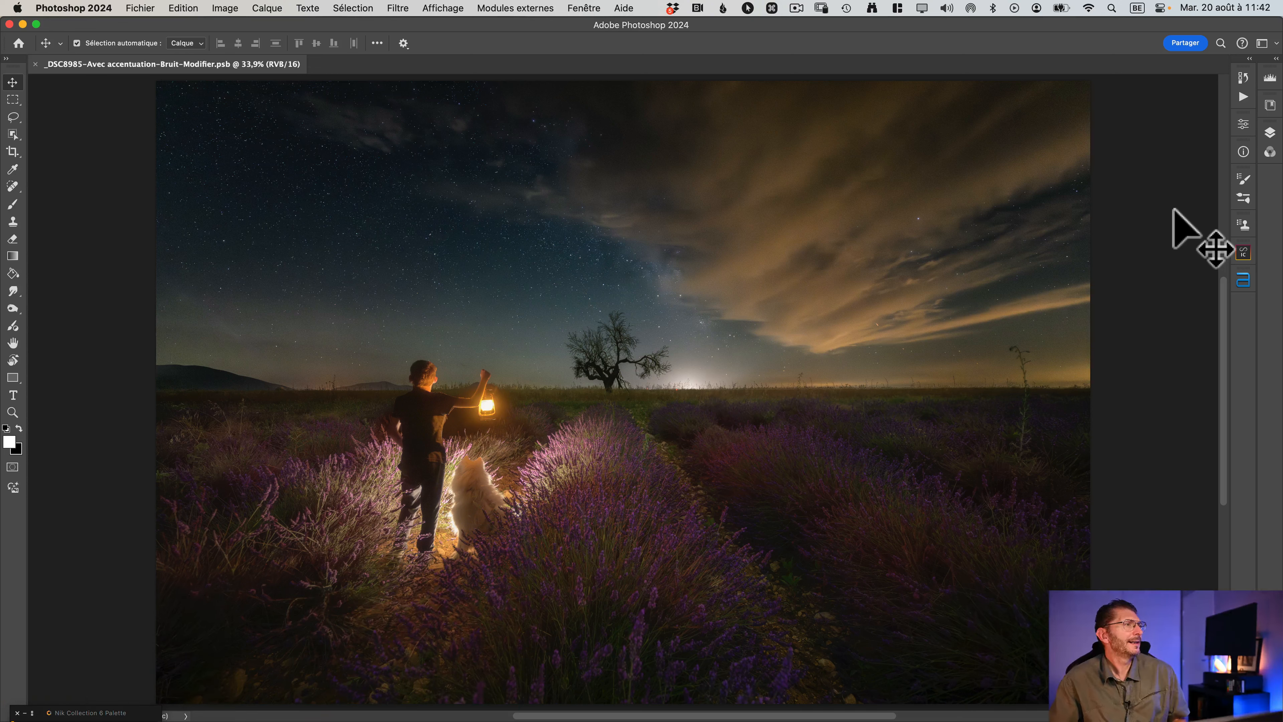
Switch to the YouTube video page in the browser and highlight the viewer comments asking for the Milky Way integration tutorial
key(super+Tab)
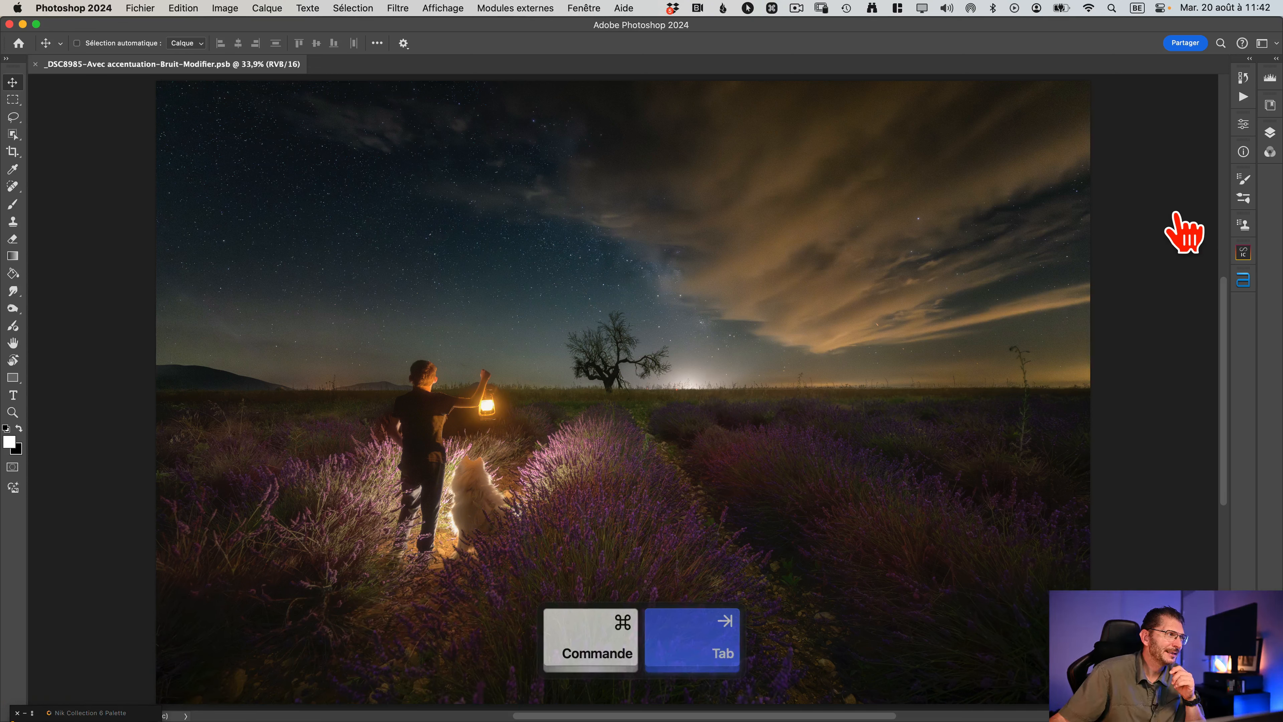
key(super+Tab)
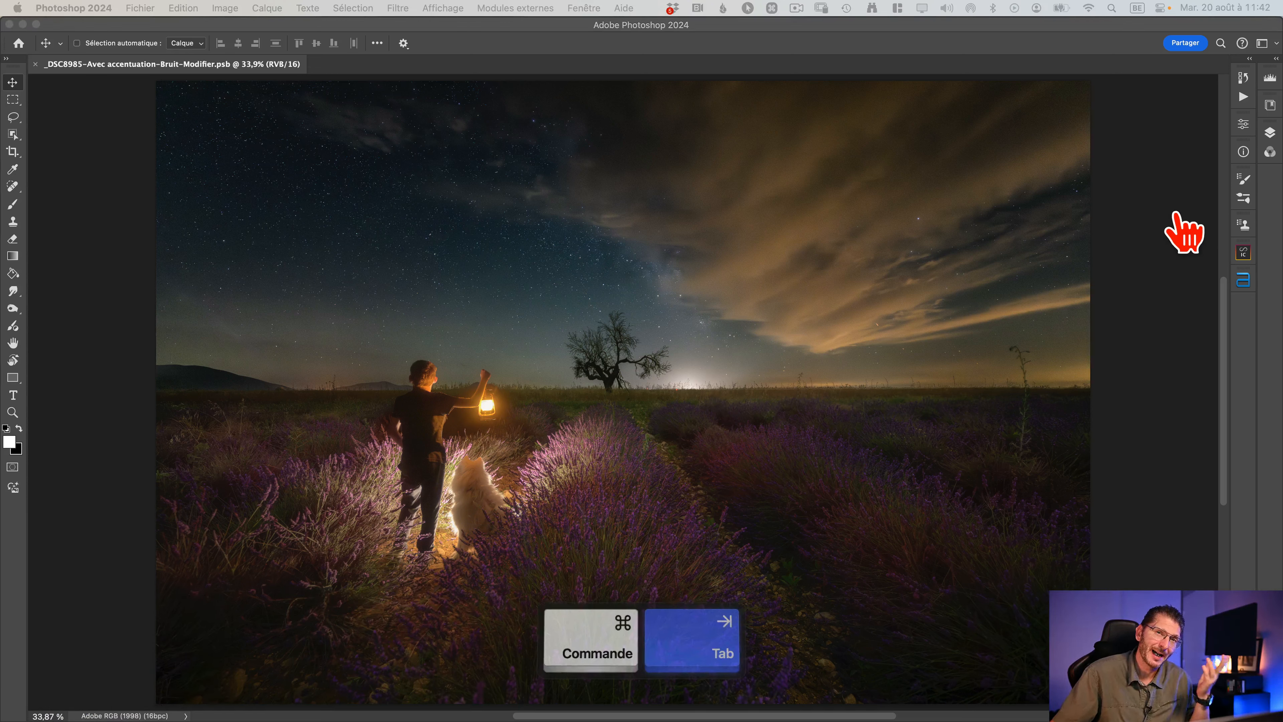
key(super+shift+Tab)
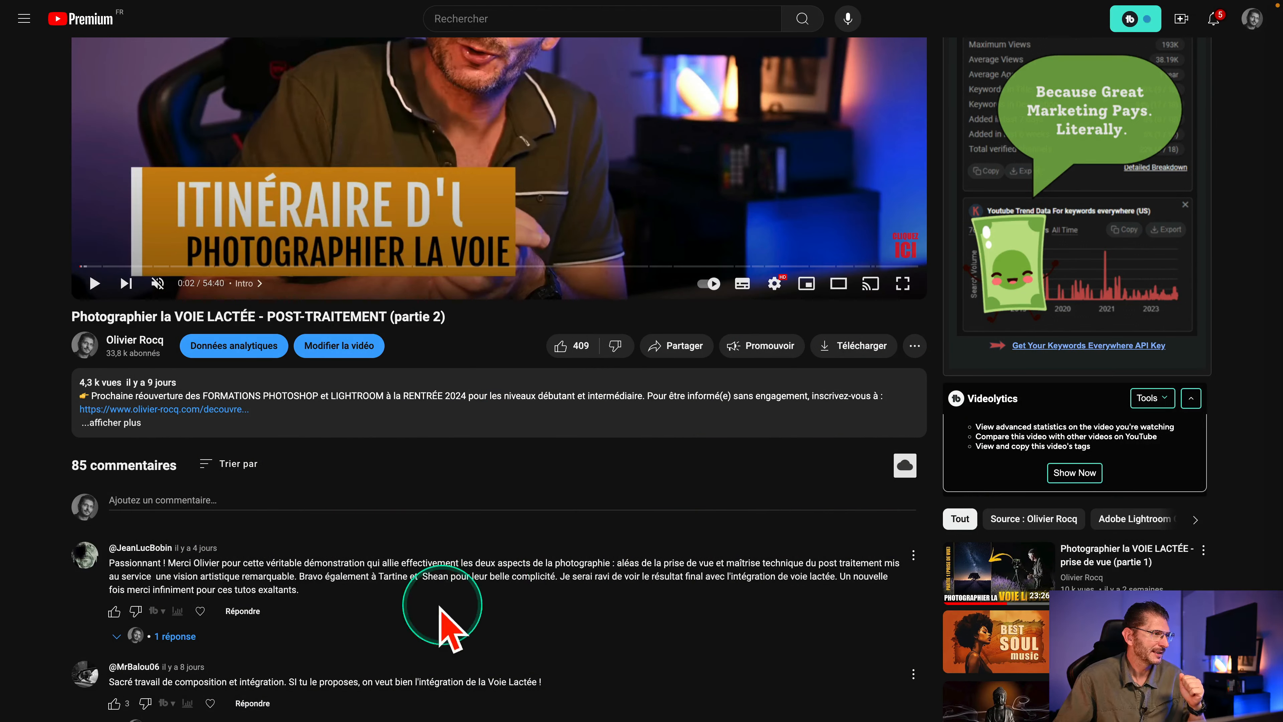
drag(557, 576, 779, 613)
scroll(664, 636, down, 3)
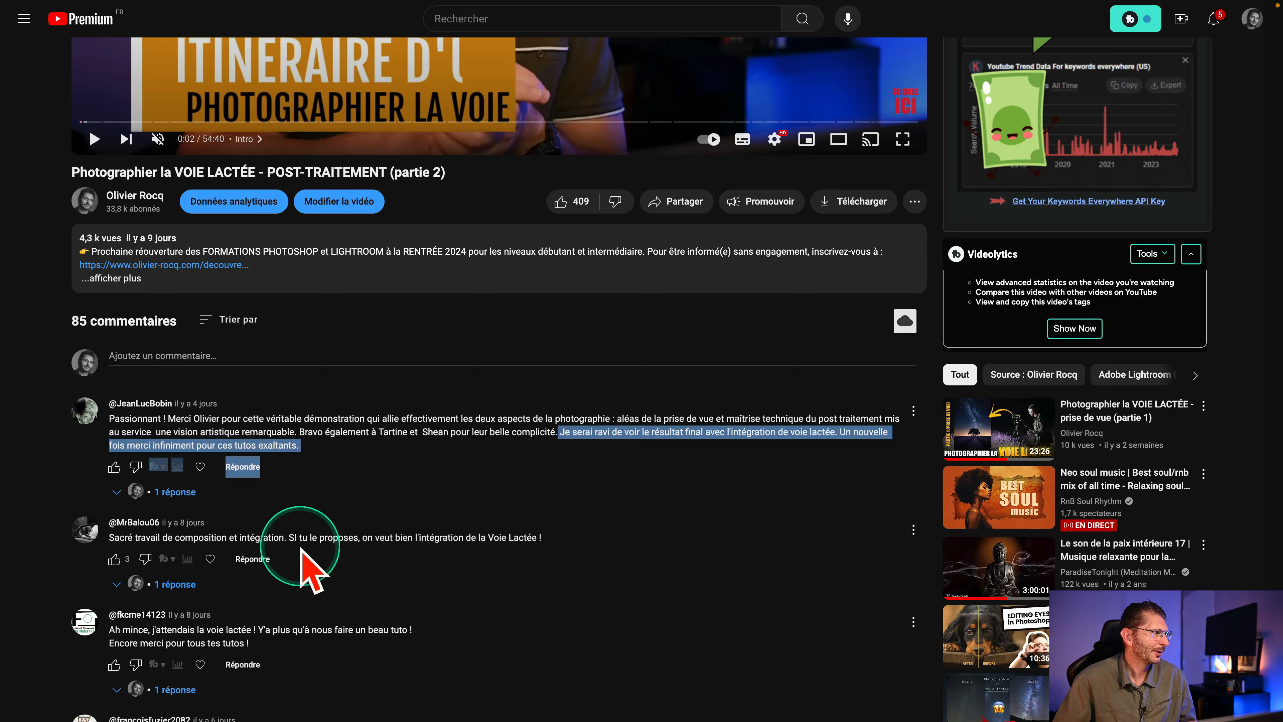
drag(289, 537, 542, 537)
drag(260, 629, 439, 645)
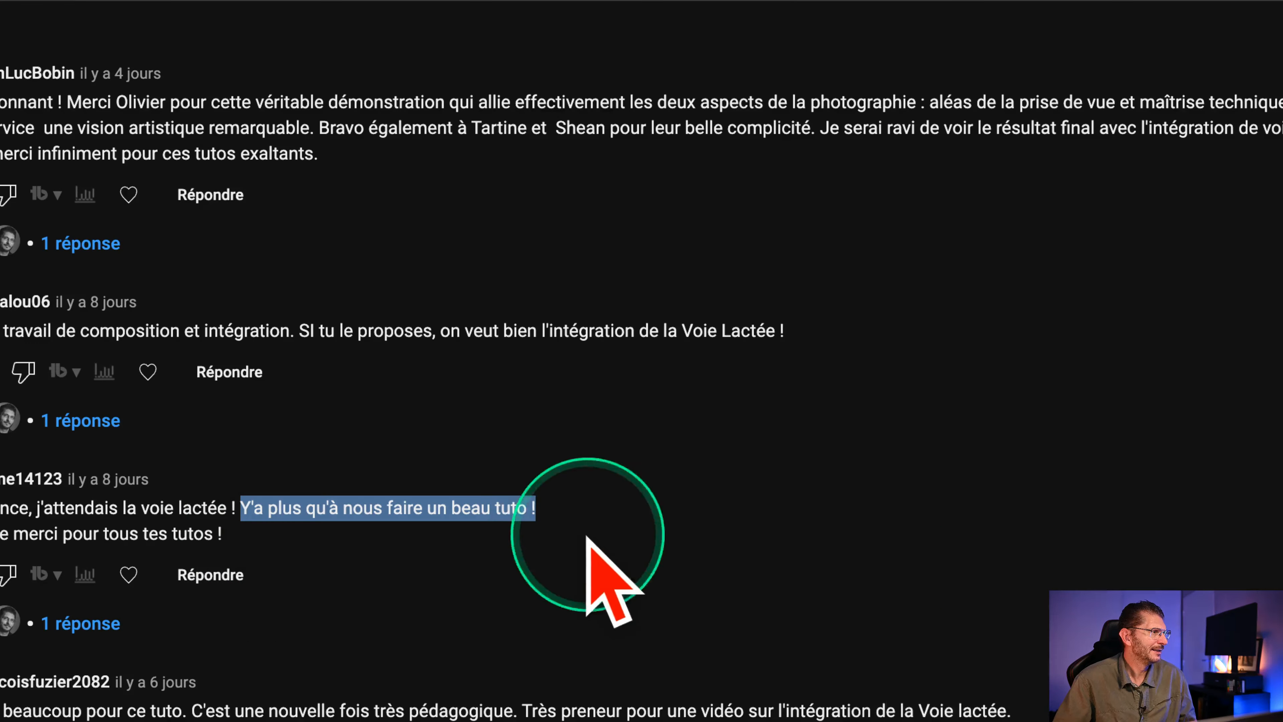
drag(520, 708, 1101, 721)
key(ctrl)
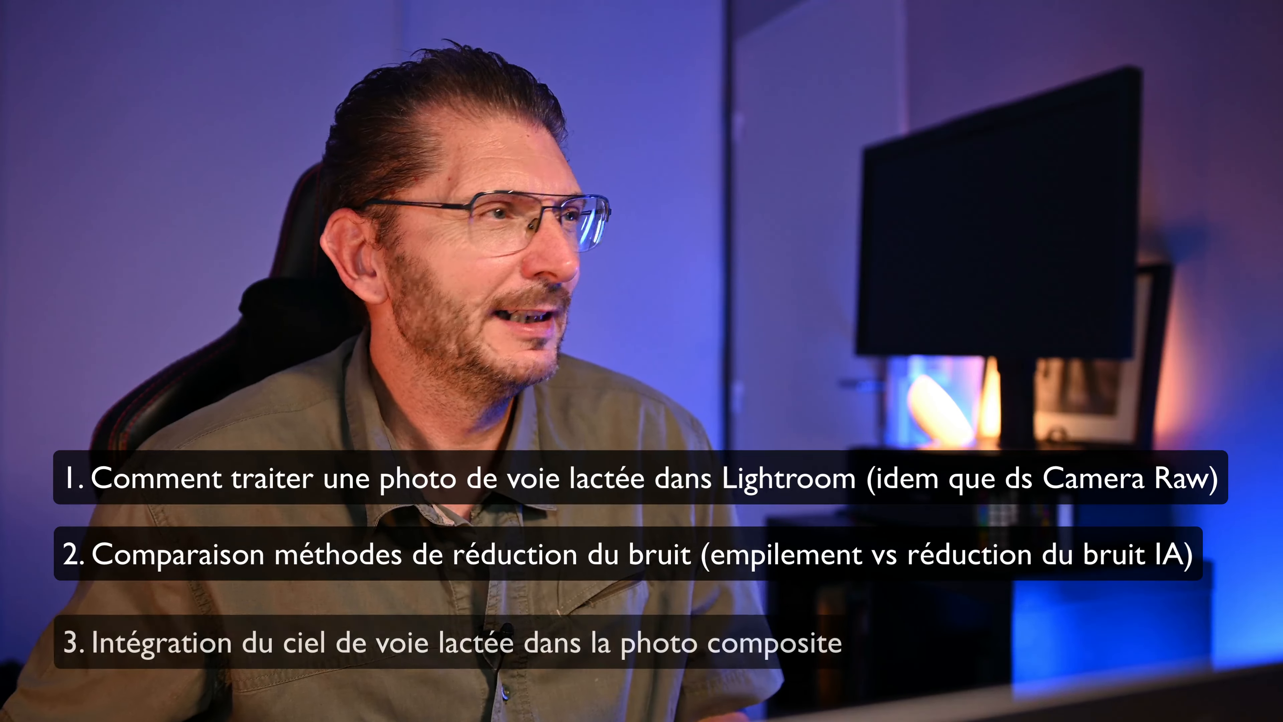
Switch to Lightroom Classic and open the second Library photo in Loupe view with its shooting information overlaid
key(super+Tab)
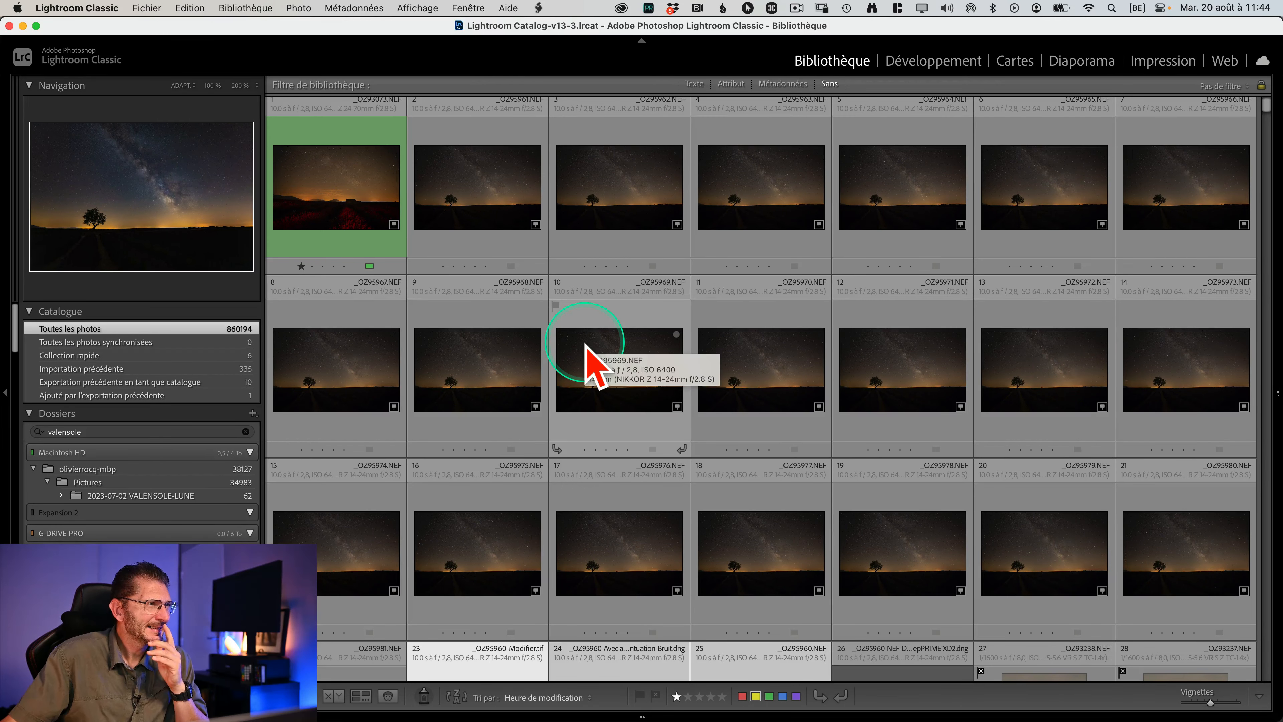
double_click(505, 205)
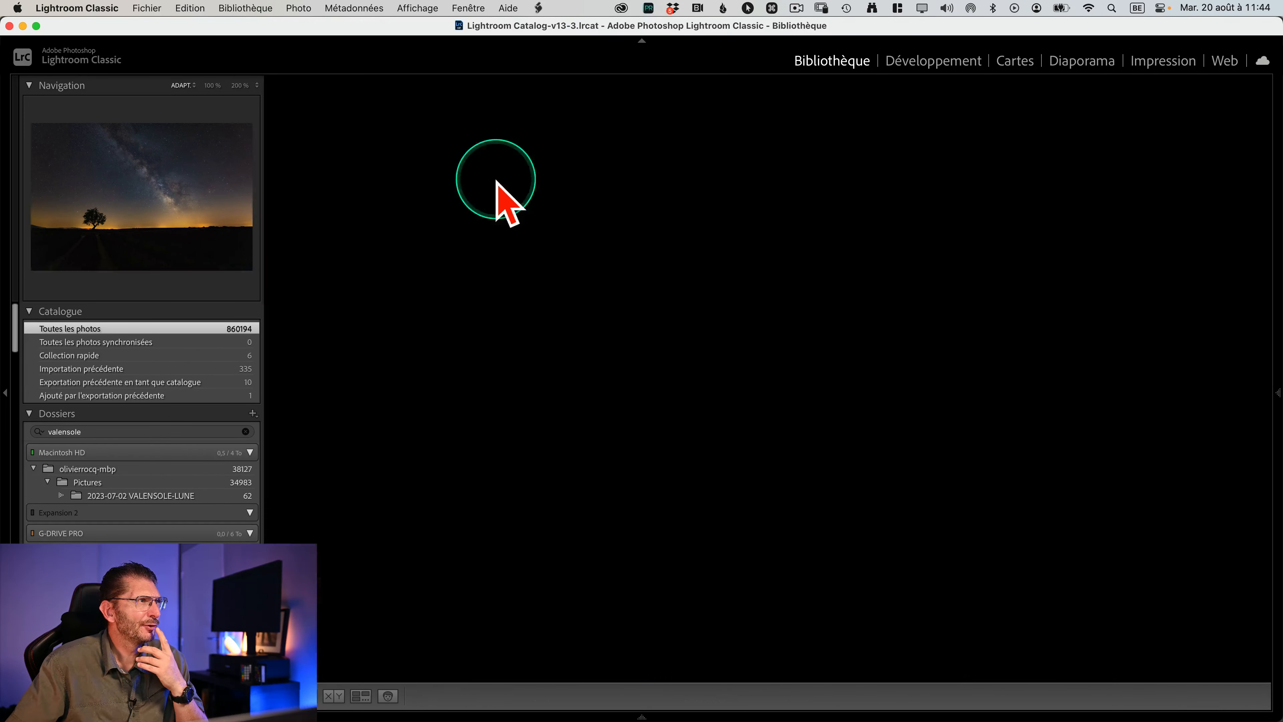
key(i)
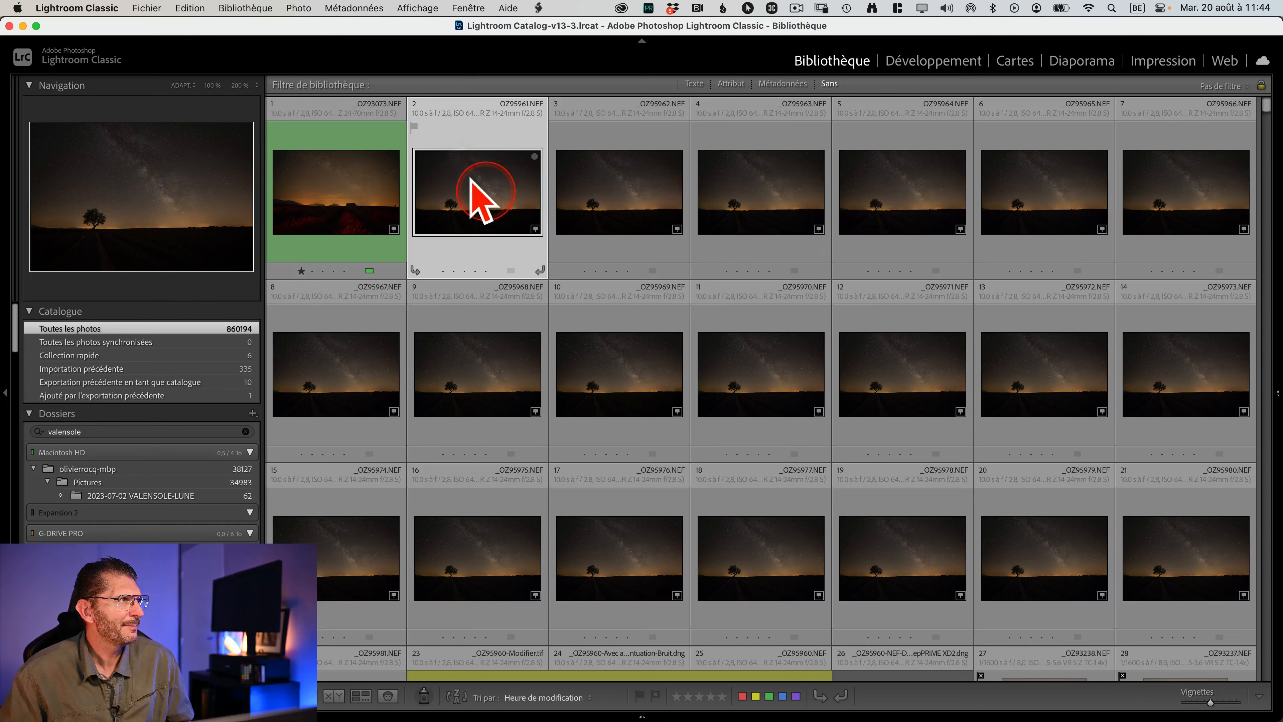
Open _OZ95961.NEF in Loupe view, inspect the noise in its Milky Way area at 100% and 300%, and return to the grid
double_click(471, 180)
scroll(328, 146, up, 5)
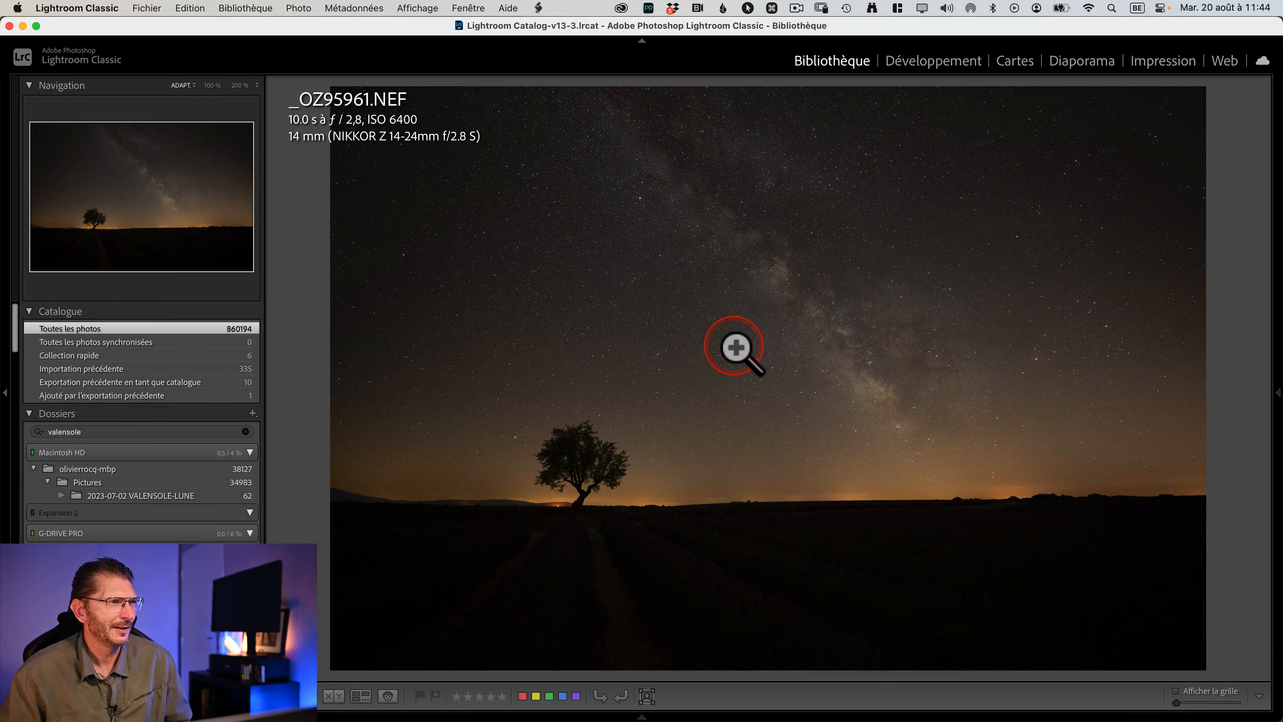
click(1059, 511)
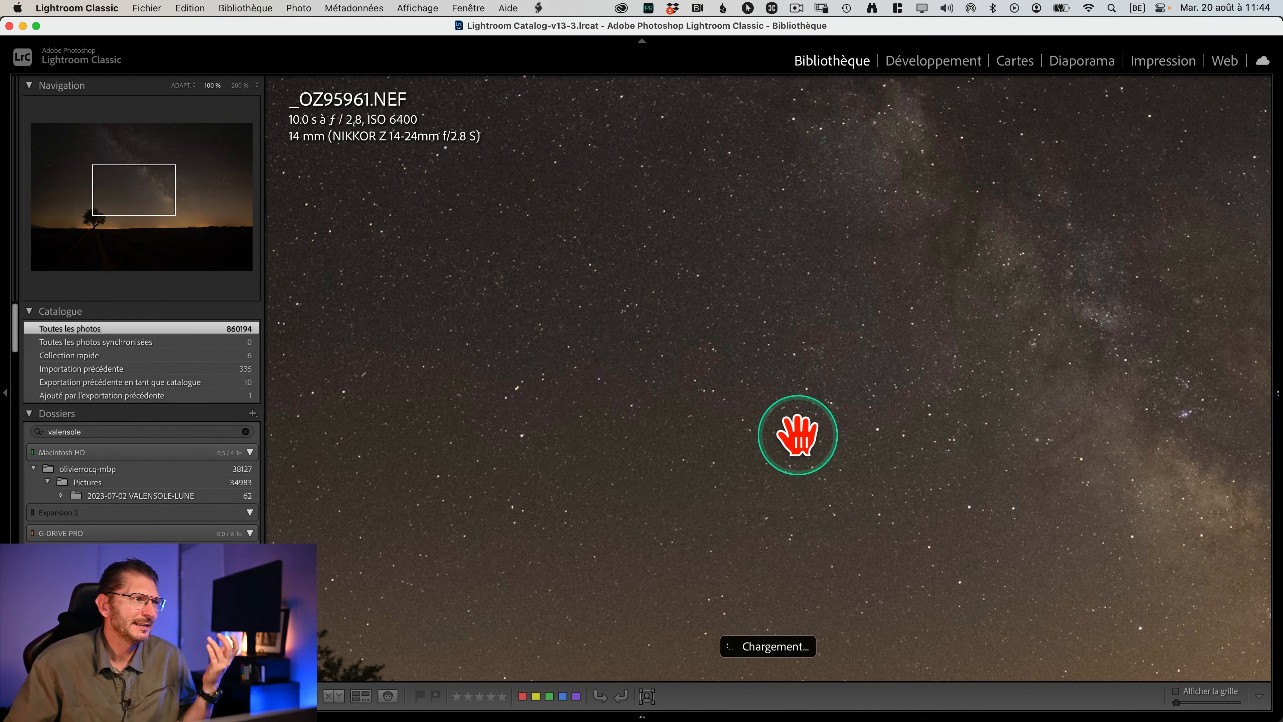
drag(954, 367, 554, 443)
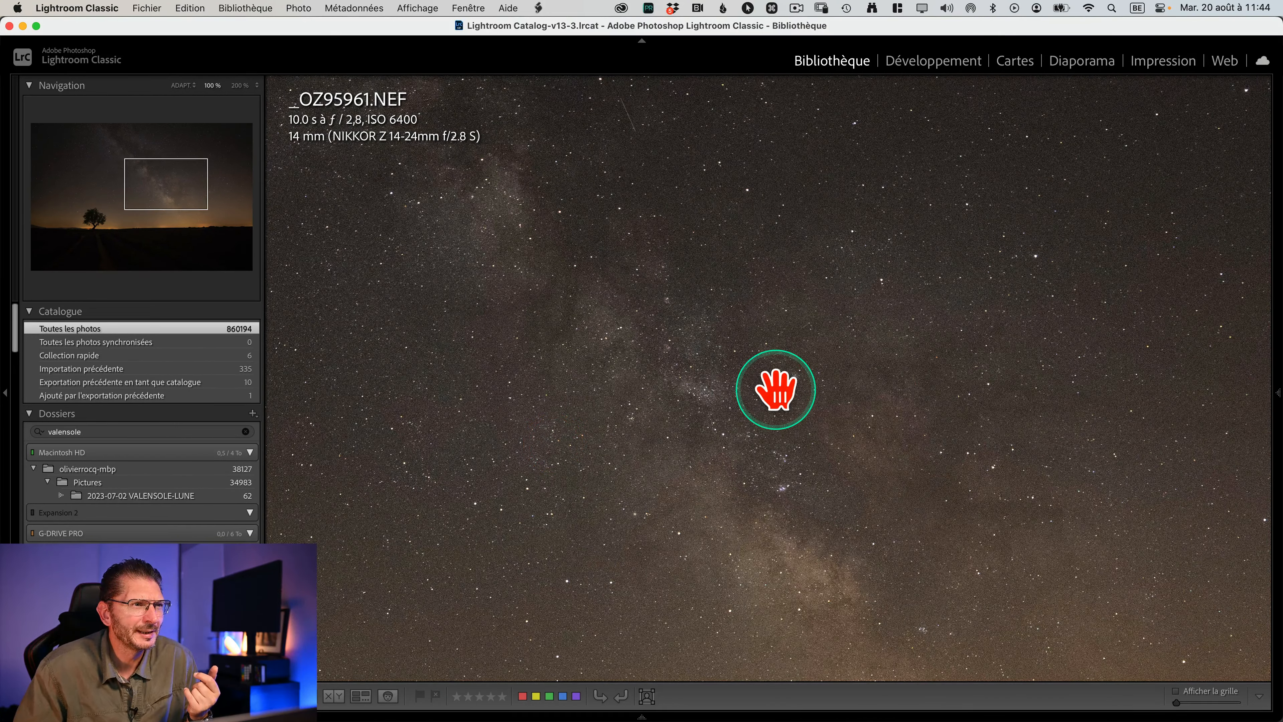
key(super+equal)
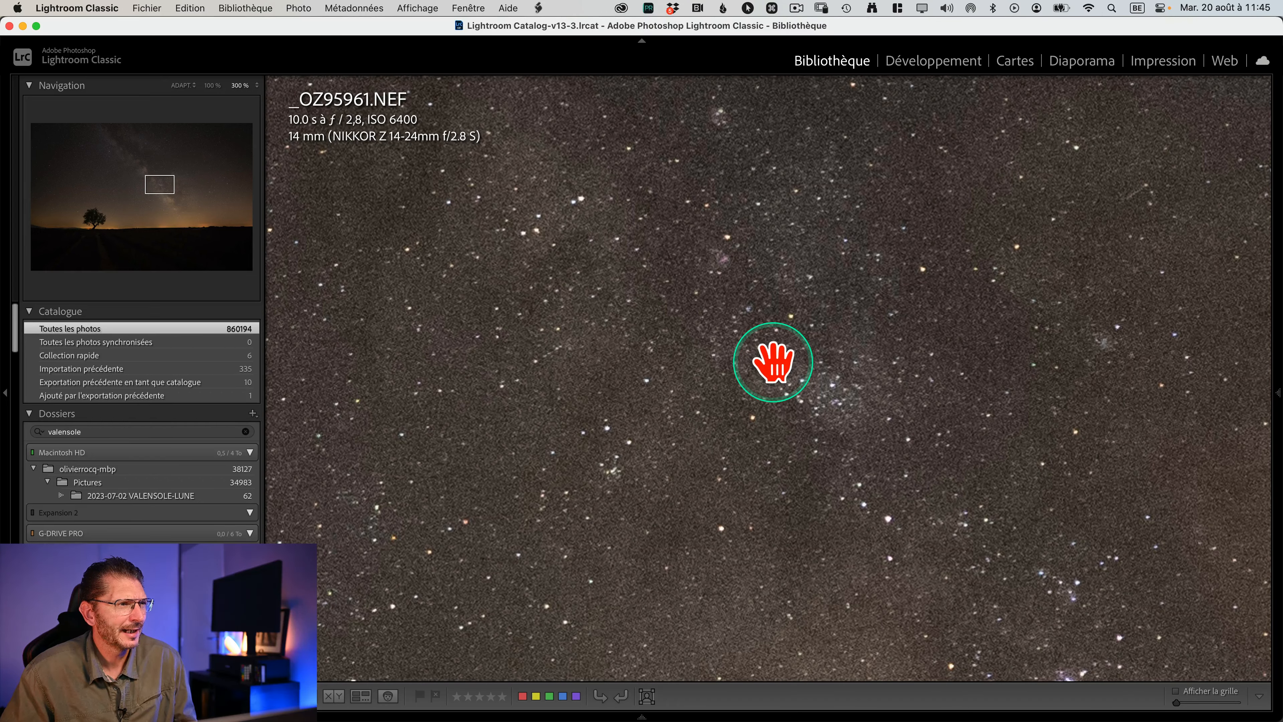
click(772, 361)
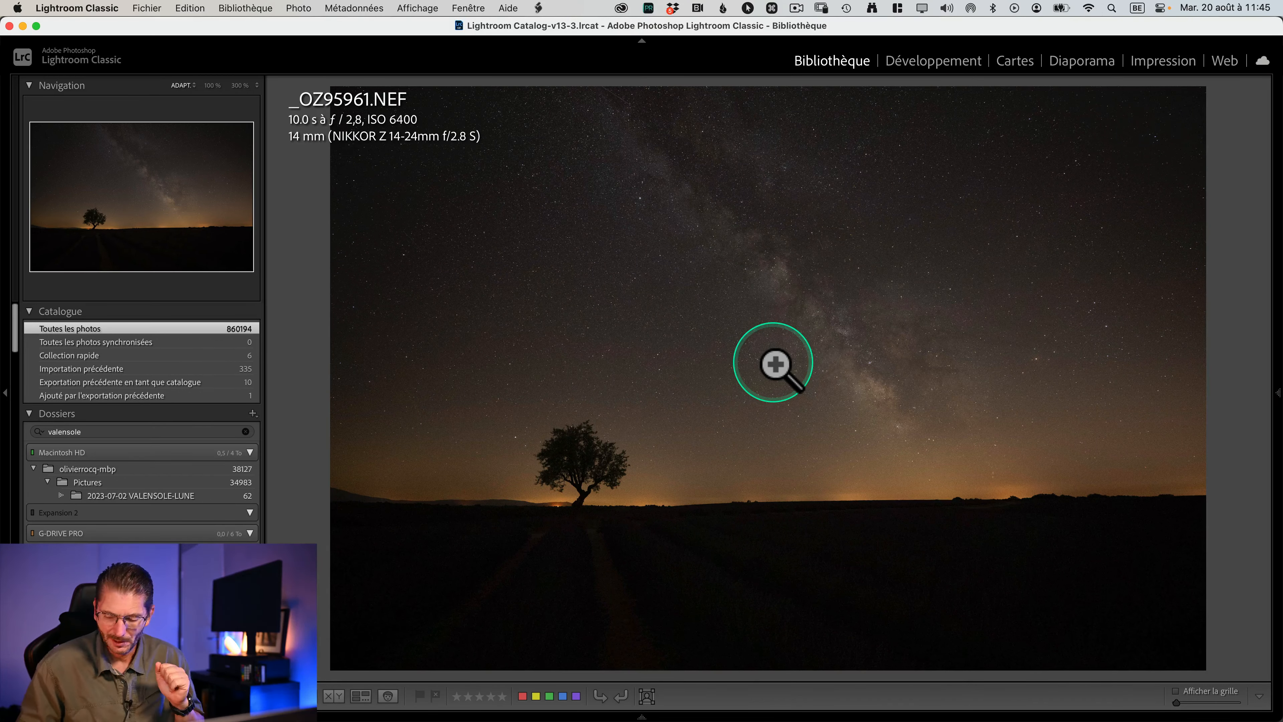
key(g)
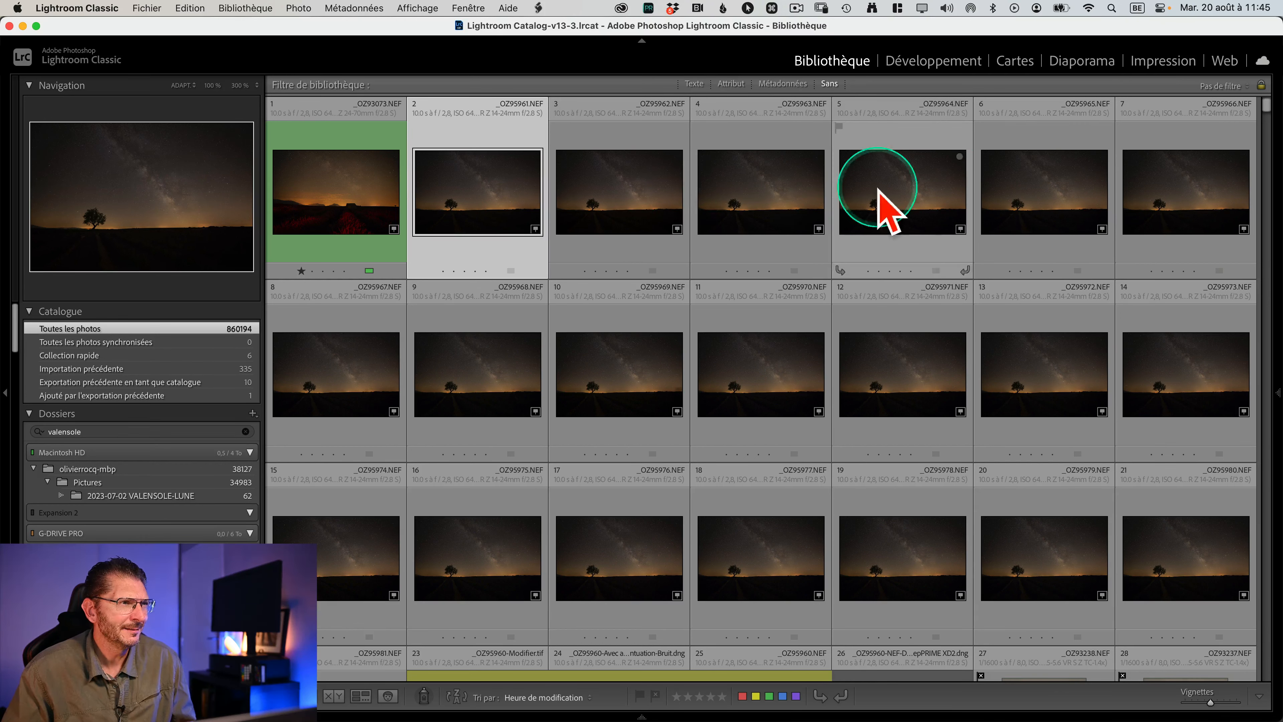
Review the consecutive Milky Way exposures one by one in Loupe view, including _OZ95961.NEF to _OZ95963.NEF and _OZ95954.NEF to _OZ95958.NEF
double_click(478, 210)
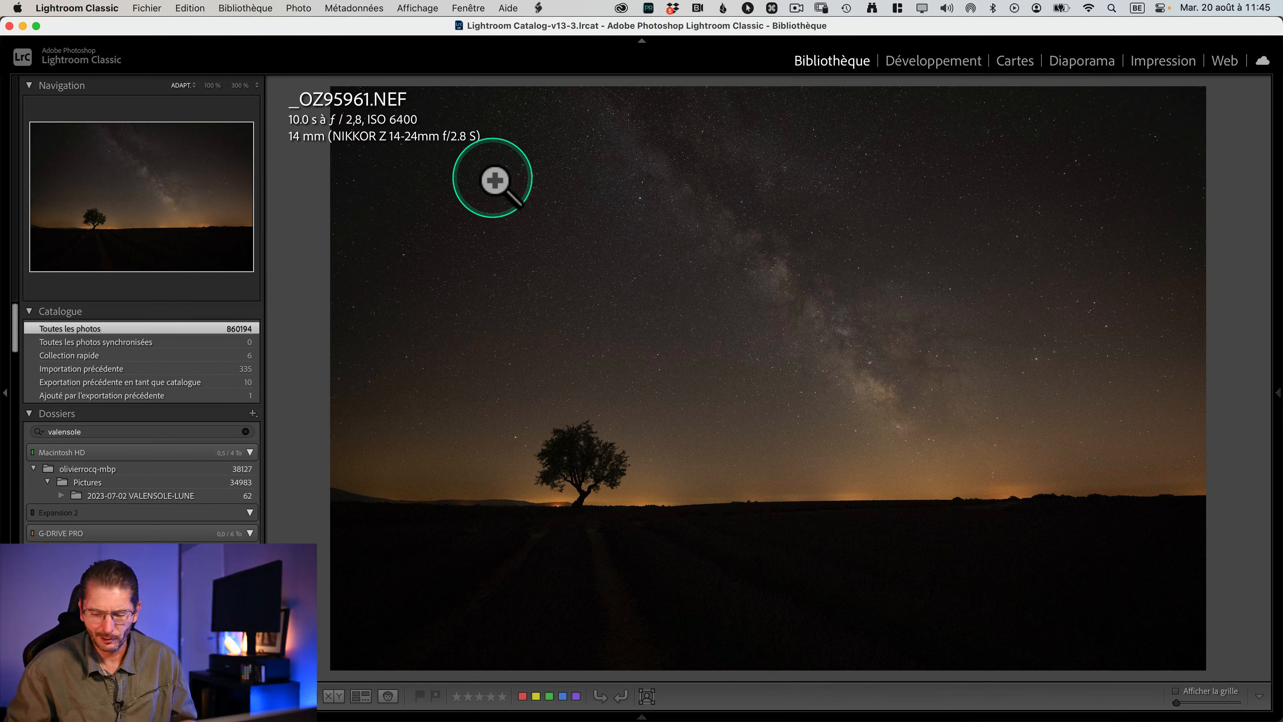
key(Right)
key(Right)
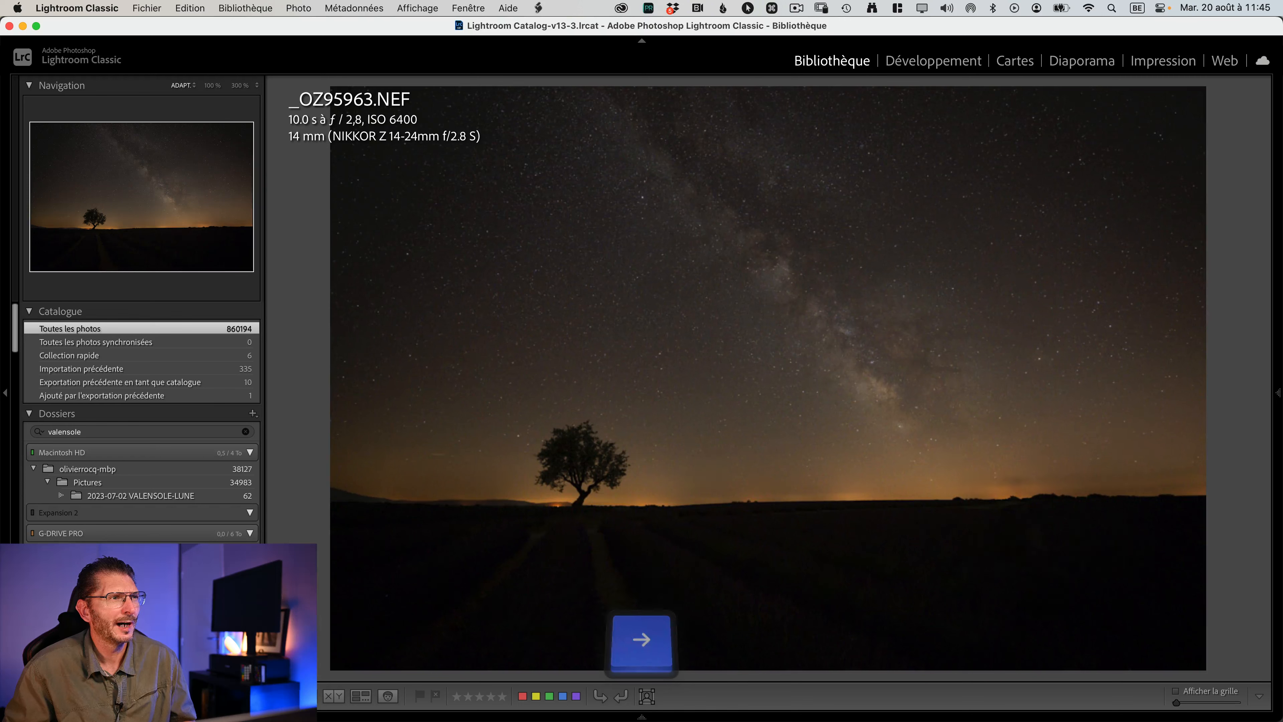
key(Right)
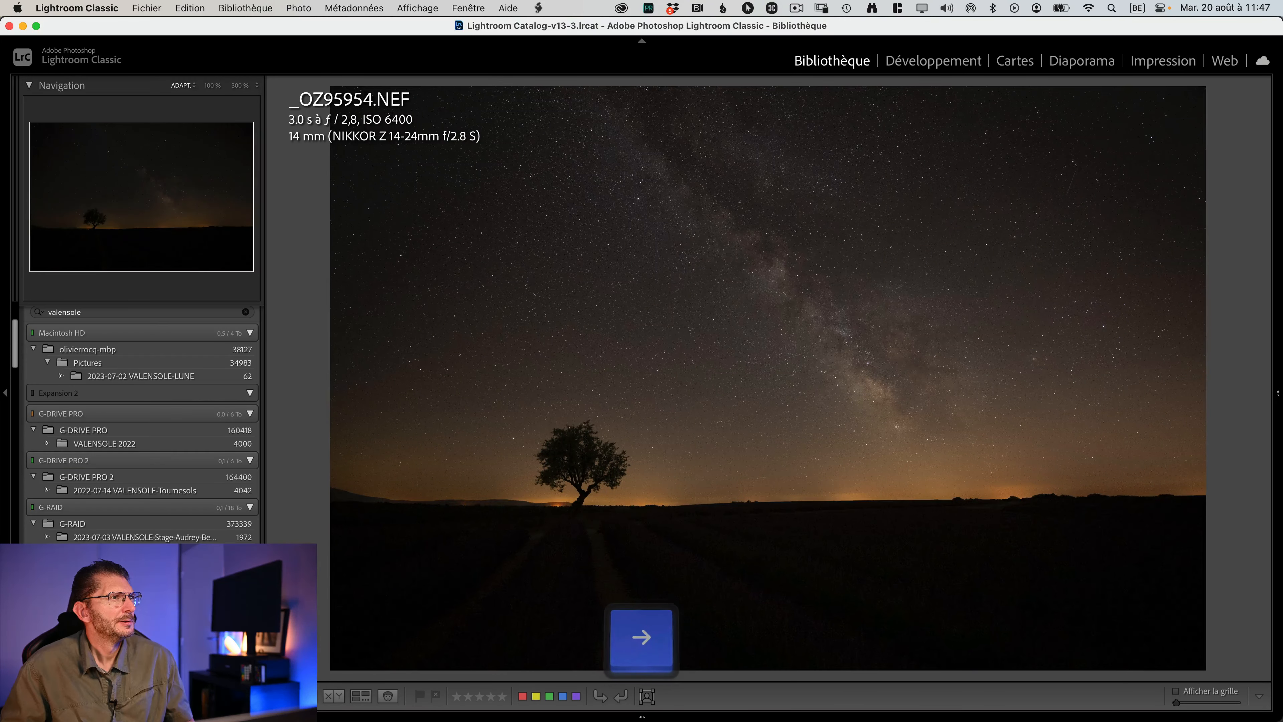
key(Right)
key(Right)
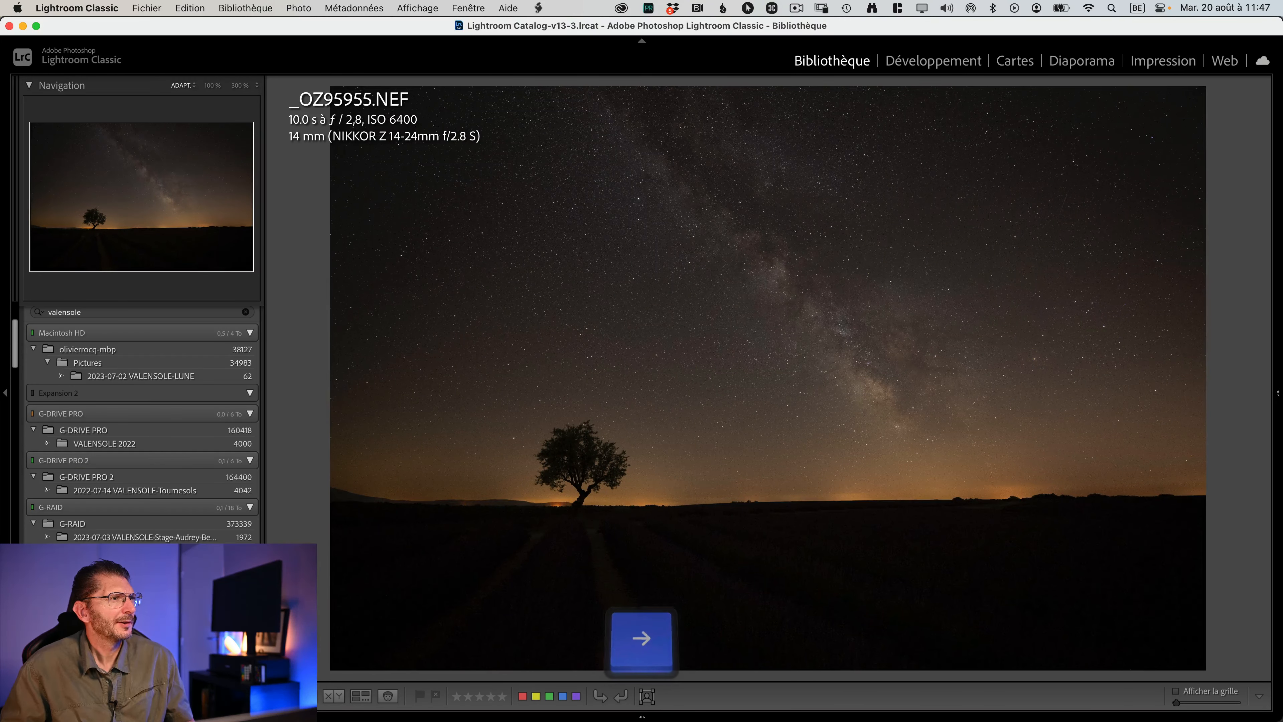
key(Right)
key(Right)
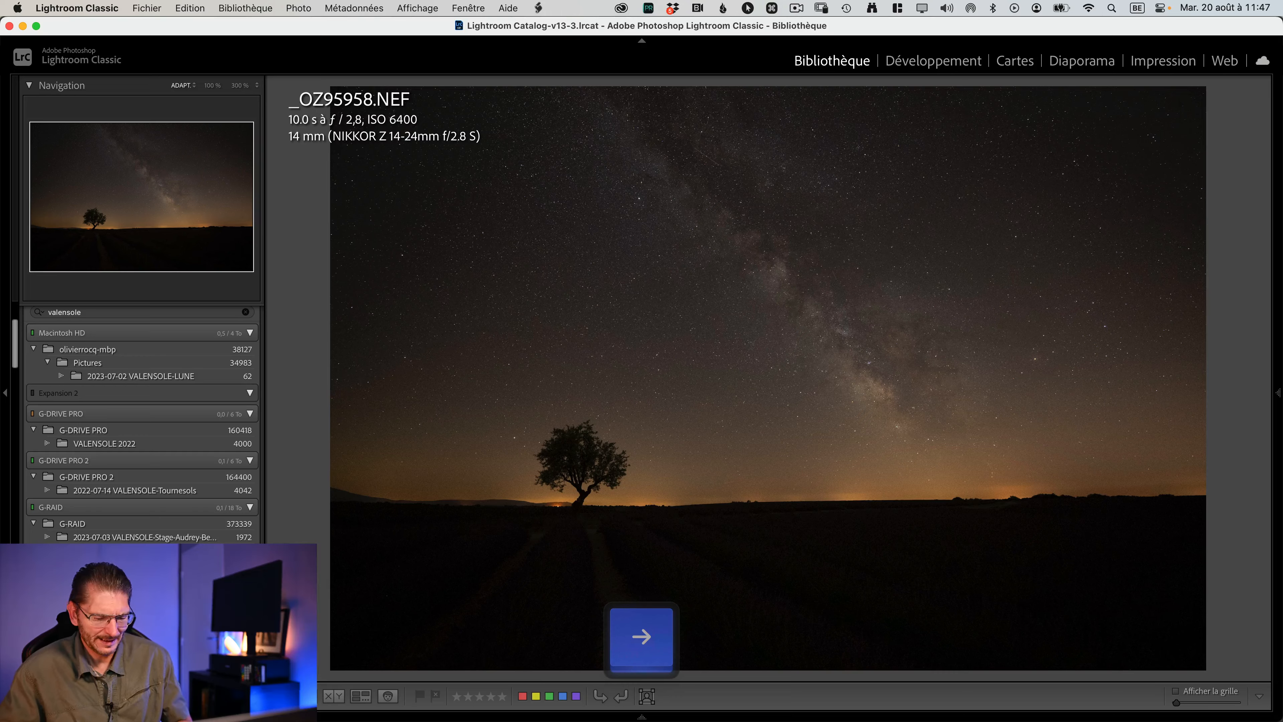
key(g)
Open _OZ95960.NEF in Loupe view and step forward through the series to the 480-second exposure _OZ95983.NEF
double_click(752, 520)
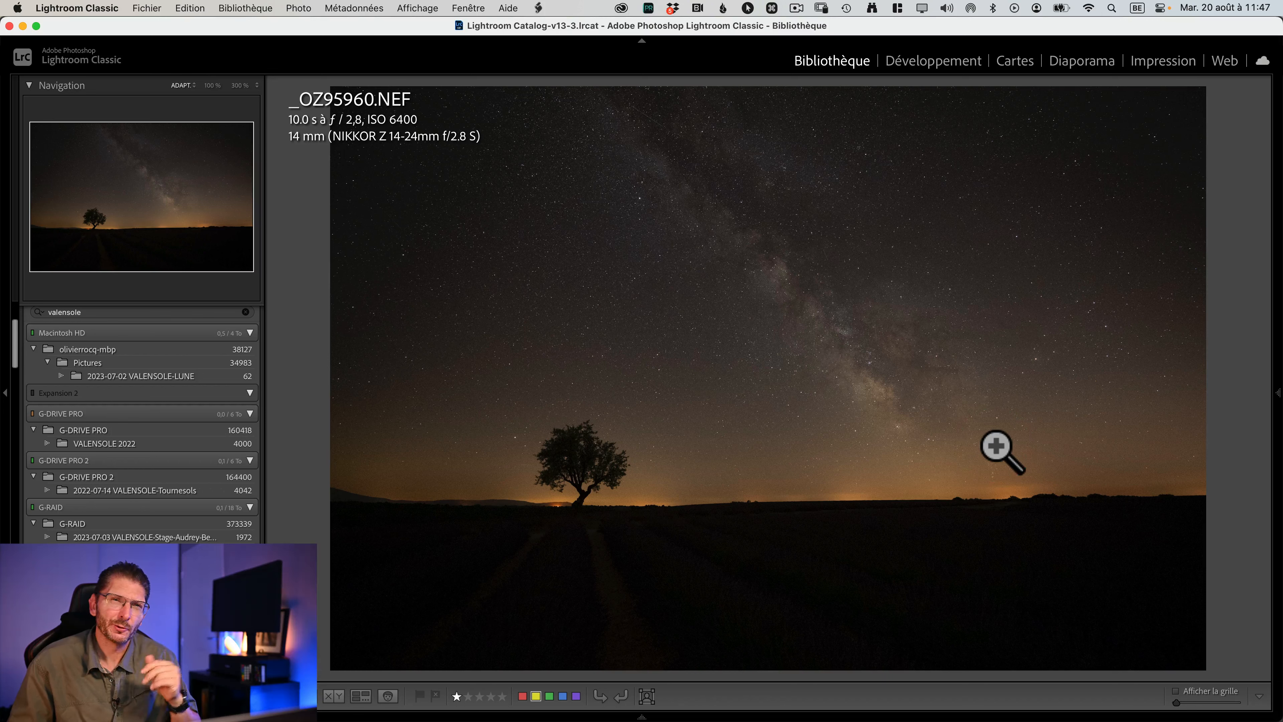
key(Right)
key(Right)
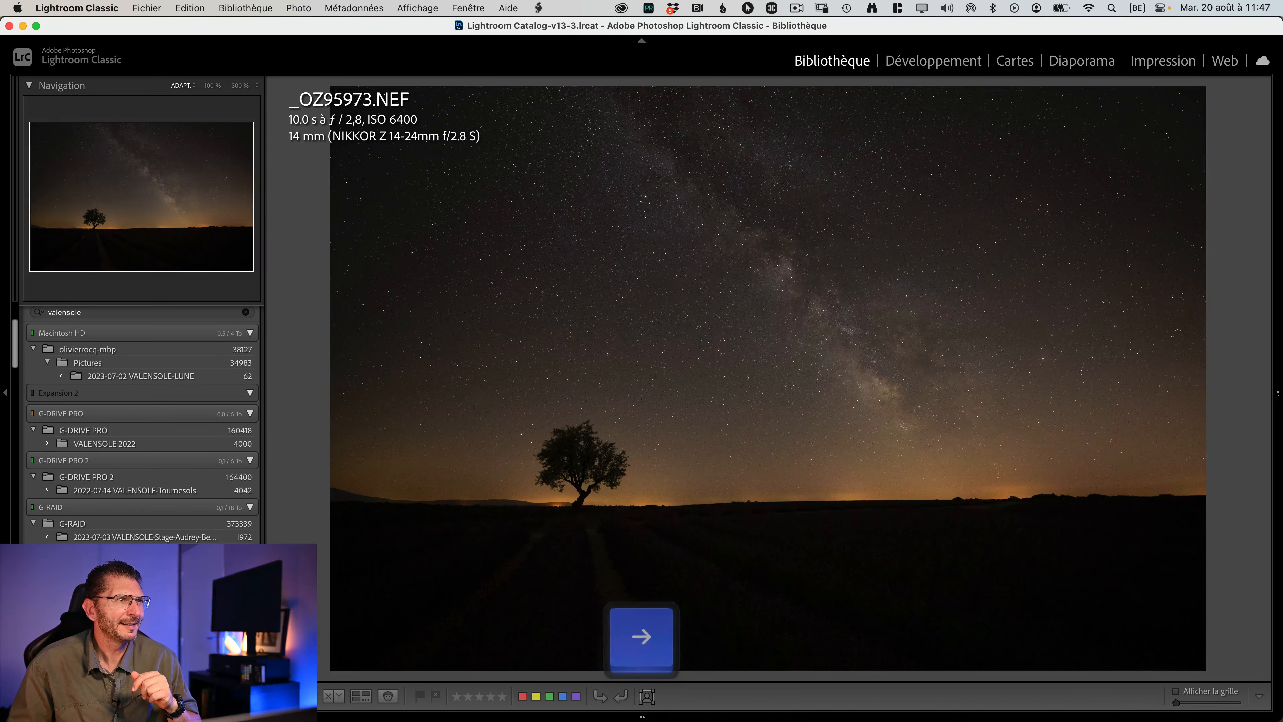
key(Right)
key(Right)
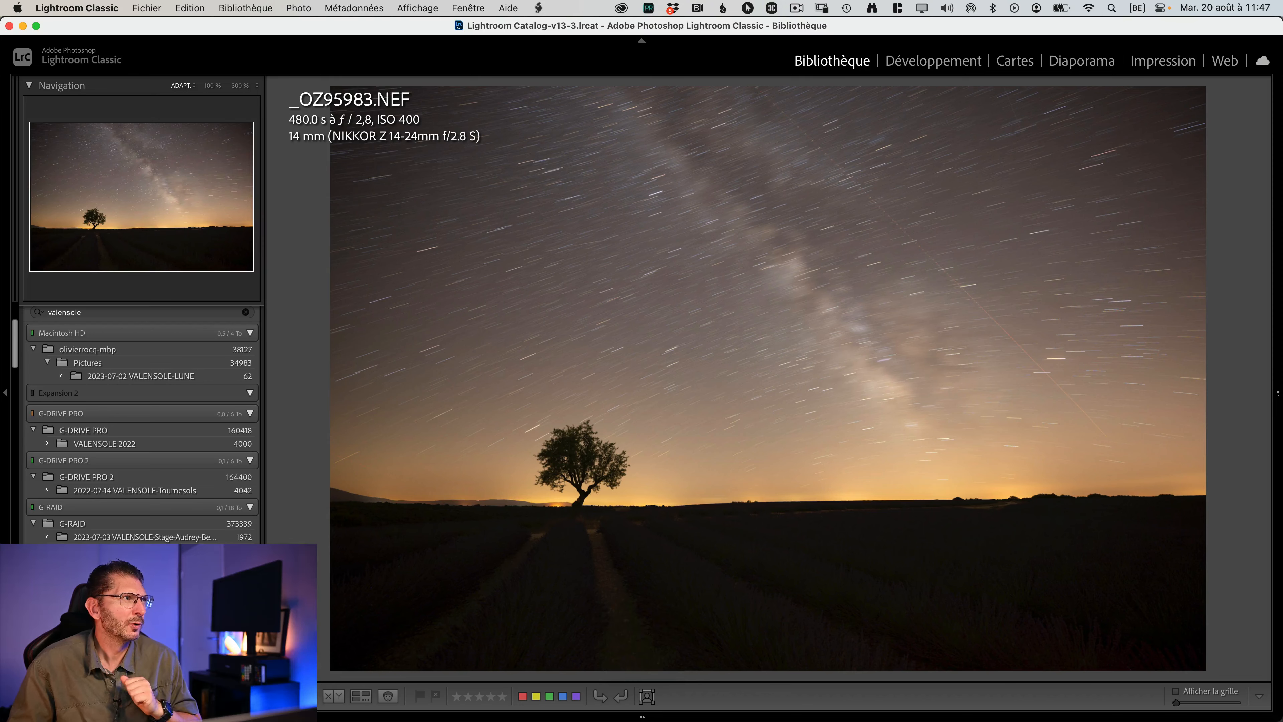
Step back through the series to _OZ95975.NEF and magnify its starry sky to 1600%
key(Left)
key(Left)
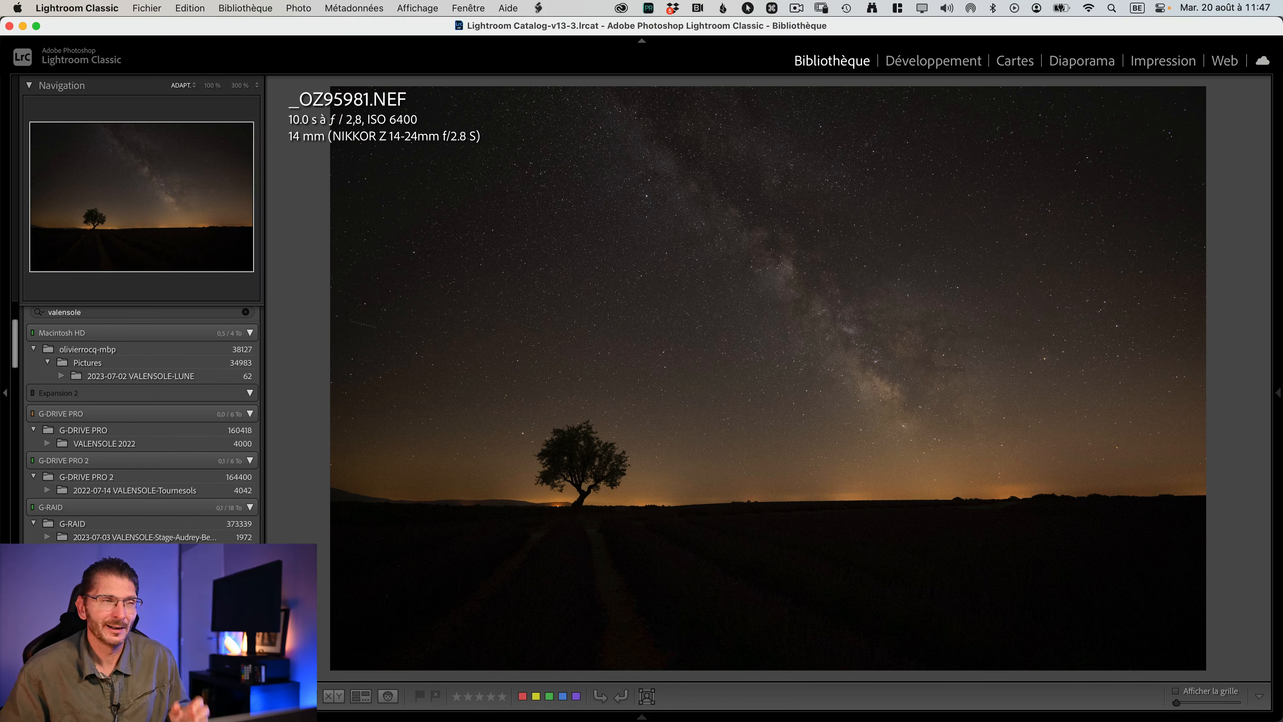
key(Left)
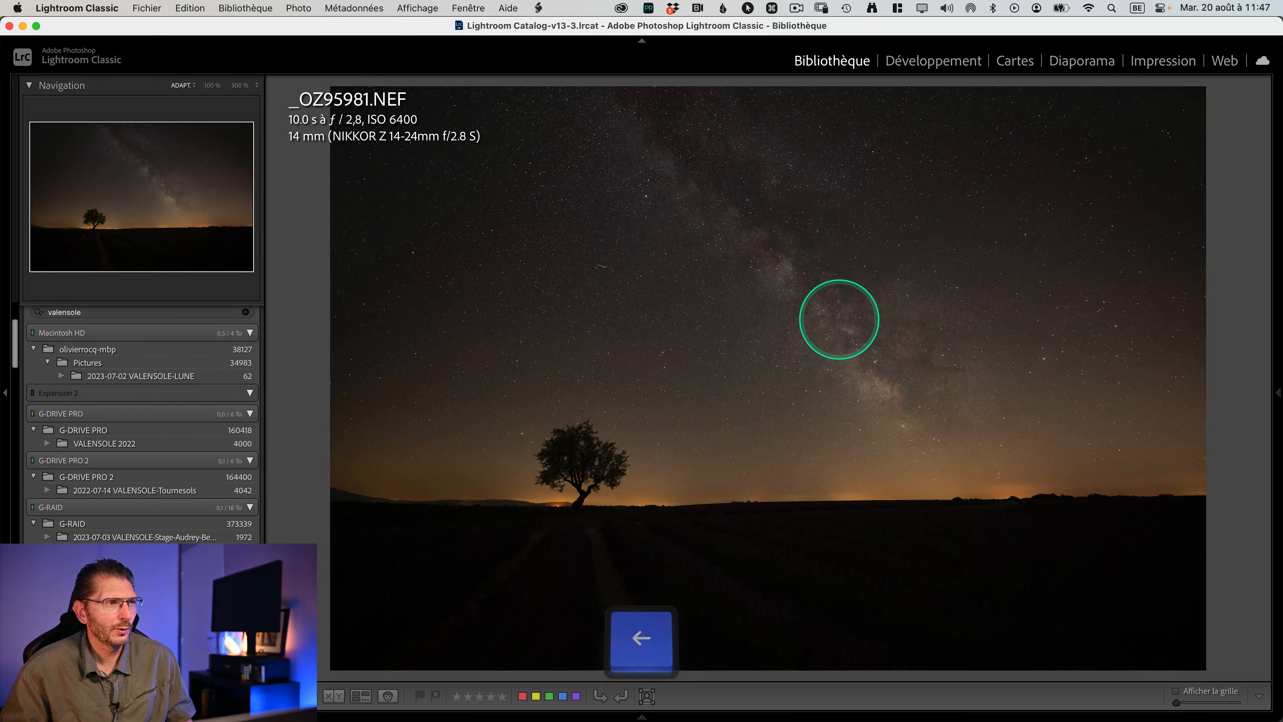
key(Left)
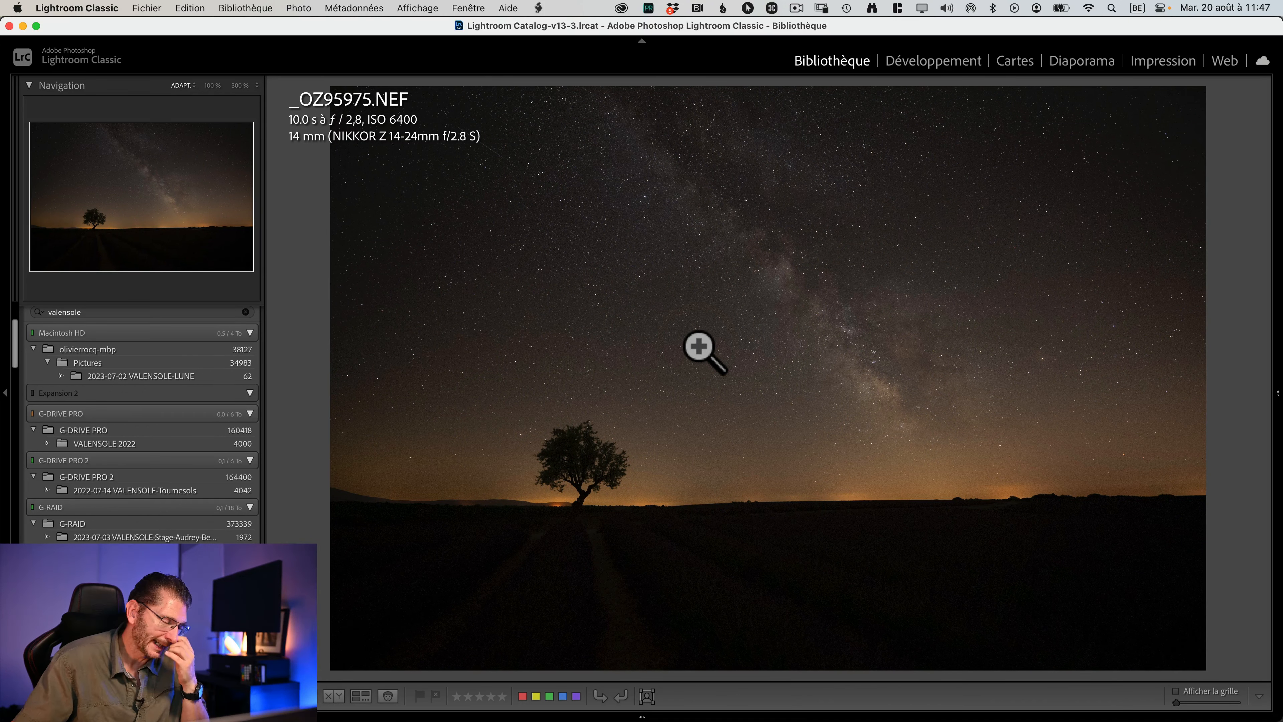
click(641, 329)
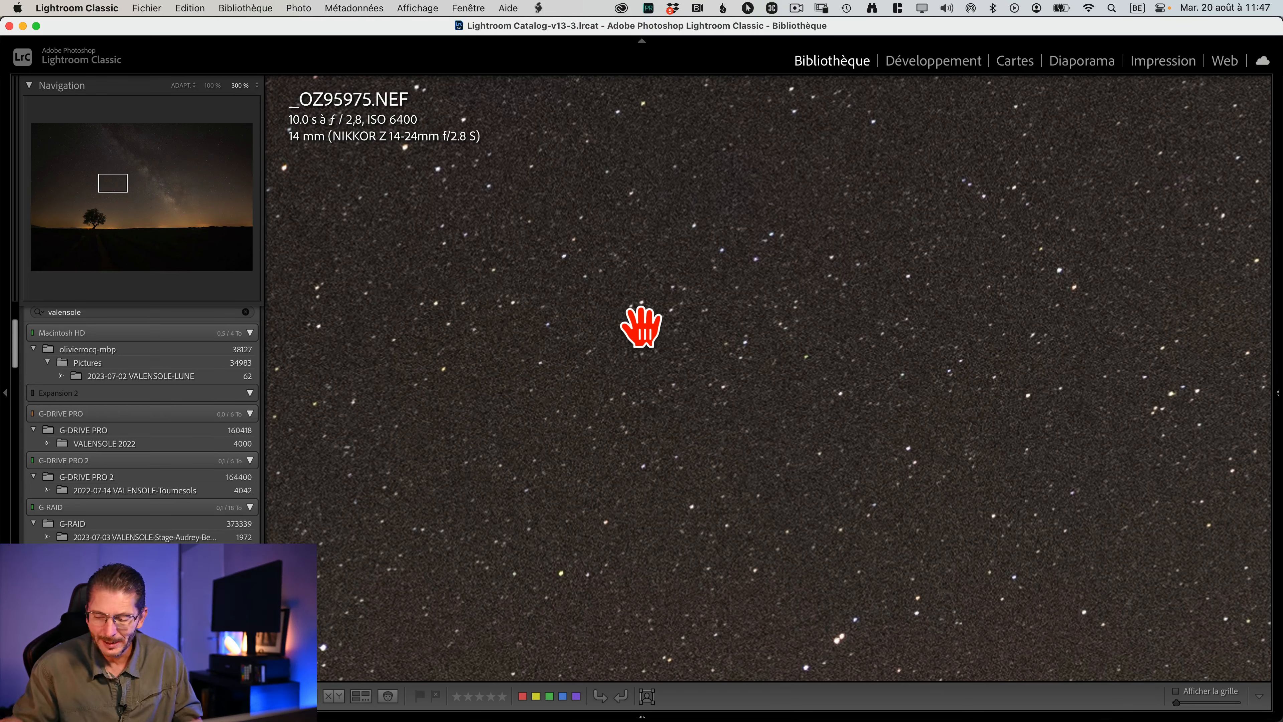
super+click(640, 323)
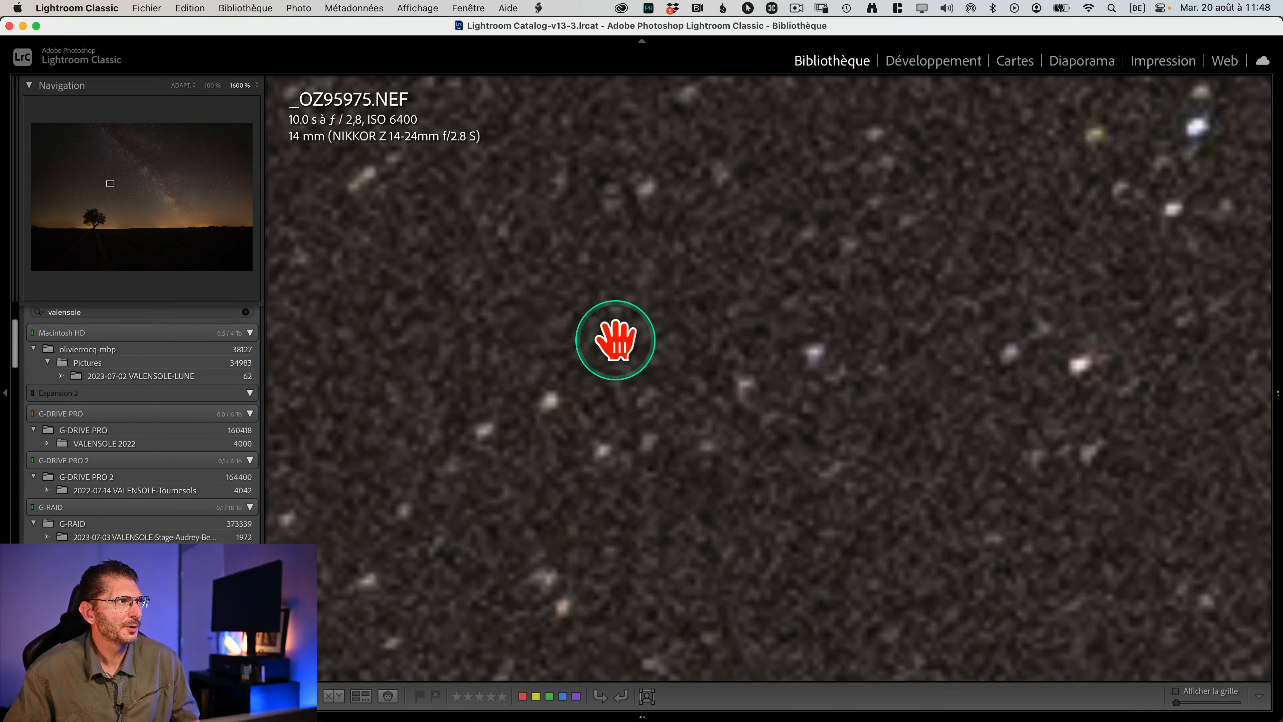
Show the filmstrip and compare the star positions in _OZ95975.NEF, _OZ95976.NEF and _OZ95977.NEF at 1600%
key(F6)
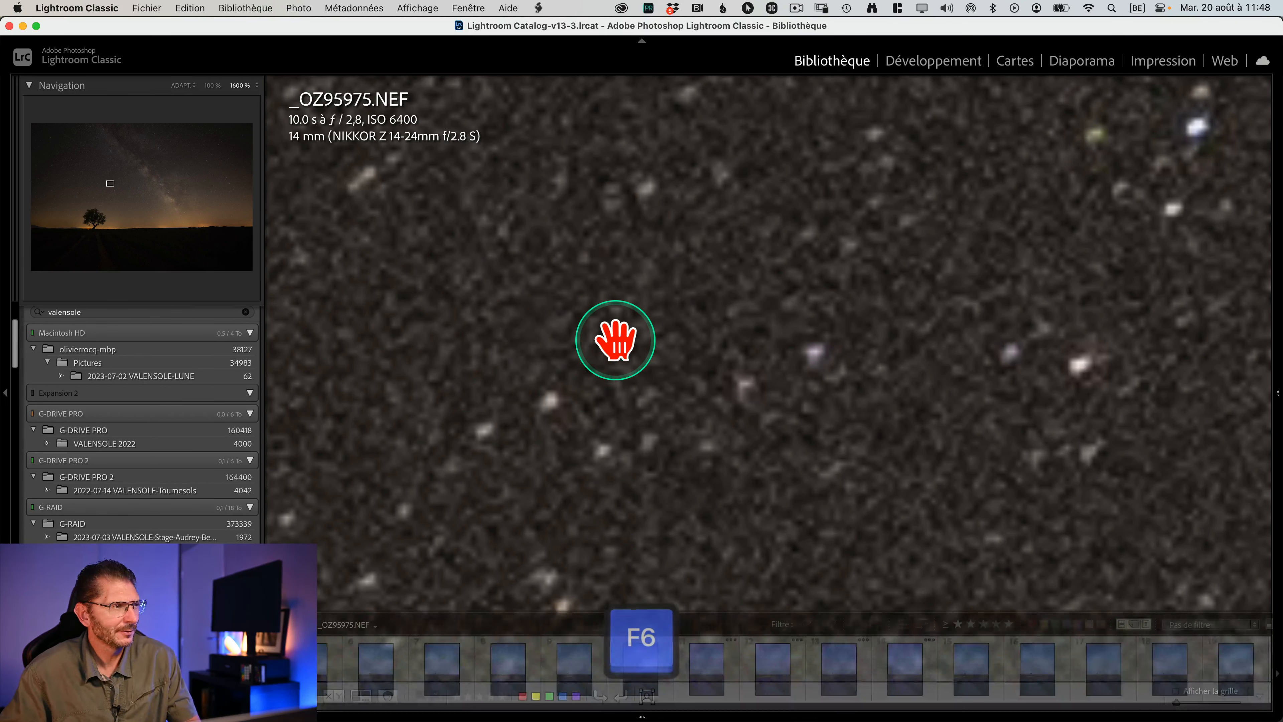
mouse_move(718, 712)
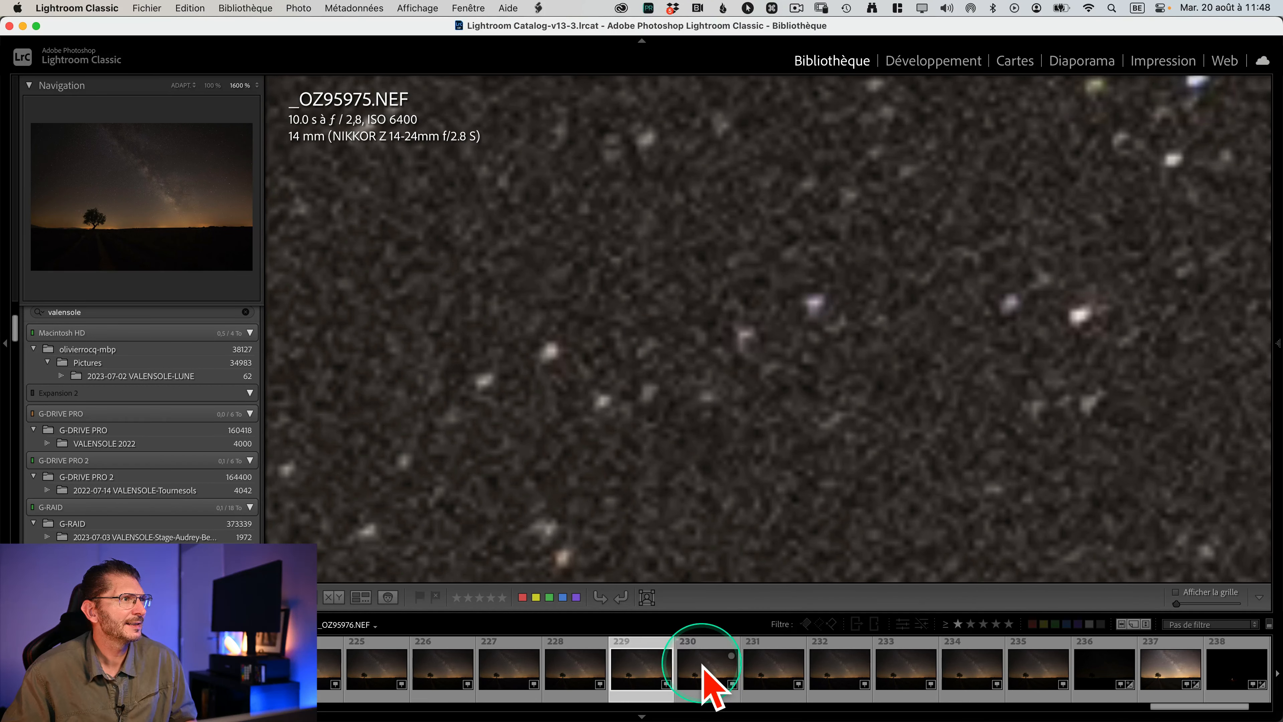
click(707, 672)
key(Left)
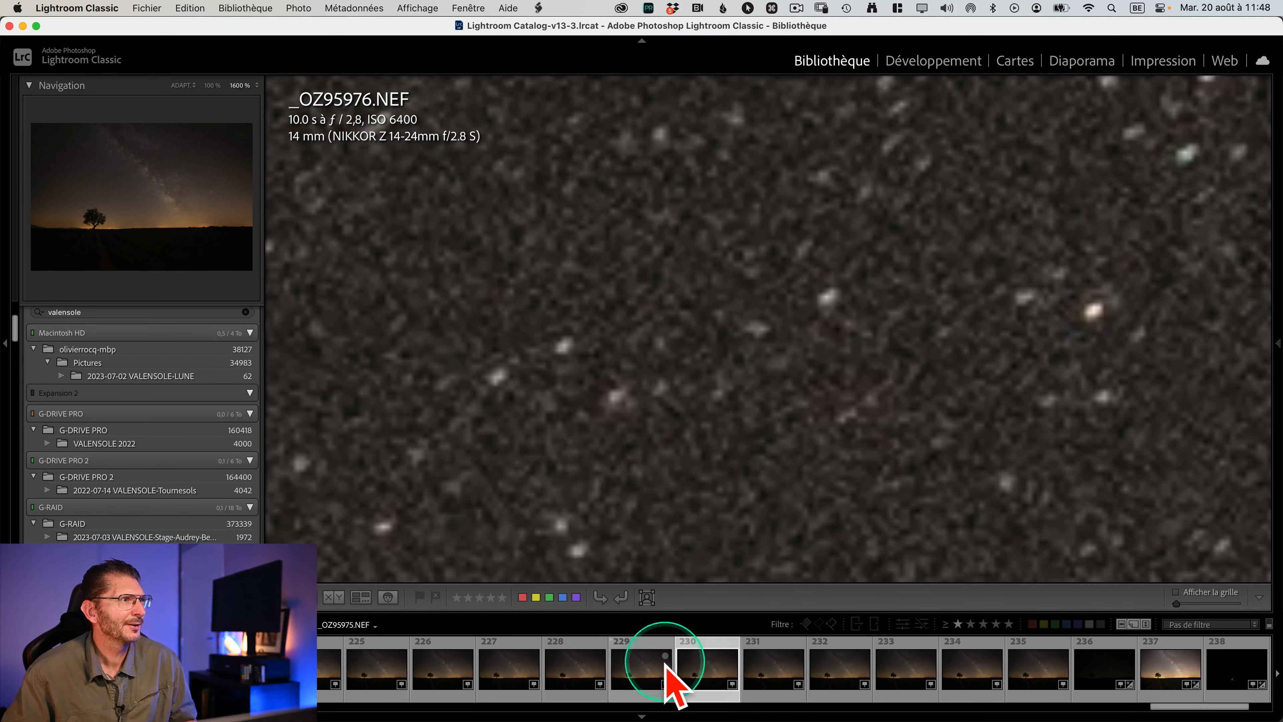
click(707, 672)
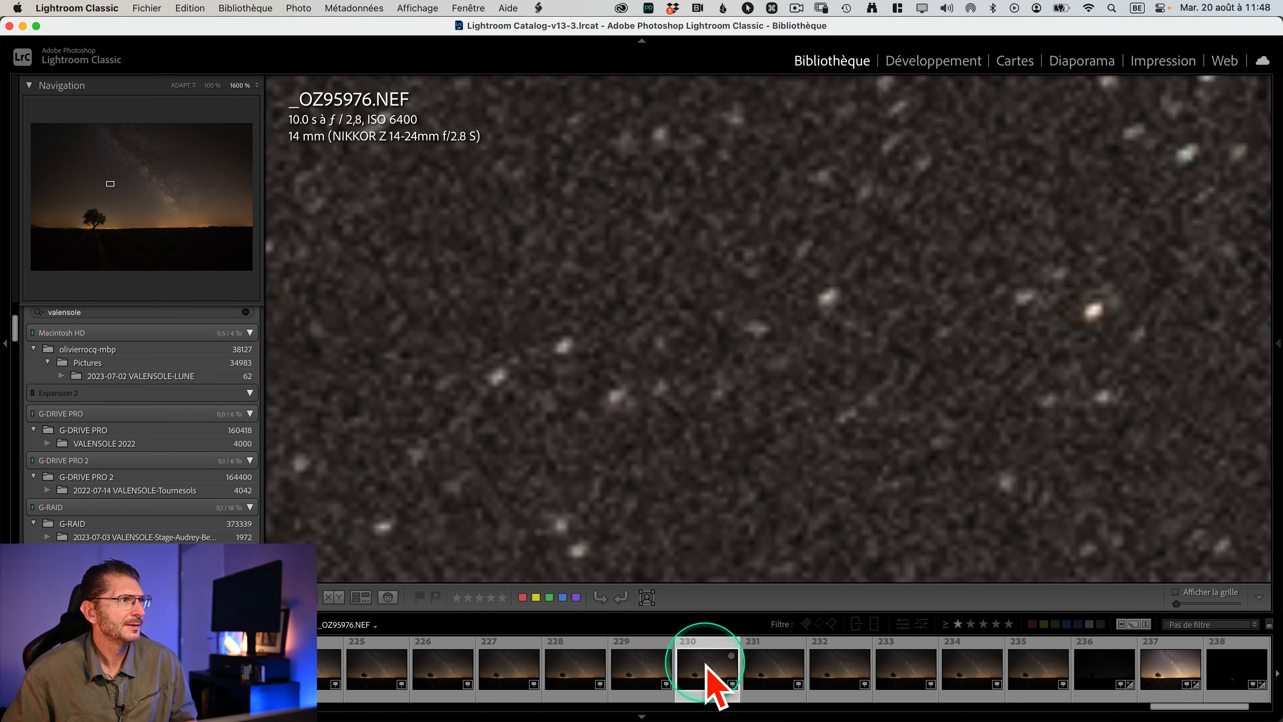
key(Left)
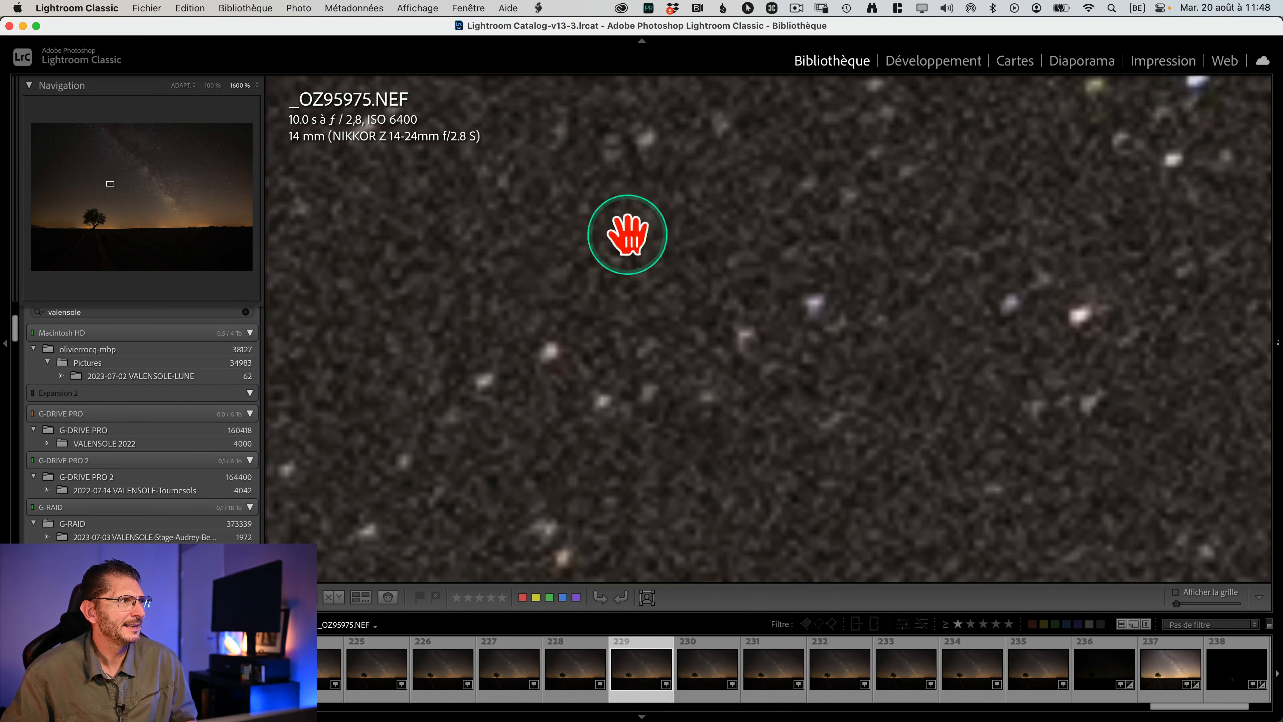
click(698, 673)
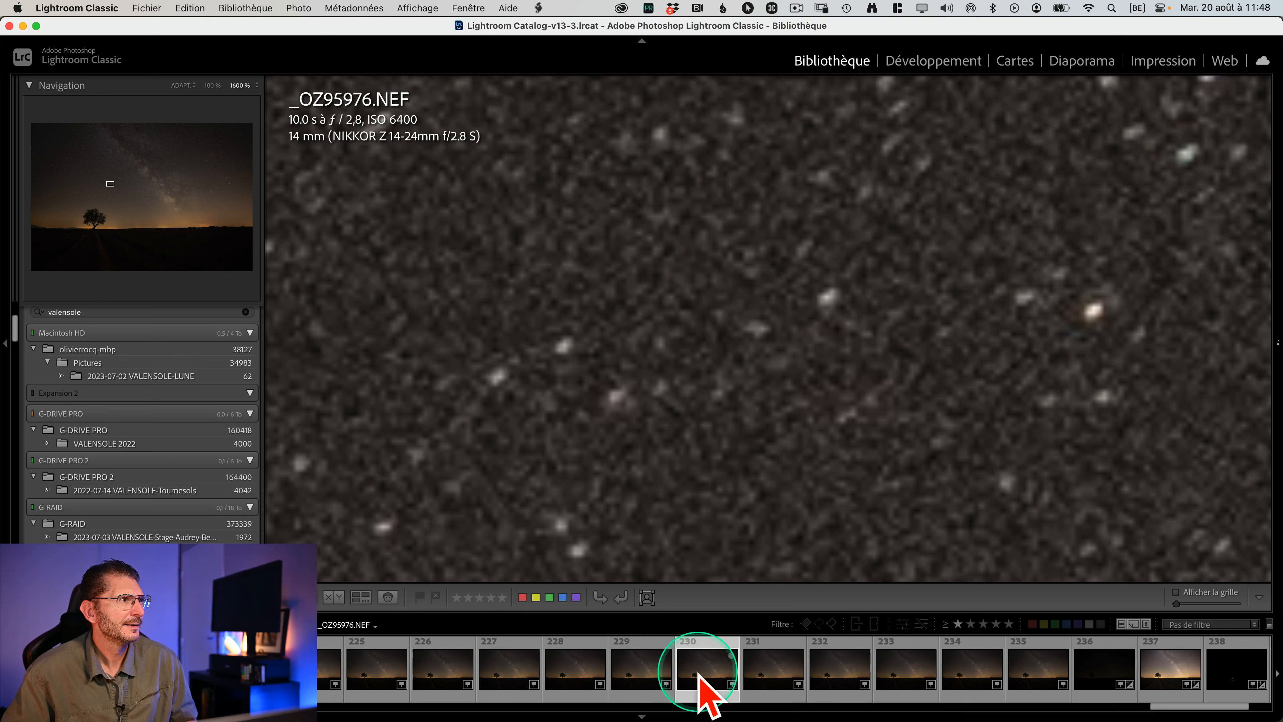
click(771, 663)
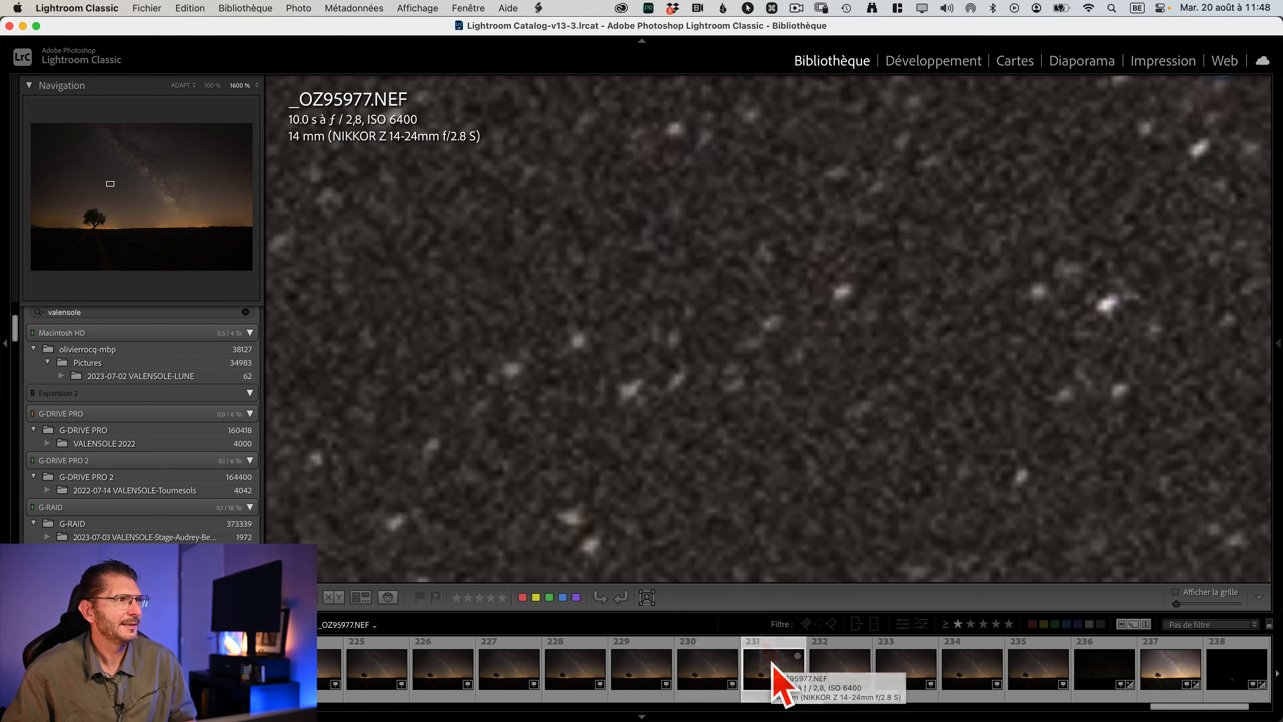
Compare the star positions in _OZ95978.NEF and _OZ95979.NEF at 1600%, and return to the full-frame view
click(835, 666)
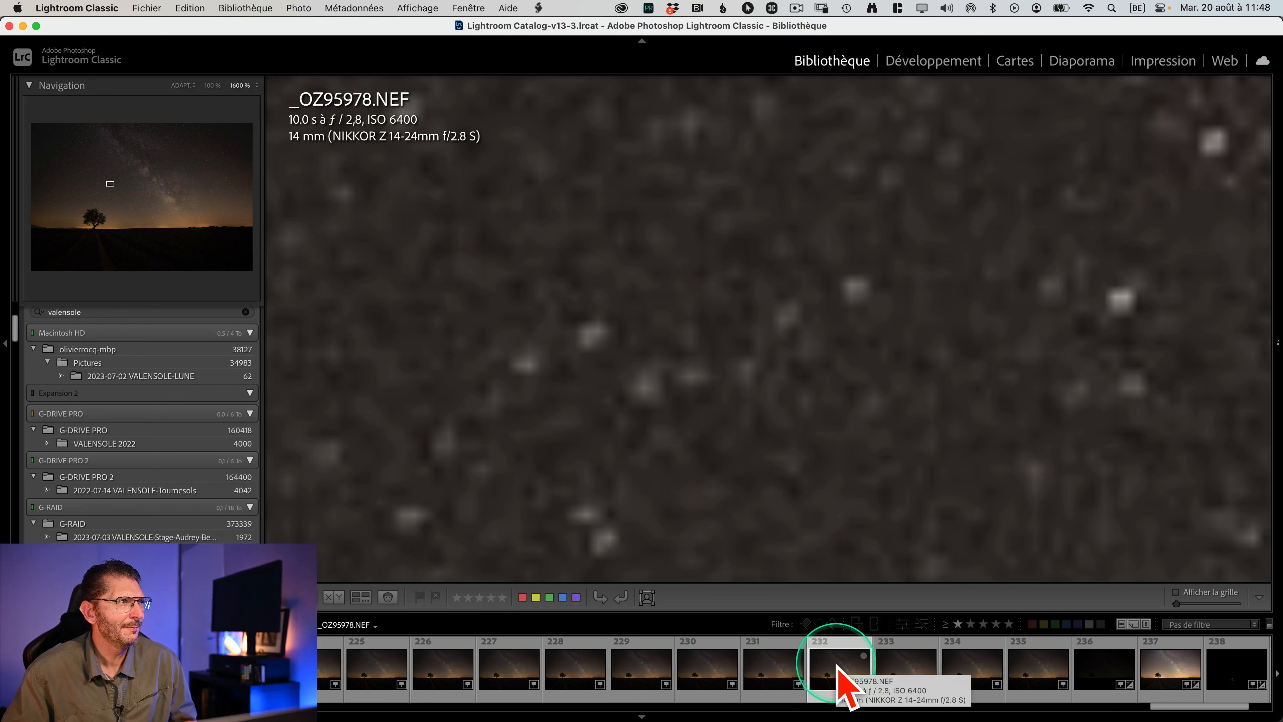
click(908, 676)
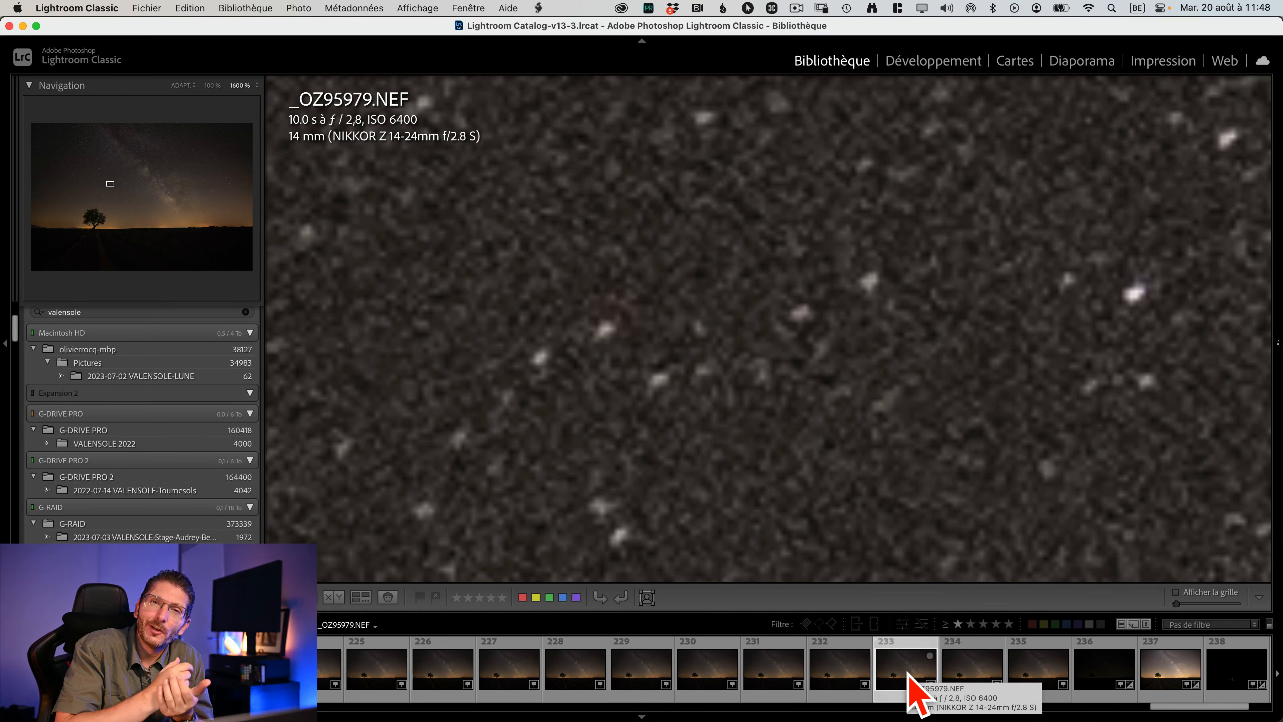
click(769, 310)
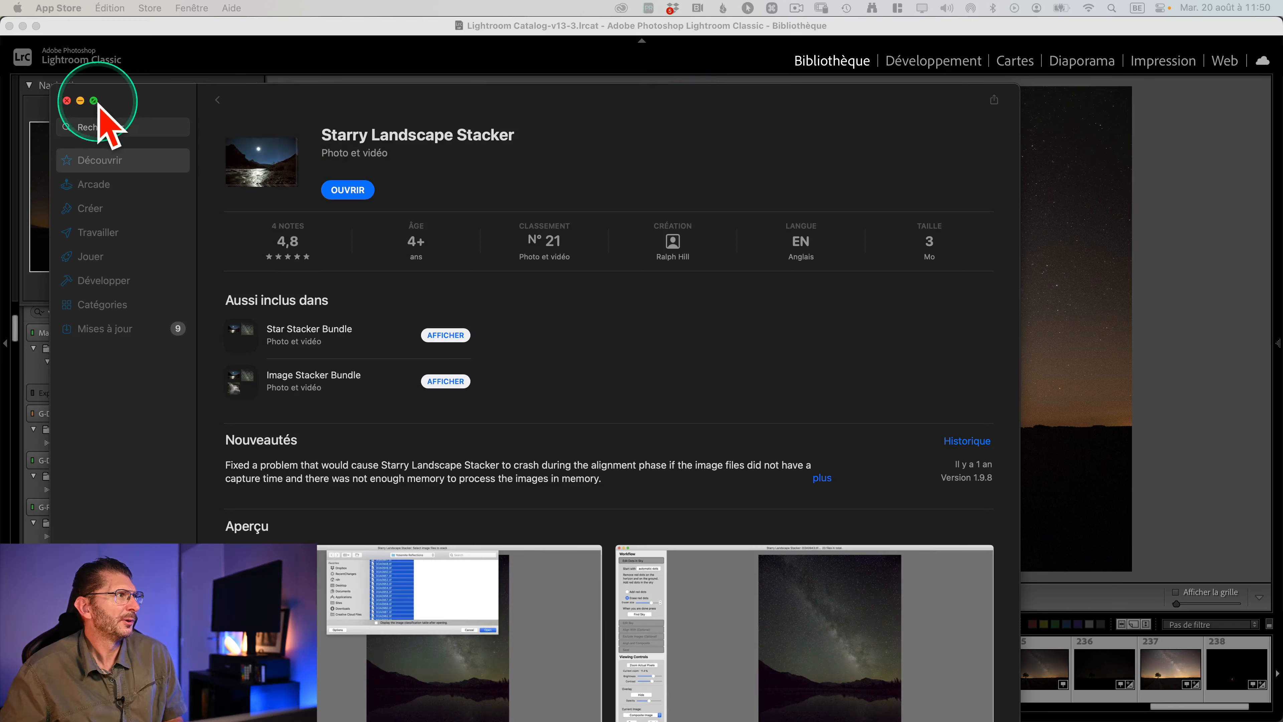
Switch to the App Store and look over the Starry Landscape Stacker page and its web preview with the price
click(95, 104)
scroll(304, 63, up, 5)
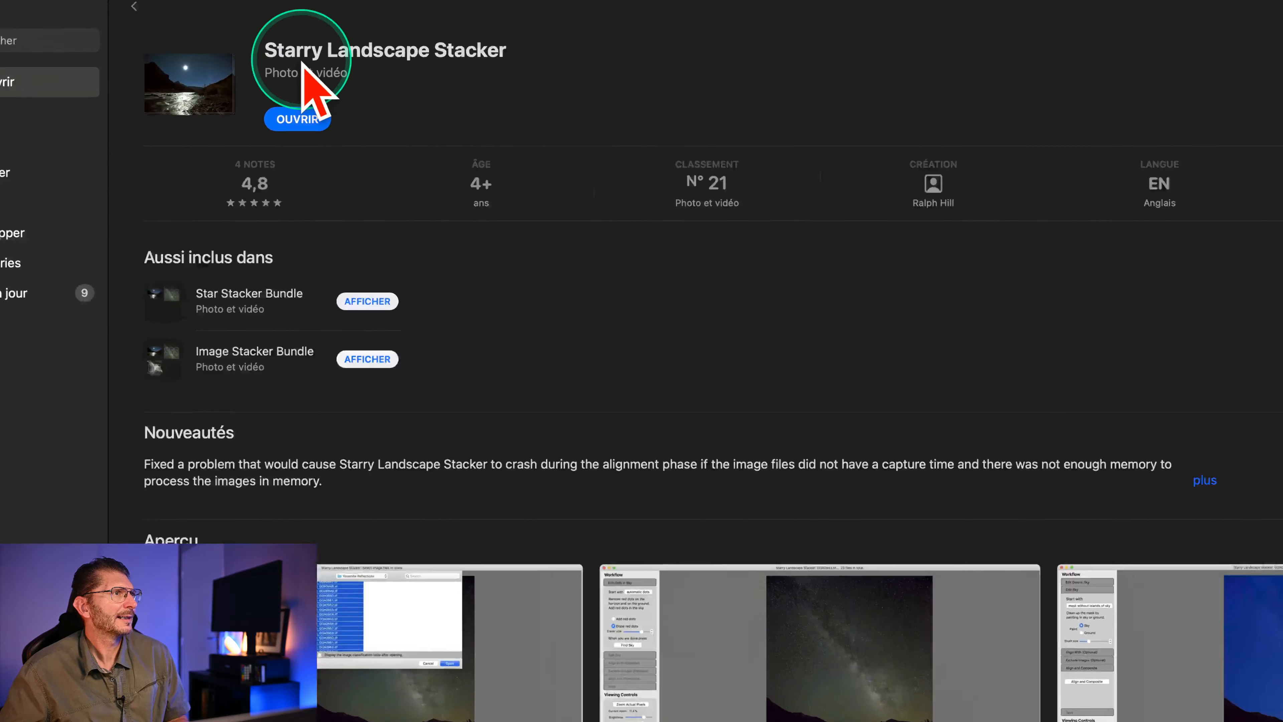
scroll(304, 64, down, 5)
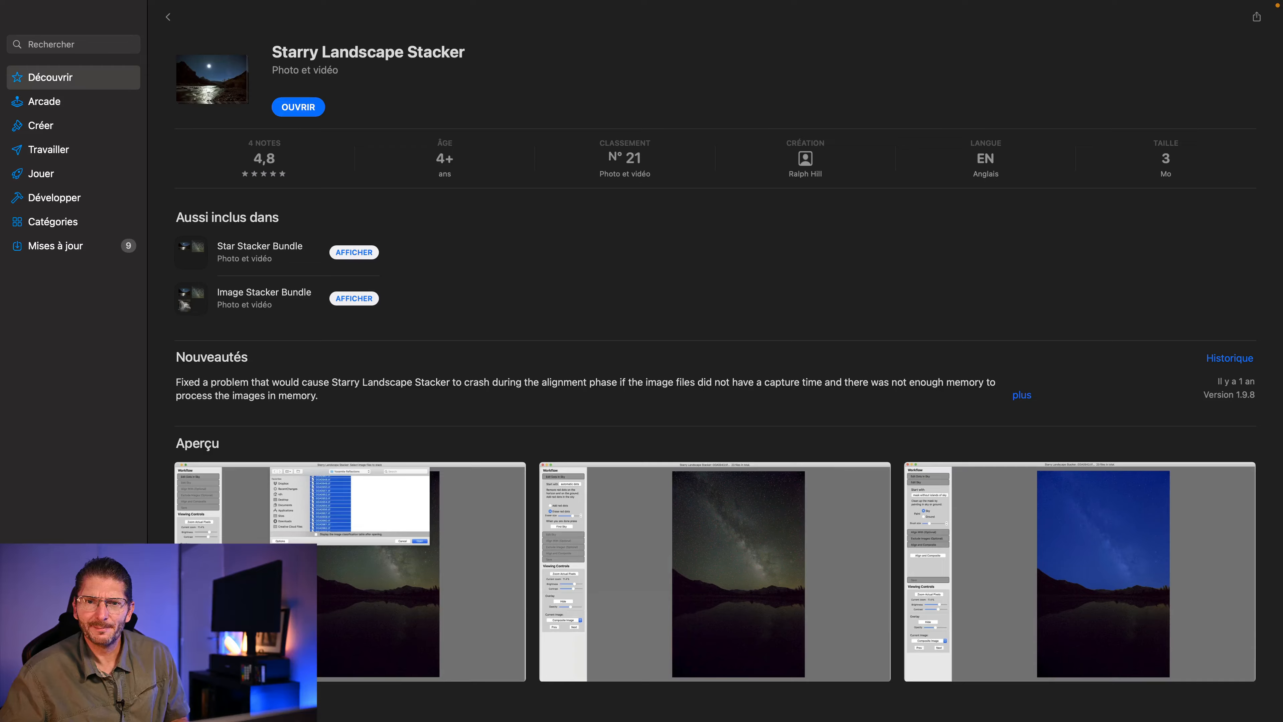
click(493, 205)
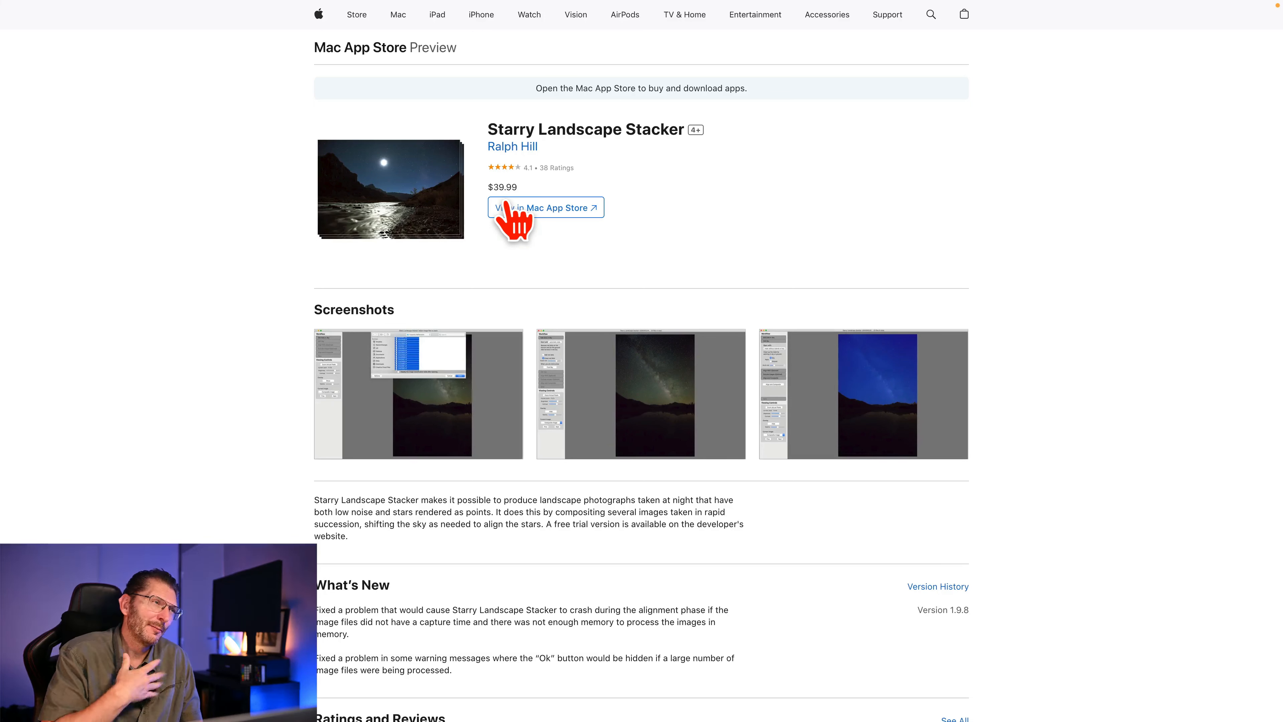
In Chrome, open the Sequator website in a new tab and show its Download page
mouse_move(530, 3)
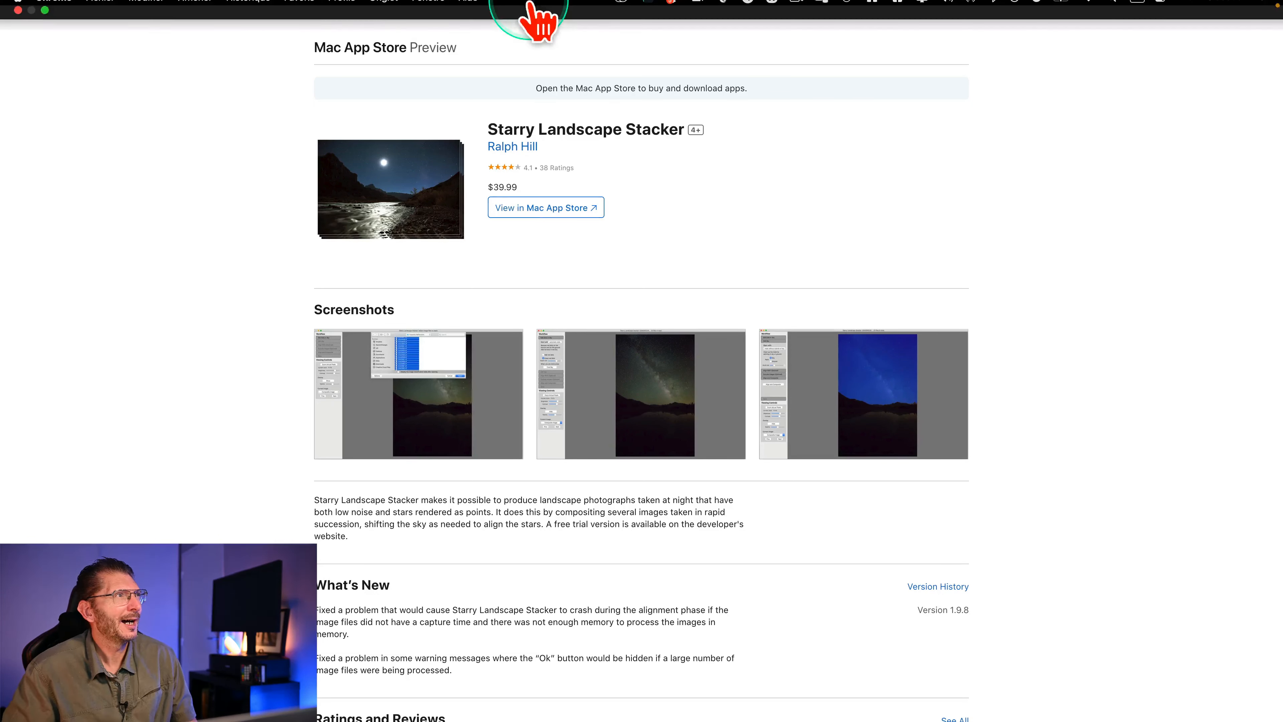
key(cmd+t)
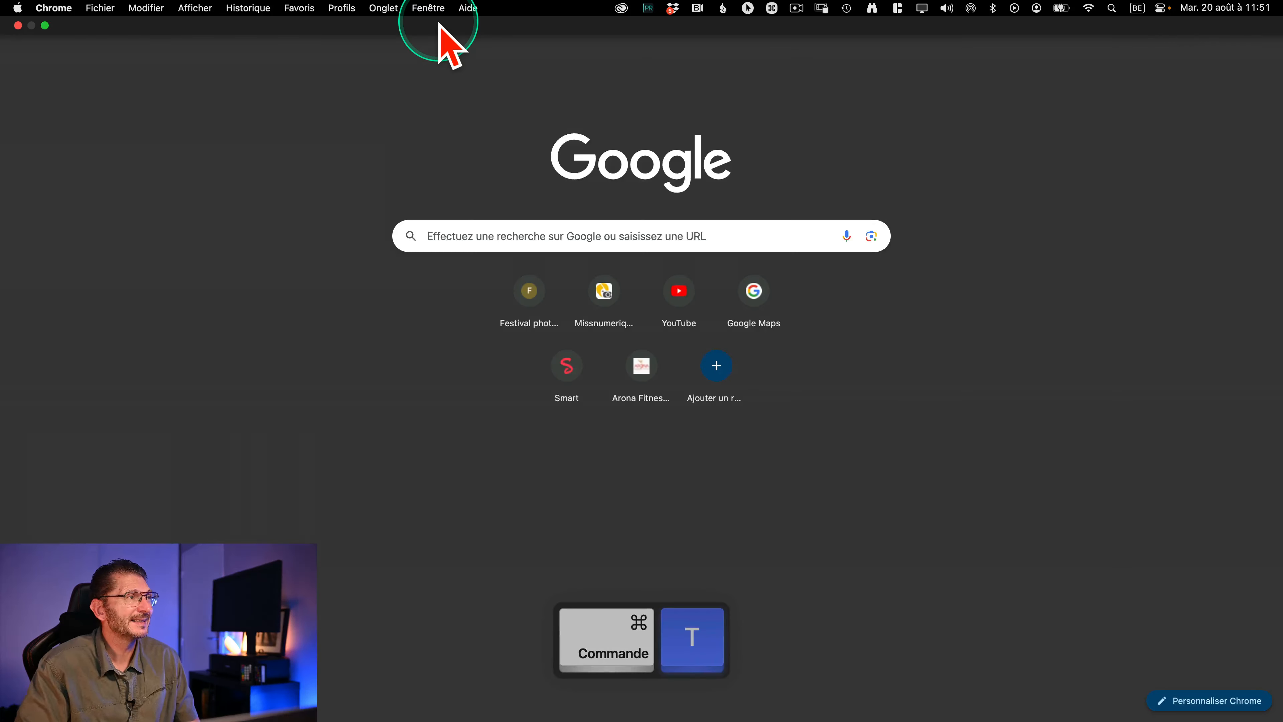
text(se)
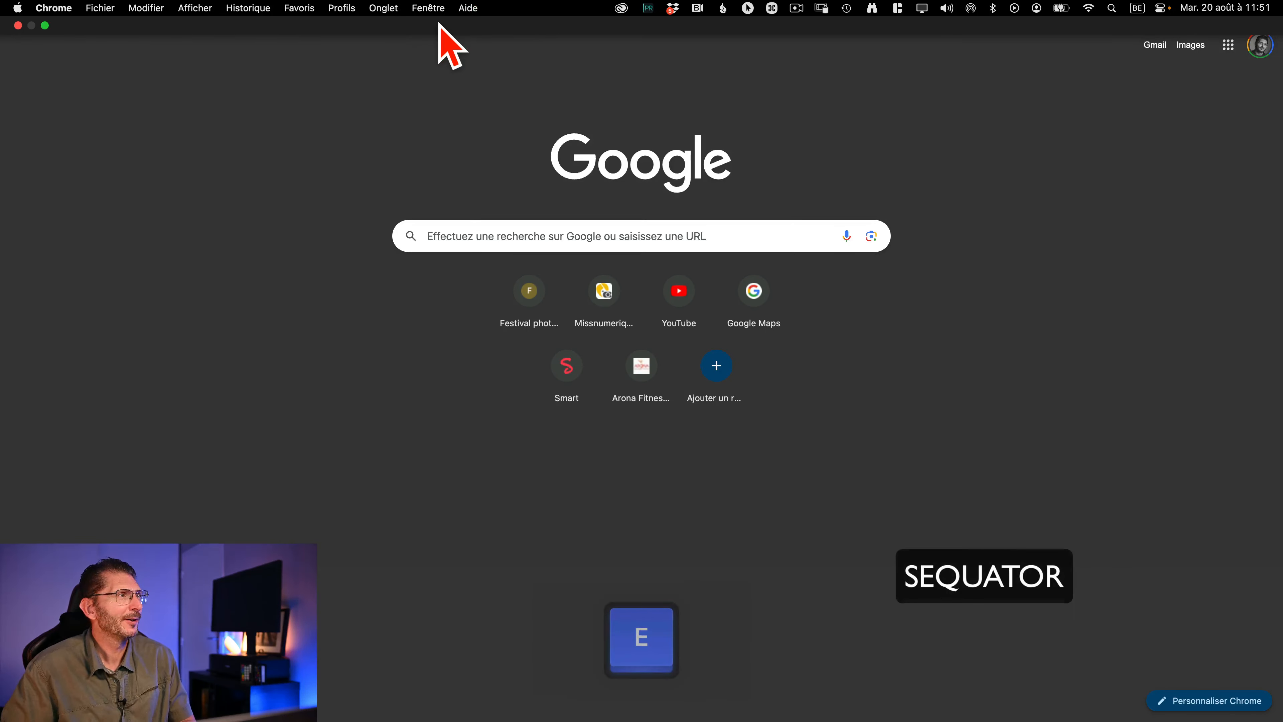
click(159, 172)
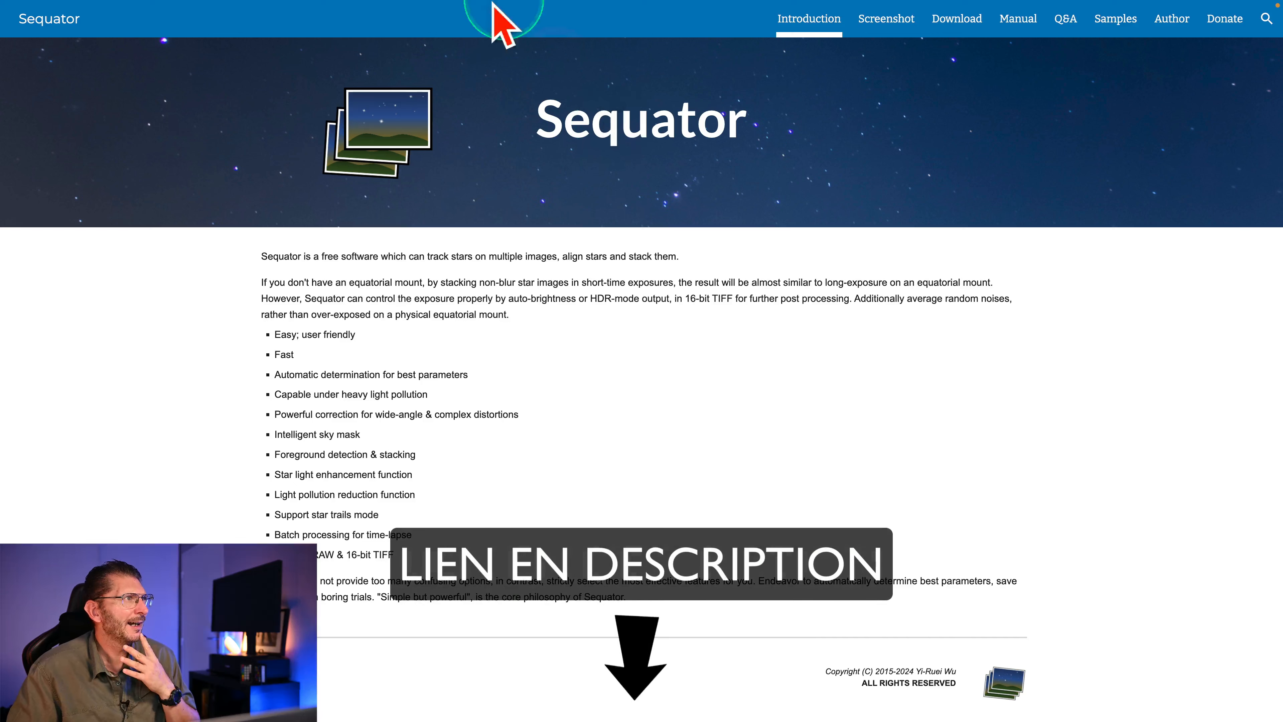
click(959, 26)
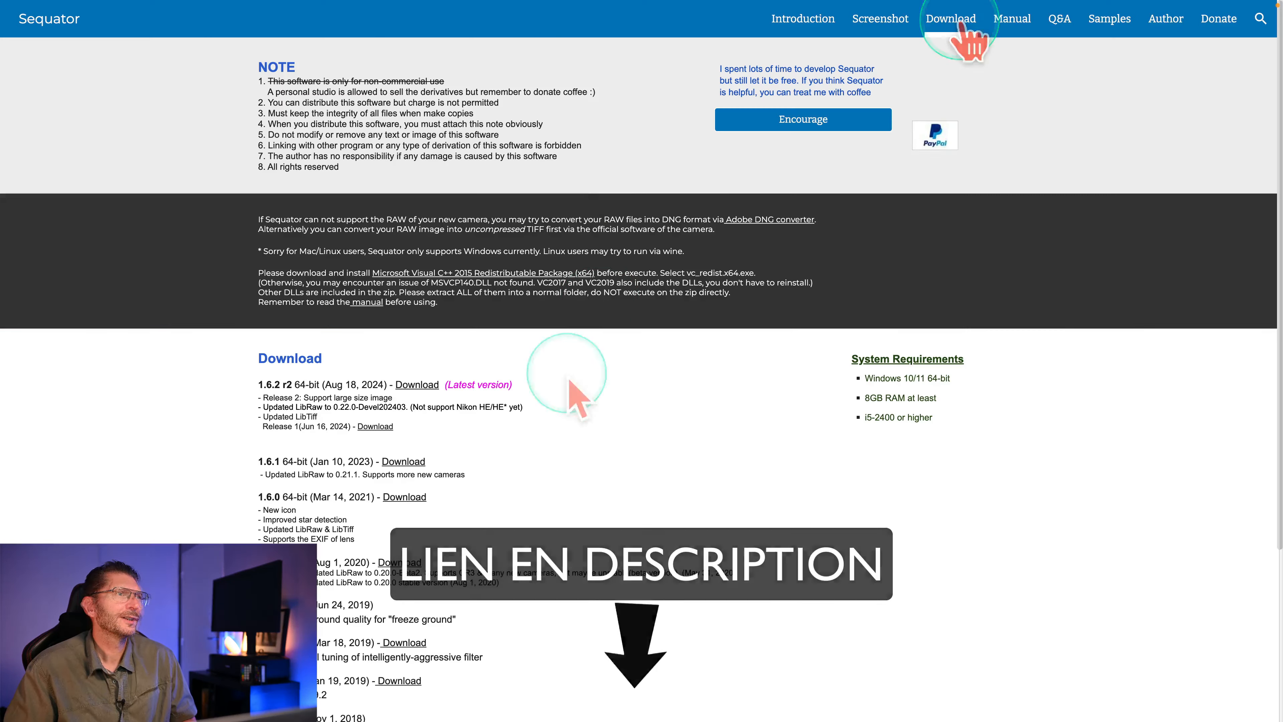
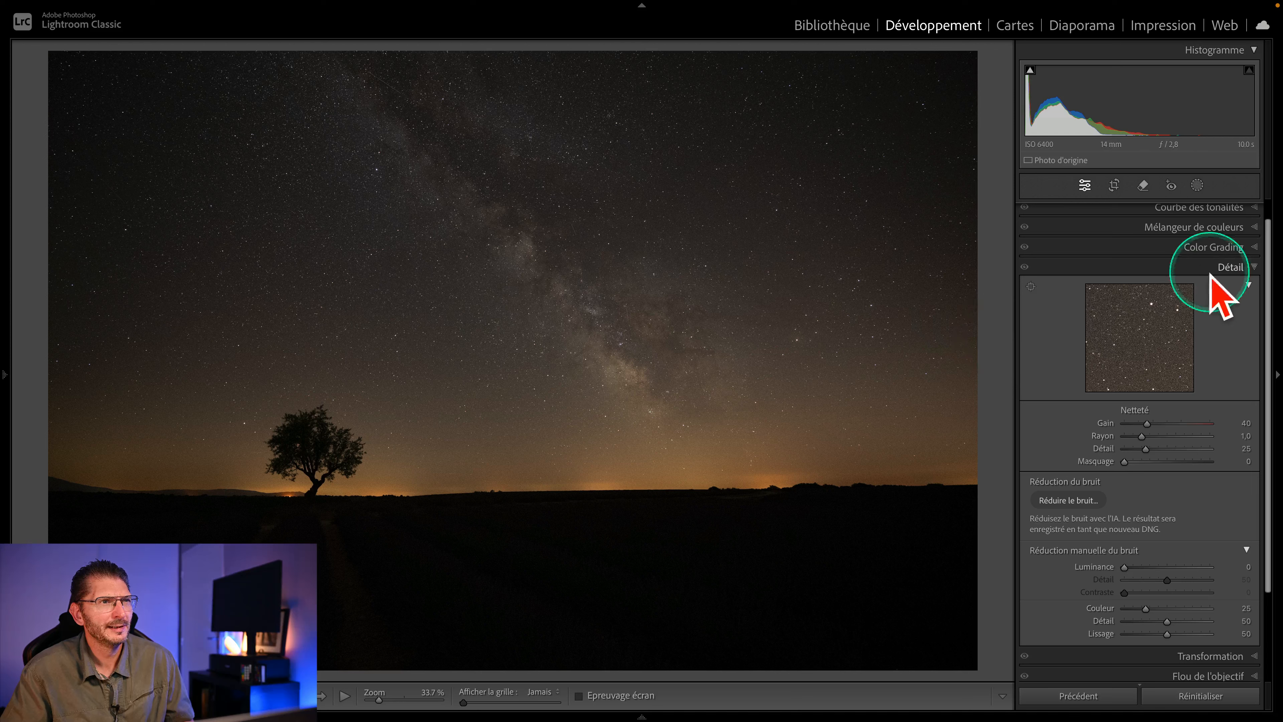
In Lightroom Classic's basic adjustments, raise the Exposure of the 10-second Milky Way photo to +1.00
click(1215, 266)
click(1225, 212)
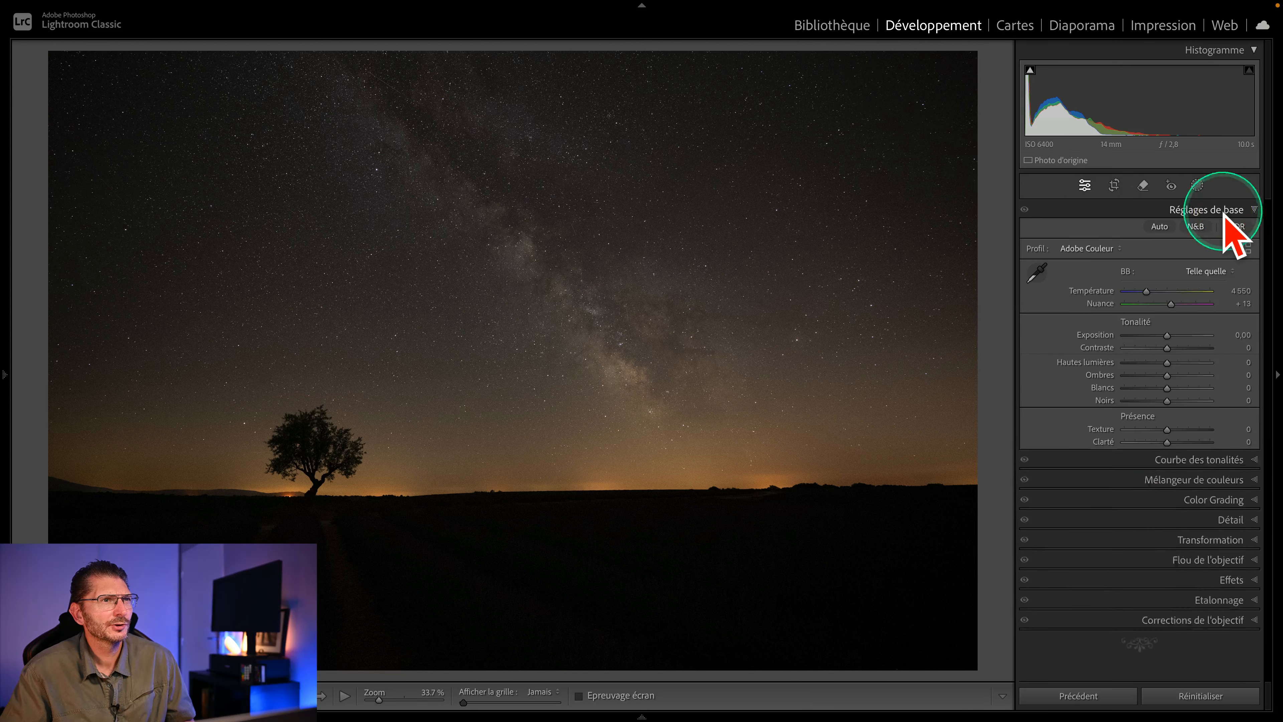
drag(1167, 336, 1176, 336)
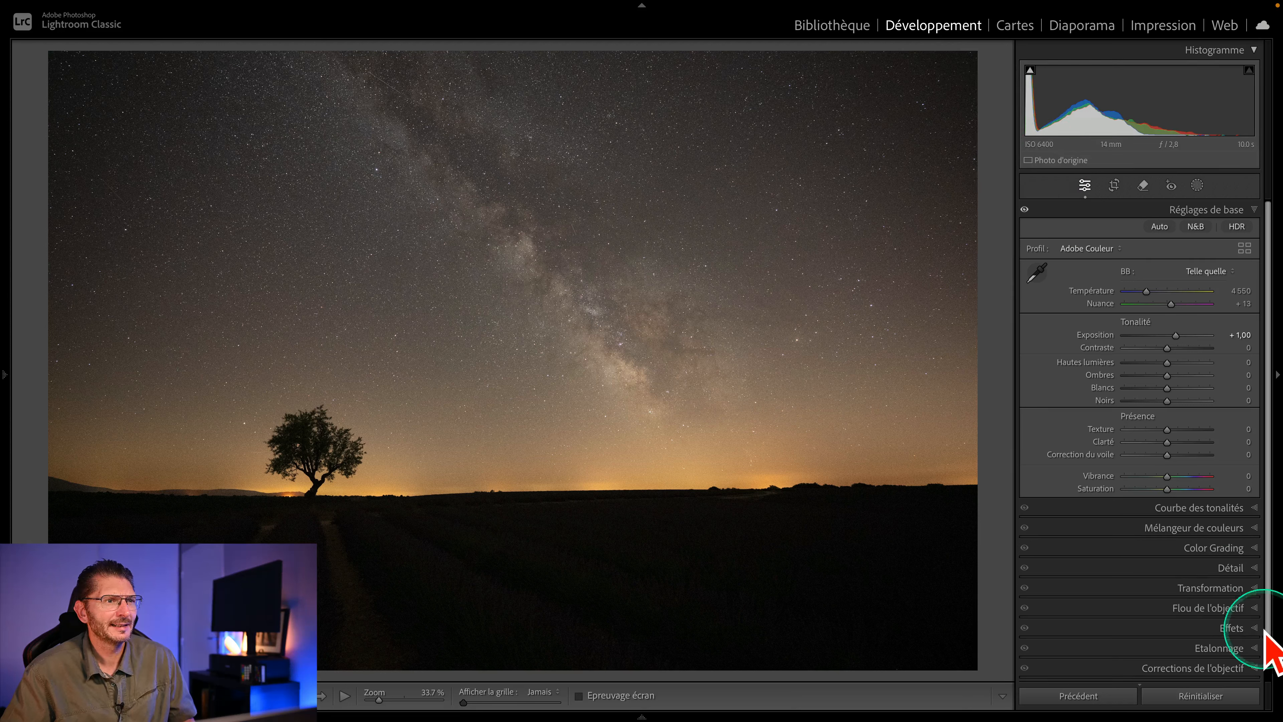
Brighten the photo's corners by setting the manual lens-correction Vignetting amount to +43
scroll(1253, 631, down, 2)
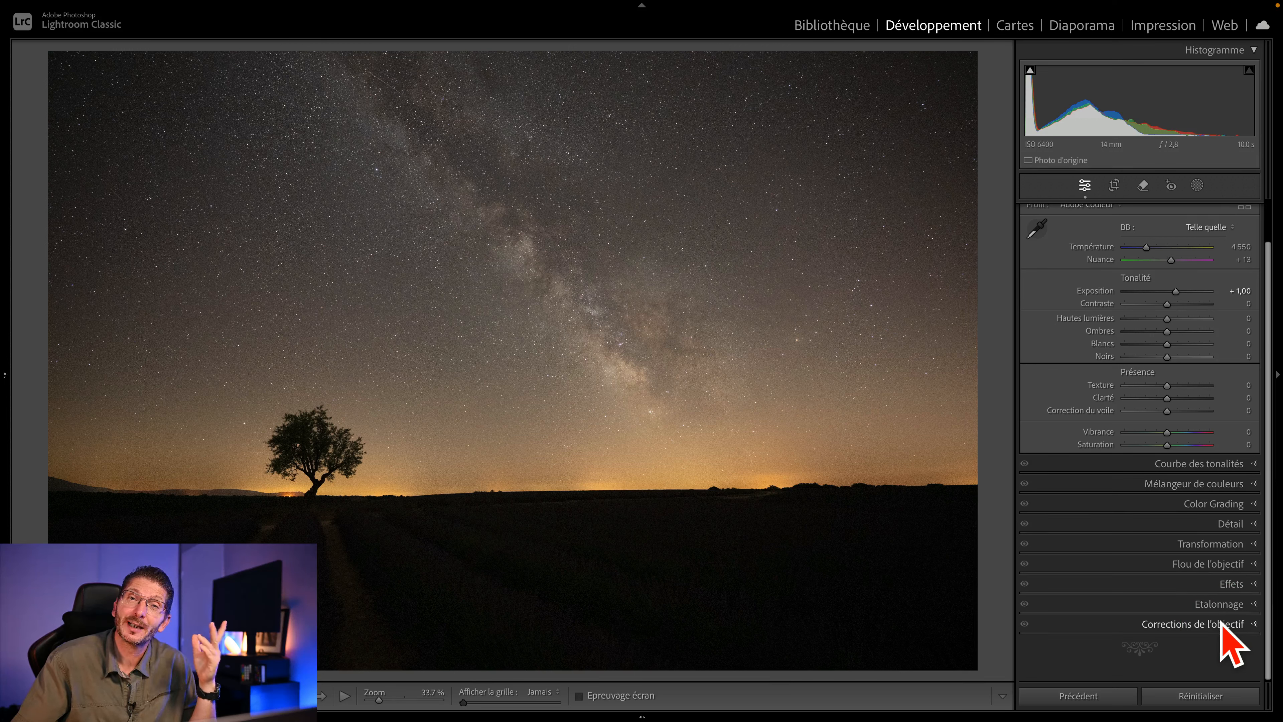
click(1224, 625)
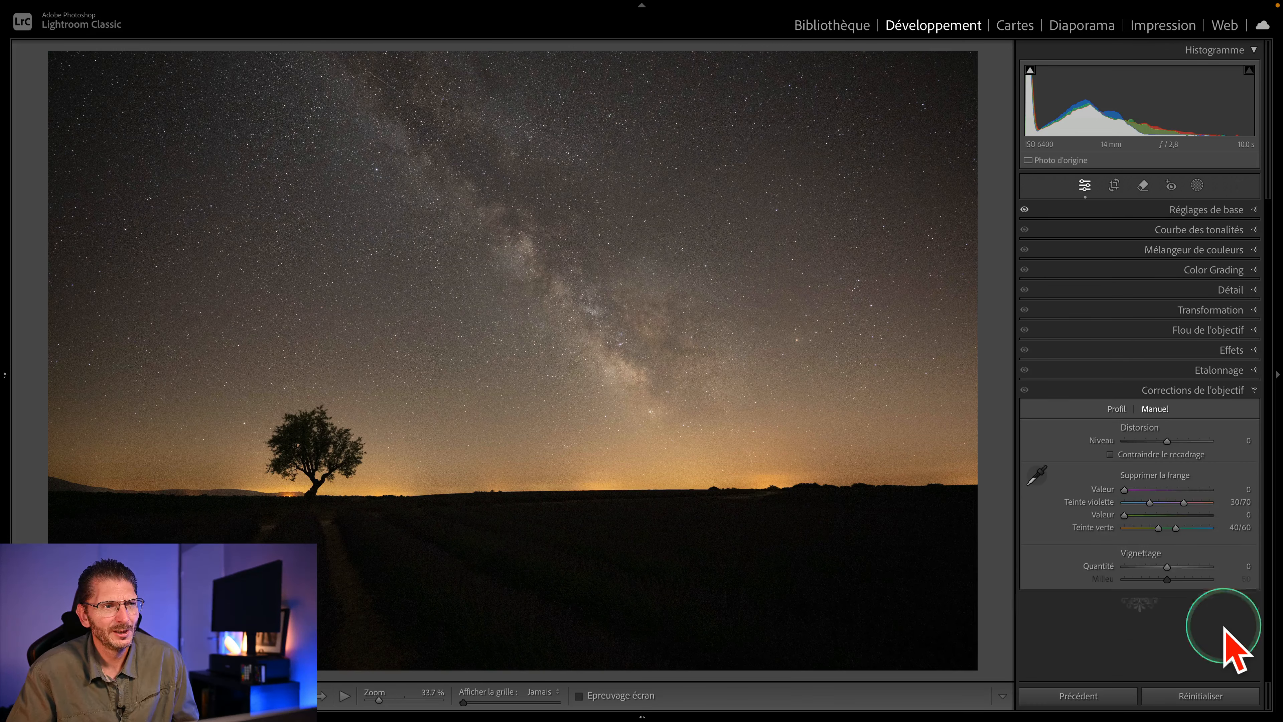
click(1115, 409)
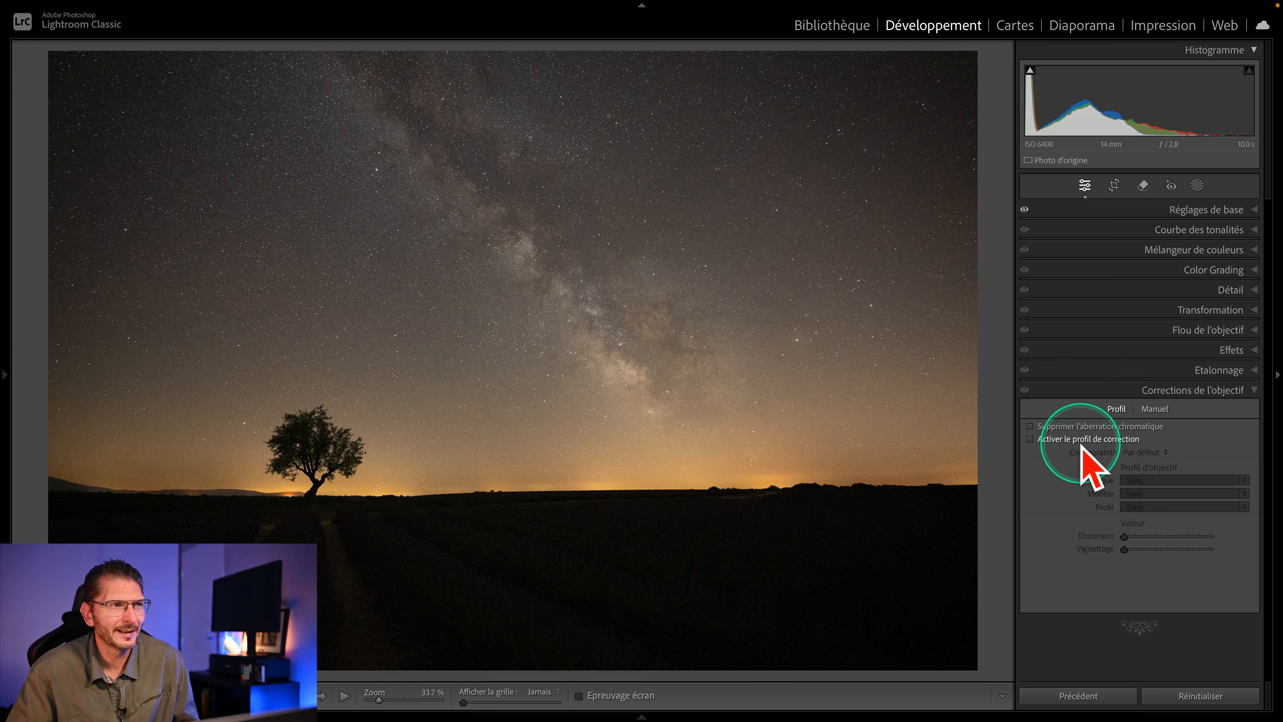
click(1150, 411)
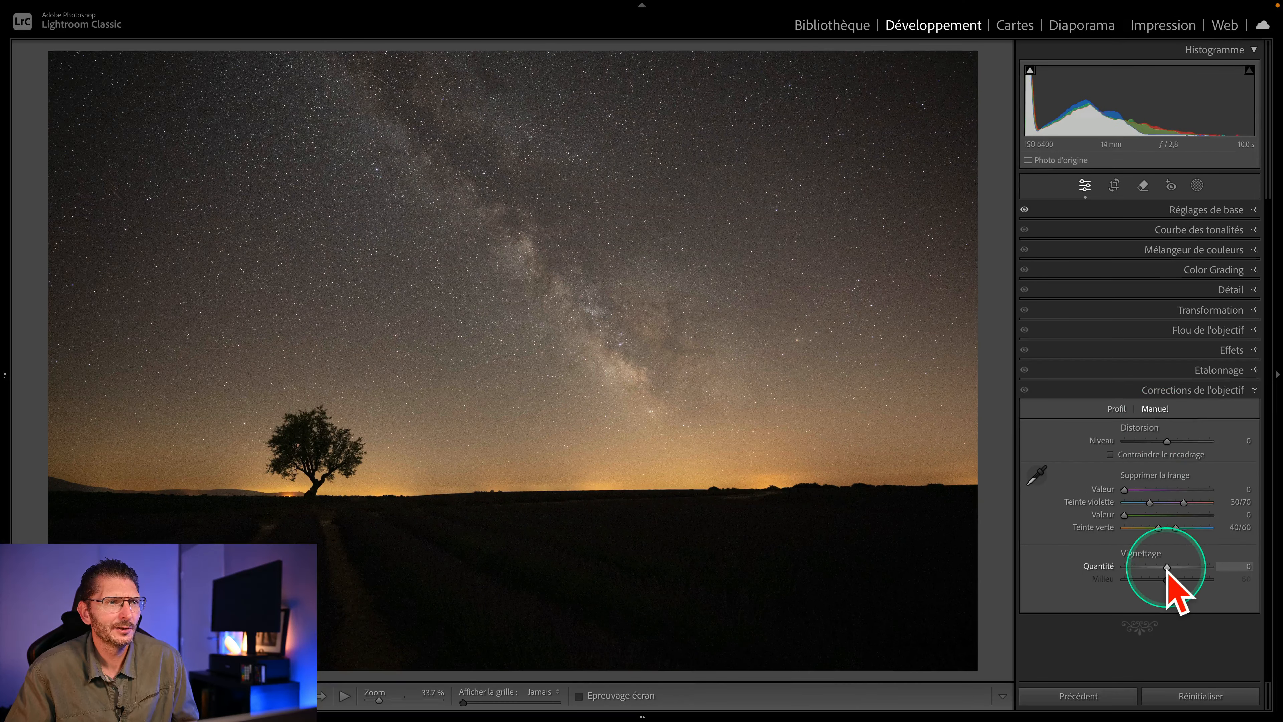
drag(1170, 614, 1189, 614)
drag(1181, 567, 1188, 567)
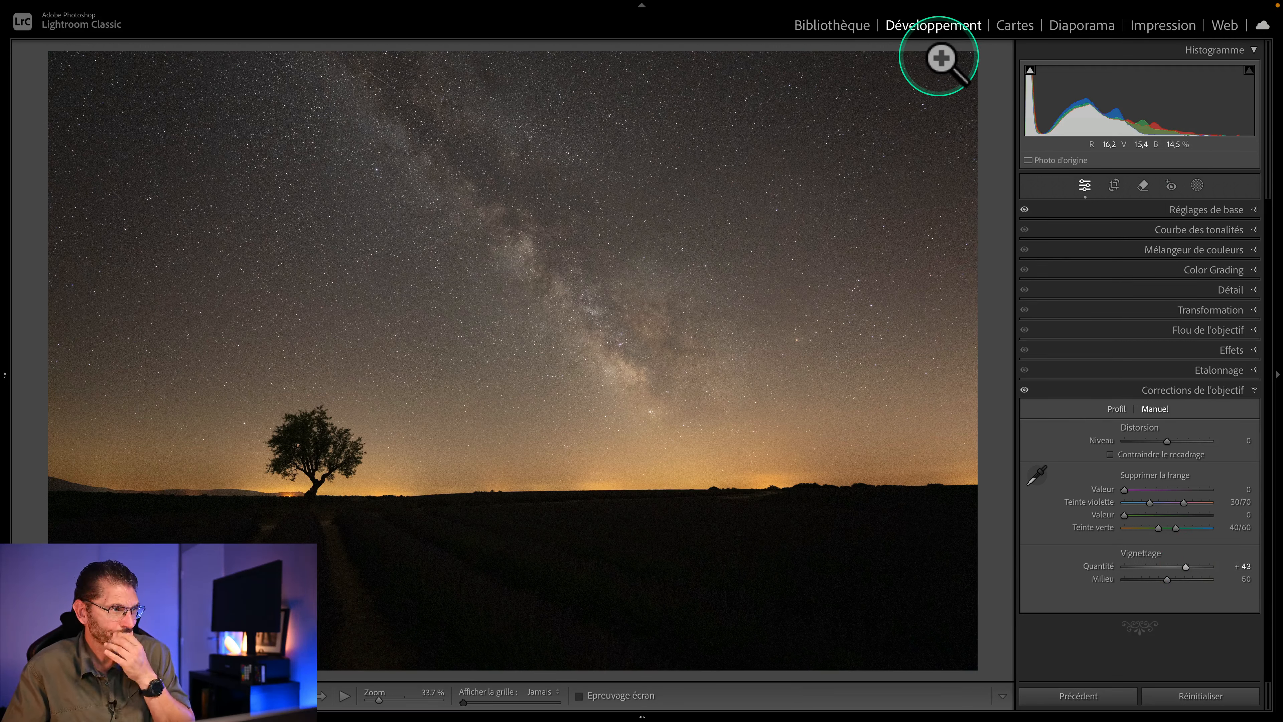
Set the Blacks to −53 in the basic adjustments
click(1198, 211)
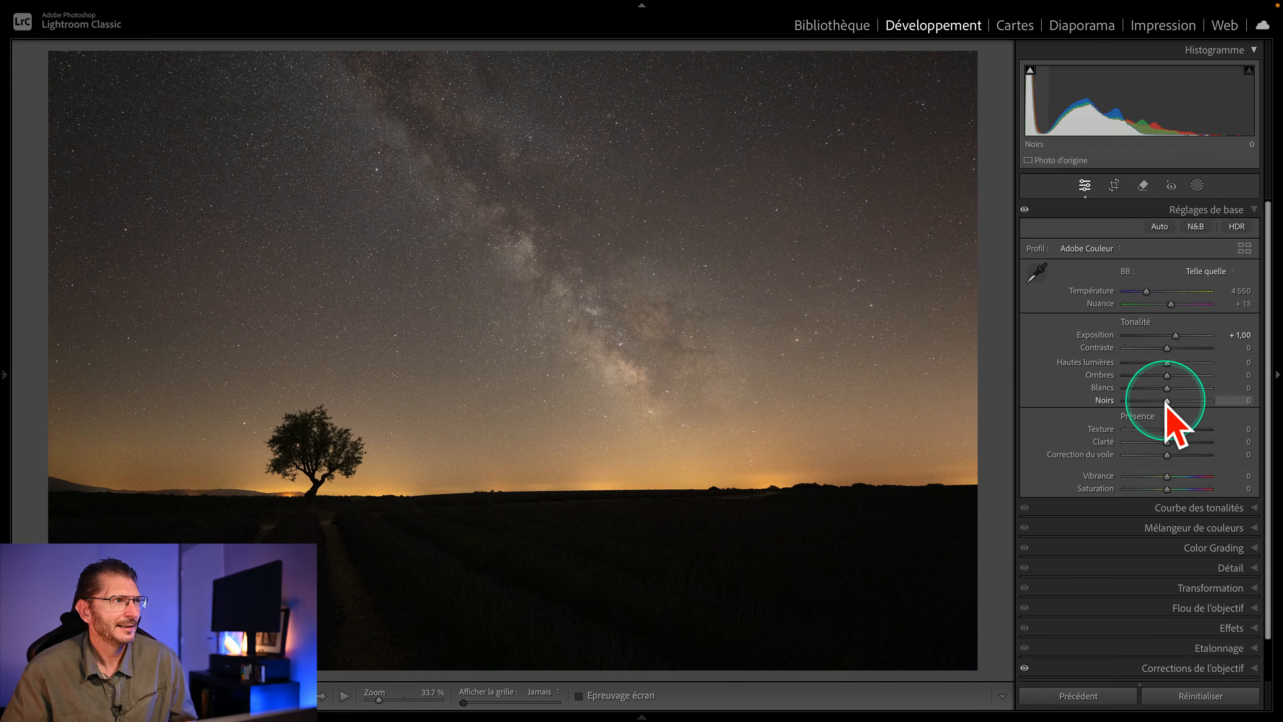
drag(1166, 401, 1144, 400)
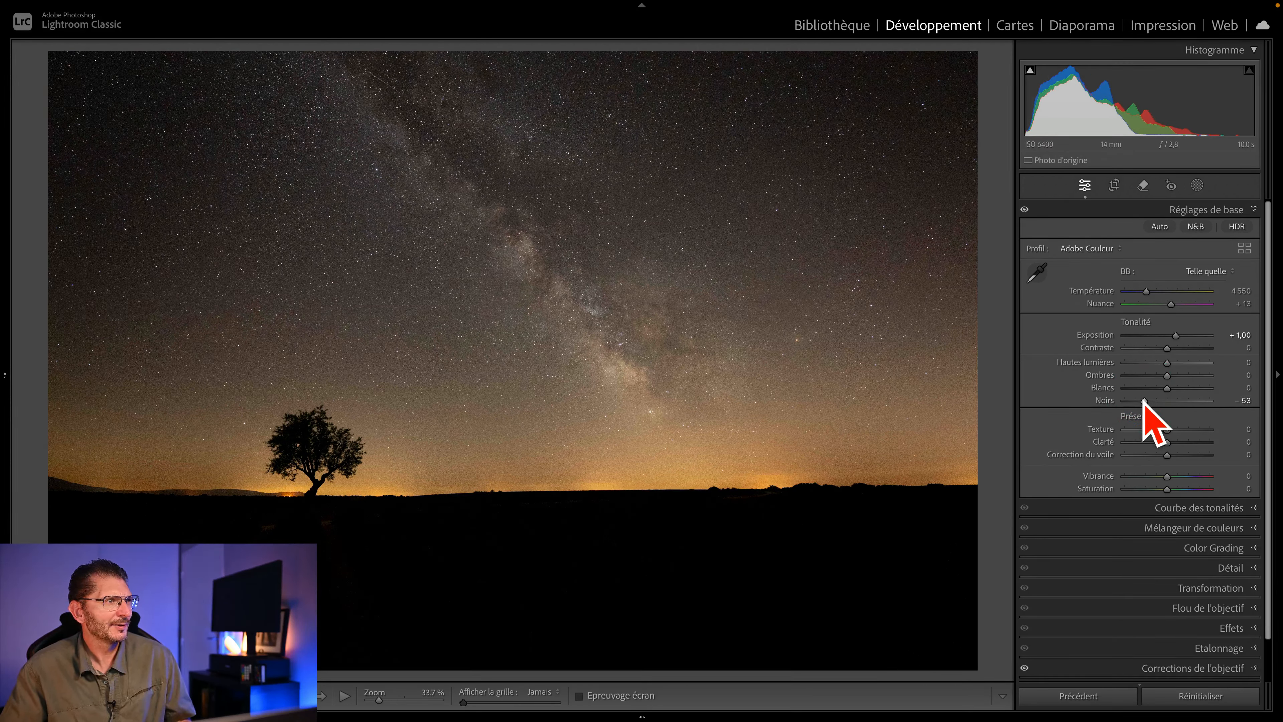
Set the white balance to Temperature 4061 and Tint +11, judging it with Vibrance and Saturation at +100, and reset both boosts
click(1209, 271)
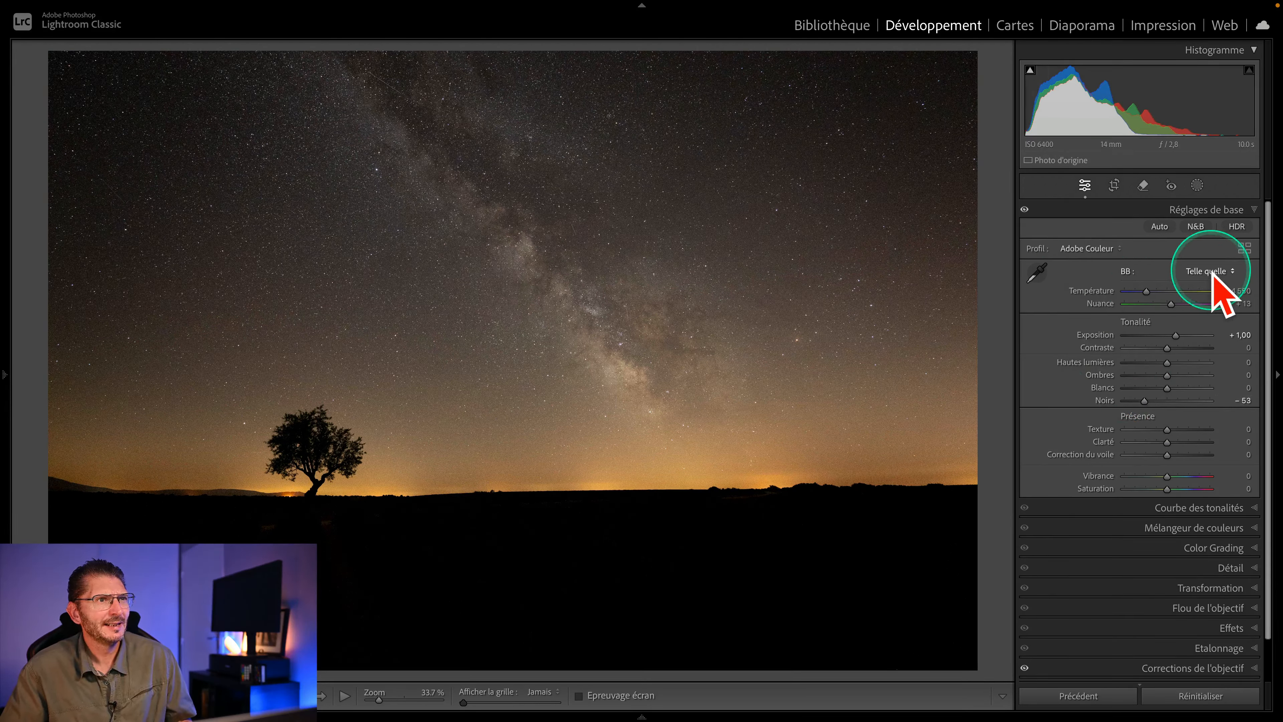
click(1142, 258)
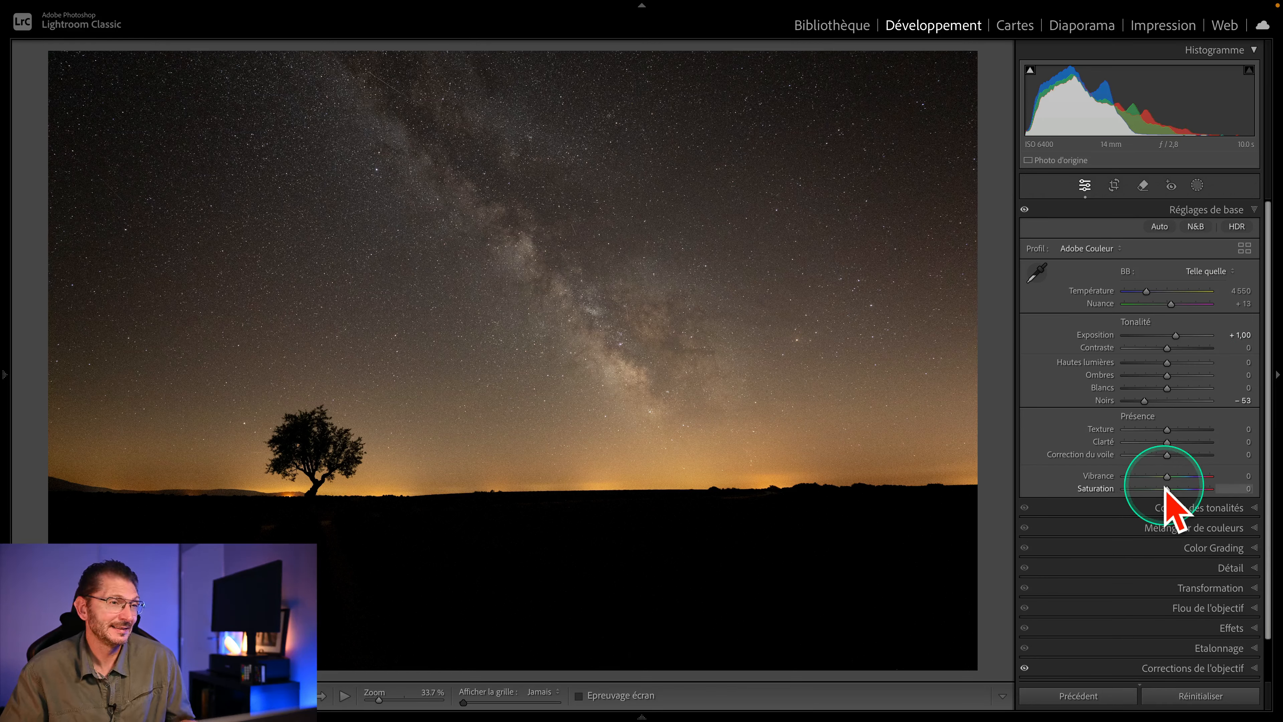
drag(1168, 478, 1260, 487)
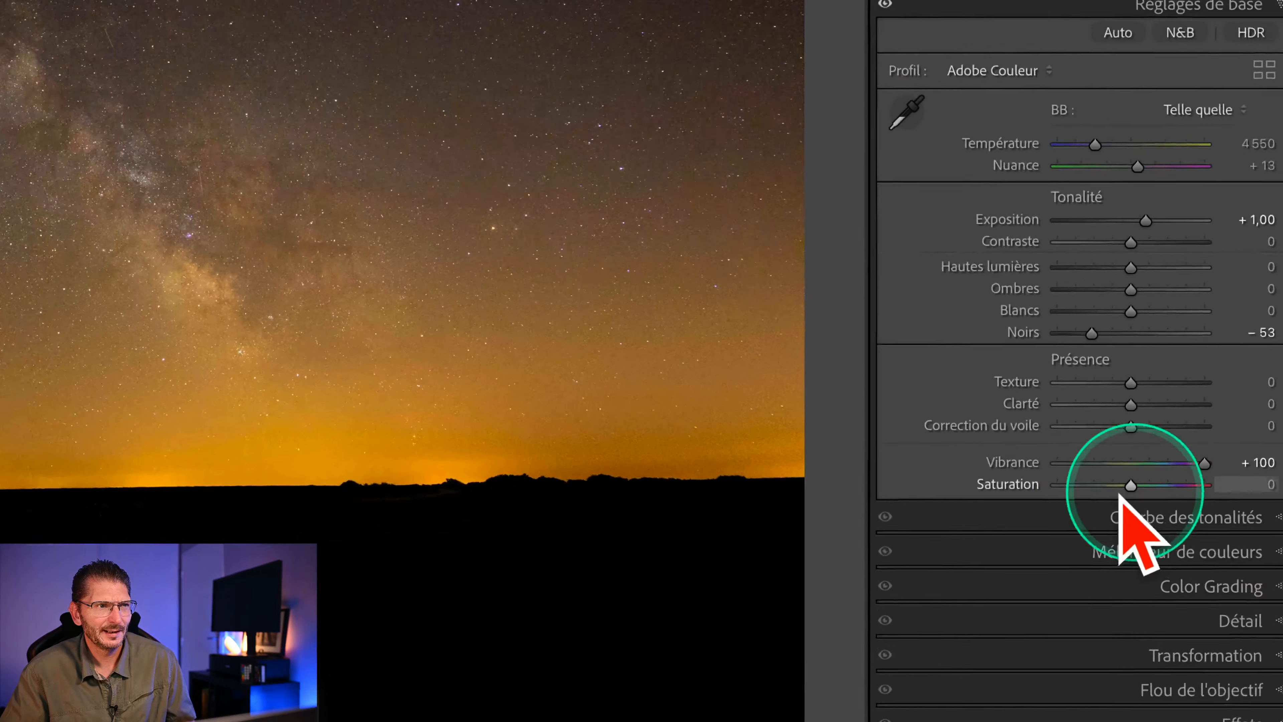
drag(1130, 486, 1207, 485)
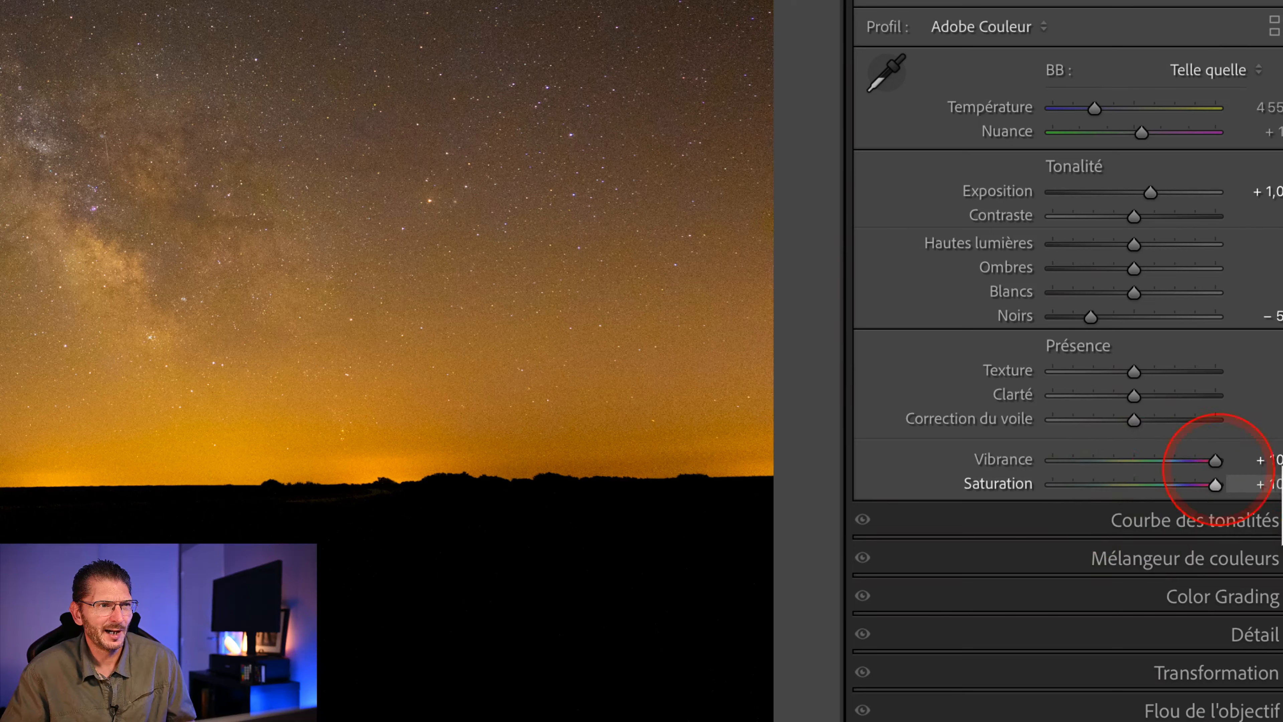
key(ctrl)
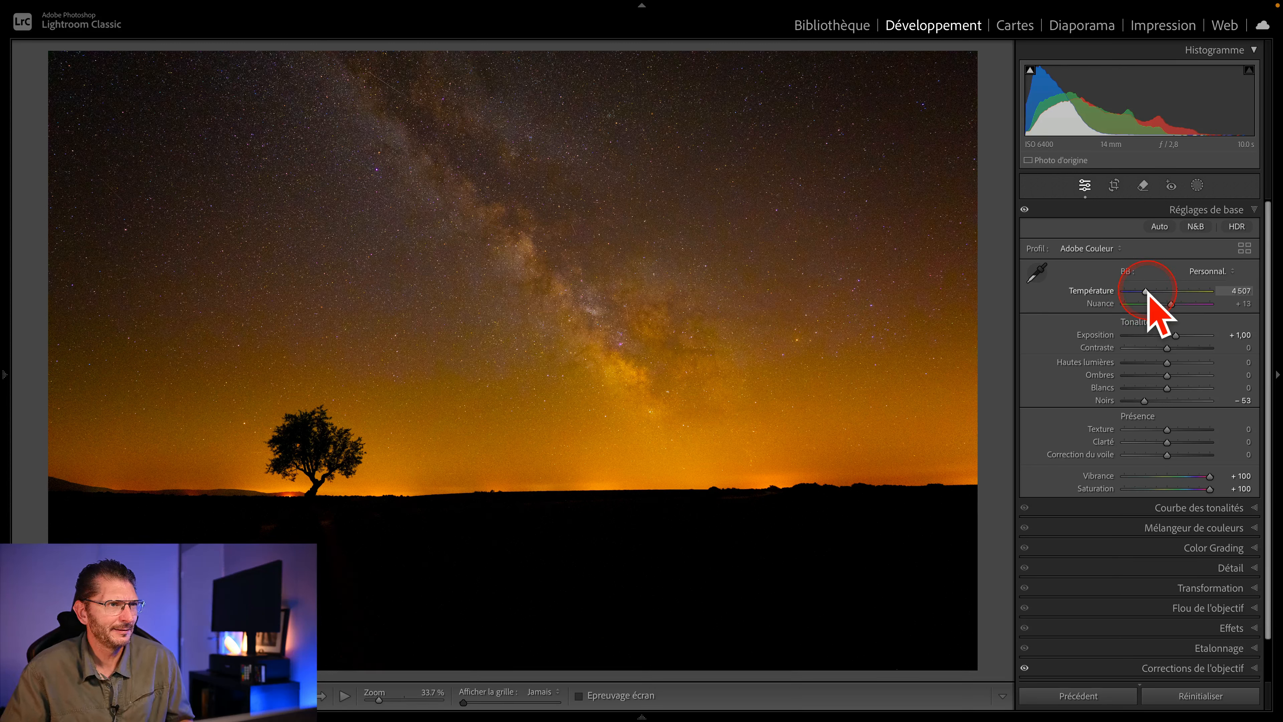
drag(1147, 290, 1142, 291)
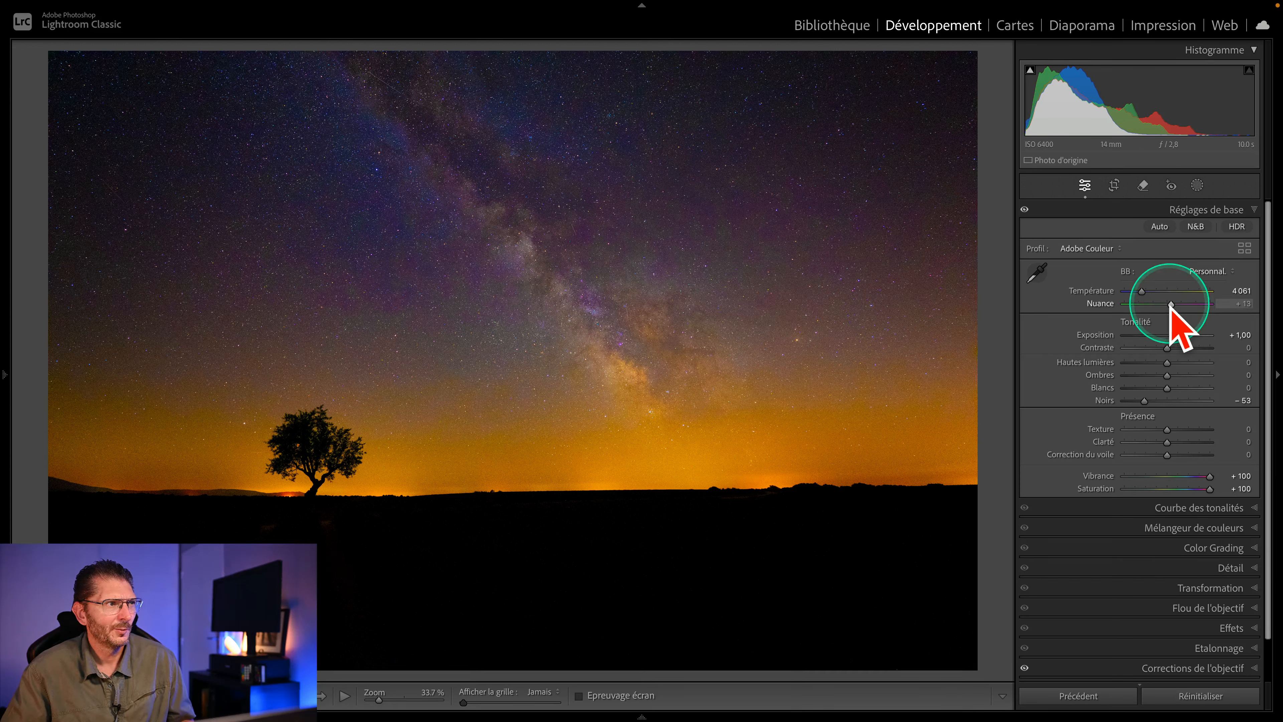
drag(1171, 307, 1170, 307)
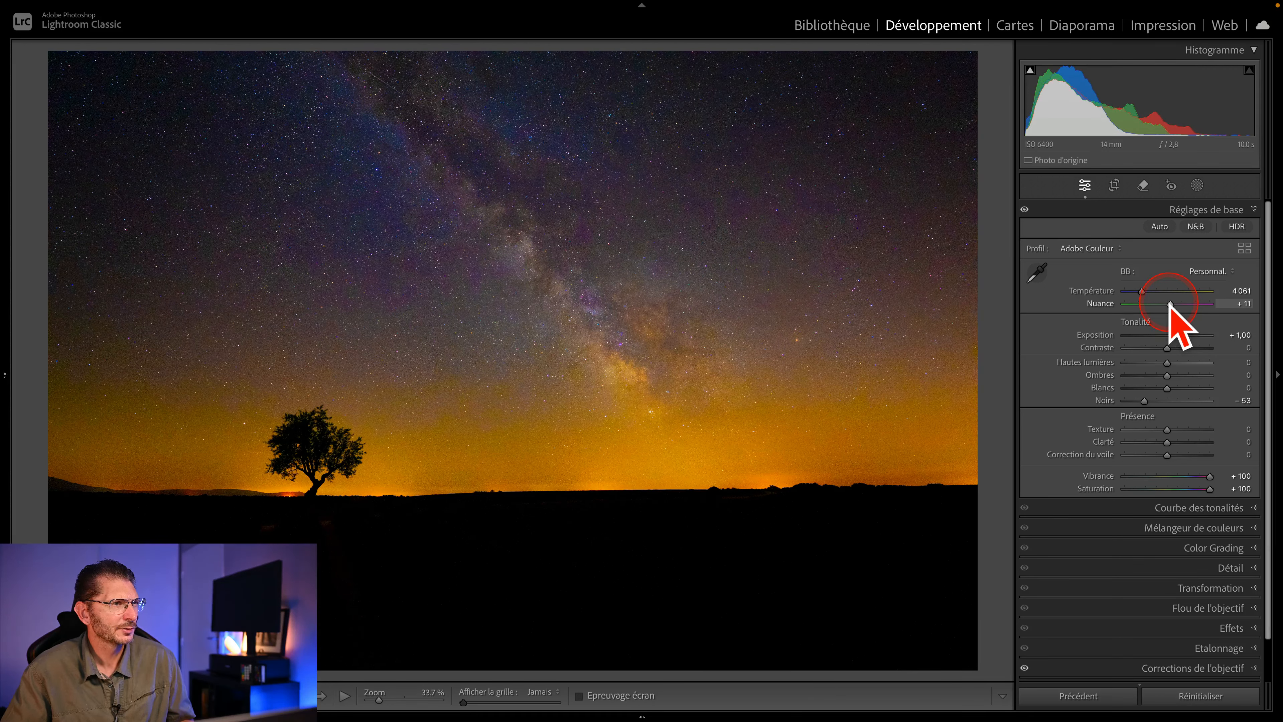
drag(1171, 304, 1170, 304)
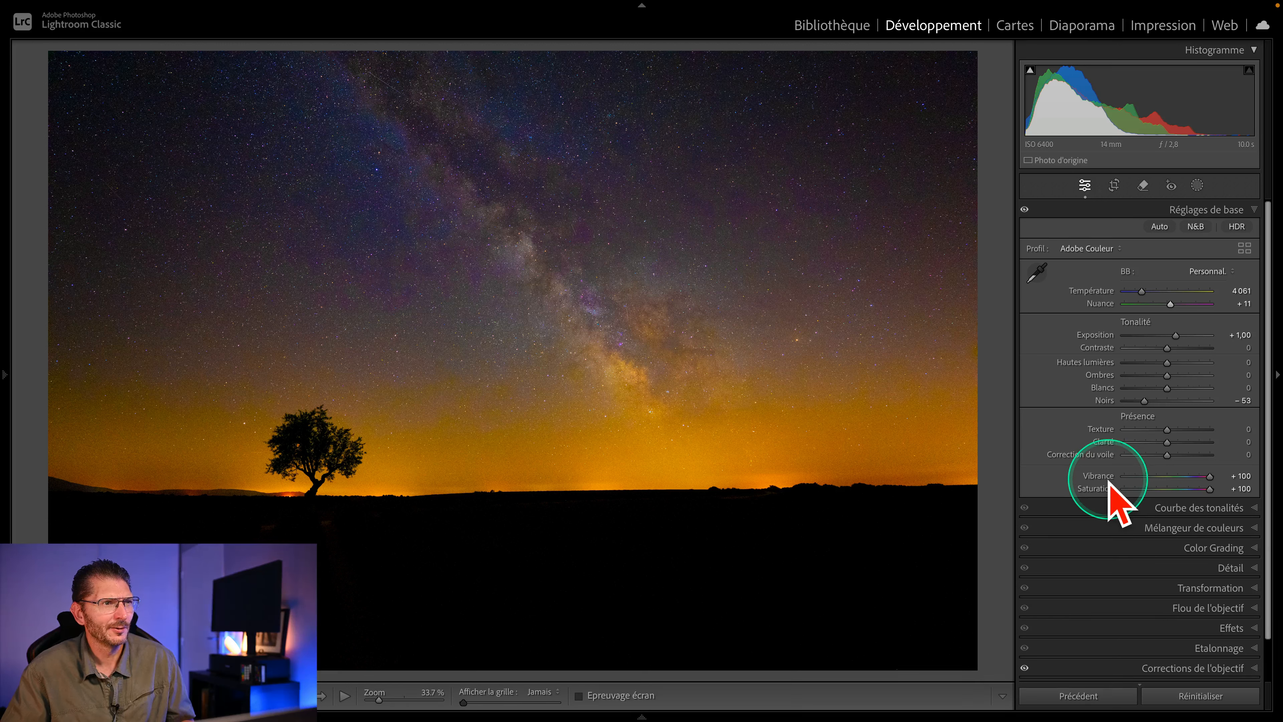
double_click(1106, 478)
double_click(1104, 489)
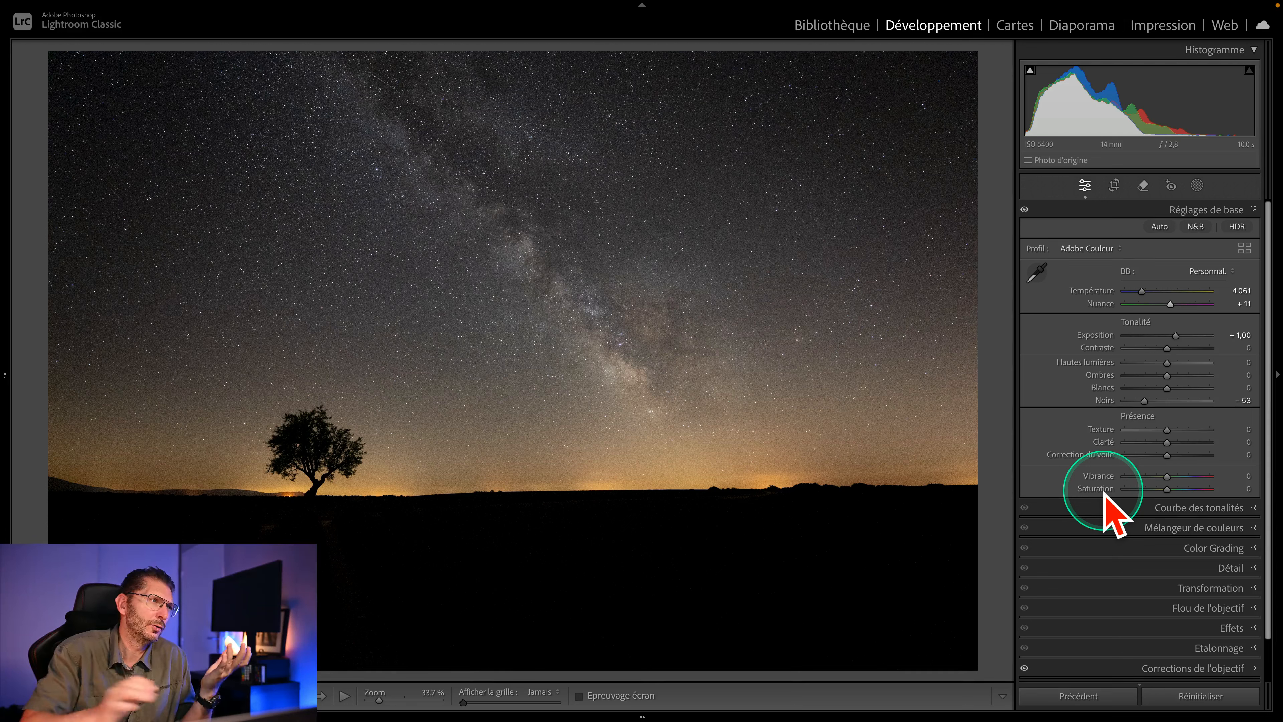
Set Vibrance to +63, Dehaze to +40 and Saturation to −10 in the Presence adjustments
scroll(1111, 513, down, 1)
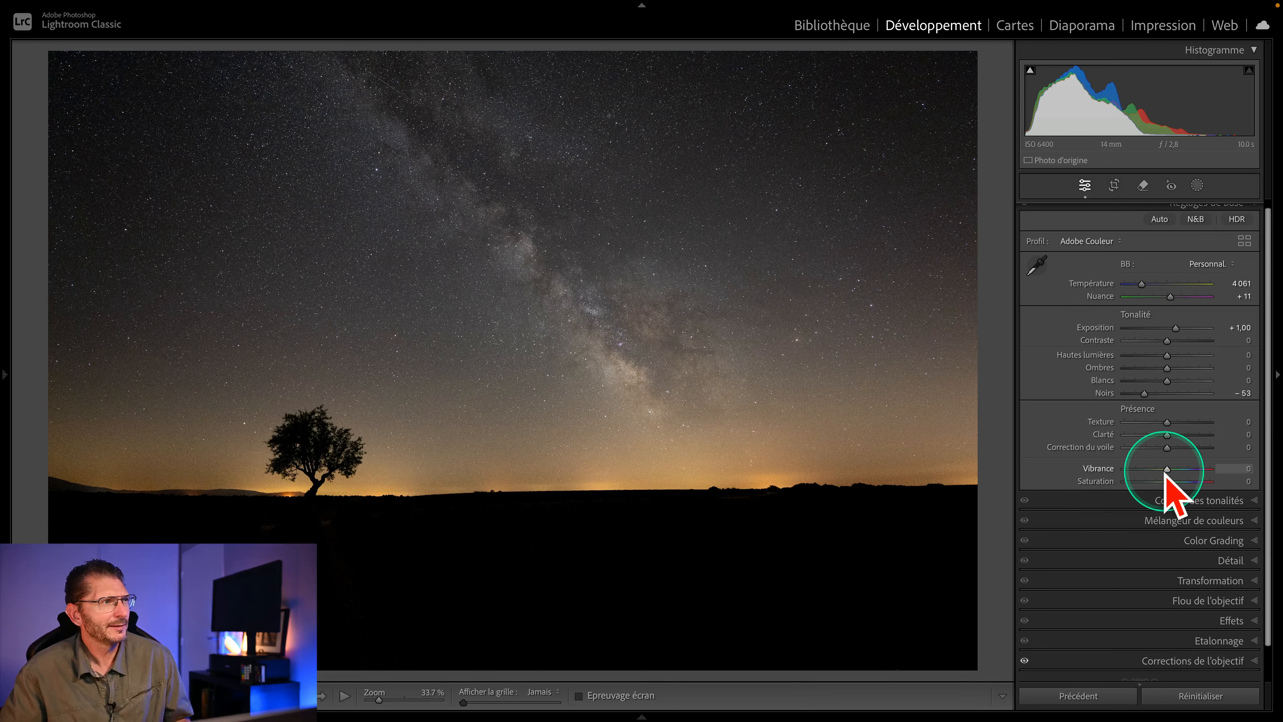
drag(1167, 469, 1194, 469)
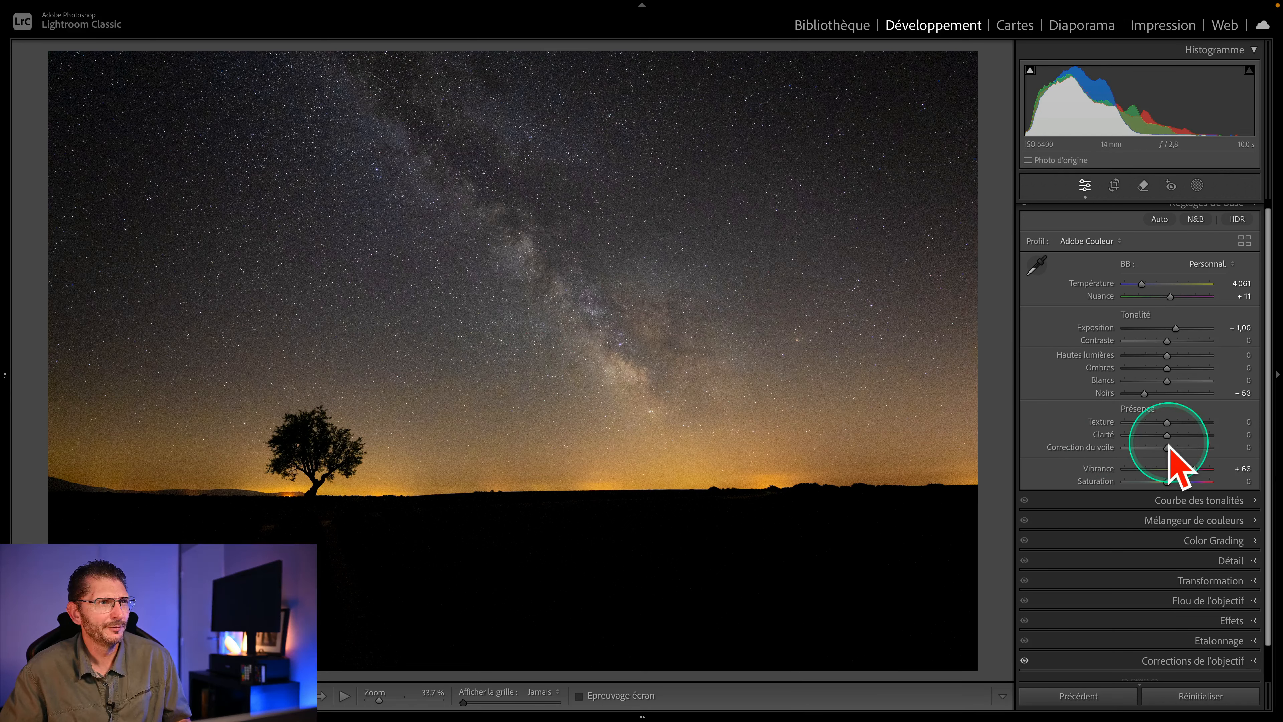
drag(1168, 447, 1212, 448)
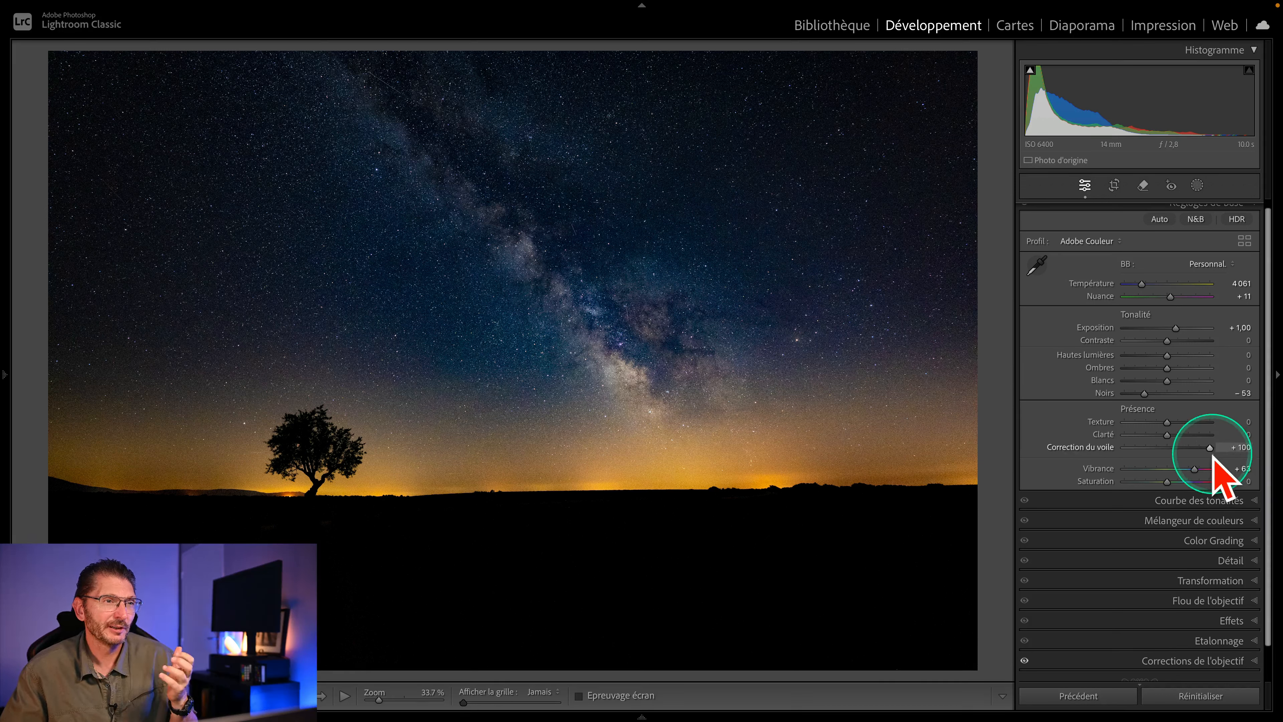
drag(1213, 452, 1184, 449)
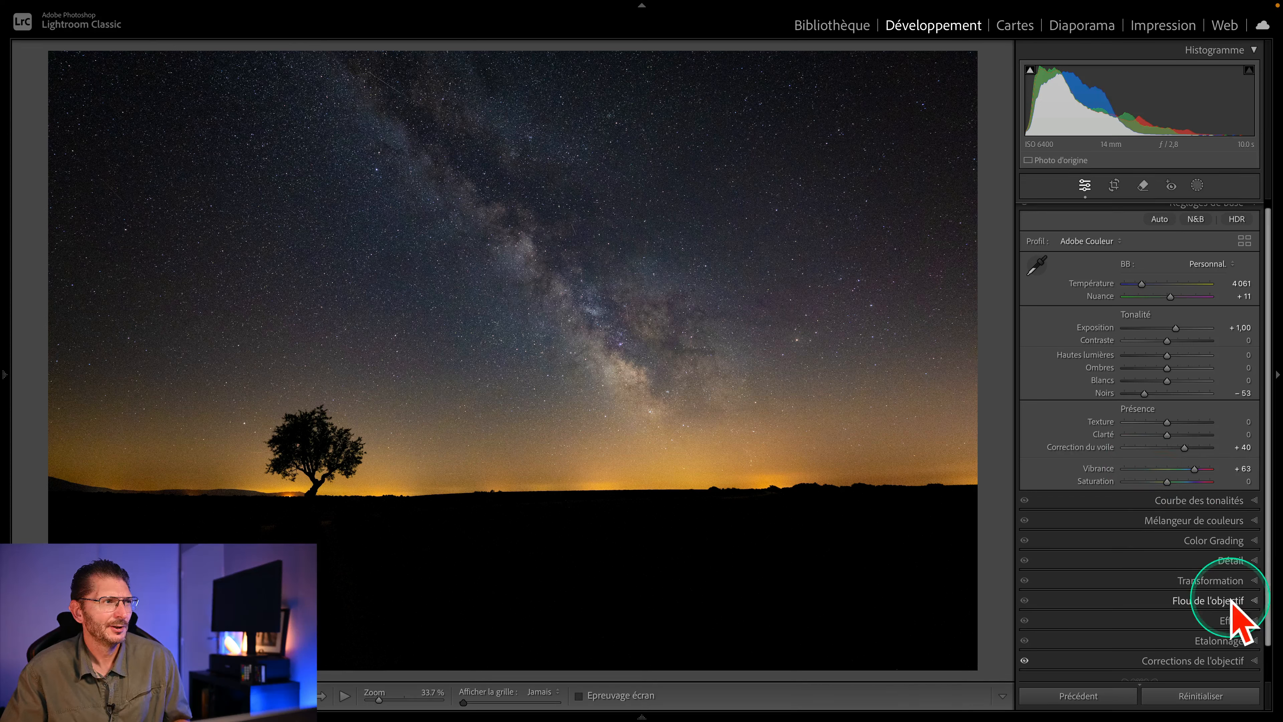
drag(1167, 481, 1160, 484)
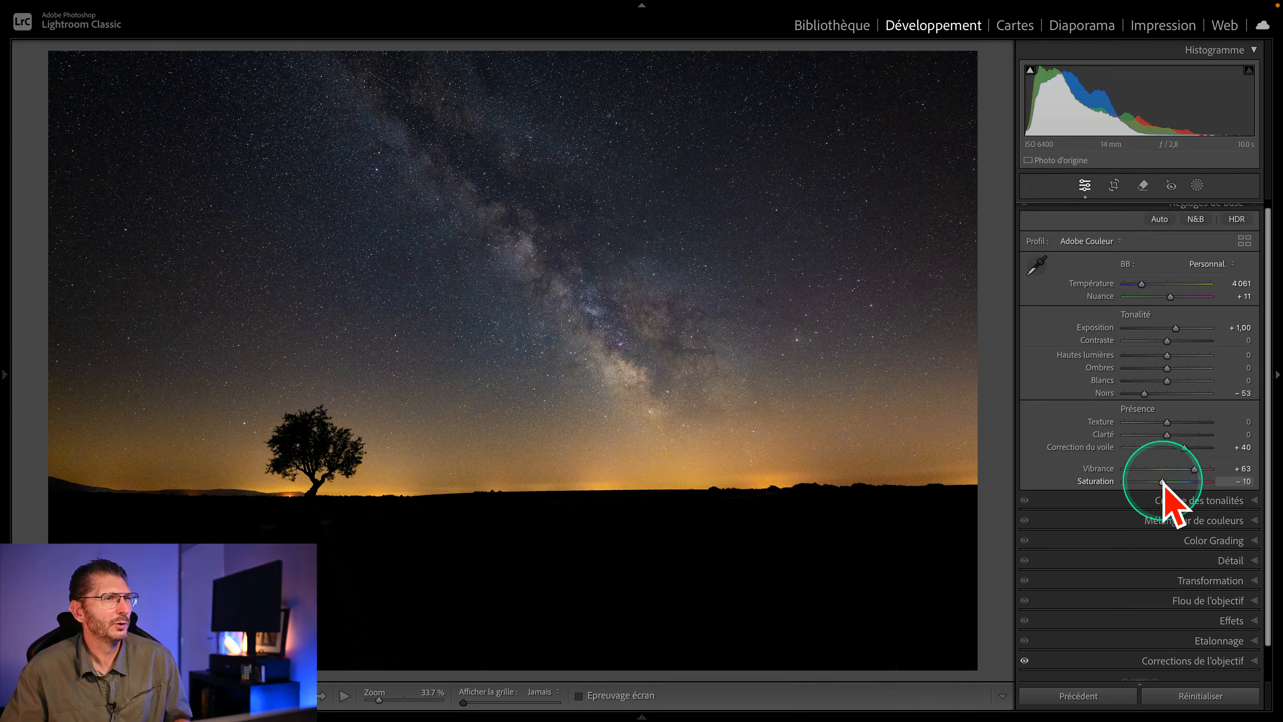
Set Clarity to +13 in the Presence adjustments
key(ctrl)
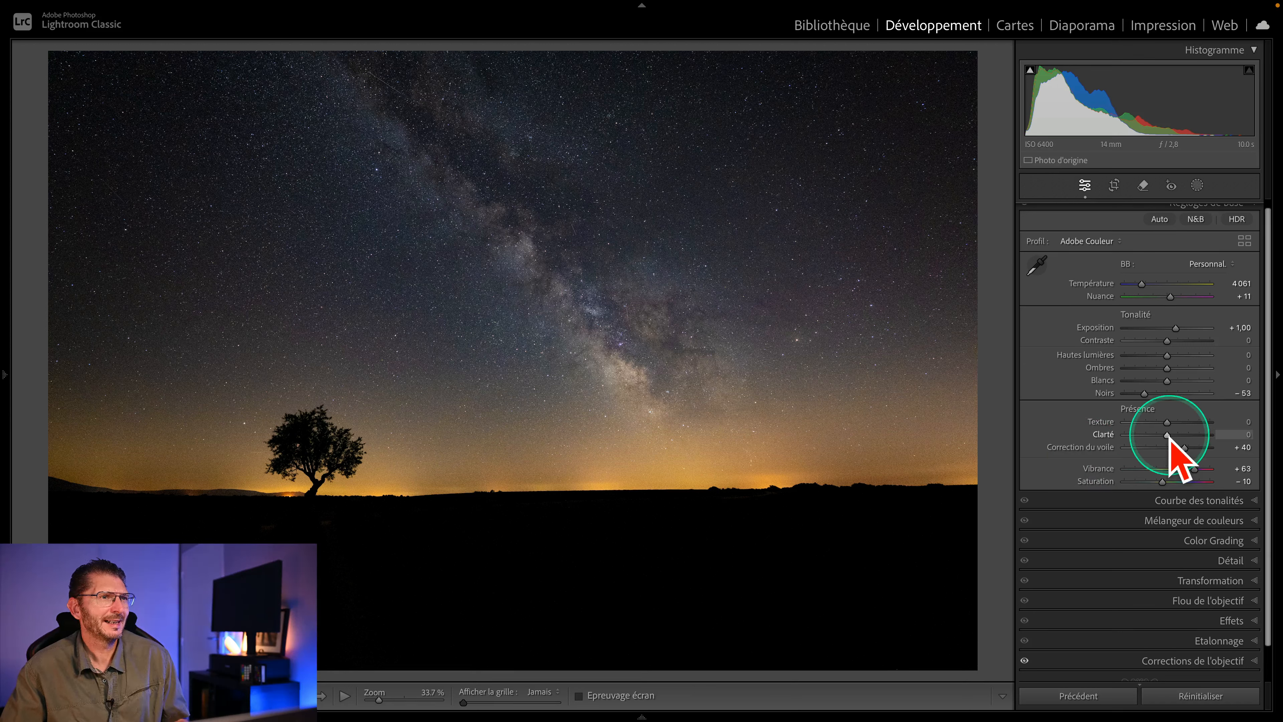
drag(1170, 435, 1172, 435)
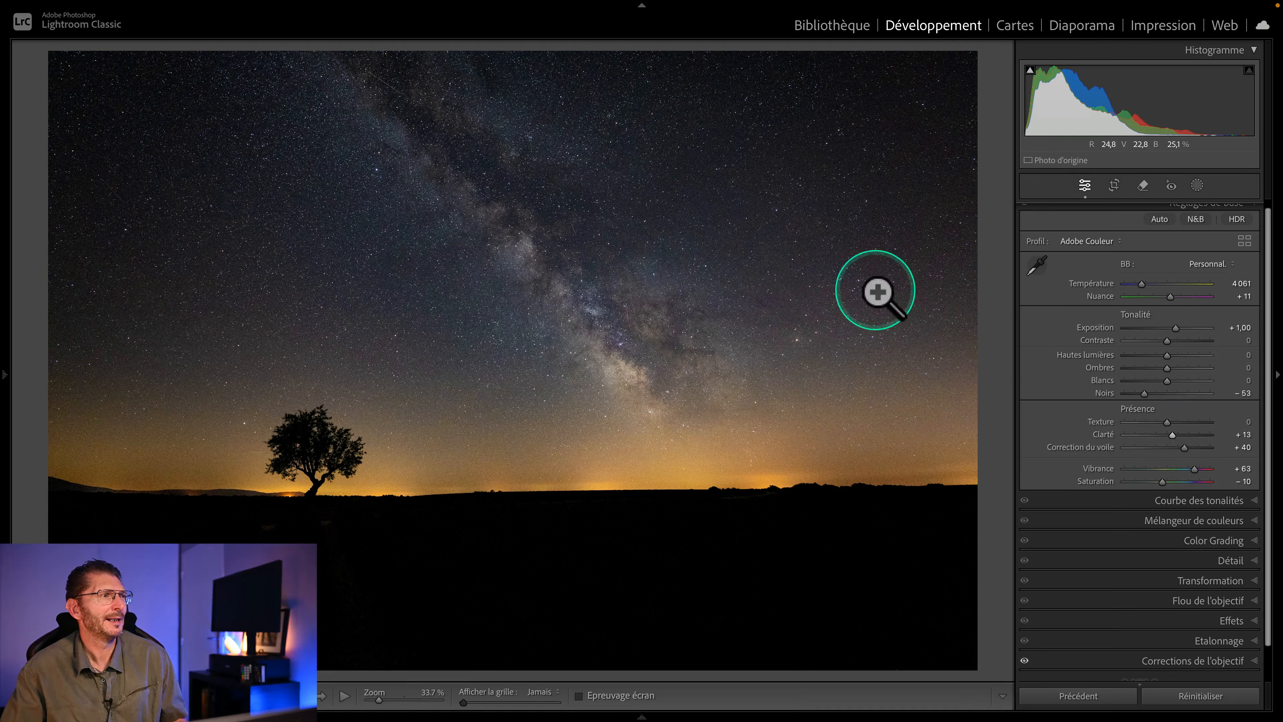
key(shift+w)
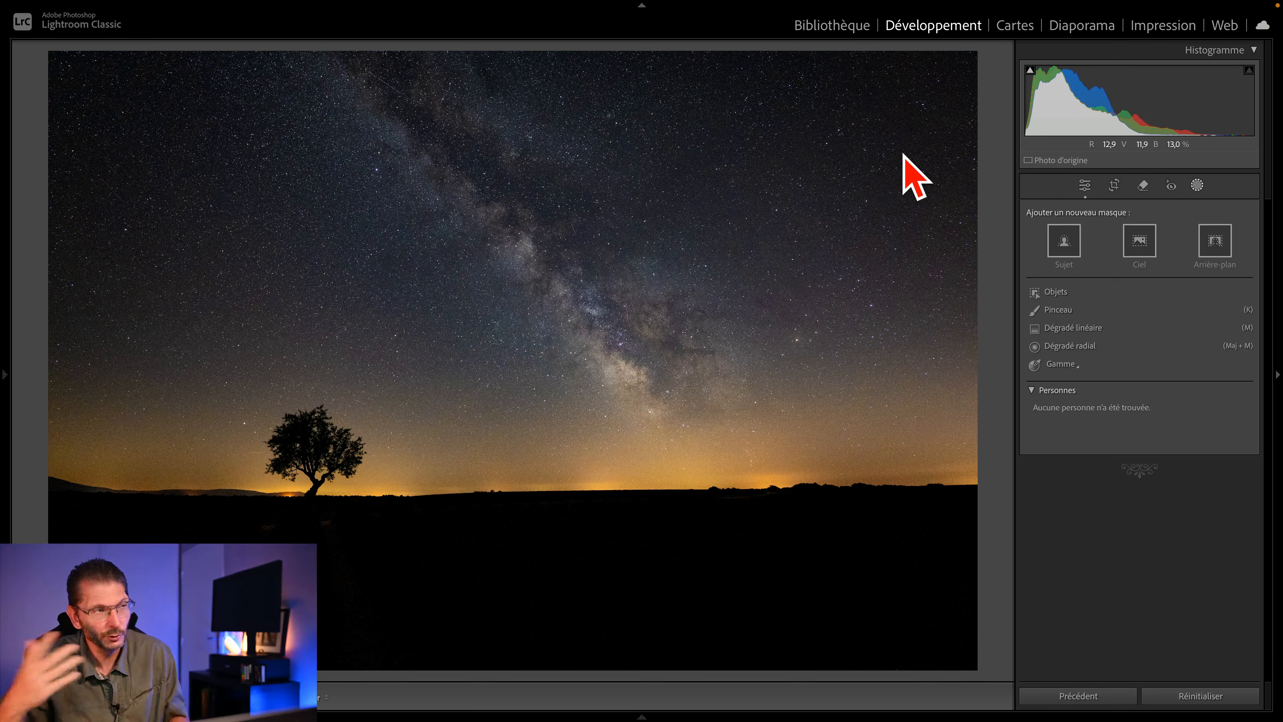
Return to the Library grid and copy all of _OZ95960.NEF's develop settings except masking
key(g)
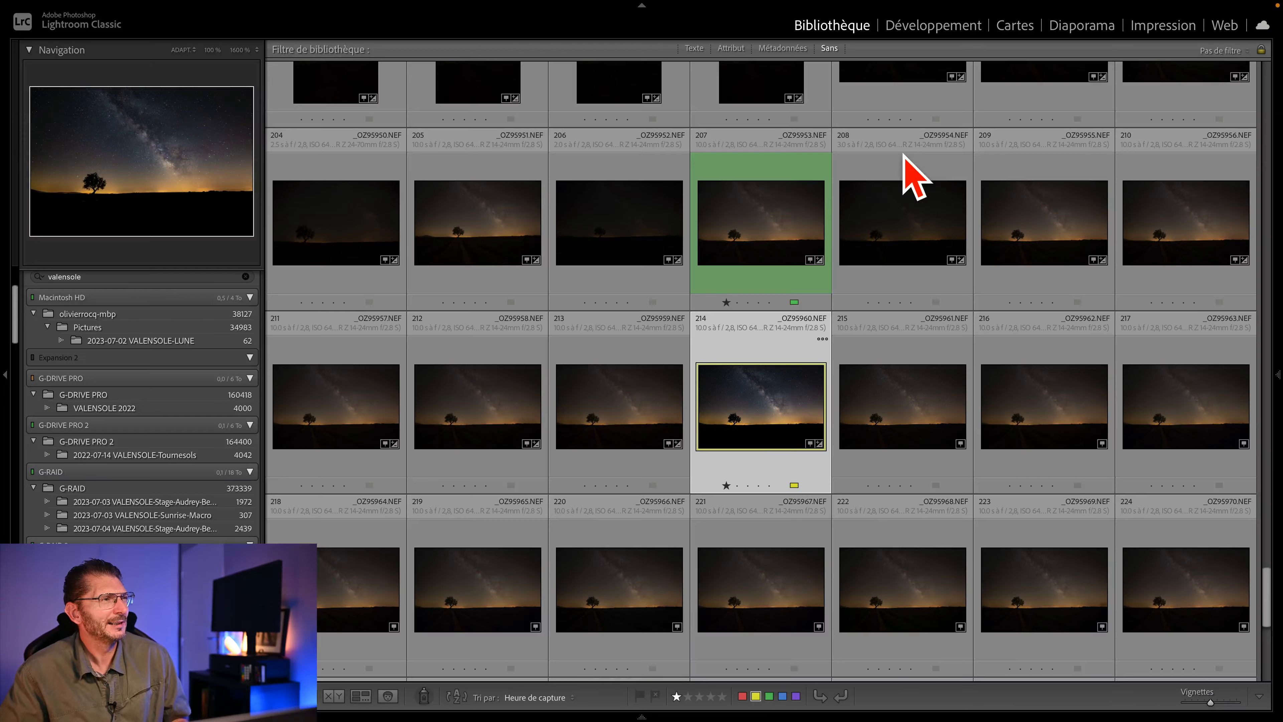
click(882, 206)
click(770, 408)
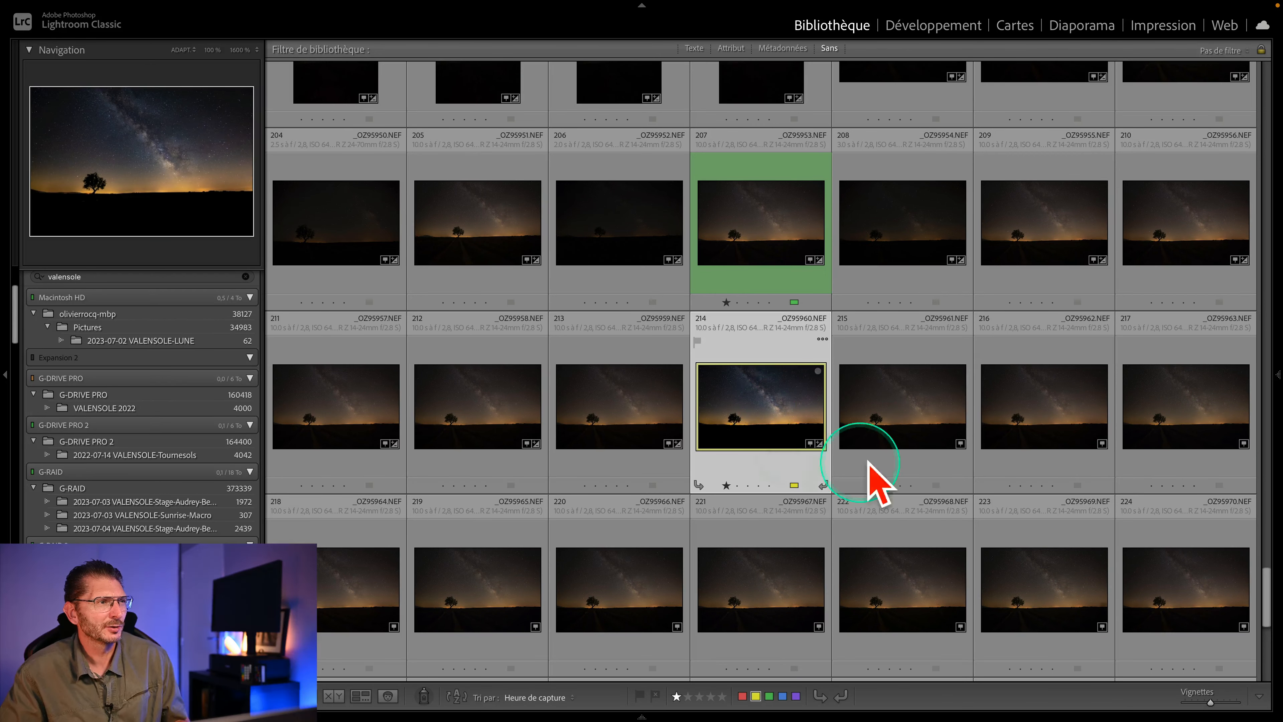
scroll(1136, 556, down, 3)
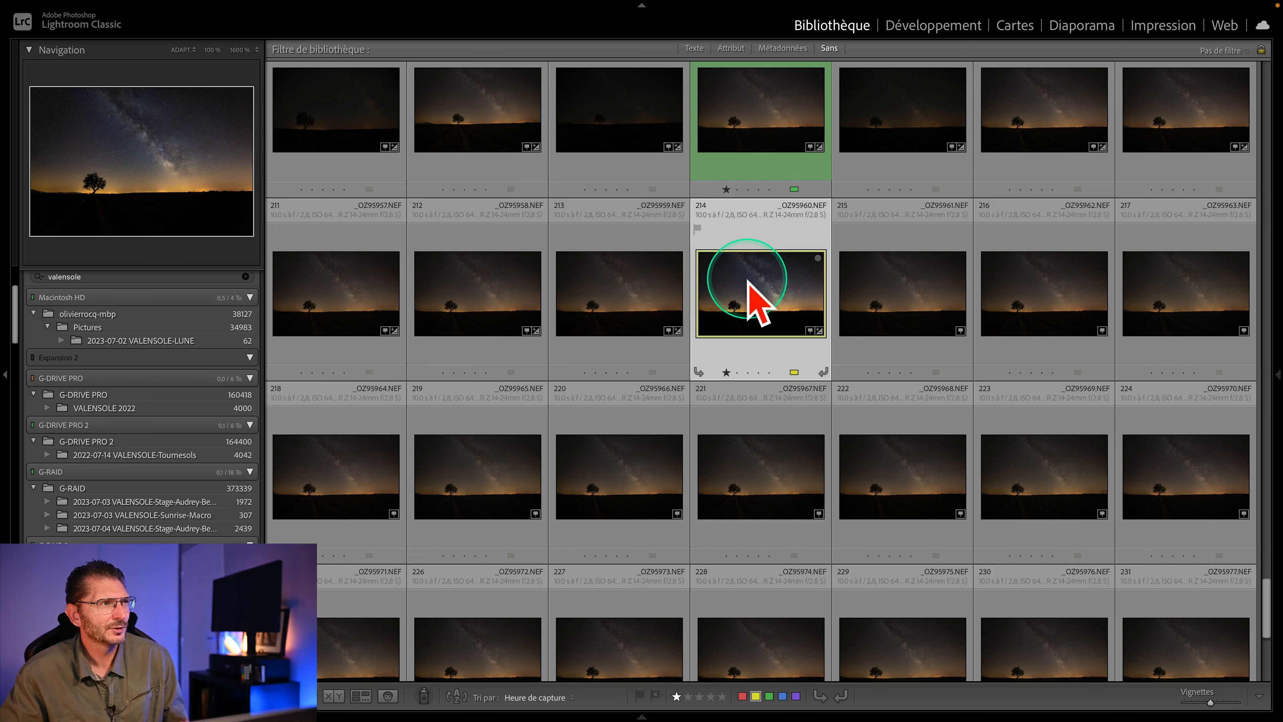
key(shift+super+c)
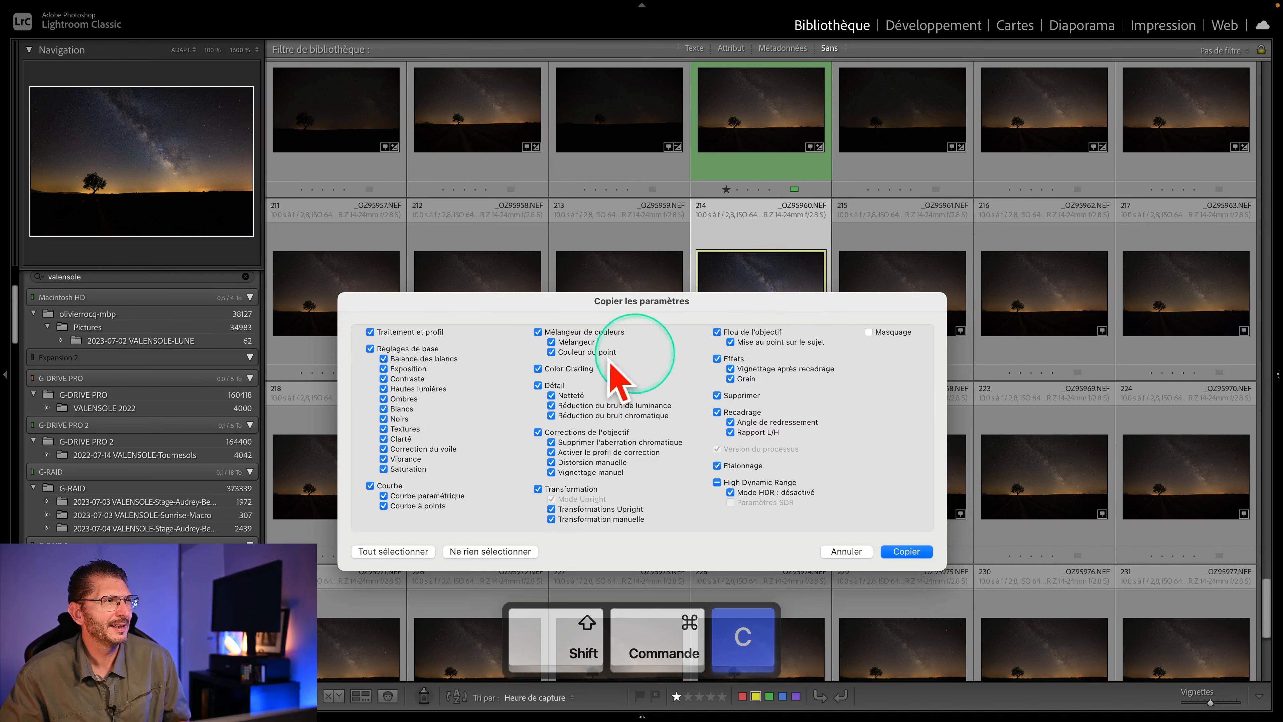
click(905, 553)
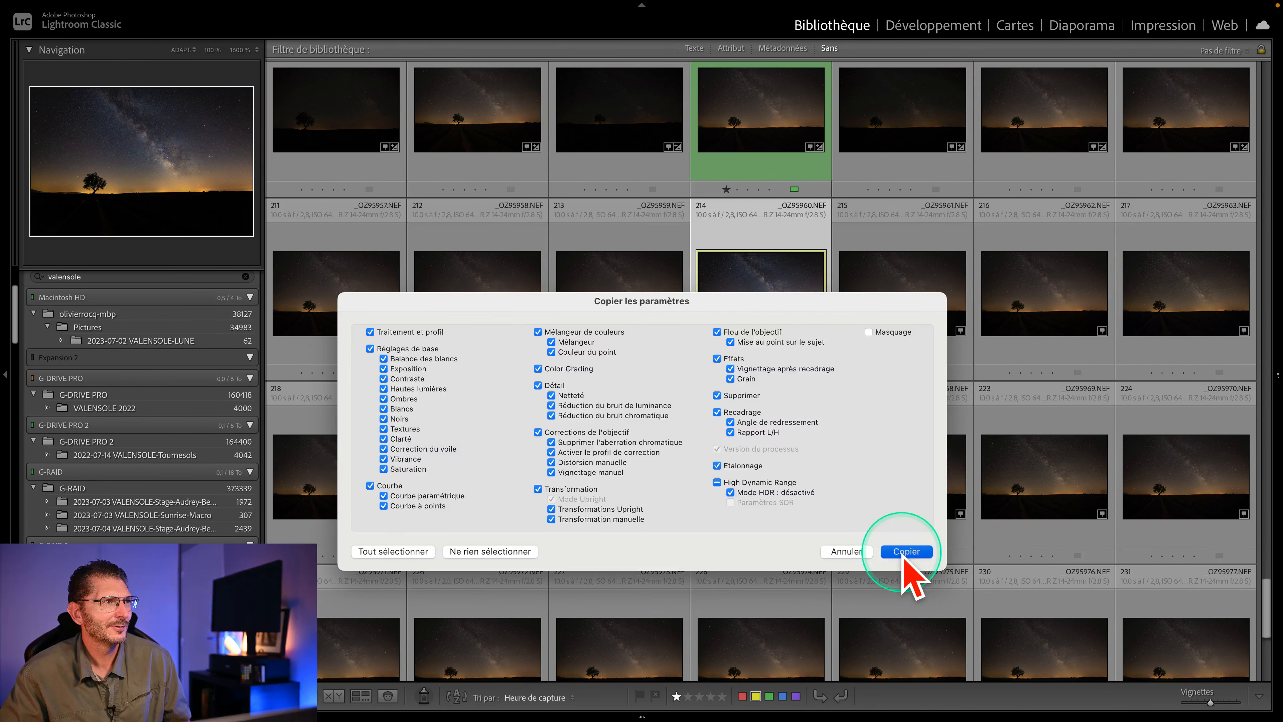
Extend the selection from _OZ95960.NEF through _OZ95981.NEF and paste the copied develop settings onto these photos
scroll(904, 554, down, 3)
scroll(901, 573, down, 3)
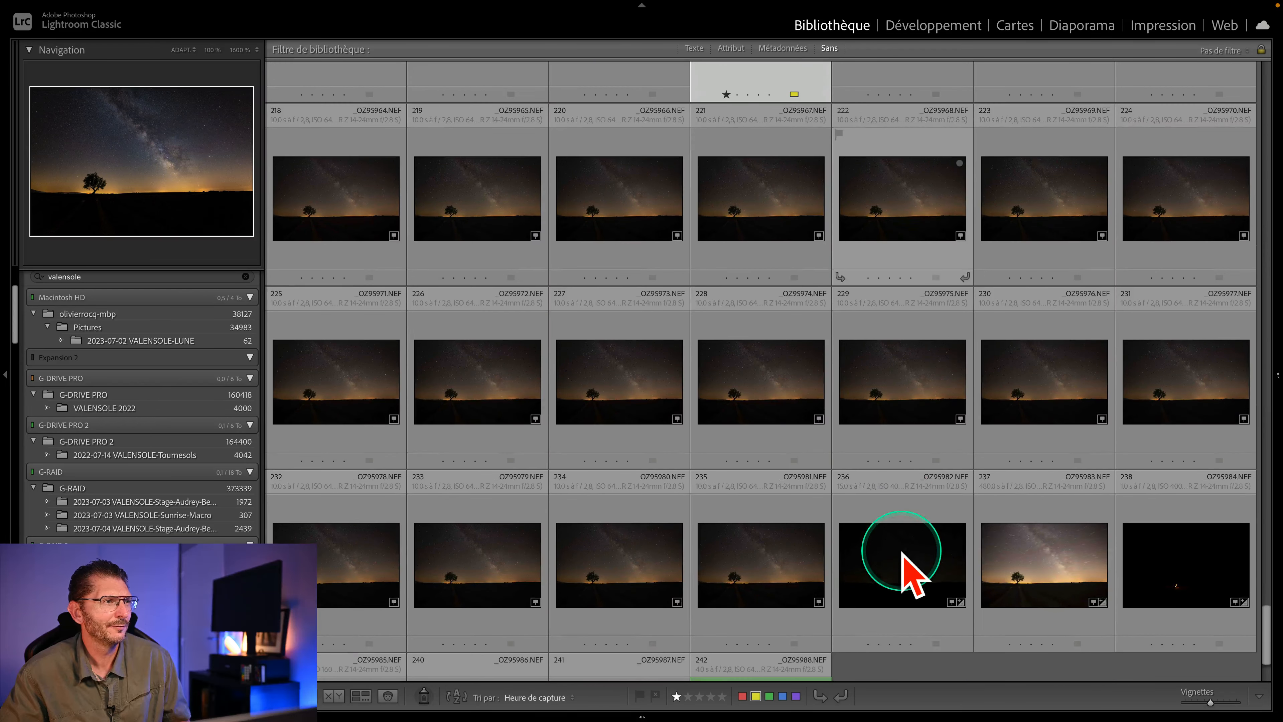
shift+click(783, 581)
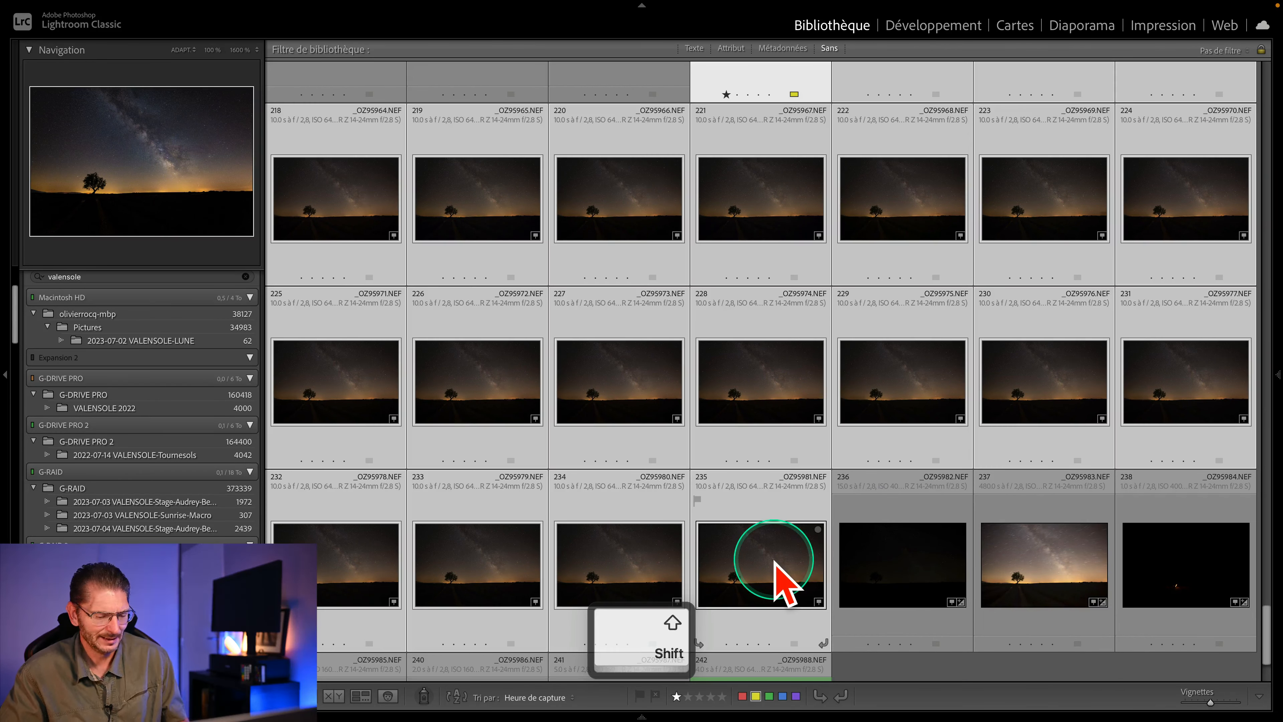
key(super+shift+v)
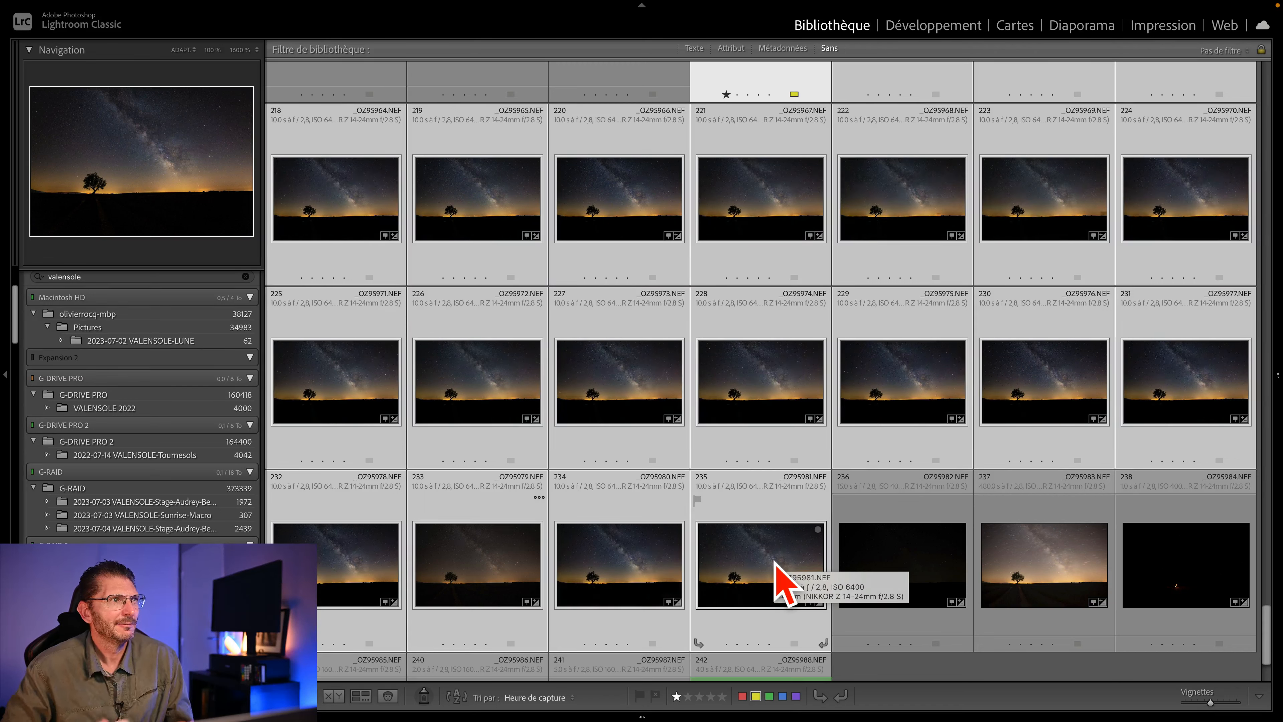
scroll(808, 506, up, 5)
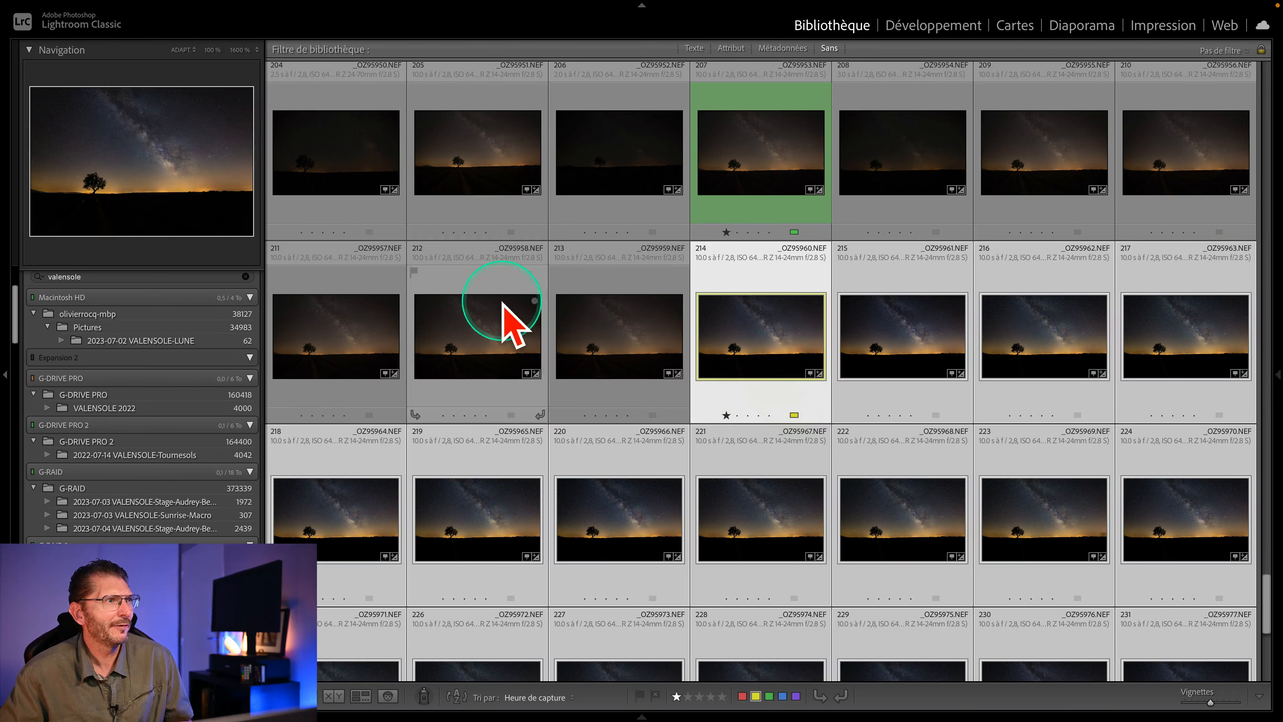
Start exporting the selected photos to the hard drive, in a desktop subfolder named VL valensole
mouse_move(10, 4)
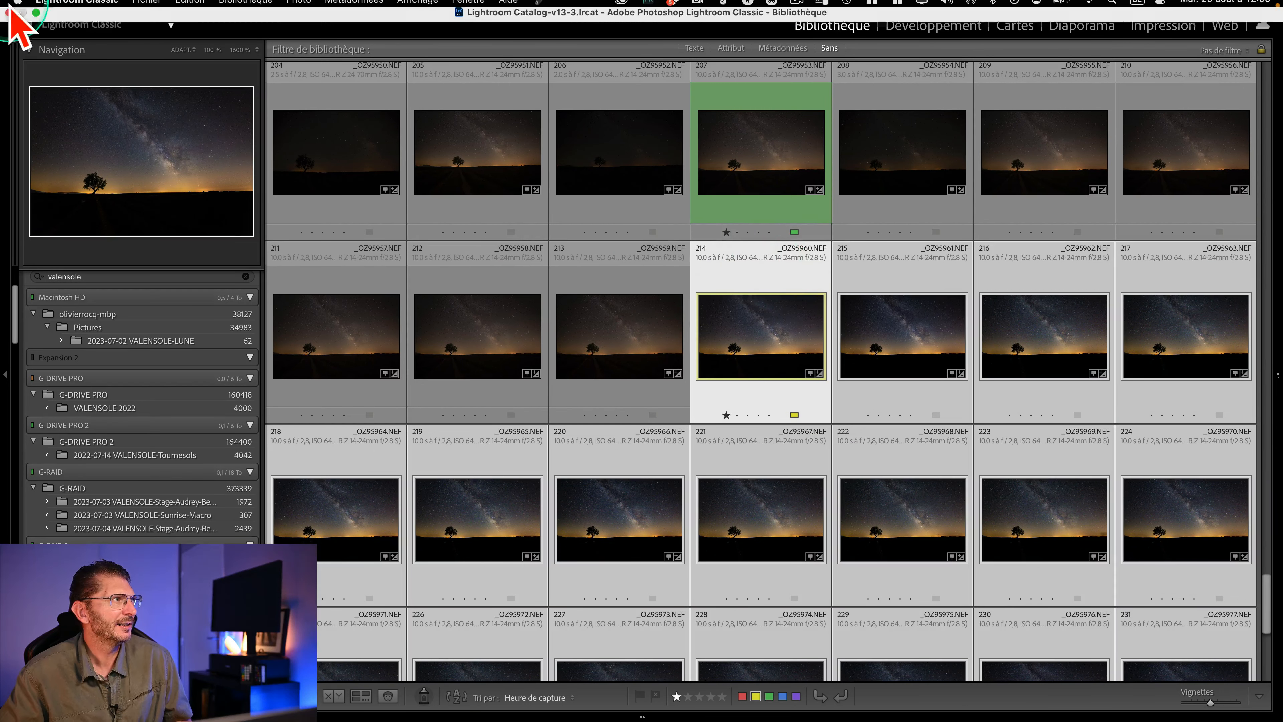
click(141, 9)
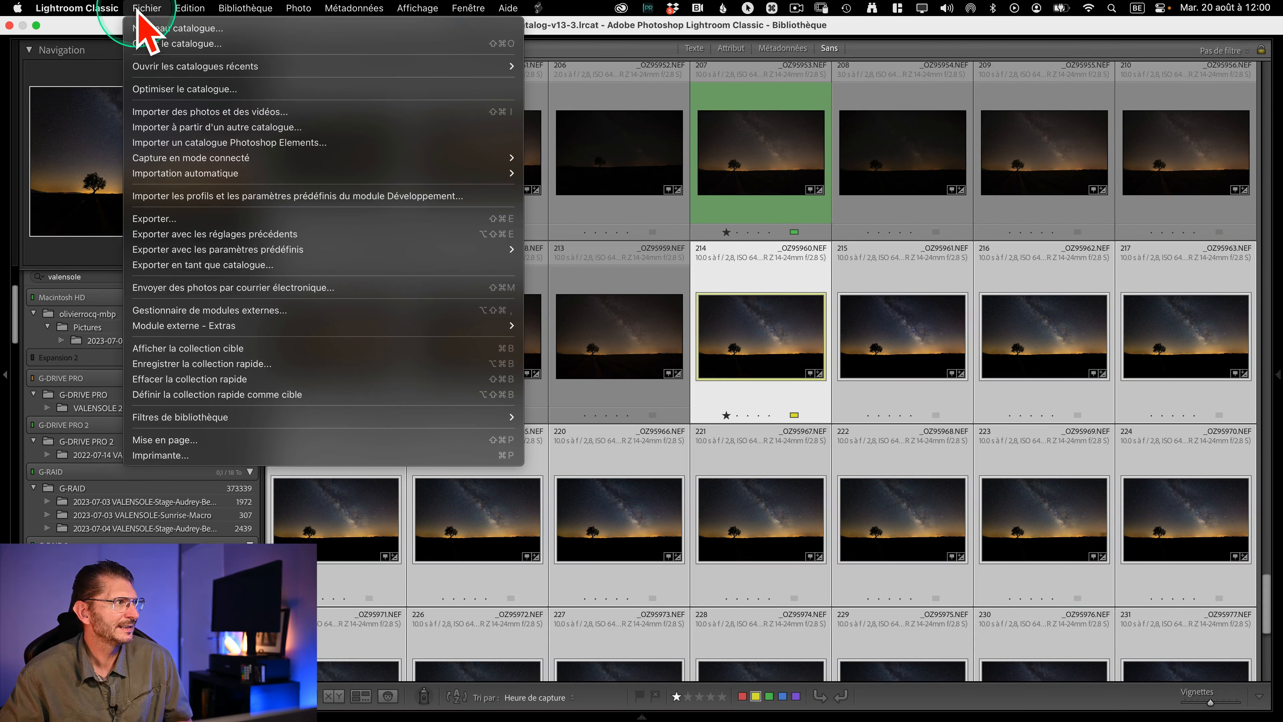
click(204, 219)
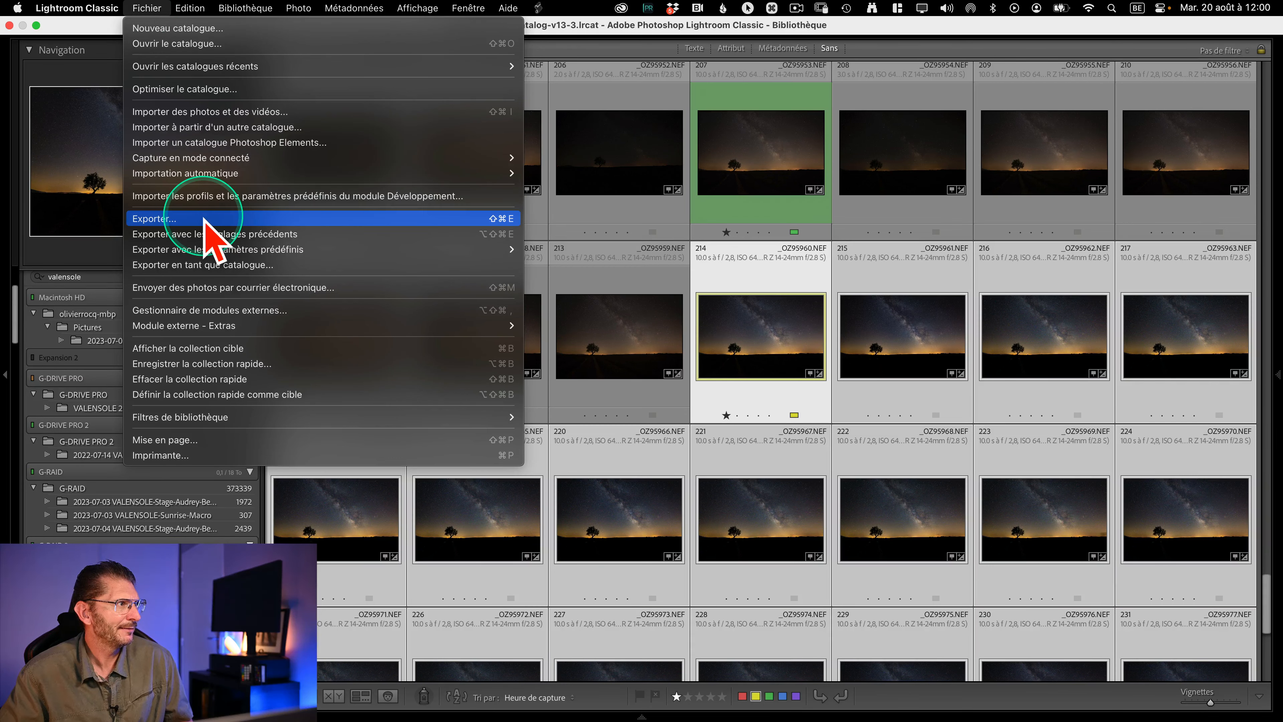
click(204, 219)
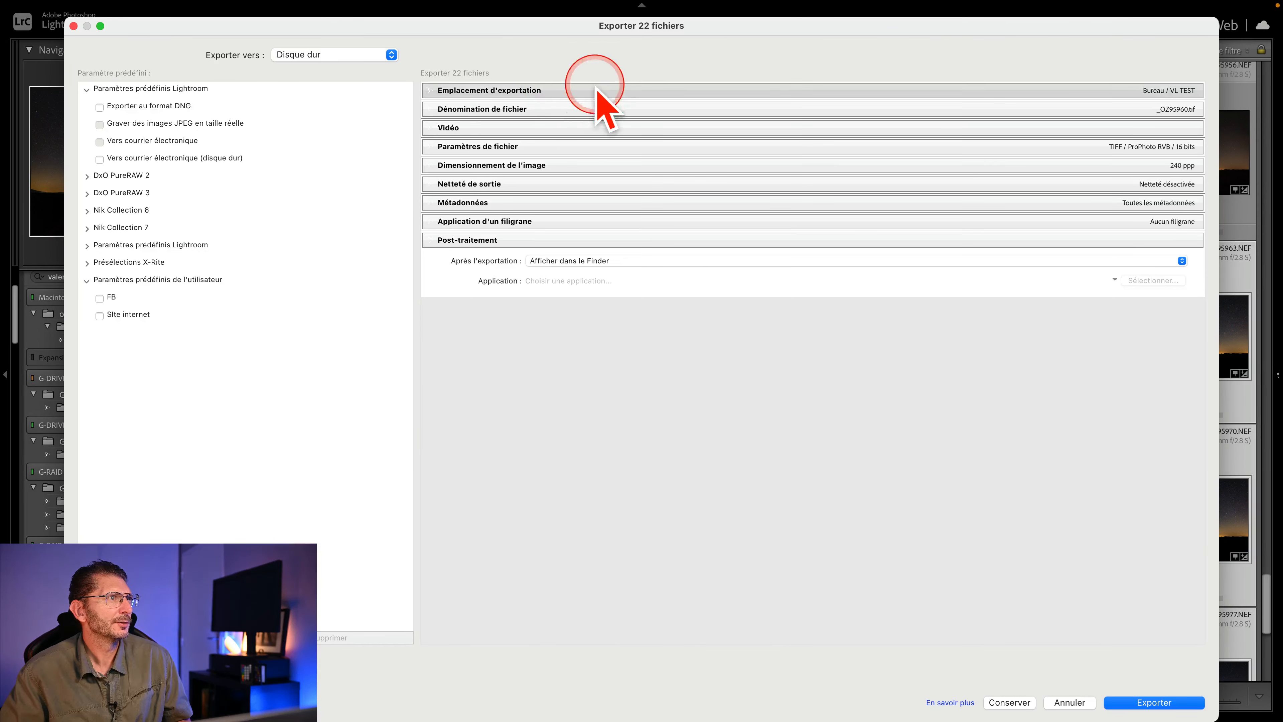
click(593, 90)
triple_click(674, 145)
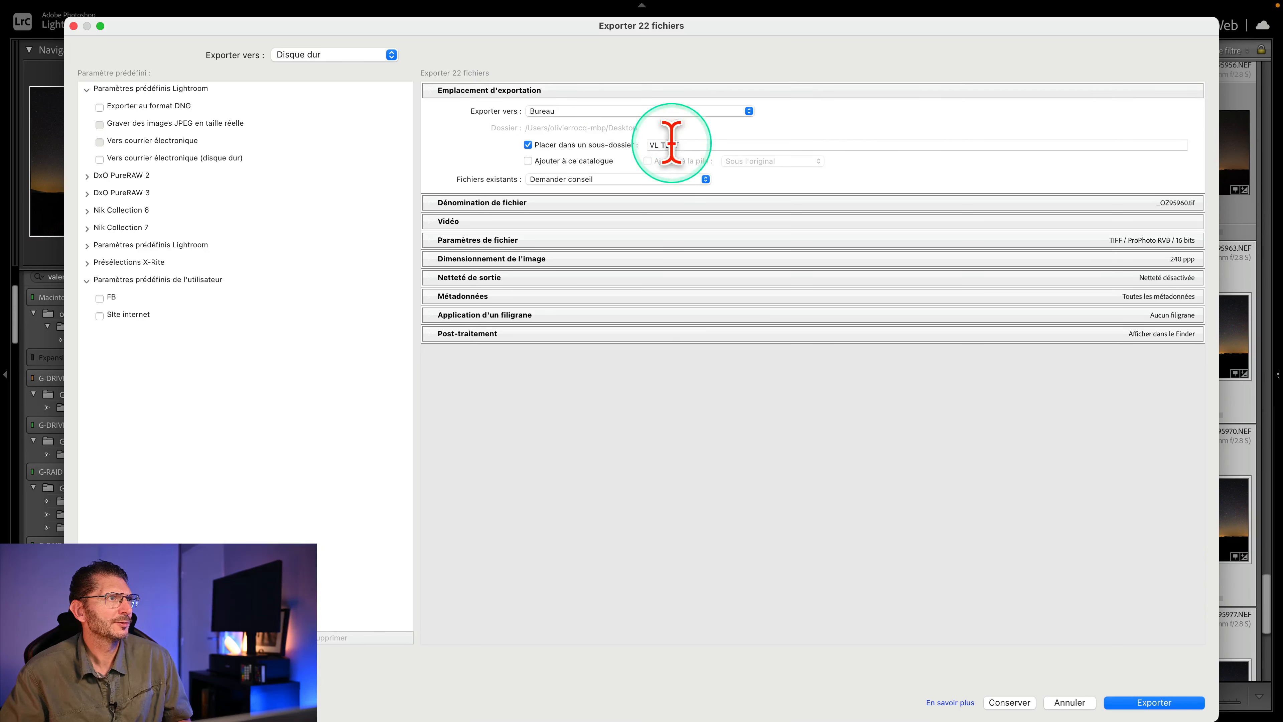
click(673, 143)
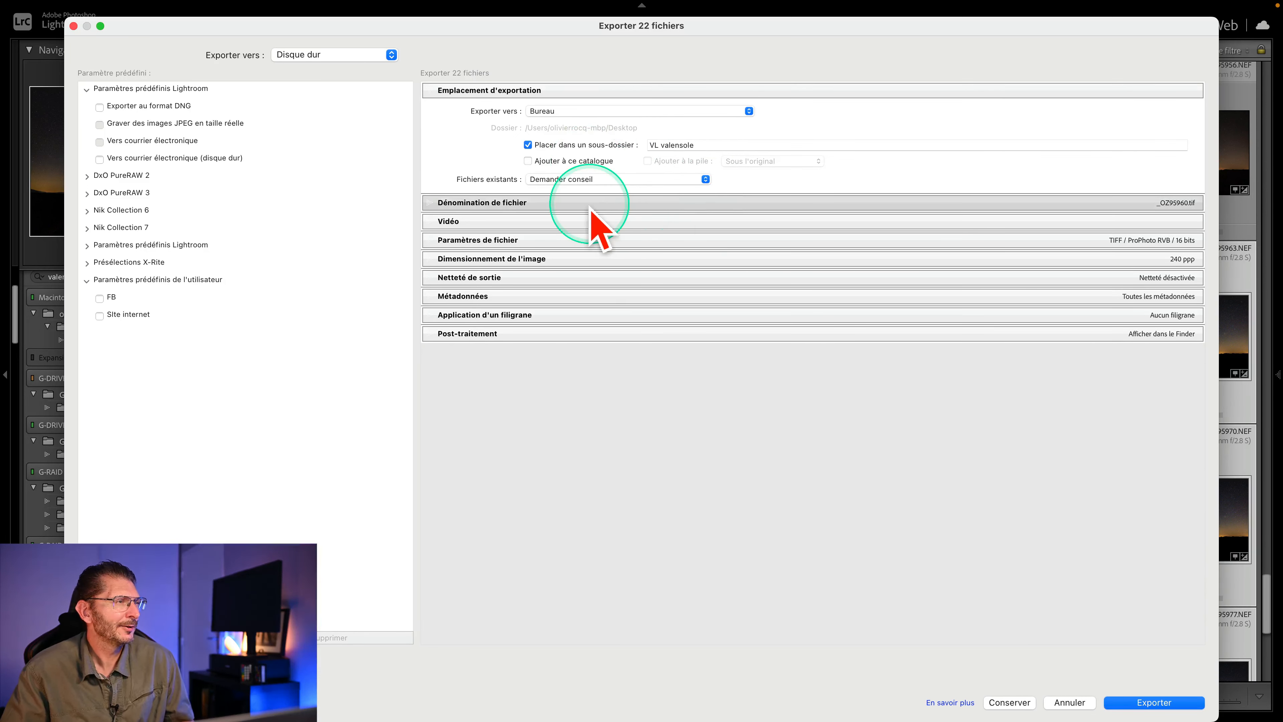
Check the file, sharpening and post-processing settings, and export the photos as uncompressed 16-bit ProPhoto RGB TIFFs without output sharpening
click(551, 239)
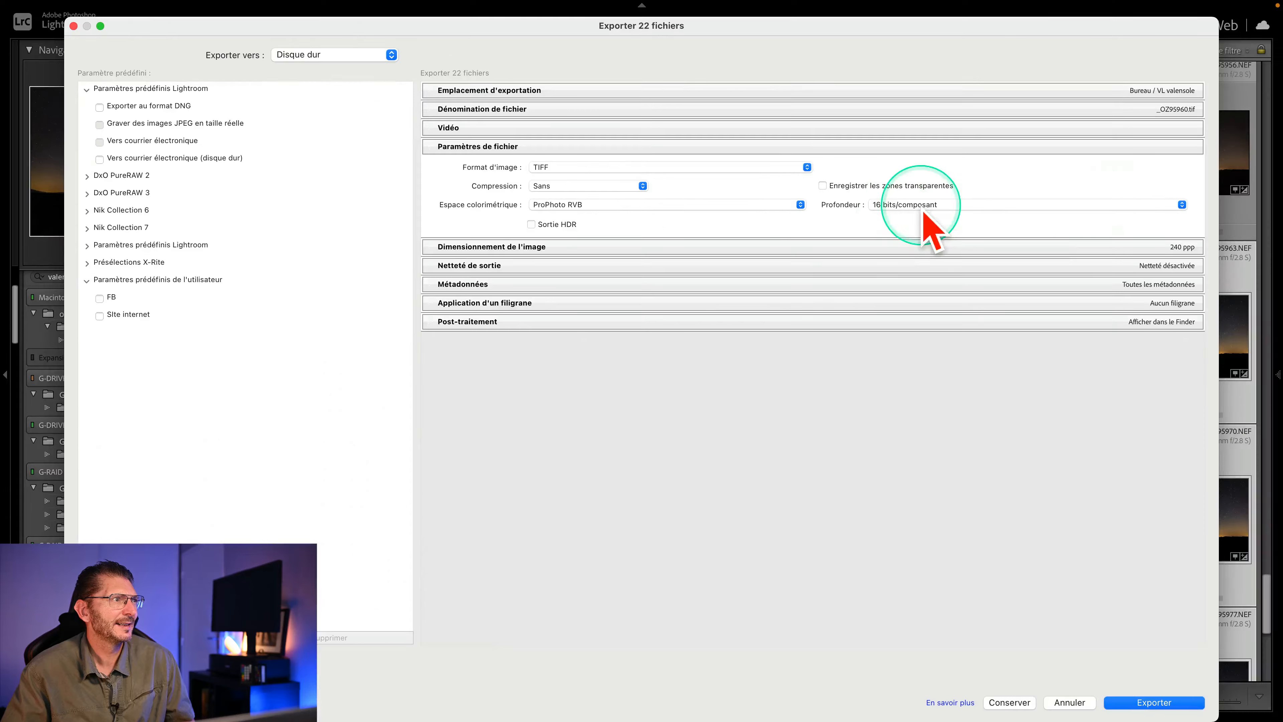
click(484, 266)
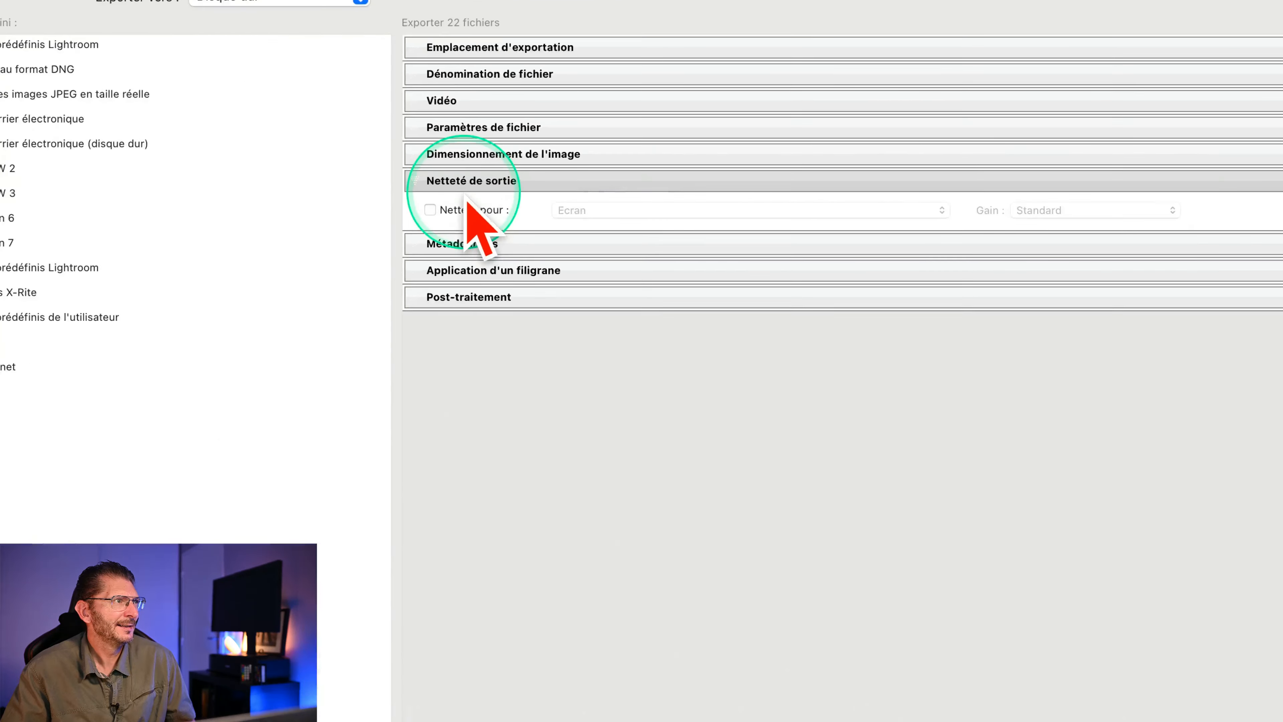
click(504, 298)
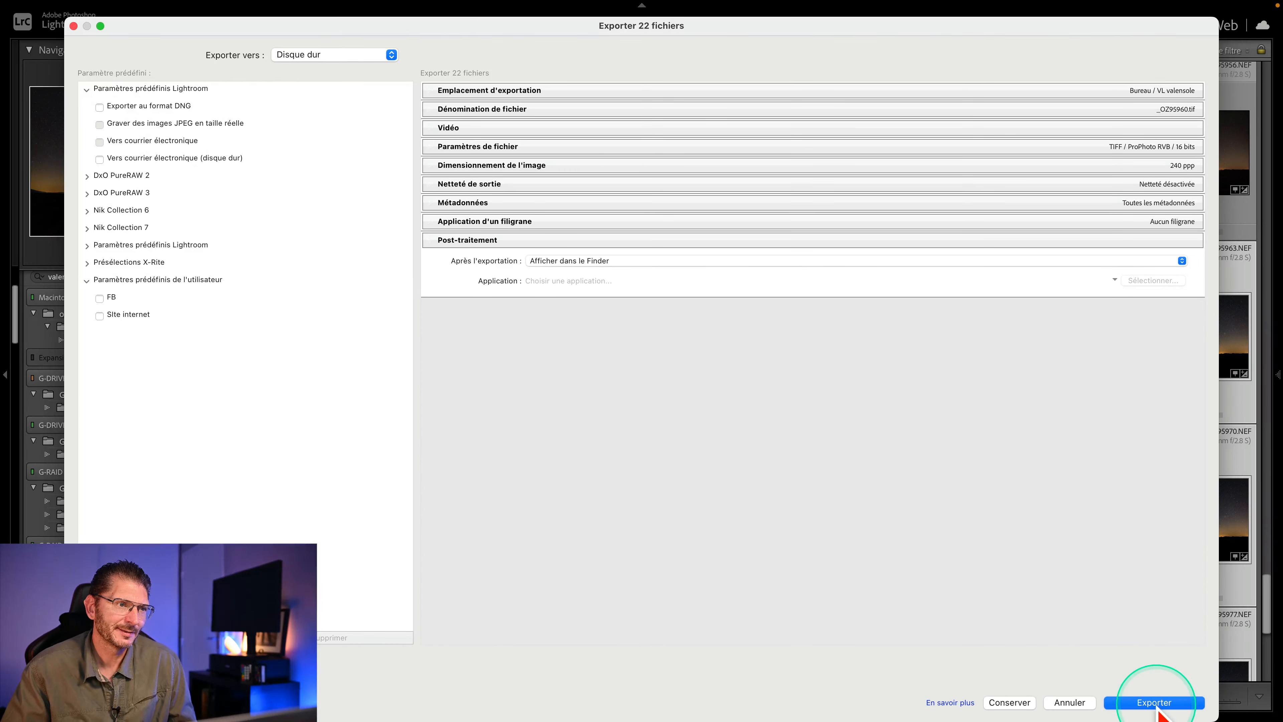
click(1156, 704)
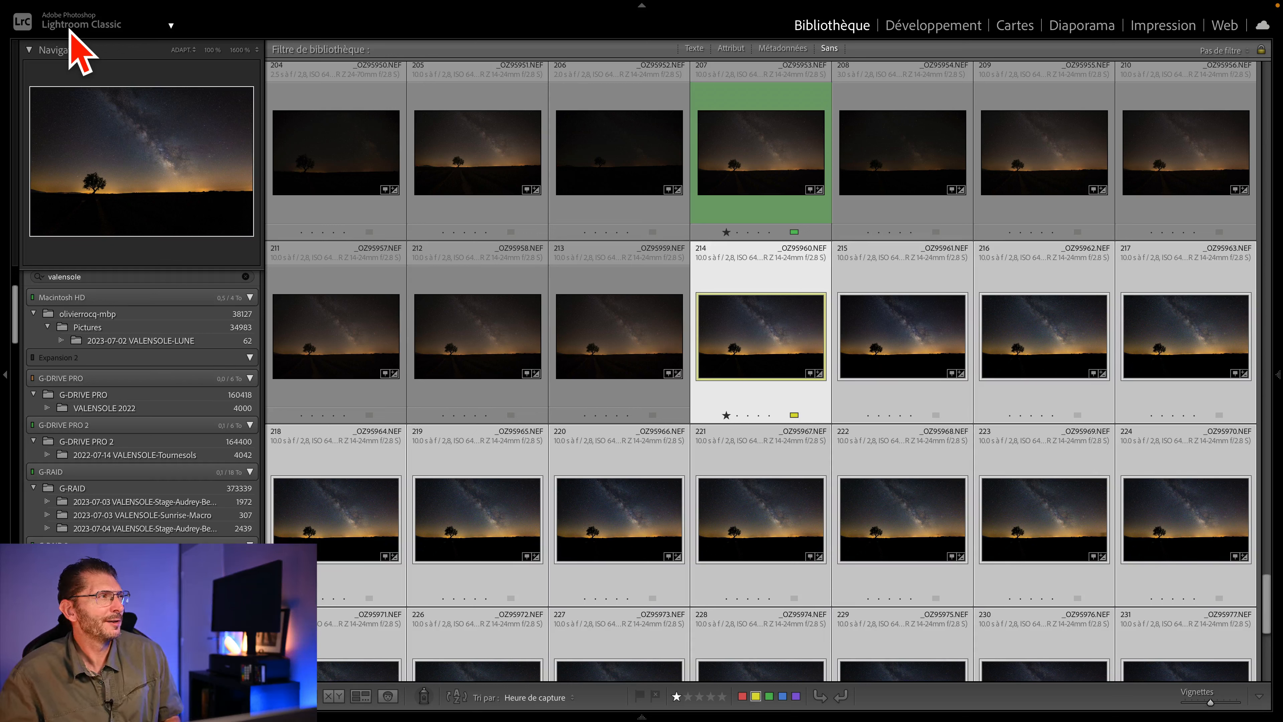
Switch to Finder and select all the exported TIFF files in the VL valensole folder
key(super+Tab)
key(super+shift+Tab)
key(super+shift+Tab)
key(super+shift+Tab)
key(super+shift+Tab)
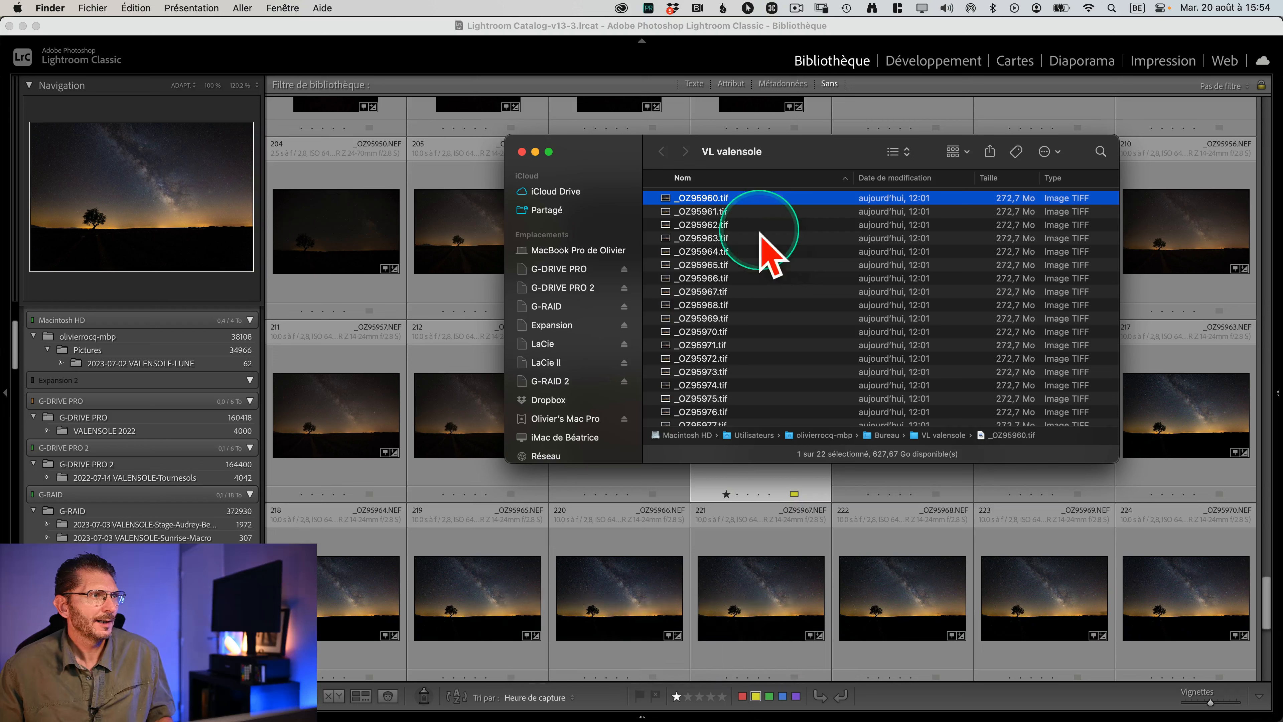
key(super+a)
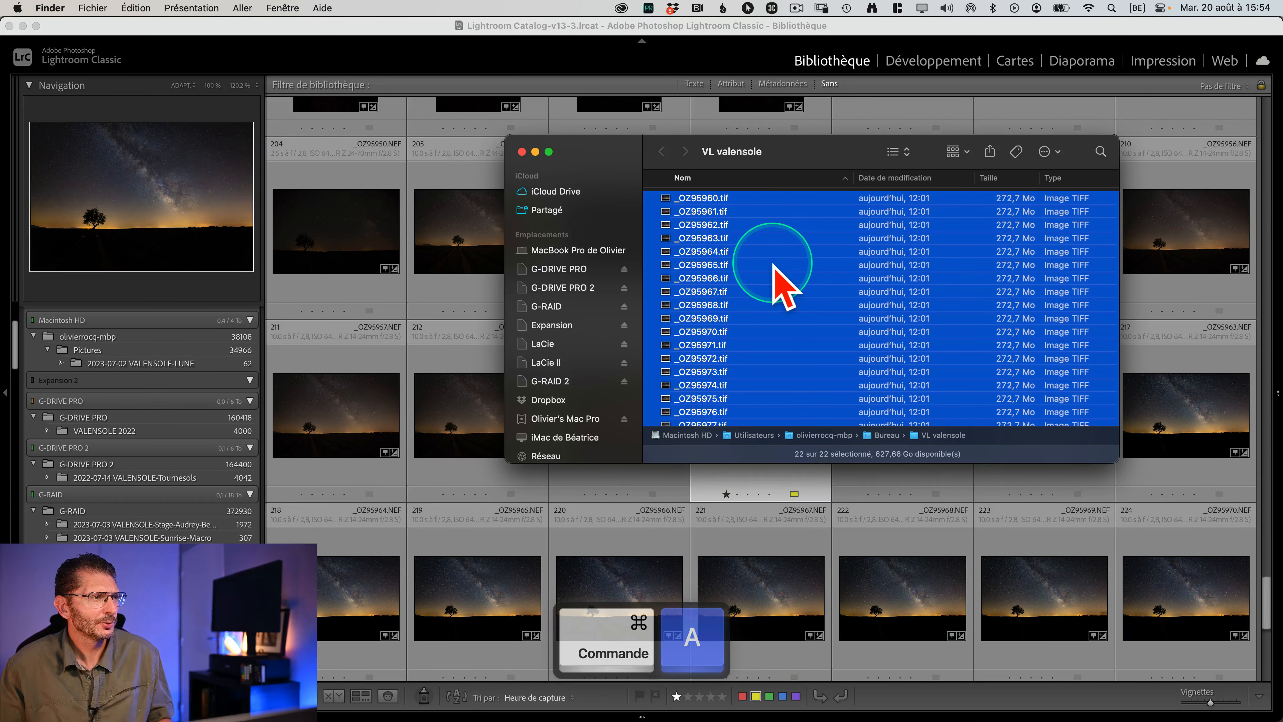
Launch Starry Landscape Stacker and decline its introductory tutorial, choosing not to be asked again
key(super+Tab)
drag(773, 267, 773, 267)
key(super+shift+Tab)
key(super+space)
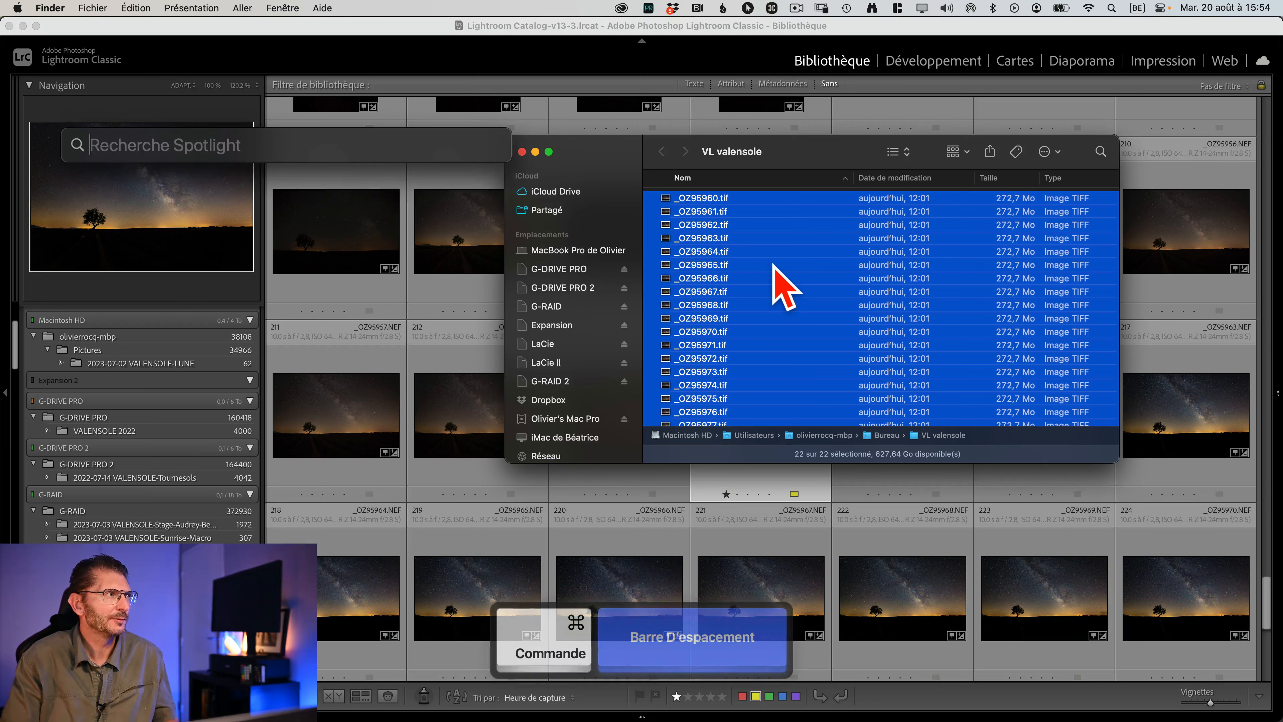
text(starry)
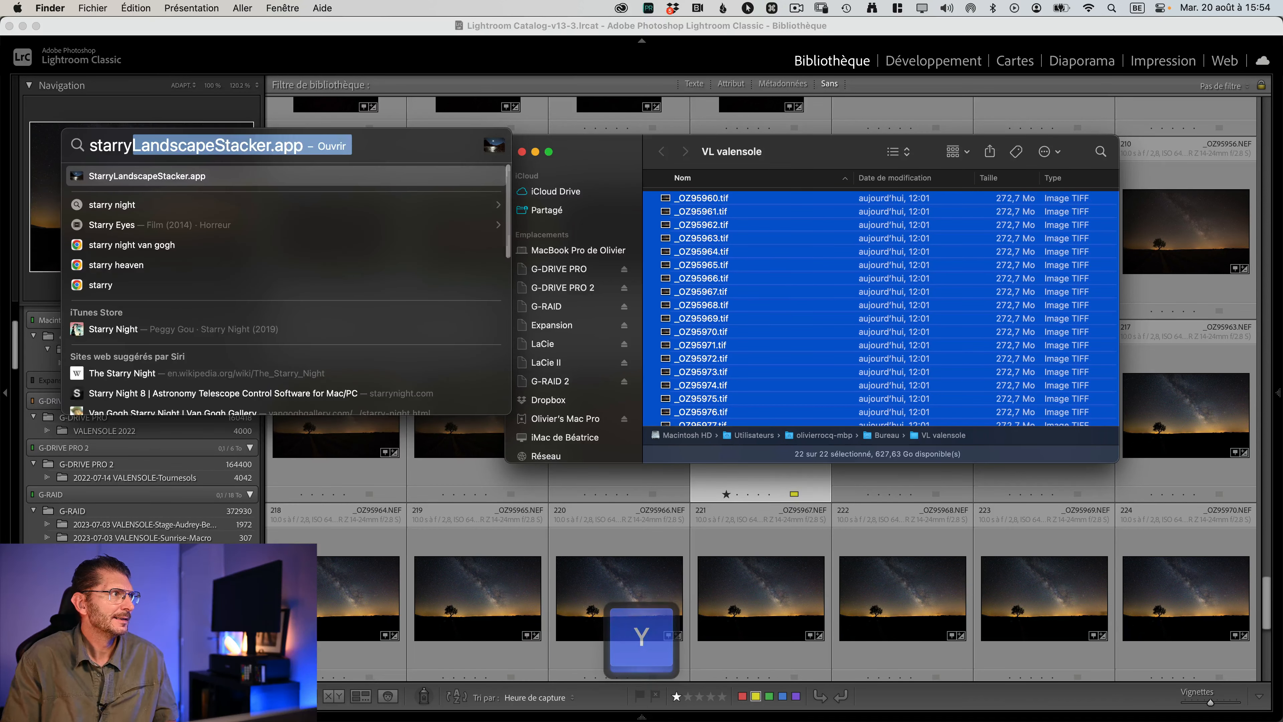
key(Return)
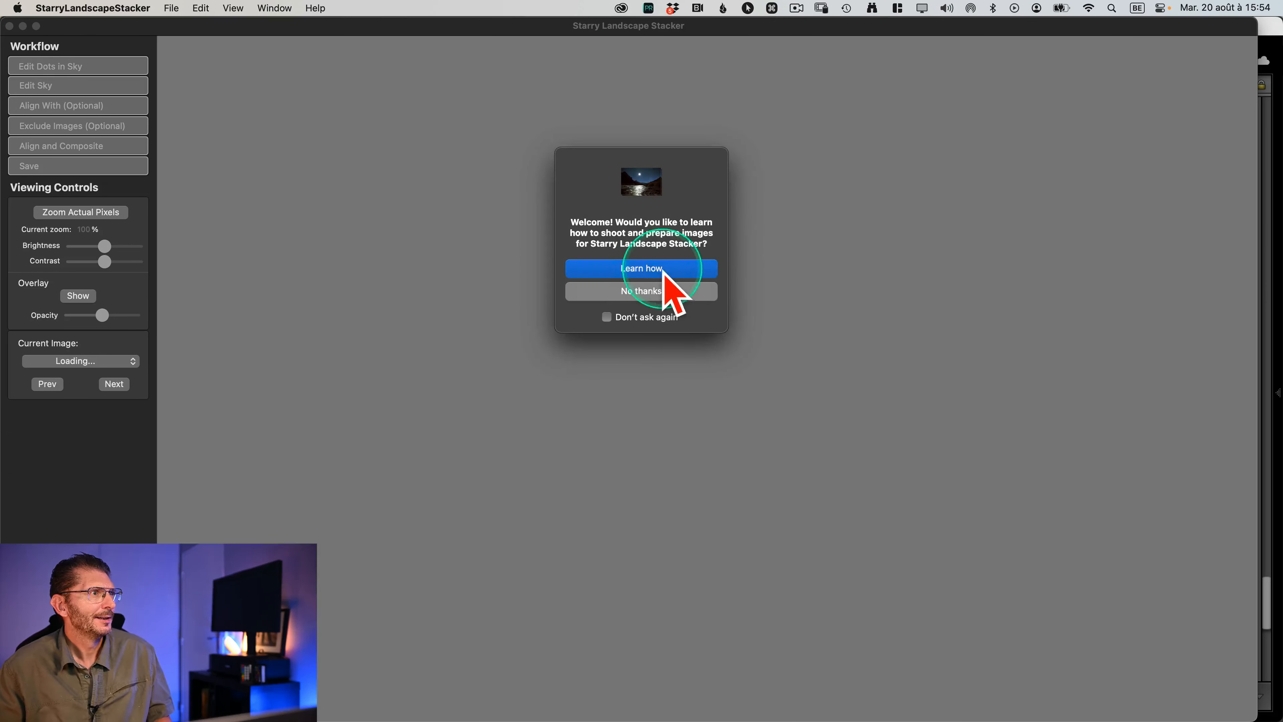
click(634, 322)
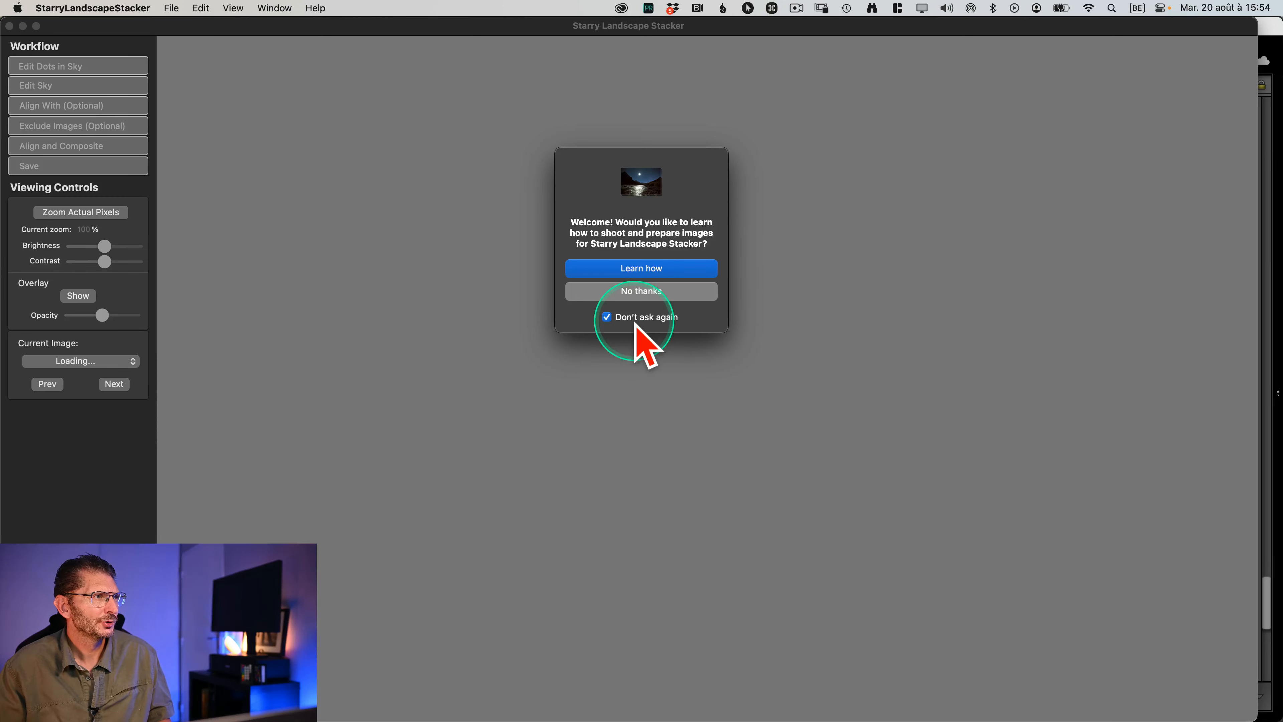
click(645, 293)
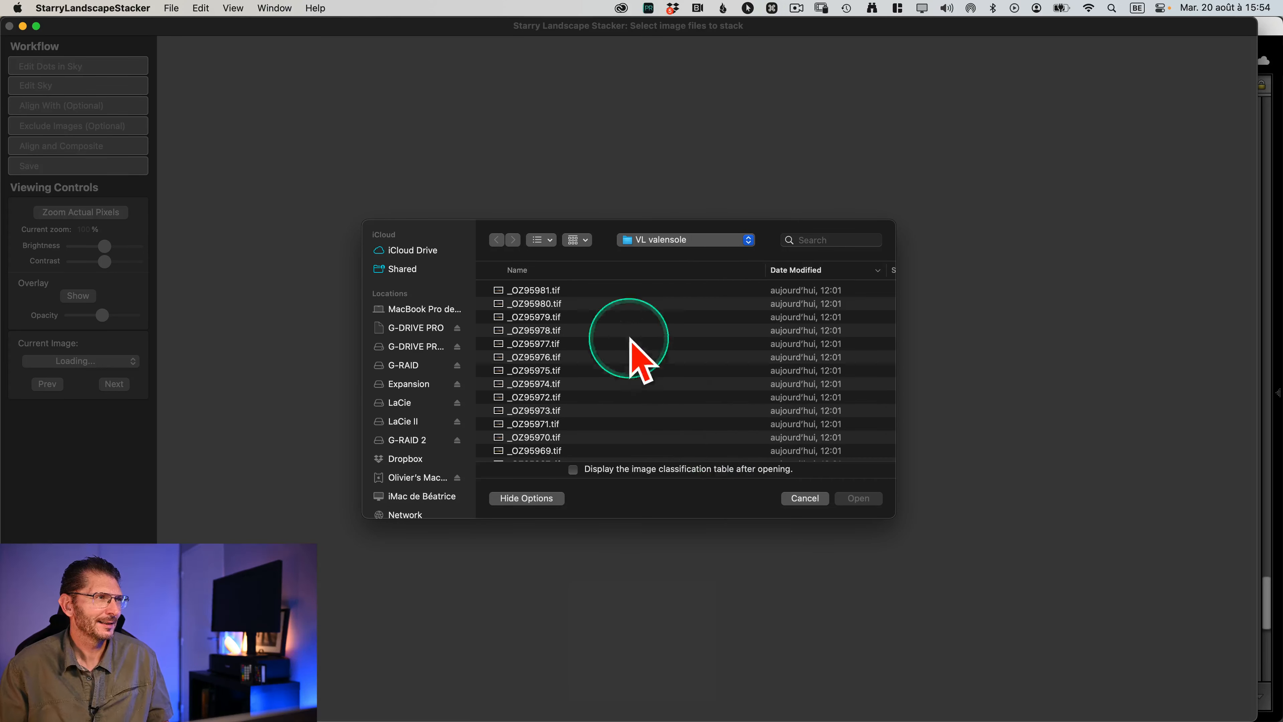
Load all the TIFF files from the VL valensole folder into the stack
click(664, 242)
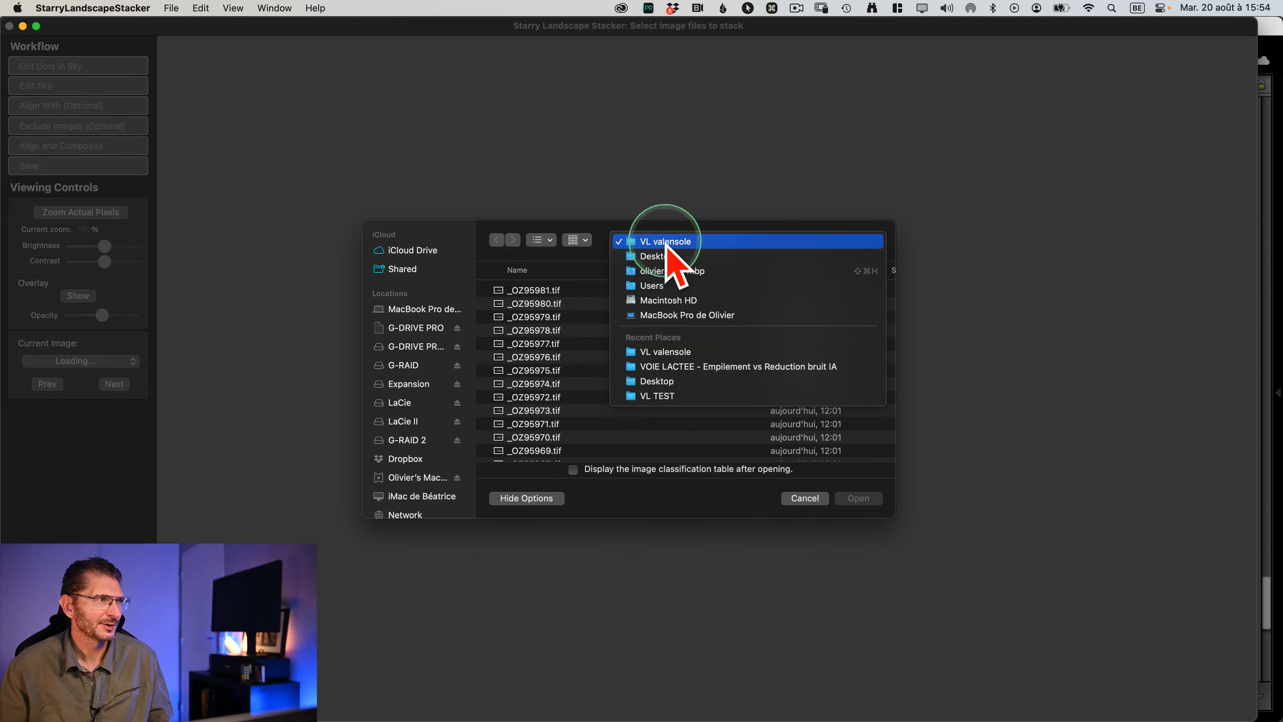
click(666, 243)
click(607, 307)
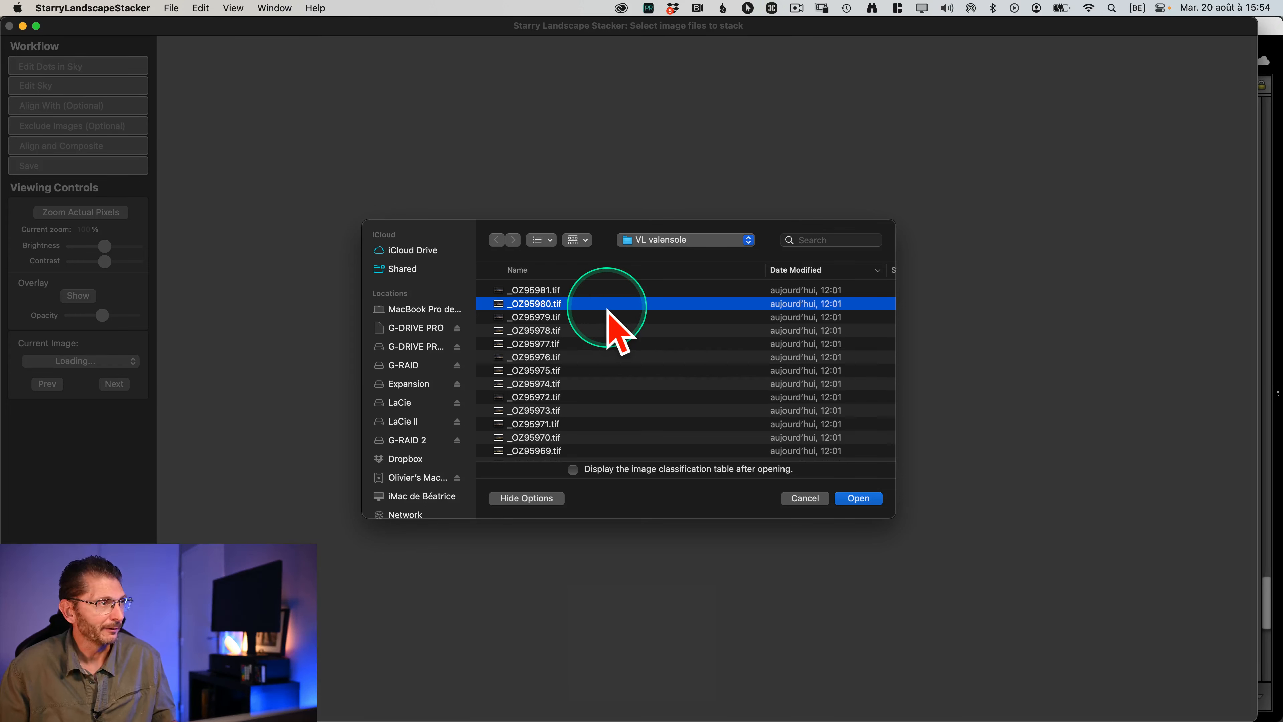
key(super+a)
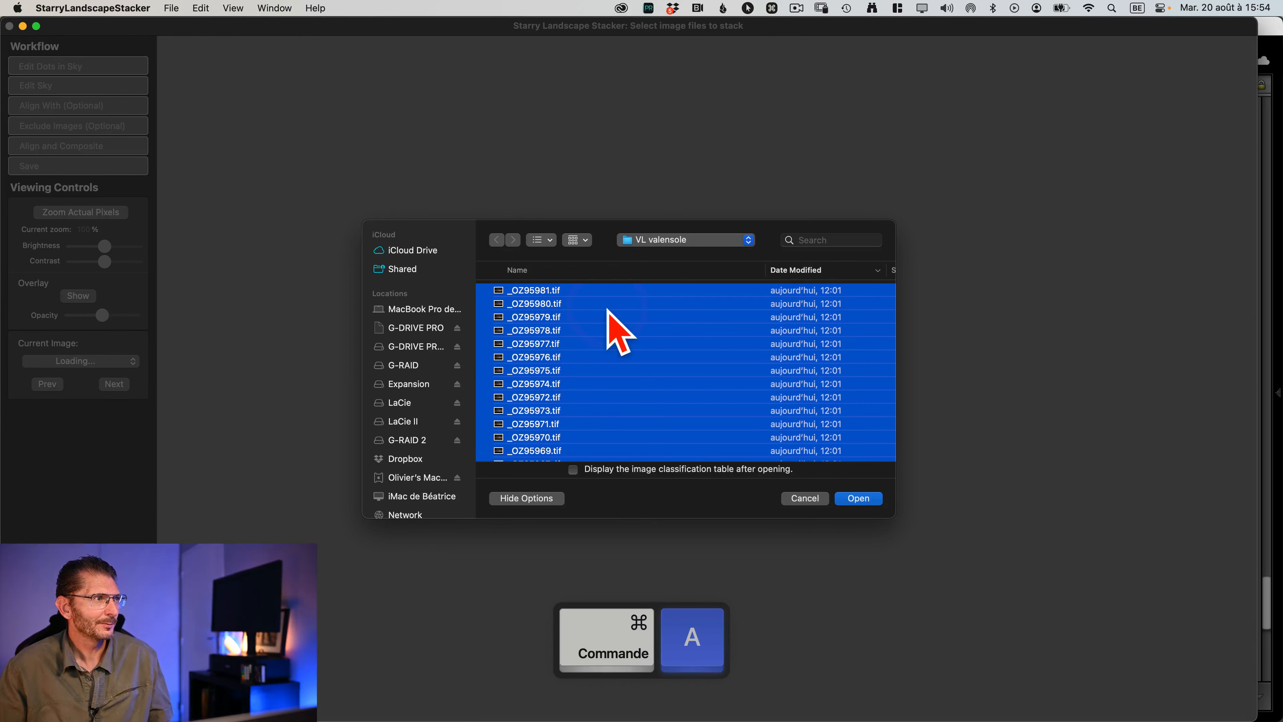
click(858, 498)
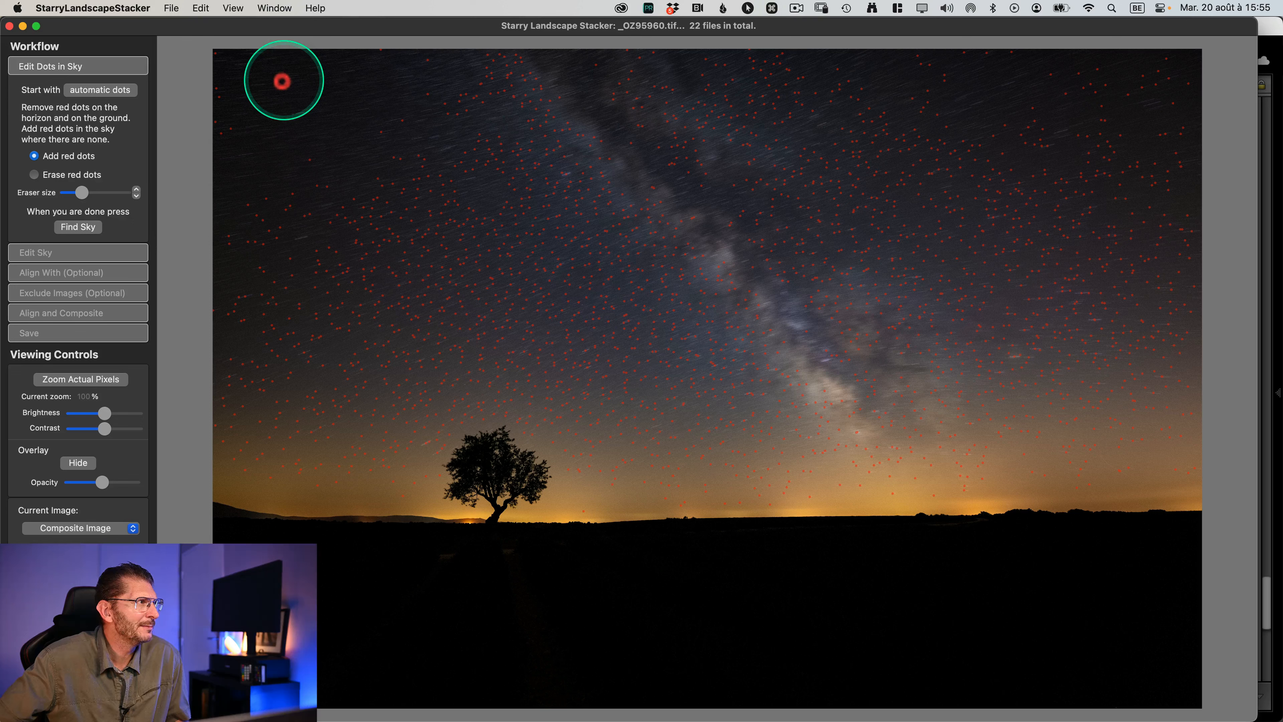
Add red dots to the sparse areas of sky in the image's upper-left corner, along its left edge and across its upper right
click(331, 78)
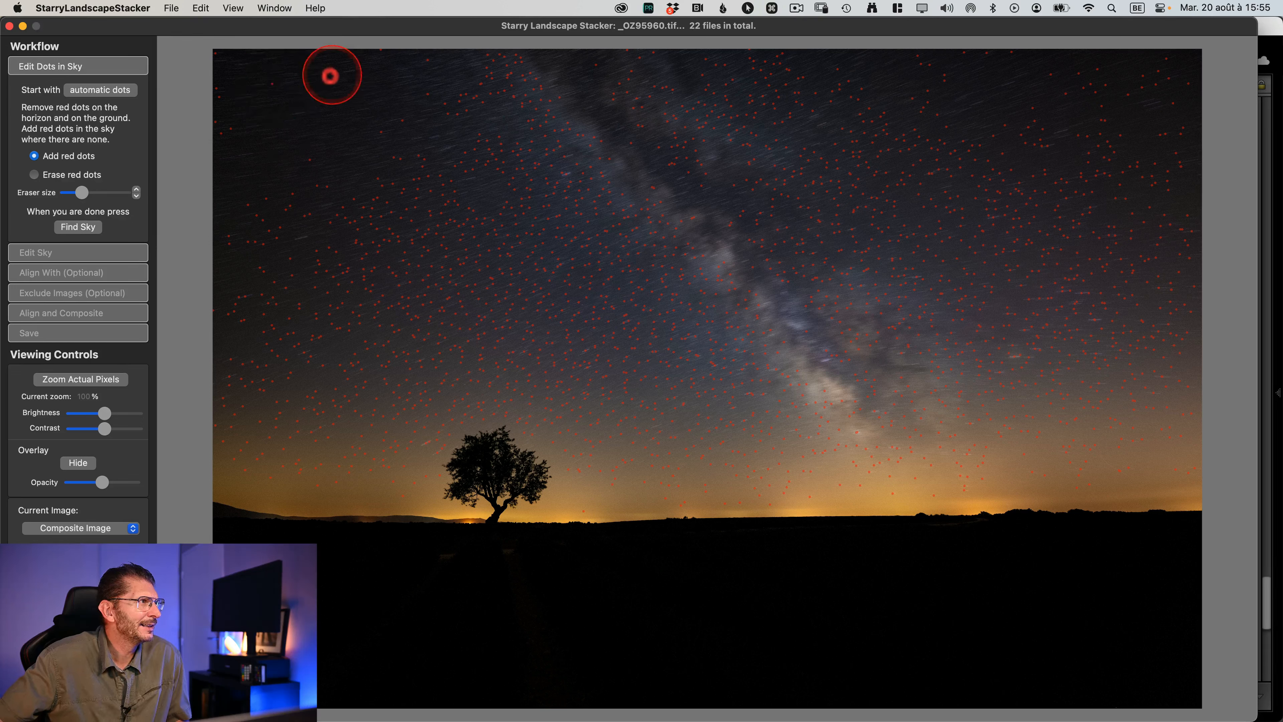
click(302, 100)
click(275, 127)
click(286, 151)
click(341, 147)
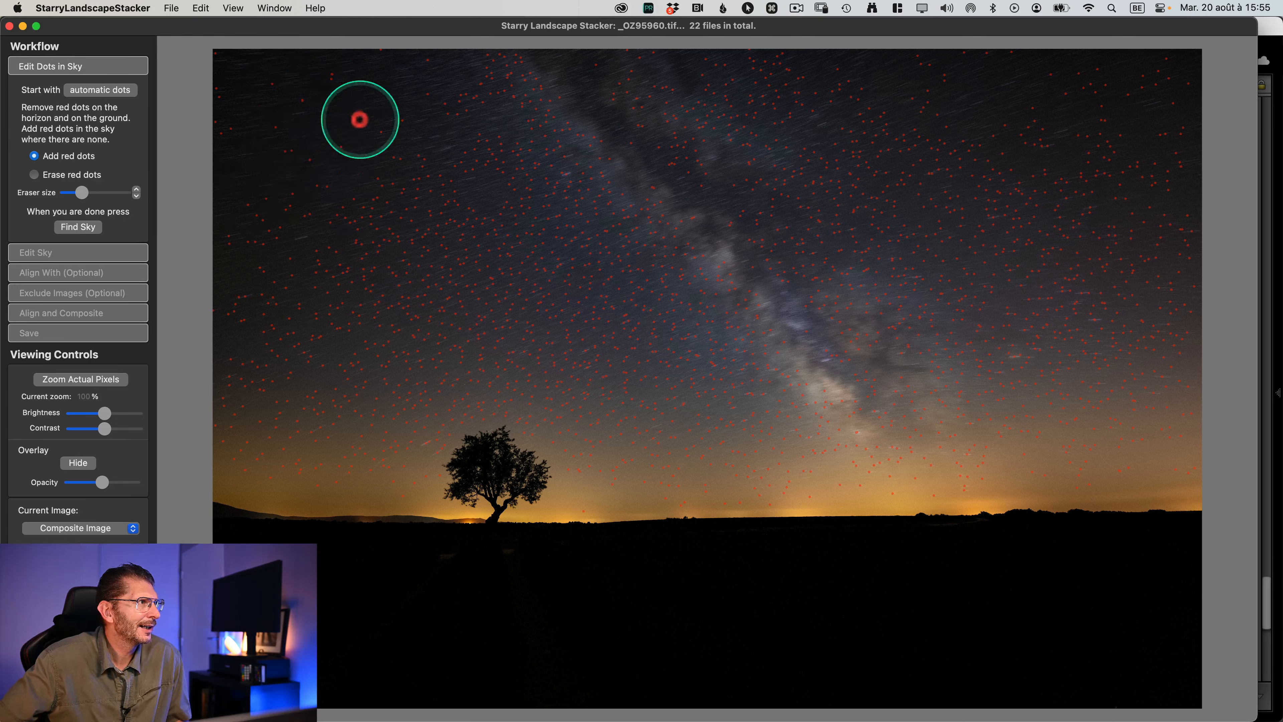
click(366, 108)
click(358, 92)
click(327, 124)
click(321, 128)
click(280, 86)
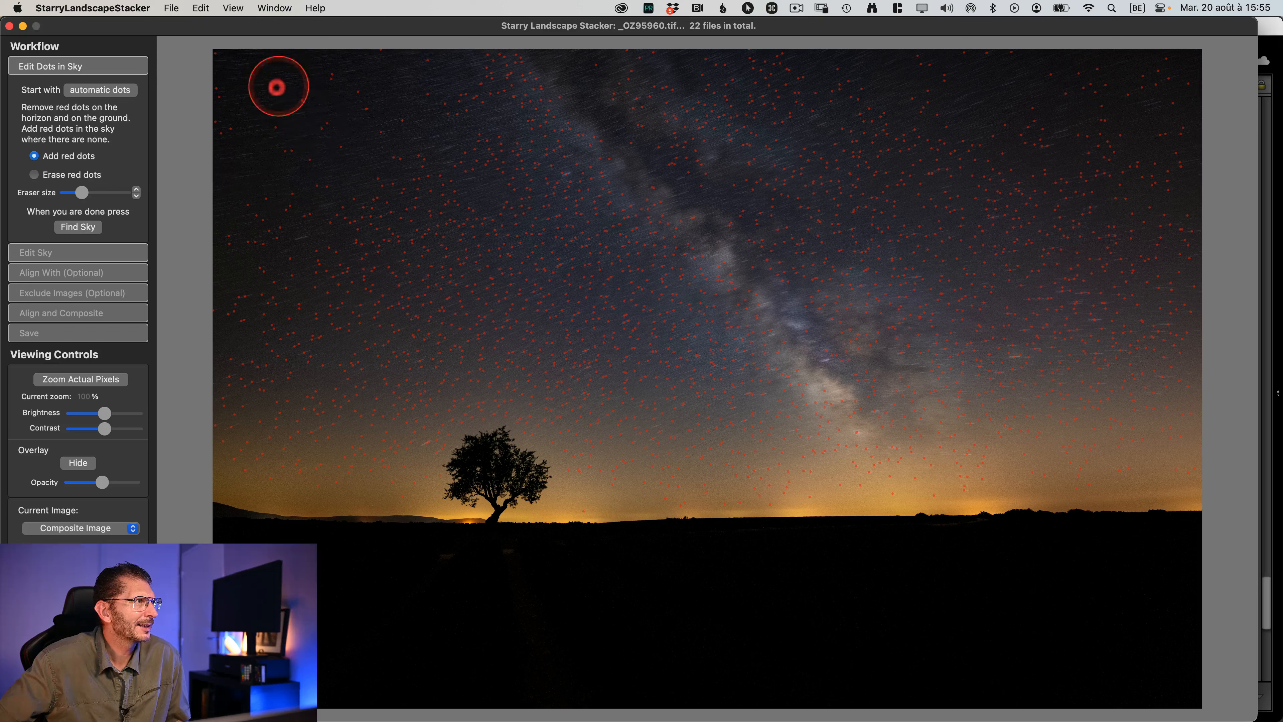
click(278, 65)
click(248, 67)
click(250, 98)
click(245, 111)
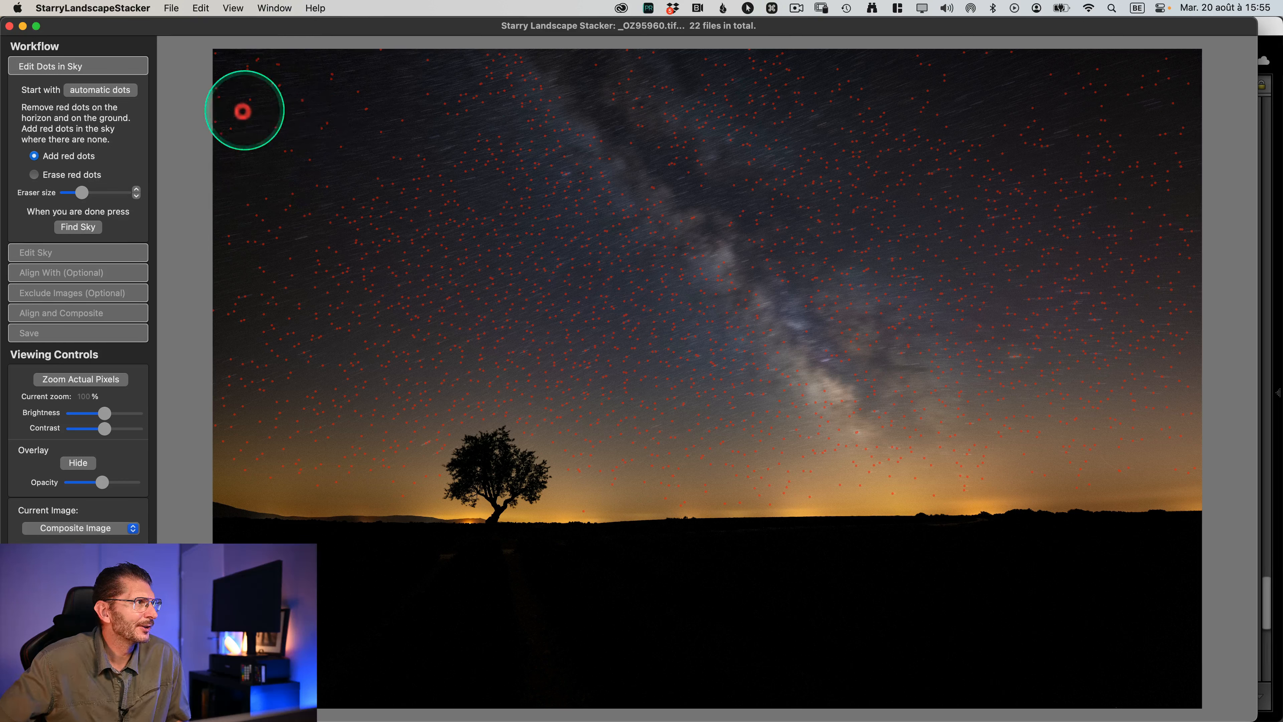
click(227, 151)
click(232, 181)
click(233, 204)
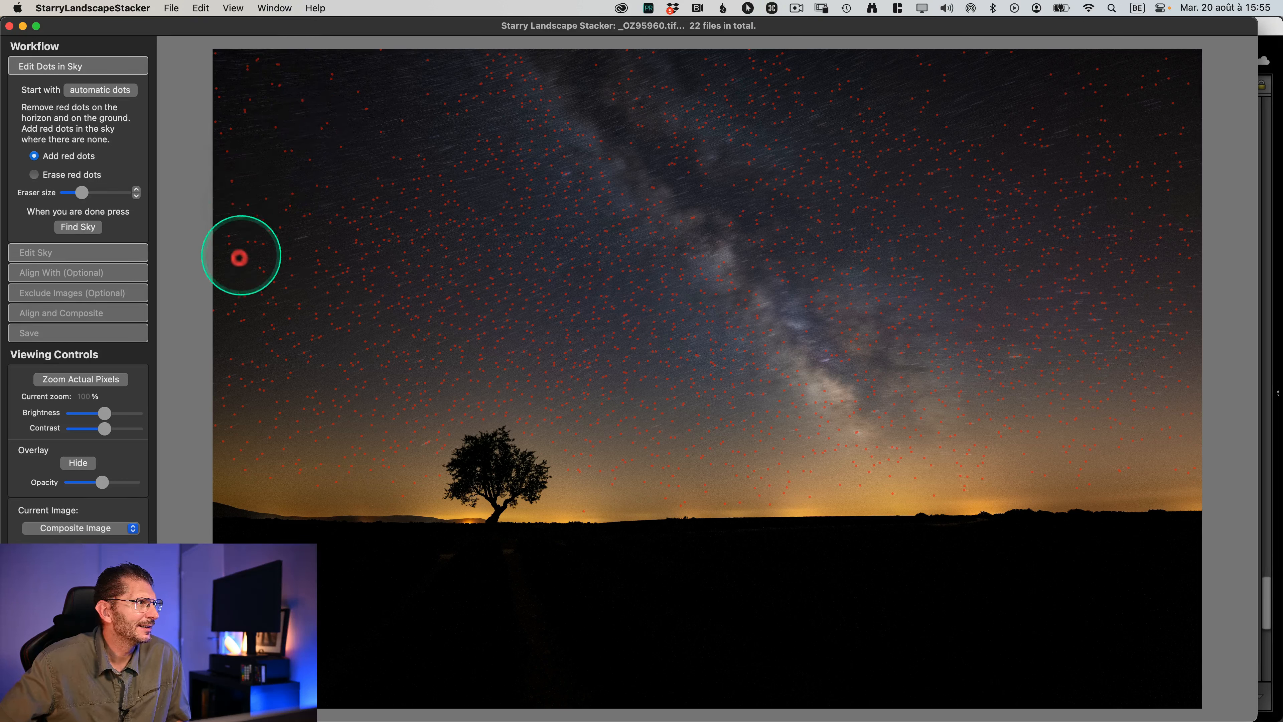
click(240, 270)
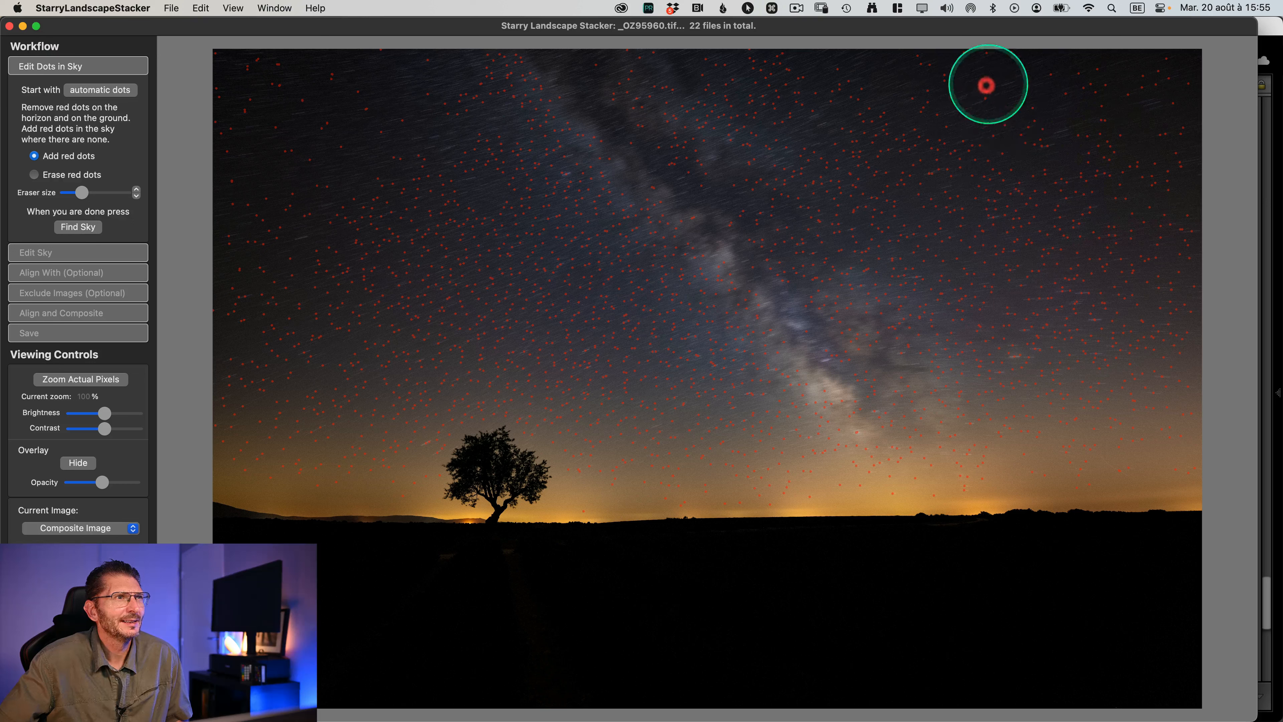
click(1023, 72)
click(862, 71)
click(880, 55)
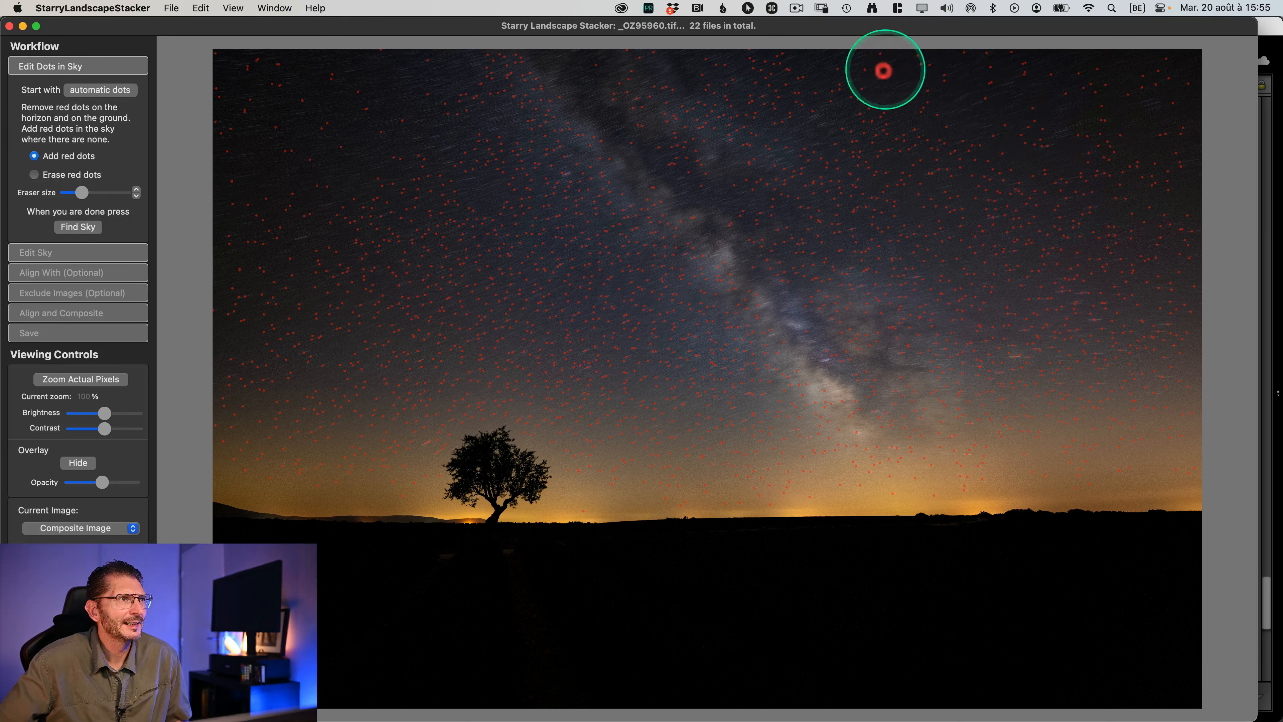
click(886, 72)
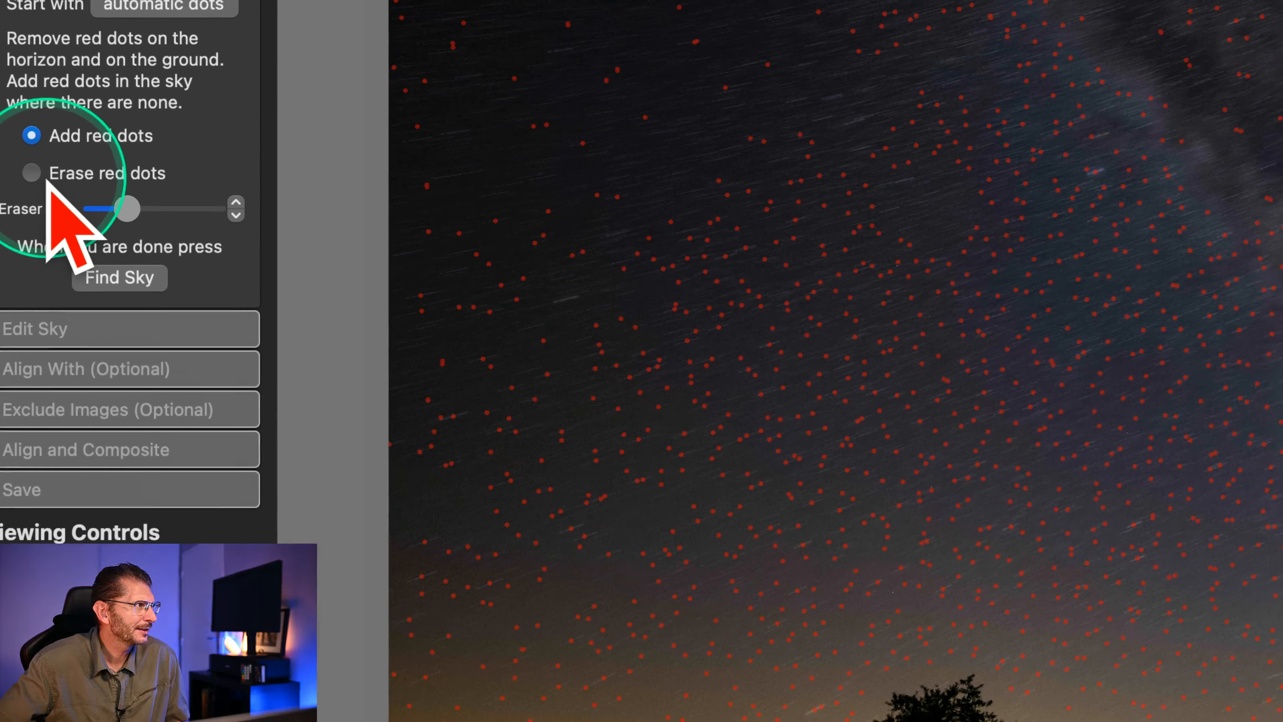
Switch to erasing red dots and try a very large eraser size before reducing it again
click(40, 179)
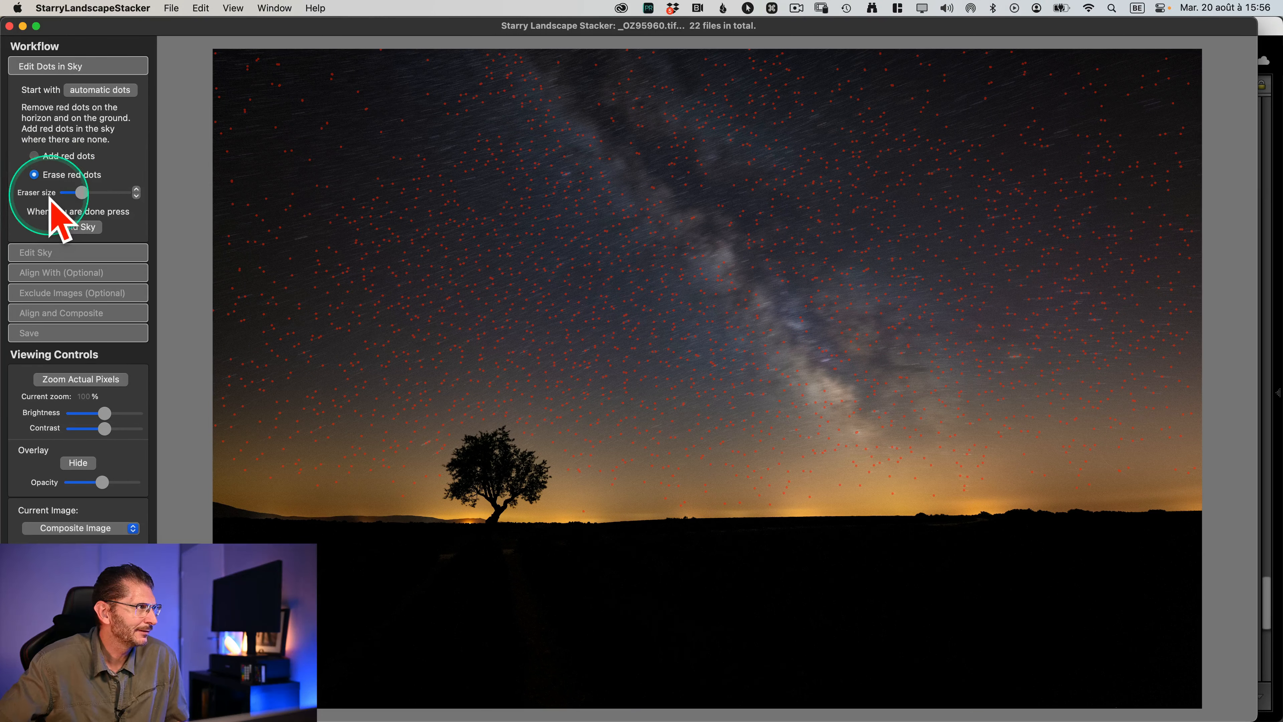
drag(81, 193, 124, 192)
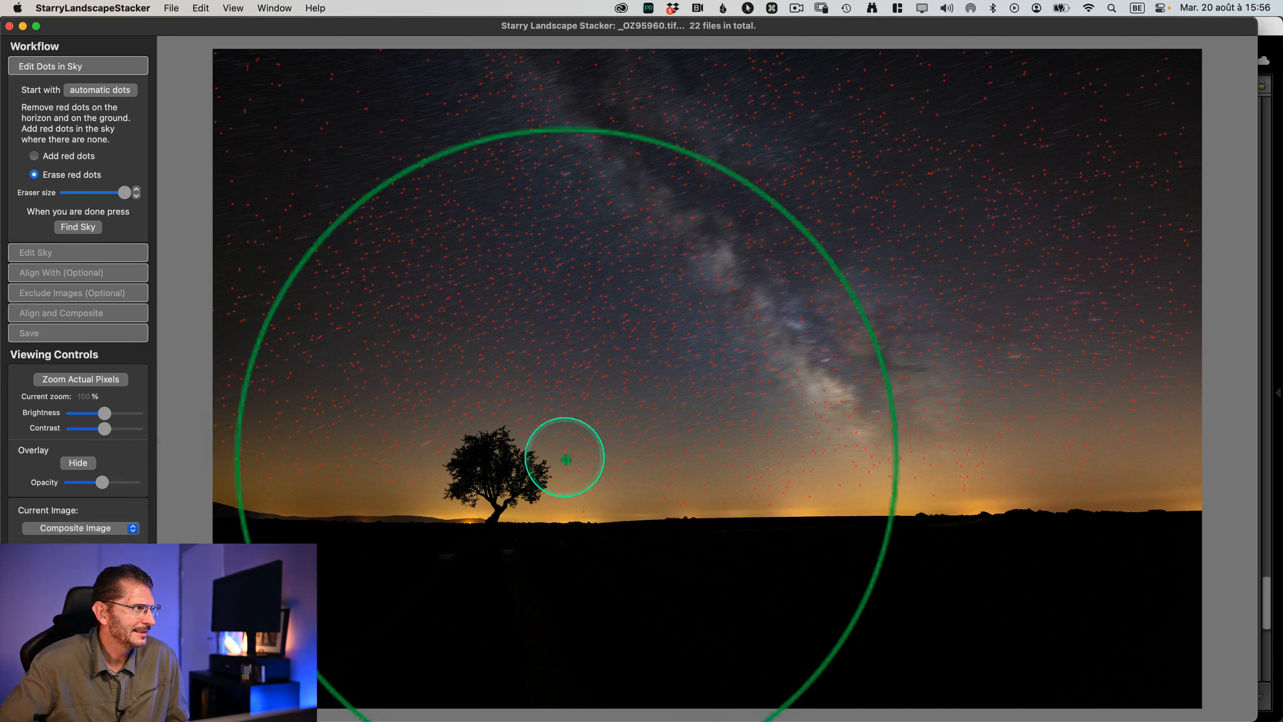
drag(125, 194, 74, 198)
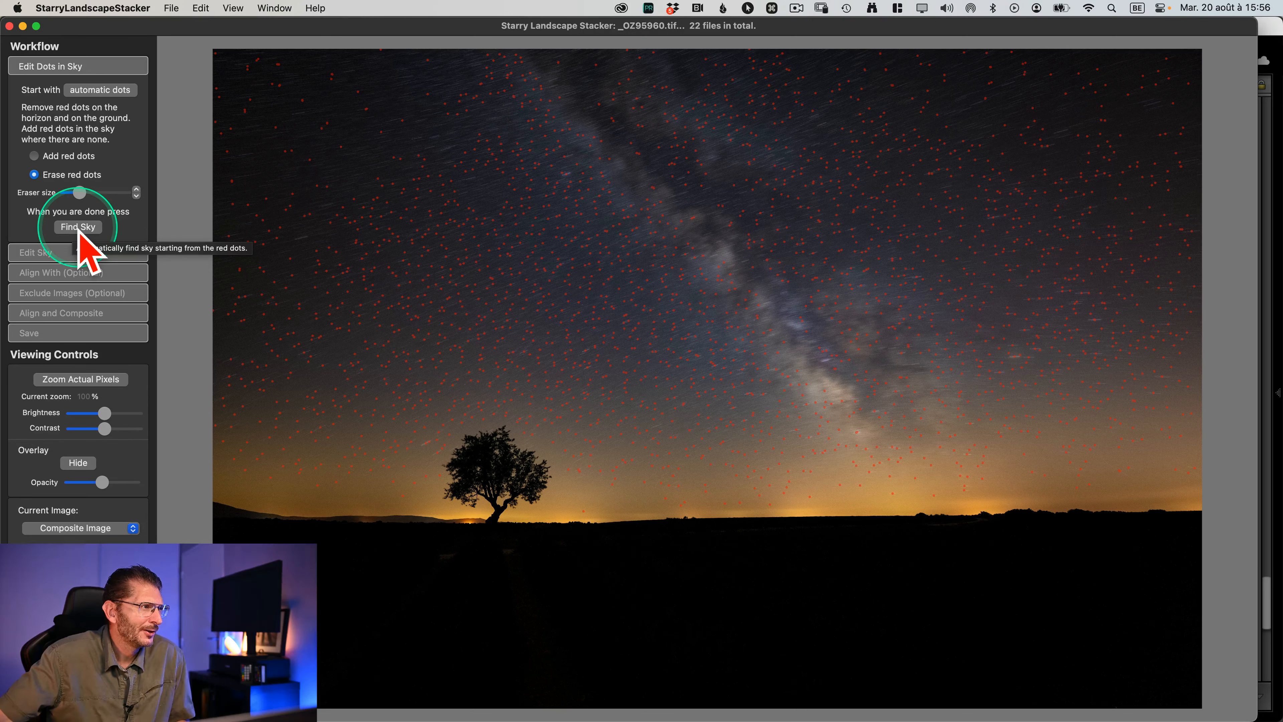
Detect the sky from the red dots and paint the unmasked patches along the image's upper edge as sky using a larger brush
click(78, 227)
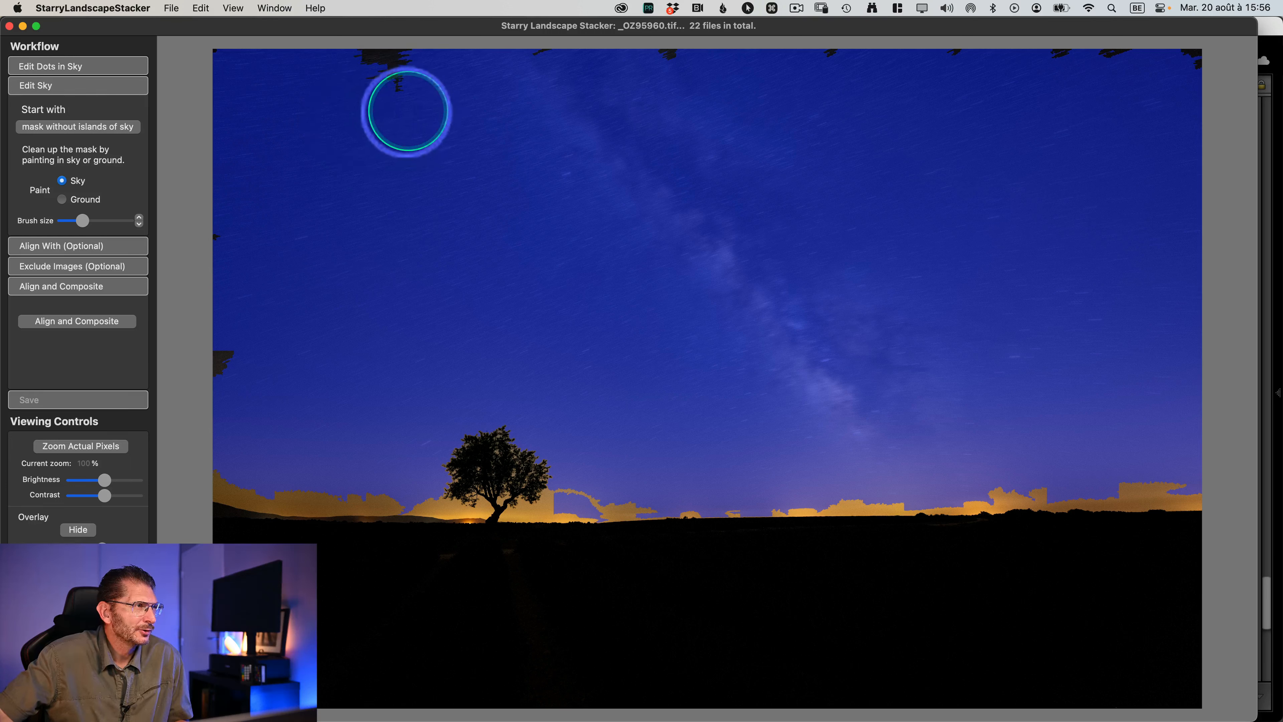
mouse_move(409, 77)
mouse_down()
mouse_move(367, 69)
mouse_move(487, 51)
mouse_move(431, 98)
mouse_move(354, 65)
mouse_up()
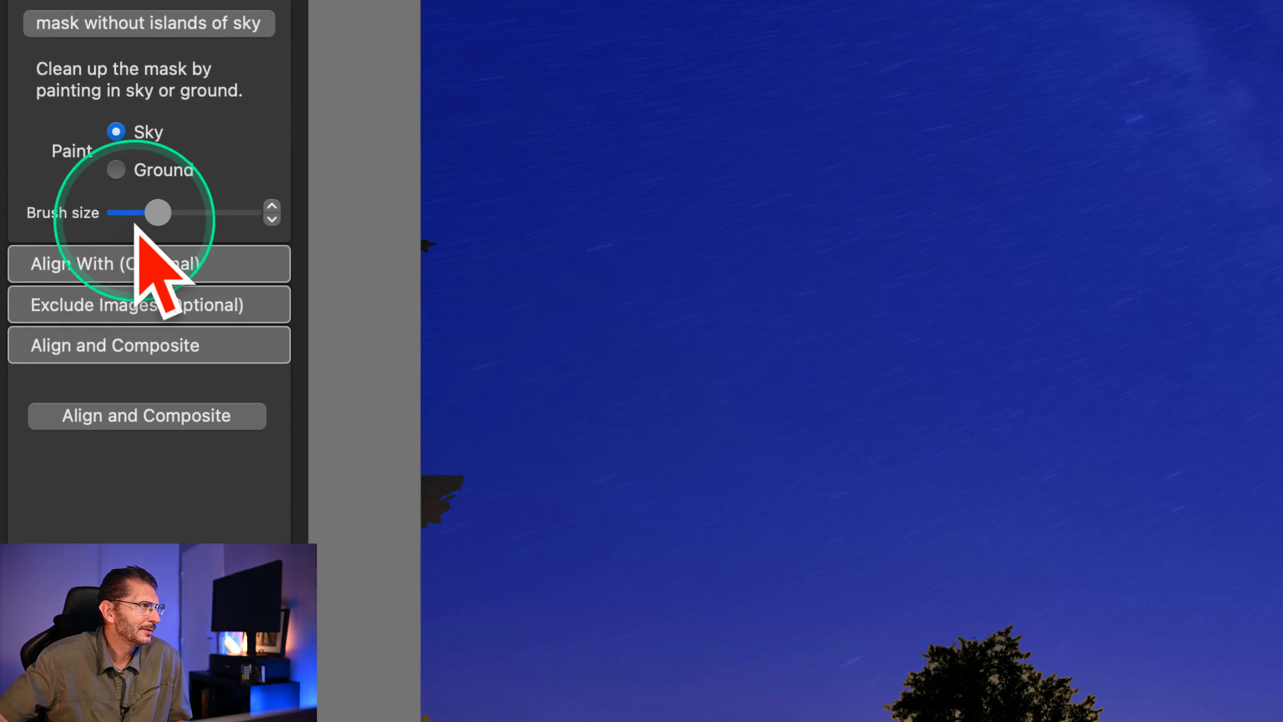
drag(166, 218, 209, 221)
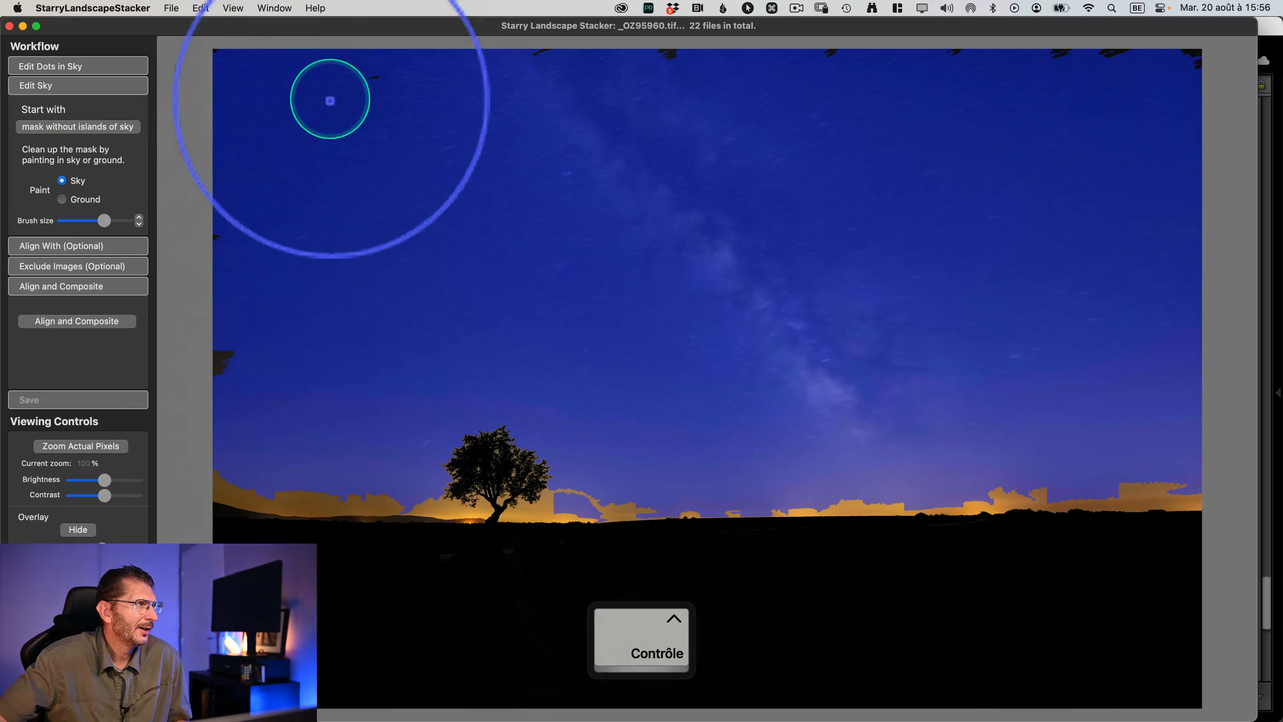
ctrl+click(311, 75)
mouse_move(311, 76)
mouse_down()
mouse_move(254, 331)
mouse_move(621, 13)
mouse_move(673, 29)
mouse_move(396, 81)
mouse_move(1051, 53)
mouse_move(1230, 52)
mouse_up()
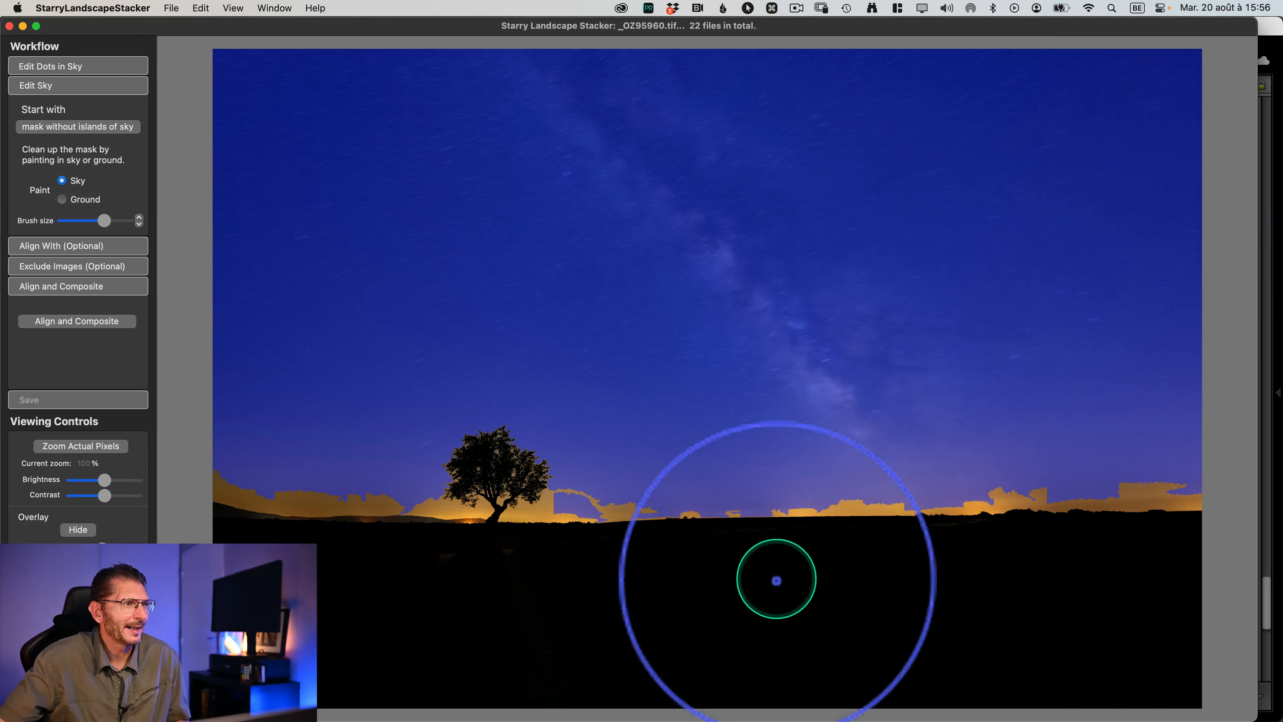
Paint a test patch of sky over the dark foreground and remove it by painting it as ground
drag(779, 617, 887, 618)
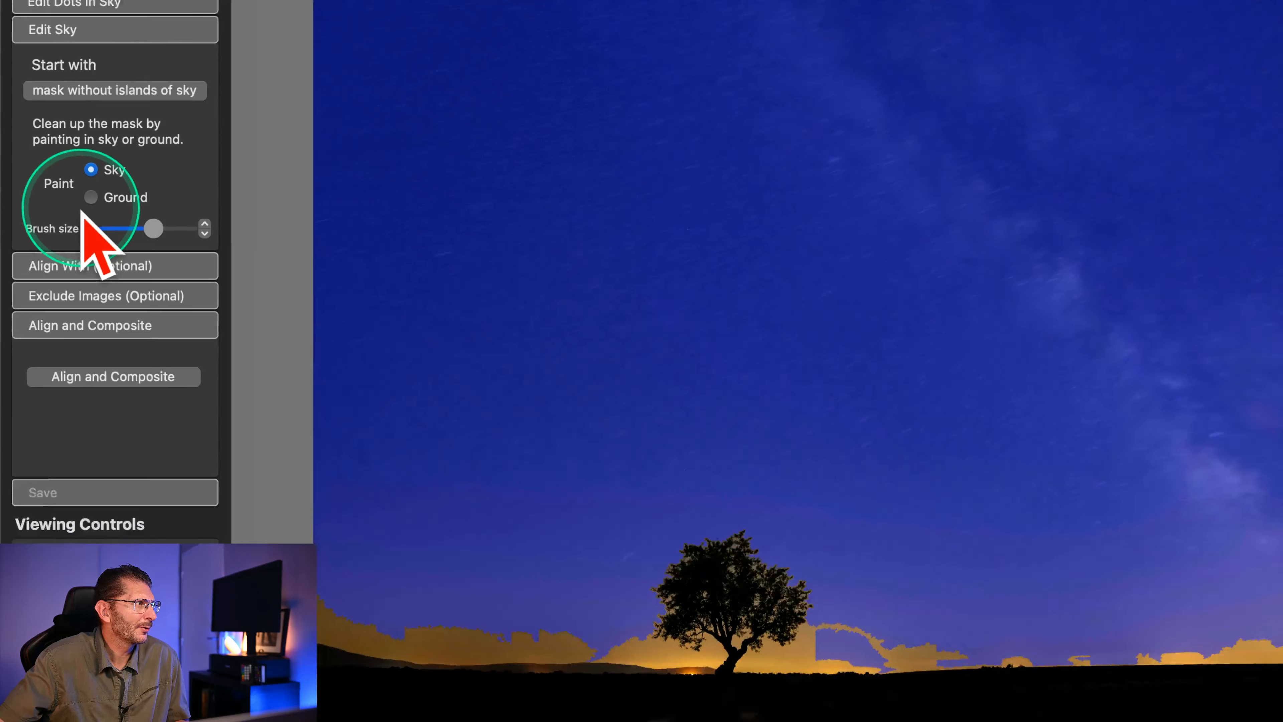
click(91, 197)
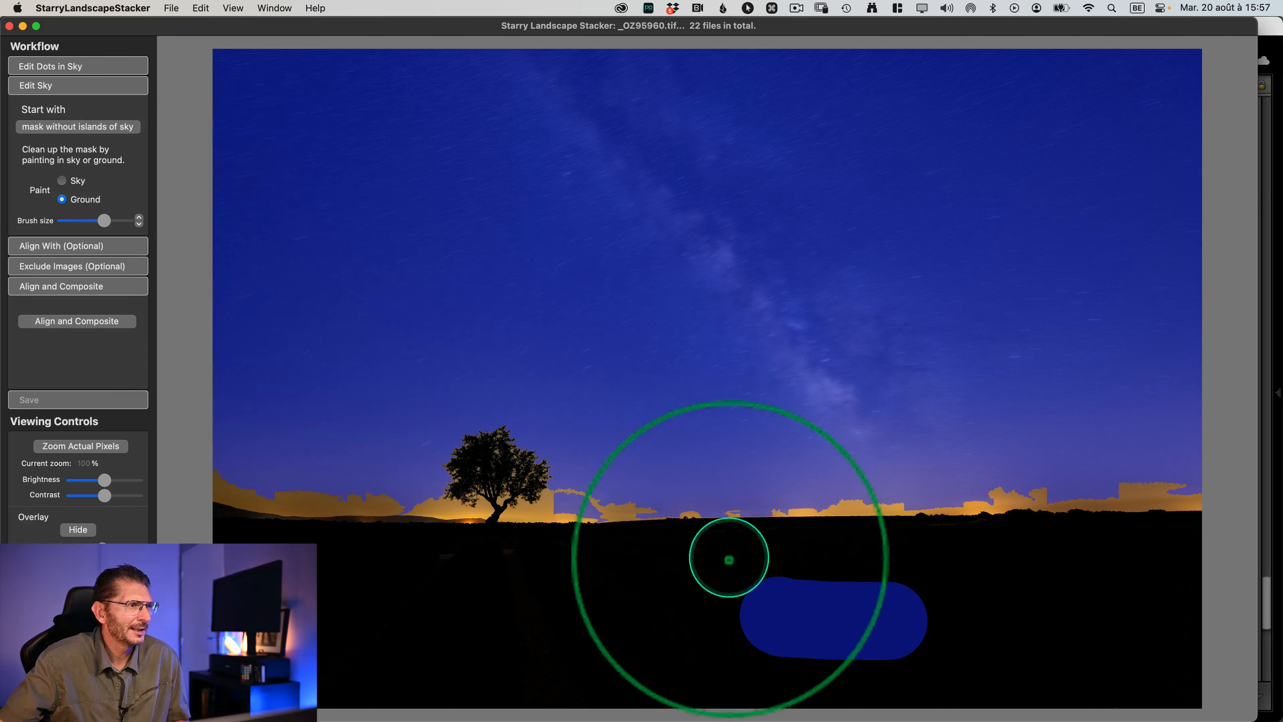
mouse_move(758, 624)
mouse_down()
mouse_move(802, 607)
mouse_move(907, 635)
mouse_move(750, 636)
mouse_up()
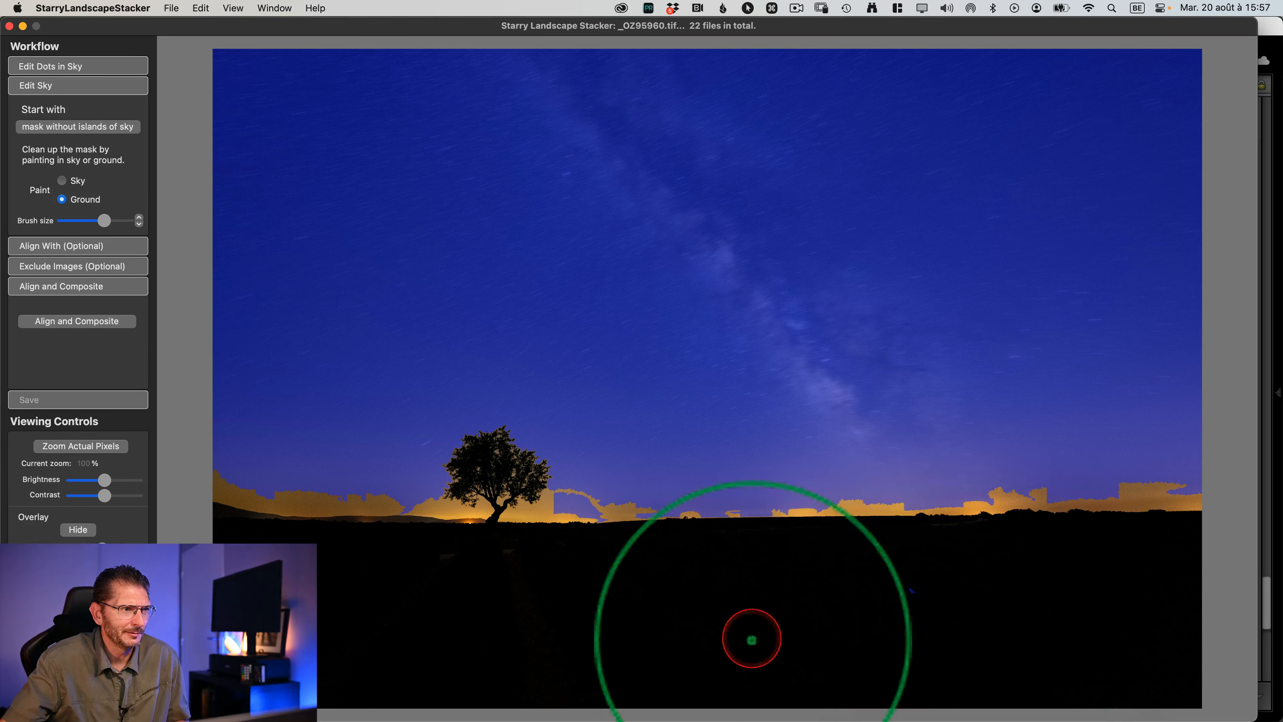
drag(514, 649, 544, 628)
key(ctrl)
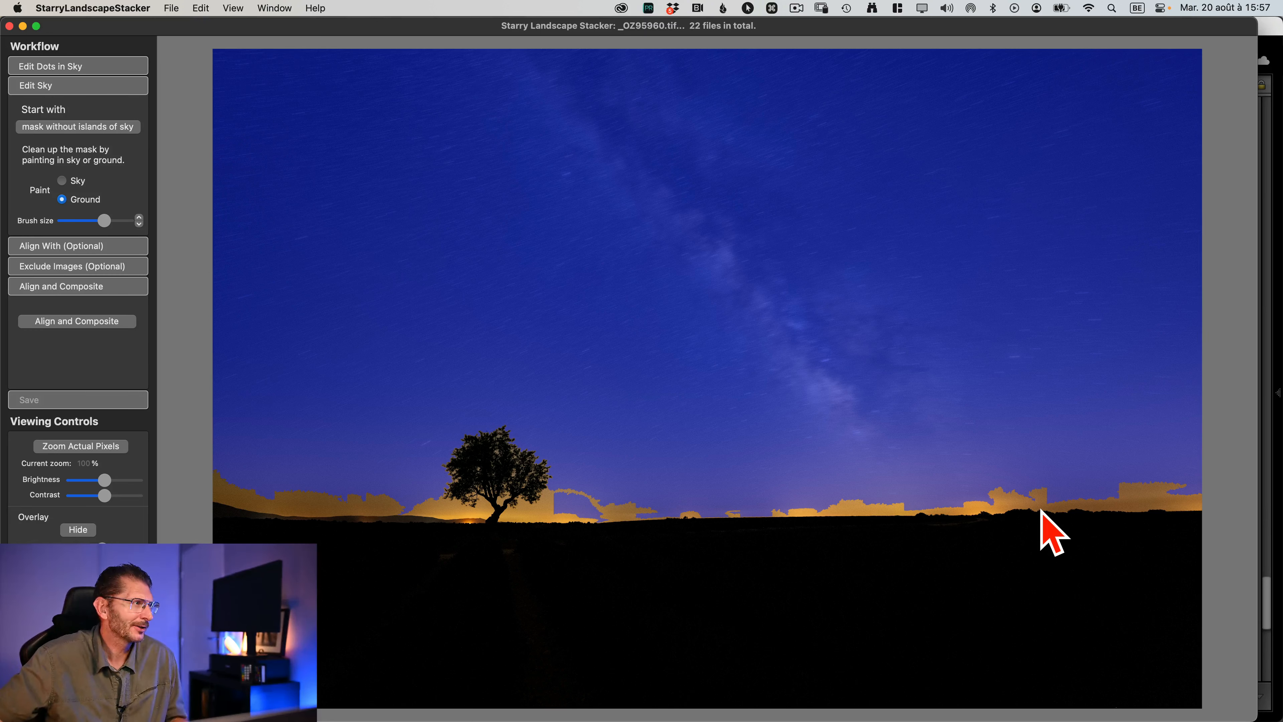
Display the single frame _OZ95978.tif beneath the mask and return to the Composite Image
click(116, 598)
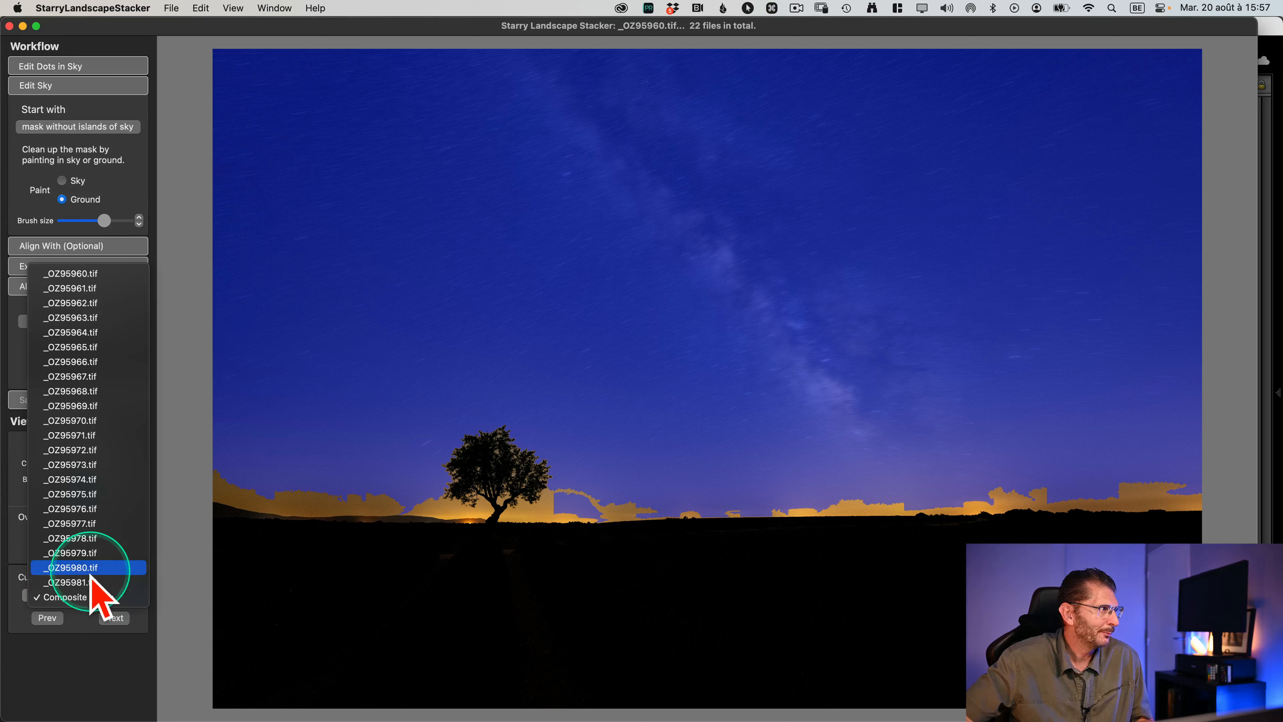
click(74, 229)
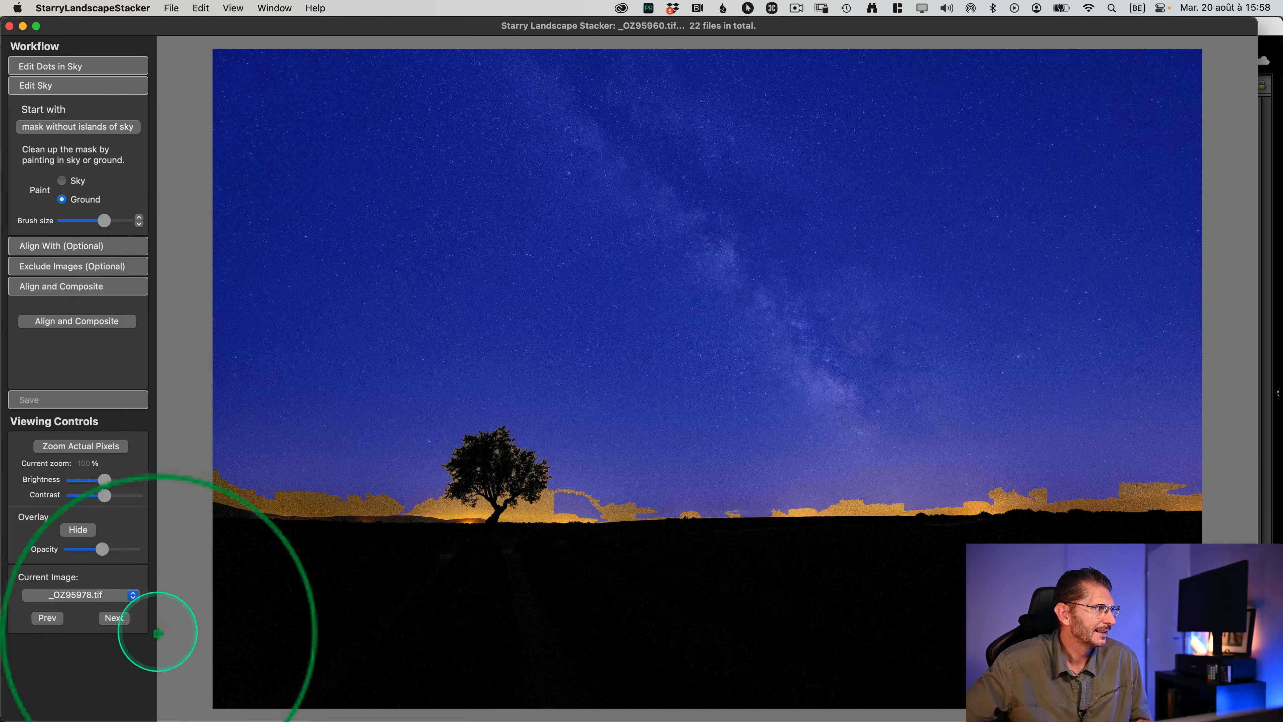
click(118, 598)
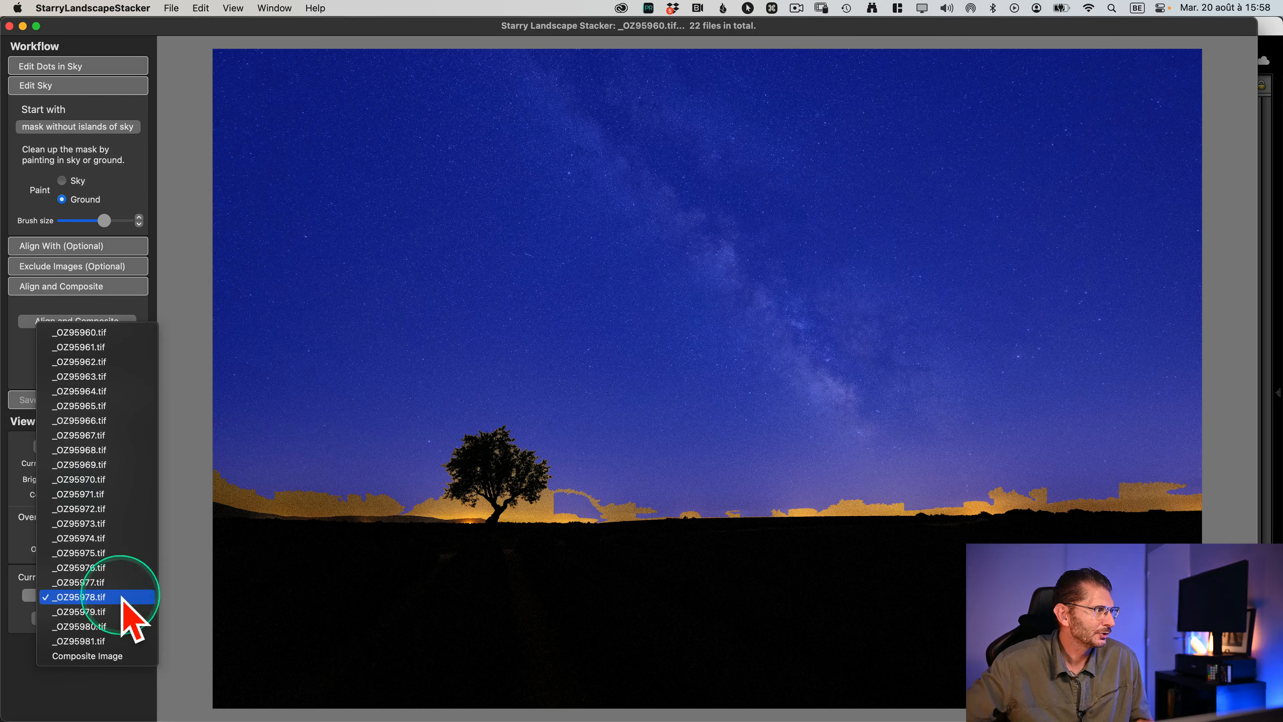
click(104, 655)
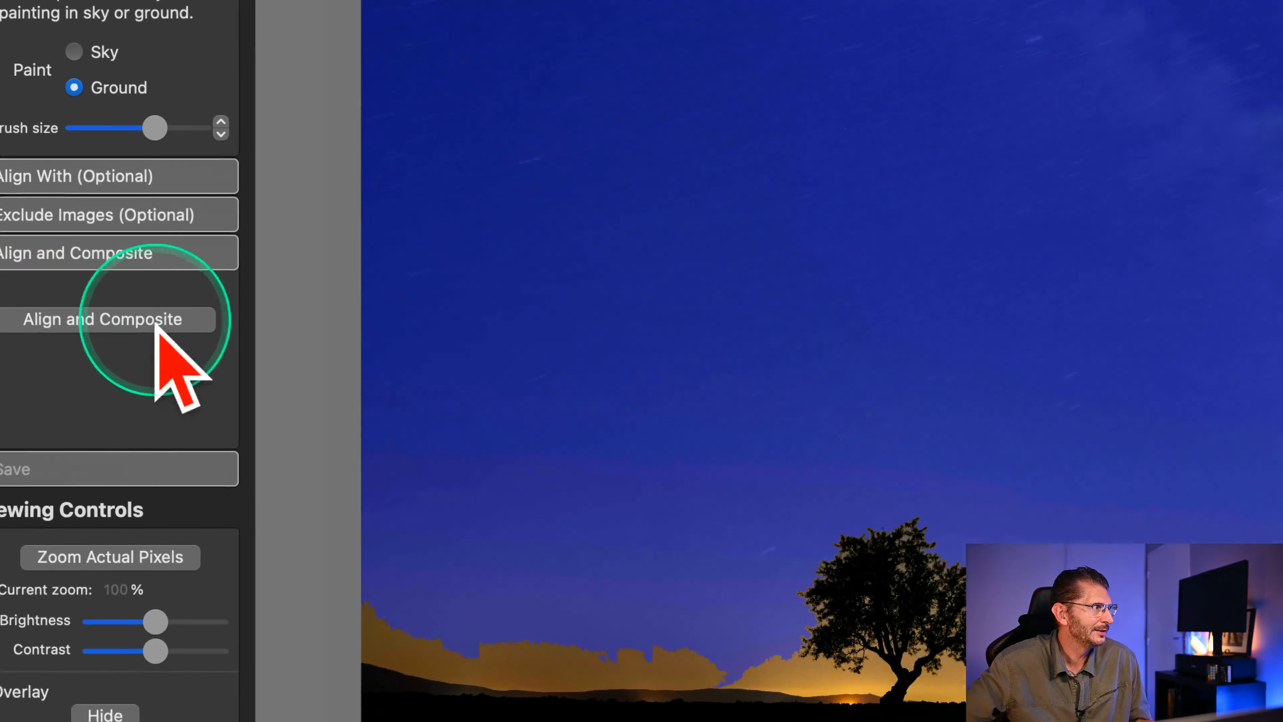
Align and composite all the frames, and view the result at actual pixels
click(106, 321)
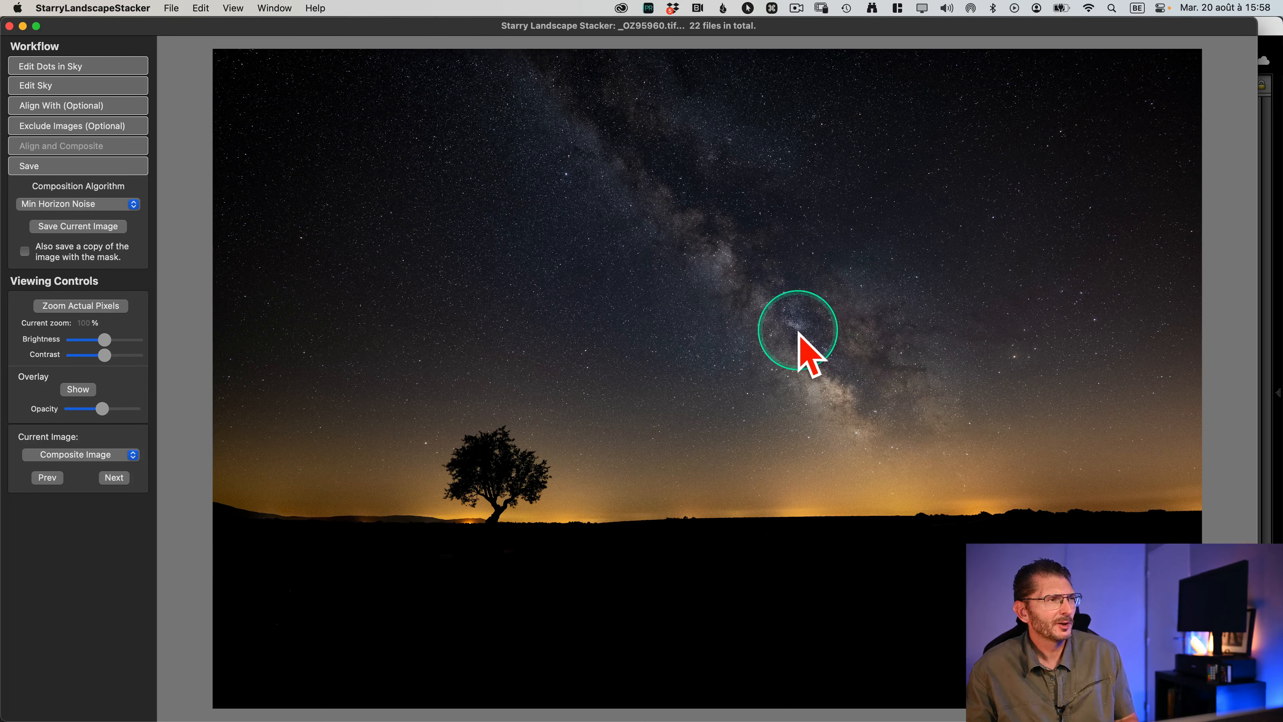
key(z)
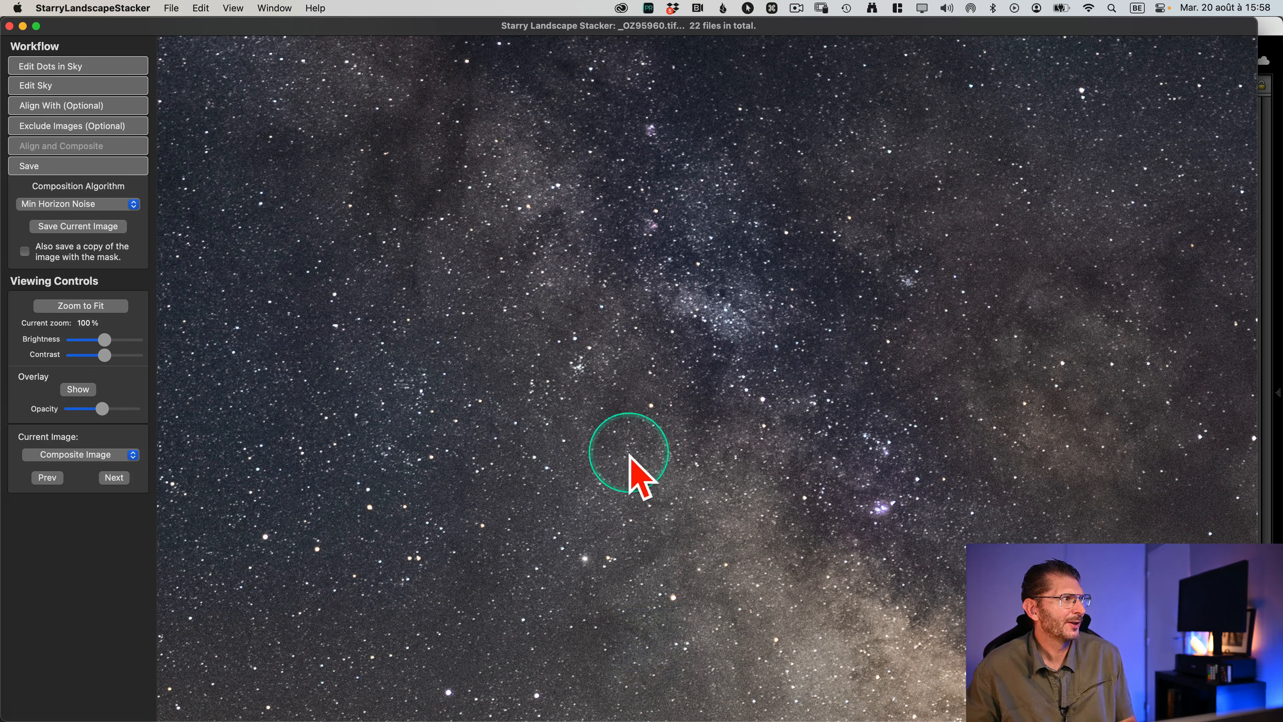
click(82, 309)
click(81, 305)
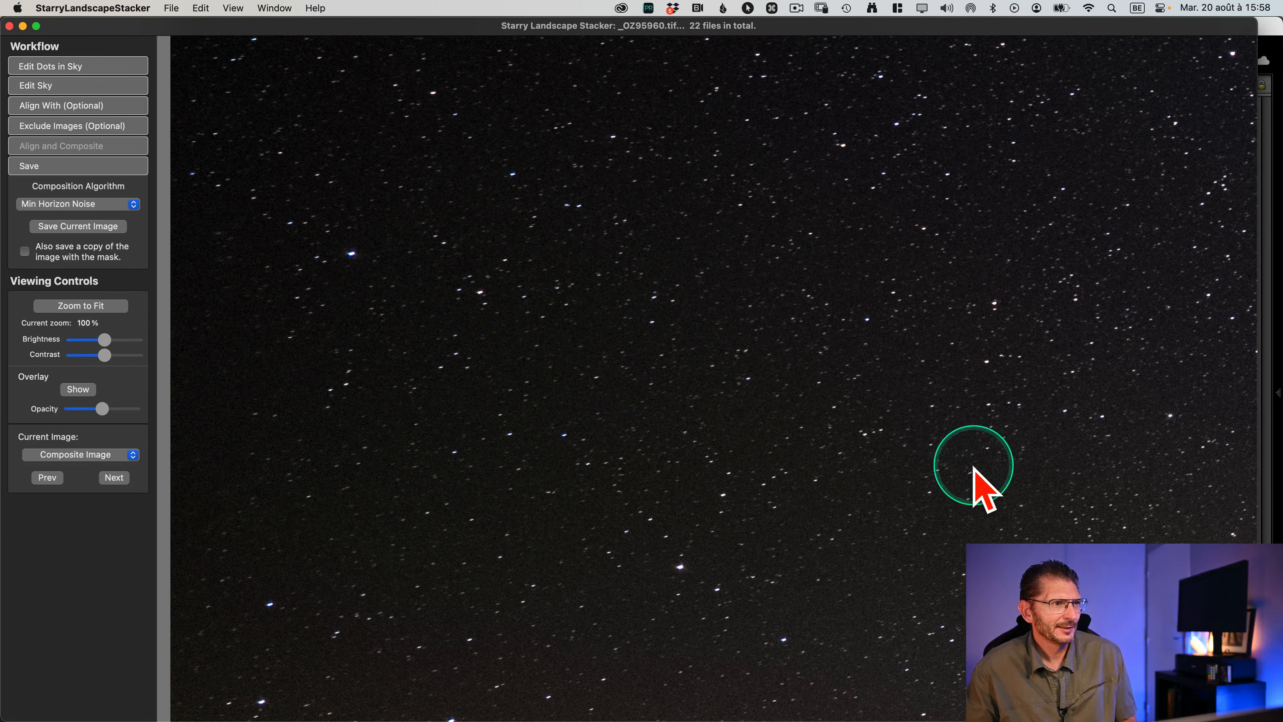
Examine the stars and the tree in the composite at 100% and compare its noise with the single frame _OZ95981.tif
key(space)
drag(1026, 487, 580, 239)
drag(1063, 464, 596, 210)
drag(899, 388, 544, 38)
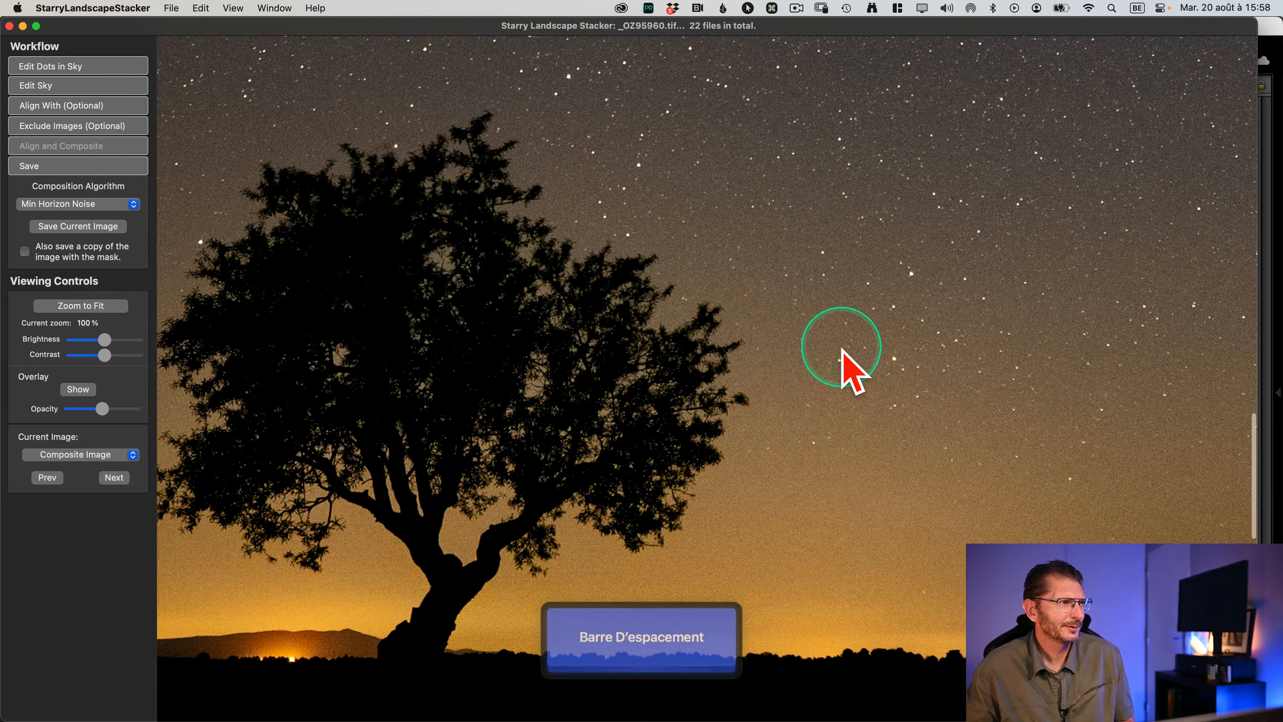
key(space)
drag(750, 264, 699, 432)
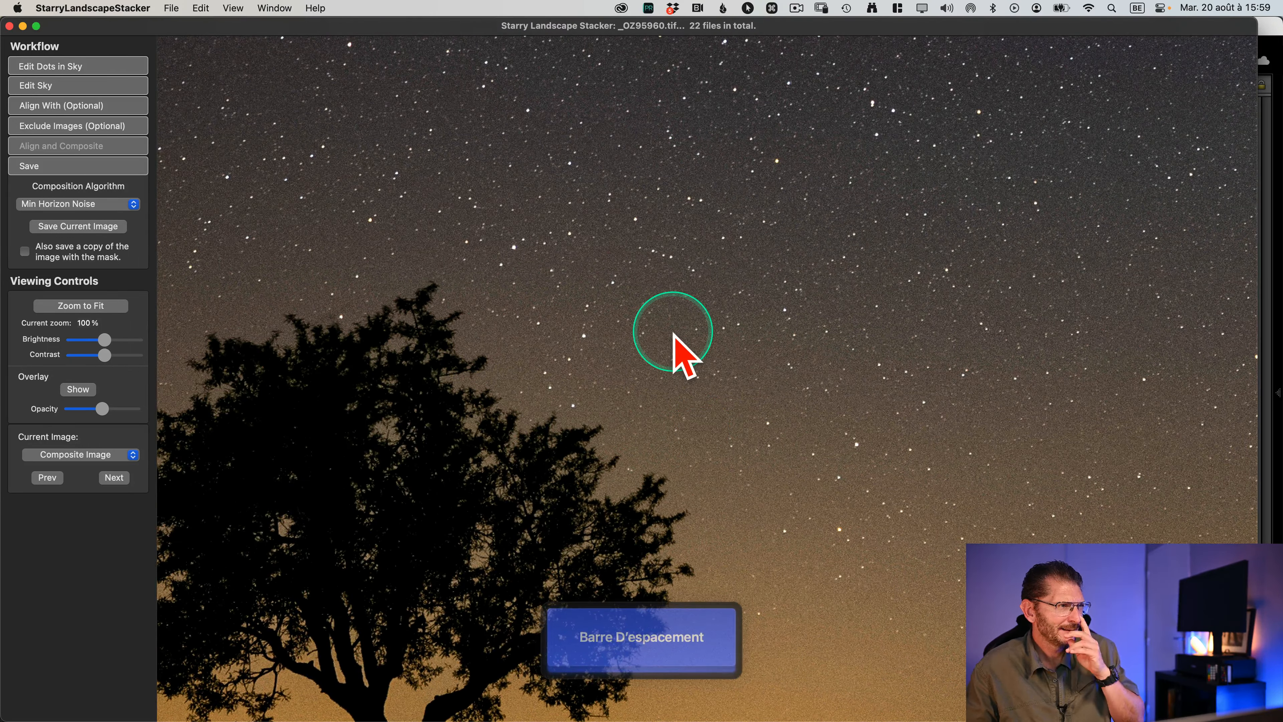
click(45, 478)
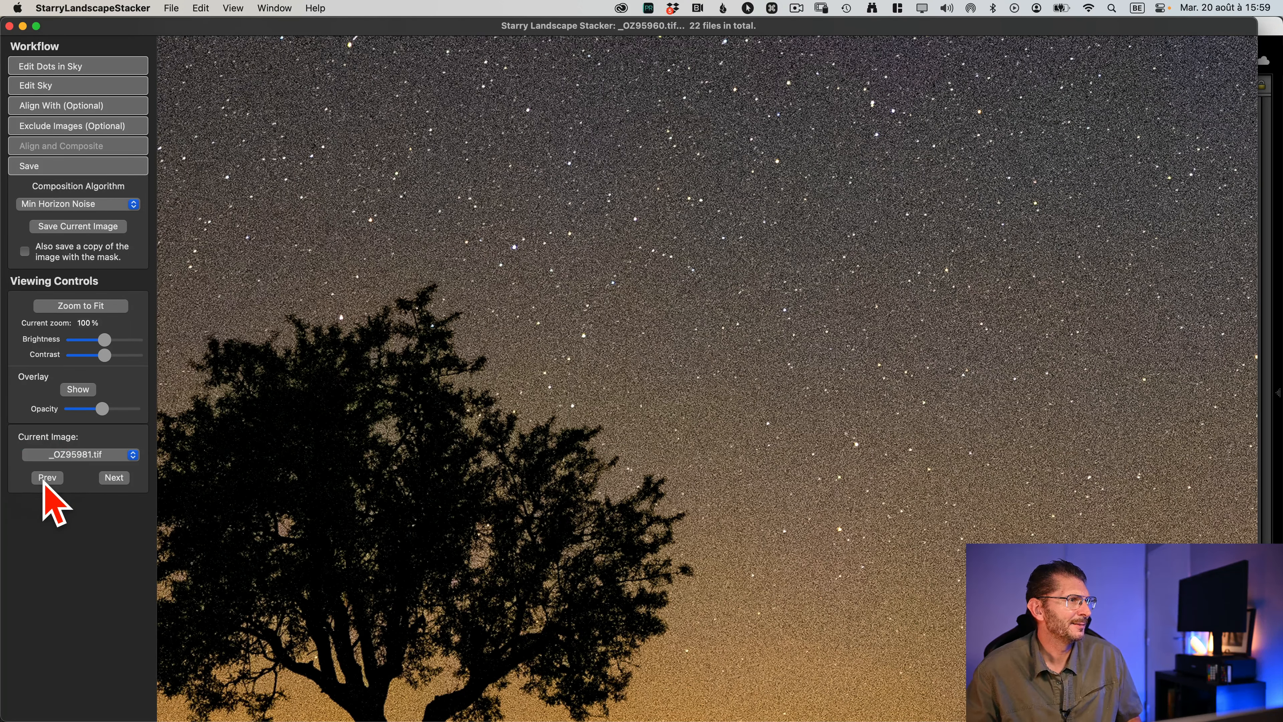
click(114, 478)
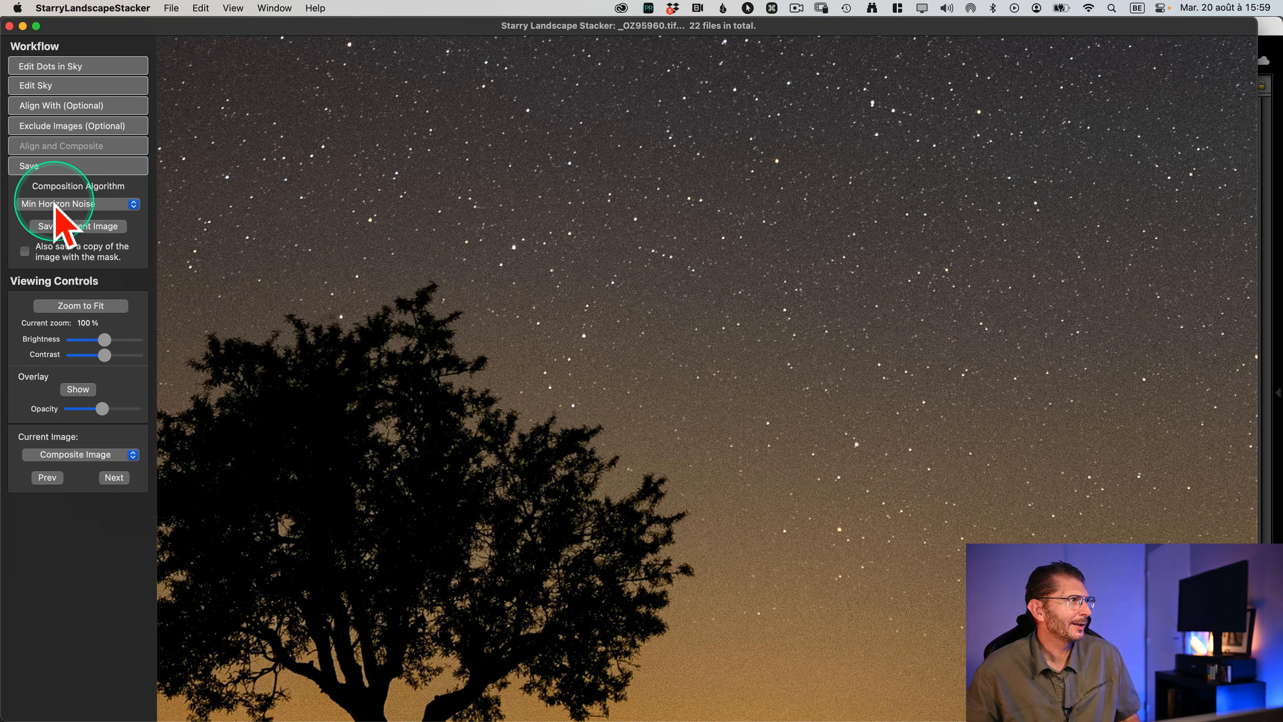
Keep the Min Horizon Noise composition algorithm and save the composite as _OZ95960-Min Horizon Noise.tif in the VL valensole folder
mouse_move(53, 210)
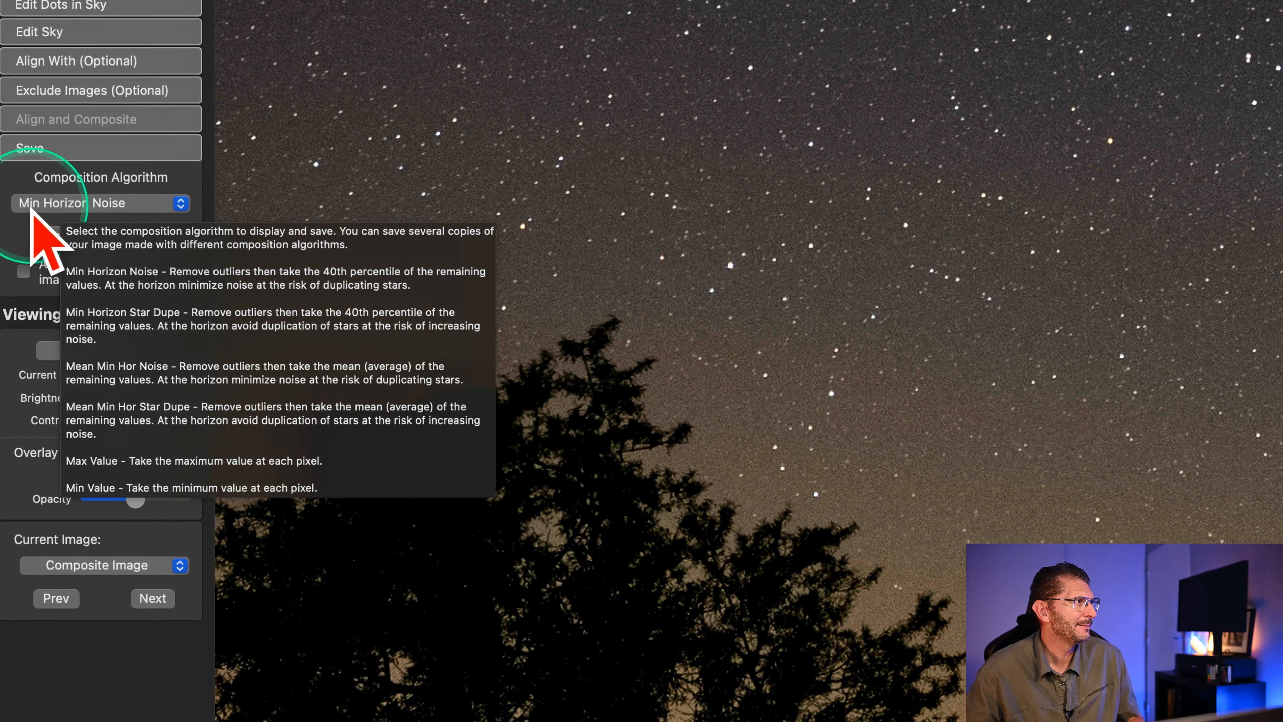
click(65, 204)
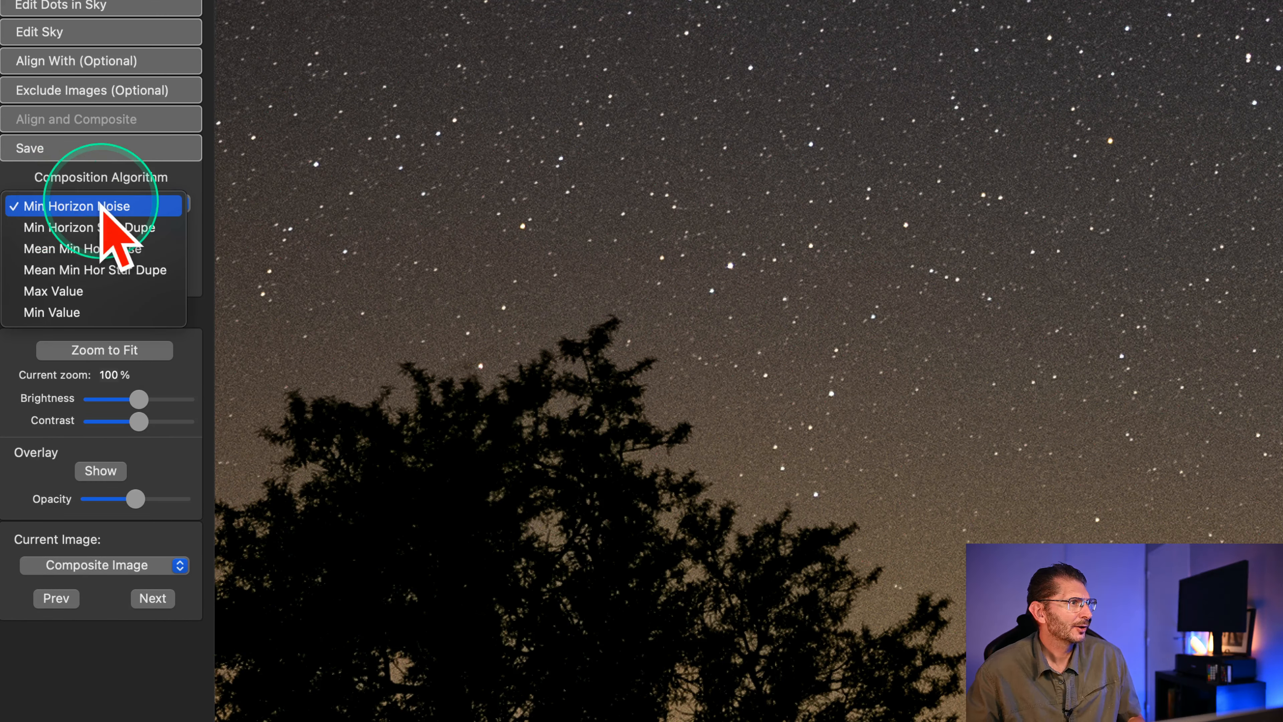
mouse_move(100, 206)
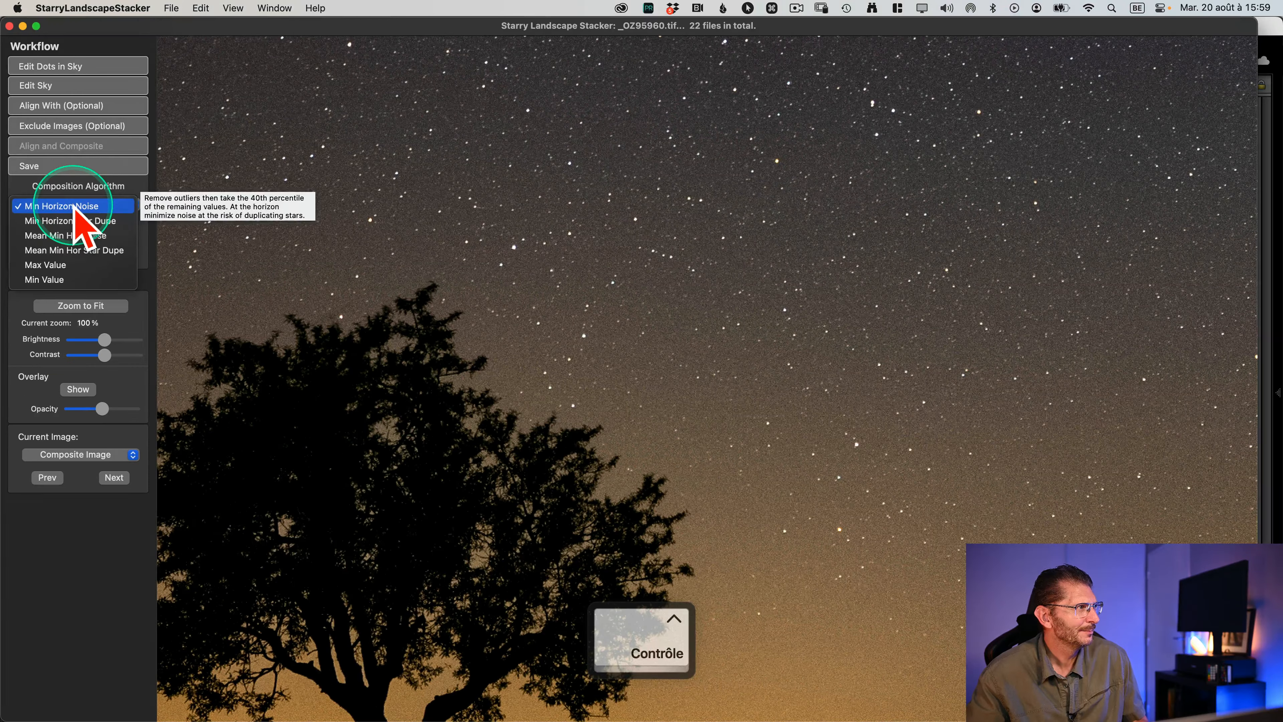
click(94, 207)
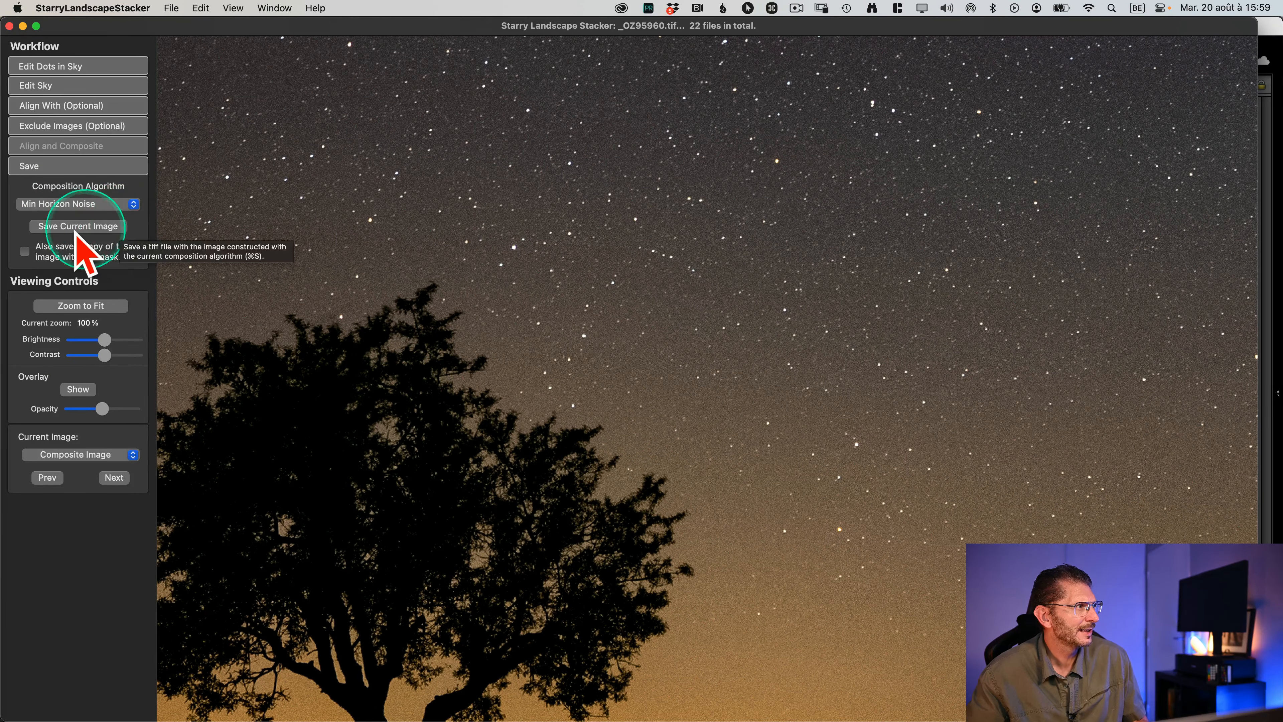
click(114, 231)
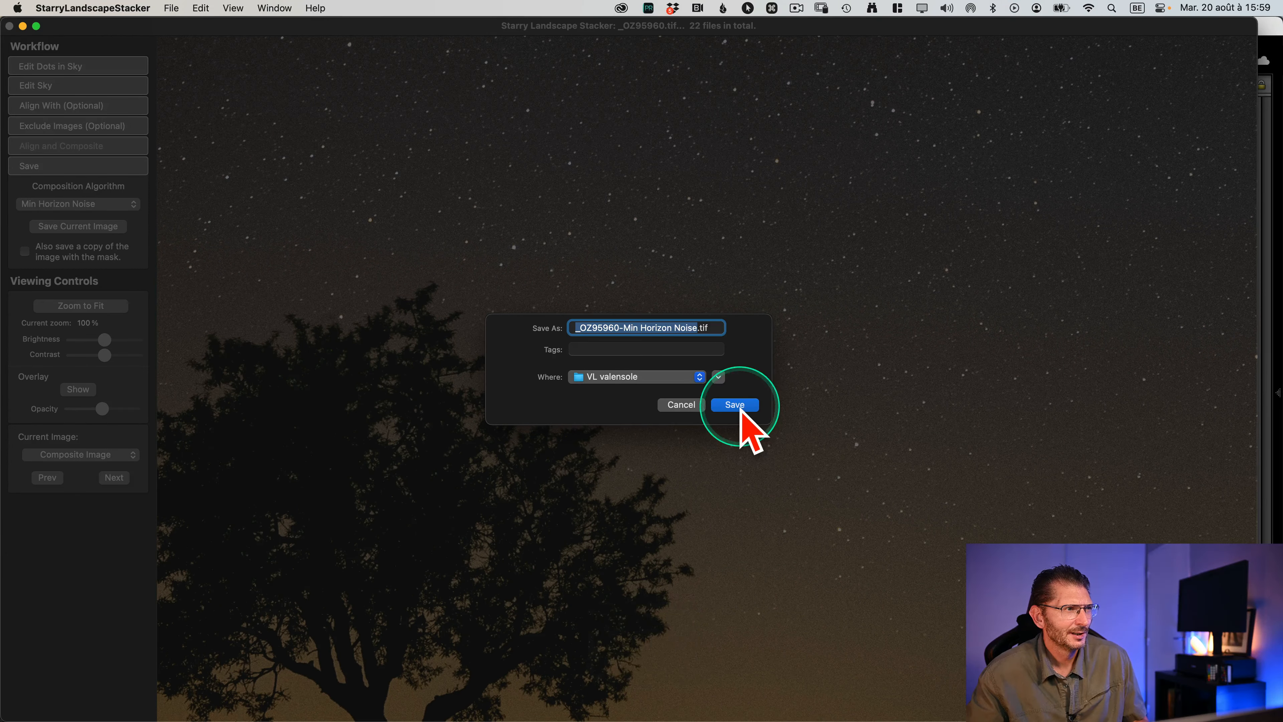
click(739, 407)
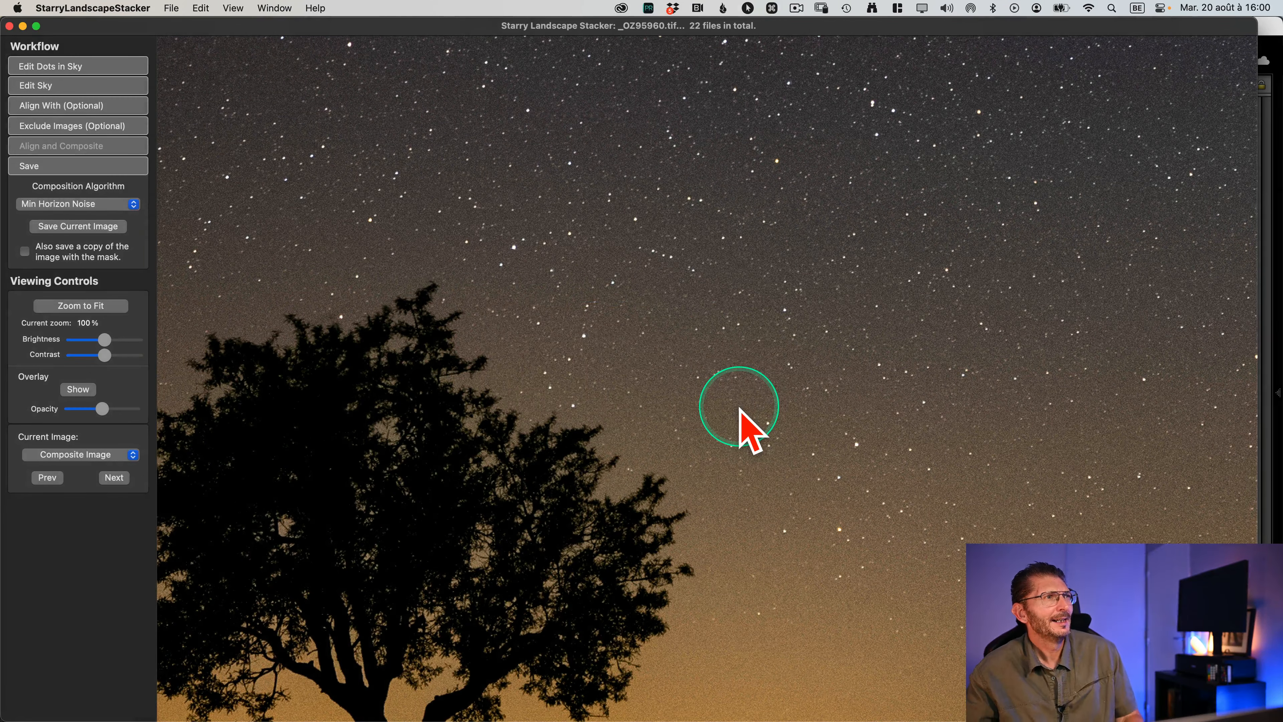
Switch to Finder and import _OZ95960-Min Horizon Noise.tif from the VL valensole folder into Lightroom Classic as a copy
key(super+Tab)
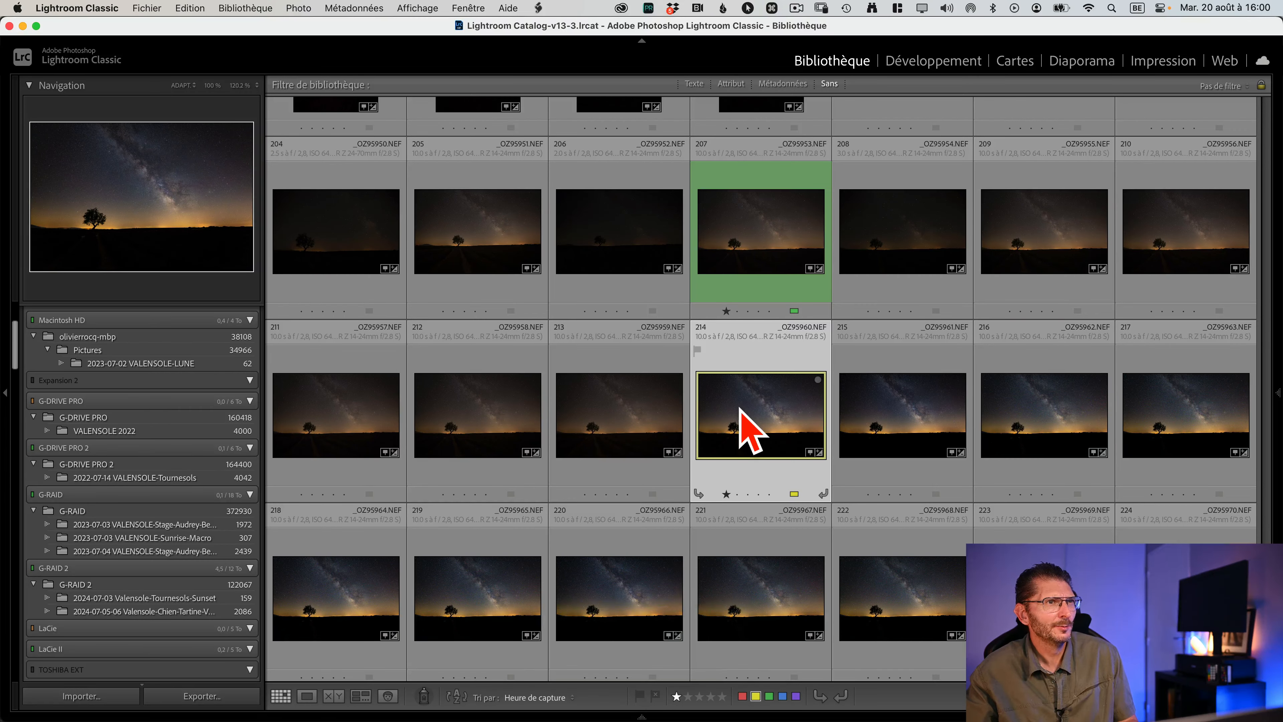
key(super+Tab)
click(771, 198)
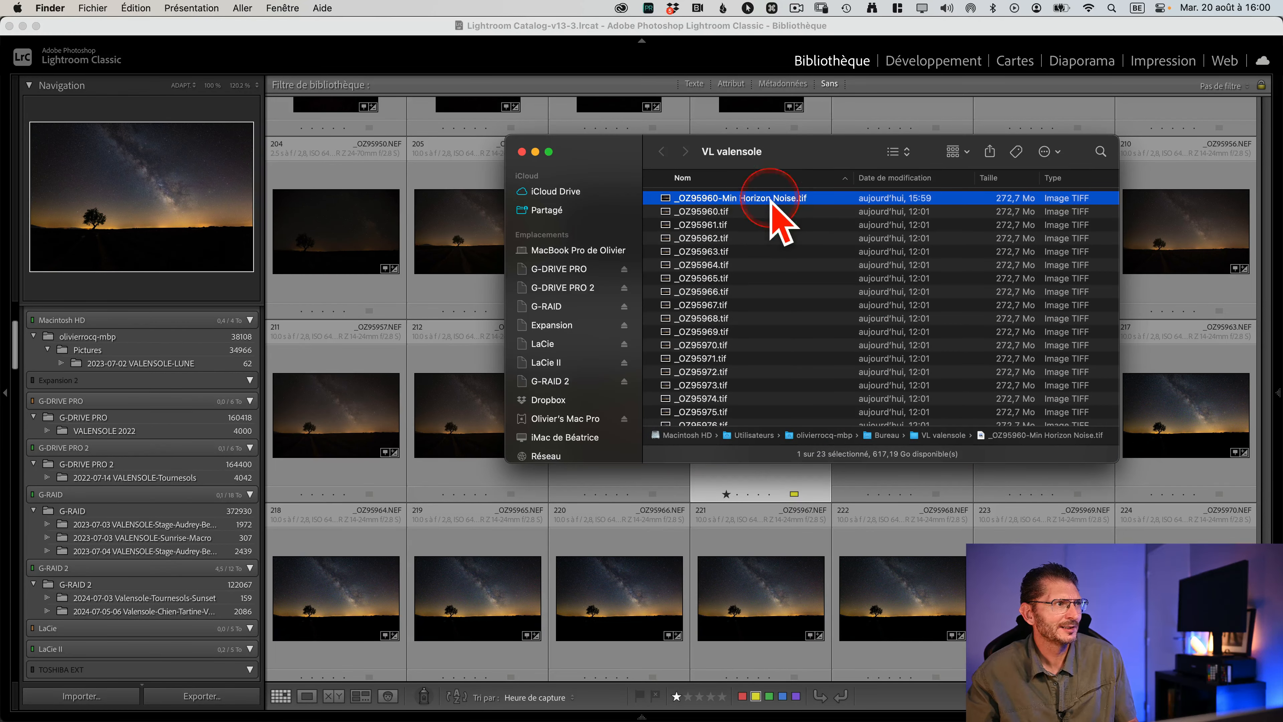
drag(770, 198, 460, 581)
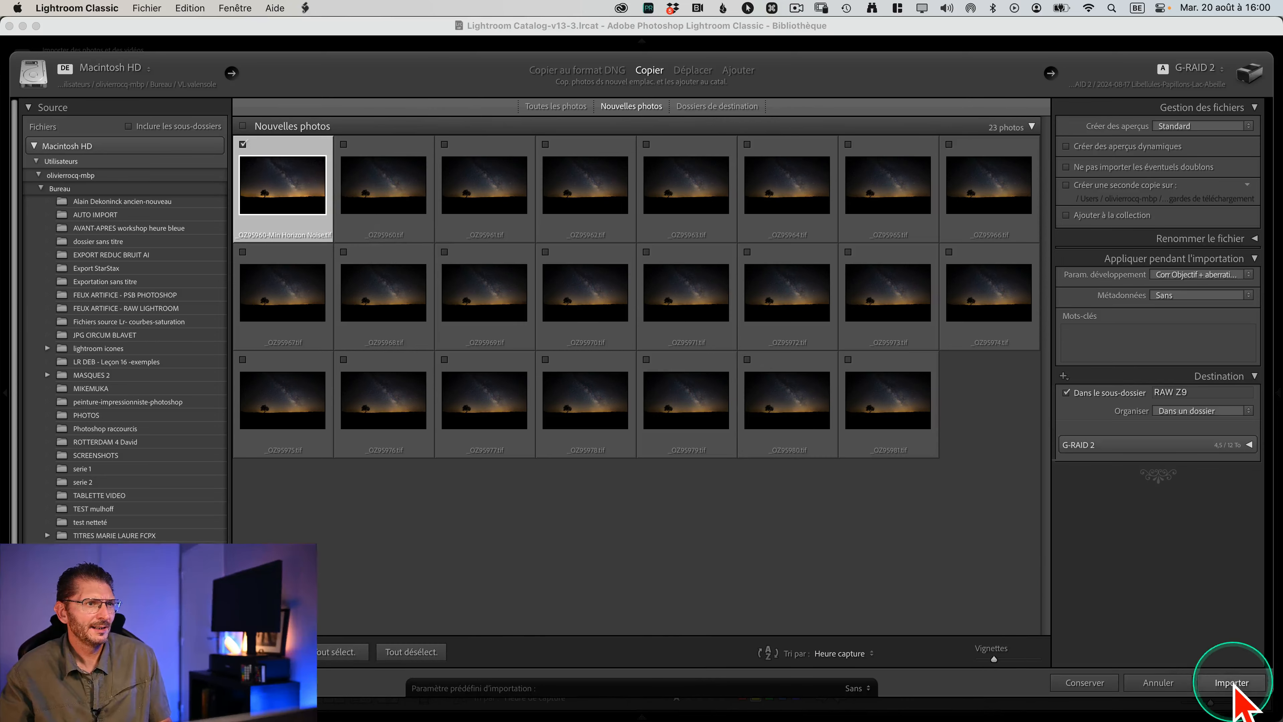
click(1233, 684)
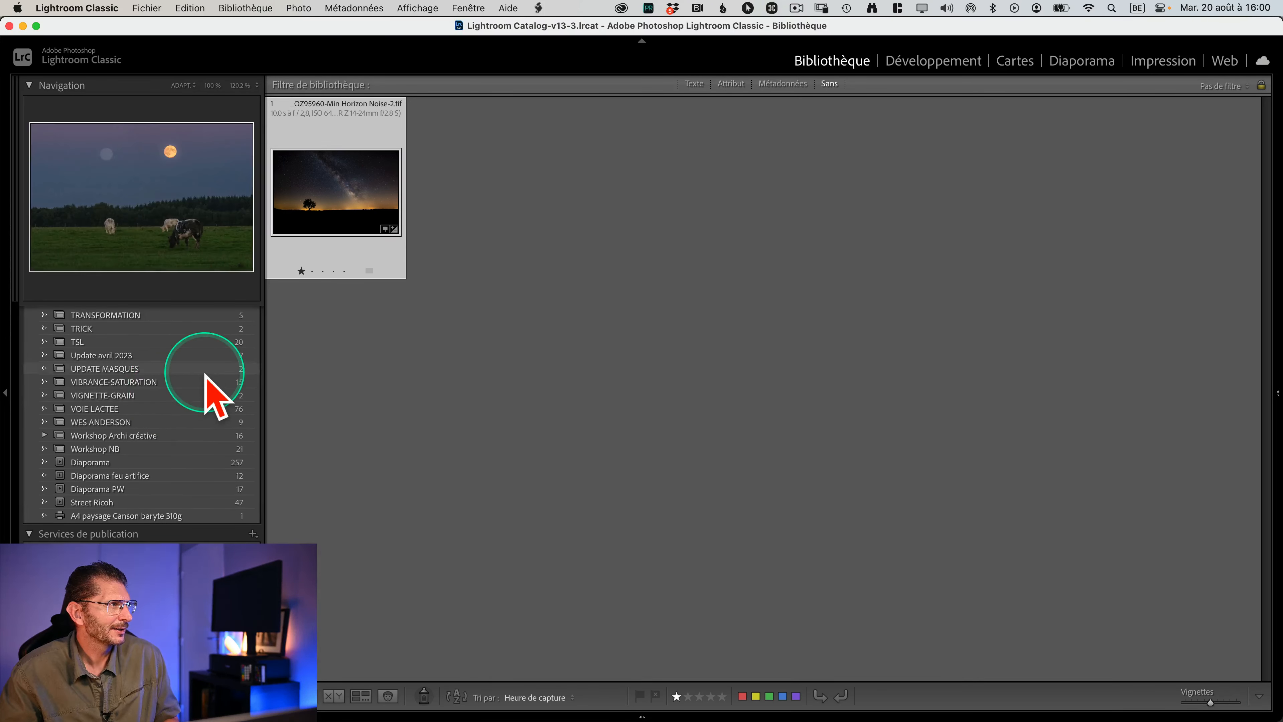
Move the imported composite TIFF to the VALENSOLE 2022 folder on G-DRIVE PRO and display that folder
scroll(172, 405, up, 15)
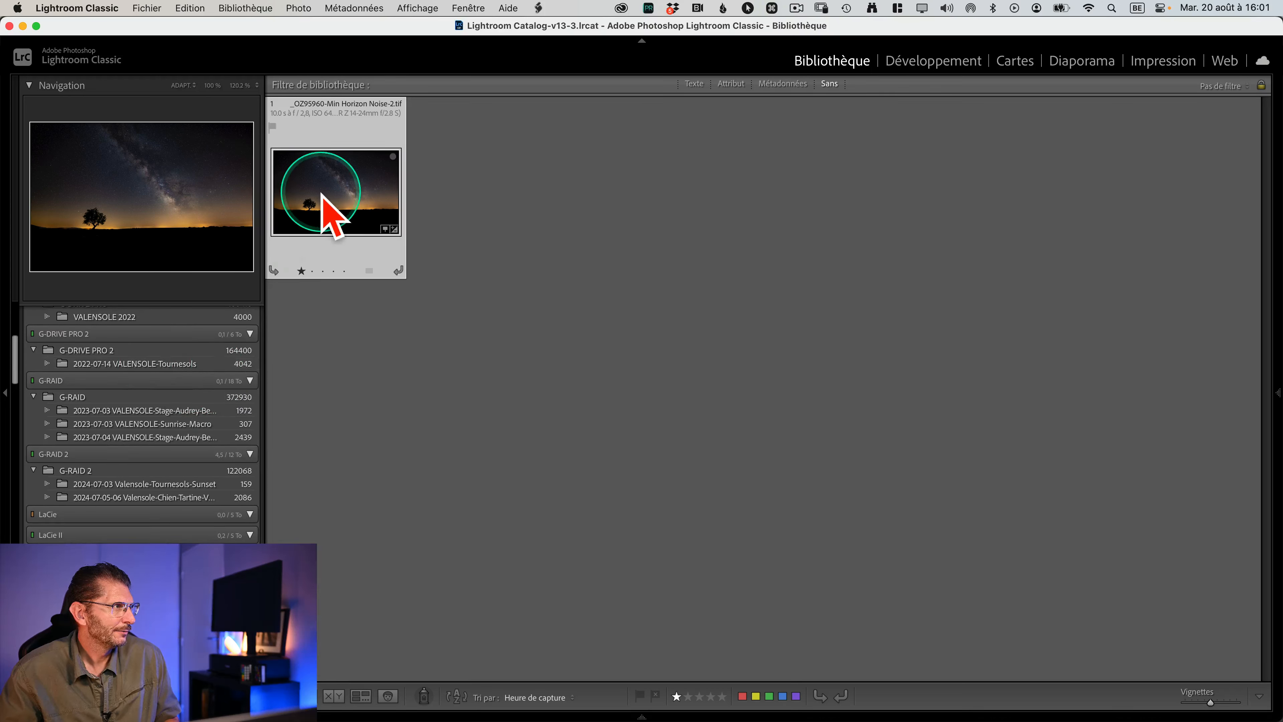
drag(324, 201, 136, 343)
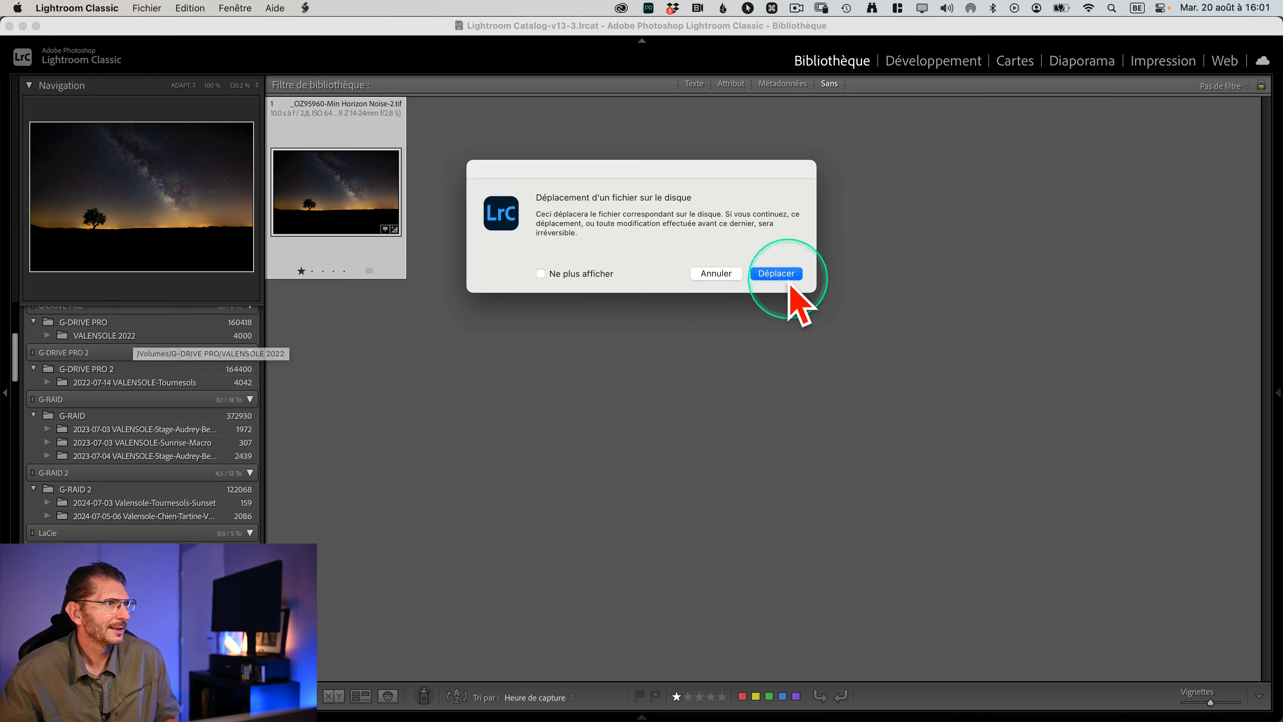
click(775, 273)
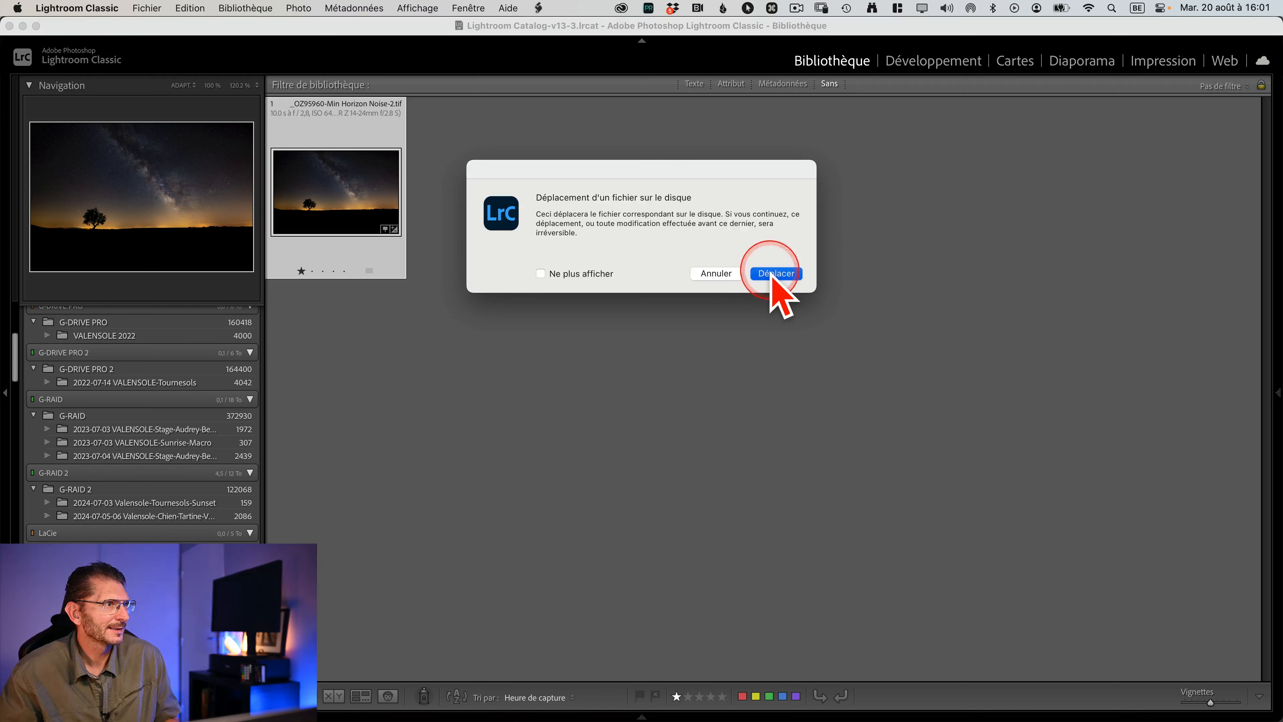
click(110, 335)
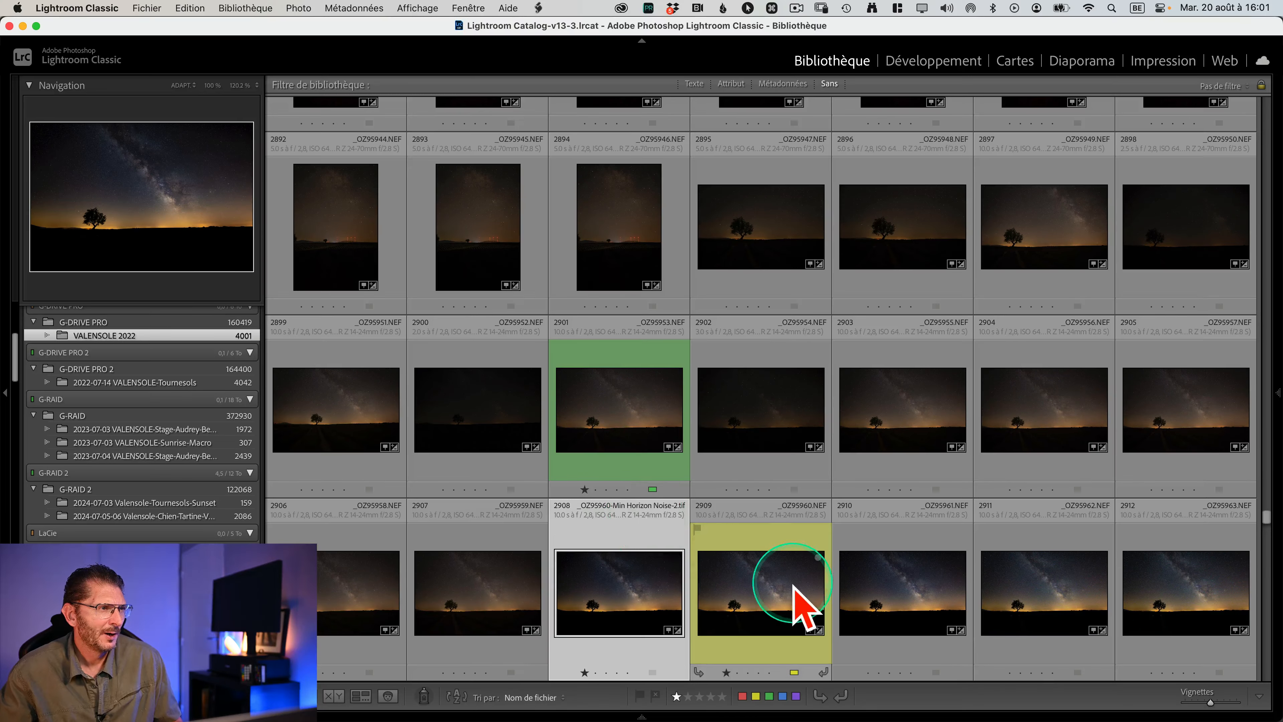
Open _OZ95960.NEF in Develop and apply AI noise reduction with a Quantité of 50, stacking the new DNG with the original
click(857, 640)
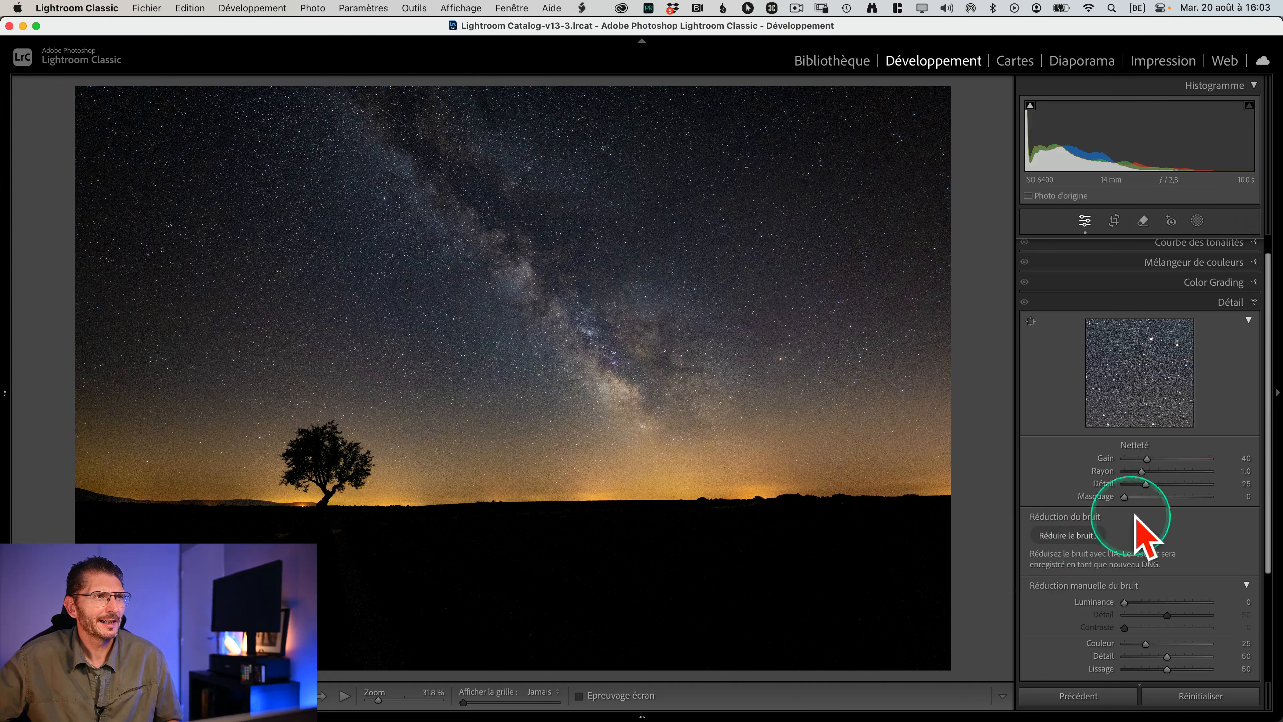
click(1207, 304)
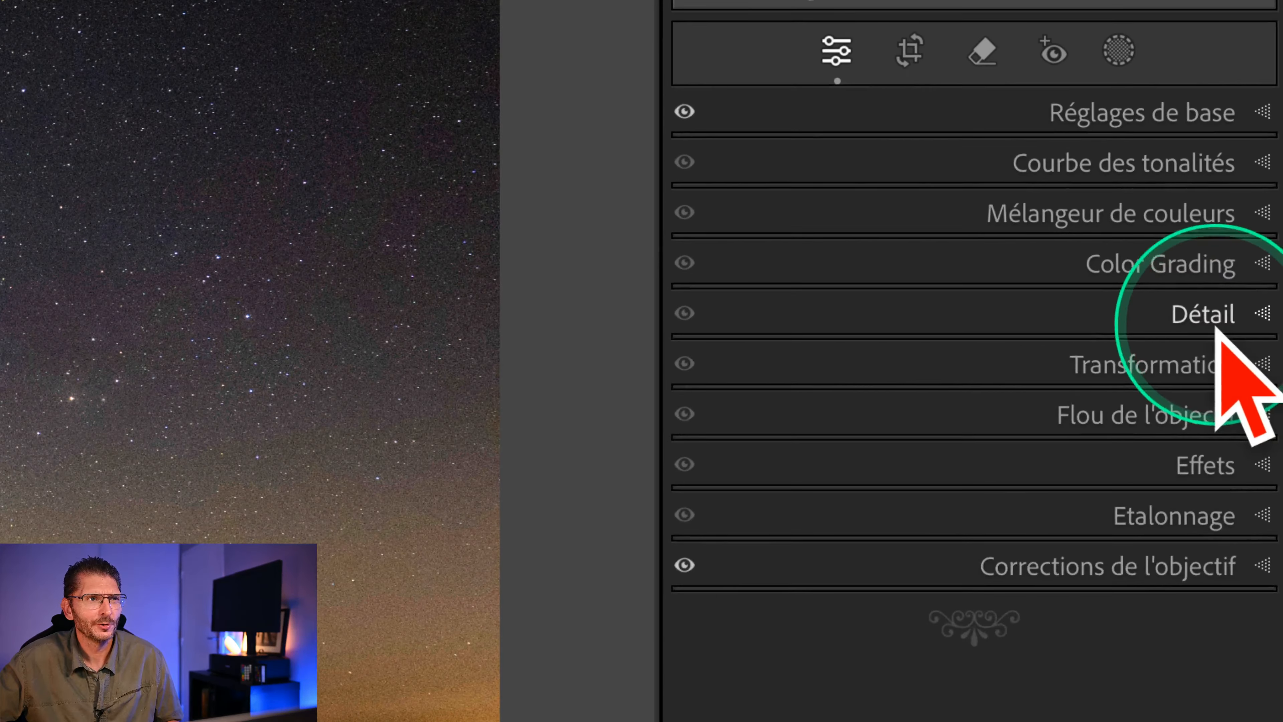
click(1235, 331)
key(ctrl)
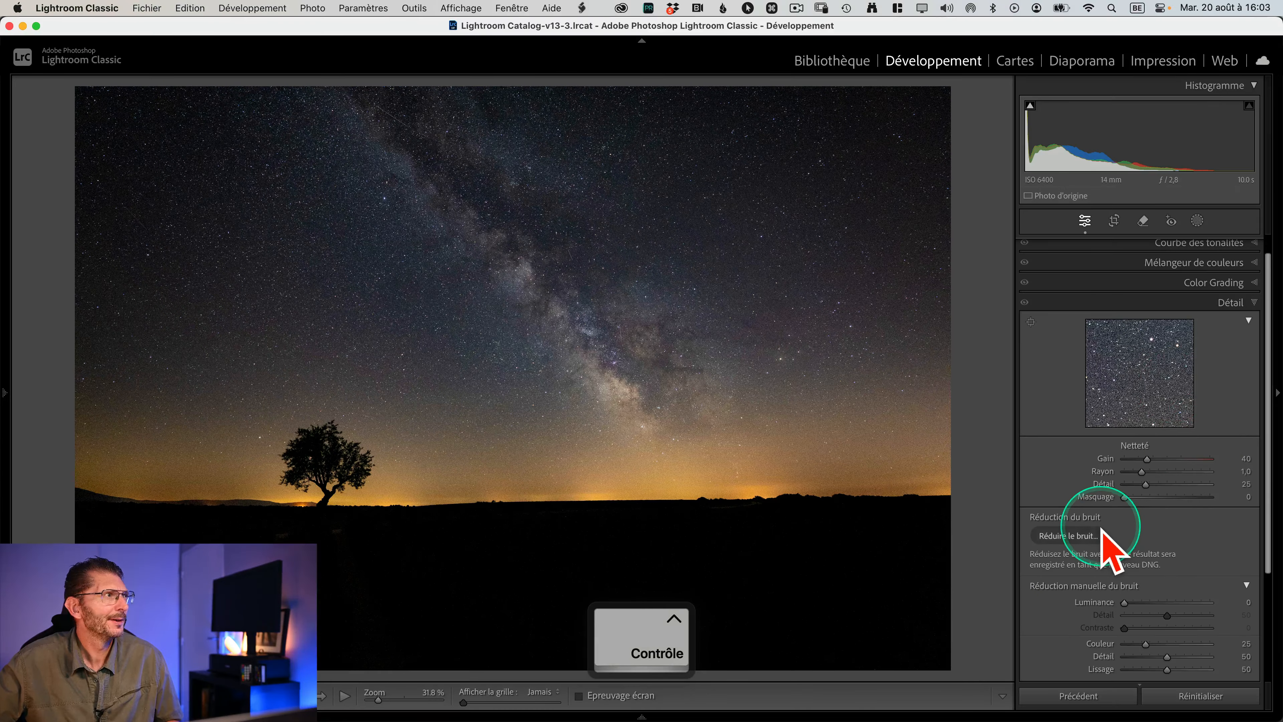
key(i)
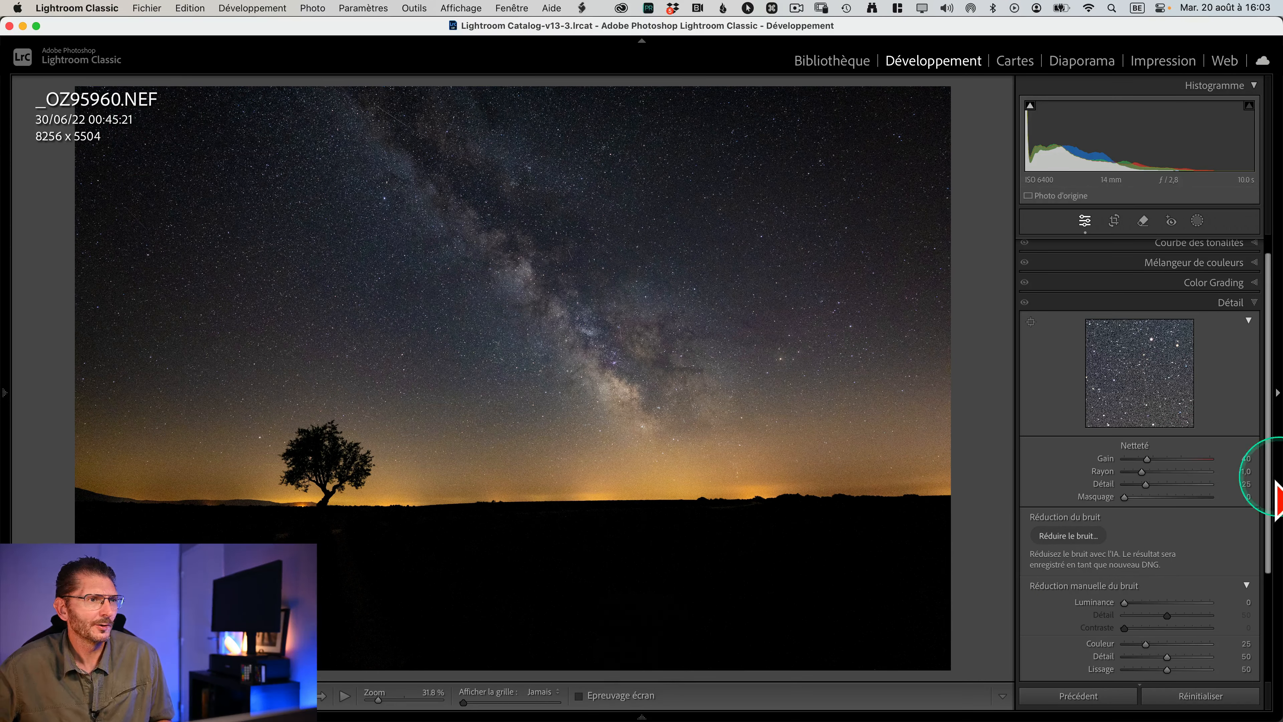
click(1067, 536)
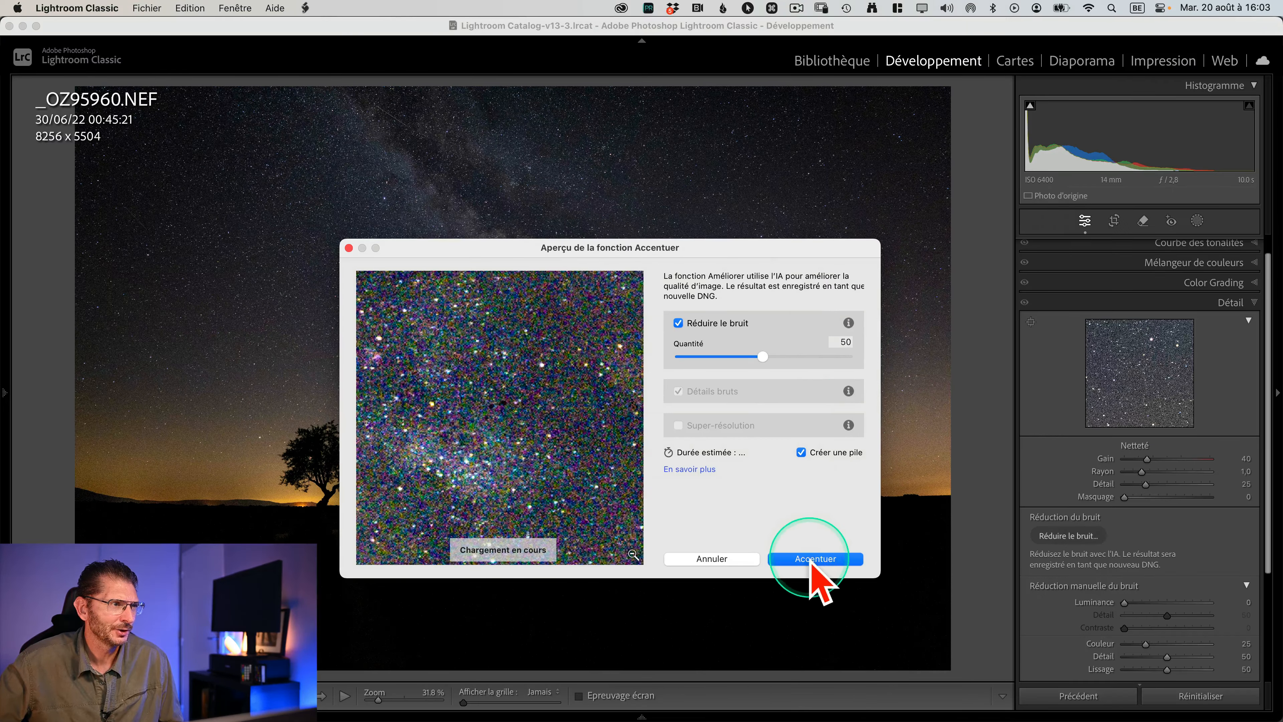
click(815, 559)
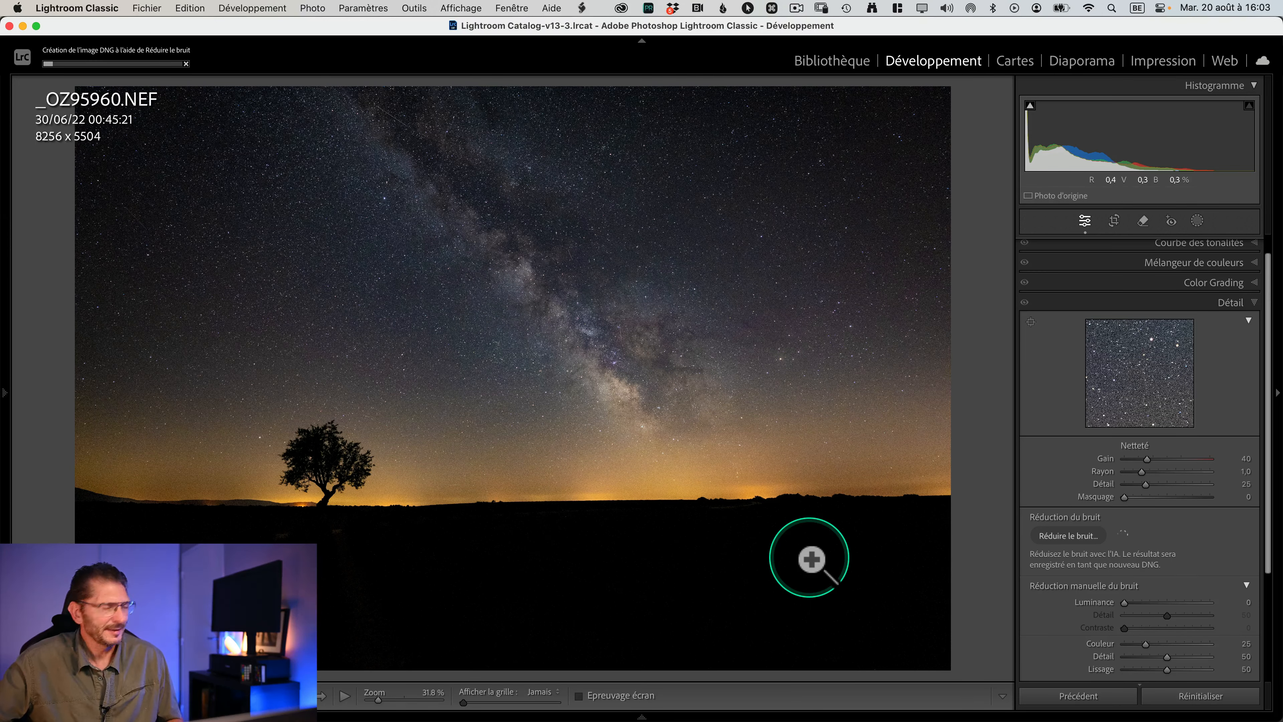
Return to the Library grid, send _OZ95960.NEF to DxO PureRAW 4 with preview, and enable automatic preview updates
key(g)
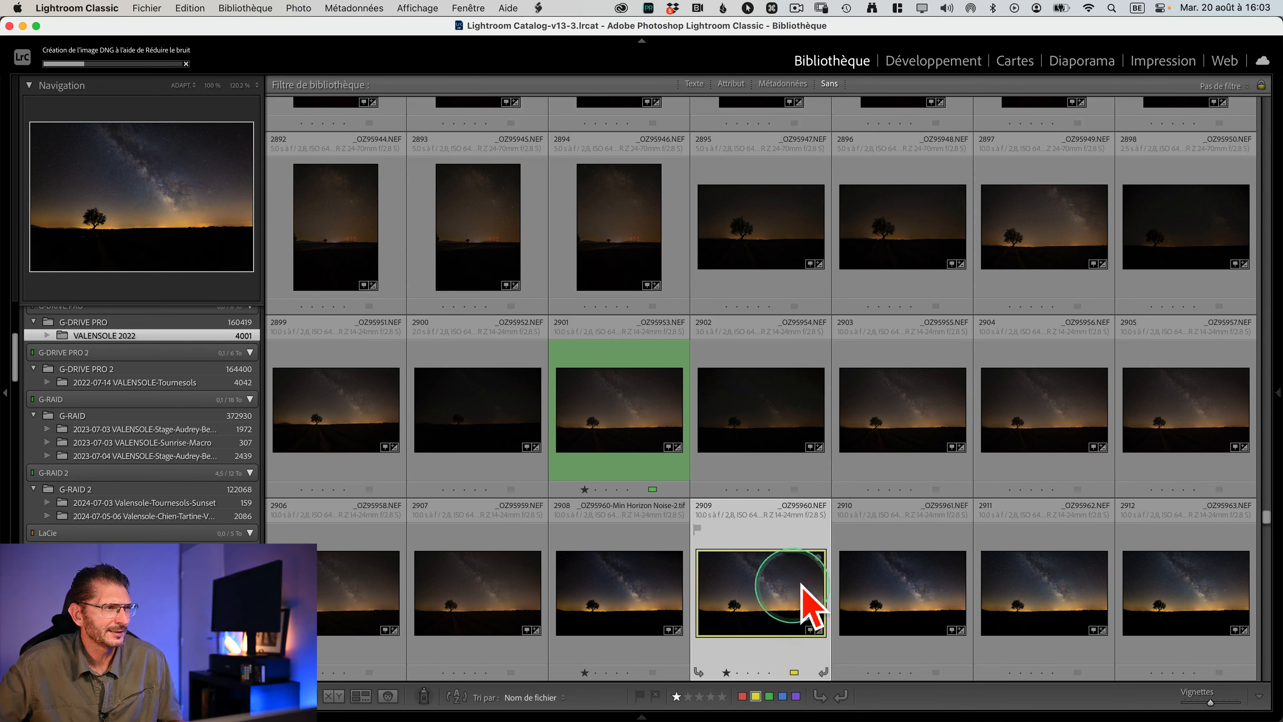
click(149, 8)
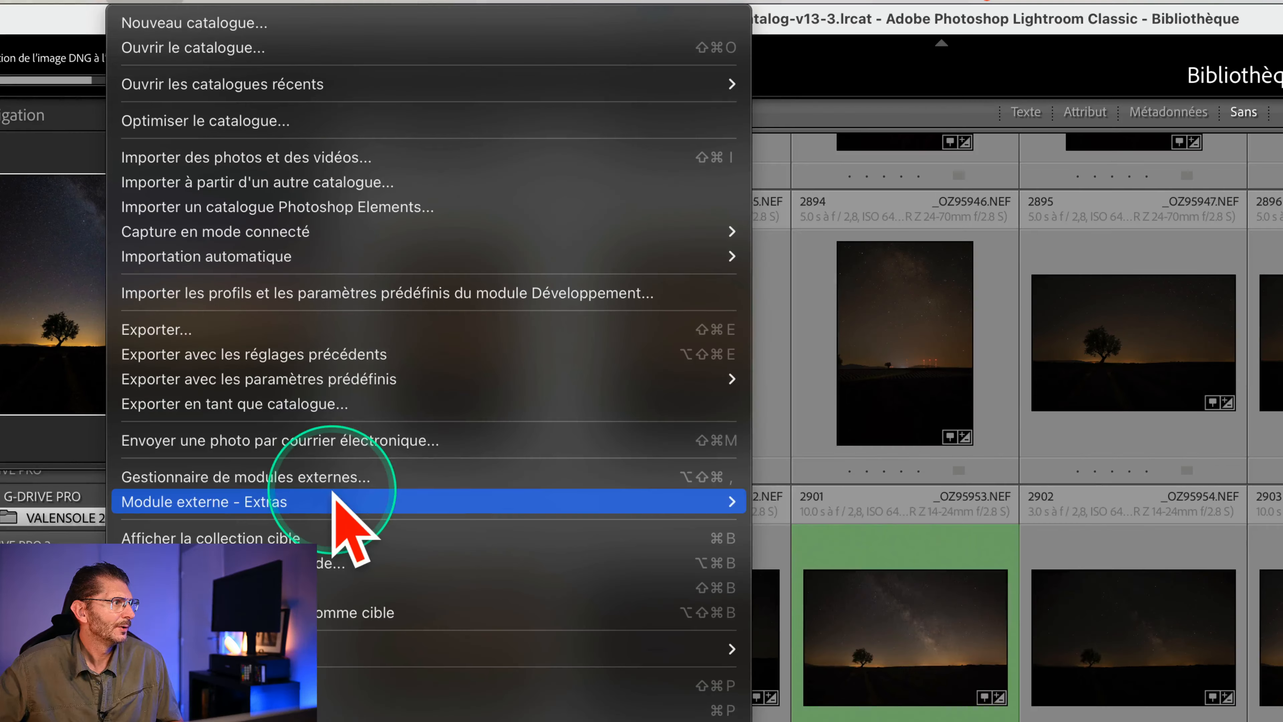
mouse_move(276, 327)
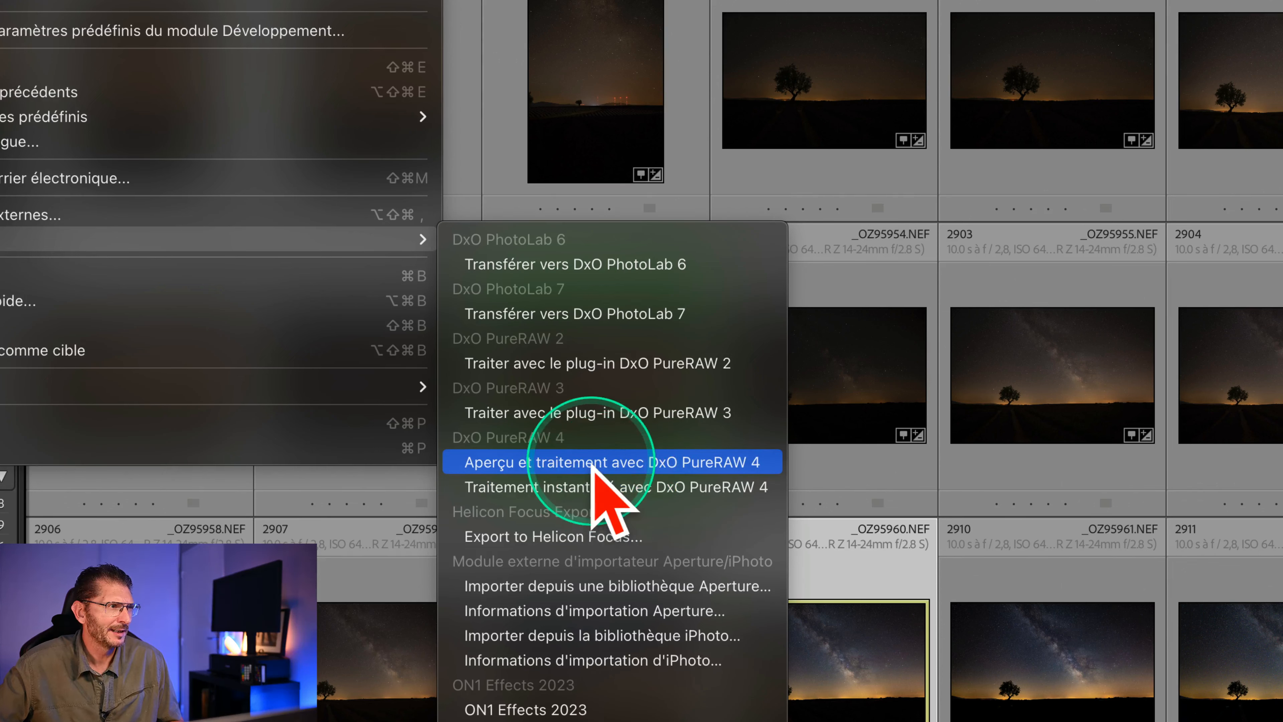
click(614, 463)
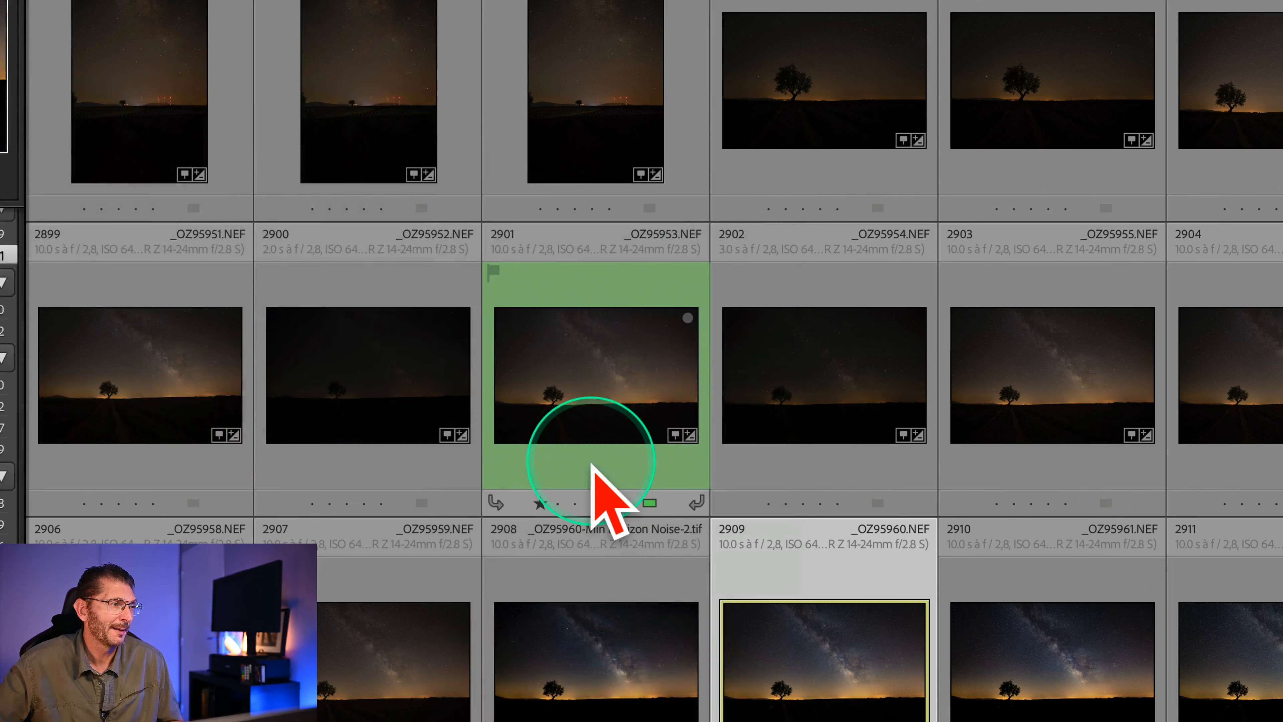
key(ctrl)
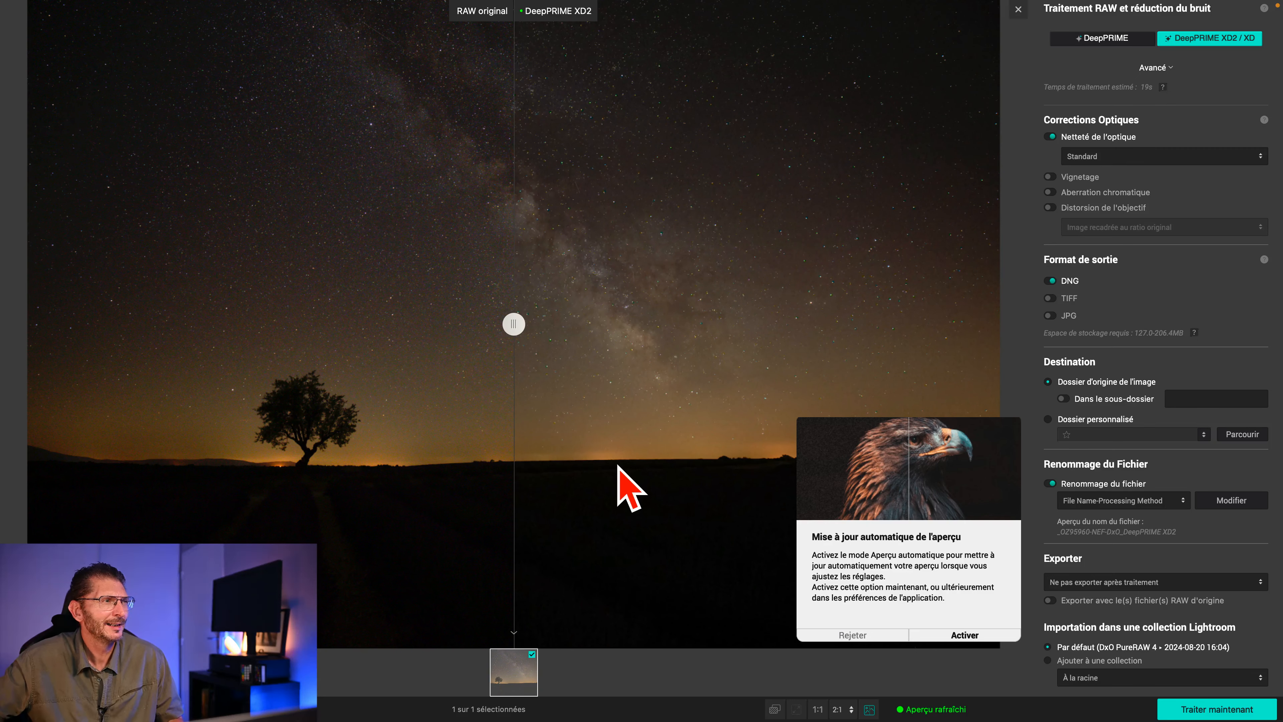
click(649, 379)
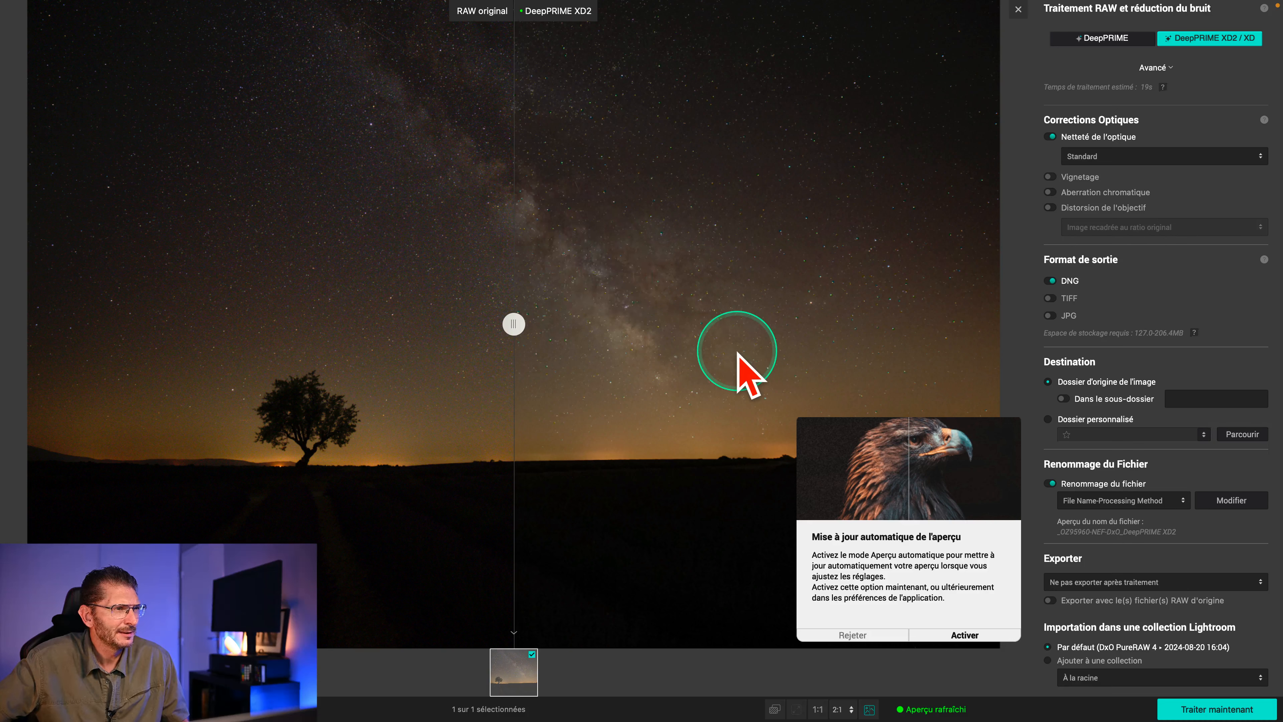
click(959, 627)
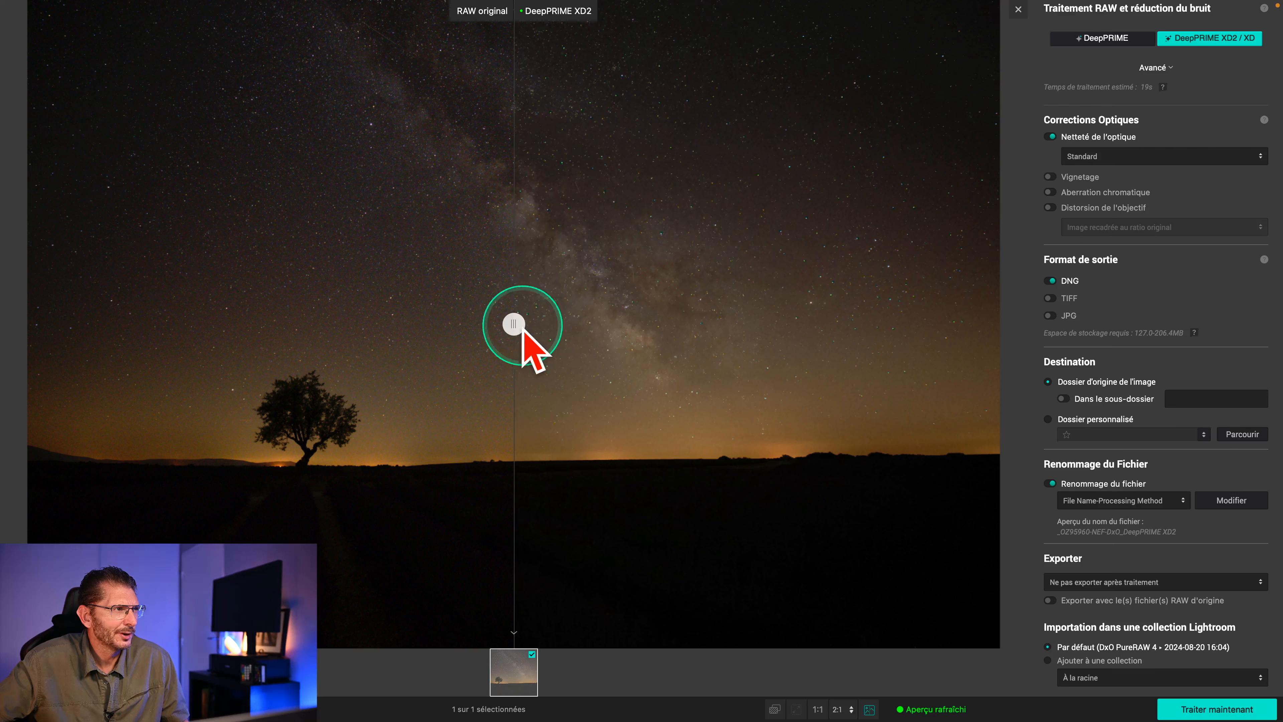
Compare the original RAW with the DeepPRIME XD2 preview, viewing the starry sky at 1:1
drag(515, 325, 583, 415)
key(ctrl)
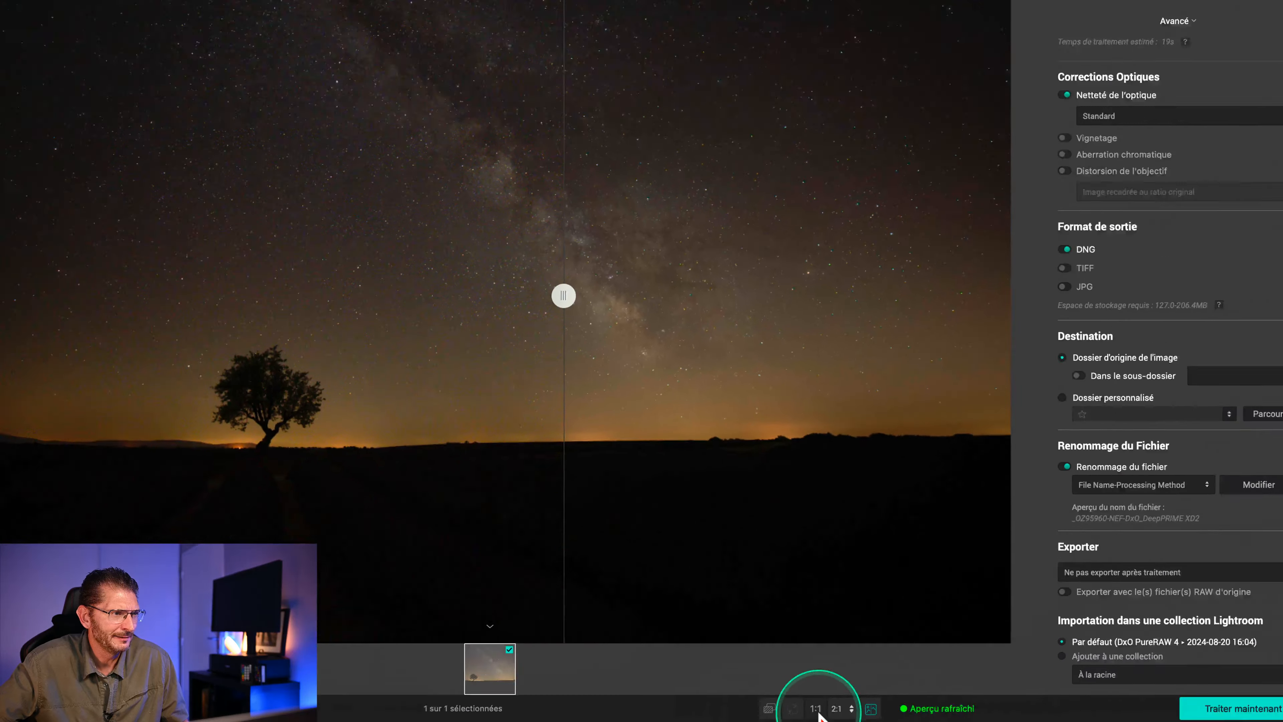
click(816, 708)
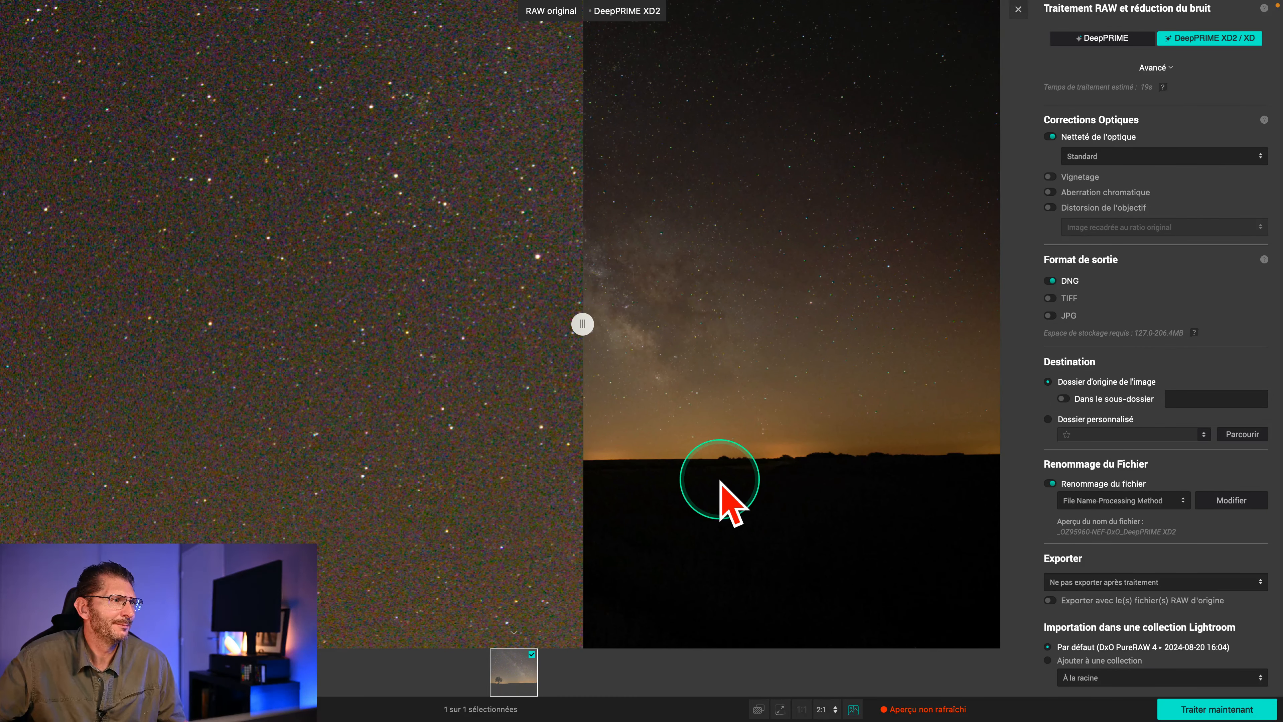
drag(582, 326, 219, 373)
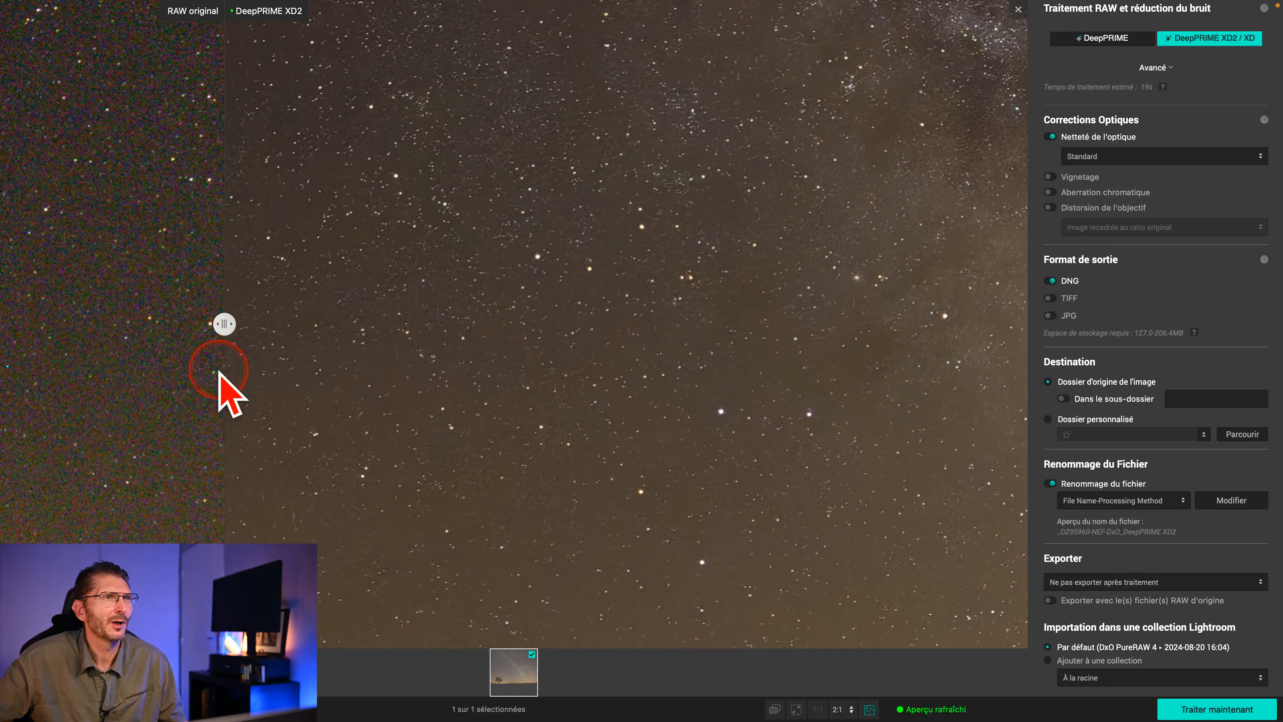
Reveal the advanced DeepPRIME XD2 settings, compare the sky's noise with the original again, and review the output options
click(1162, 68)
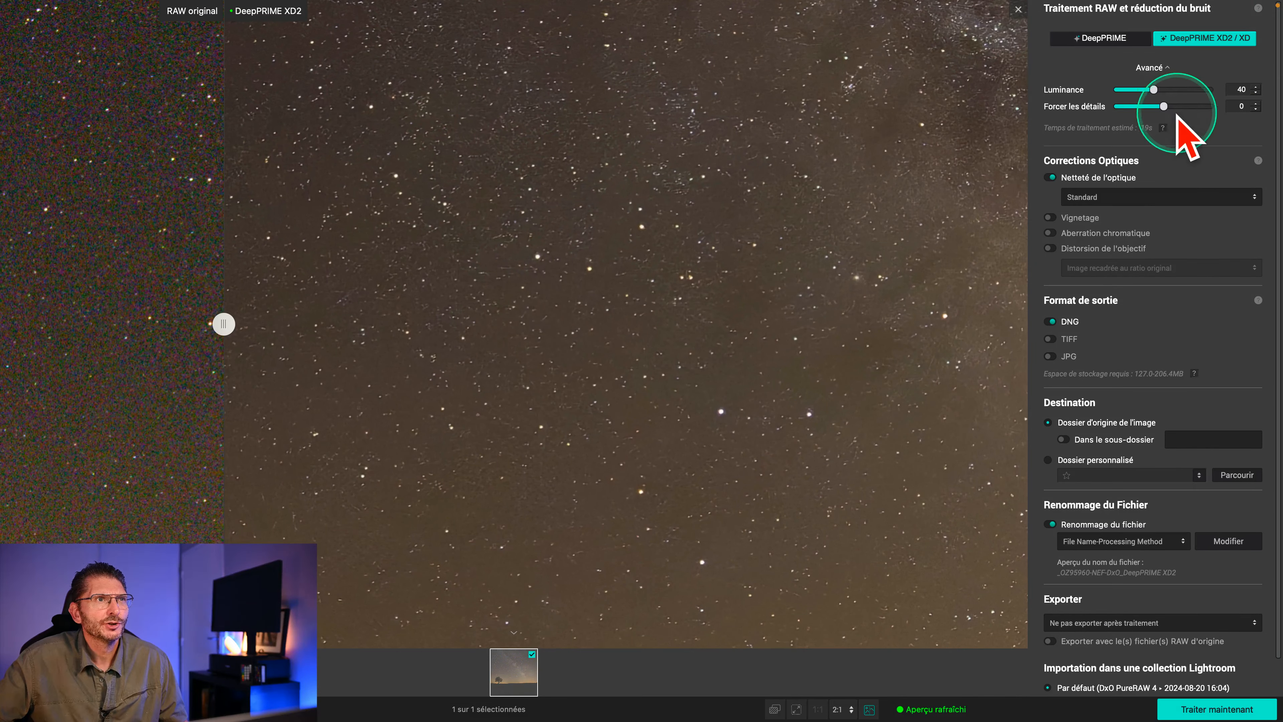
key(ctrl)
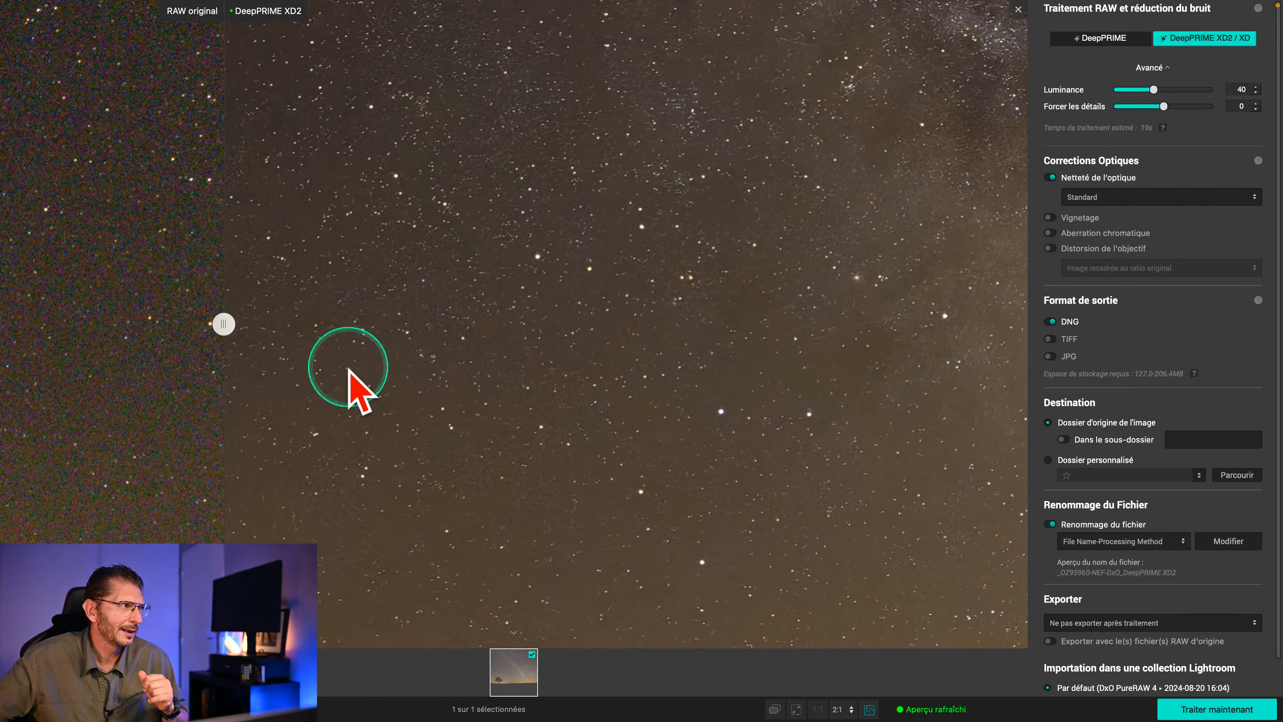
drag(223, 329, 436, 381)
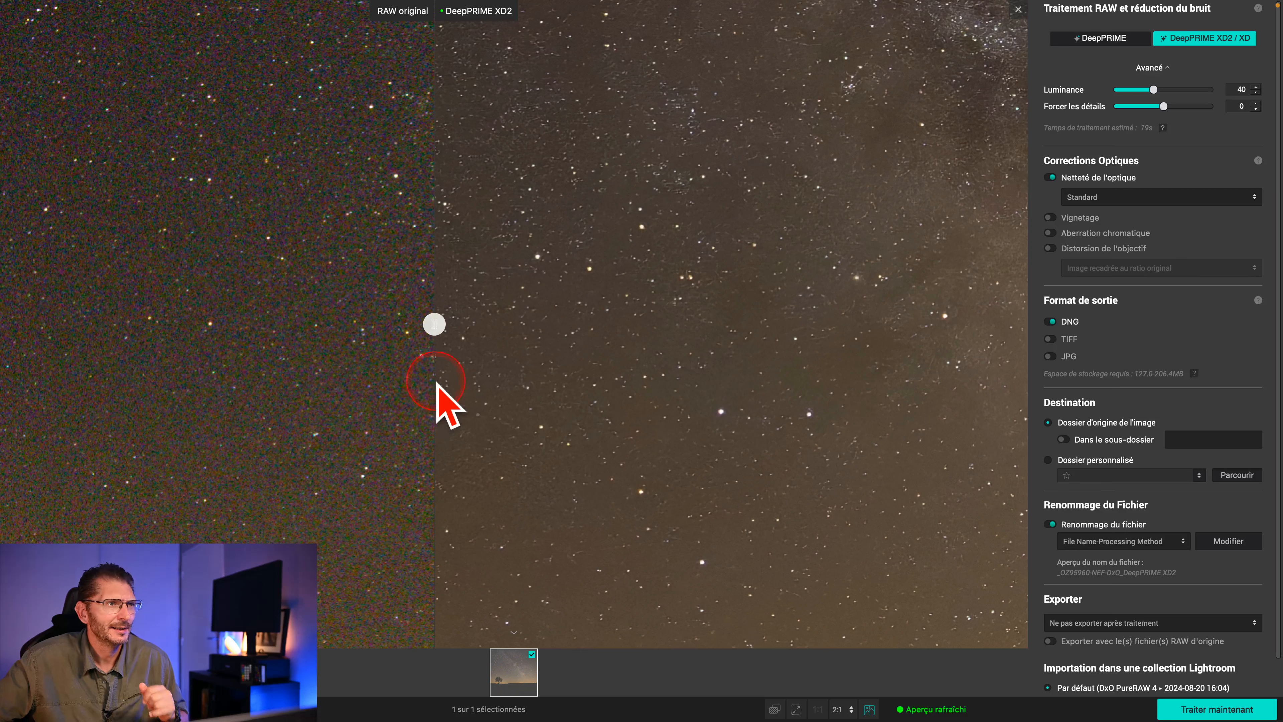
scroll(1212, 357, down, 2)
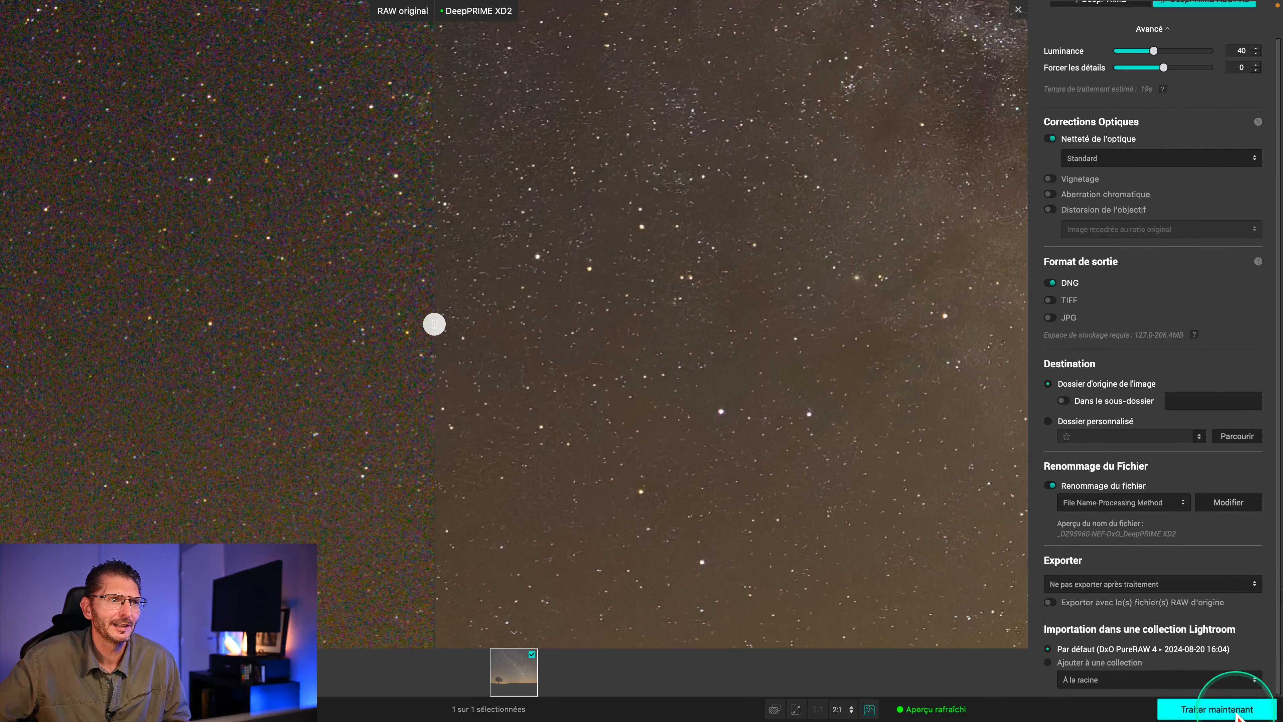
scroll(1220, 709, up, 5)
scroll(1199, 710, down, 5)
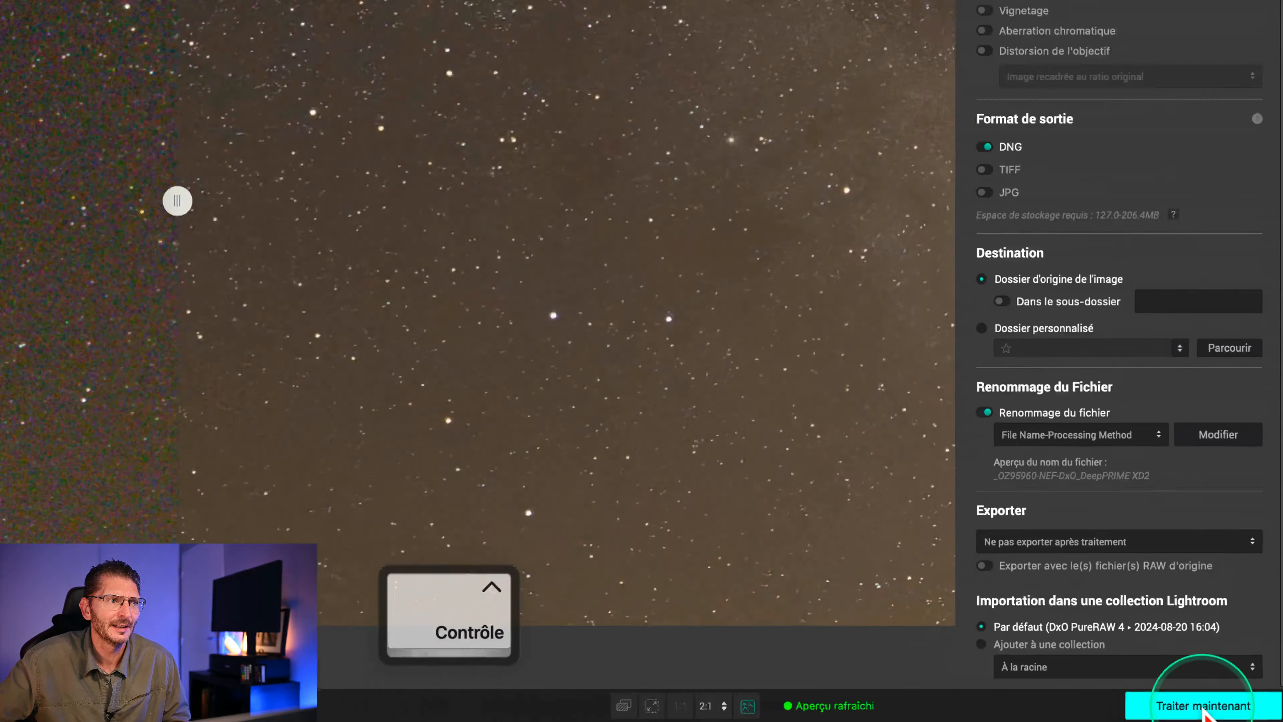
Process _OZ95960.NEF with DeepPRIME XD2 to a DNG and locate the imported result in its Lightroom library folder
click(1200, 708)
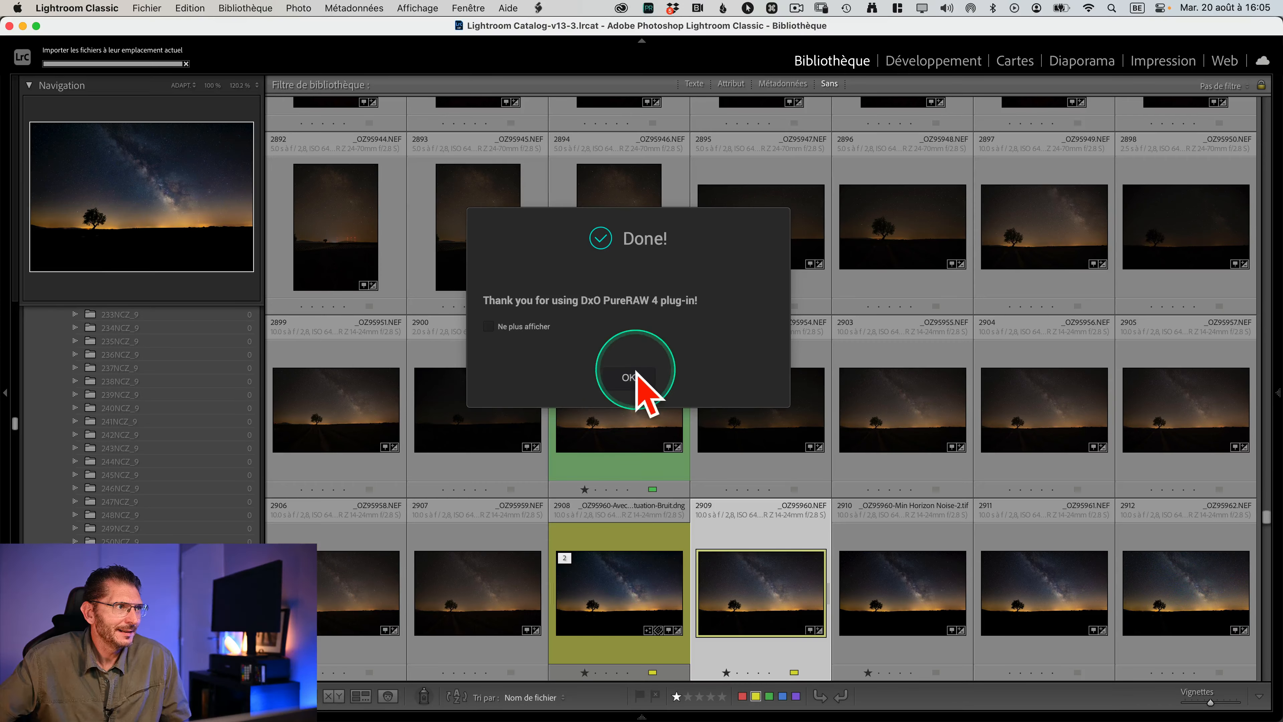
click(639, 380)
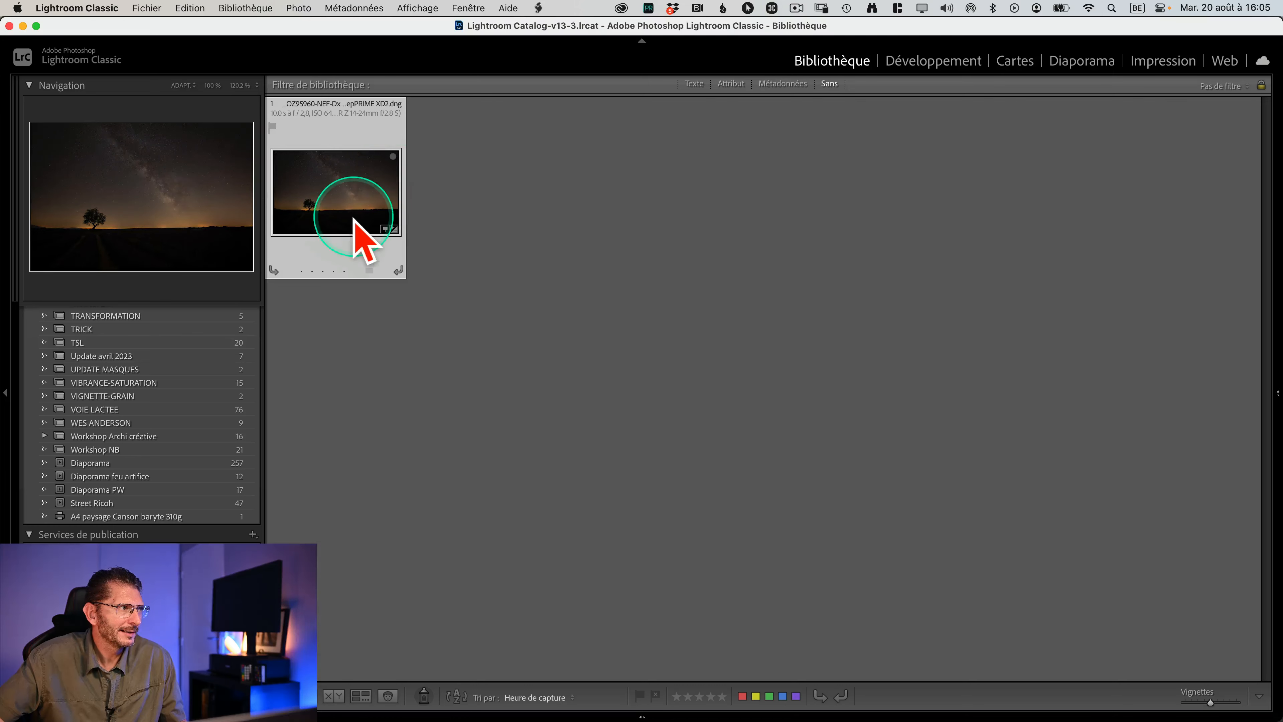
right_click(337, 202)
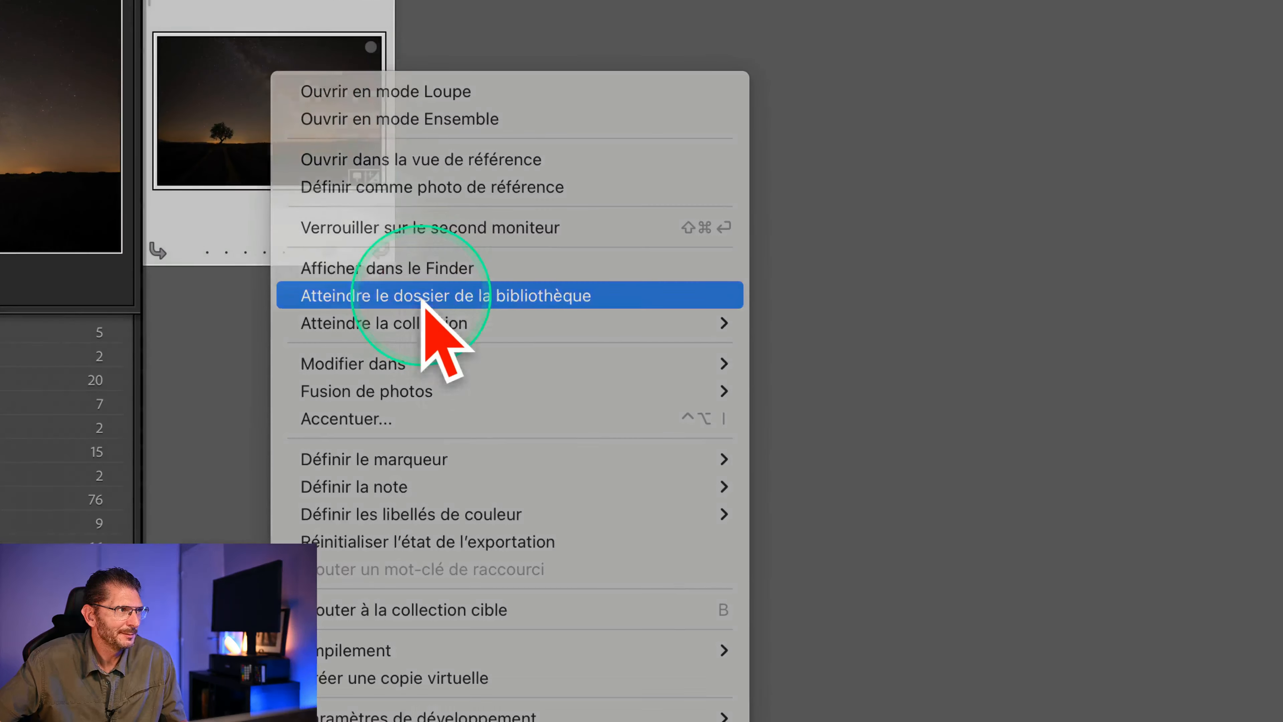
click(422, 302)
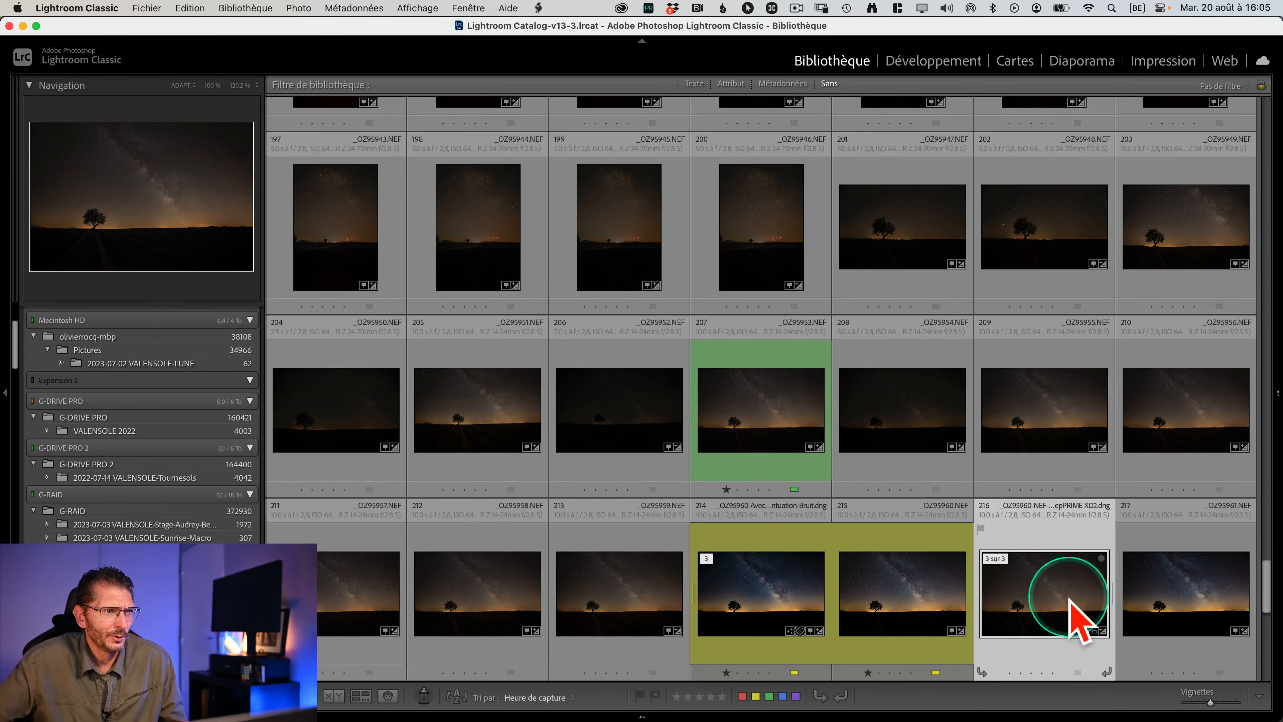
Compare _OZ95960.NEF with its DeepPRIME XD2 DNG at full-image size, then return to the grid
double_click(927, 614)
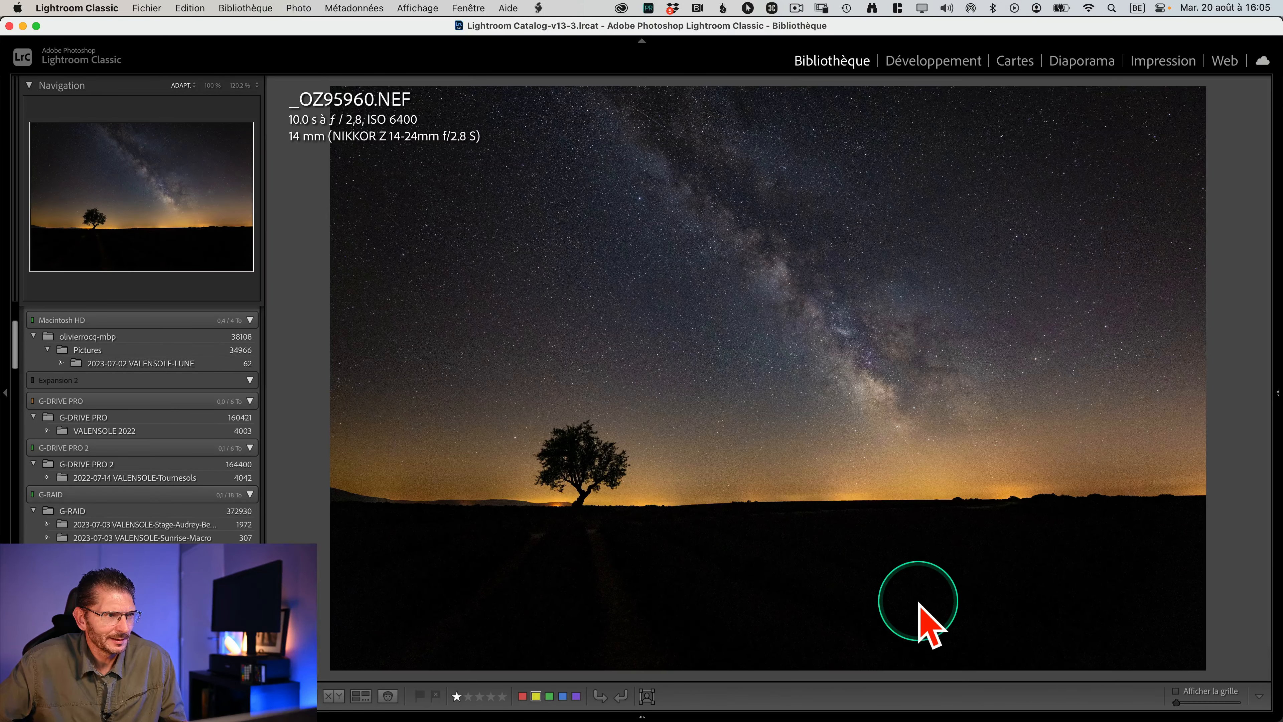
key(Right)
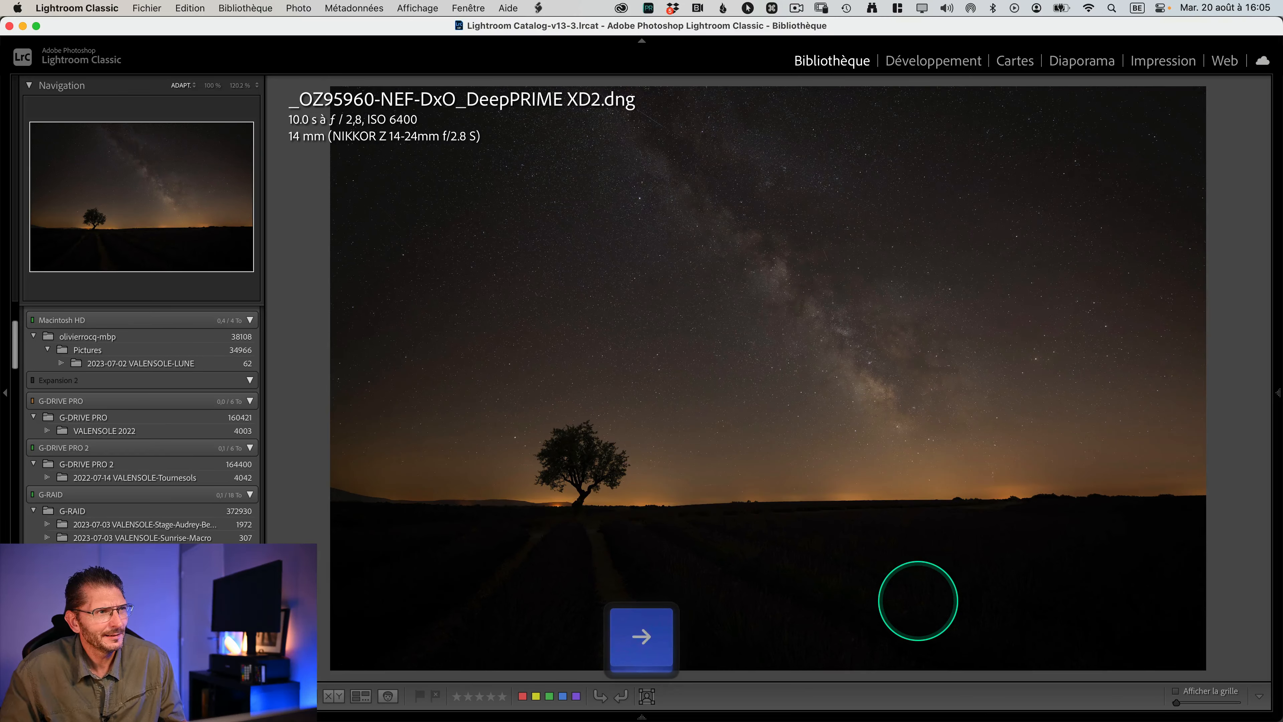
key(Left)
key(Right)
key(Left)
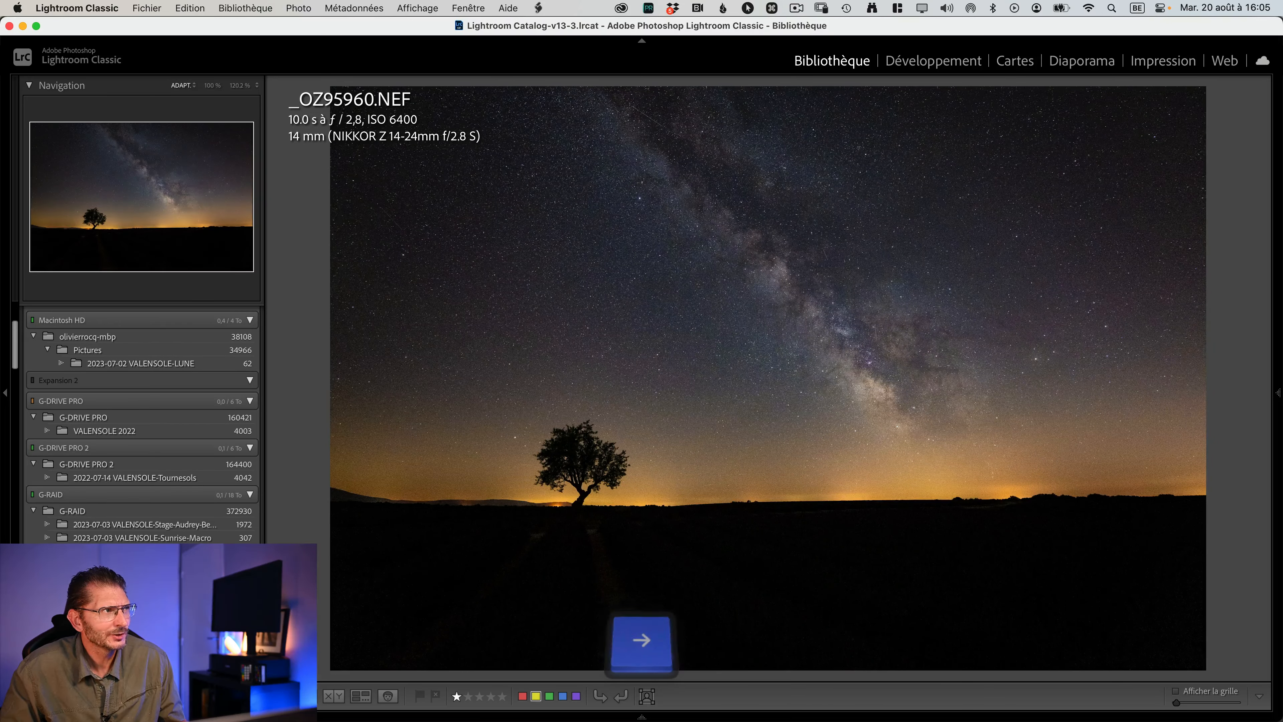
key(Right)
key(g)
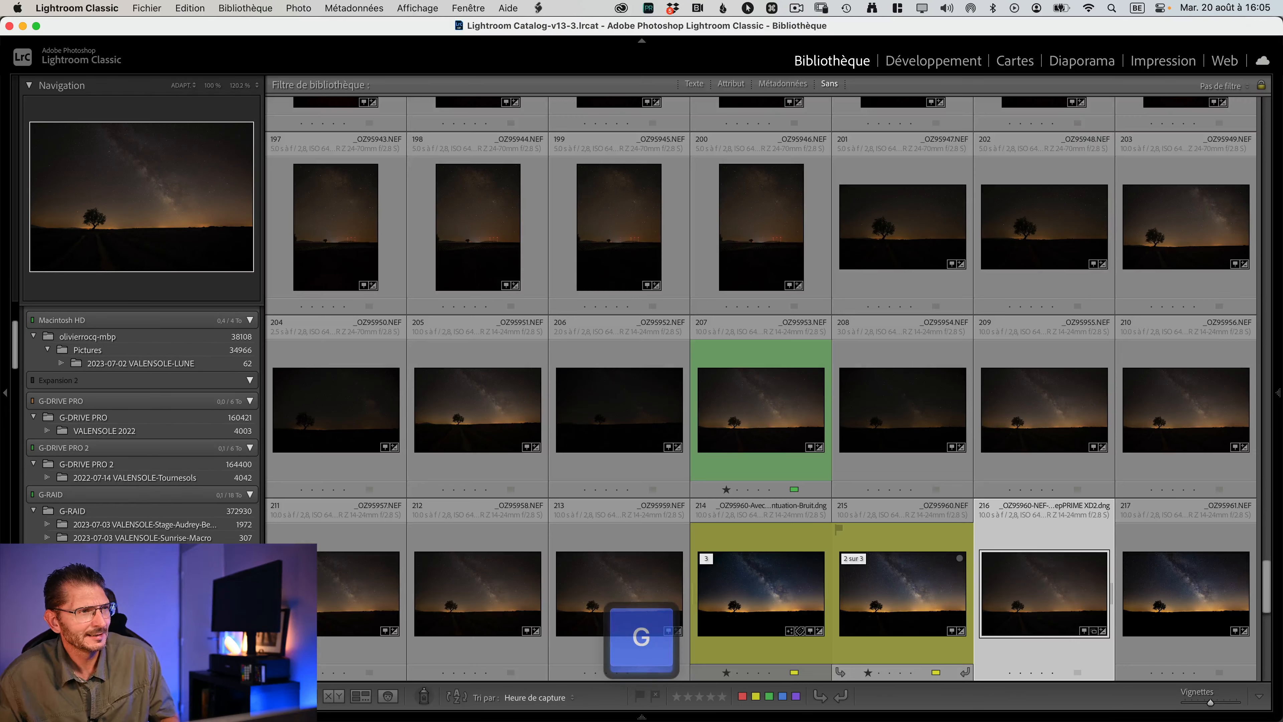
Send _OZ95960.NEF to Topaz DeNoise AI as a 16-bit ProPhoto RVB TIFF copy with the Lightroom corrections applied
click(920, 598)
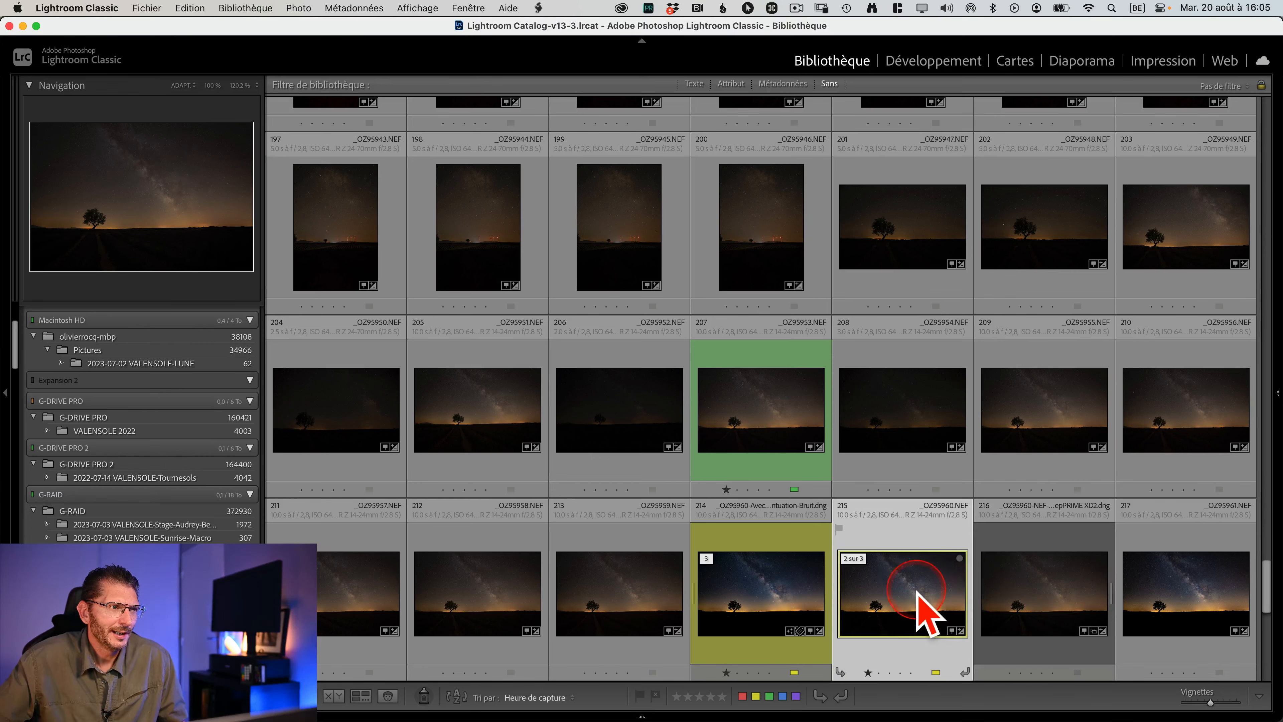
key(ctrl)
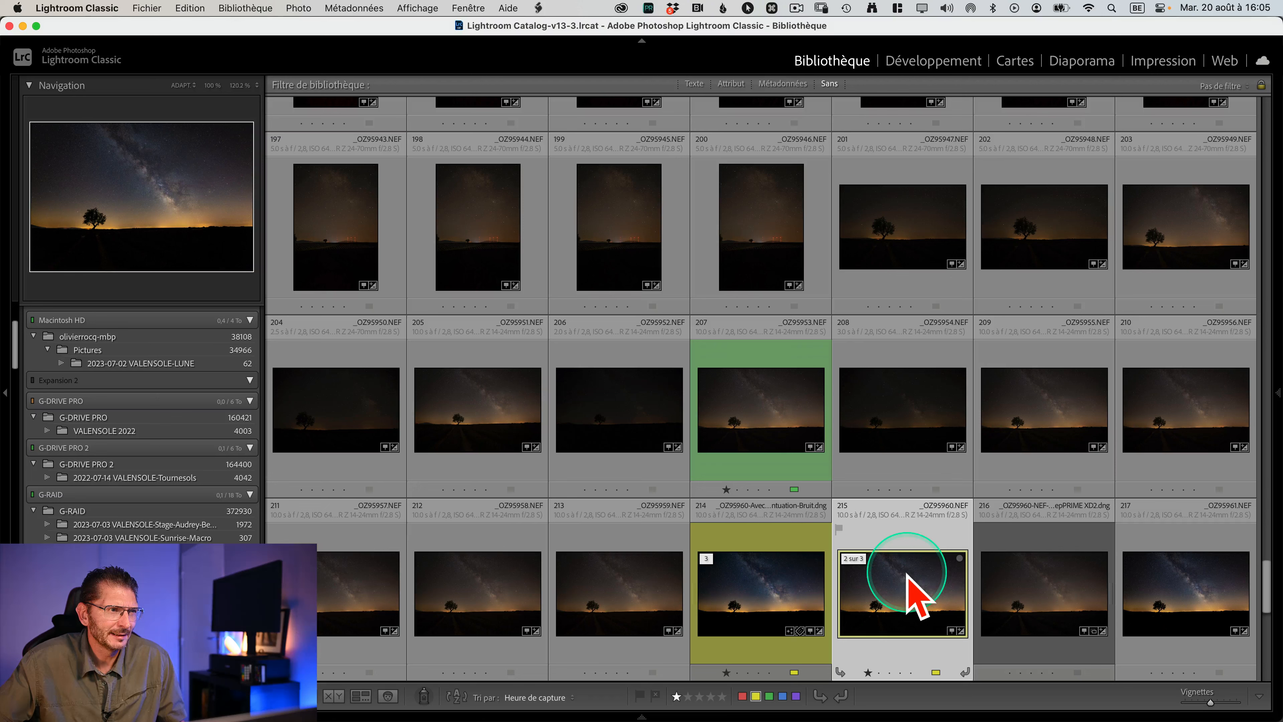
ctrl+click(896, 571)
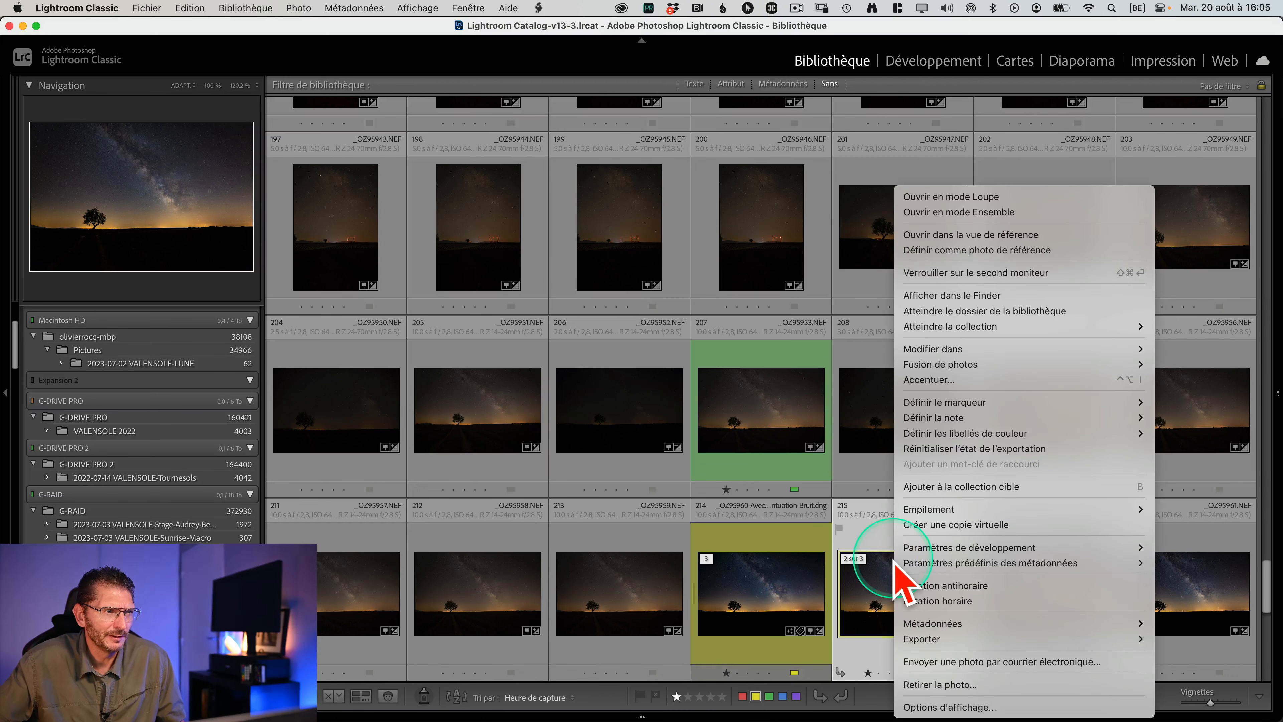
click(953, 350)
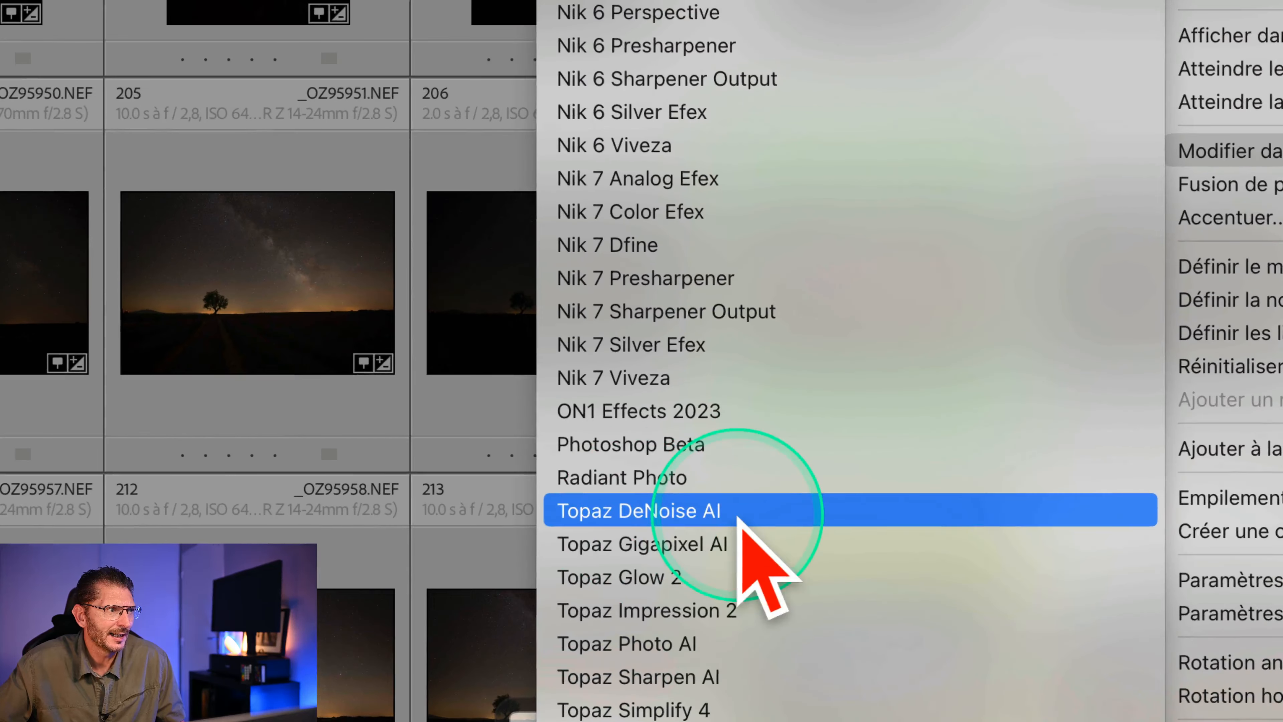
click(739, 518)
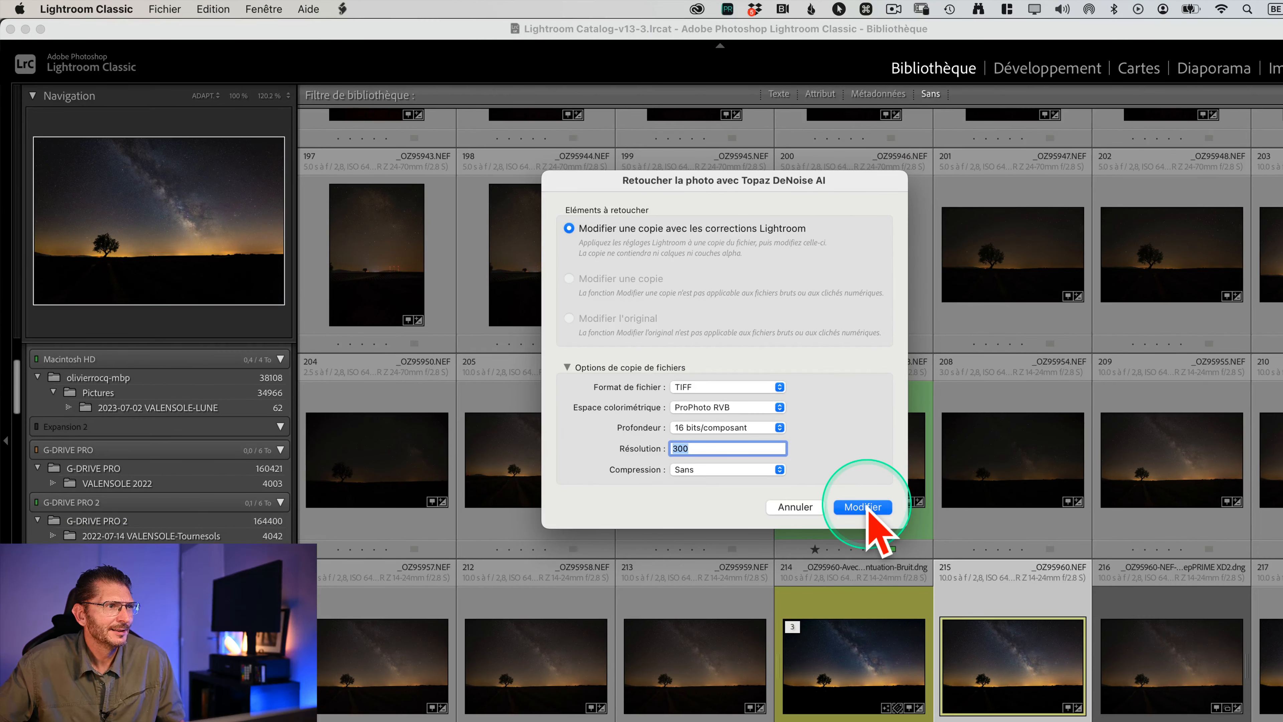
click(862, 506)
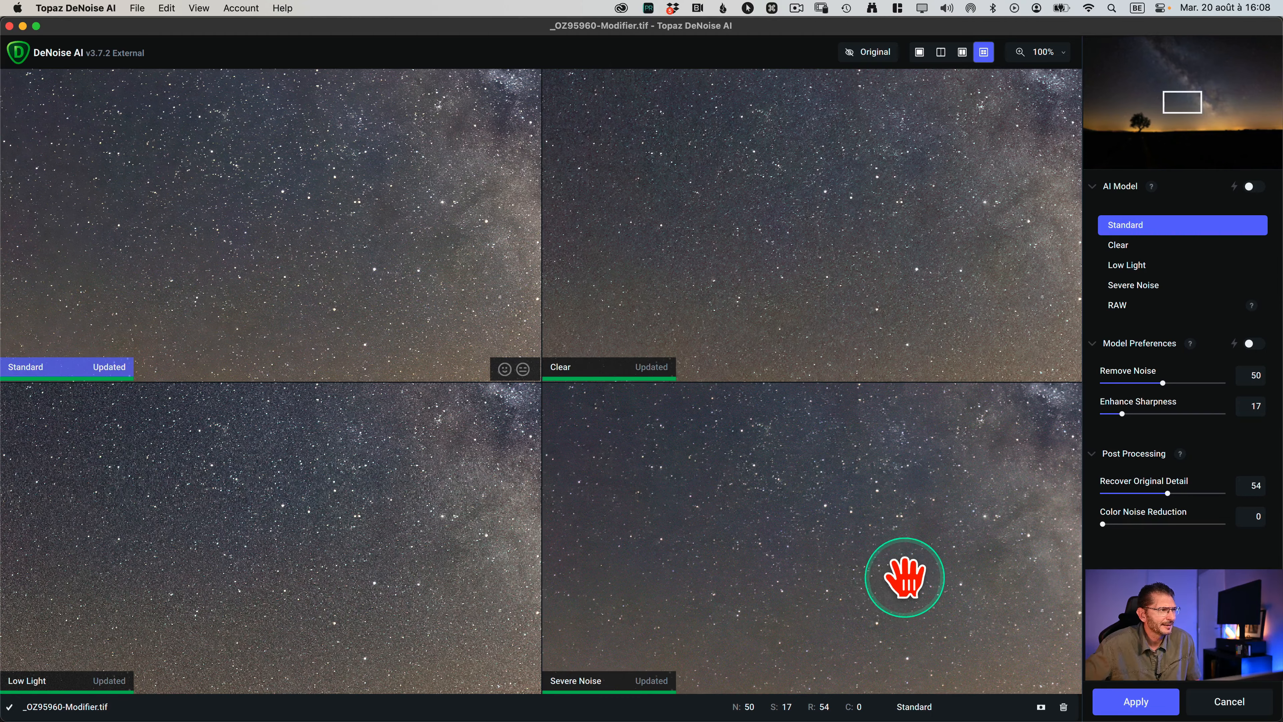
Compare the Standard, Clear, Low Light and Severe Noise previews over the Milky Way core
drag(915, 576, 658, 521)
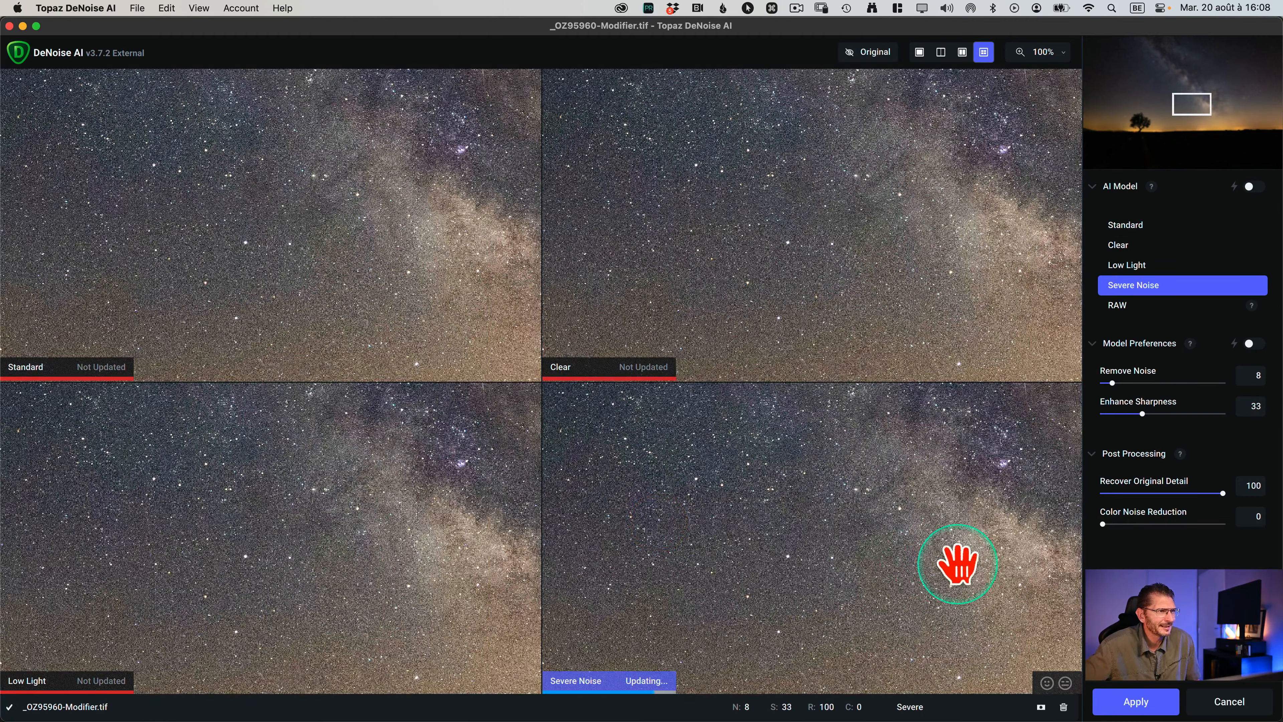
drag(987, 570, 645, 524)
drag(936, 544, 730, 522)
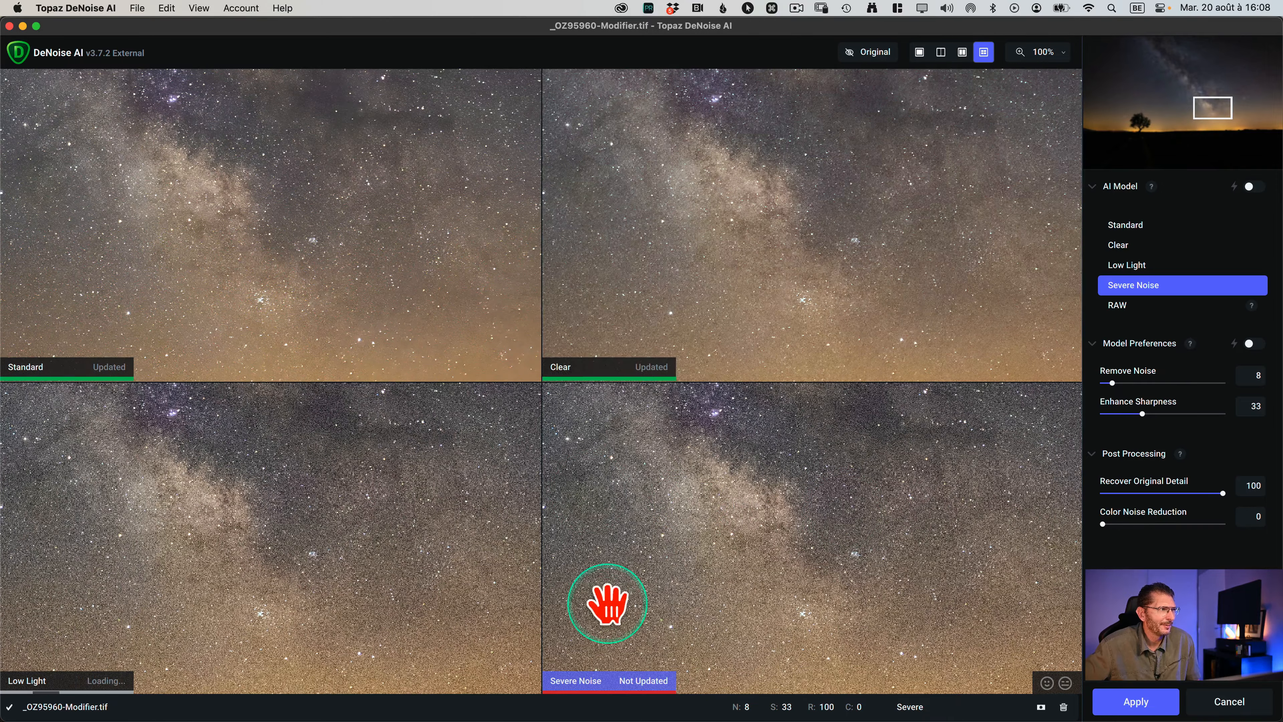
key(ctrl)
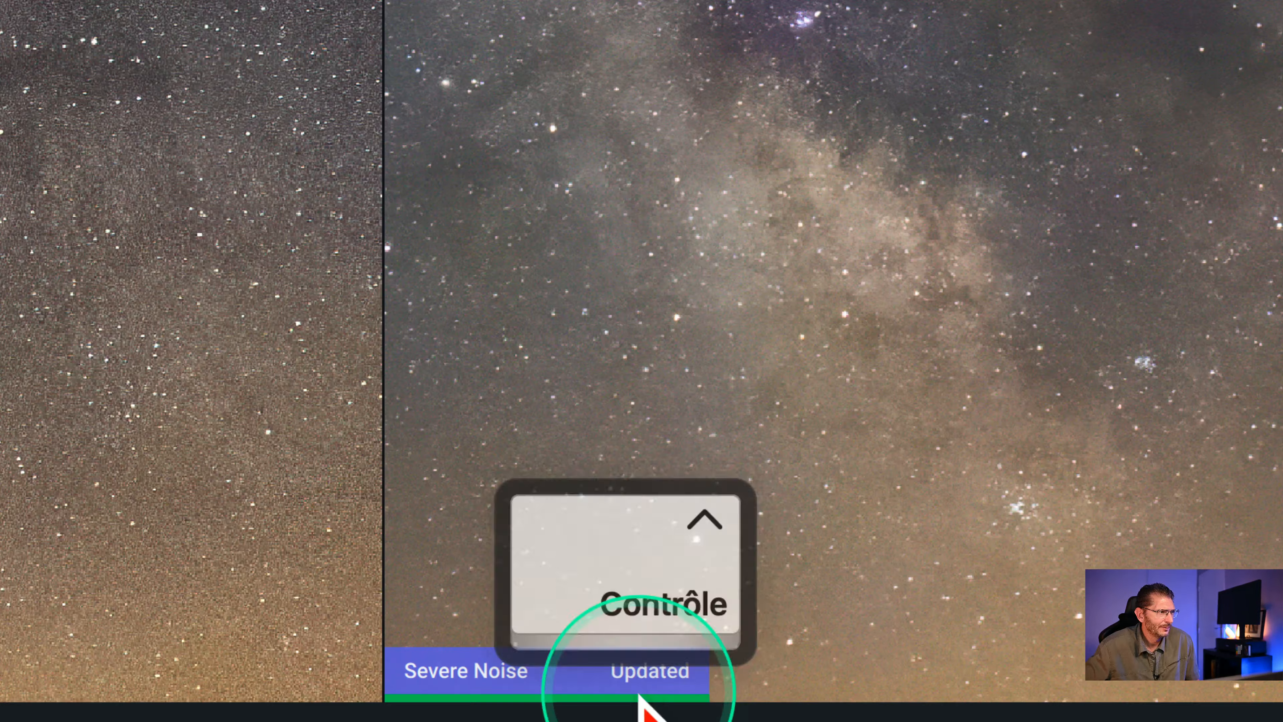
key(ctrl)
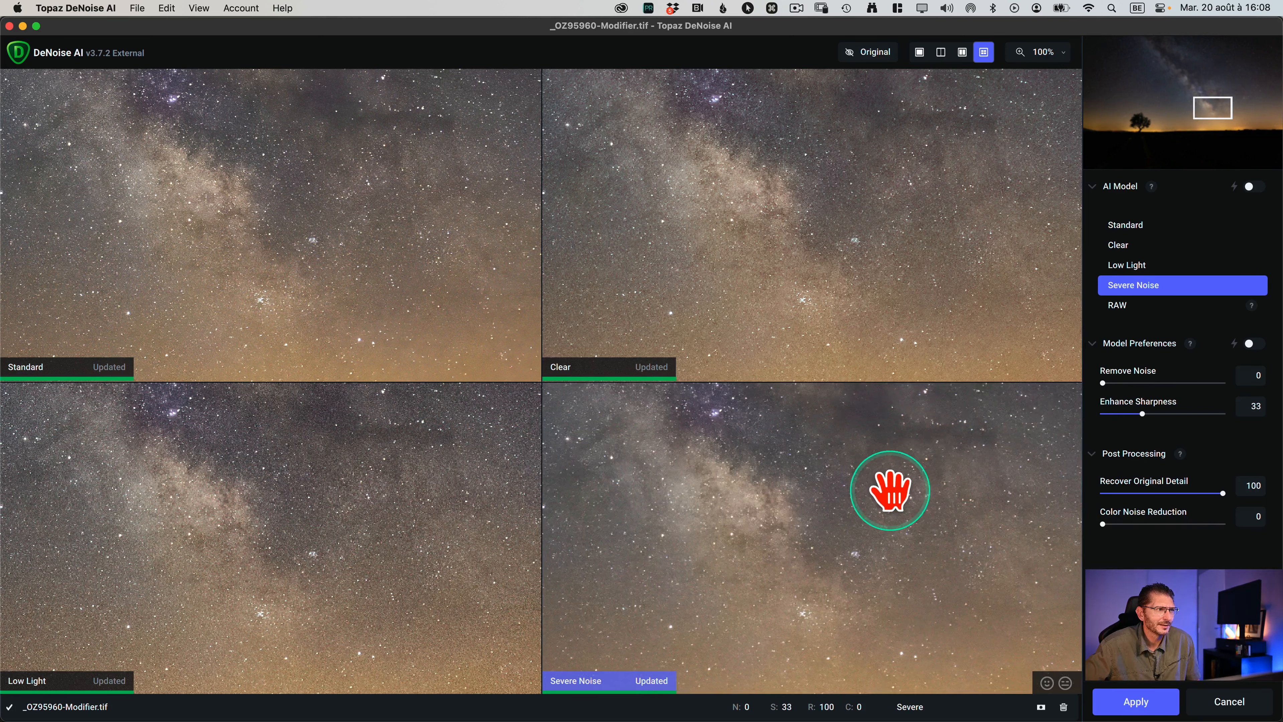
drag(892, 488, 918, 488)
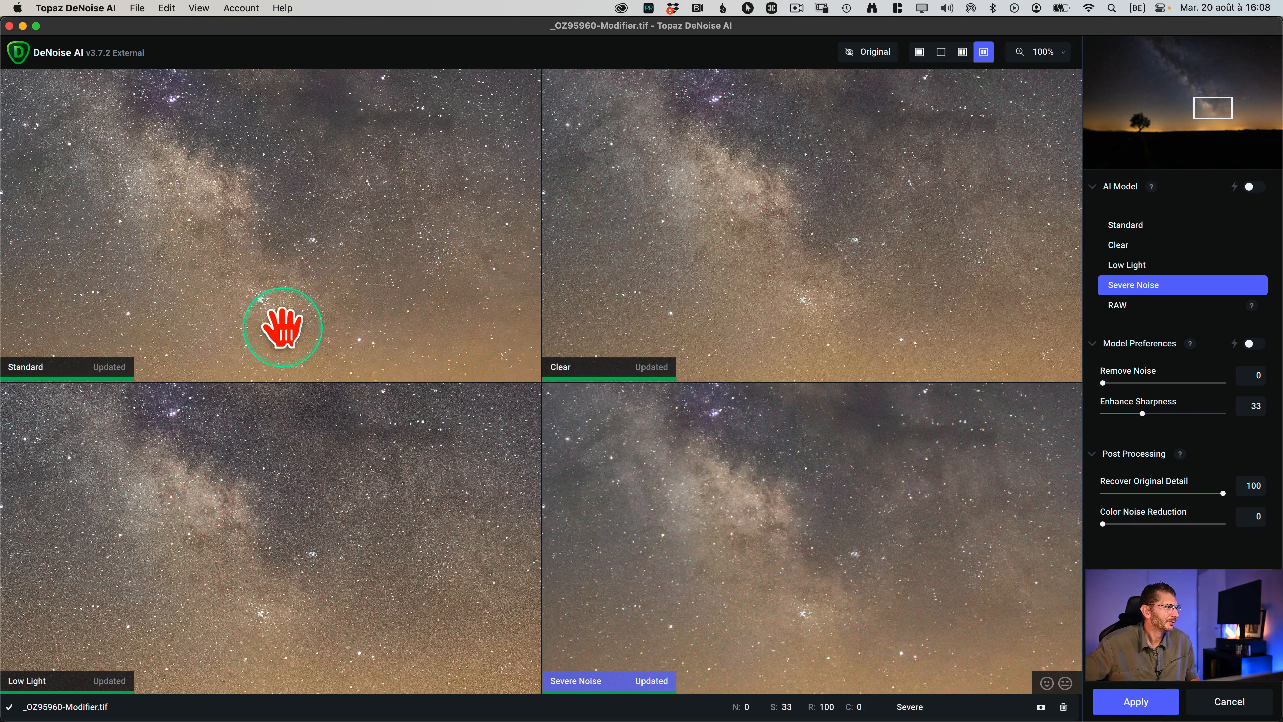
Choose the Standard model in a single-image view and set Enhance Sharpness to 1
click(263, 286)
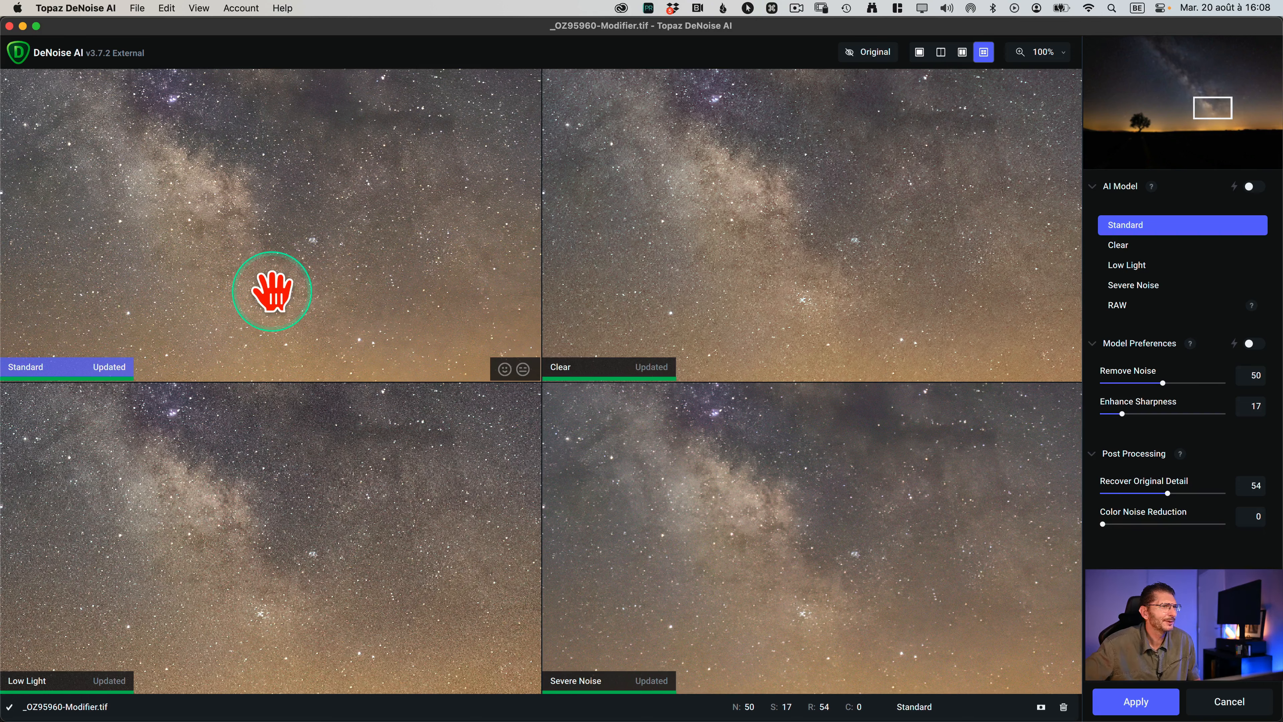
click(920, 55)
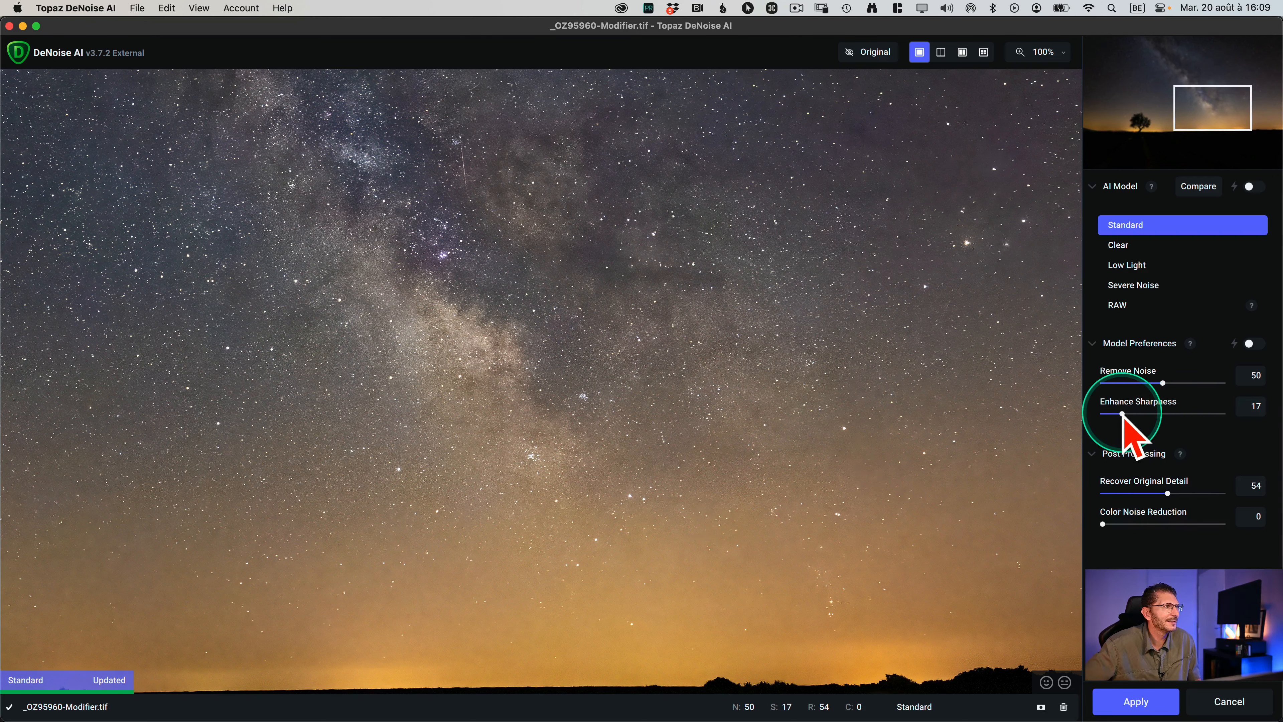
drag(1098, 412, 1098, 412)
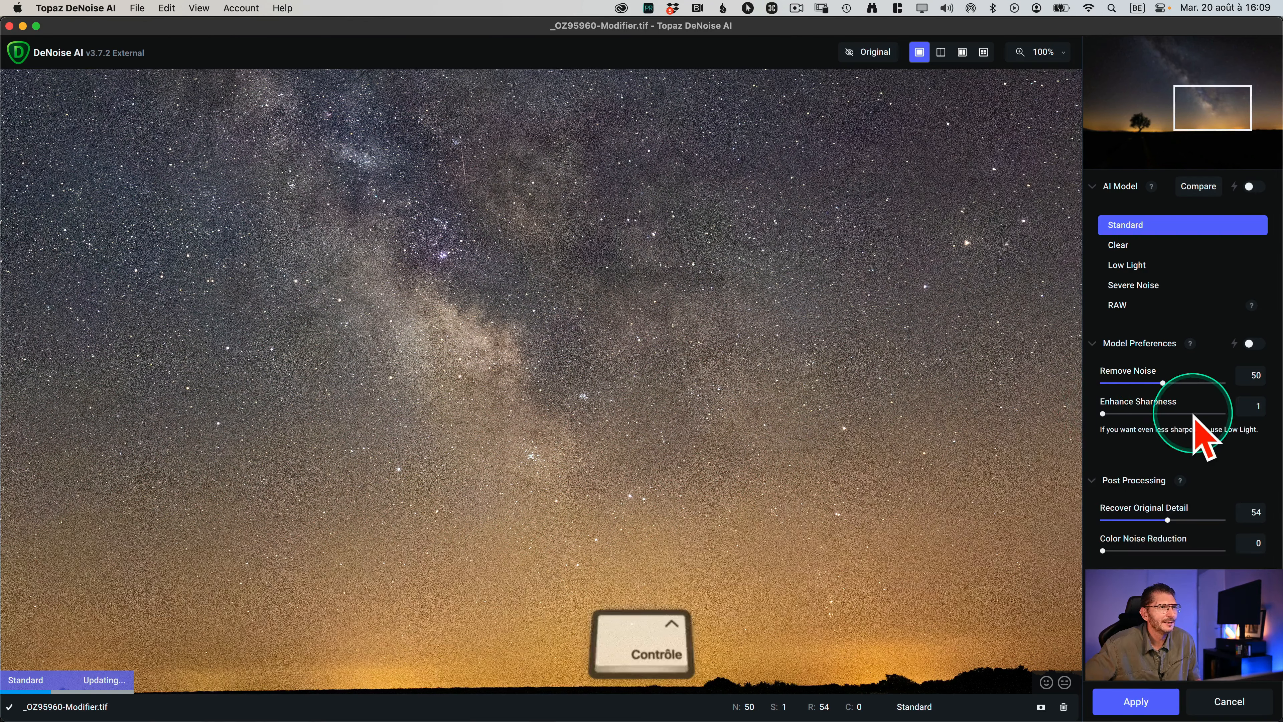
scroll(1194, 415, up, 5)
scroll(1179, 415, down, 5)
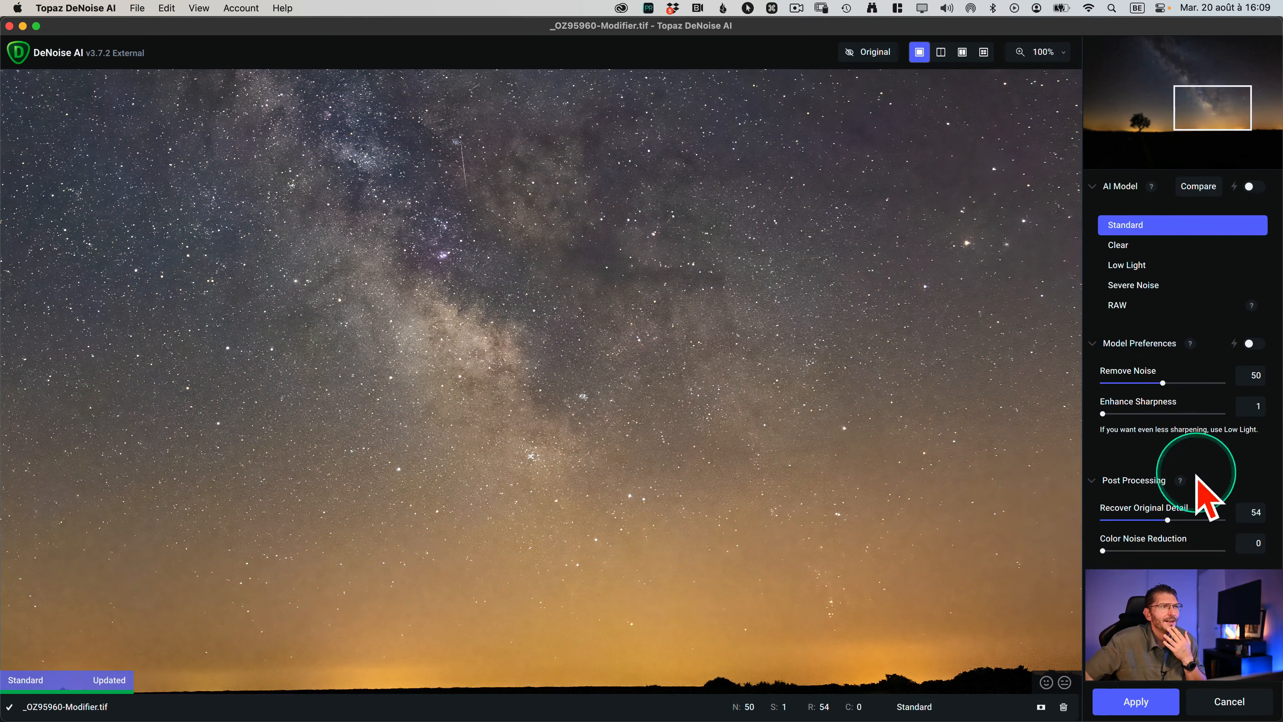
scroll(1261, 512, up, 4)
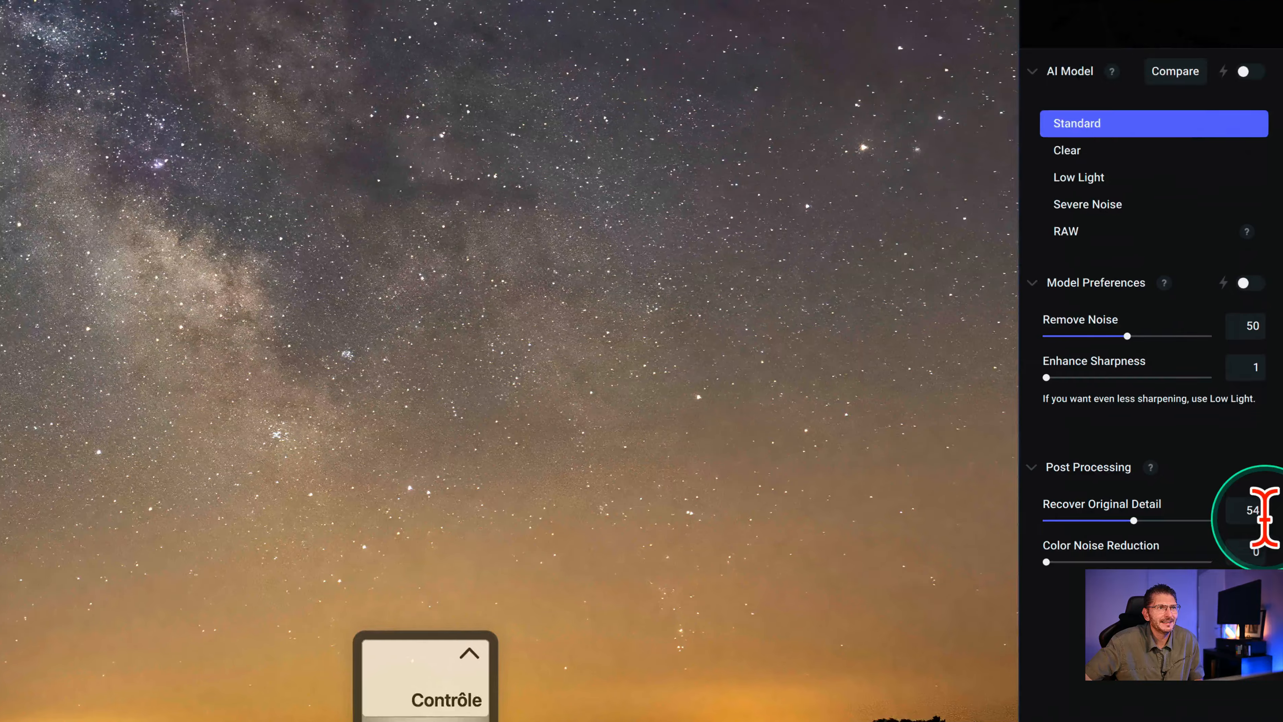
scroll(1258, 521, down, 4)
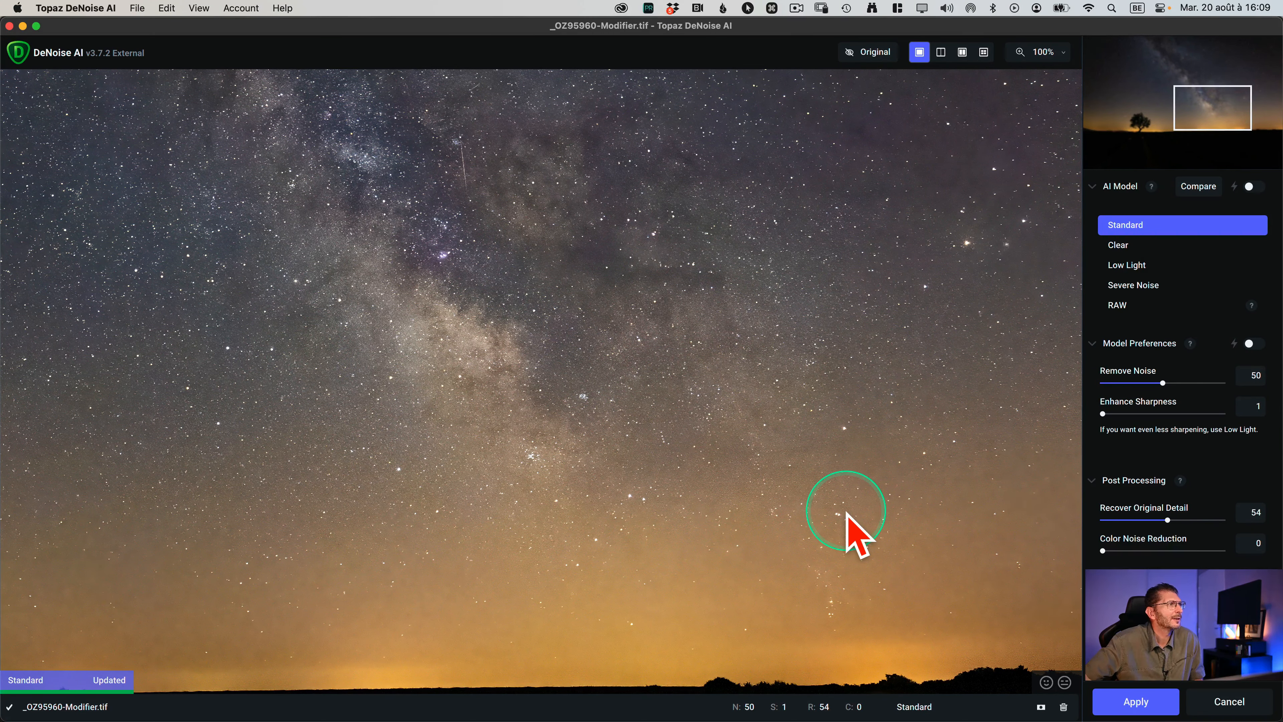
Reset Recover Original Detail to 0 and lower Remove Noise to 37, checking the effect on the sky
double_click(1167, 519)
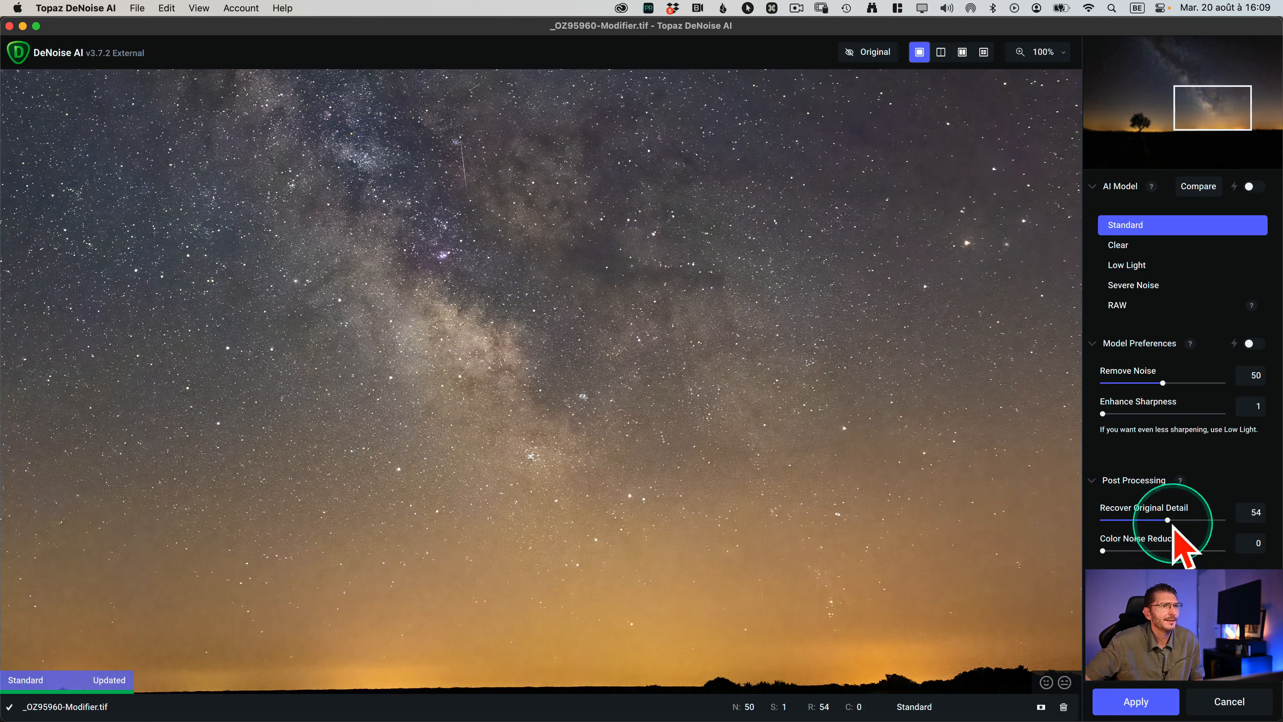
click(525, 418)
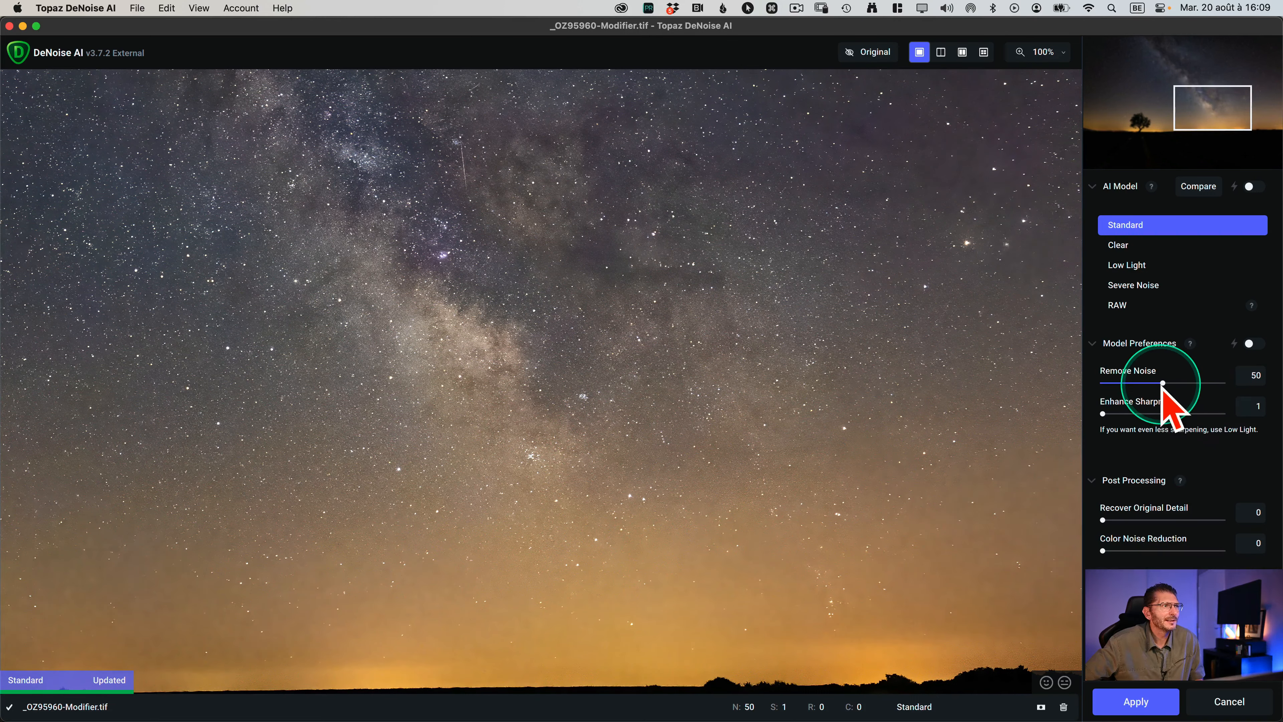
drag(1152, 387, 1105, 385)
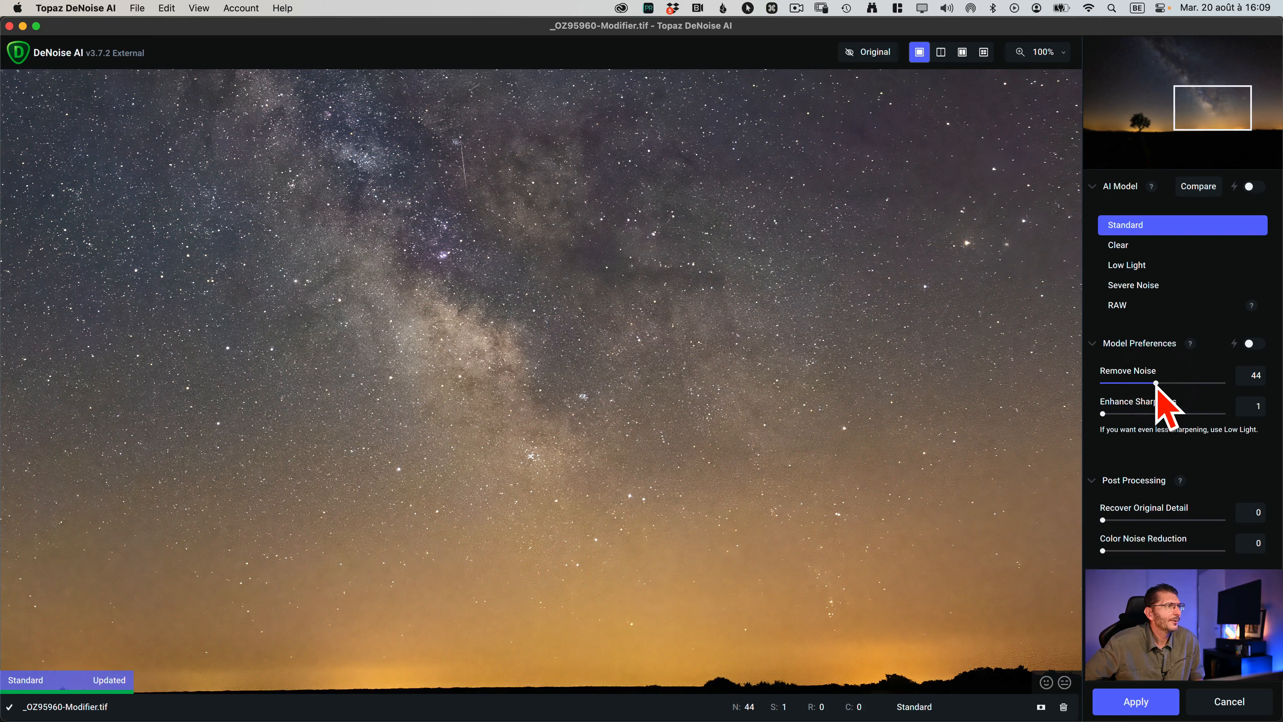
click(610, 382)
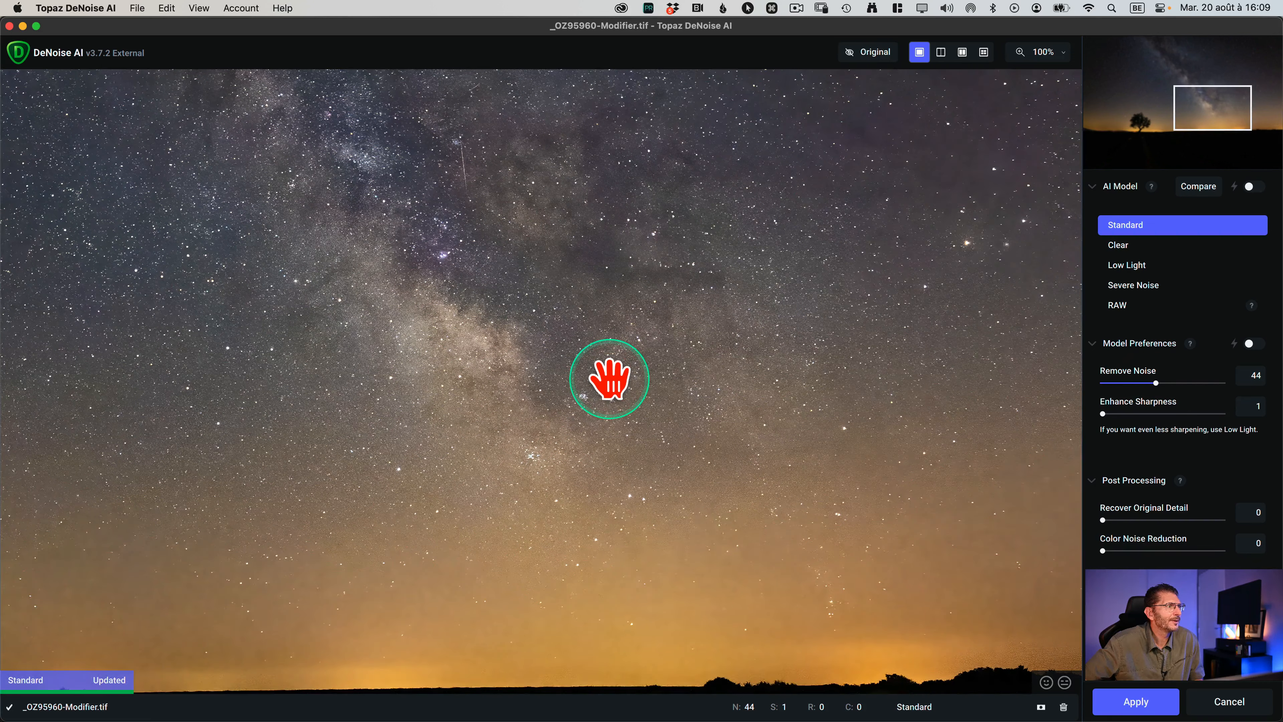
drag(1156, 382, 1148, 384)
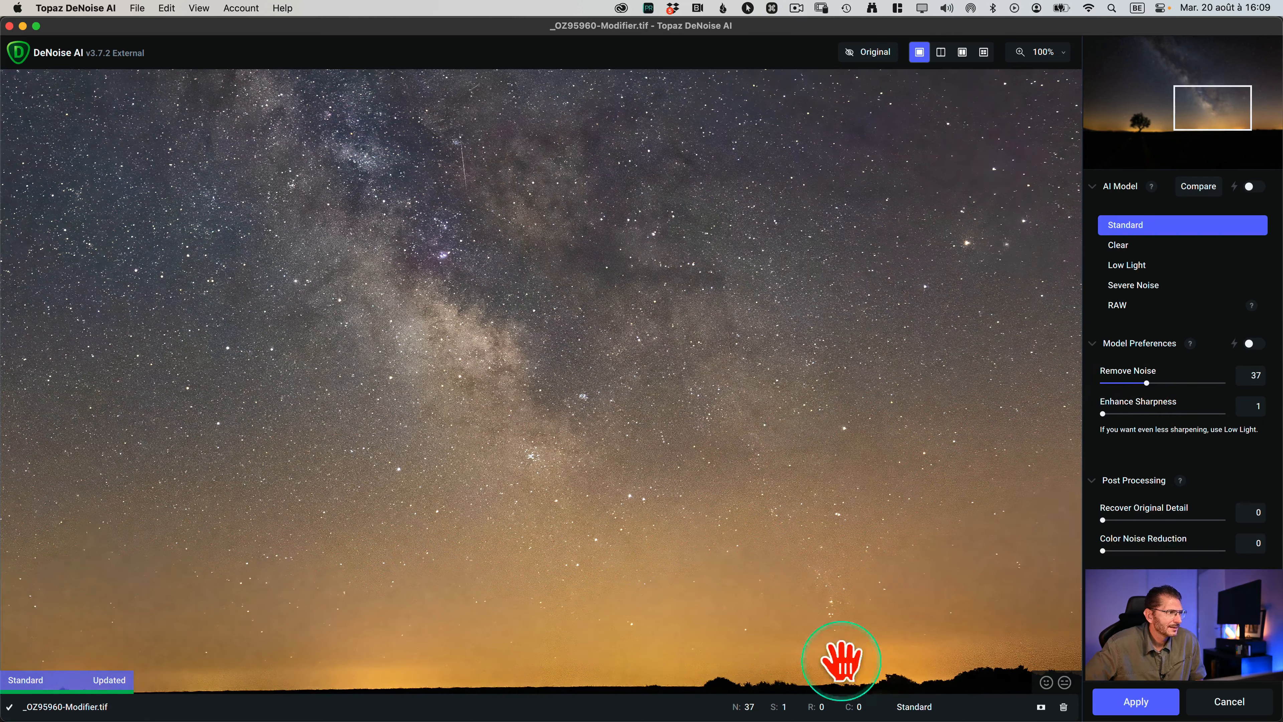
click(335, 606)
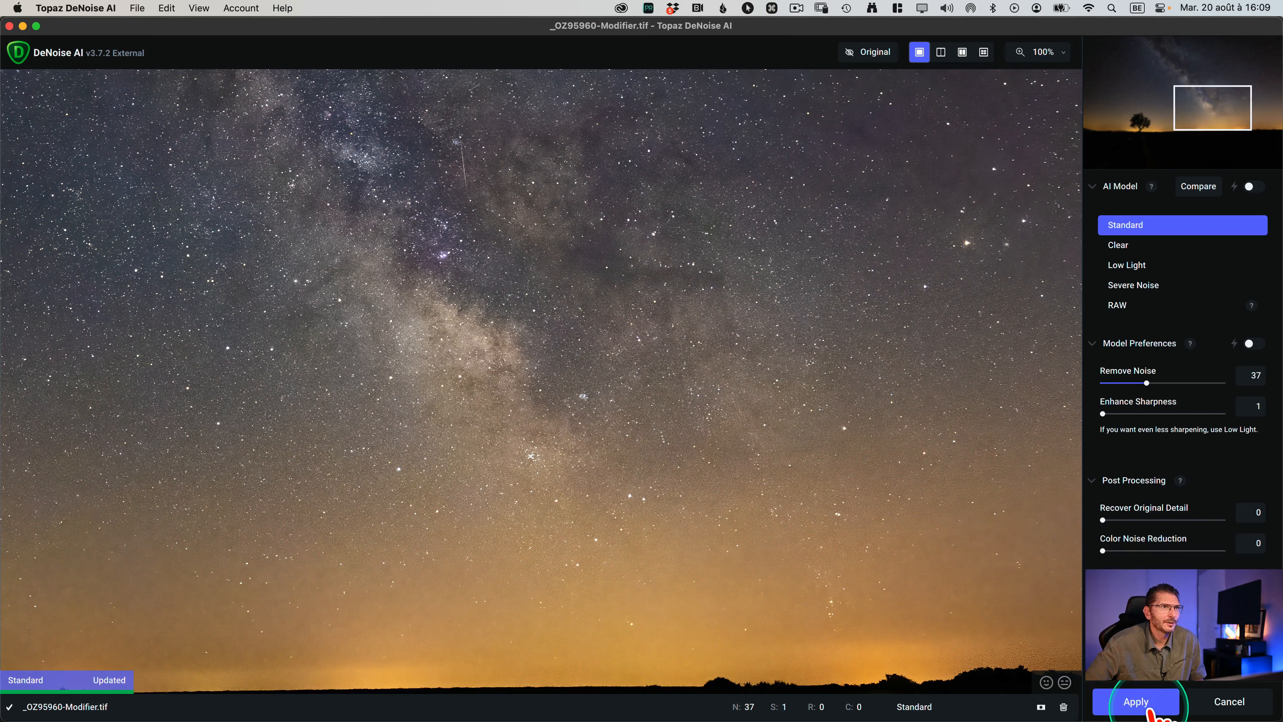
Apply the denoising to _OZ95960-Modifier.tif and view the result beside the other versions in Lightroom's grid
key(ctrl)
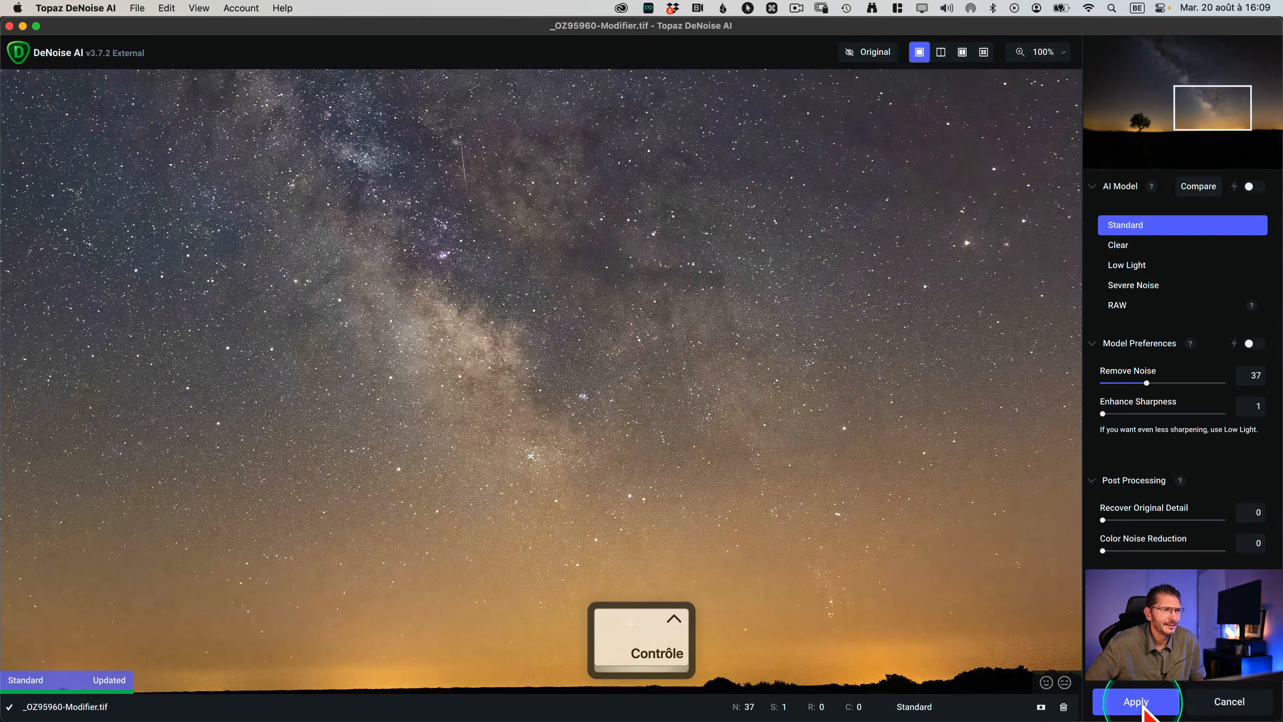
click(1136, 703)
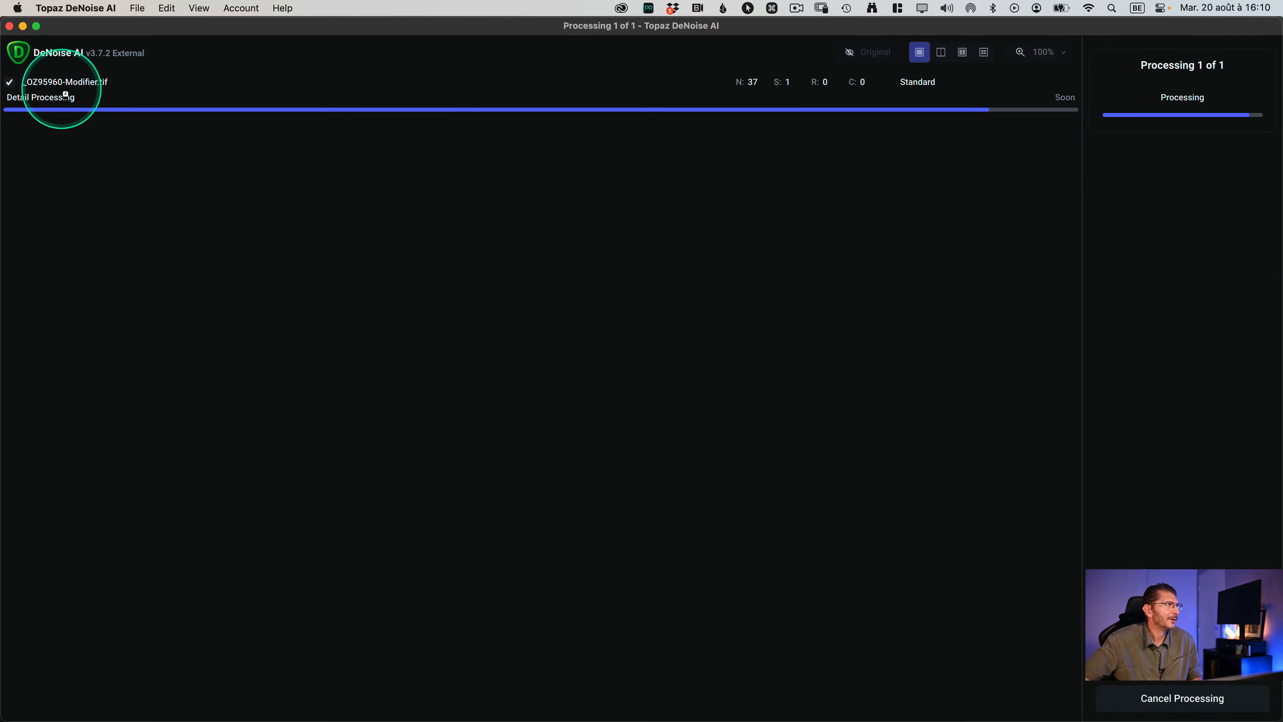
key(ctrl)
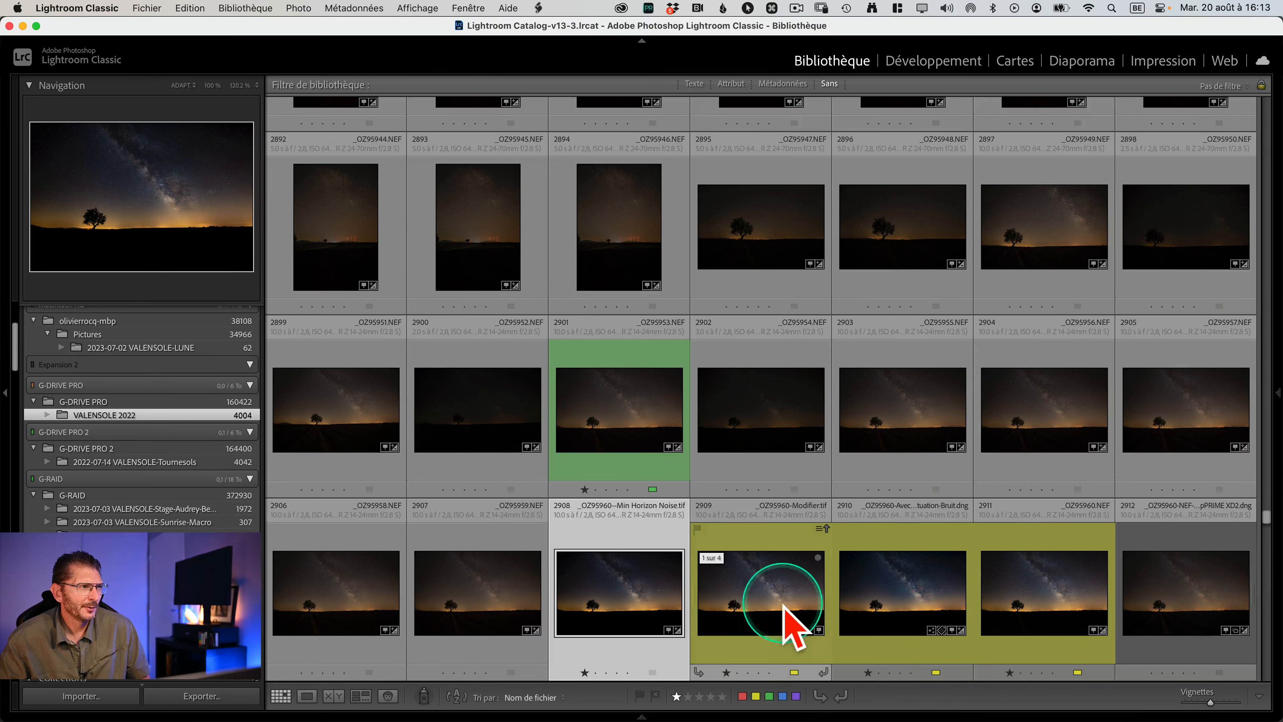
key(ctrl)
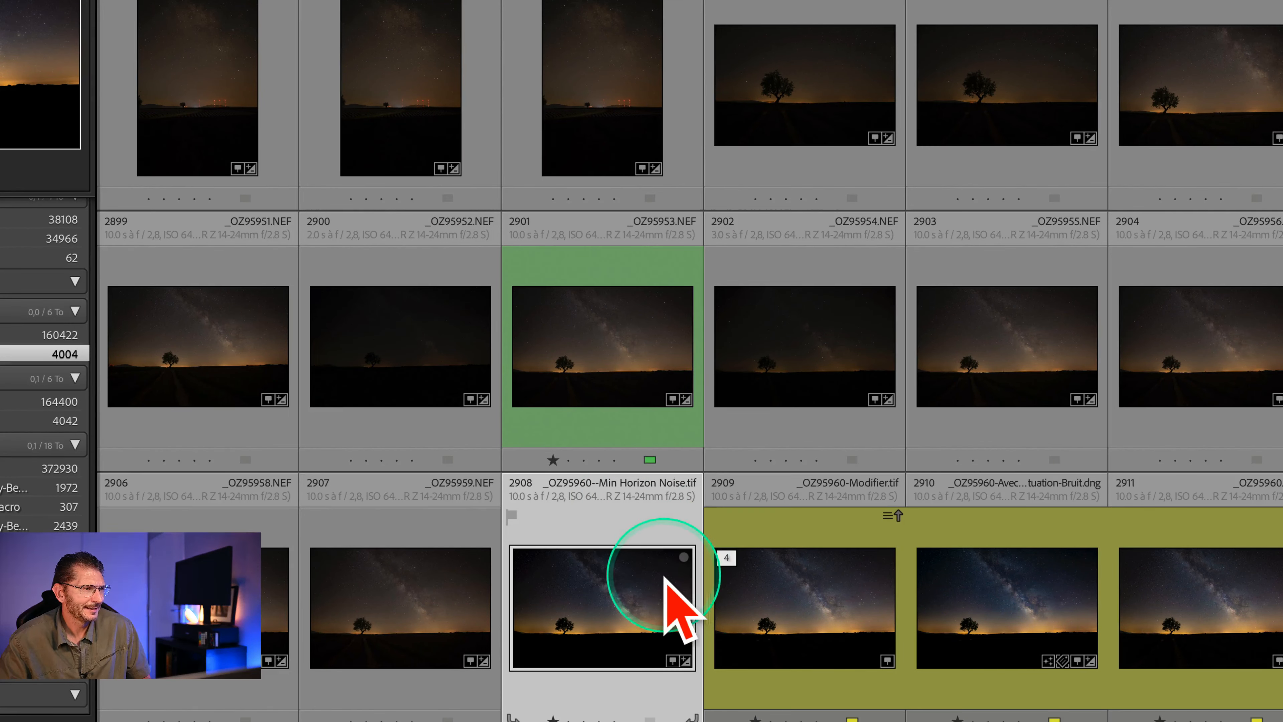
Import the changed settings of _OZ95960-Modifier.tif from disk and compare it full-frame with the _OZ95960--Min Horizon Noise.tif composite
click(897, 516)
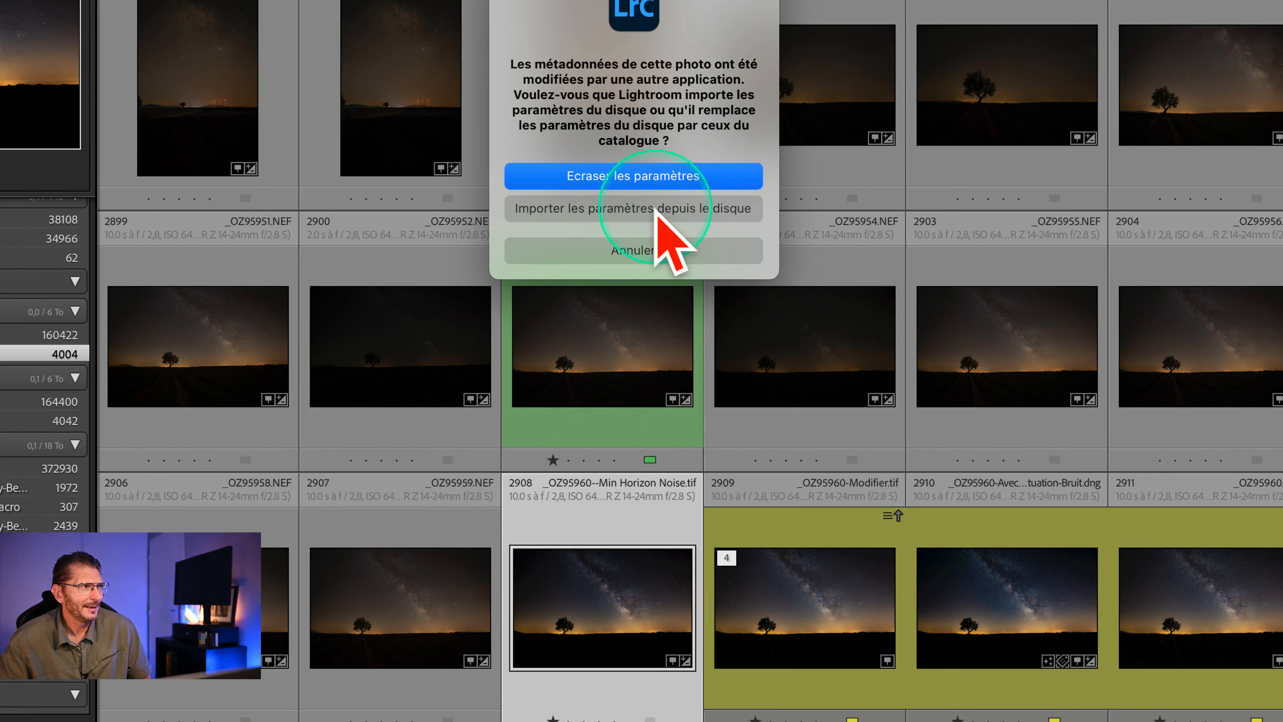
click(680, 212)
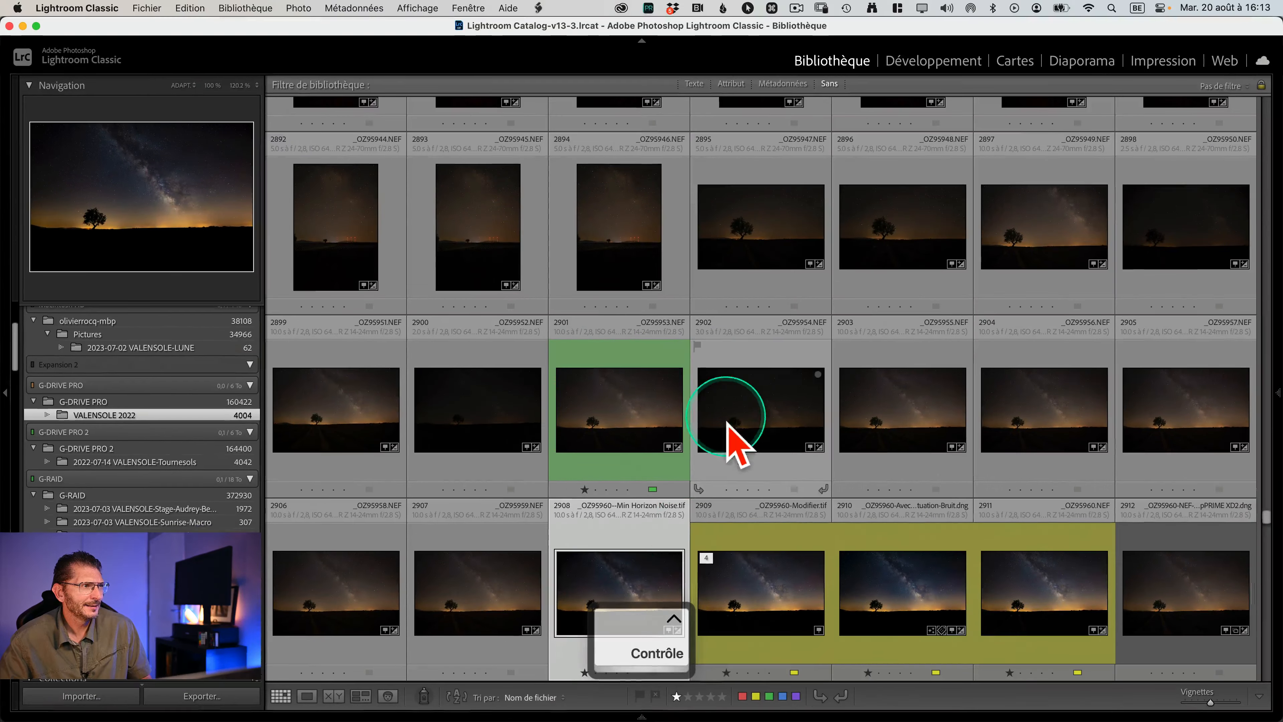
double_click(641, 578)
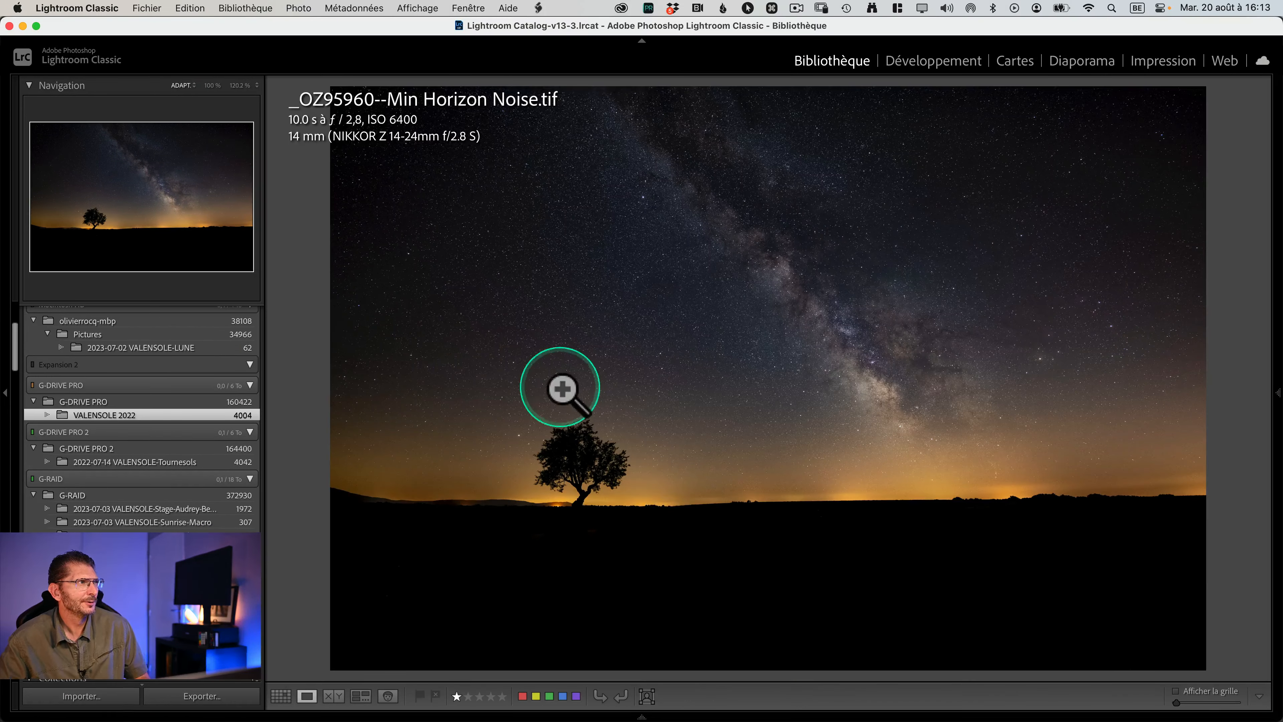
key(Right)
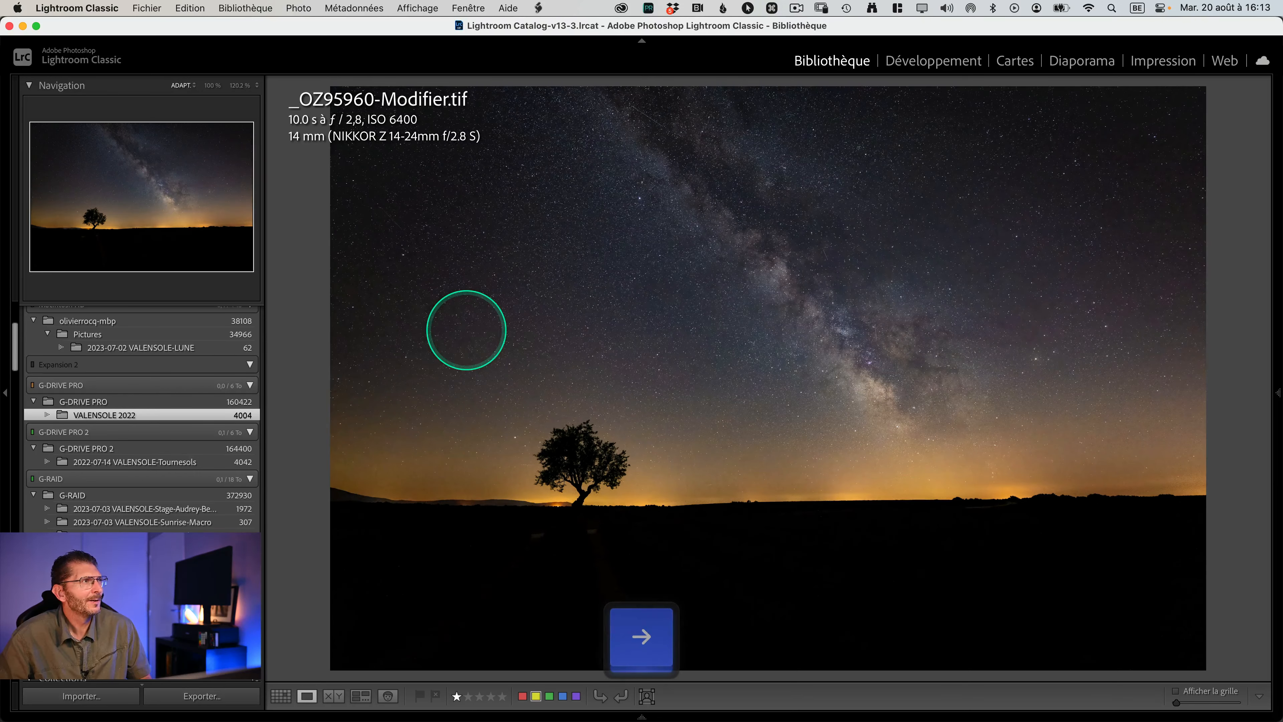
key(Left)
key(Right)
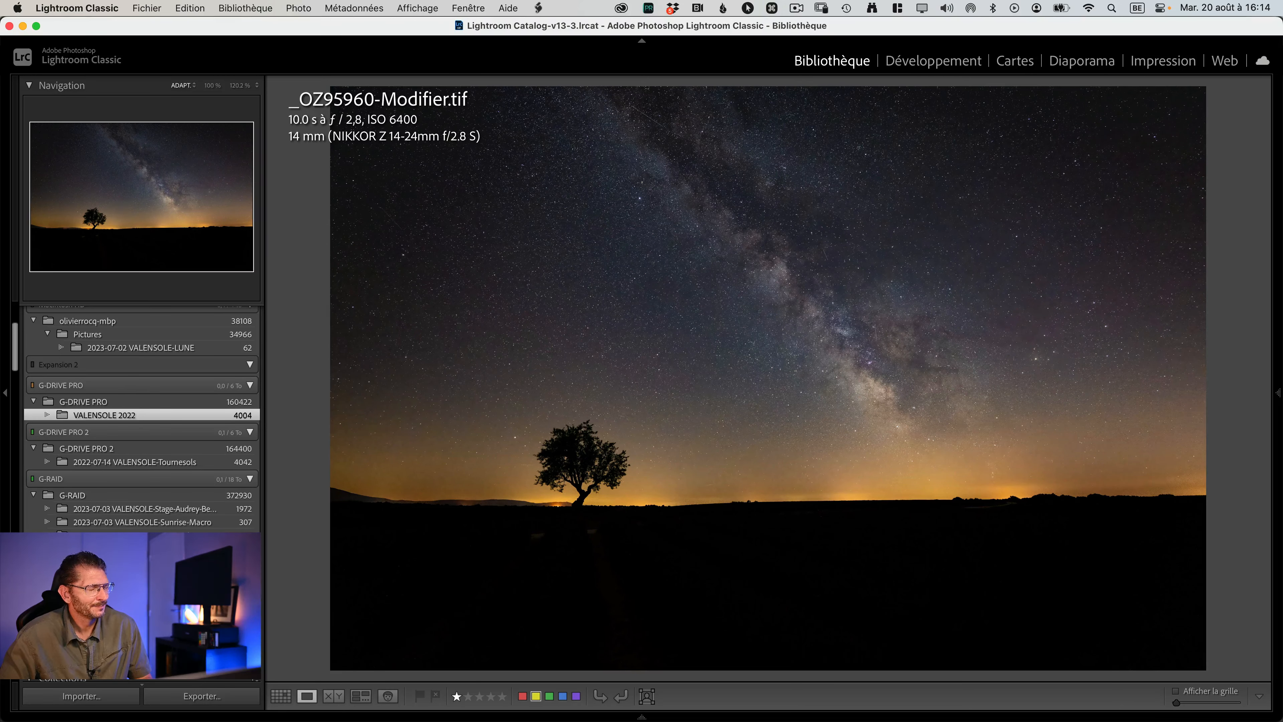
Compare _OZ95960-Avec accentuation-Bruit.dng with the Modifier and Min Horizon Noise TIFF versions at full frame
key(Right)
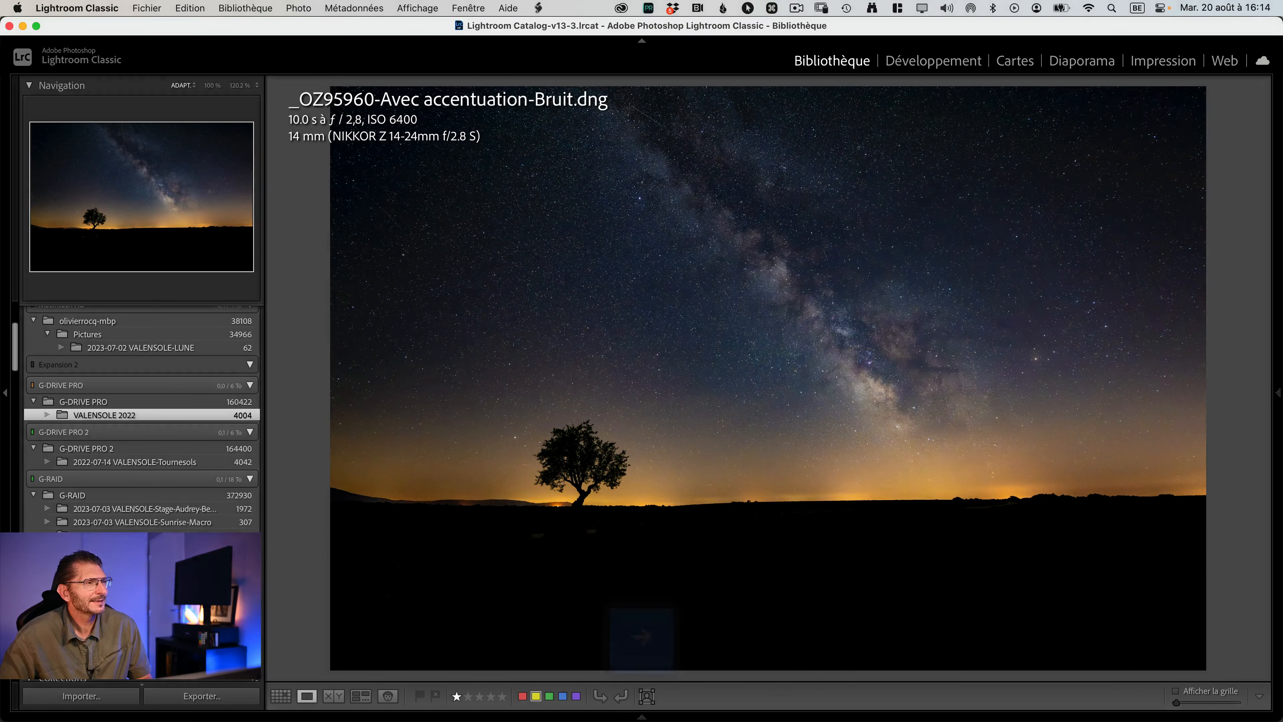
key(Left)
key(Left)
key(Right)
key(Right)
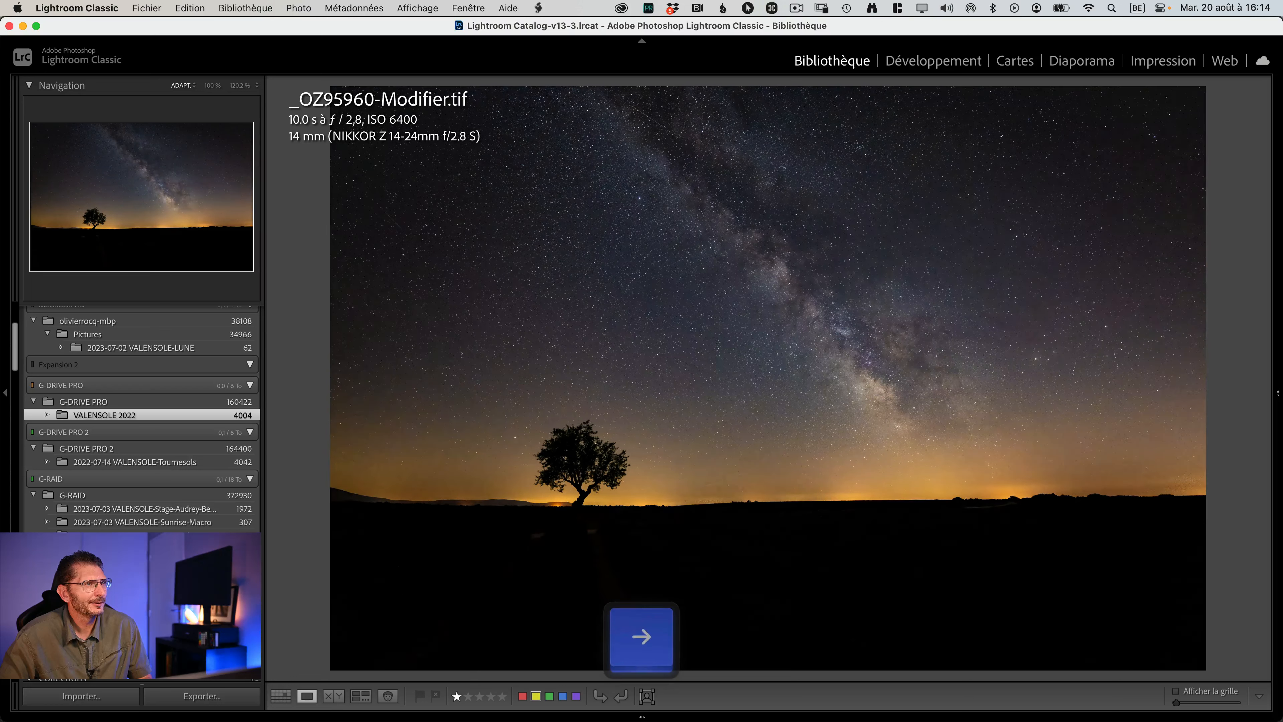
key(Left)
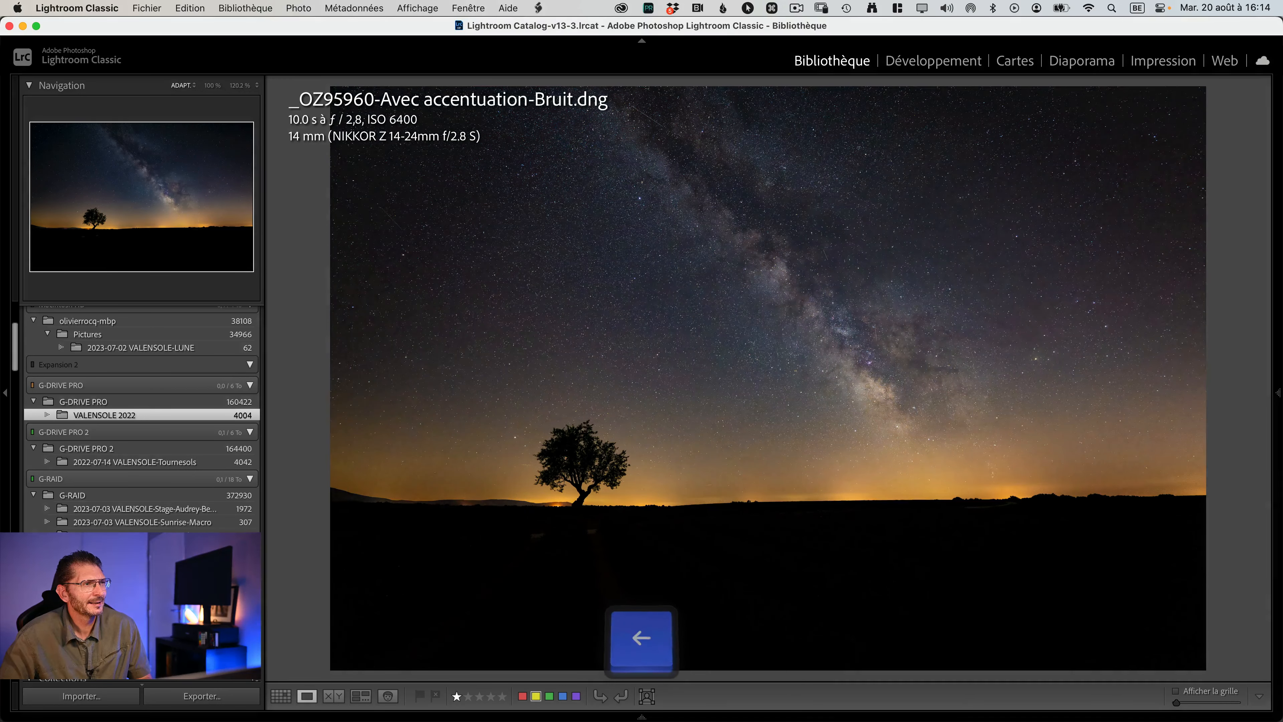
key(Right)
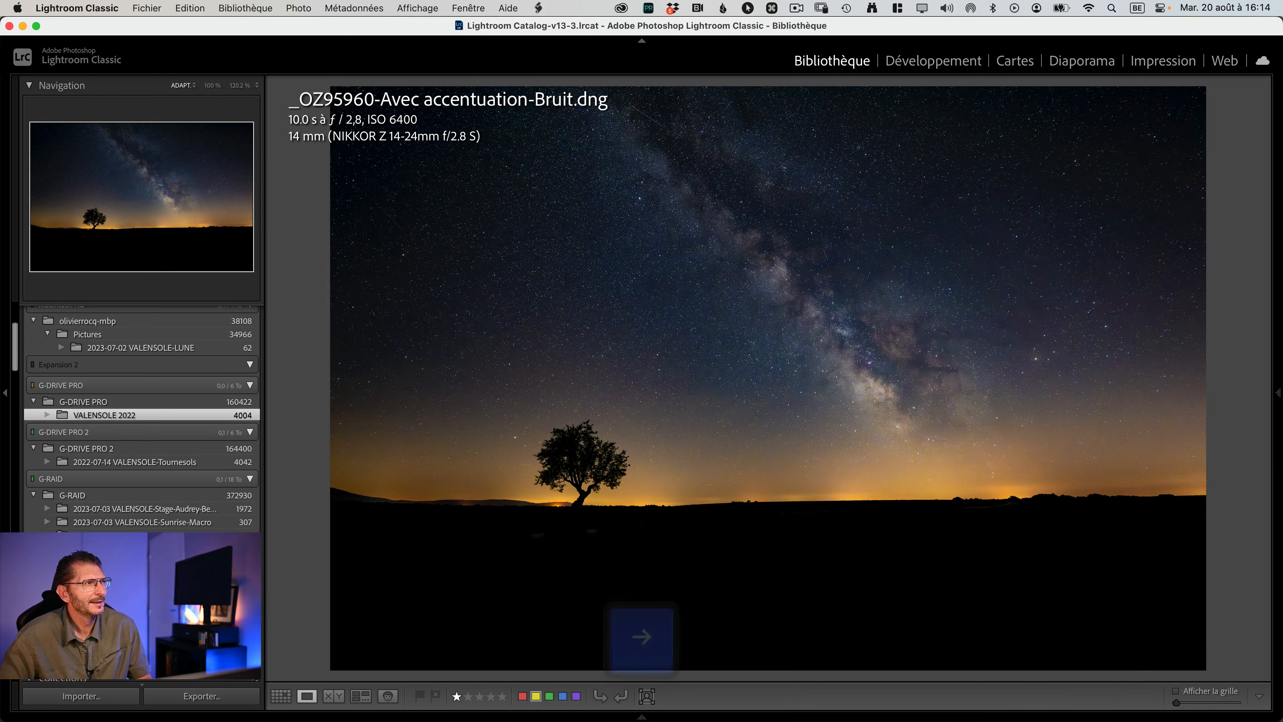
key(Left)
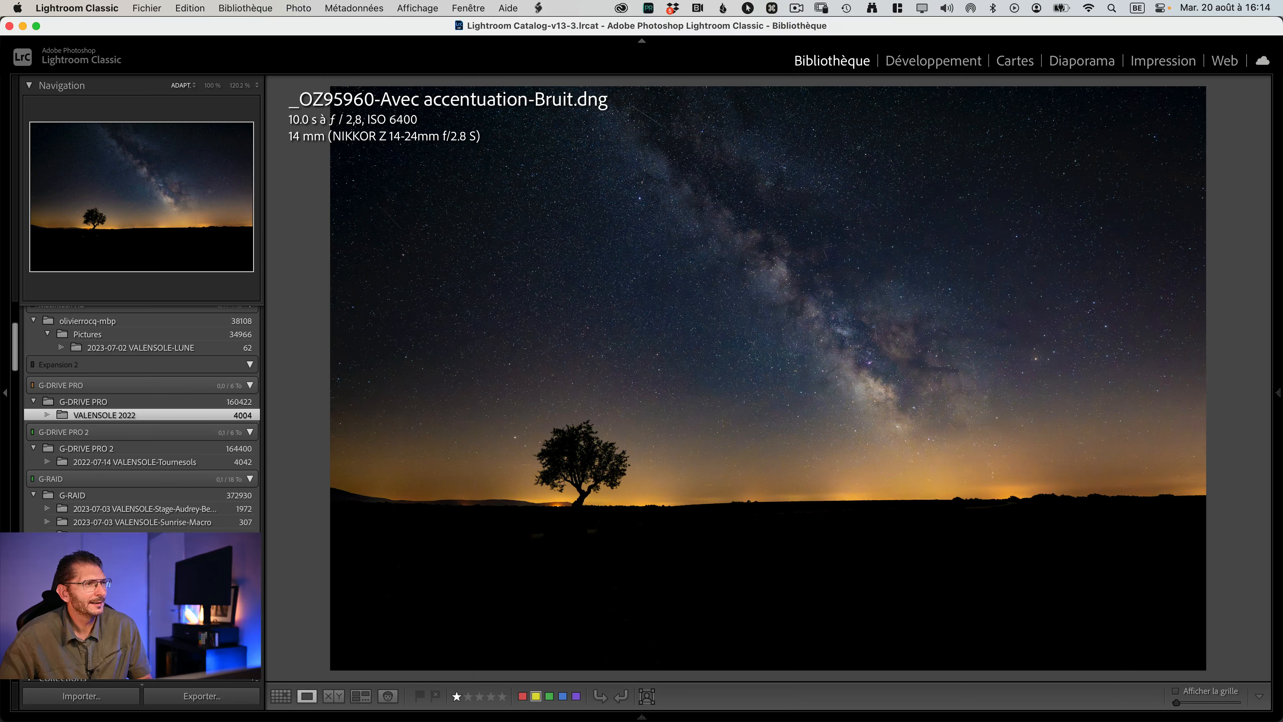
Compare the original _OZ95960.NEF with the _OZ95960-NEF-DxO_DeepPRIME XD2.dng version at full frame
key(Right)
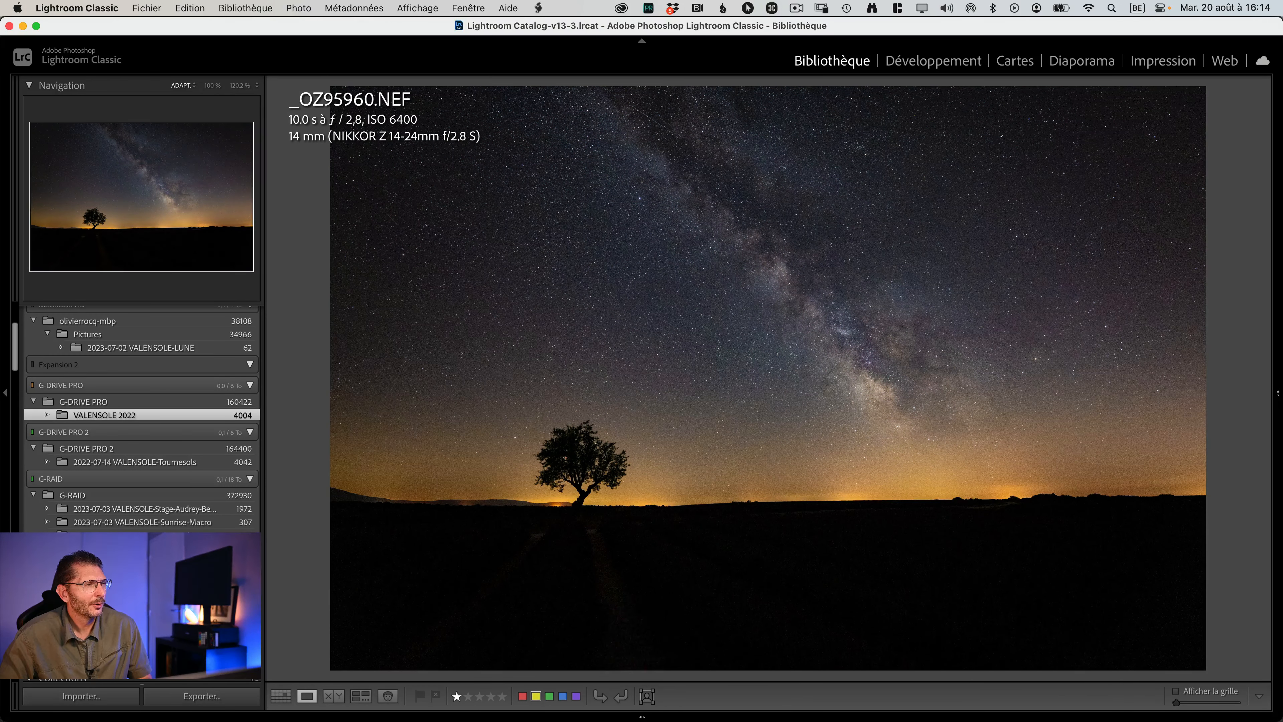
key(Right)
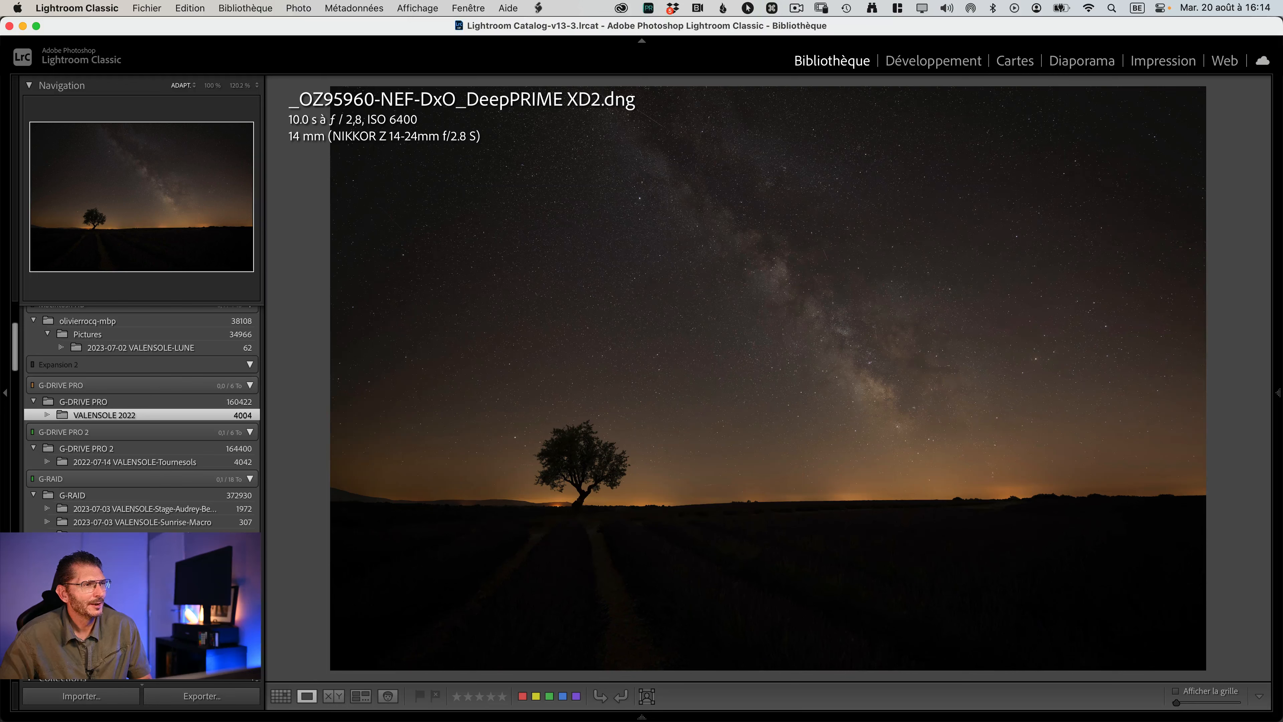
key(Left)
key(Right)
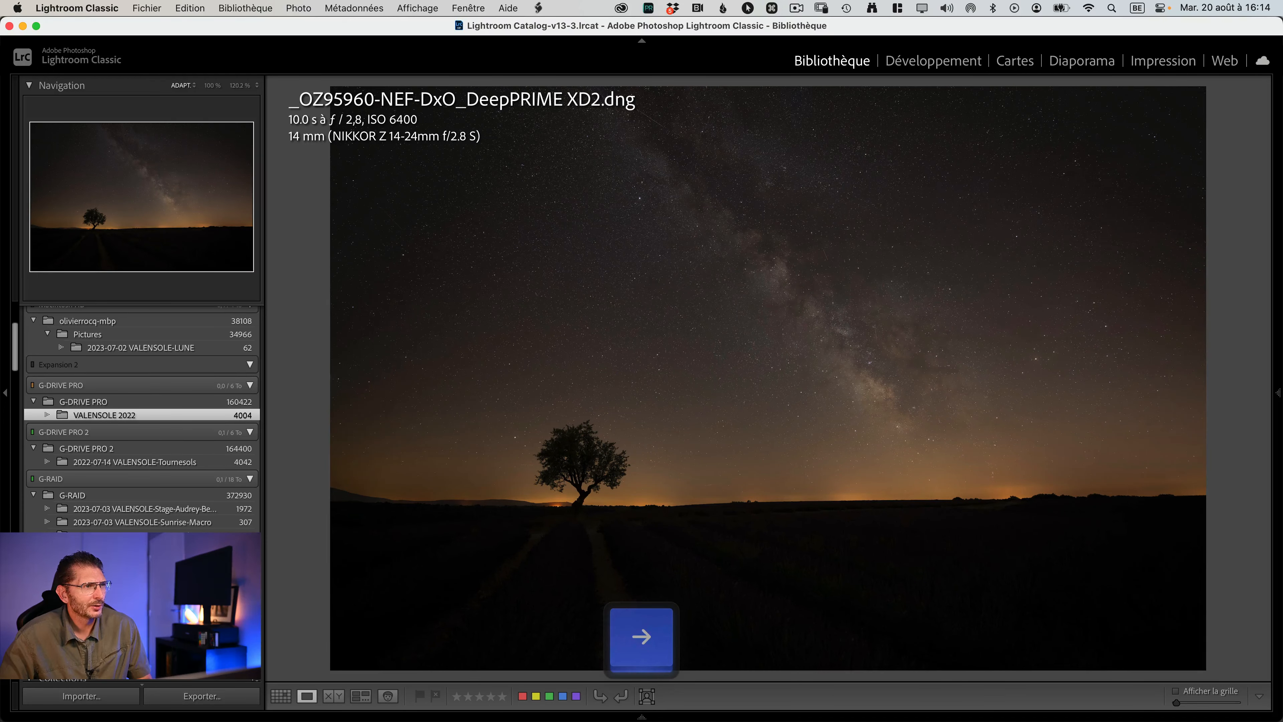
key(Left)
Copy the develop settings of _OZ95960.NEF, excluding masking, and paste them onto the DxO_DeepPRIME XD2 DNG in the grid
key(g)
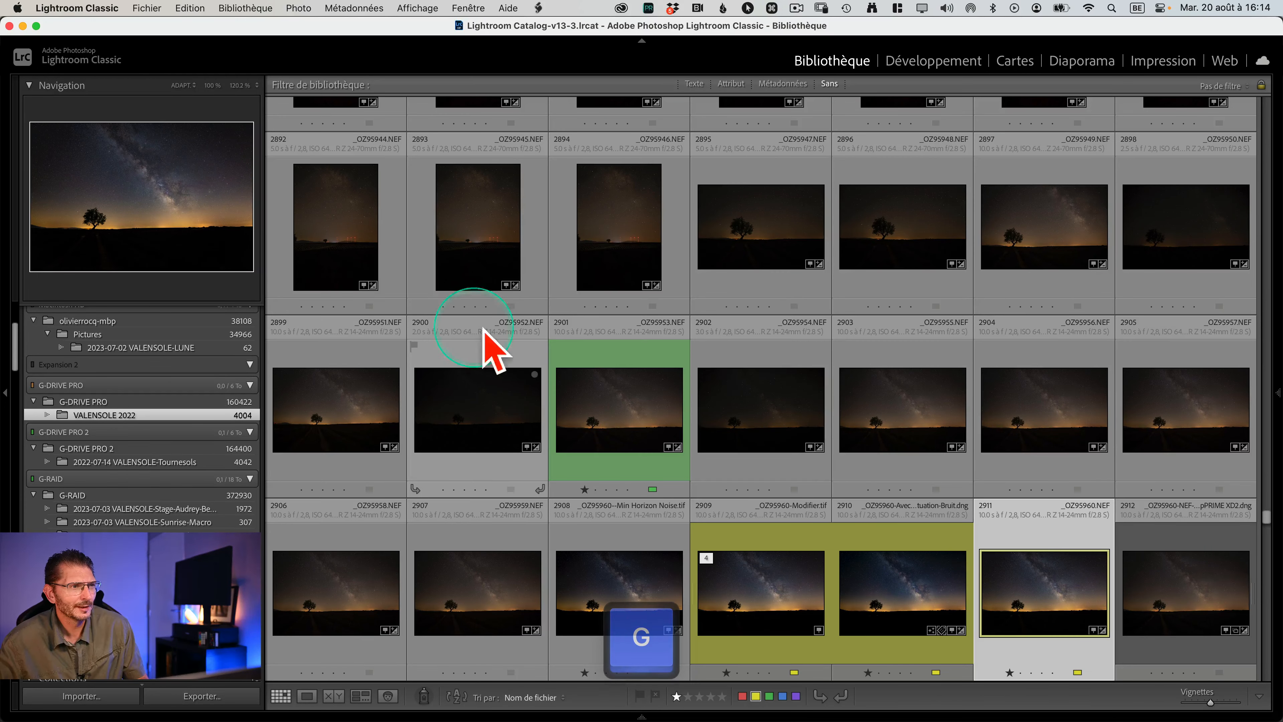
click(1072, 581)
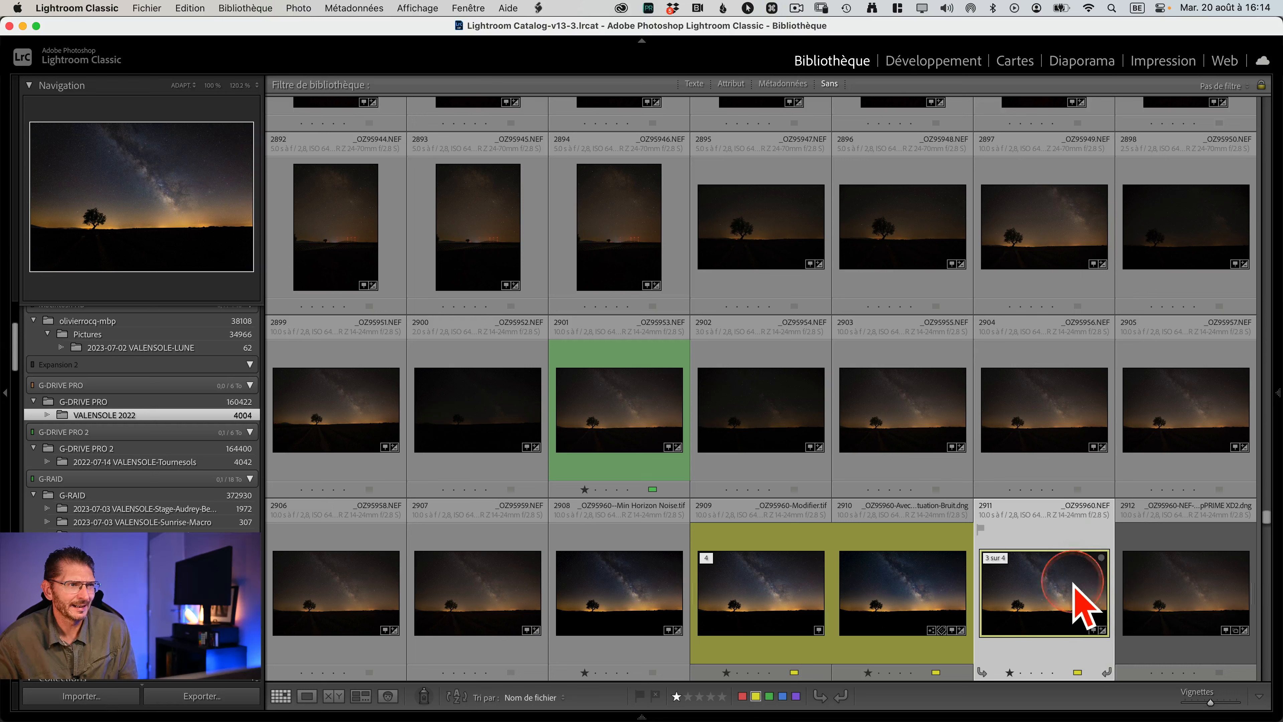
key(shift+super+c)
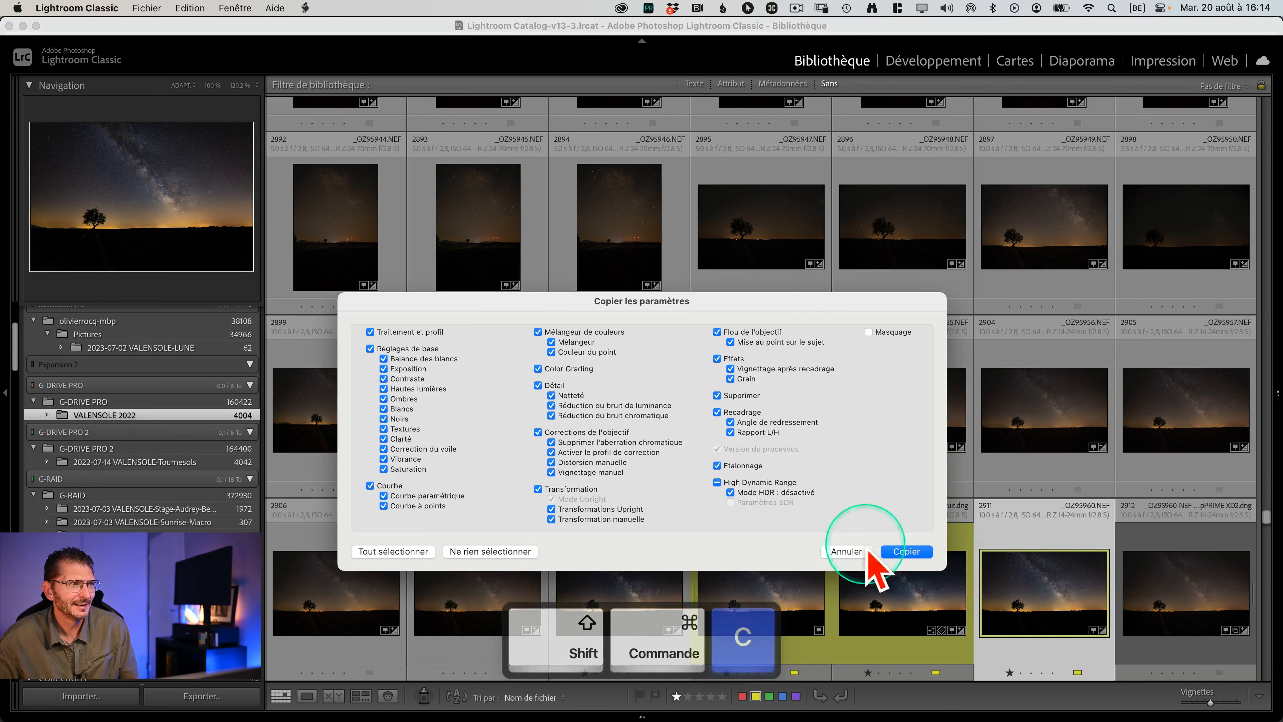
click(908, 551)
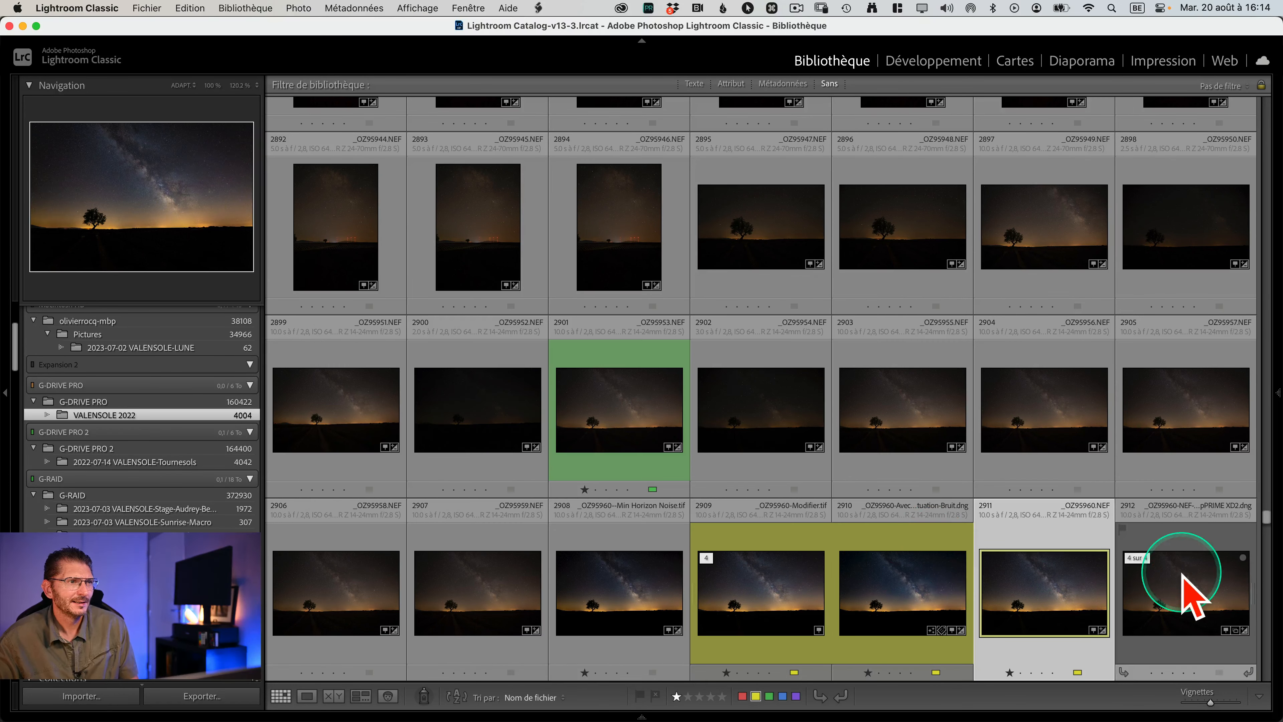
click(1202, 583)
key(shift+super+v)
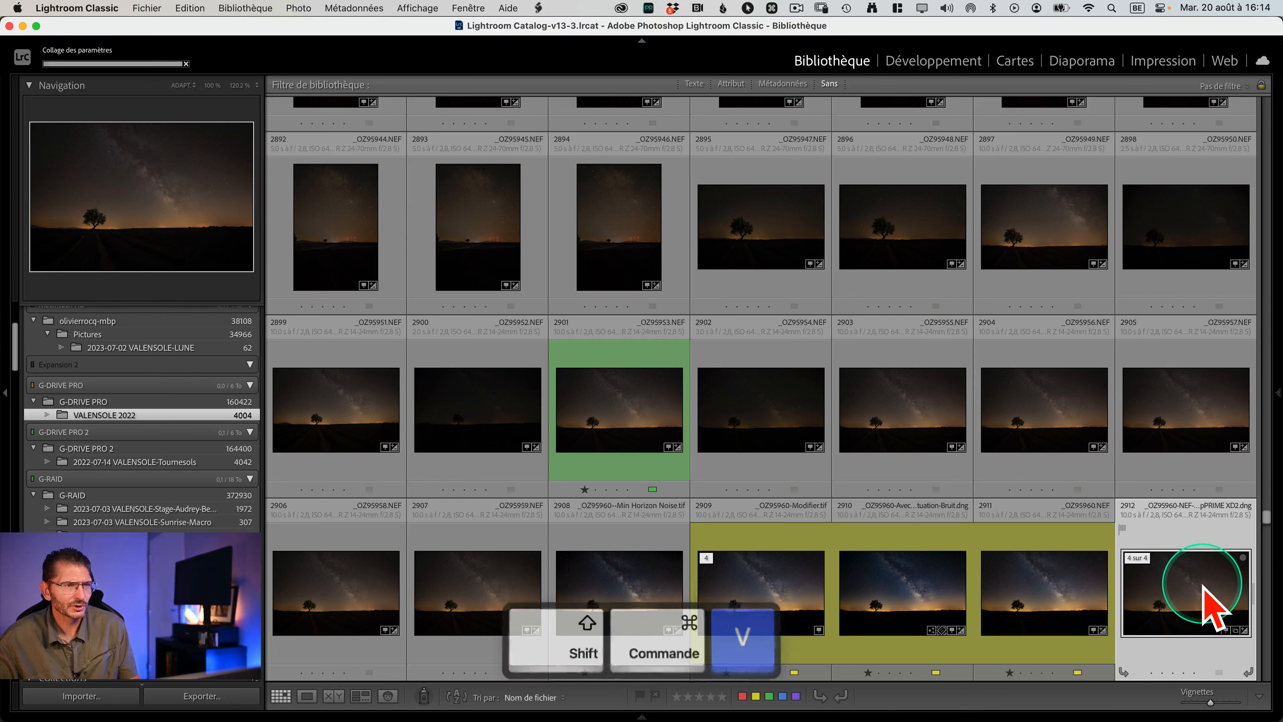
Compare the adjusted DxO_DeepPRIME XD2 DNG with the original _OZ95960.NEF at full frame
double_click(1202, 586)
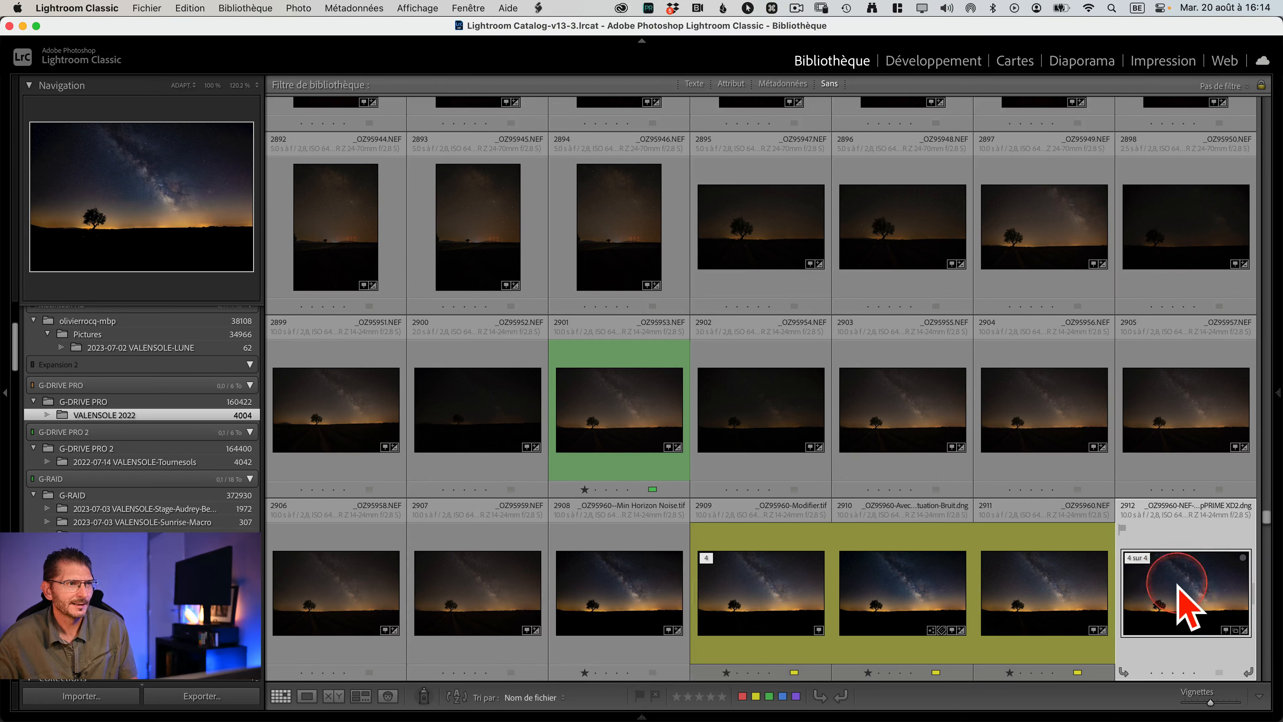
key(Left)
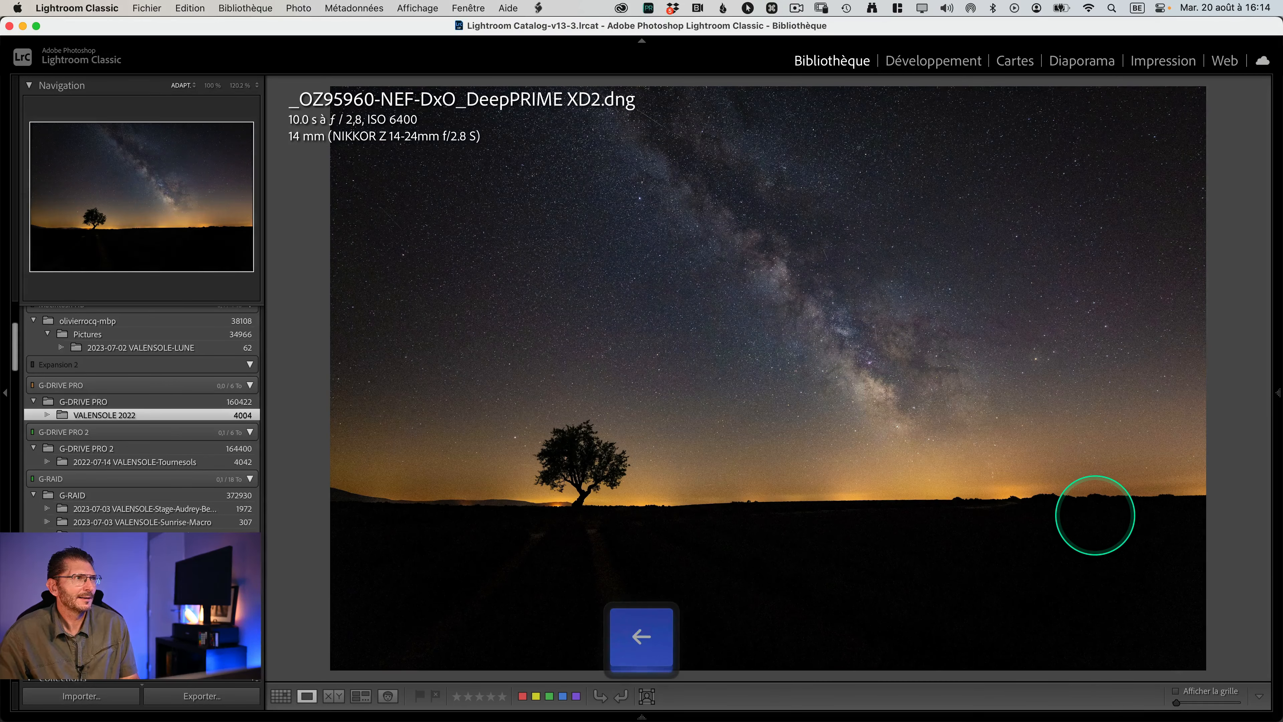
key(Right)
key(Left)
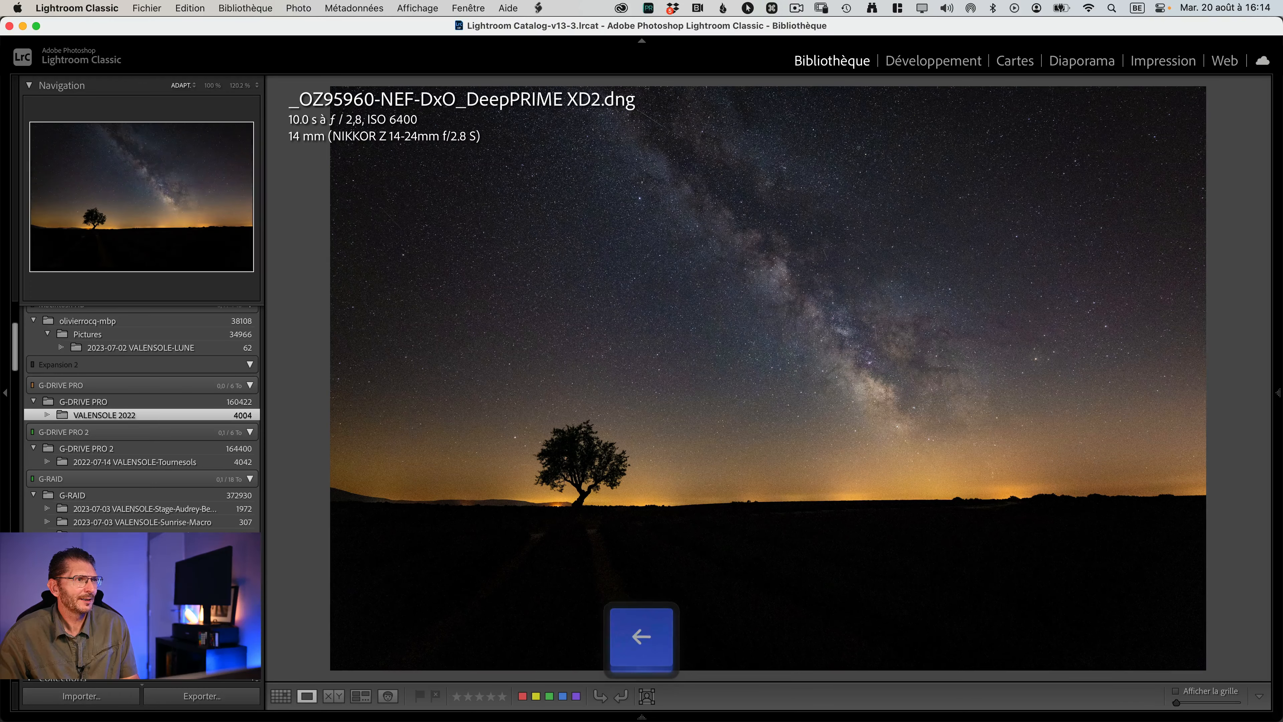
key(Right)
key(Left)
key(Right)
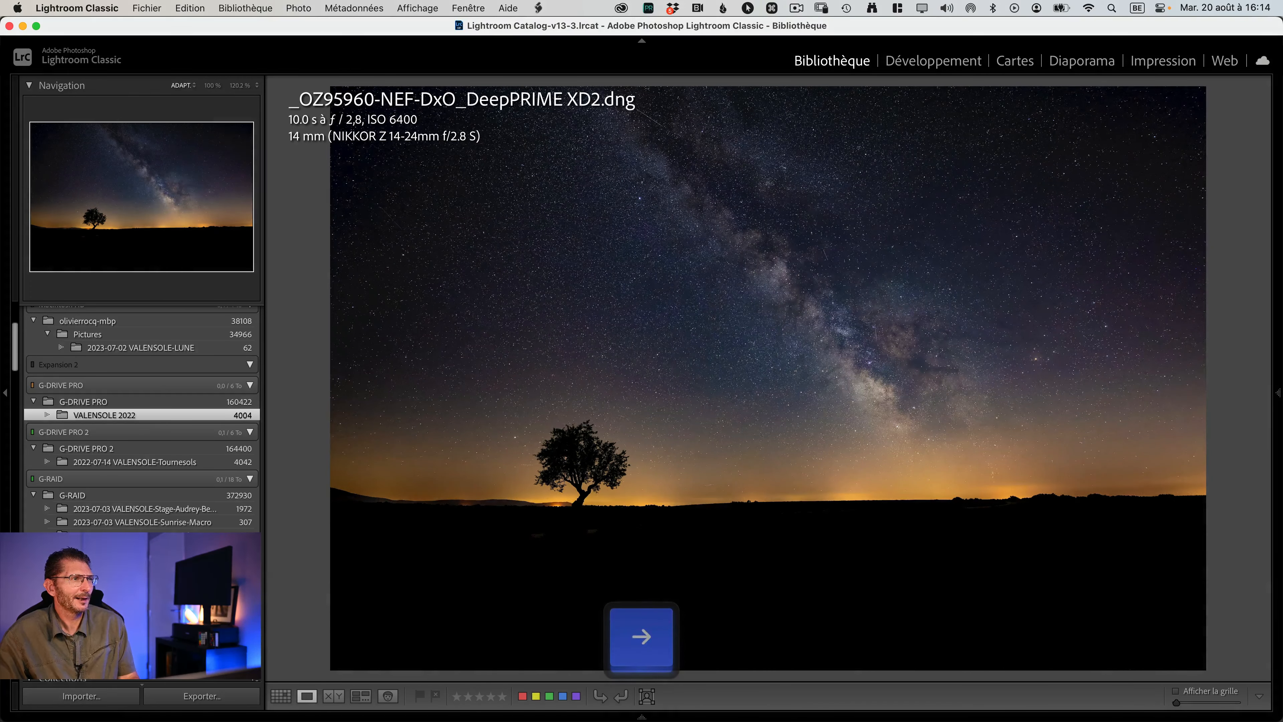
key(Left)
key(Right)
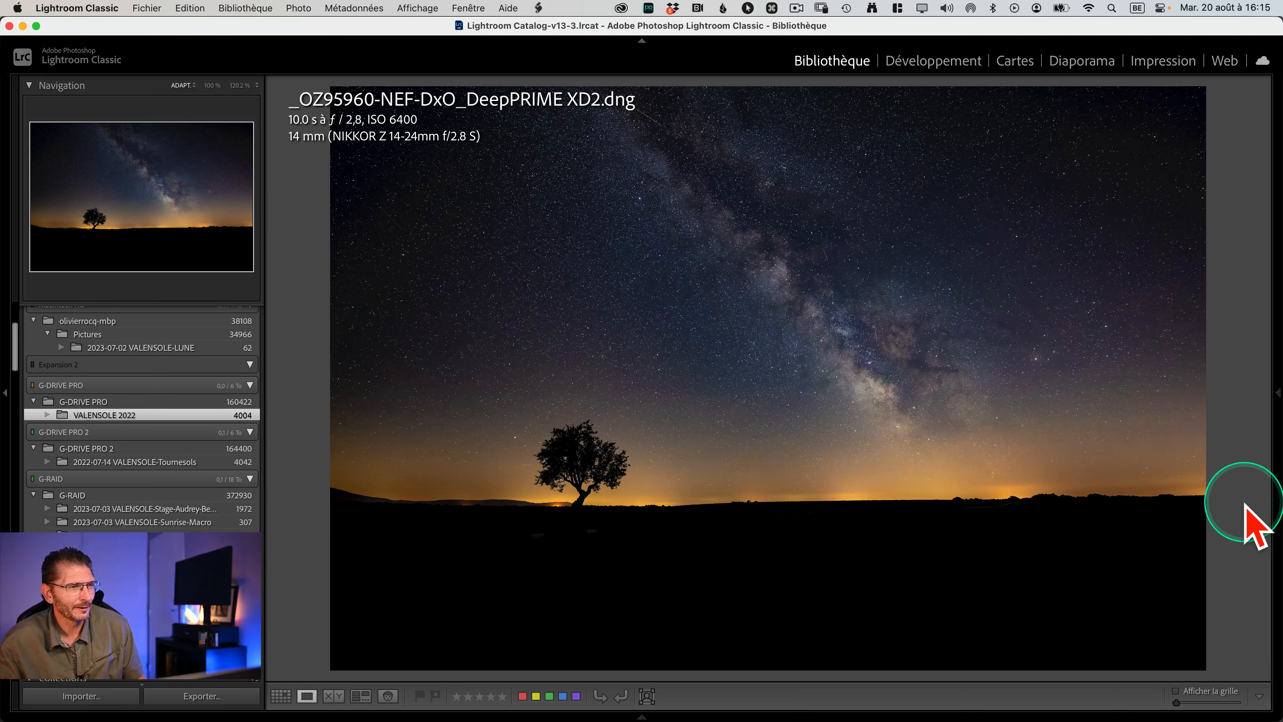
Open _OZ95960-Avec accentuation-Bruit.dng in the Develop module and collapse the Detail settings to reach the basic adjustments
key(g)
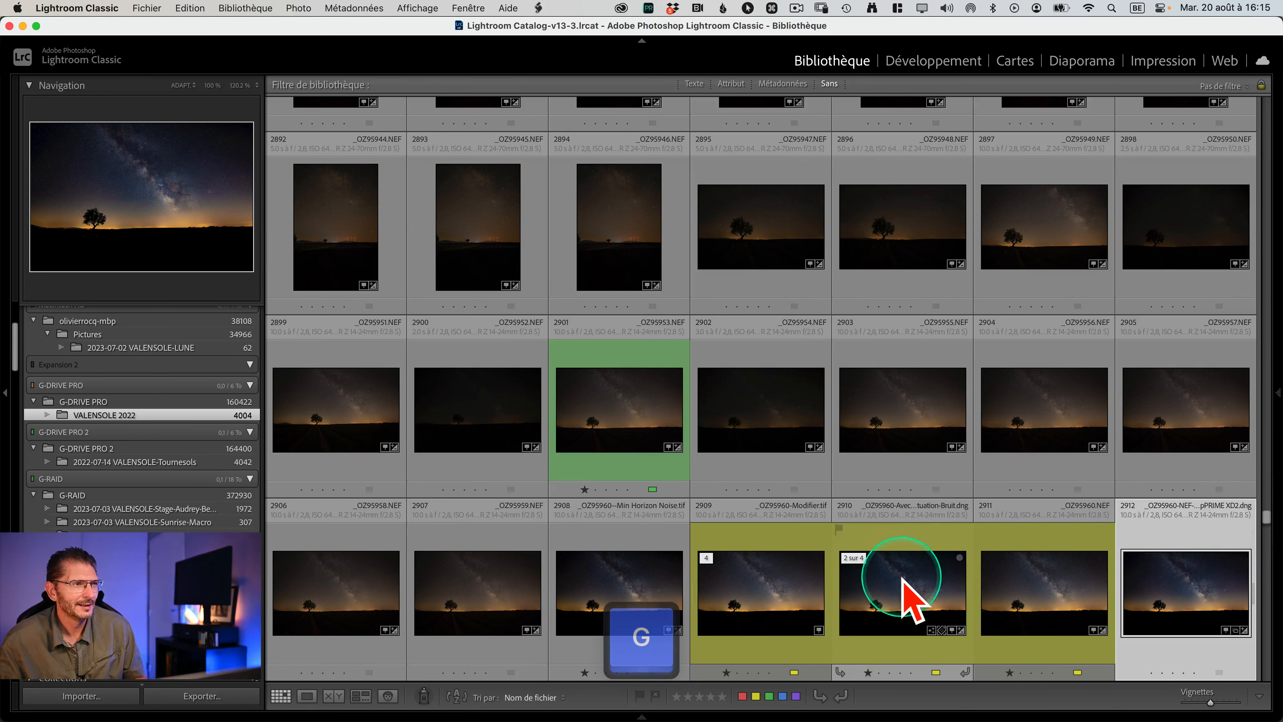
double_click(917, 578)
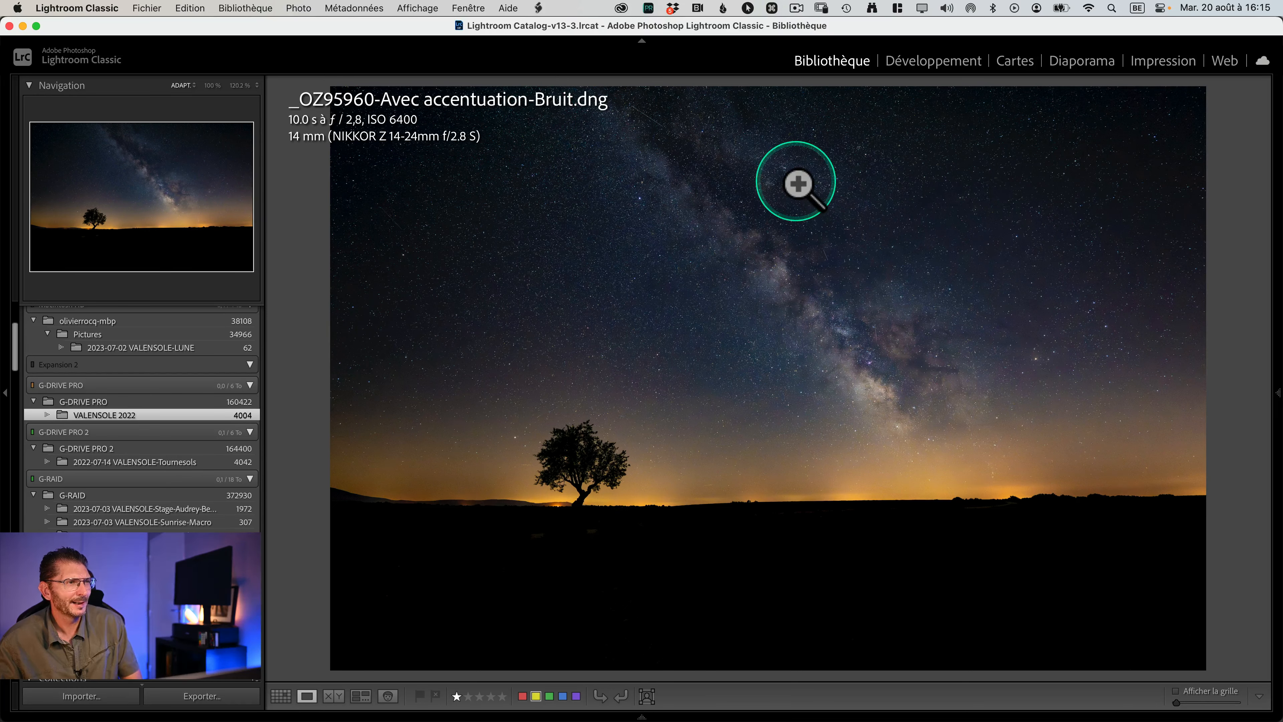
key(d)
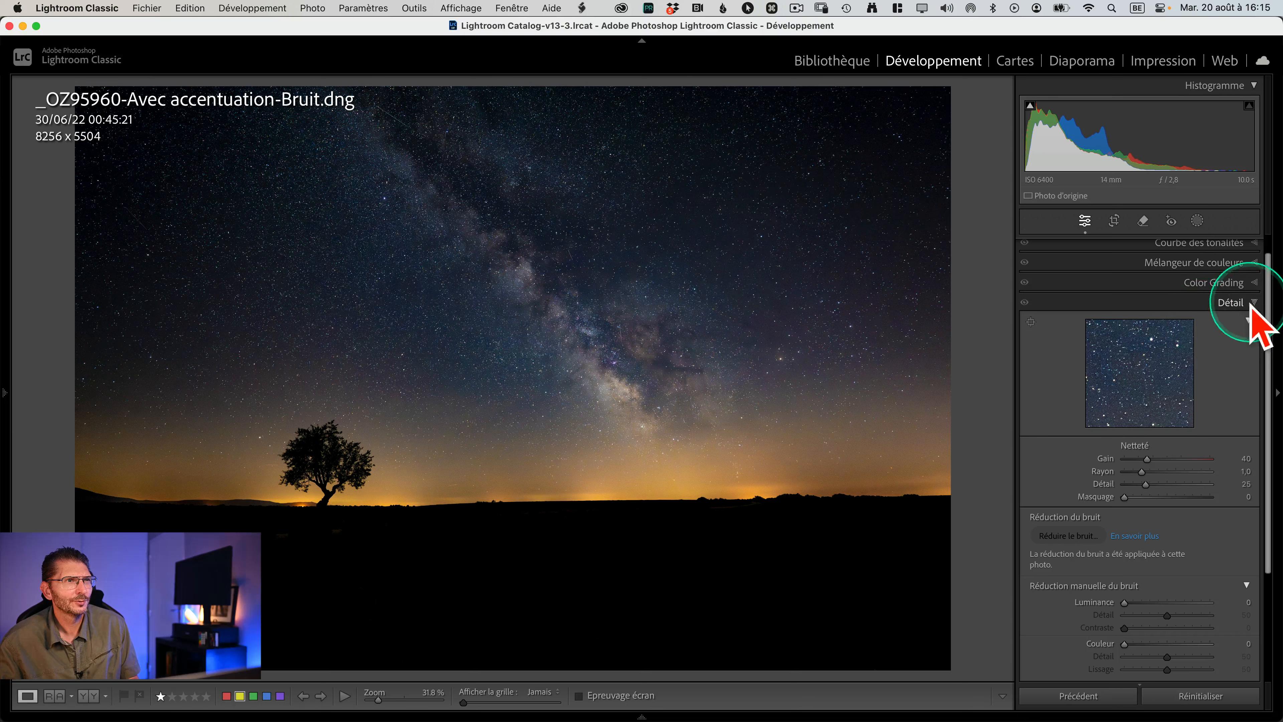
click(1232, 302)
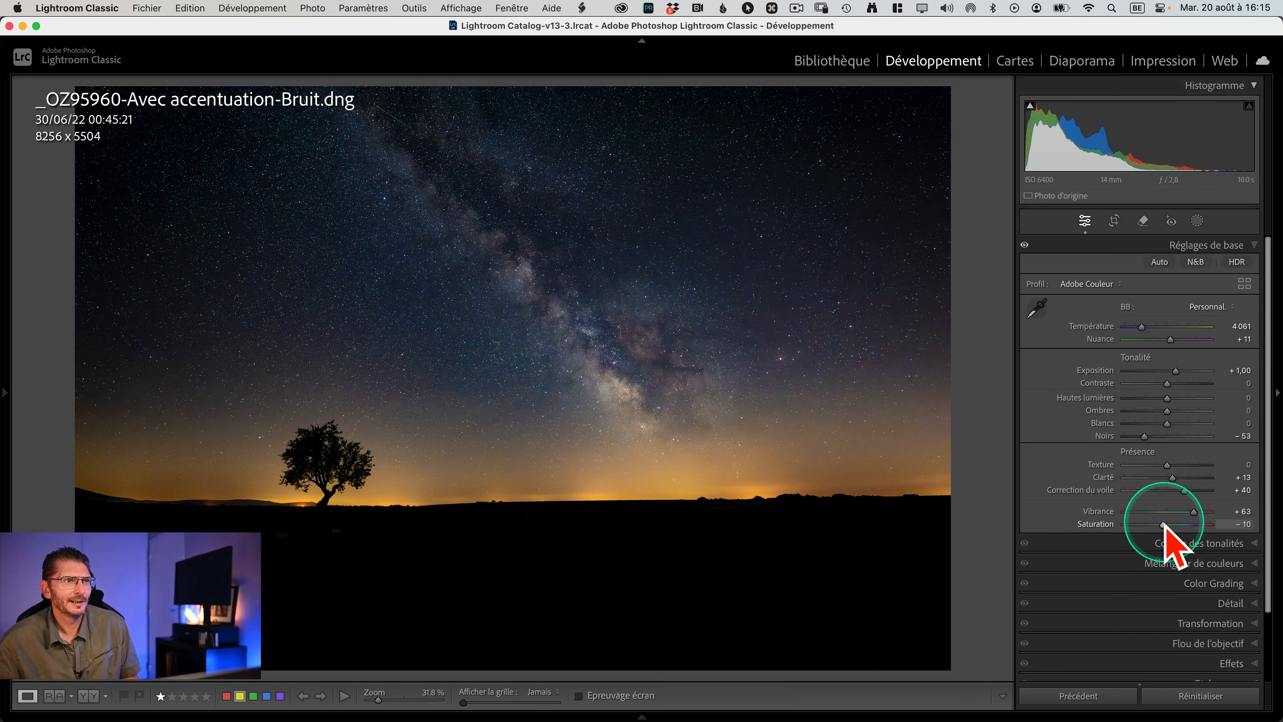
Try lowering the Saturation of the Avec accentuation-Bruit DNG to -22 and on to -36, checking against the neighbouring version
drag(1161, 525, 1158, 525)
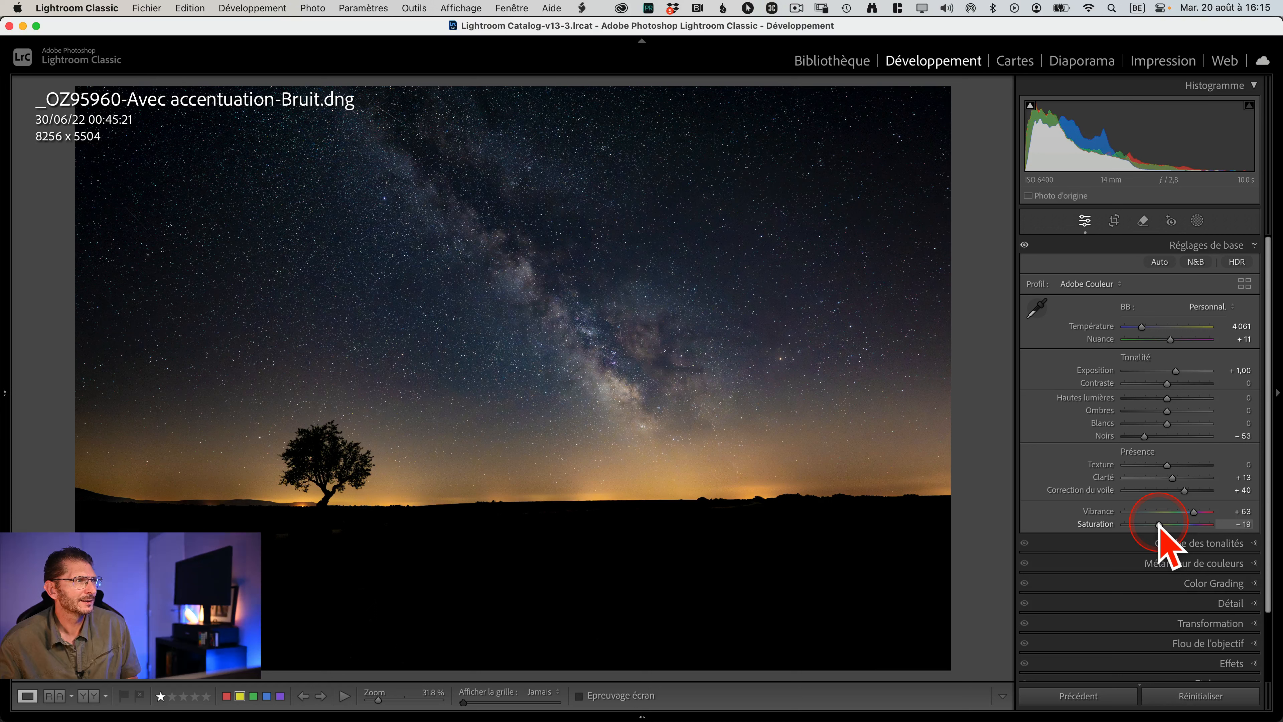
drag(1158, 525, 1157, 524)
key(Right)
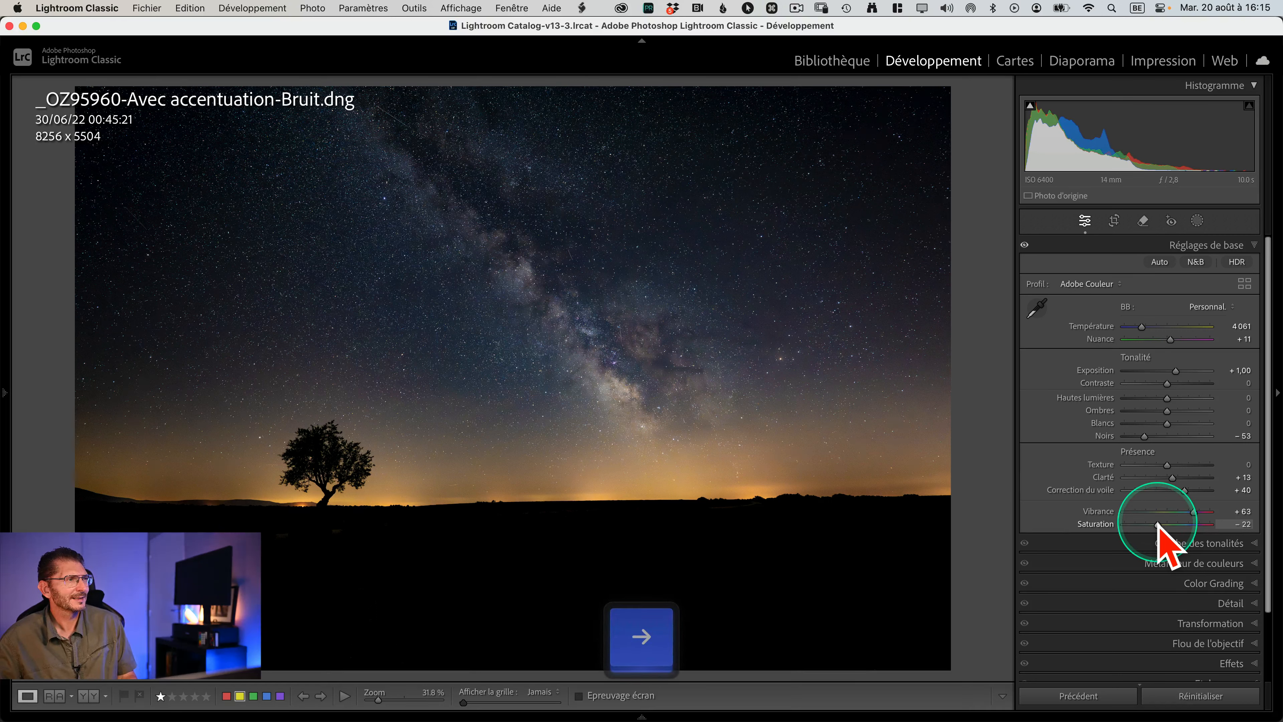
key(Left)
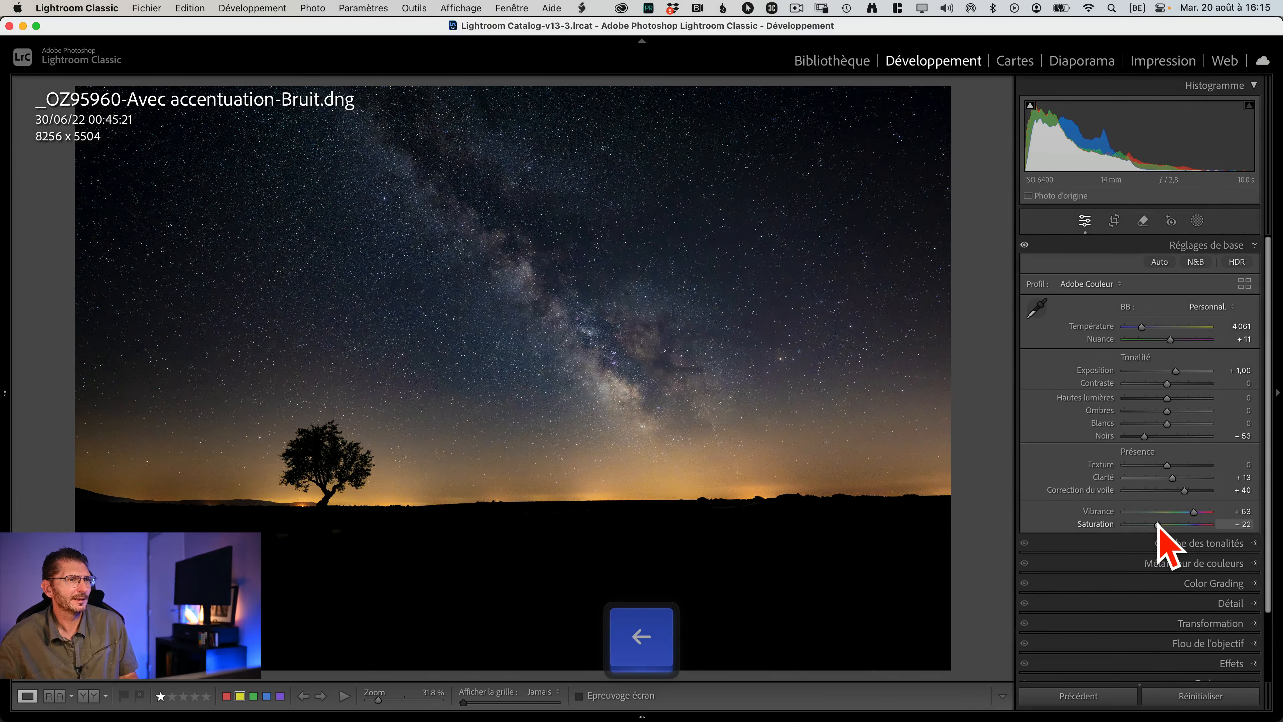
drag(1157, 524, 1150, 525)
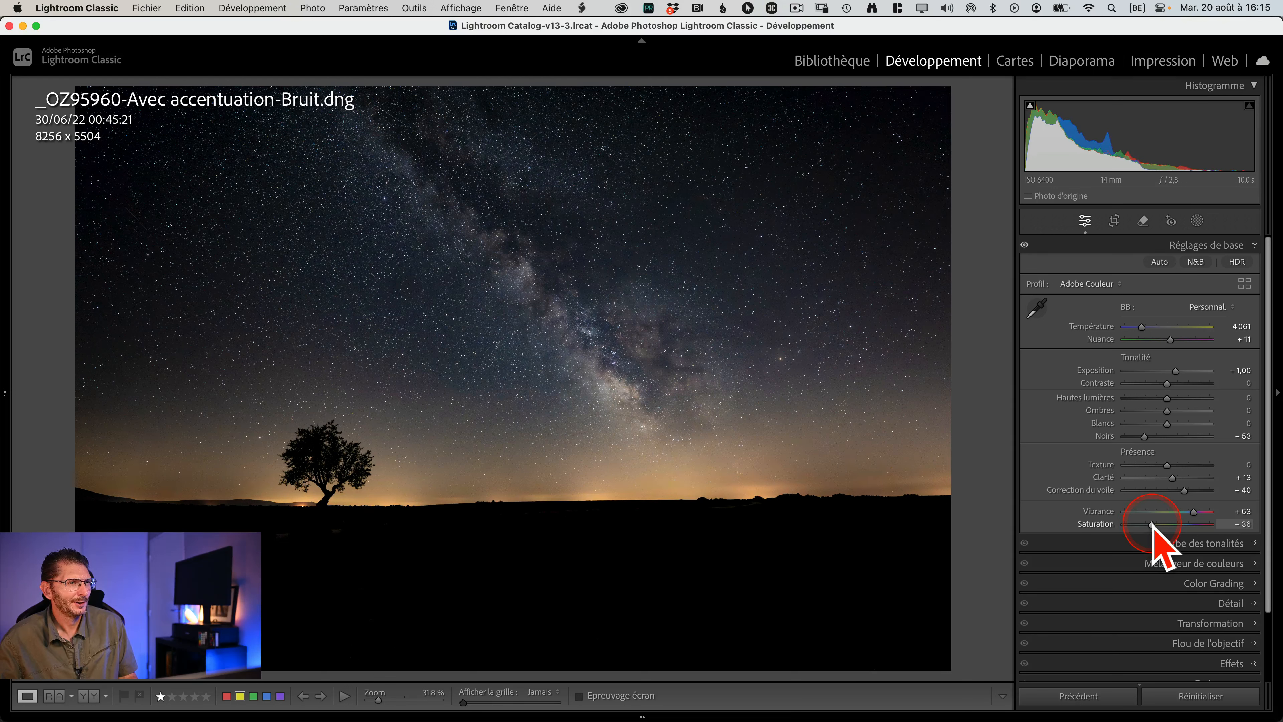
double_click(1100, 524)
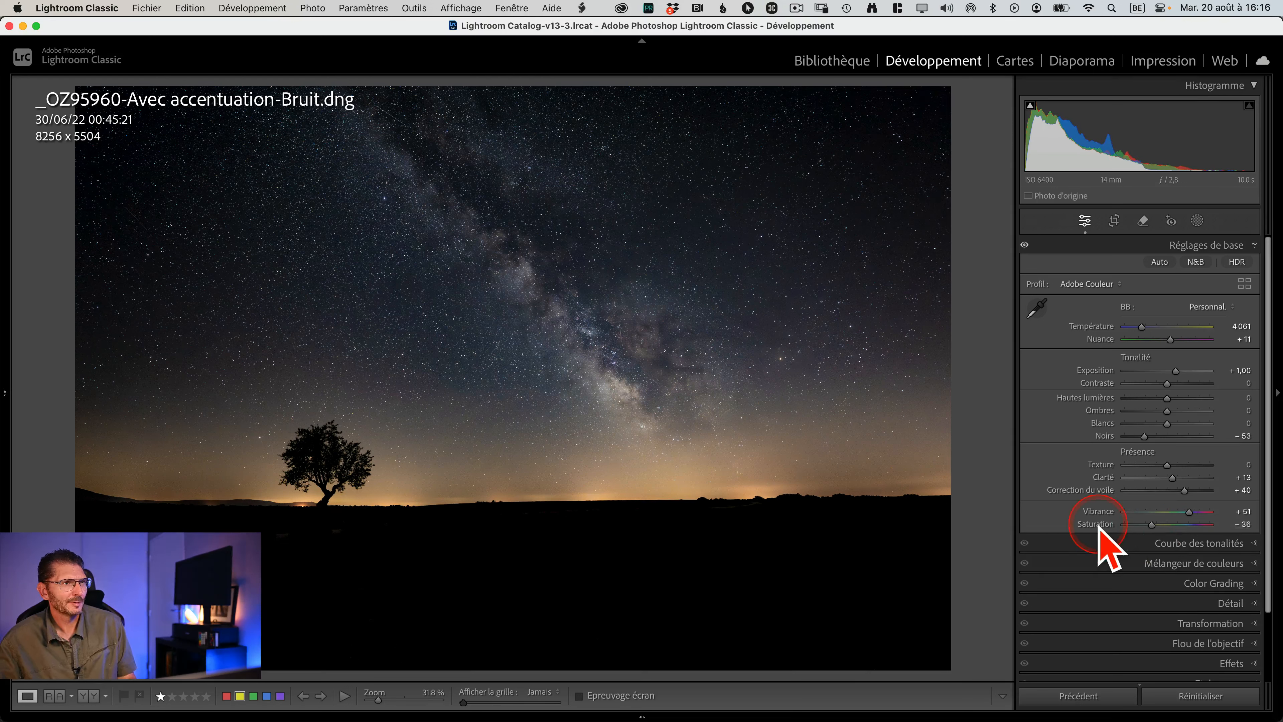
Lower the Vibrance of the Avec accentuation-Bruit DNG to about +26 and compare it with the NEF and DxO versions
drag(1165, 525, 1182, 513)
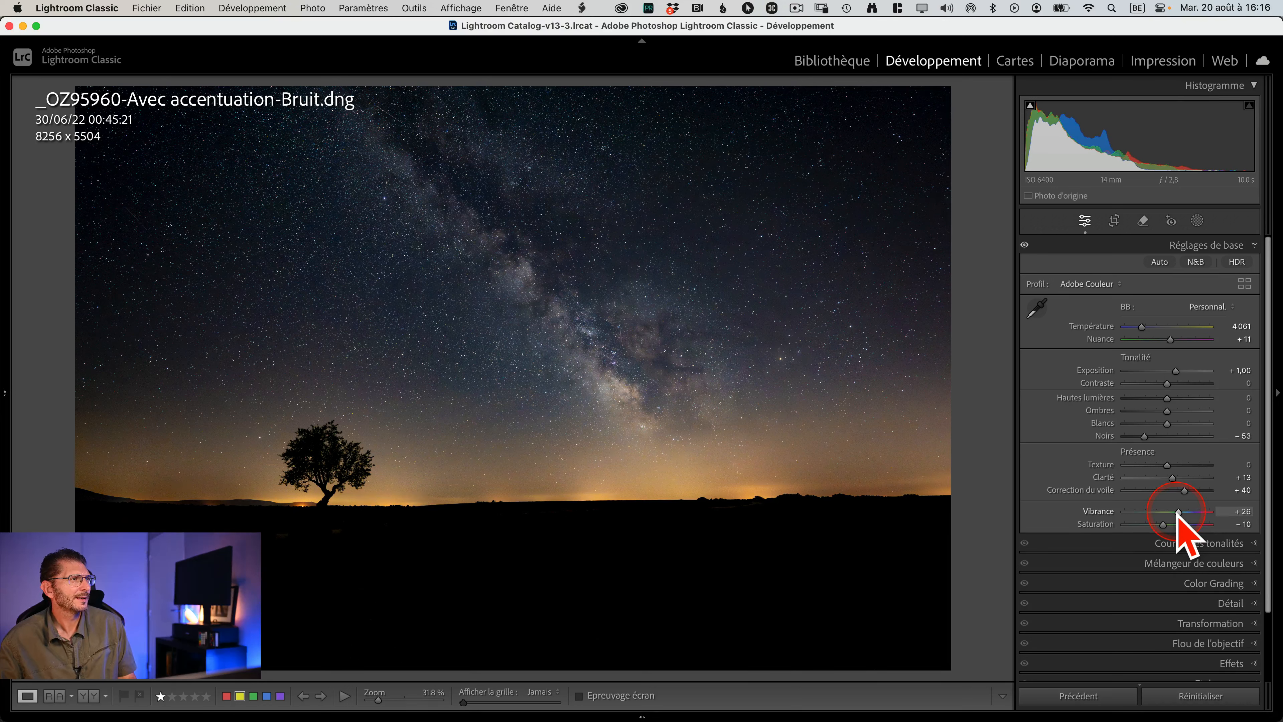
key(Right)
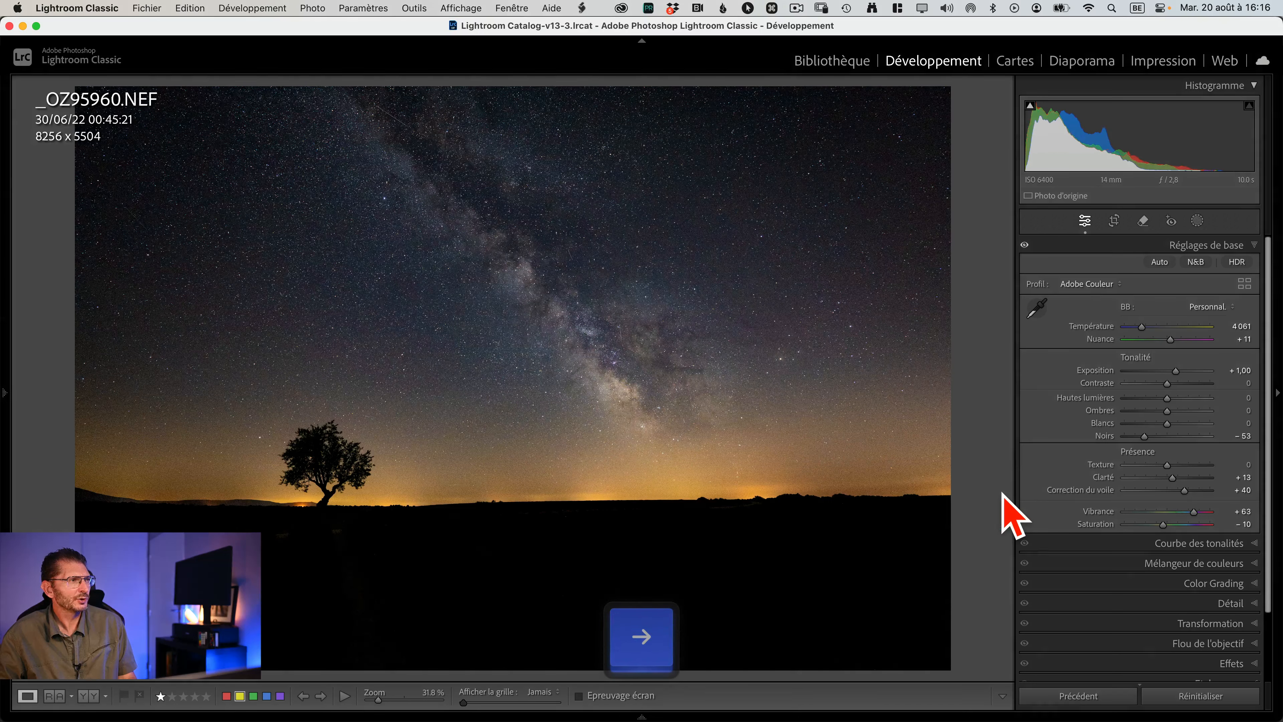
key(Right)
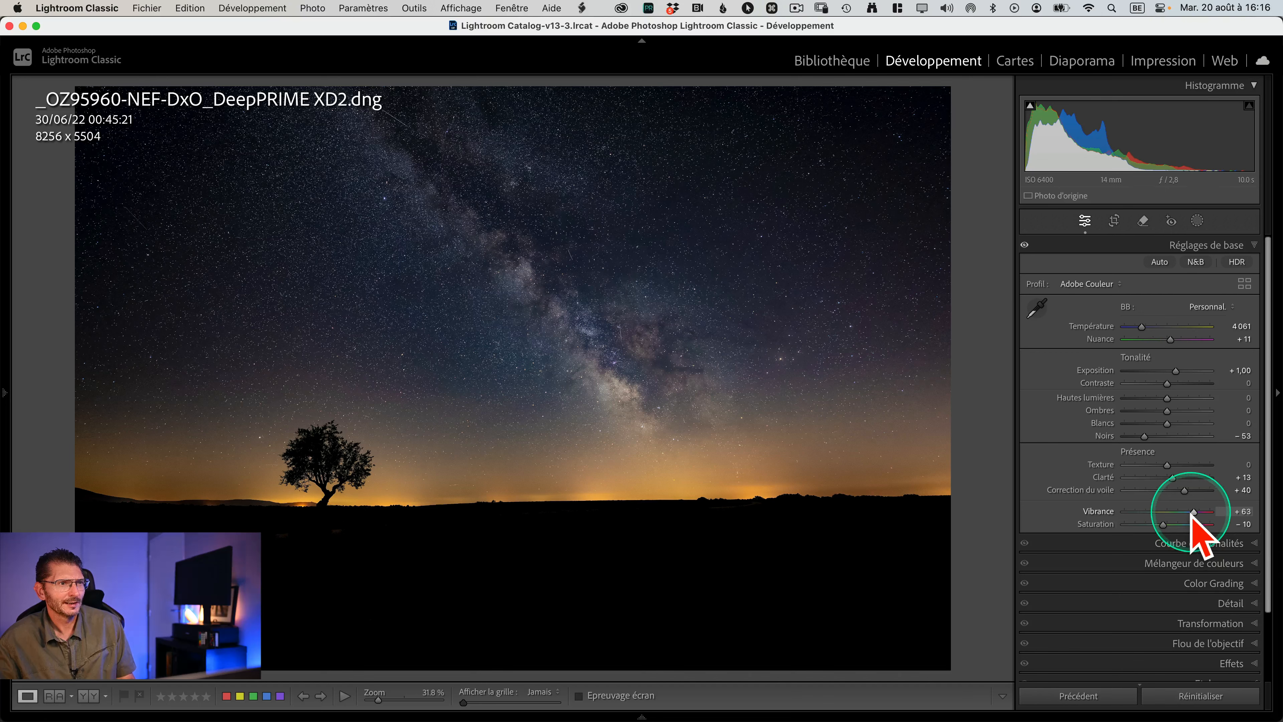
Lower the DxO_DeepPRIME XD2 DNG's Vibrance to +26 and compare it with the neighbouring version
key(Left)
key(Right)
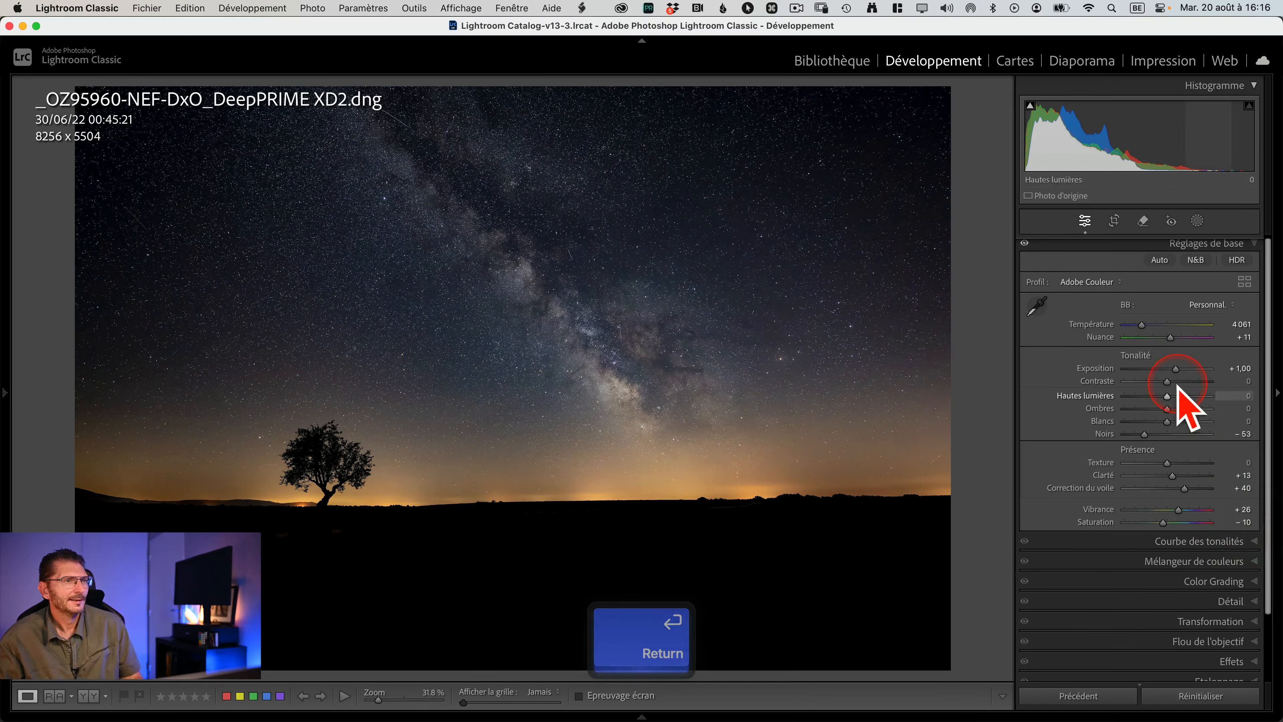
Select the five _OZ95960 versions from Min Horizon Noise.tif to DxO_DeepPRIME XD2.dng in the library grid and survey them side by side
key(g)
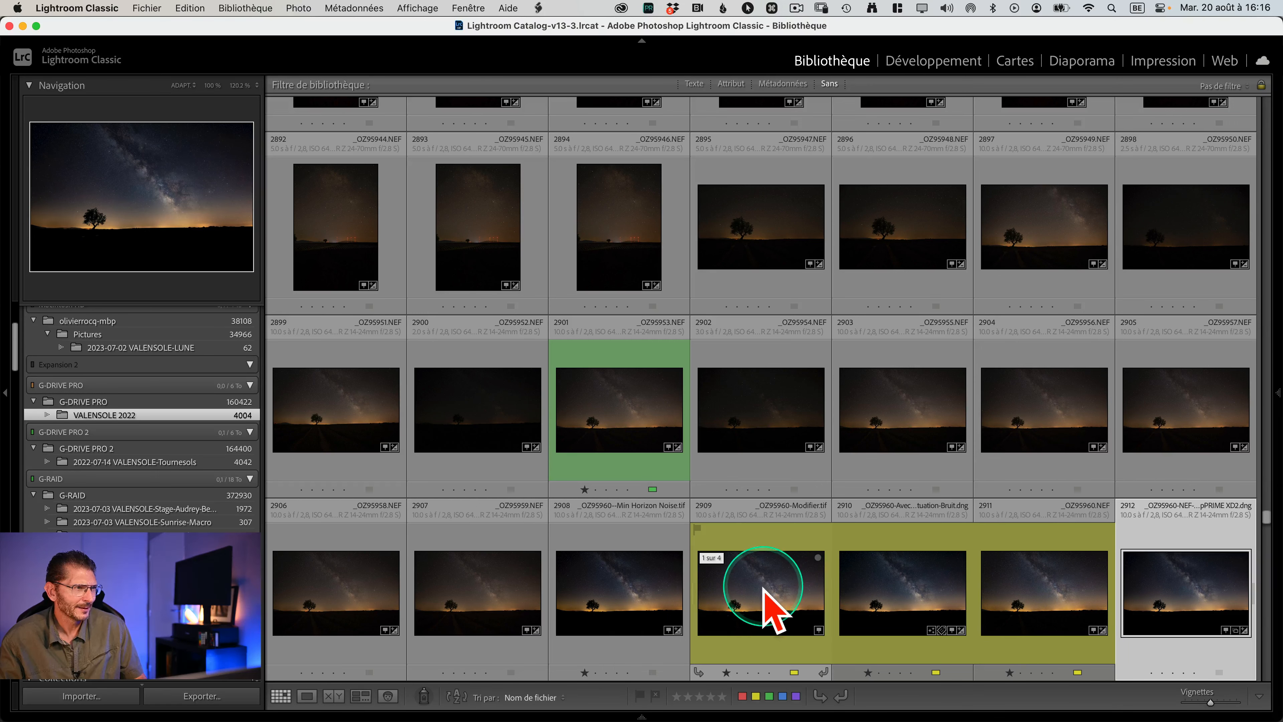
shift+click(648, 582)
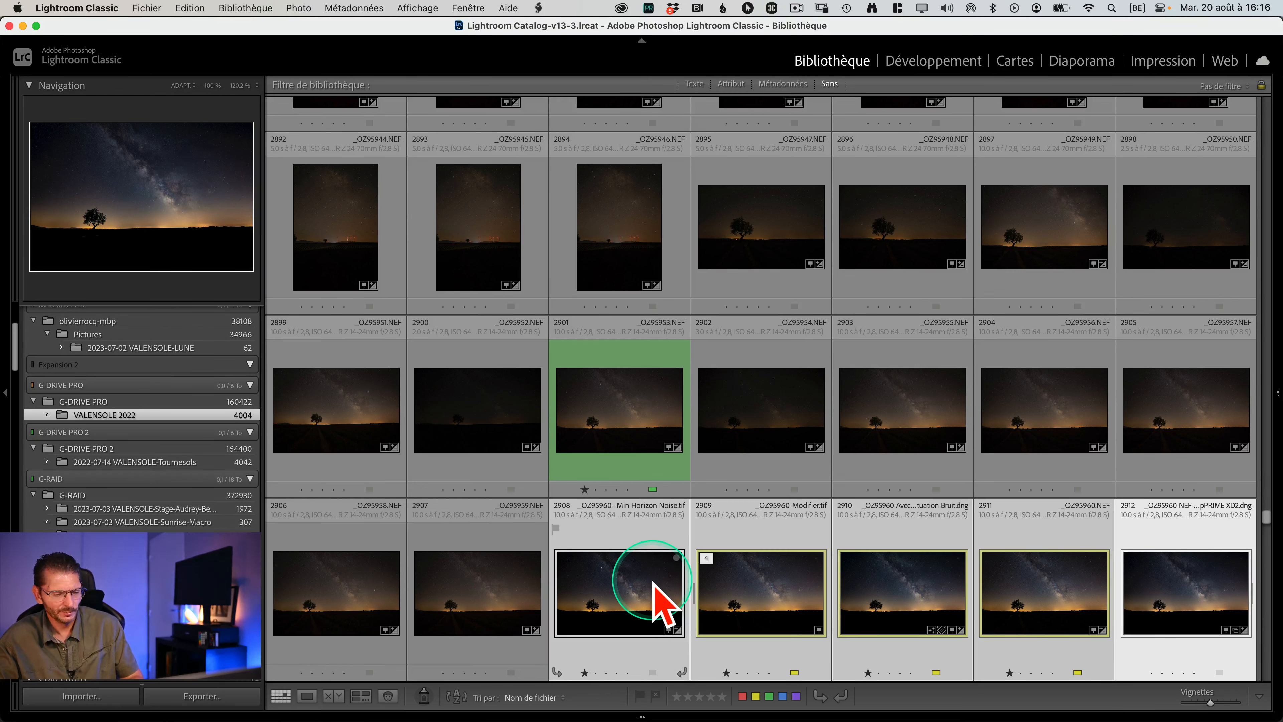
key(n)
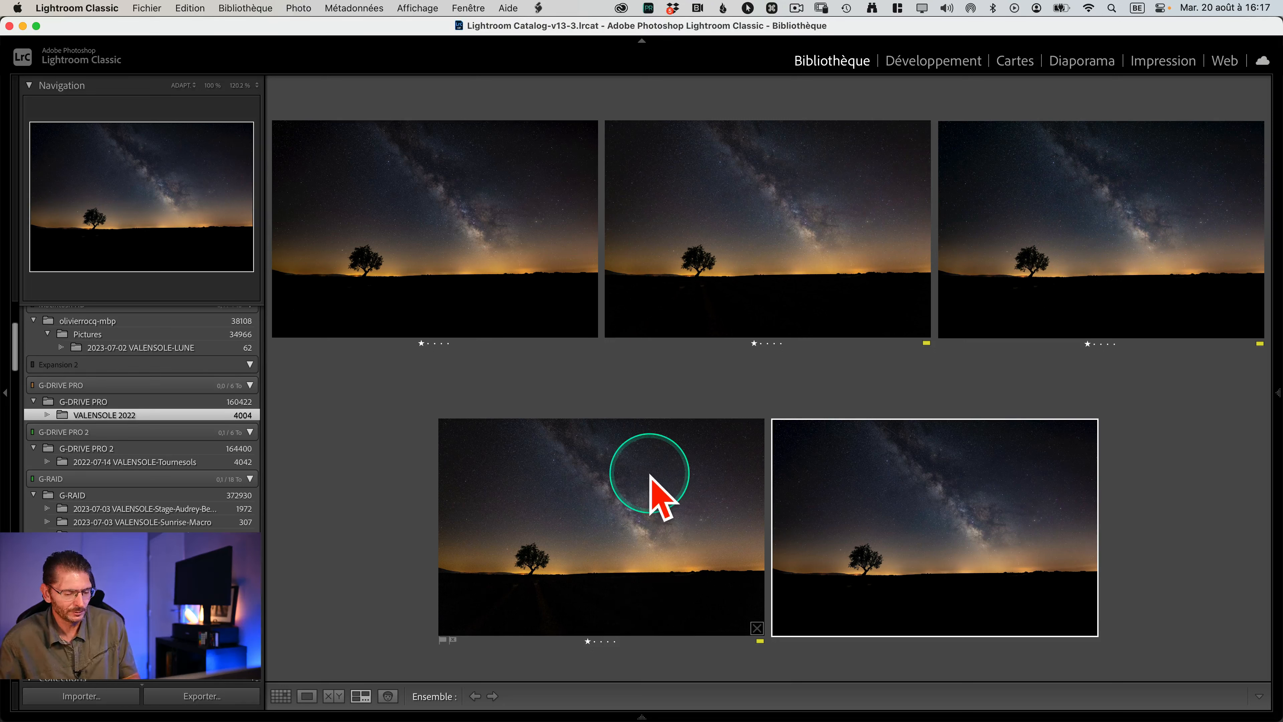
key(g)
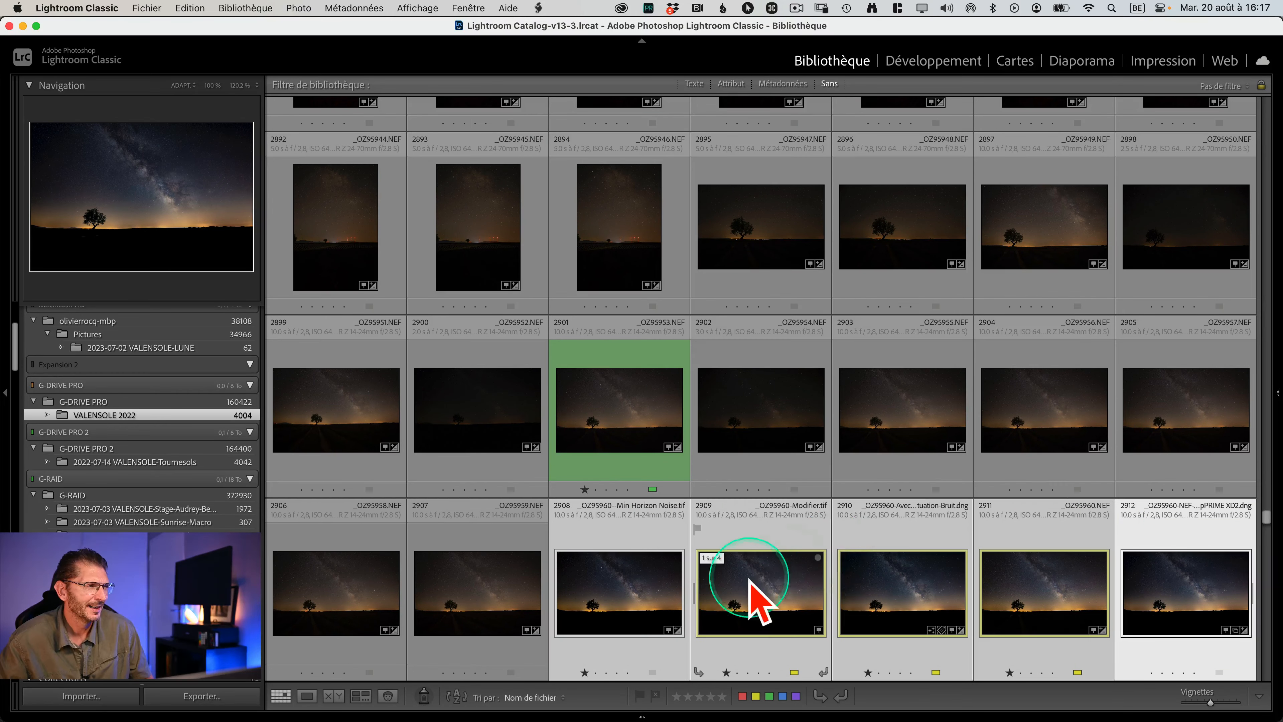
Send the five selected _OZ95960 versions to Adobe Photoshop 2024 for editing and switch to Photoshop
right_click(624, 576)
mouse_move(816, 349)
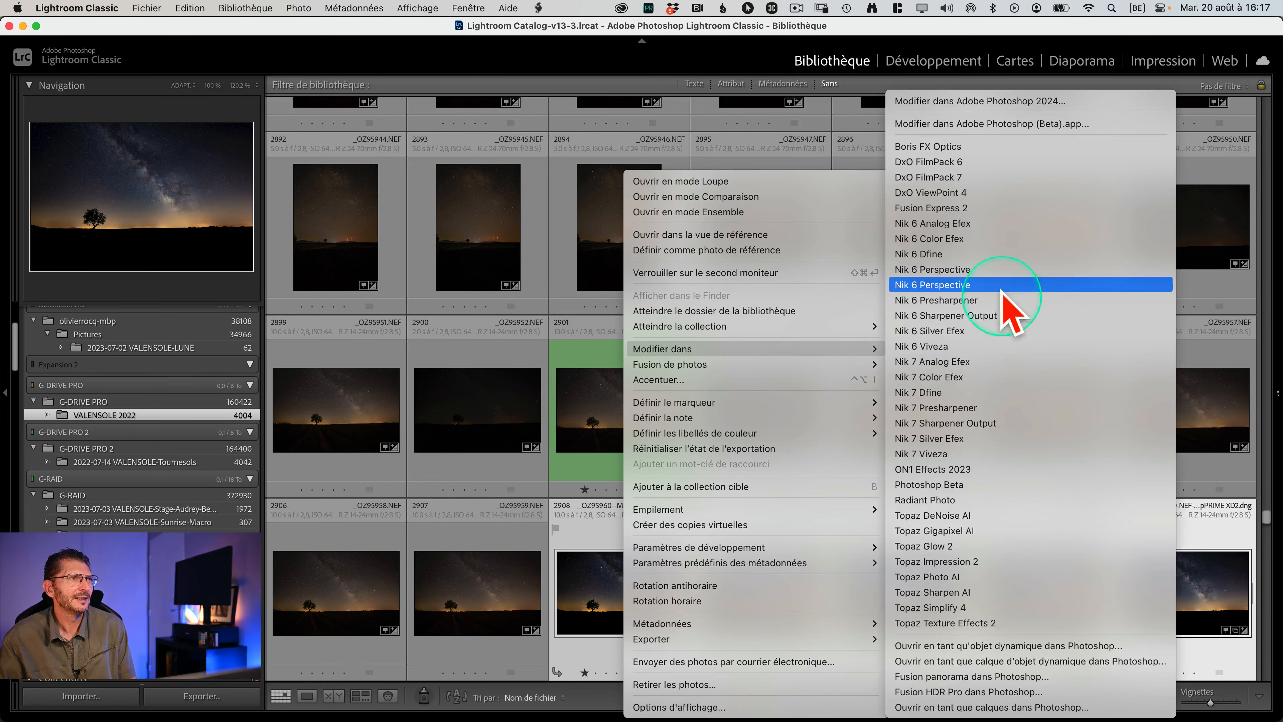
click(958, 101)
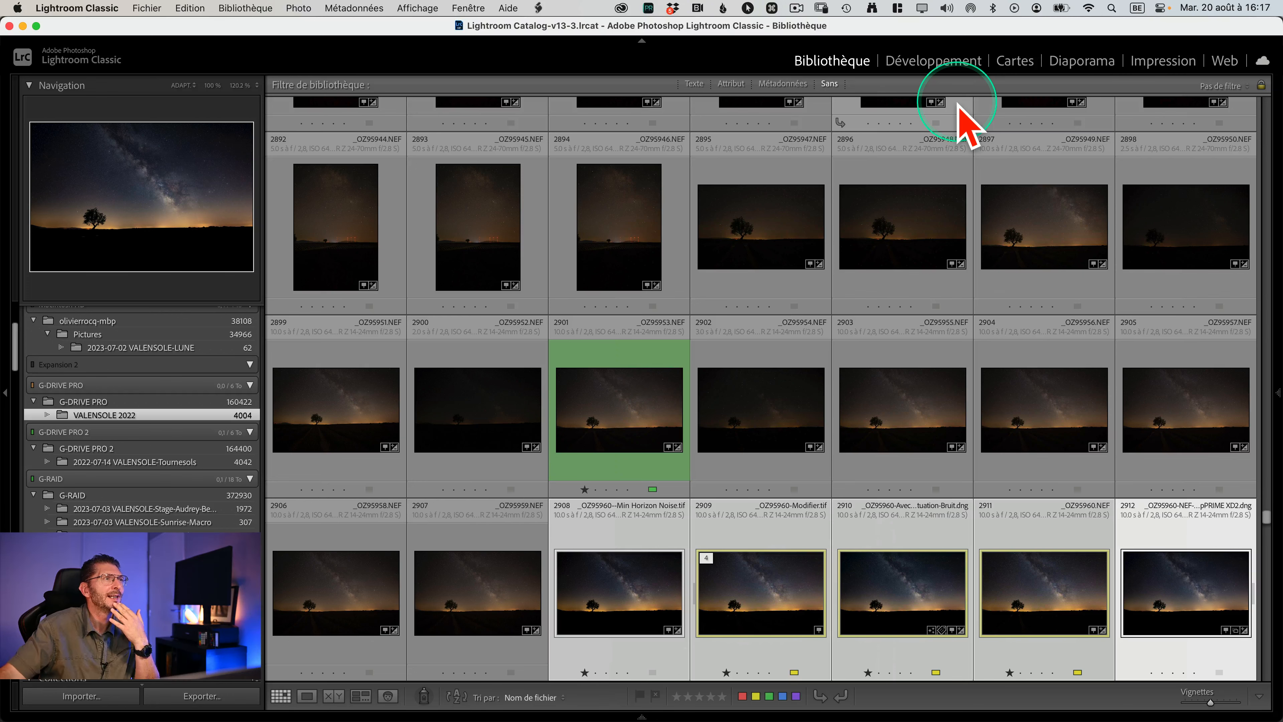
key(super+Tab)
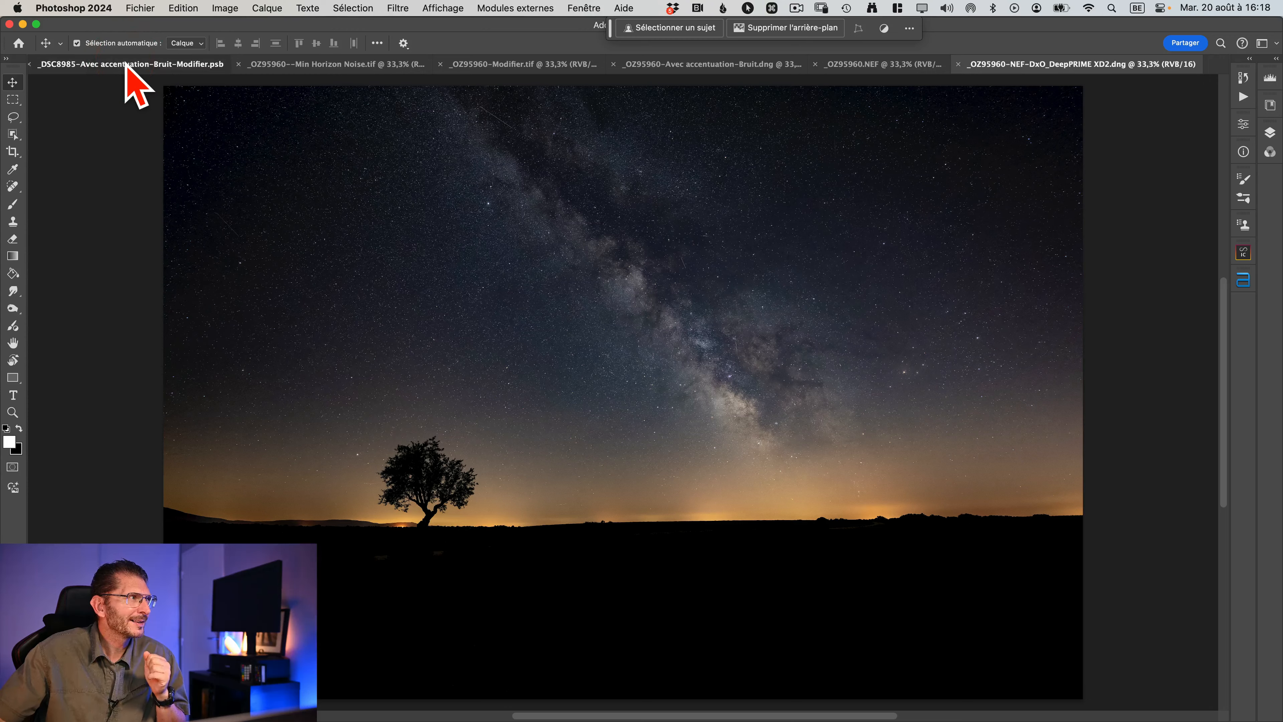
Close the unrelated _DSC8985-Avec accentuation-Bruit-Modifier.psb document and tile all remaining _OZ95960 documents vertically
click(123, 65)
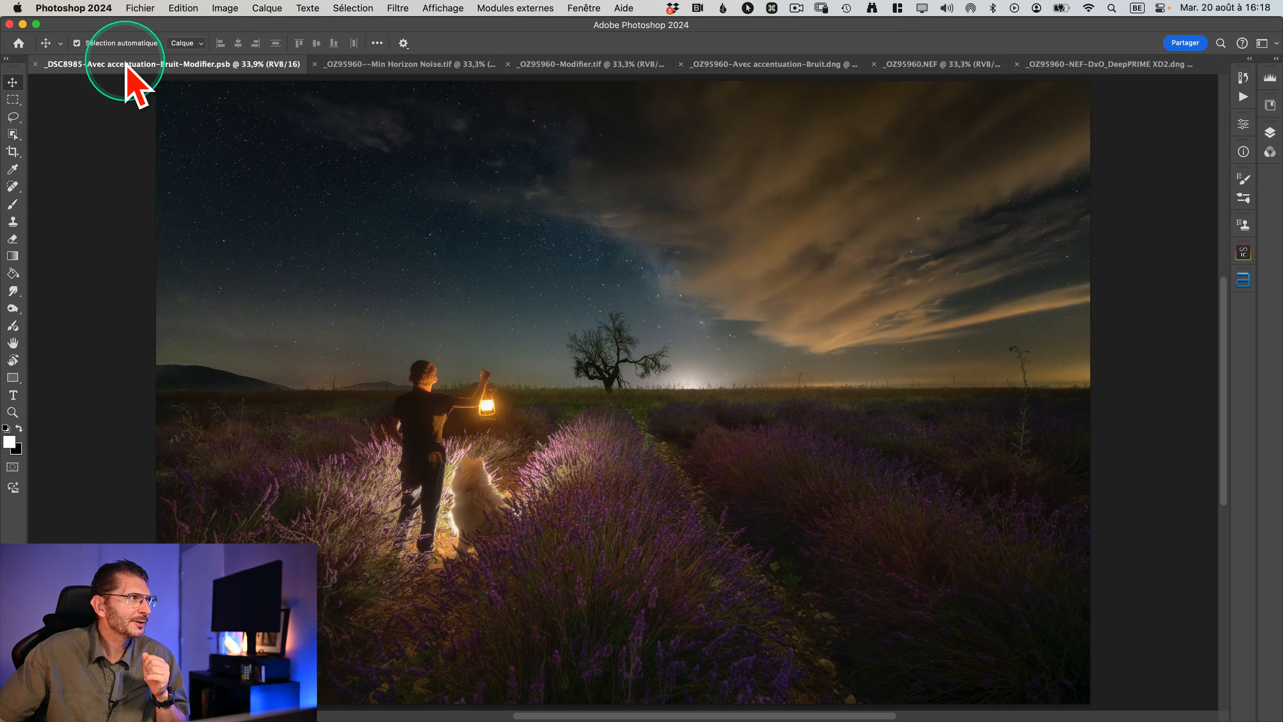
click(35, 64)
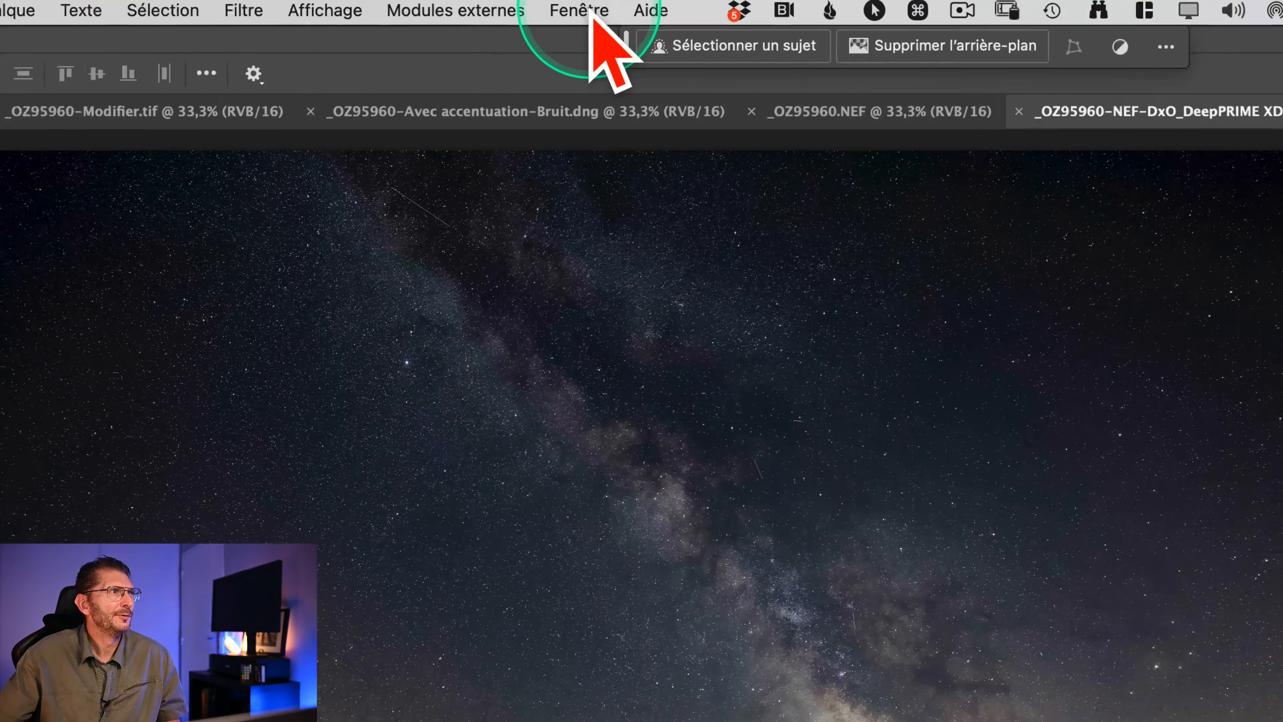
click(598, 9)
mouse_move(610, 24)
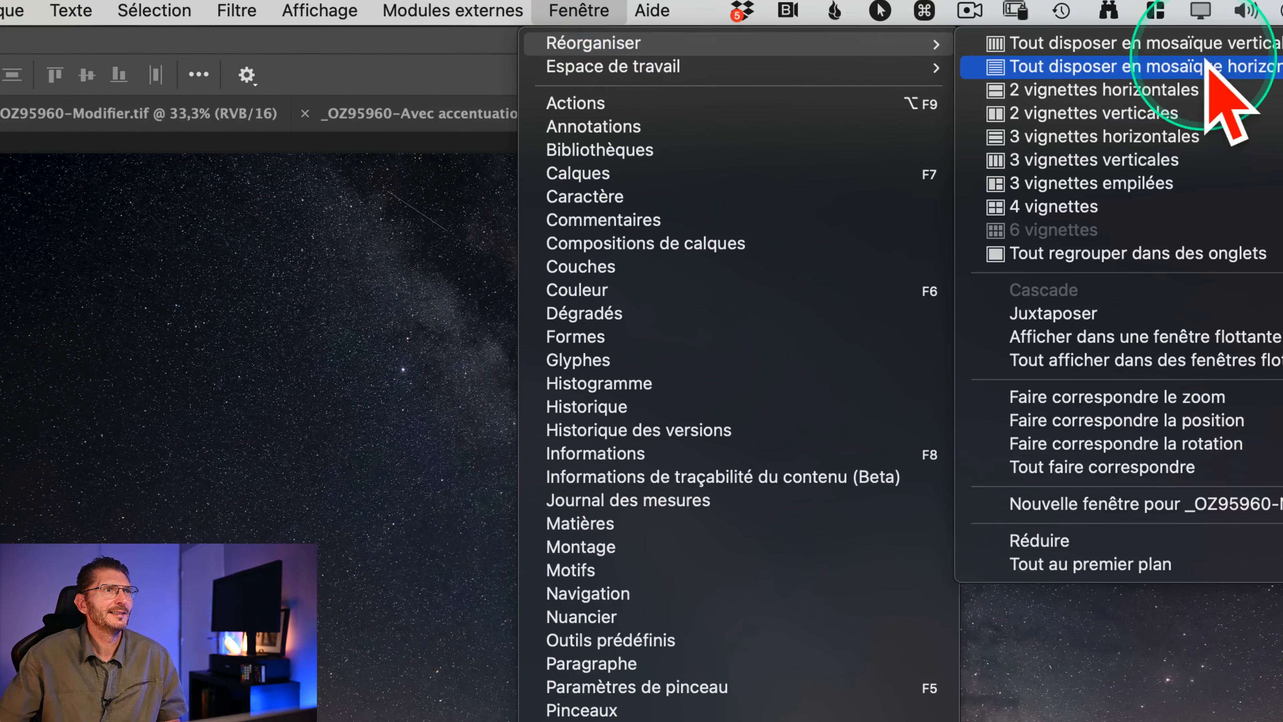
click(1157, 44)
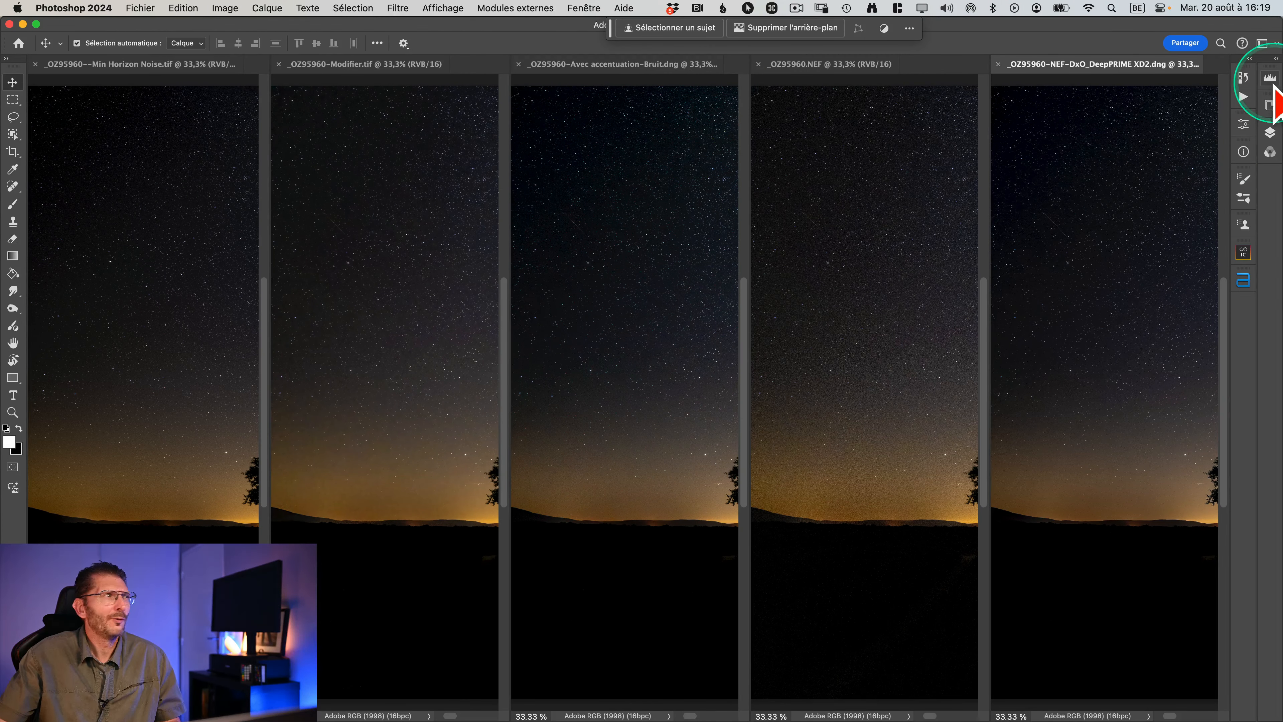
Shift the _OZ95960-Modifier.tif view slightly, match all other windows to it, and make _OZ95960--Min Horizon Noise.tif the active document
key(space)
drag(421, 142, 436, 143)
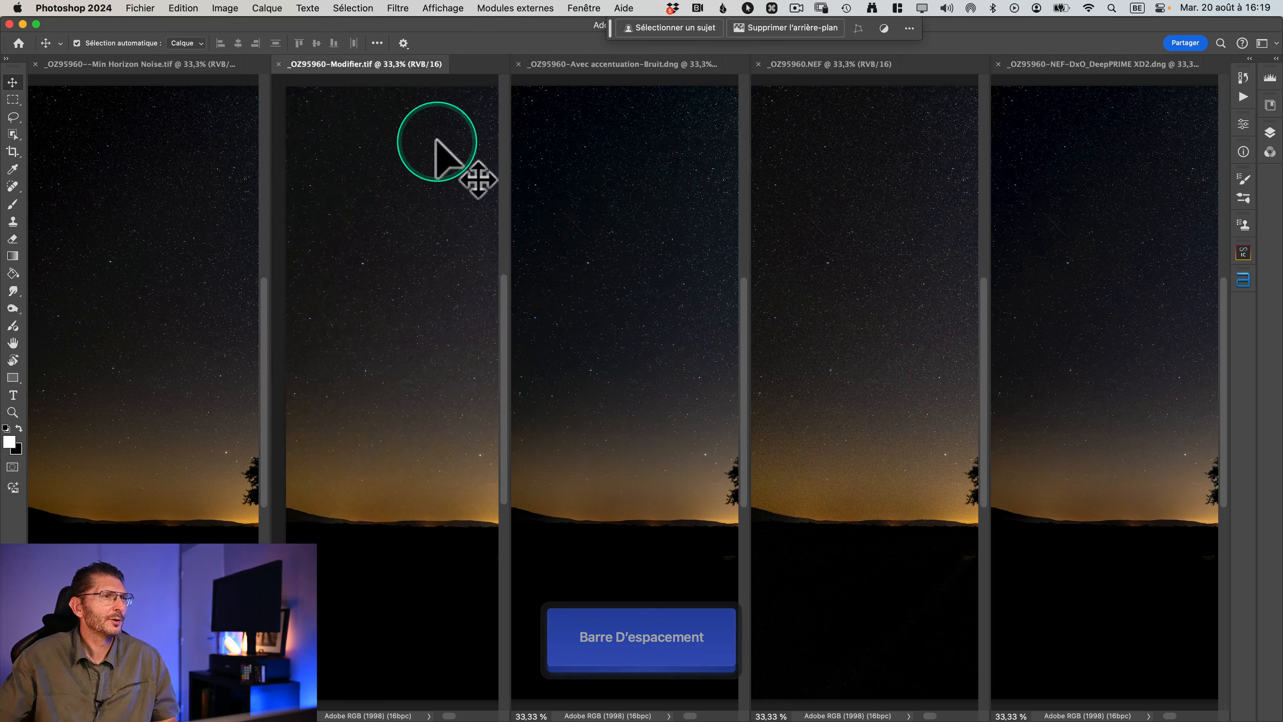
click(586, 9)
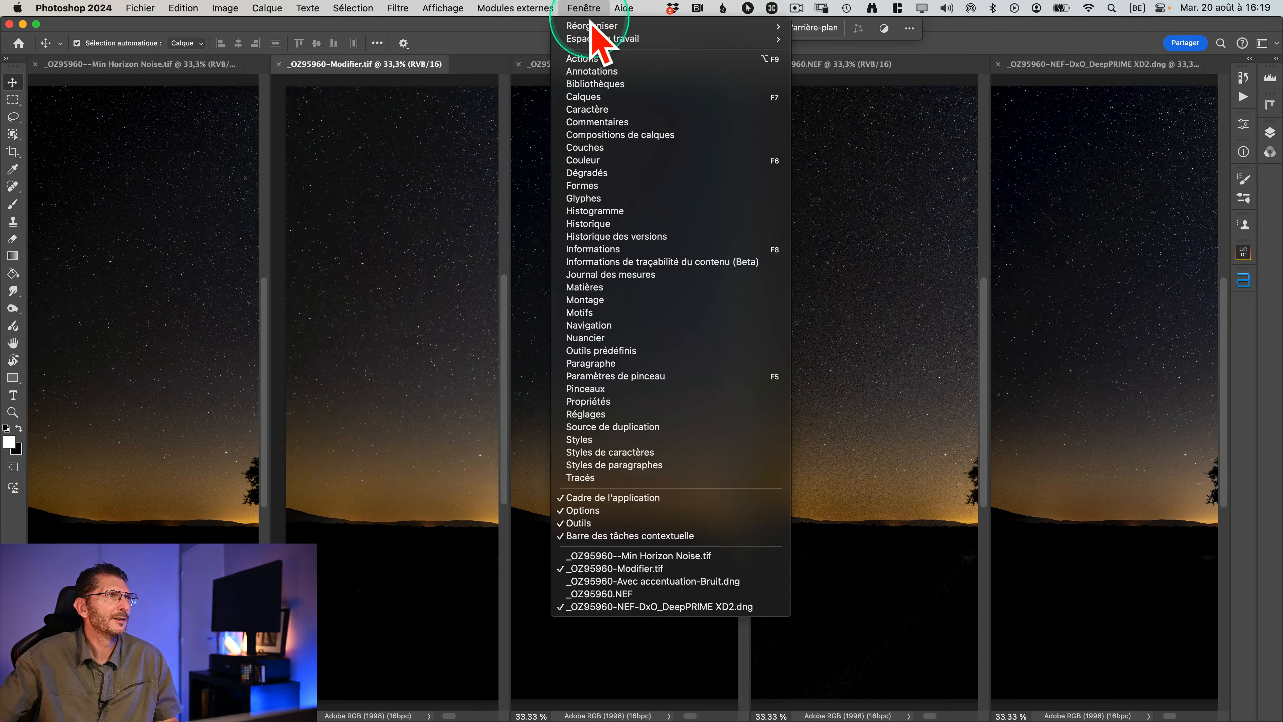
mouse_move(599, 25)
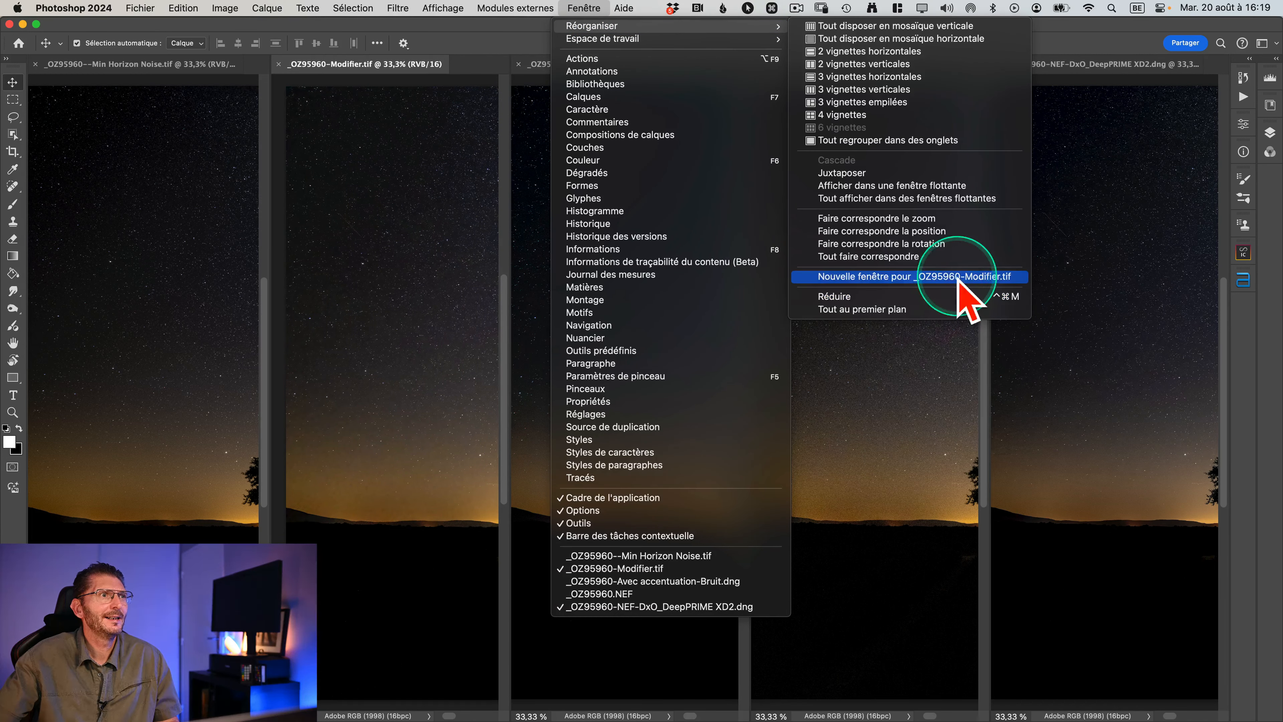
key(ctrl)
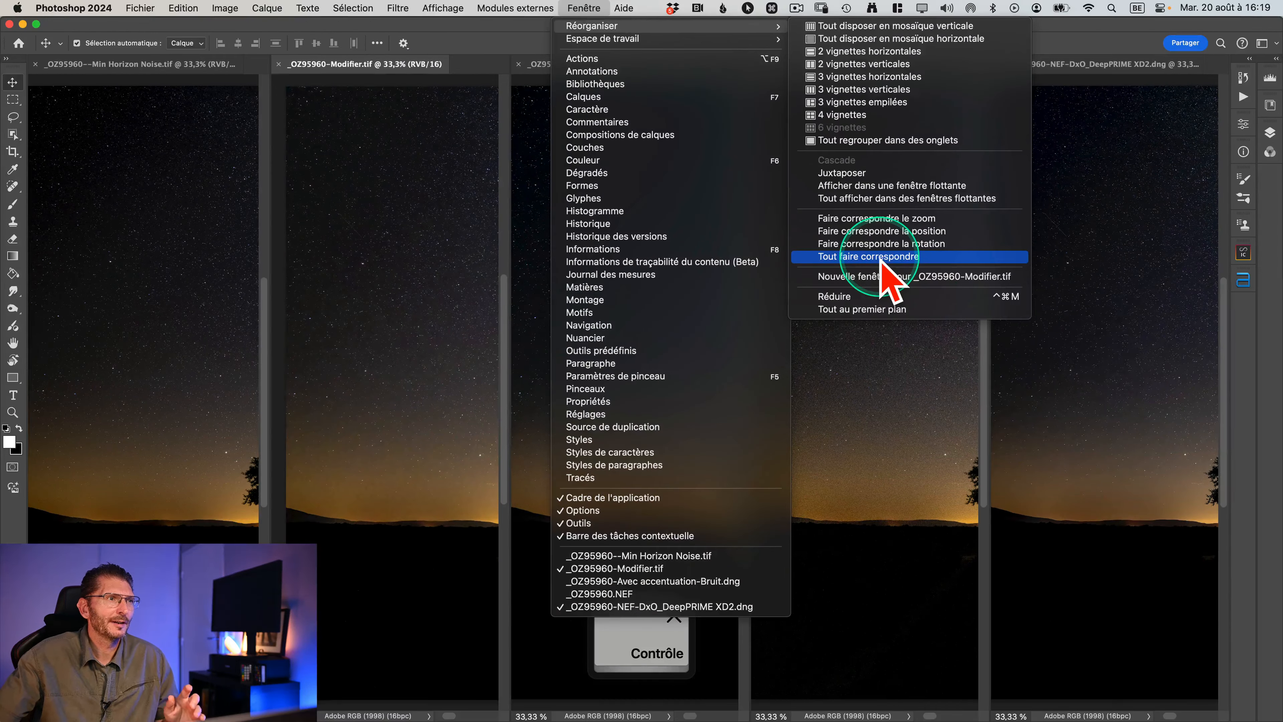
click(881, 256)
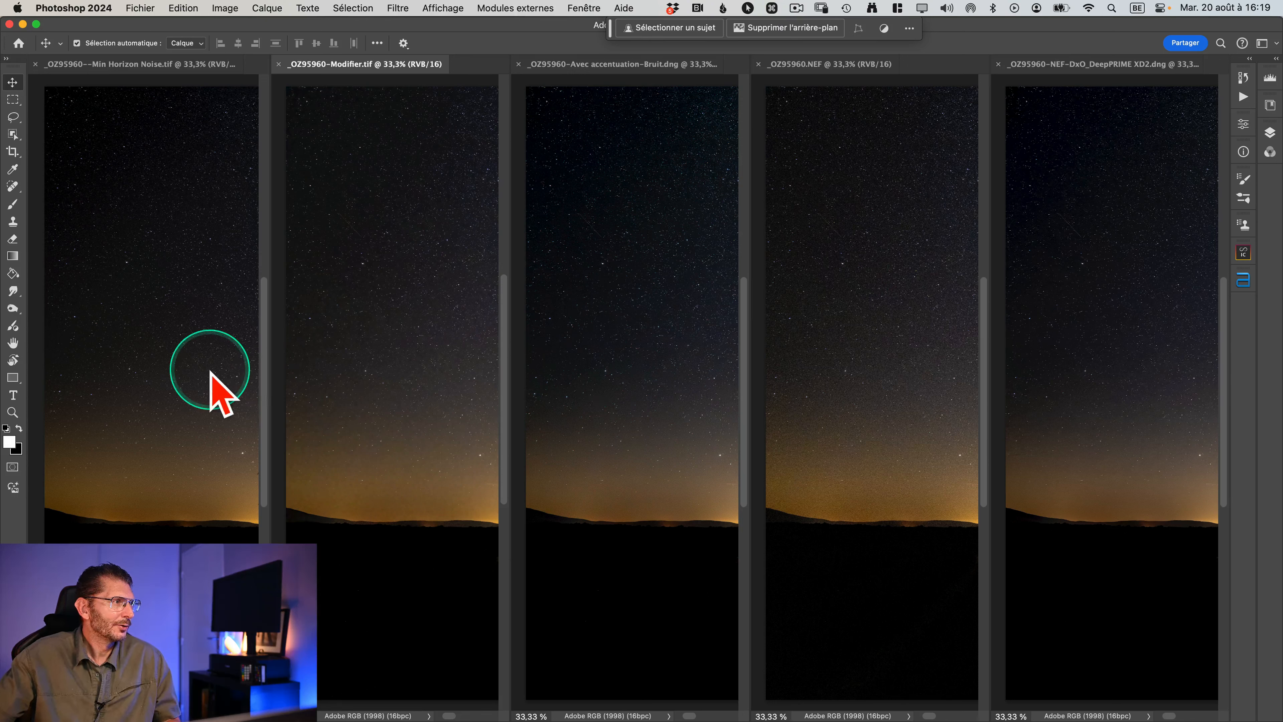
click(140, 78)
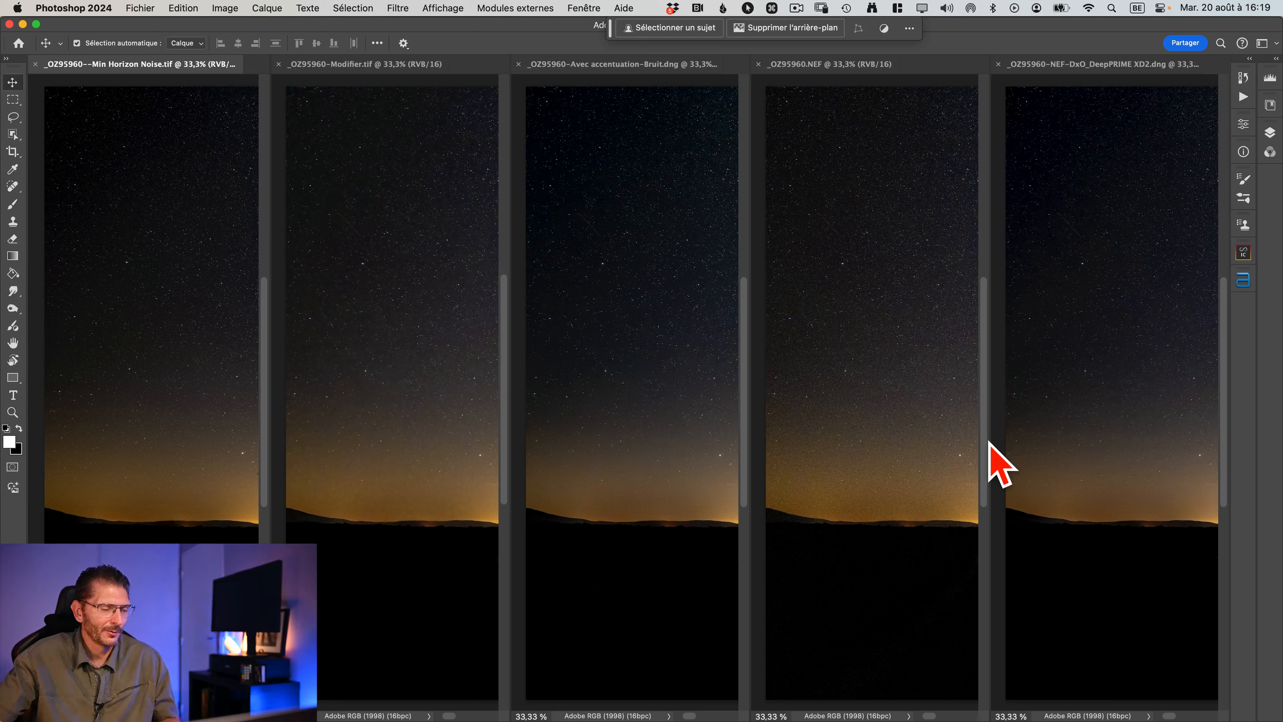
Magnify all five night-sky images simultaneously to 100% around the same area for a noise comparison
key(shift)
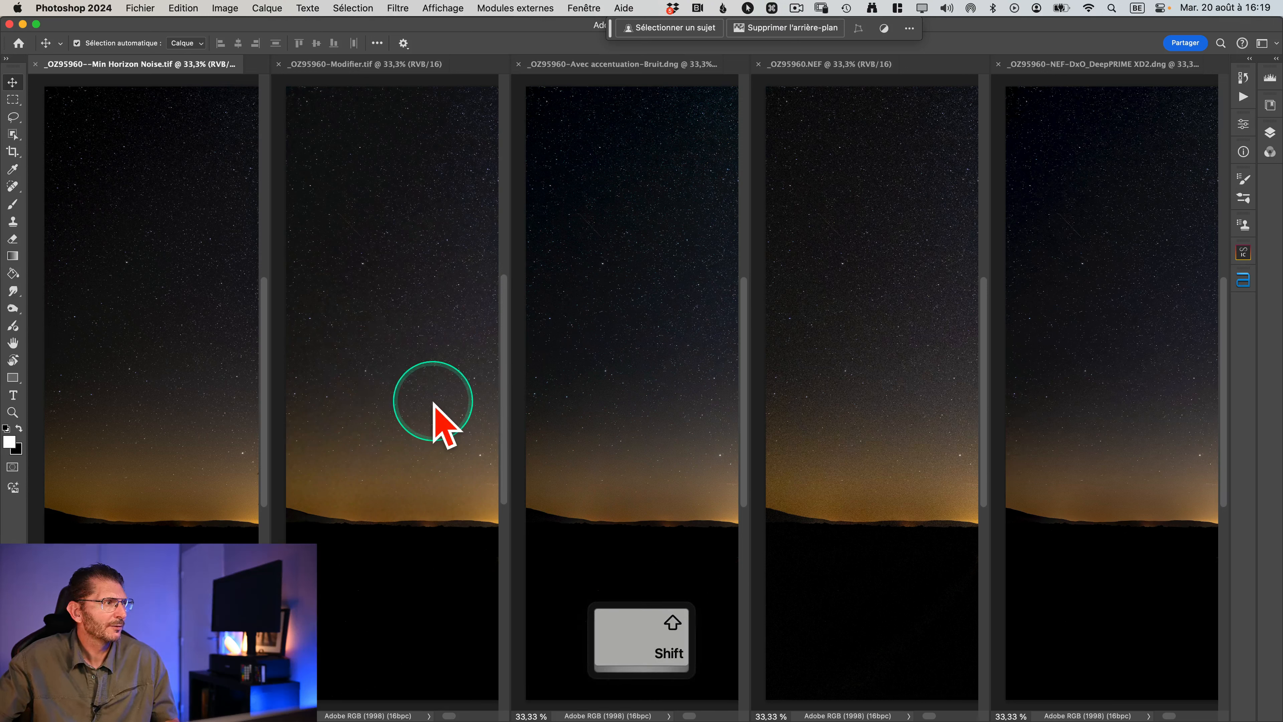
click(148, 389)
key(shift)
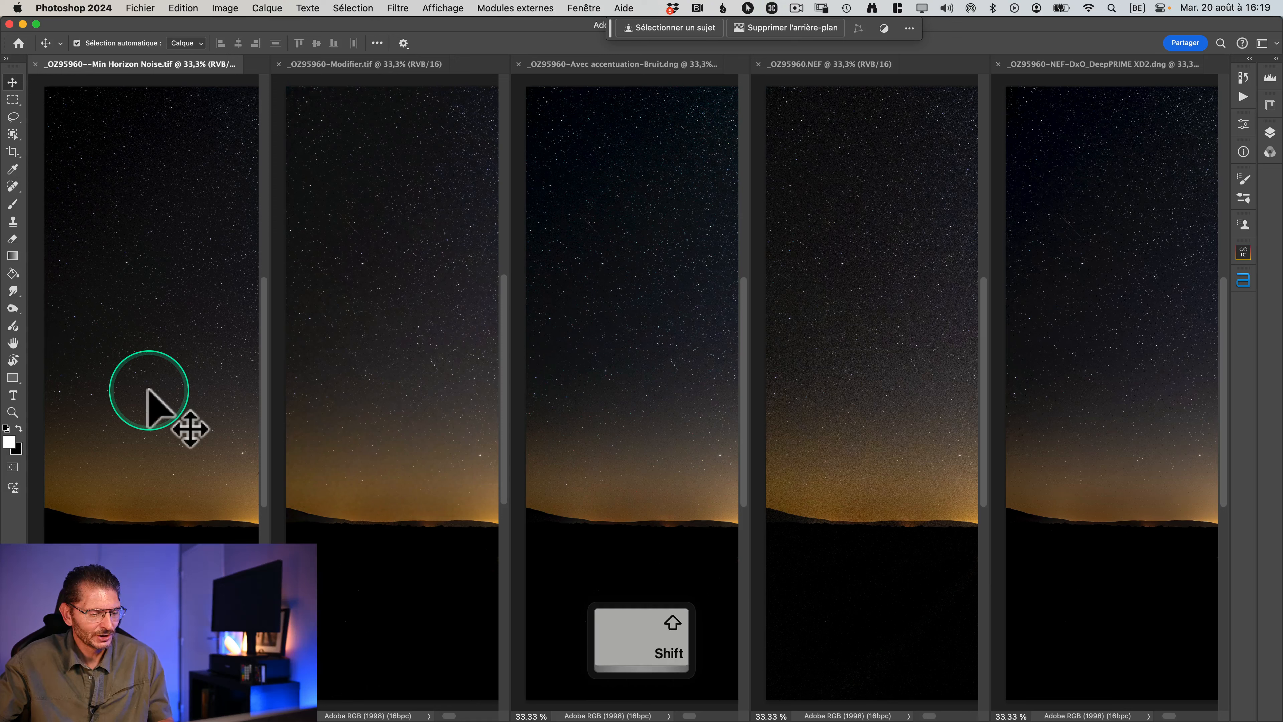
key(shift+z)
shift+click(148, 390)
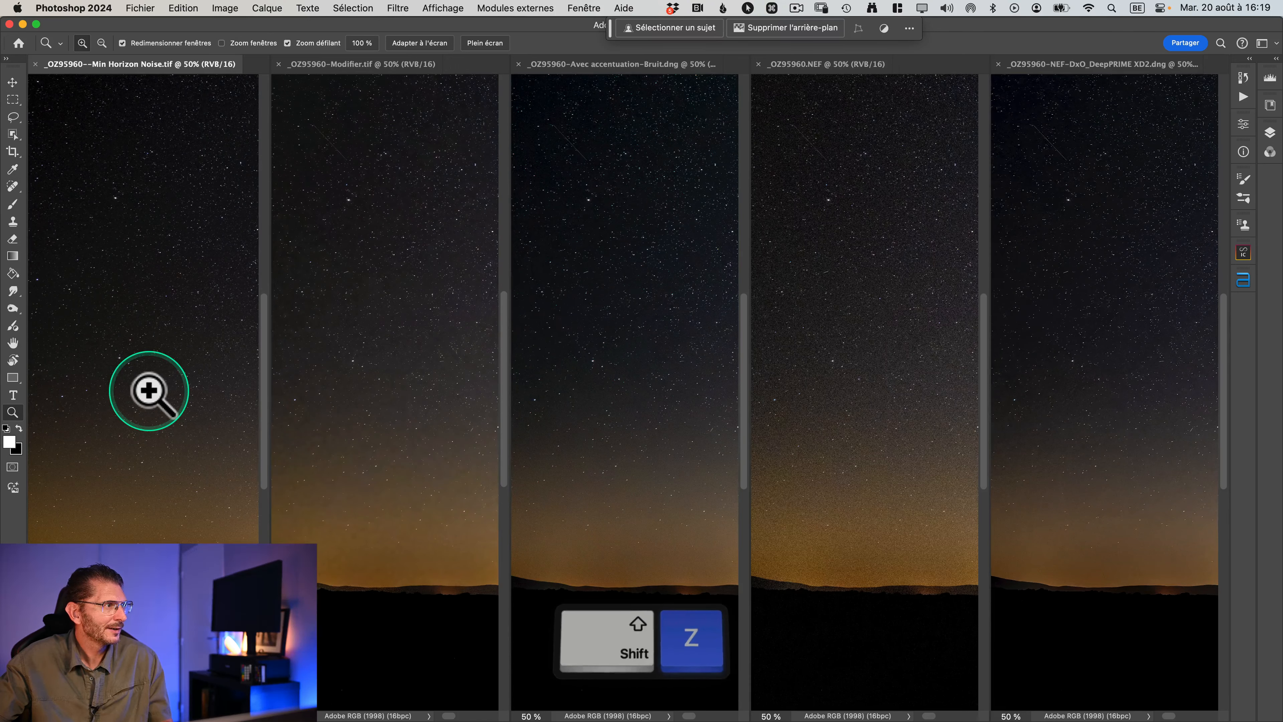
shift+click(148, 390)
shift+click(148, 390)
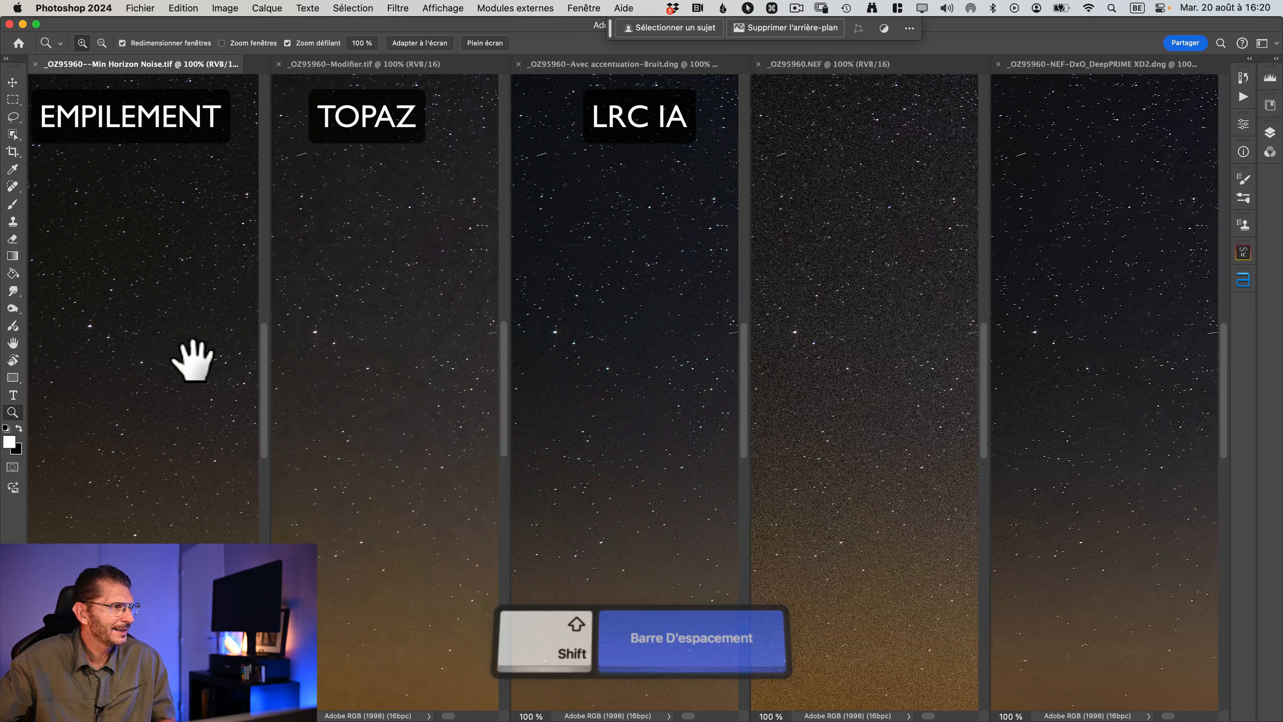
Examine the noise across the sky in all five synchronized images, ending on the Milky Way at 200% magnification
drag(192, 360, 29, 366)
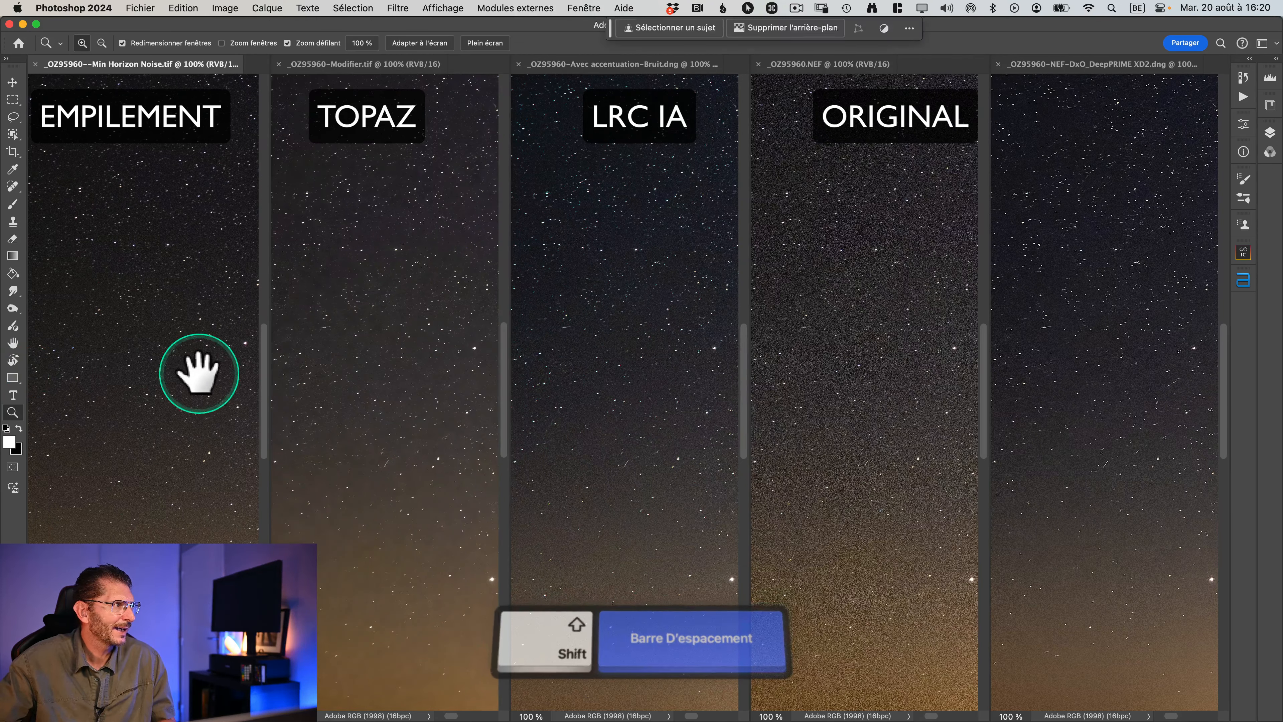
drag(199, 374, 51, 301)
drag(181, 361, 30, 441)
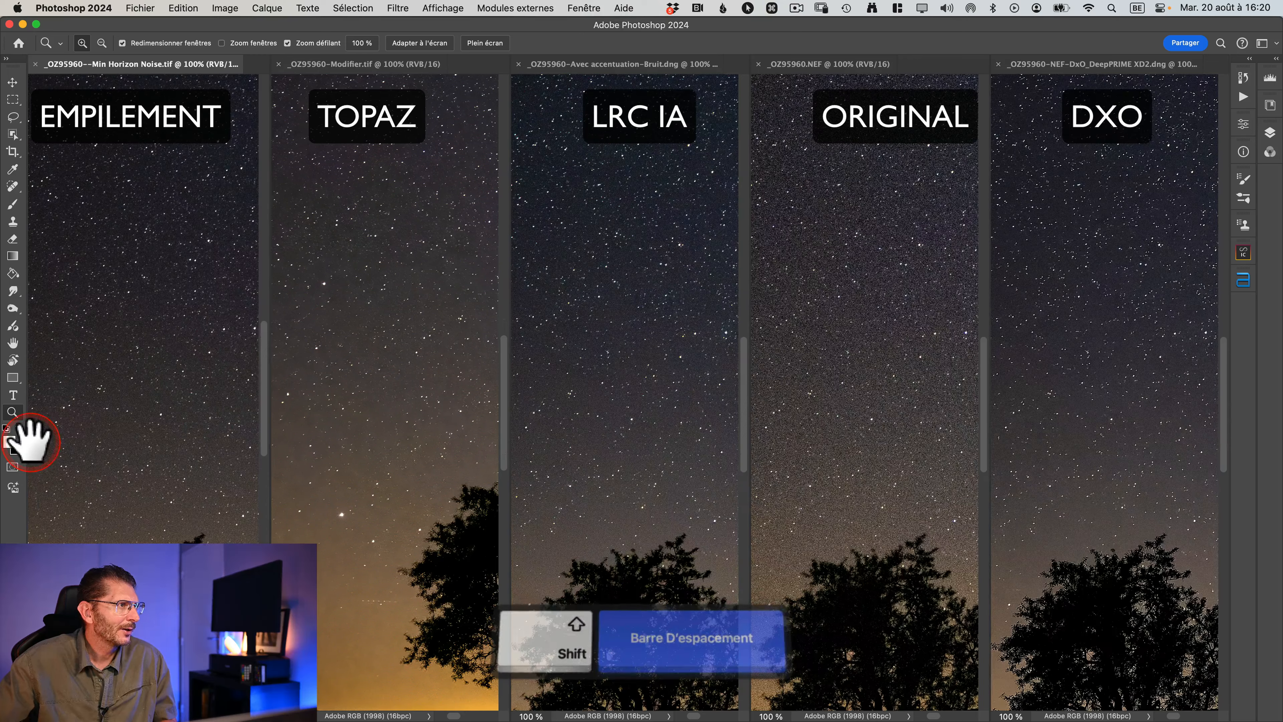
drag(209, 393, 16, 422)
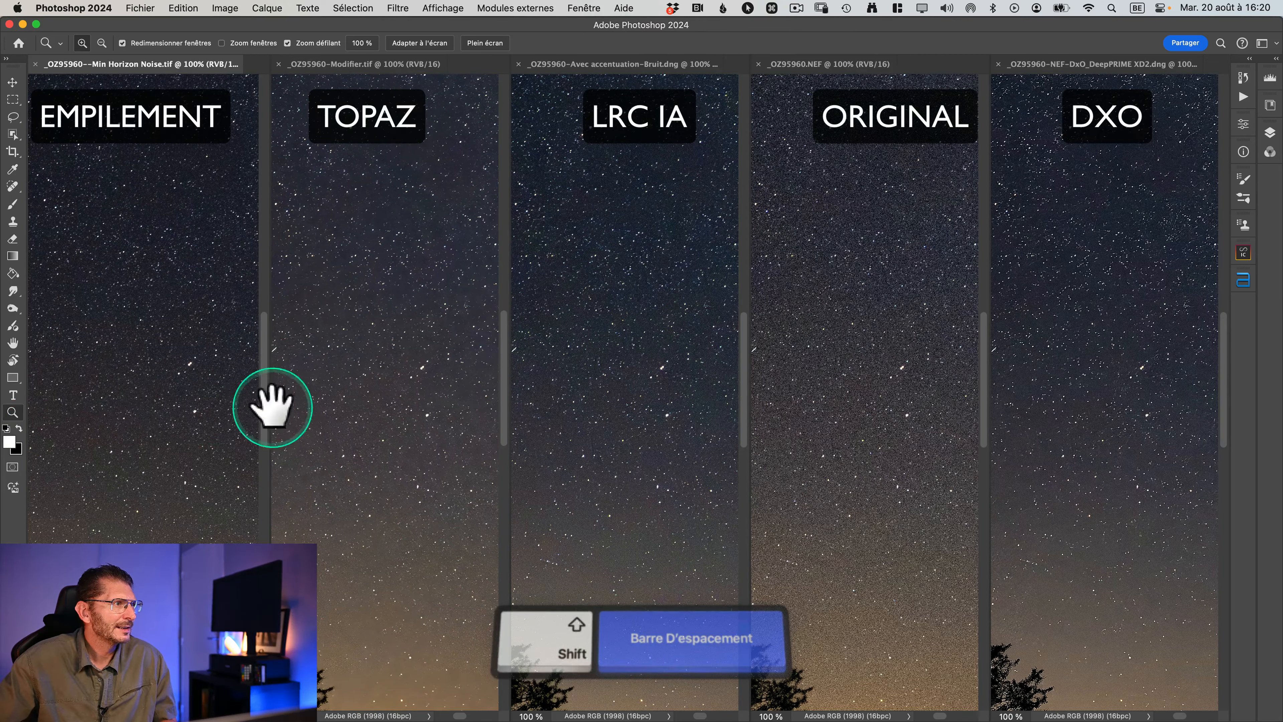
drag(215, 402, 10, 313)
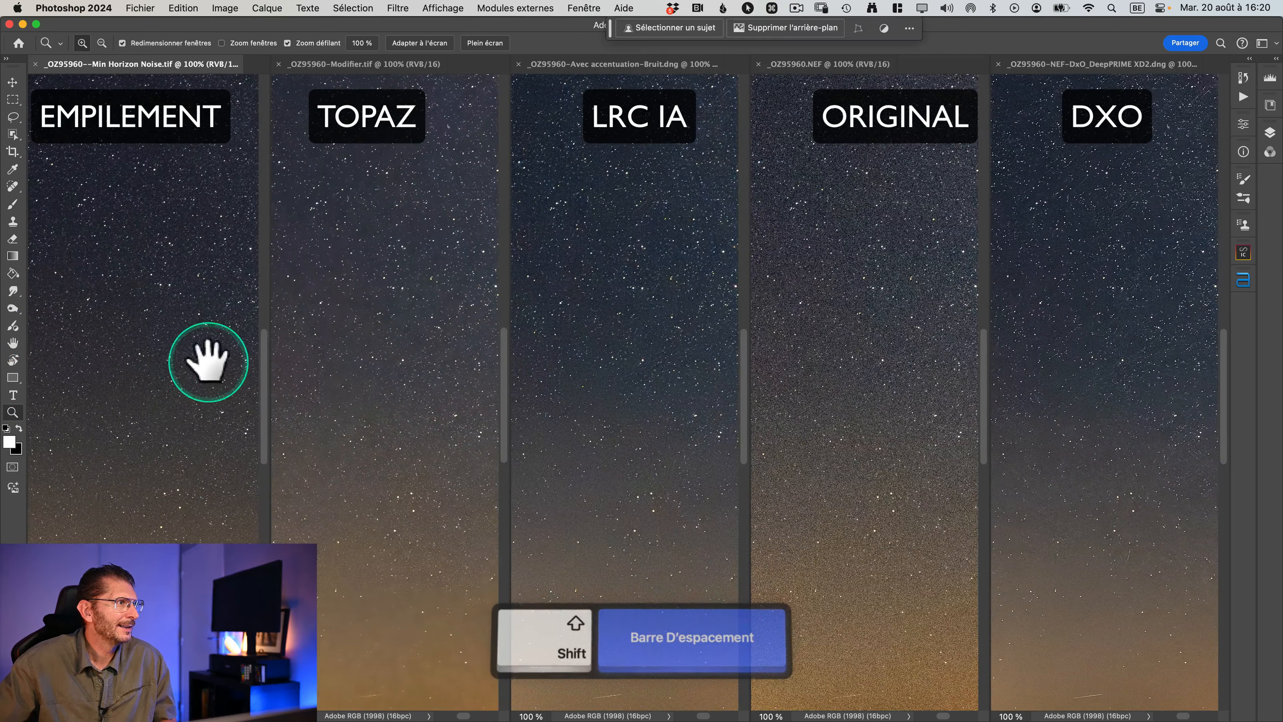
drag(209, 362, 57, 459)
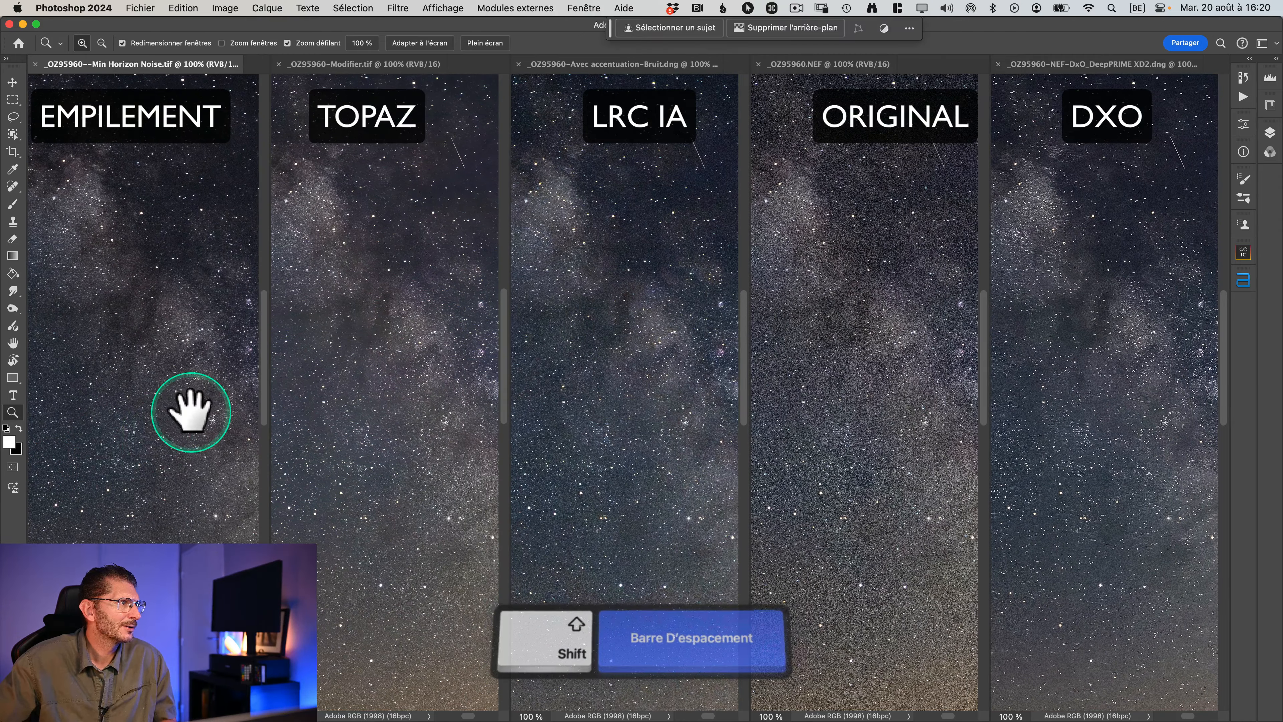
drag(190, 411, 137, 436)
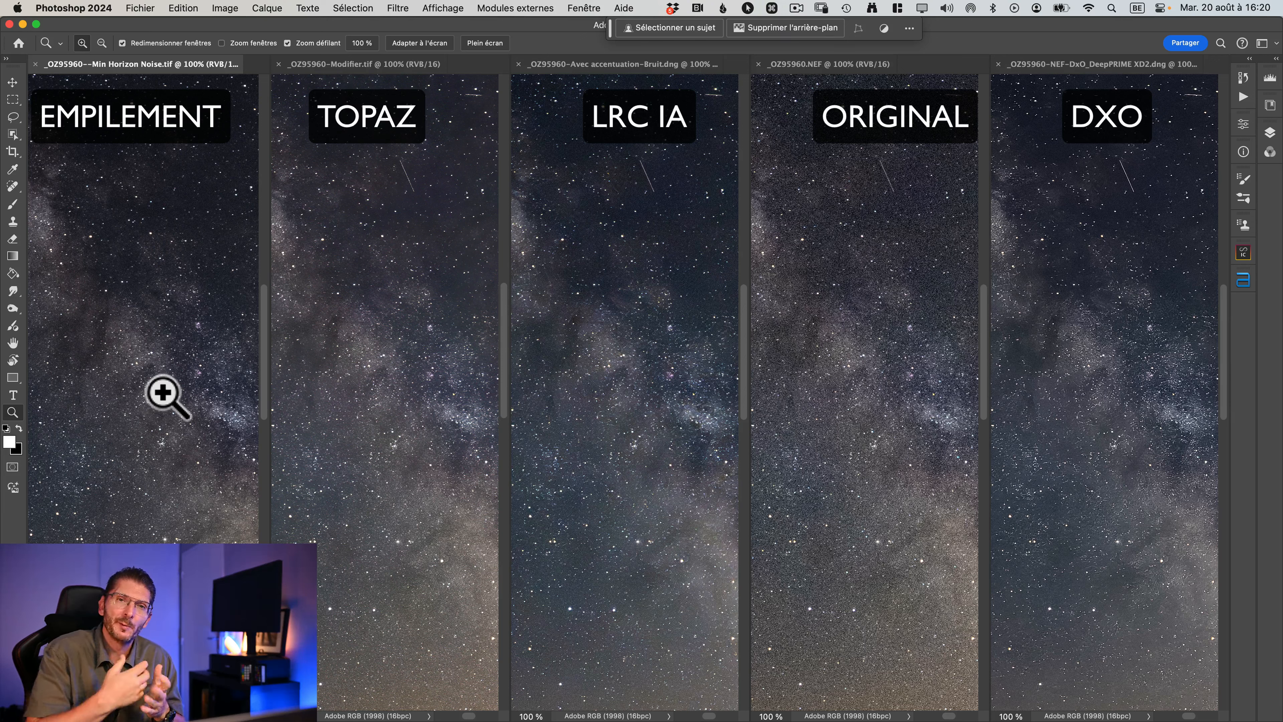
shift+click(159, 382)
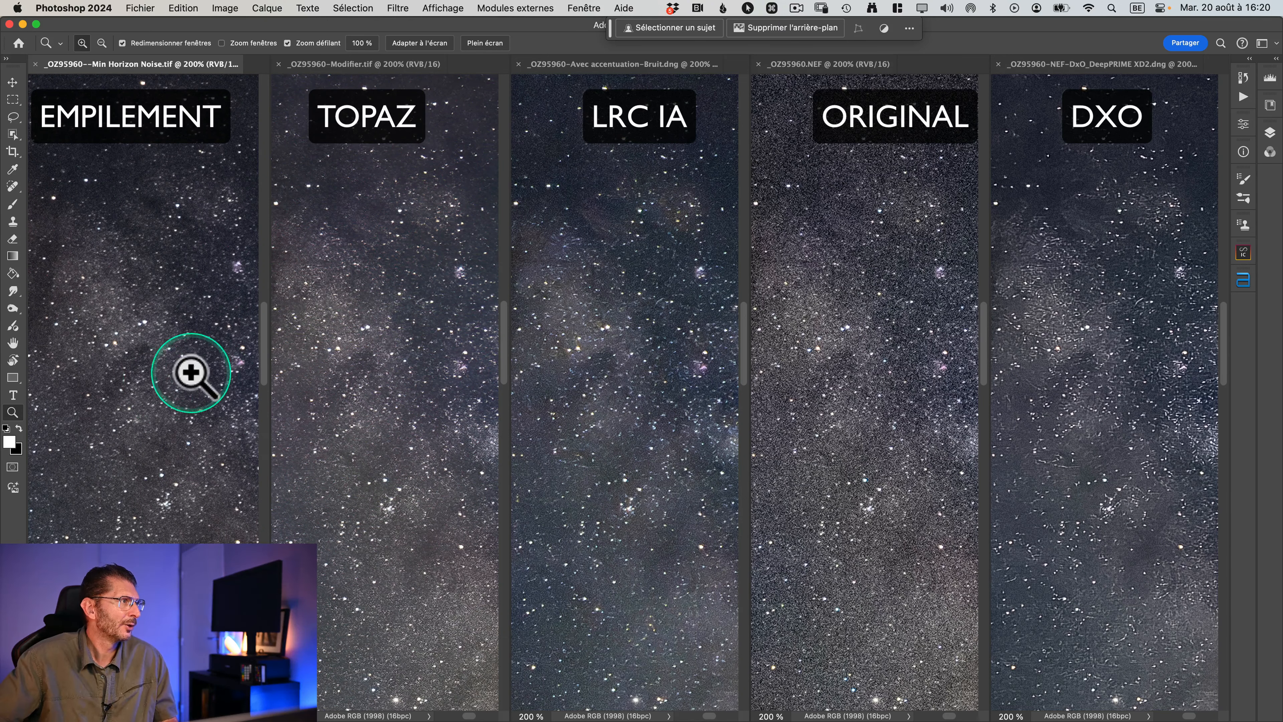
key(ctrl)
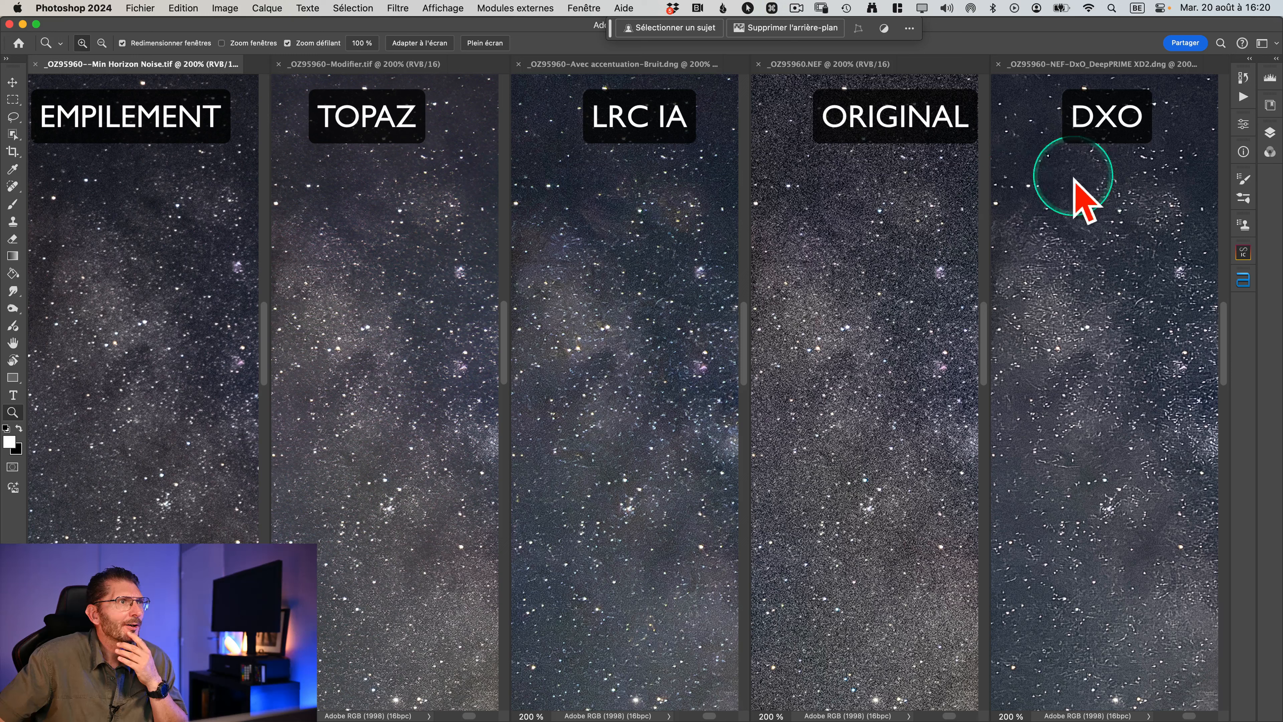
Close the DxO DeepPRIME XD2 version of the photo without saving its changes
click(799, 68)
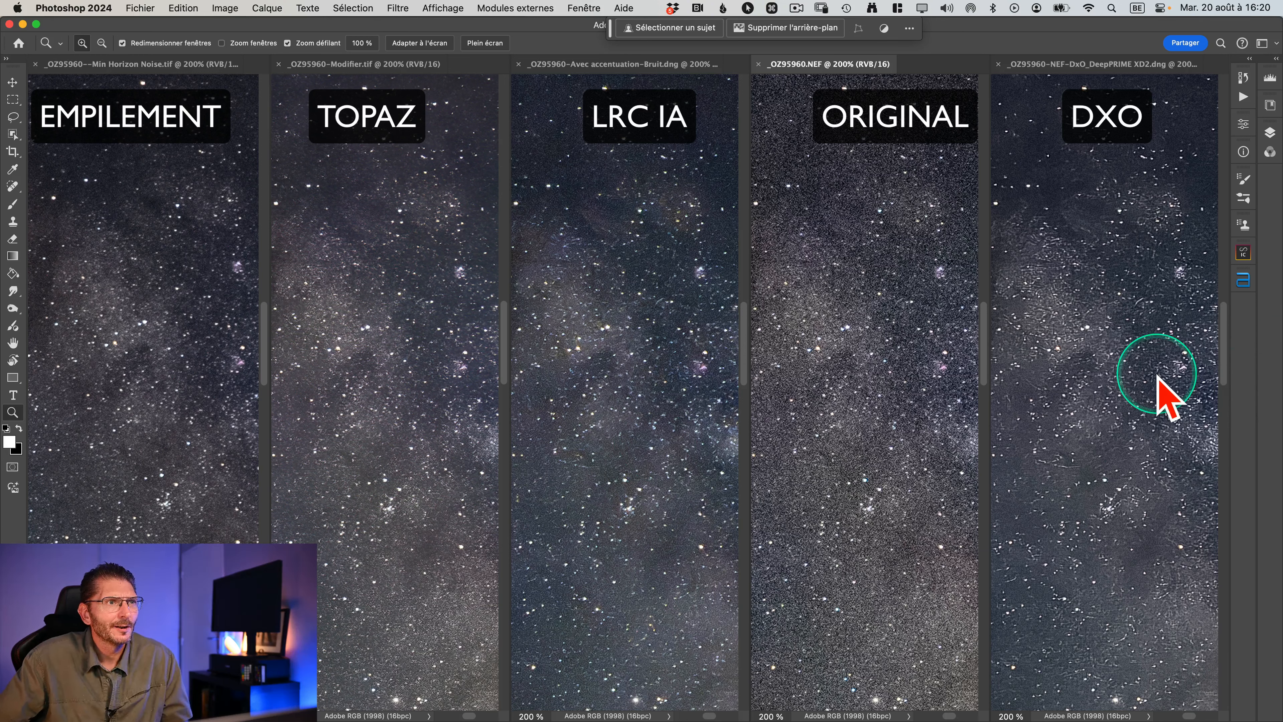
click(1089, 464)
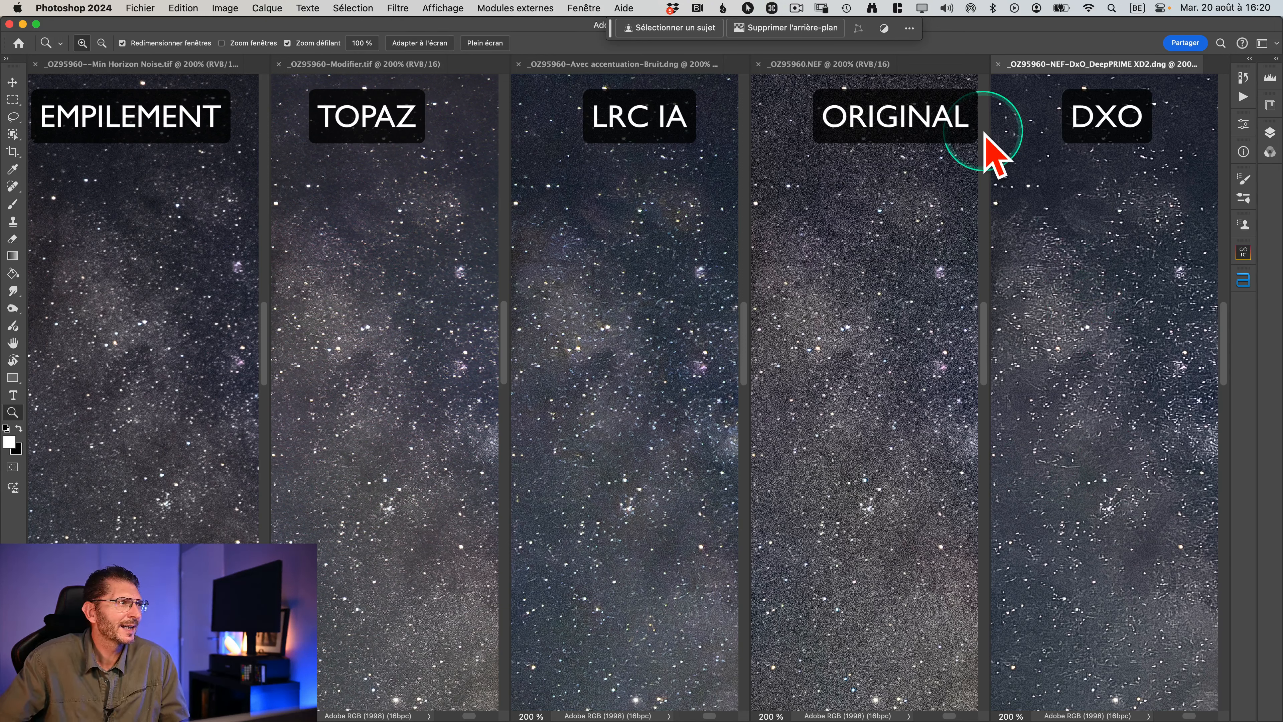
click(998, 64)
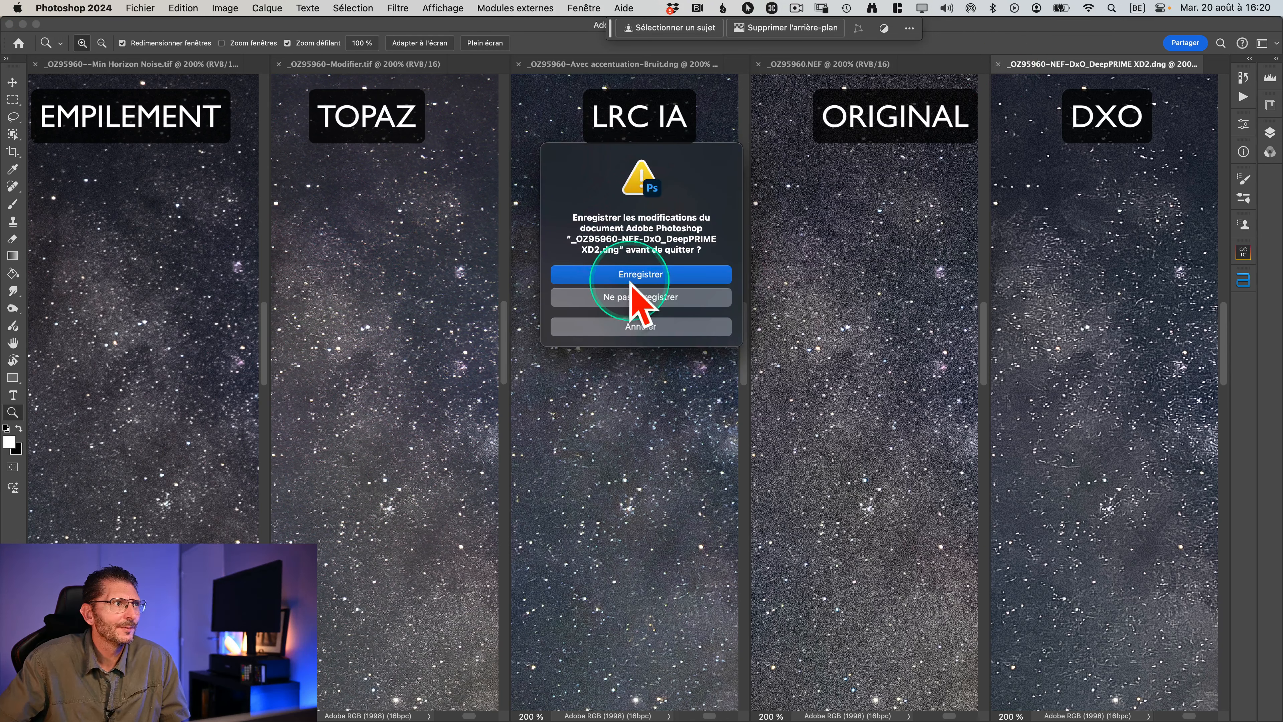
click(636, 297)
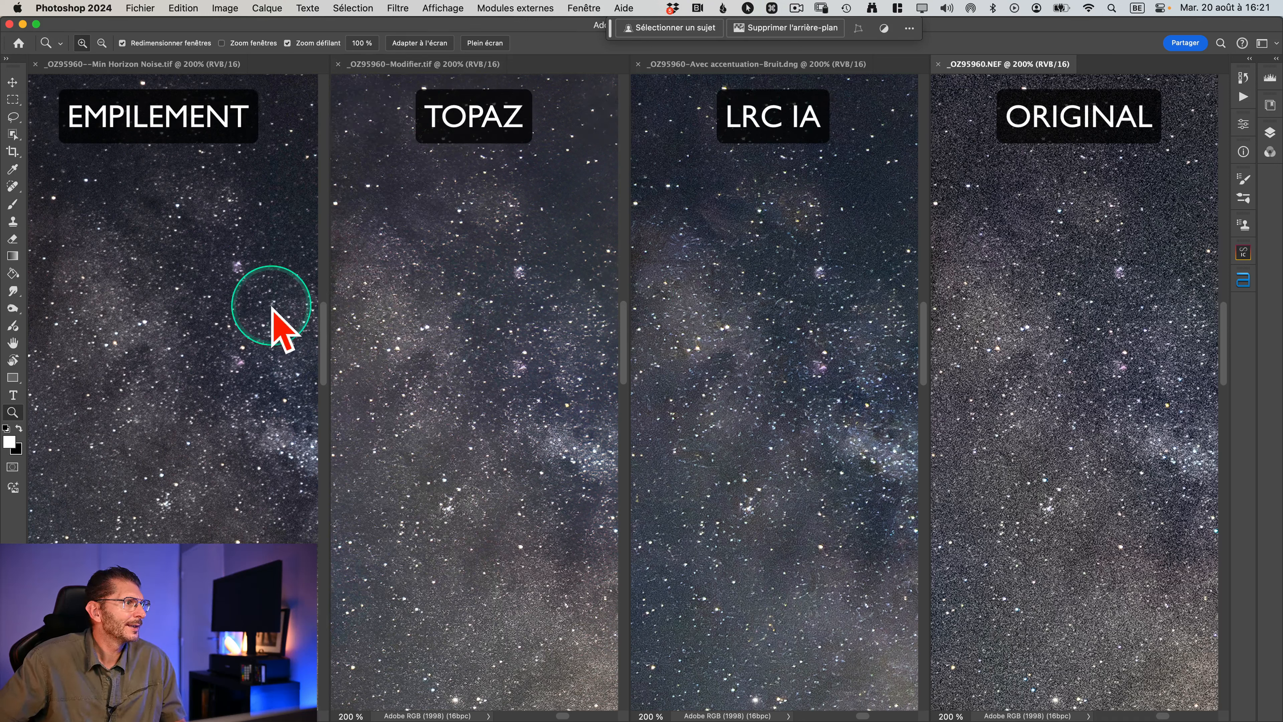
Compare another Milky Way area across the four remaining images and close the original _OZ95960.NEF without saving
click(397, 65)
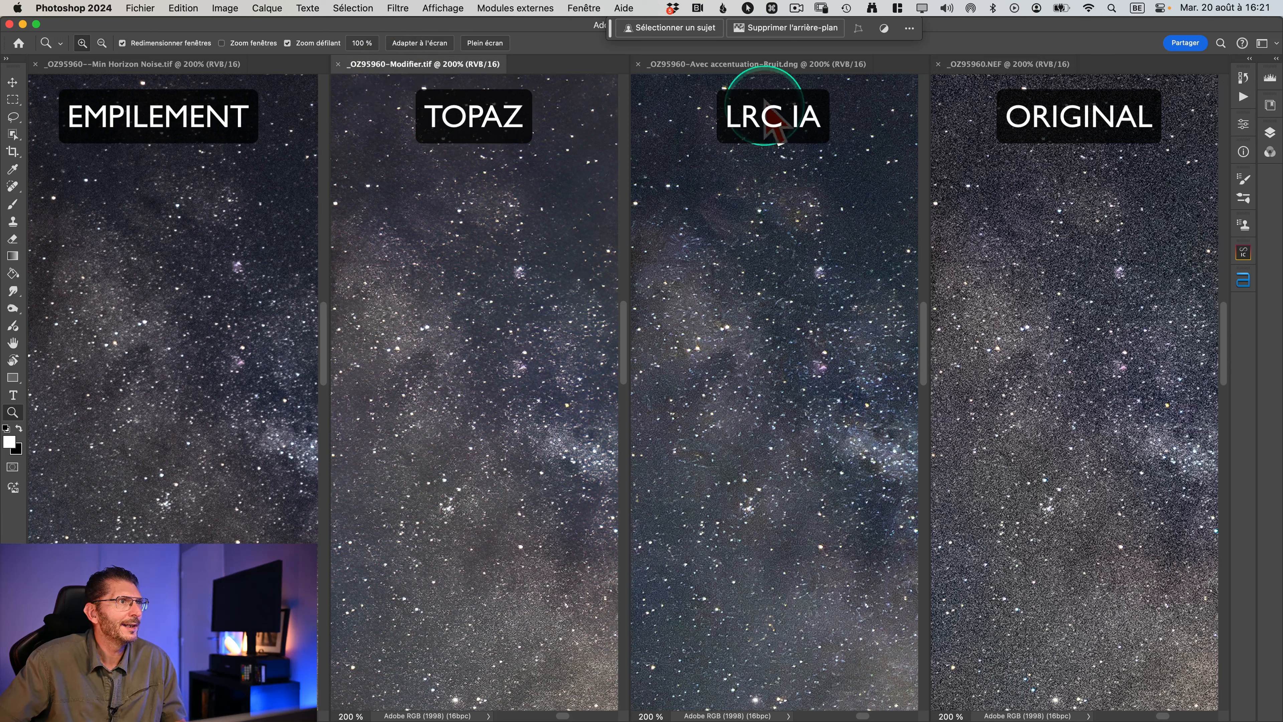
click(758, 64)
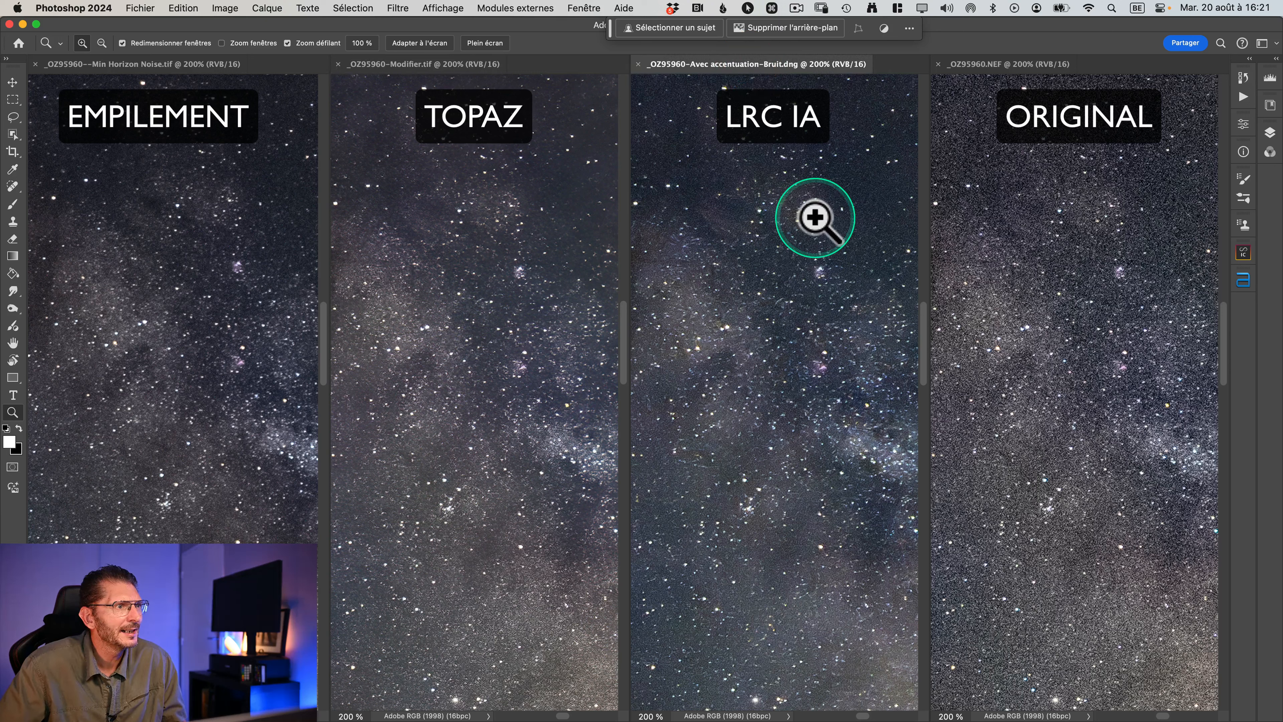
key(space)
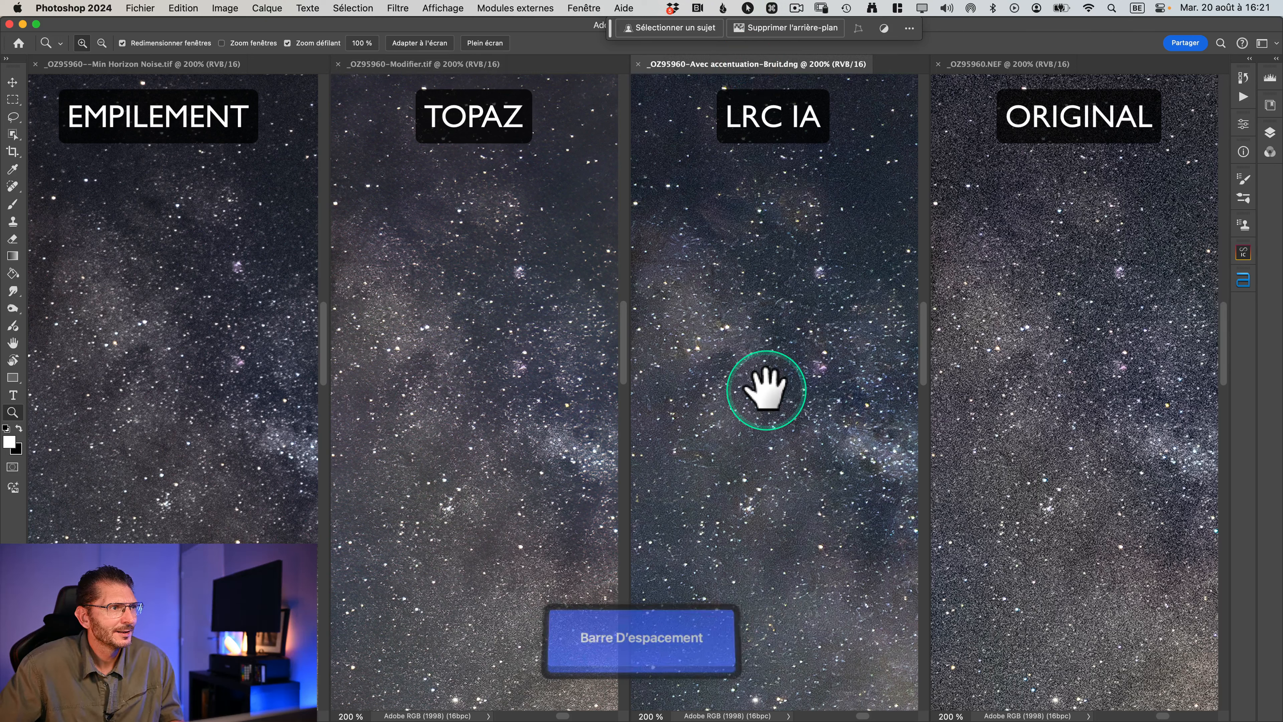
key(shift)
drag(767, 388, 550, 283)
drag(779, 376, 736, 356)
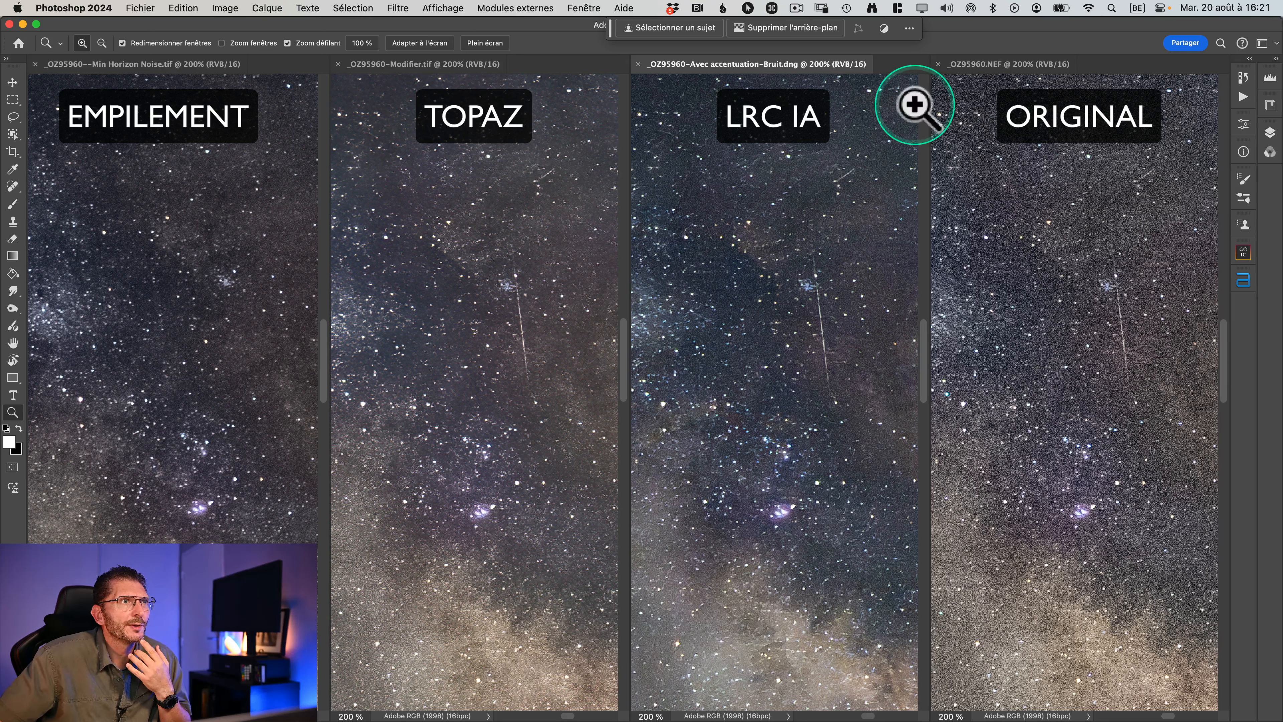
click(938, 65)
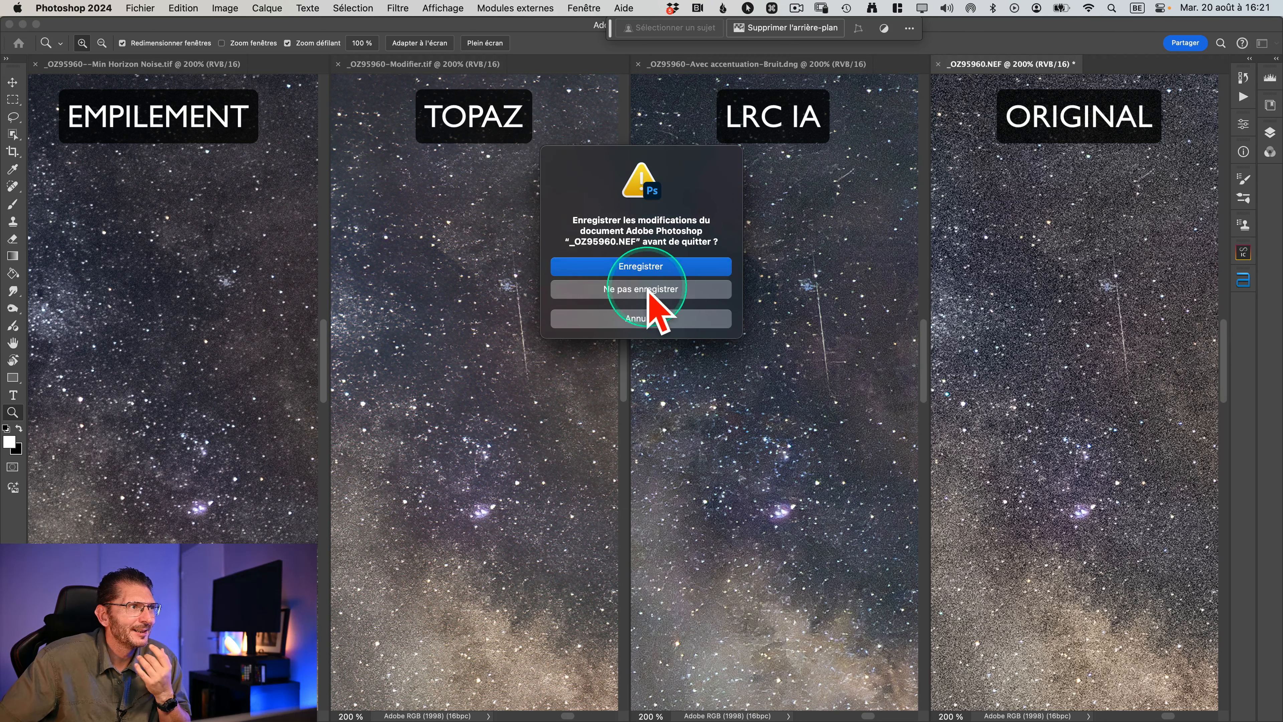
click(648, 290)
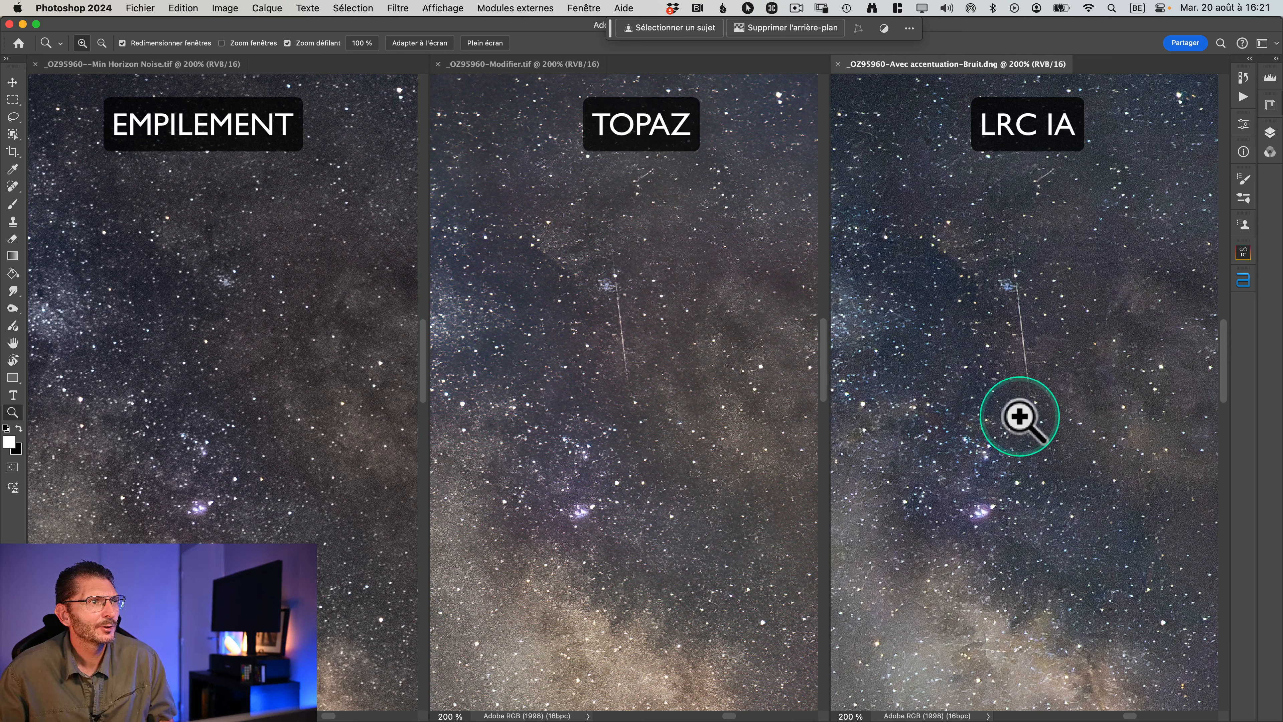
Compare the orange sky near the horizon in the three images and close _OZ95960-Modifier.tif without saving
key(shift+space)
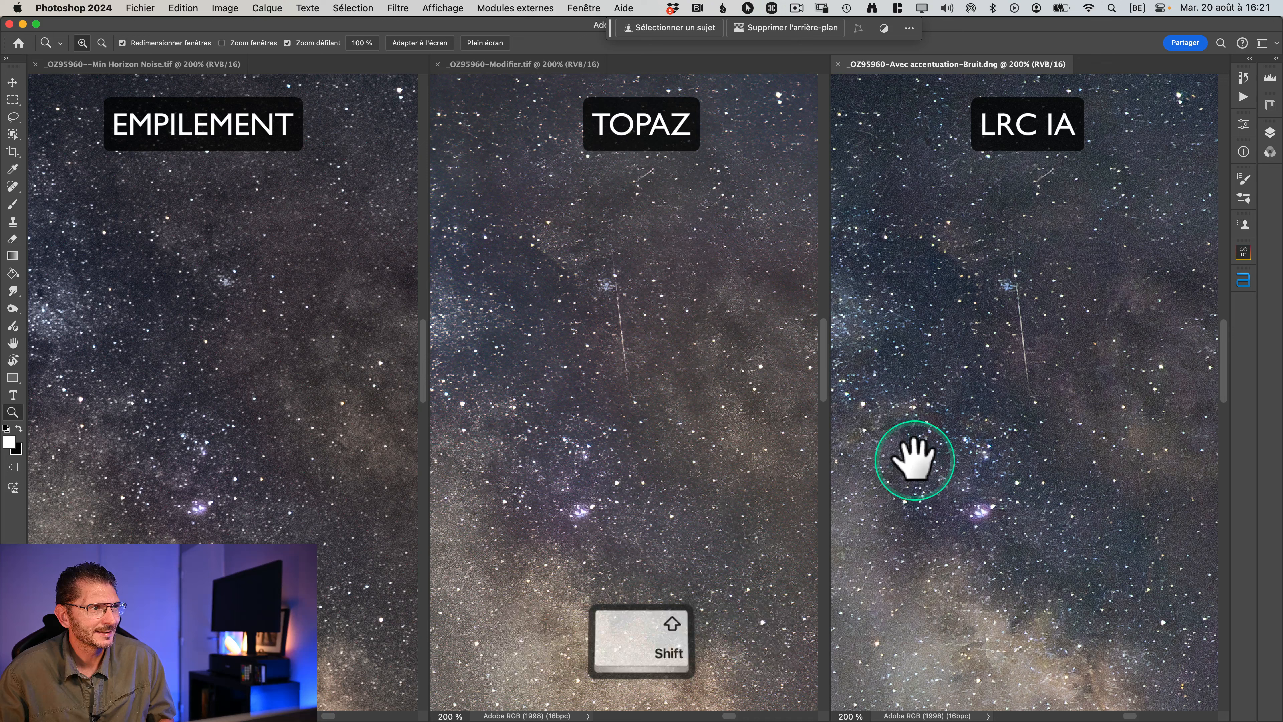
drag(609, 528, 687, 229)
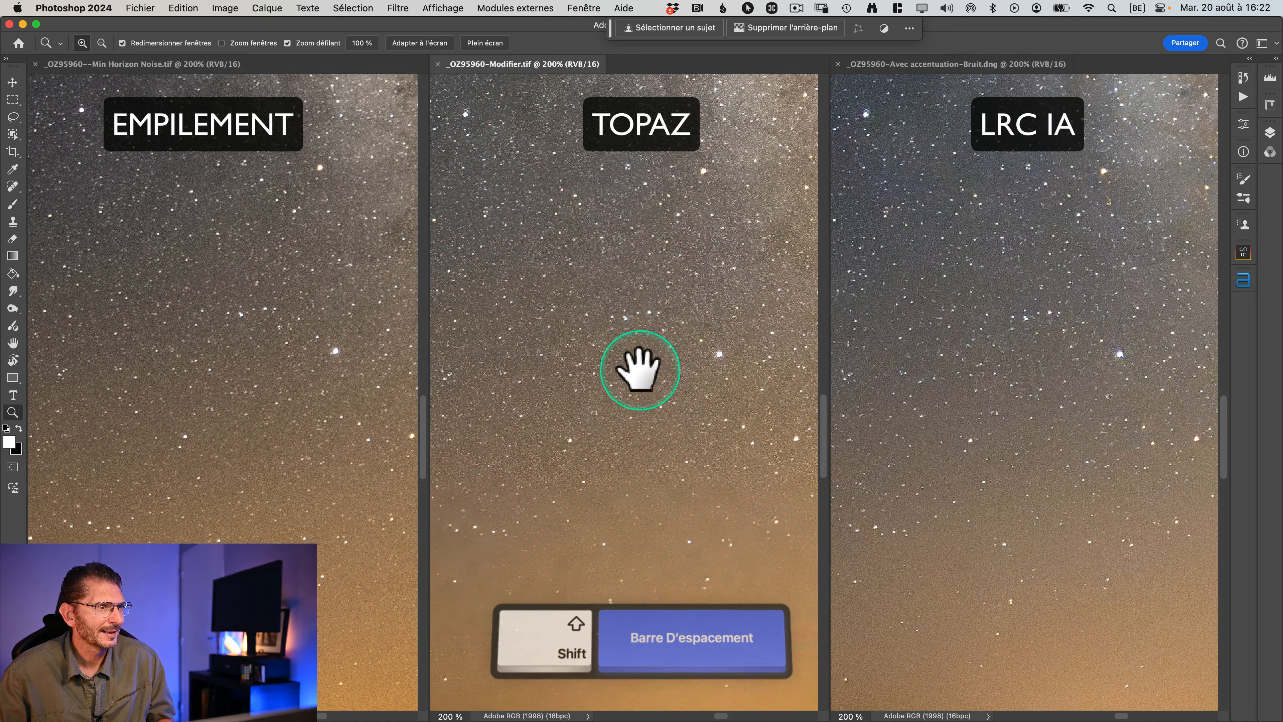
drag(642, 367, 670, 349)
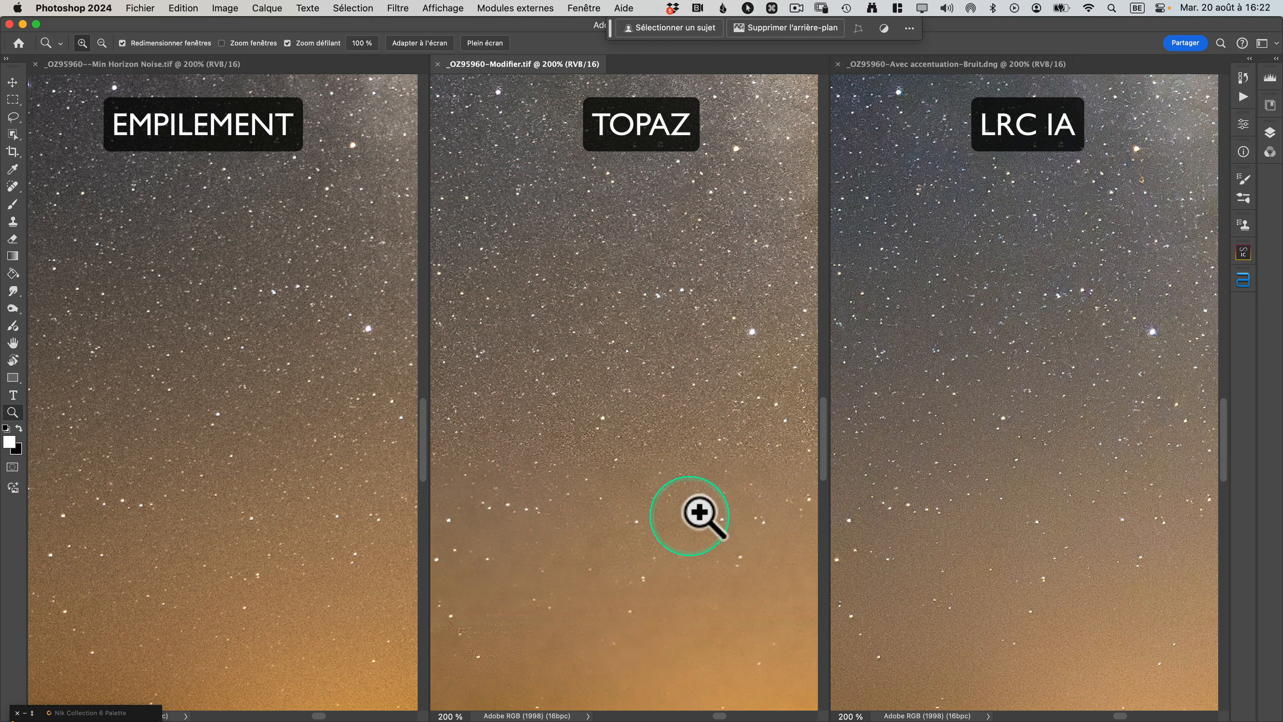
click(437, 64)
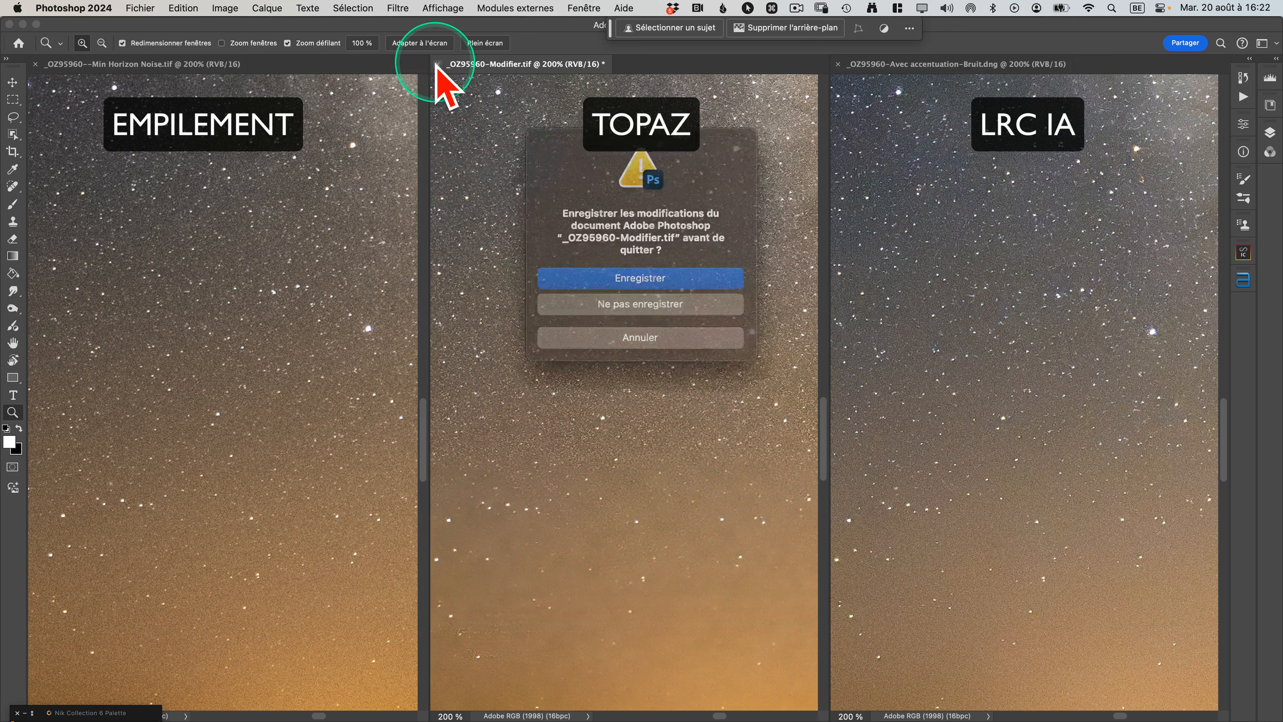
click(638, 301)
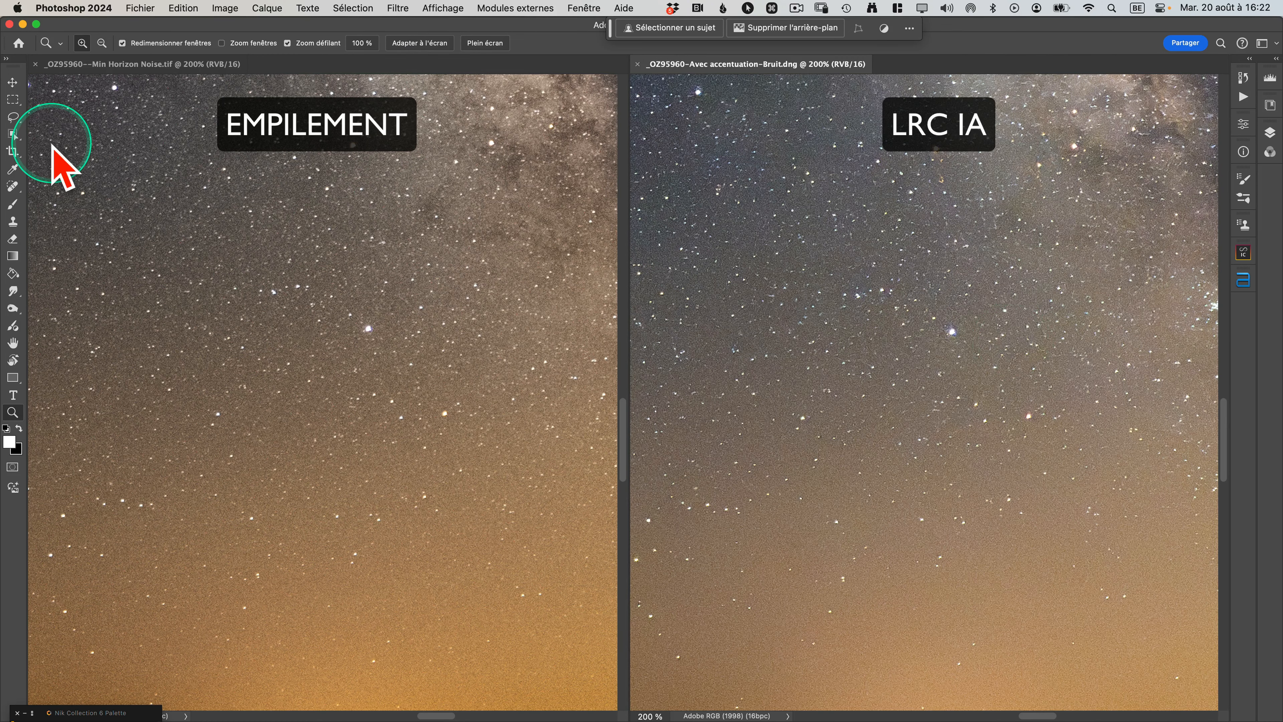
Examine noise and star detail side by side in the stacked TIFF and the Lightroom AI DNG, from the Milky Way to the horizon and tree
click(107, 64)
key(space)
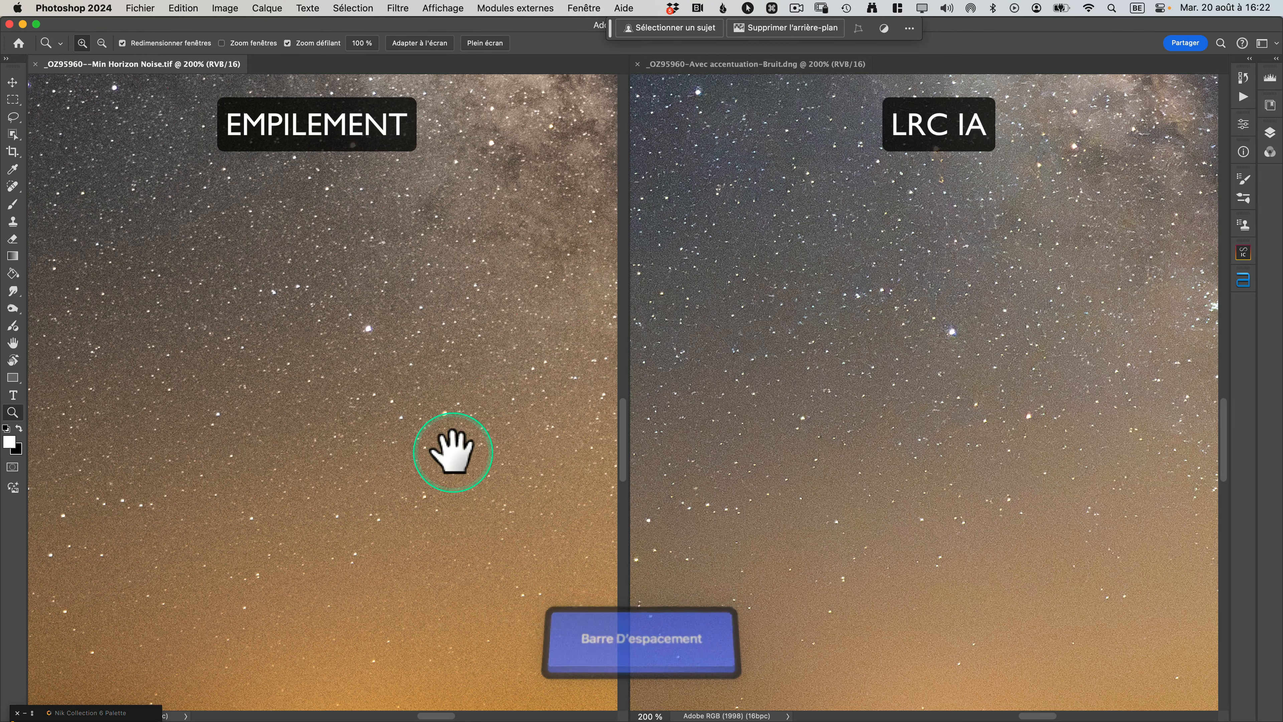
key(shift)
drag(450, 453, 95, 367)
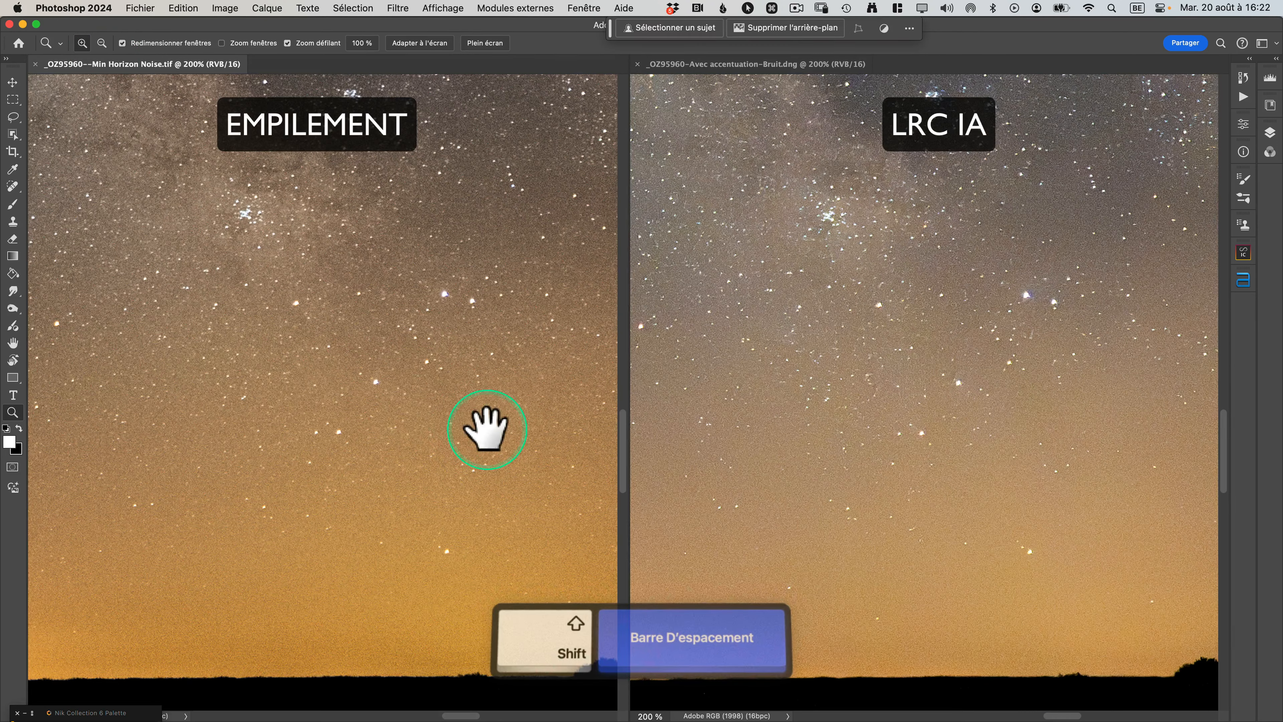
drag(487, 430, 272, 370)
drag(550, 399, 270, 426)
drag(364, 275, 346, 381)
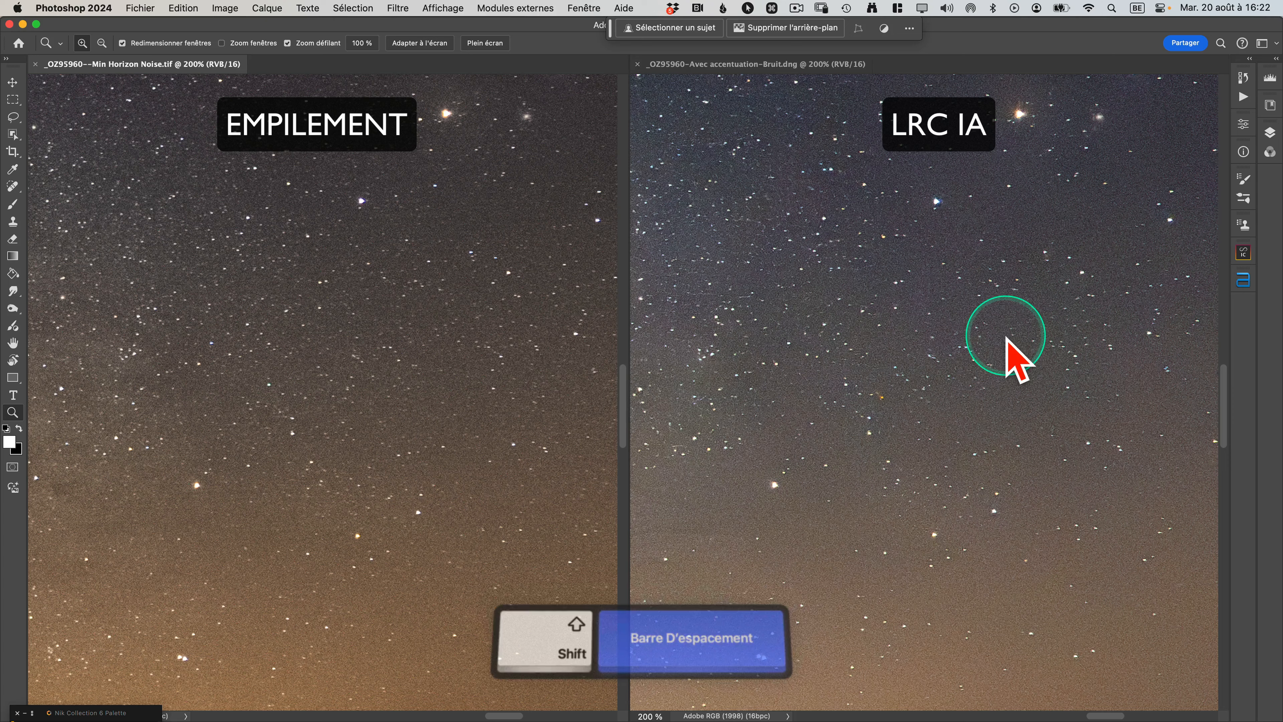
drag(472, 315, 264, 362)
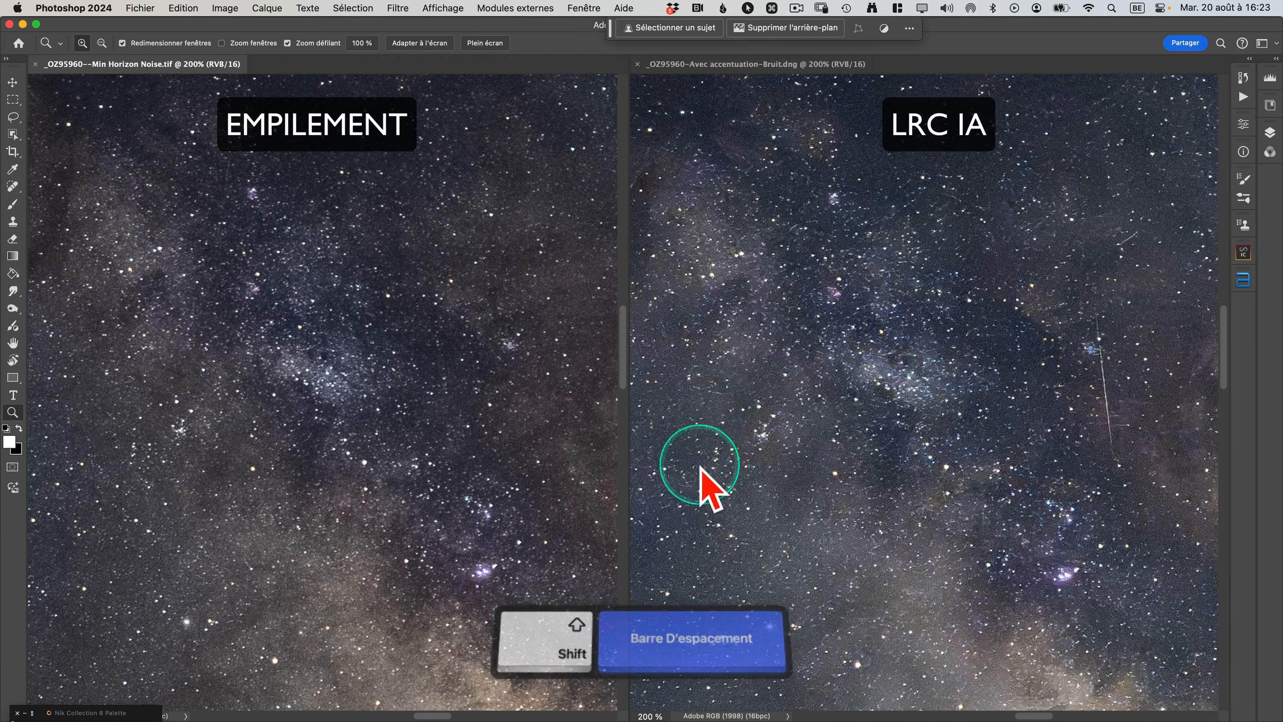
drag(272, 264, 329, 489)
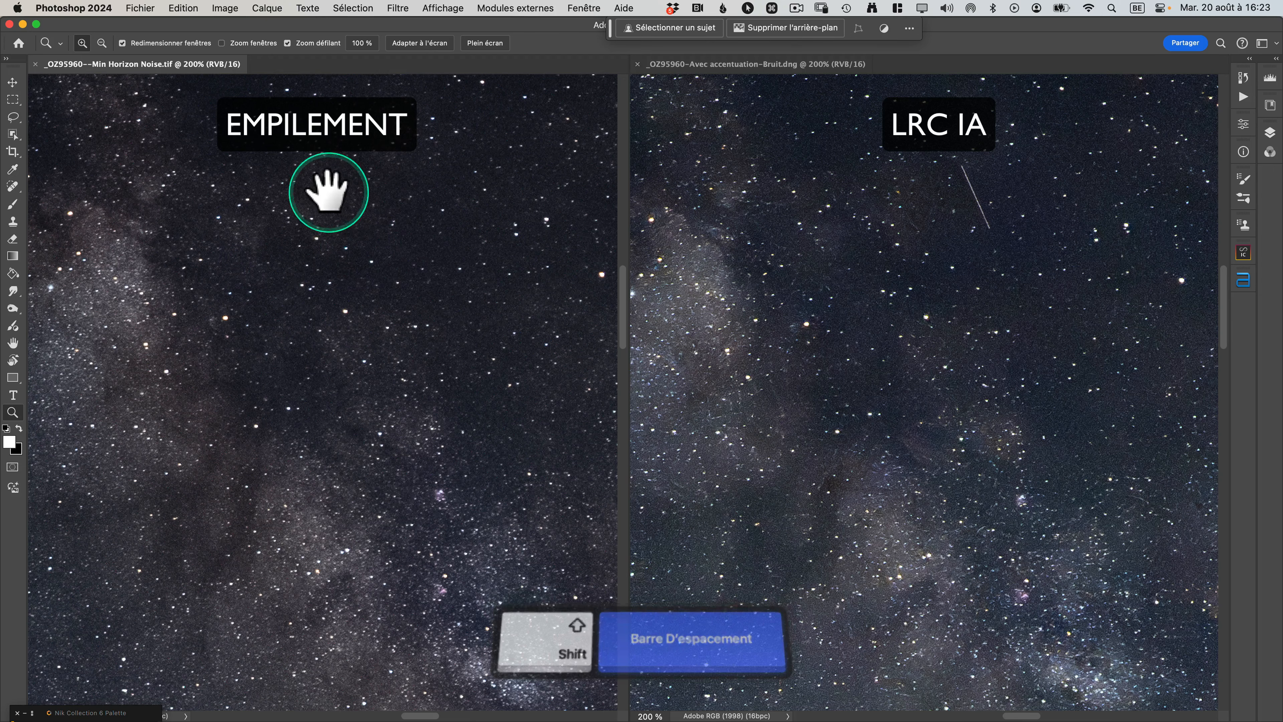
drag(349, 506, 461, 124)
drag(343, 458, 367, 287)
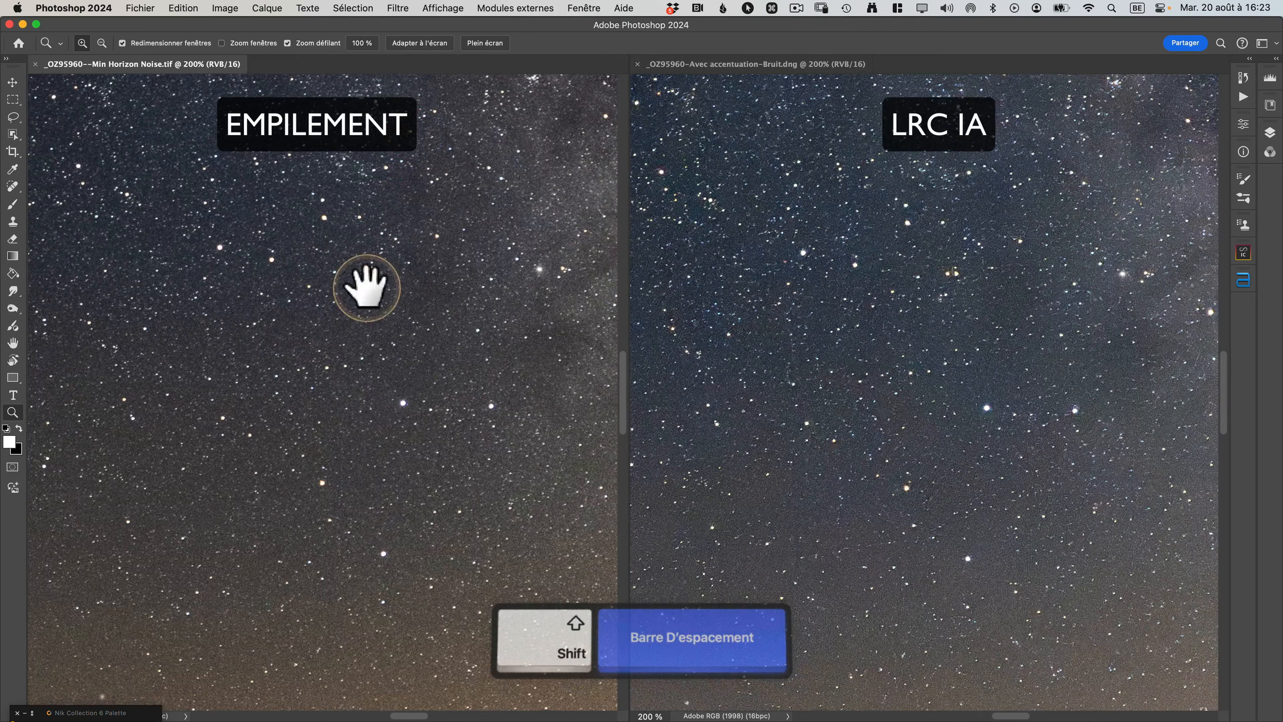
drag(363, 502, 420, 300)
drag(304, 579, 432, 303)
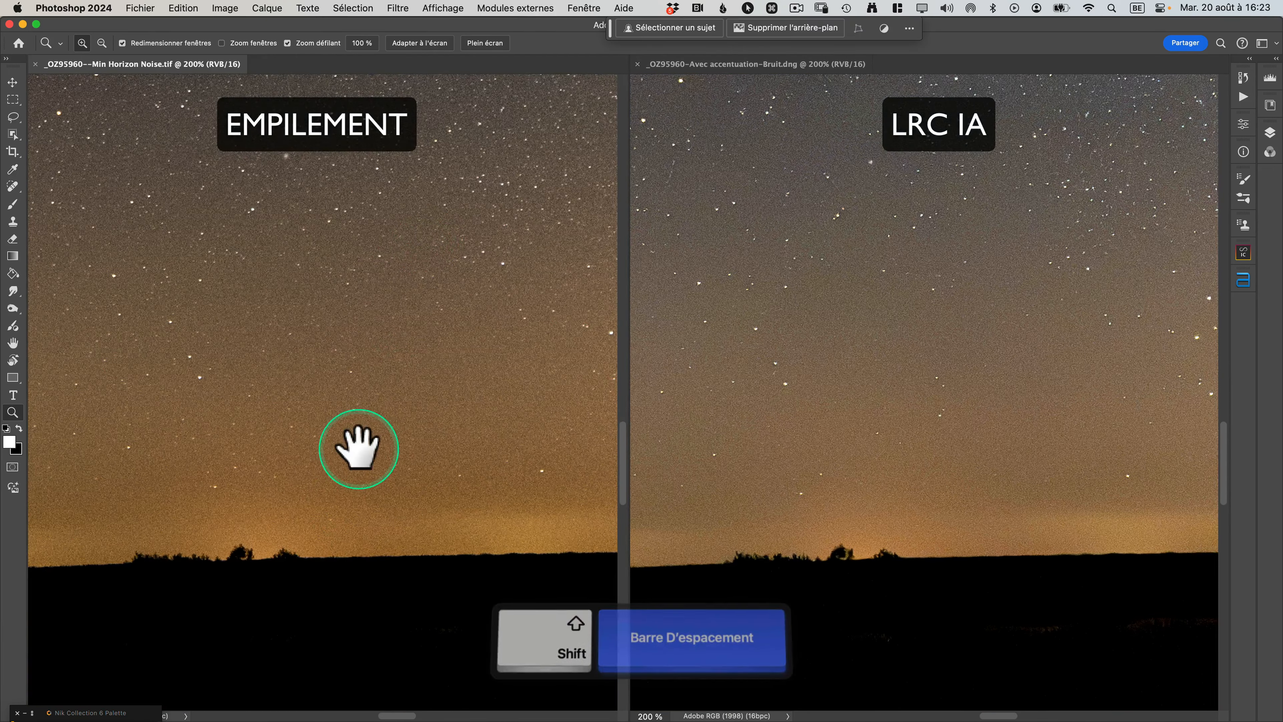
drag(335, 451, 481, 415)
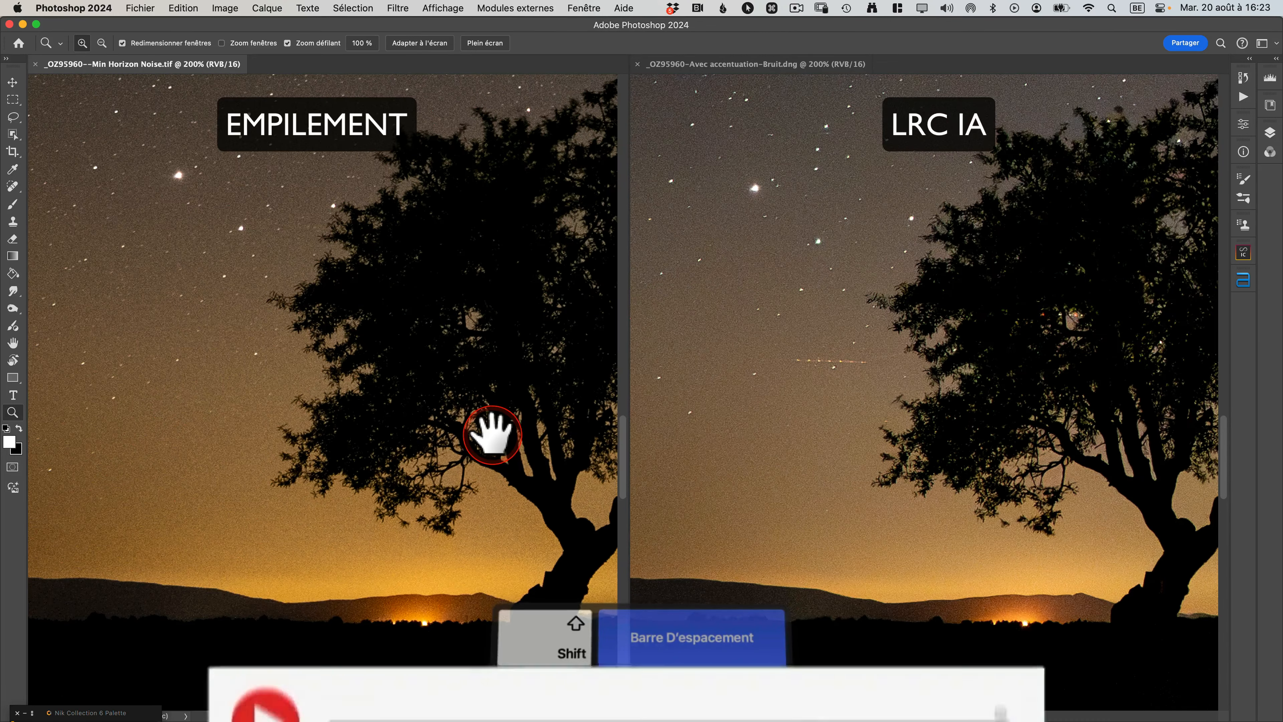
Compare noise in the stacked TIFF and the Lightroom AI DNG at 200%, from the horizon up through the dark sky to the Milky Way
drag(327, 443, 530, 439)
drag(357, 399, 532, 518)
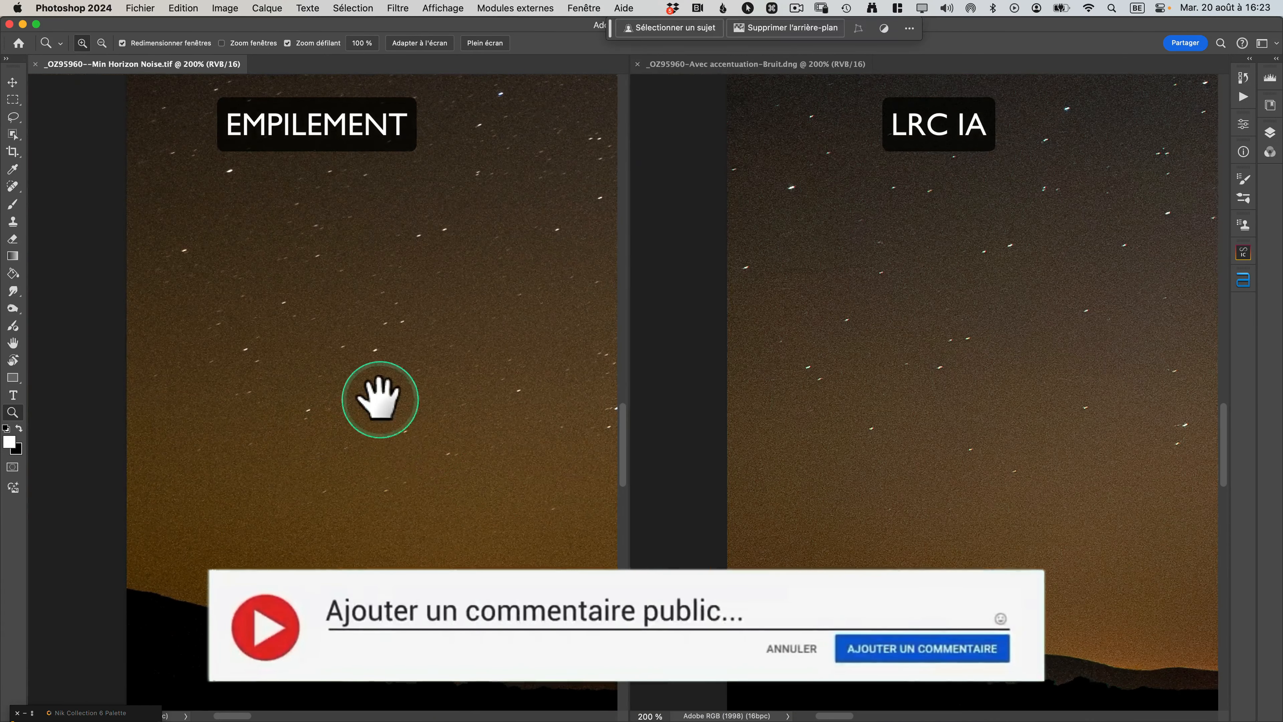
drag(376, 377, 378, 581)
drag(378, 248, 349, 499)
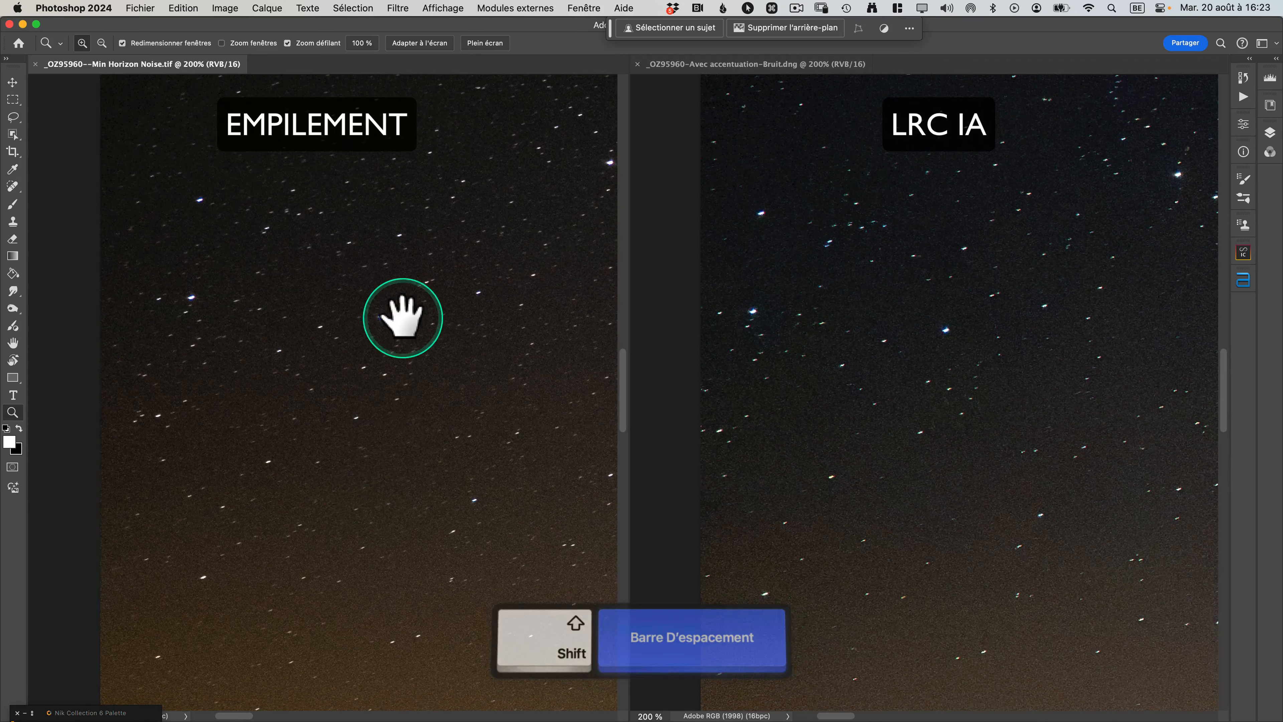
drag(411, 258, 376, 511)
drag(438, 152, 429, 256)
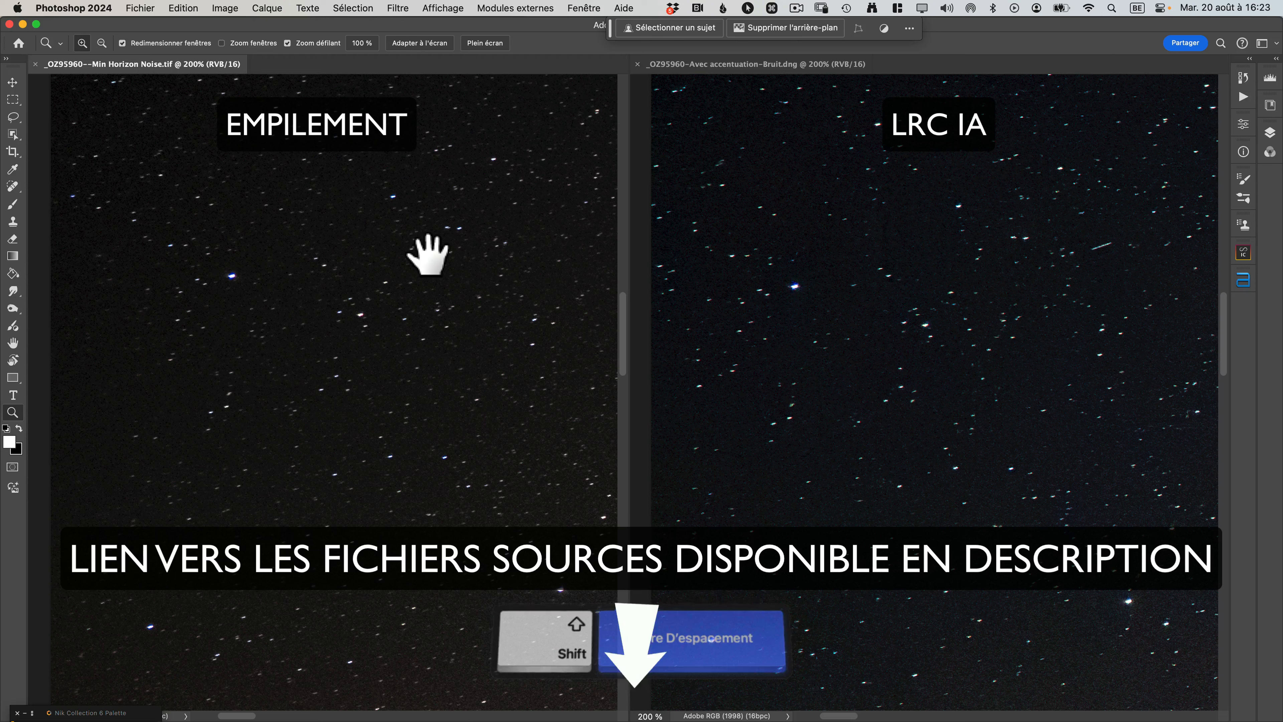
drag(433, 294, 385, 511)
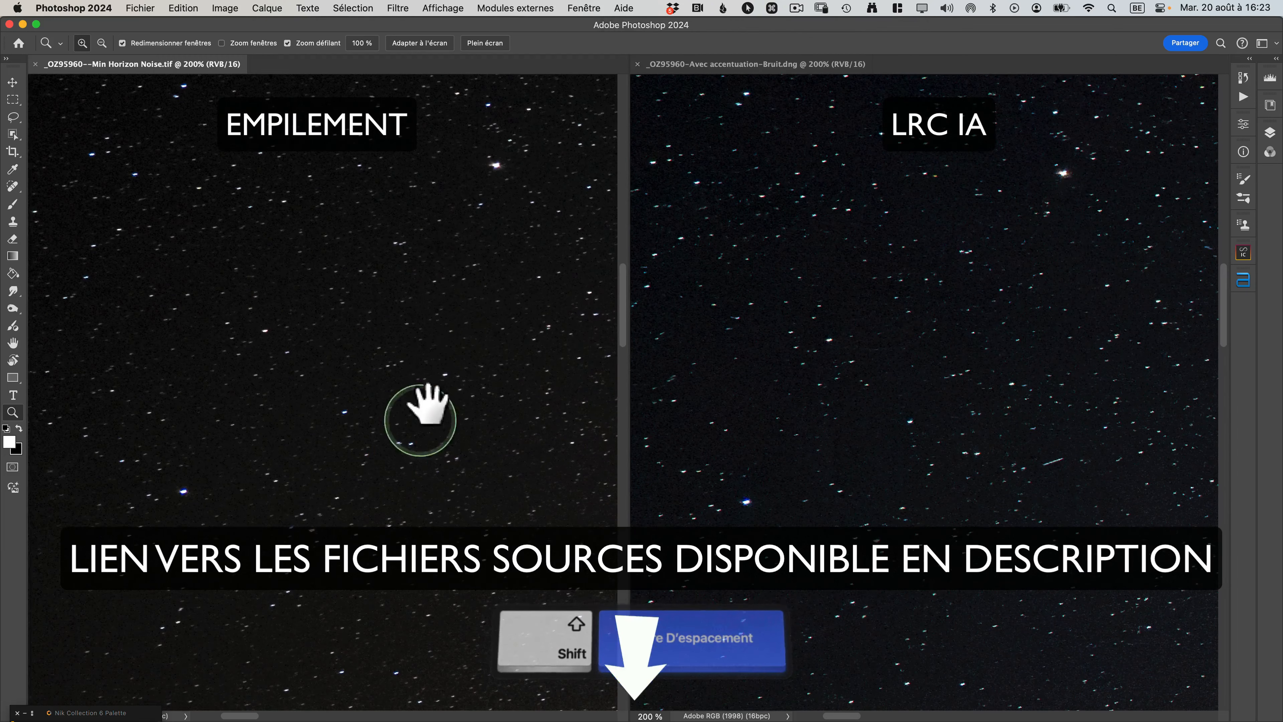
drag(469, 320, 401, 566)
drag(527, 321, 263, 450)
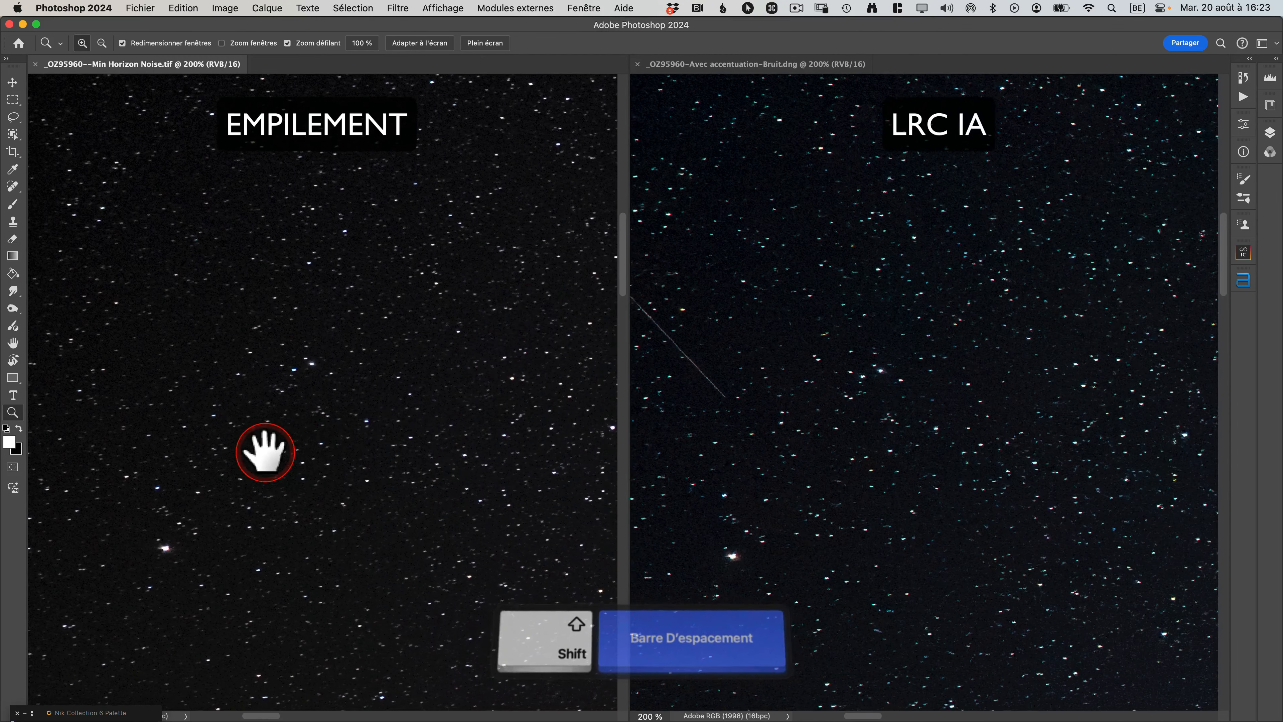
drag(458, 404, 228, 318)
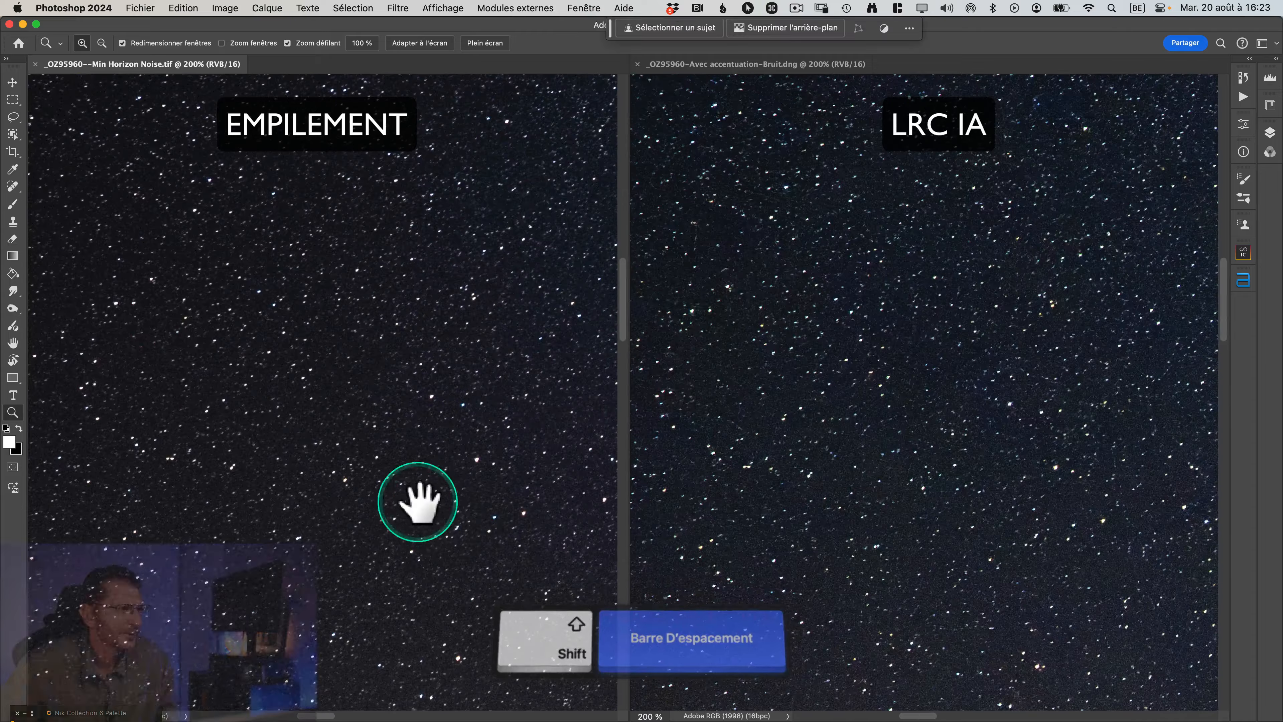
drag(223, 258, 114, 235)
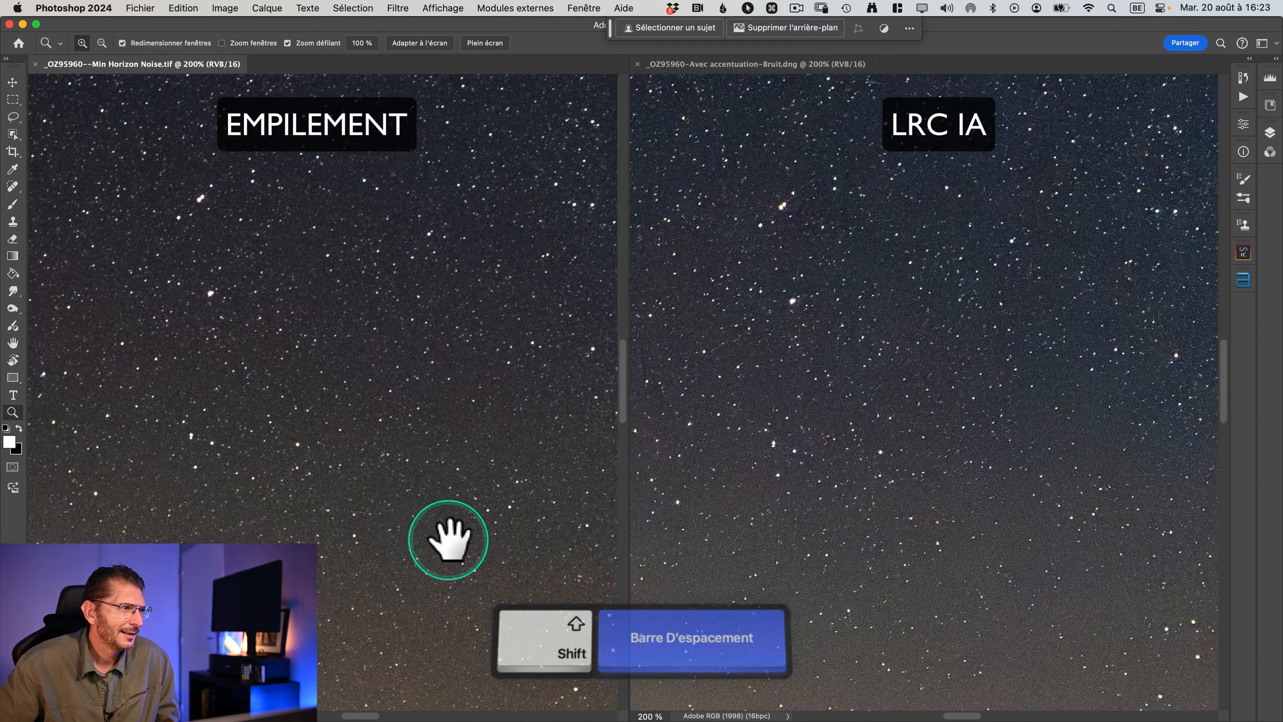
mouse_move(446, 538)
mouse_down()
mouse_move(172, 390)
mouse_move(431, 538)
mouse_up()
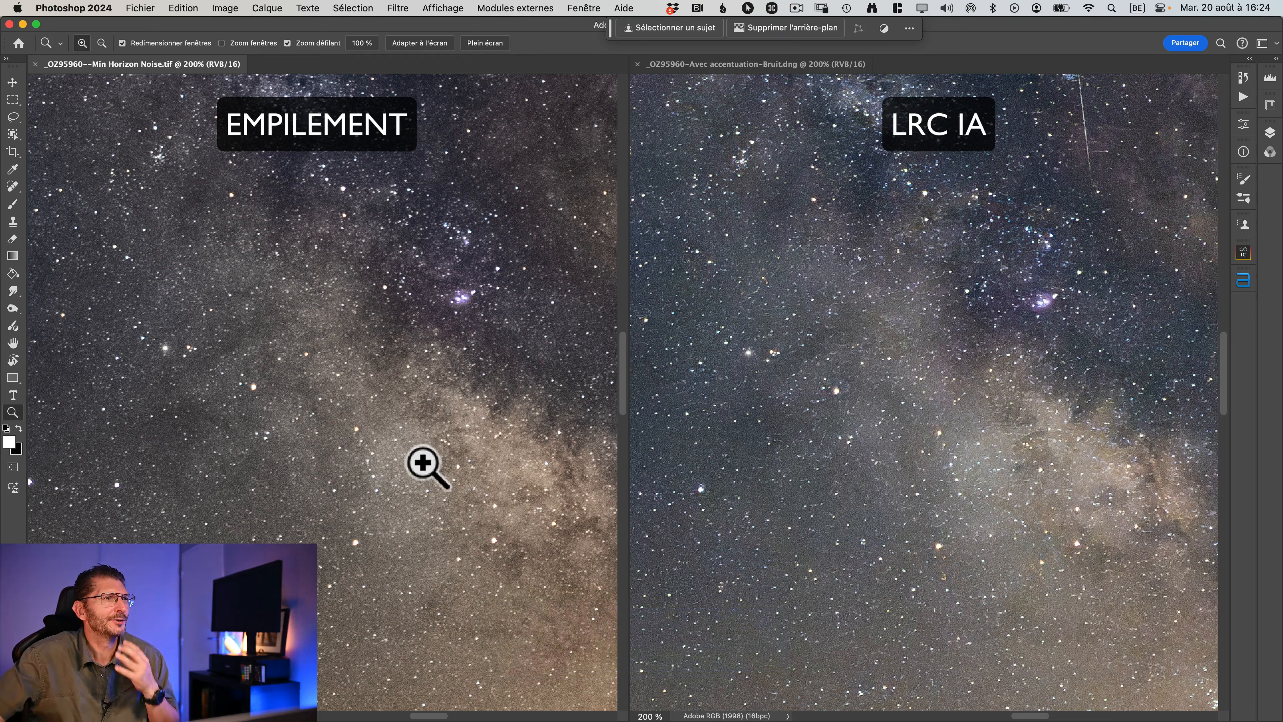
Zoom both images out together to 100% and compare the Milky Way and the darker starry sky
click(408, 446)
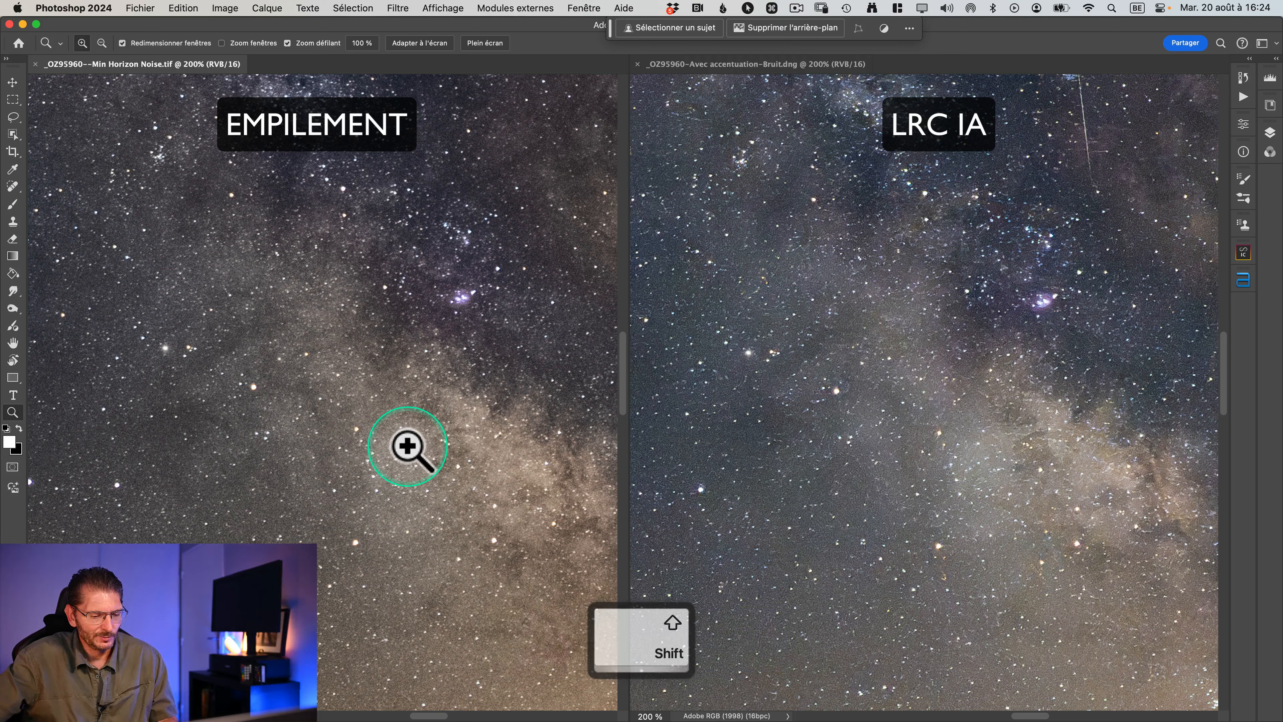
alt+shift+click(407, 446)
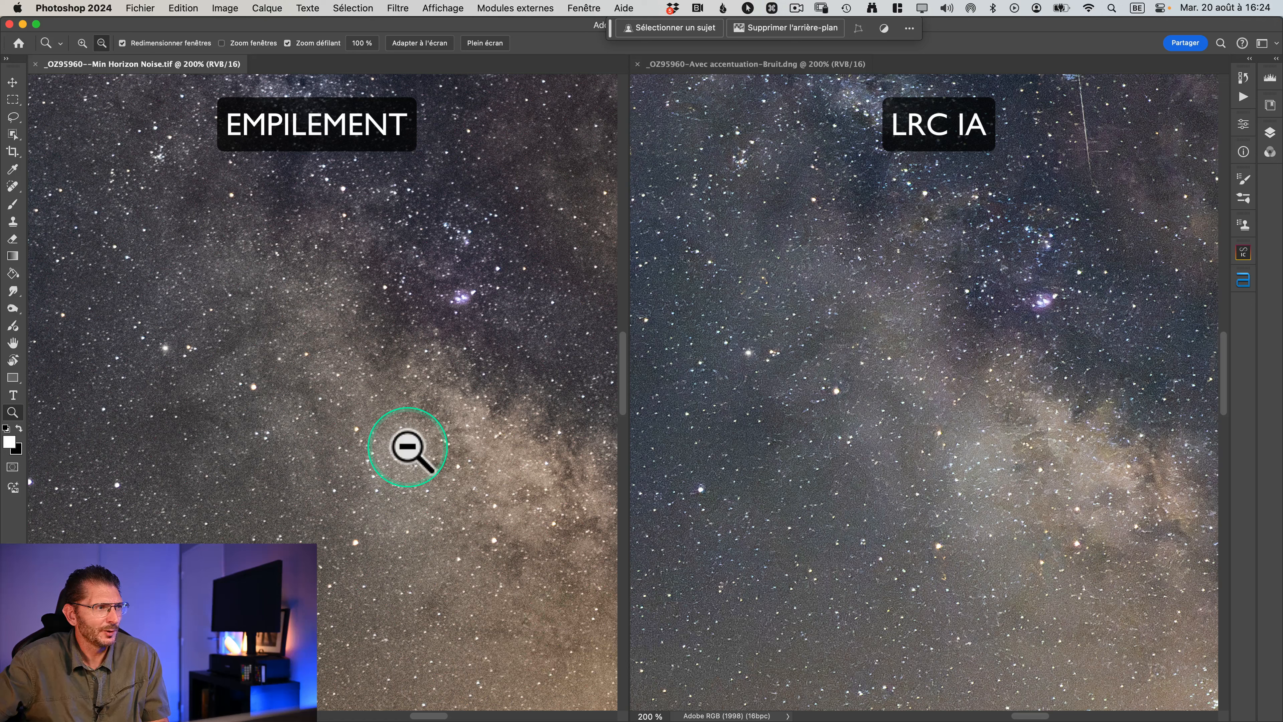
alt+shift+super+click(385, 430)
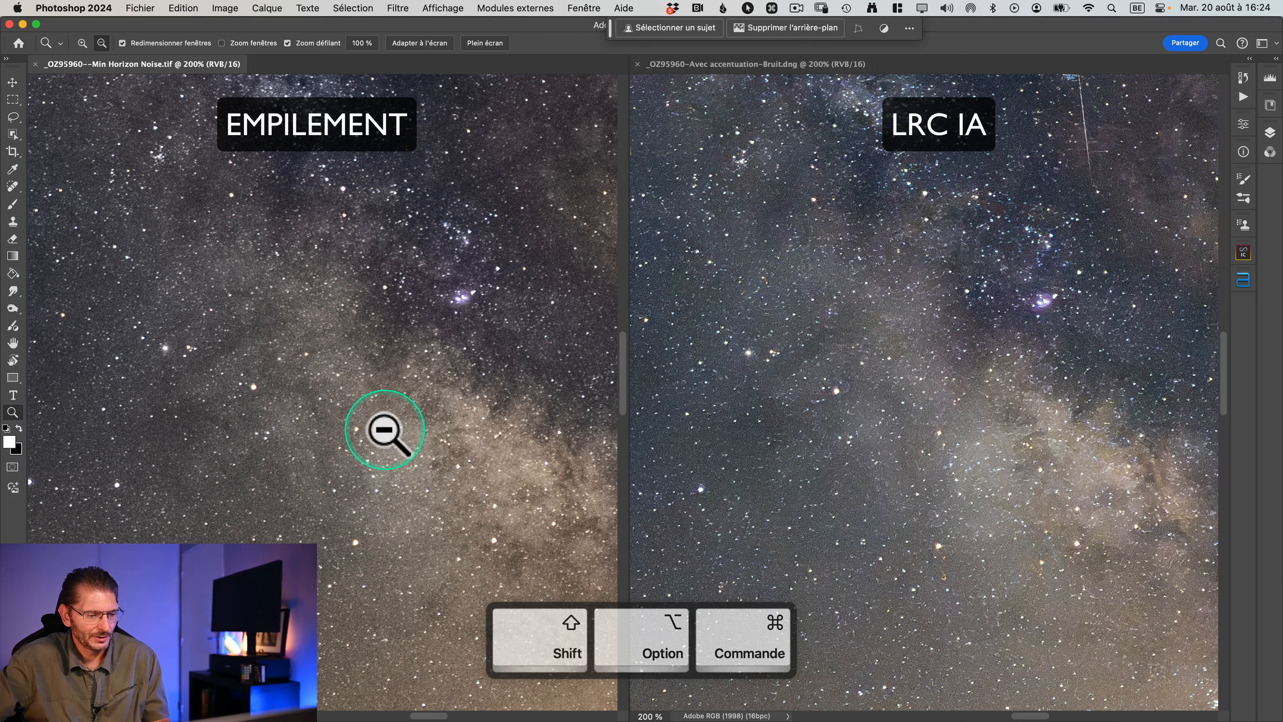
key(shift+alt+z)
alt+shift+click(385, 430)
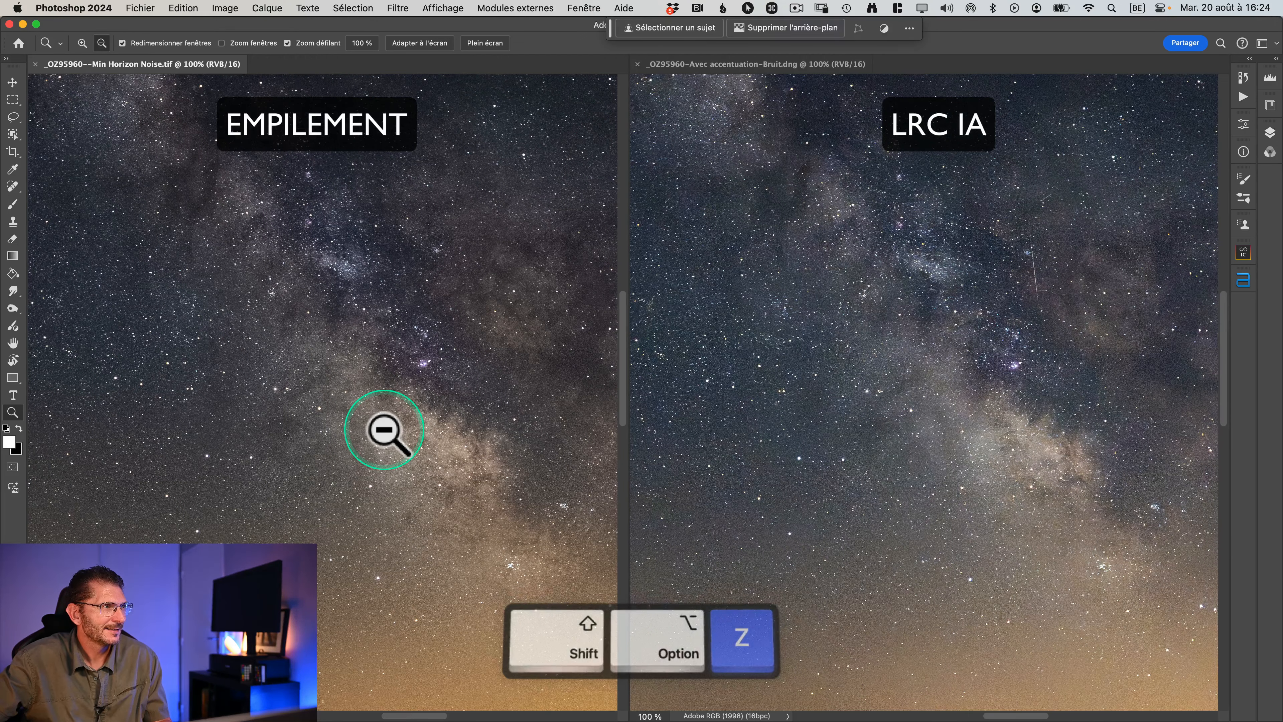
drag(475, 502, 403, 333)
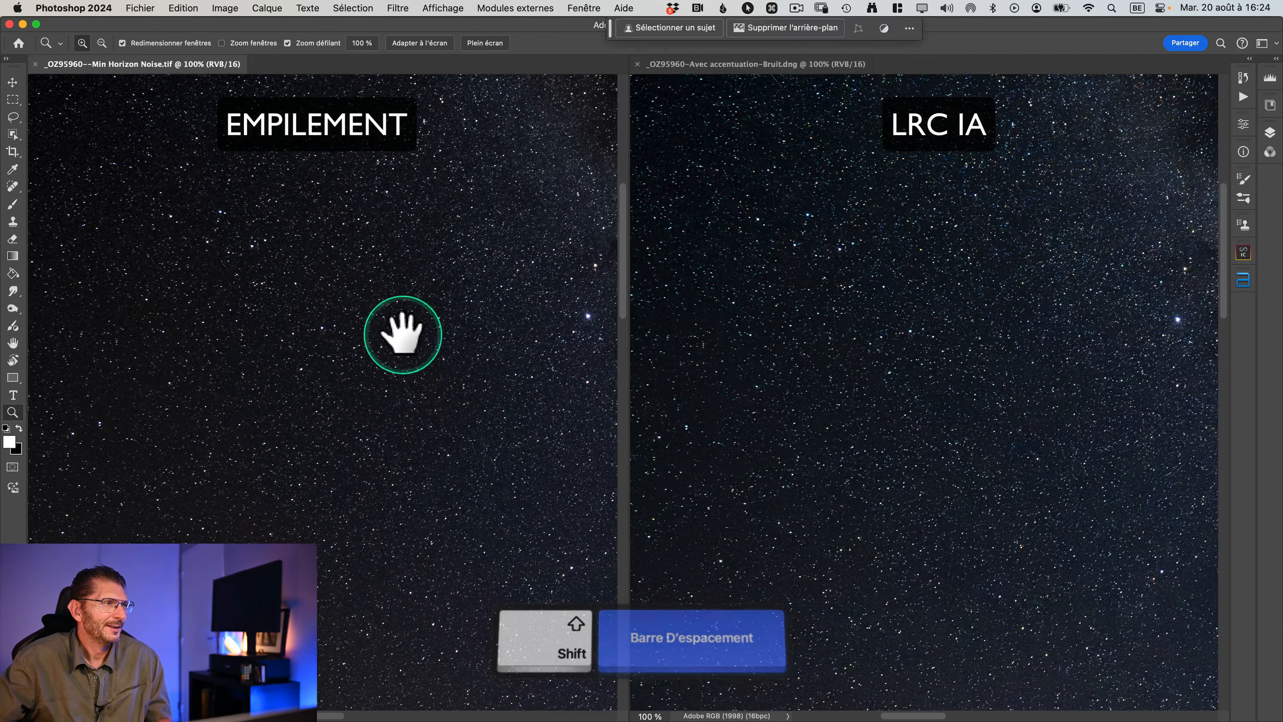
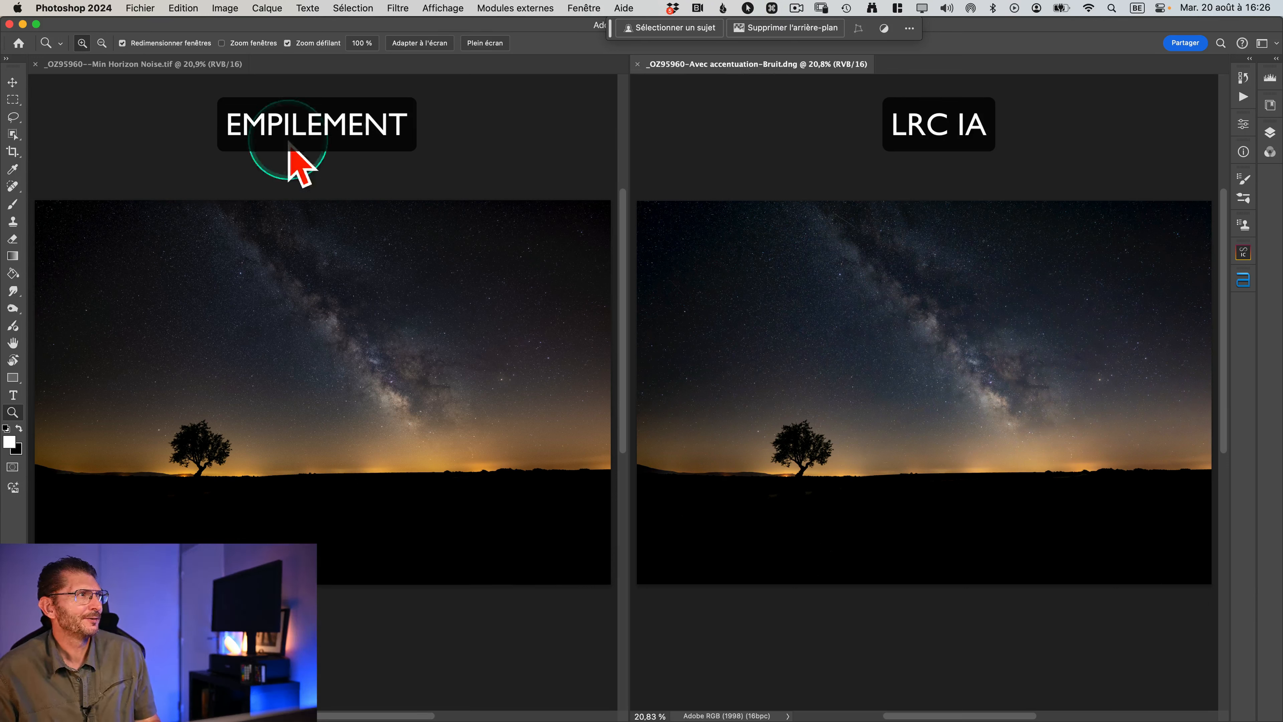
Close the stacked TIFF and open the recent lavender field composite _DSC8985-Avec accentuation-Bruit-Modifier.psb
click(35, 65)
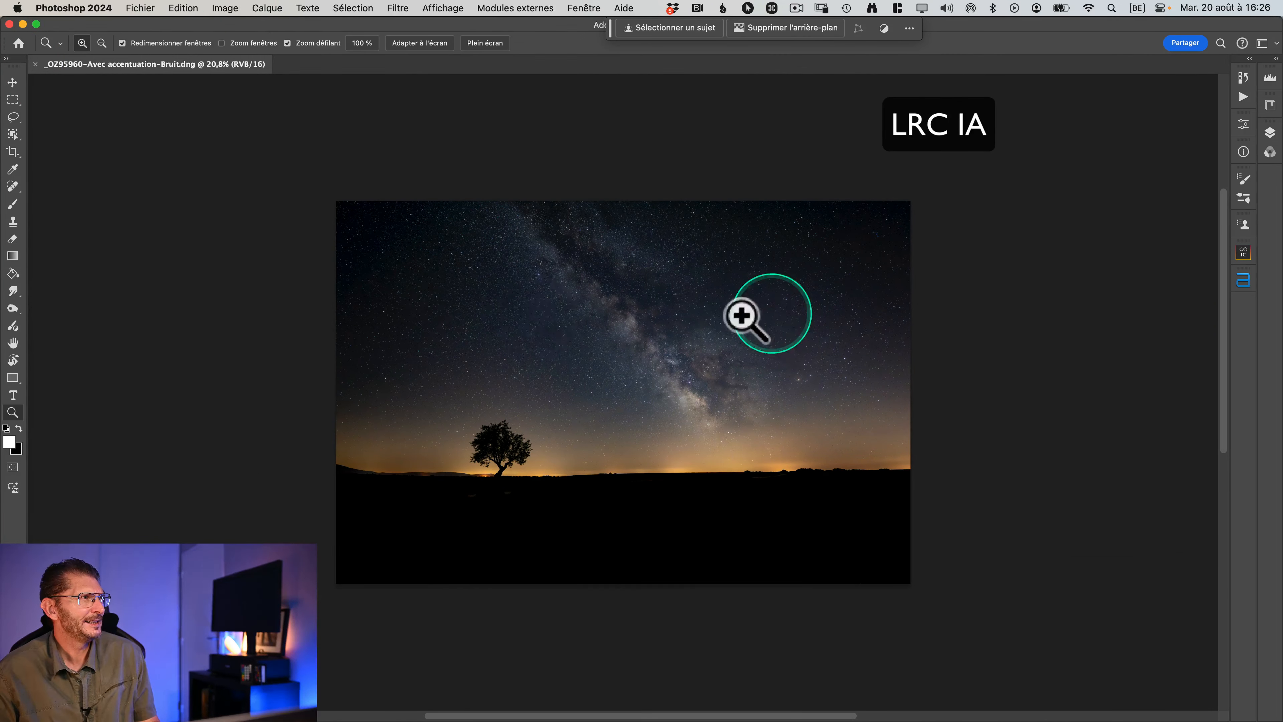
click(150, 10)
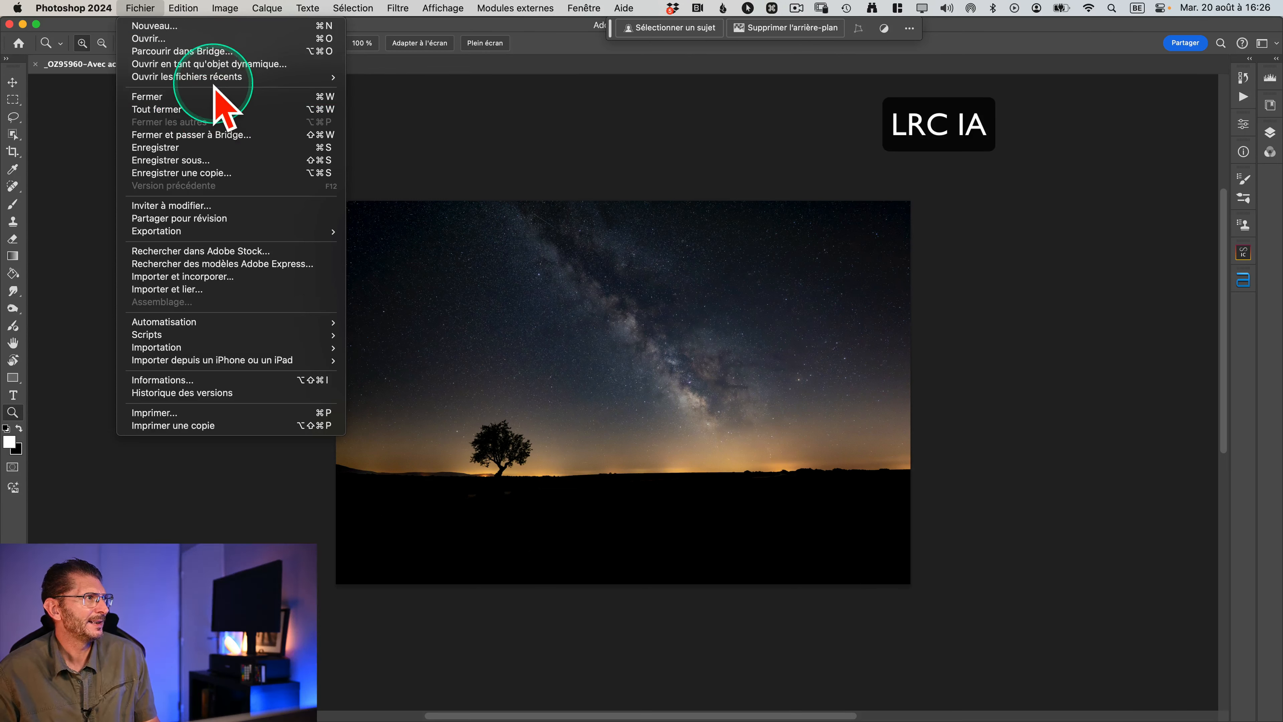
mouse_move(211, 80)
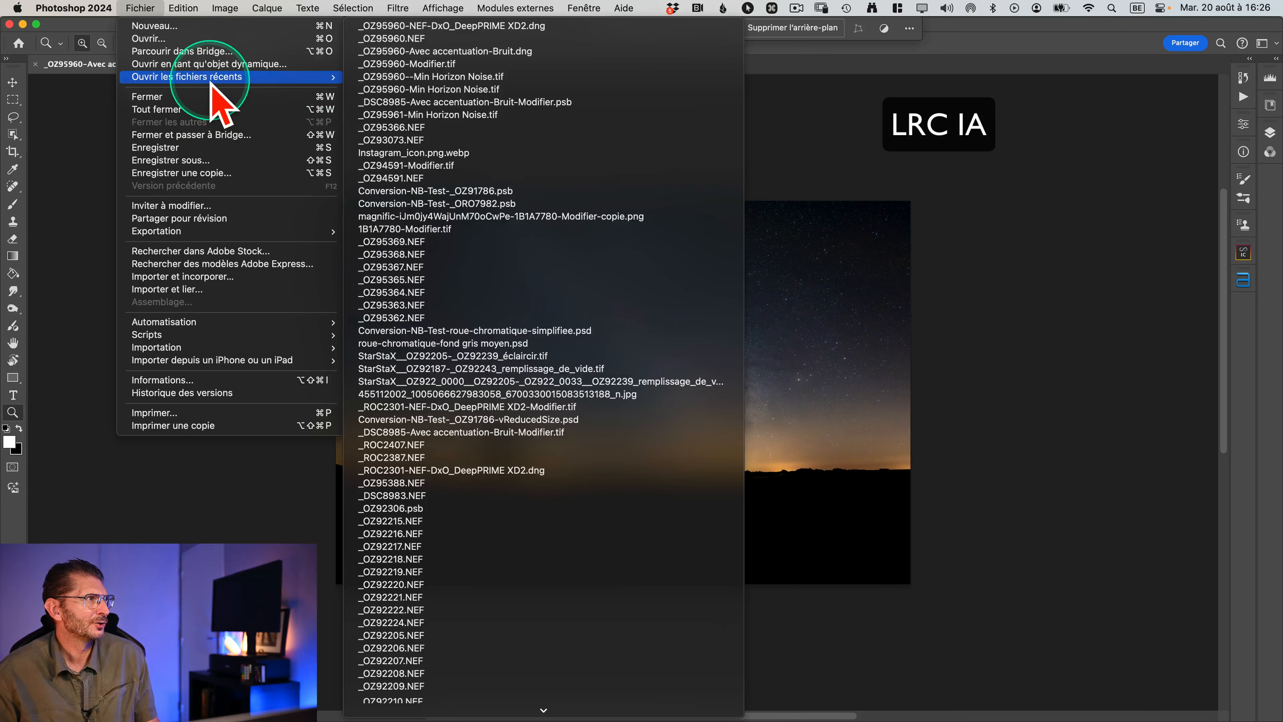
click(567, 101)
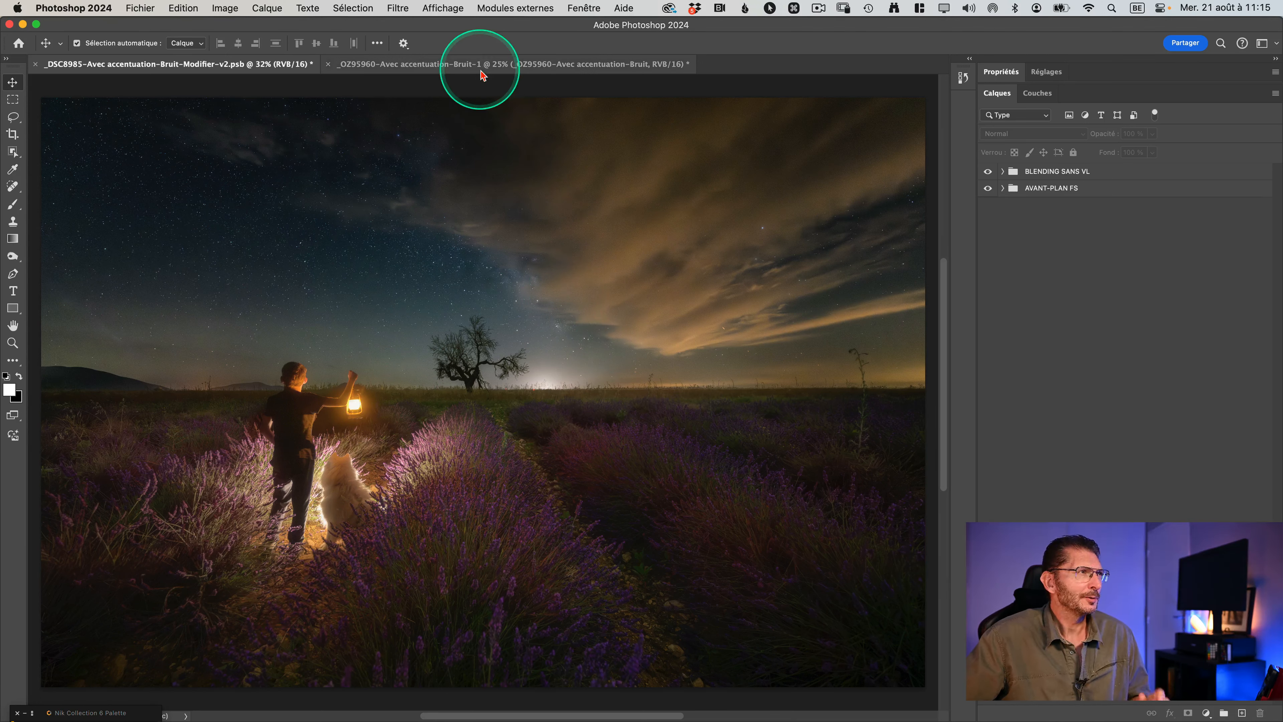
Duplicate the _OZ95960-Avec accentuation-Bruit Milky Way layer into the _DSC8985 lavender document and close the source document
click(446, 68)
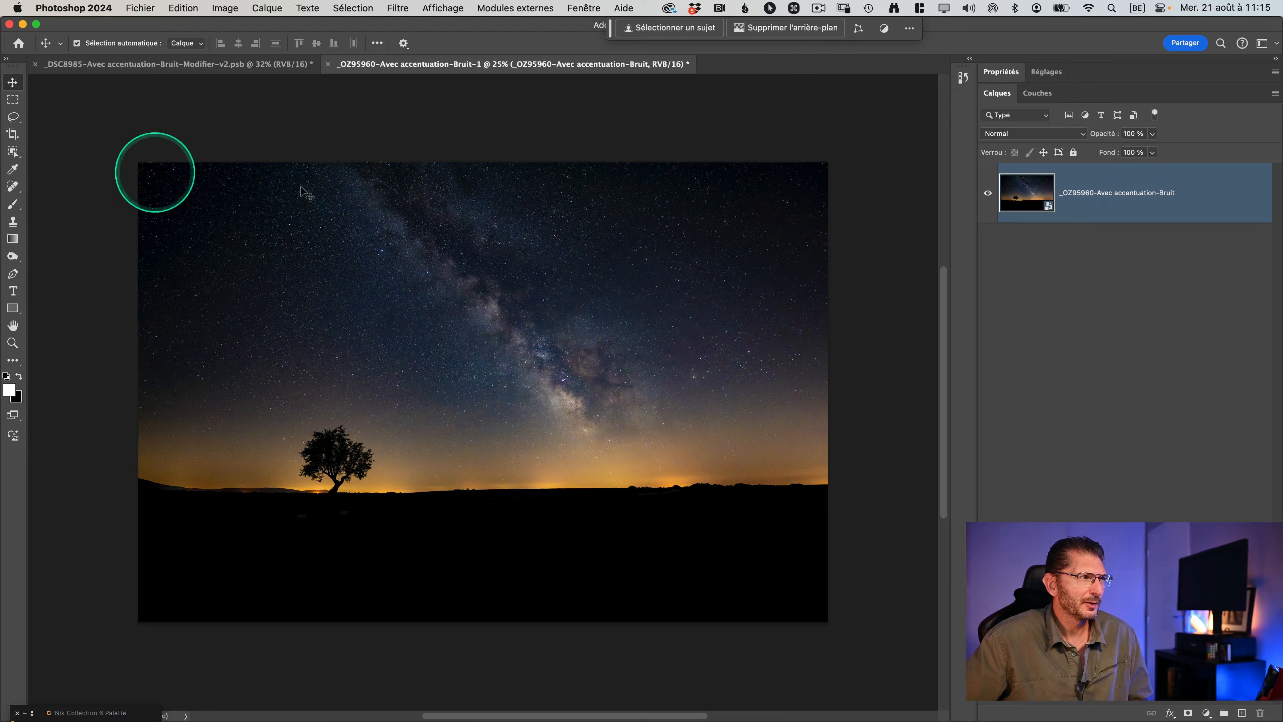
right_click(1134, 215)
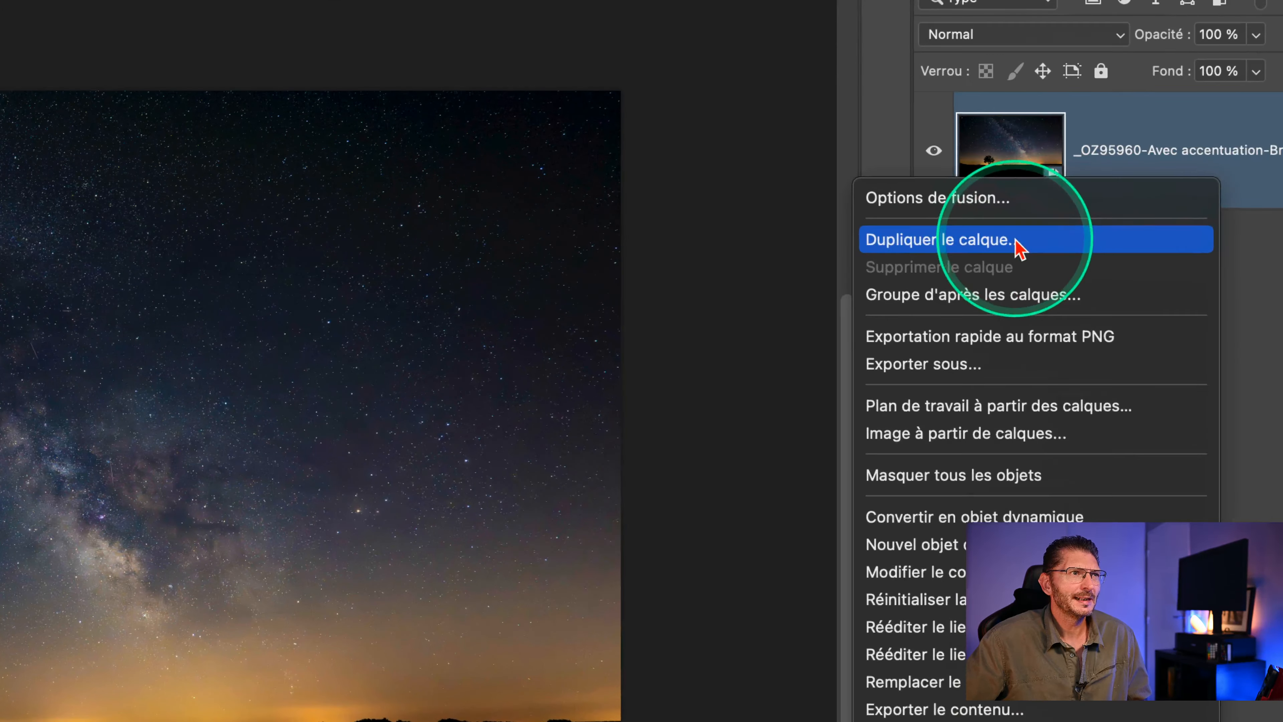
click(1017, 242)
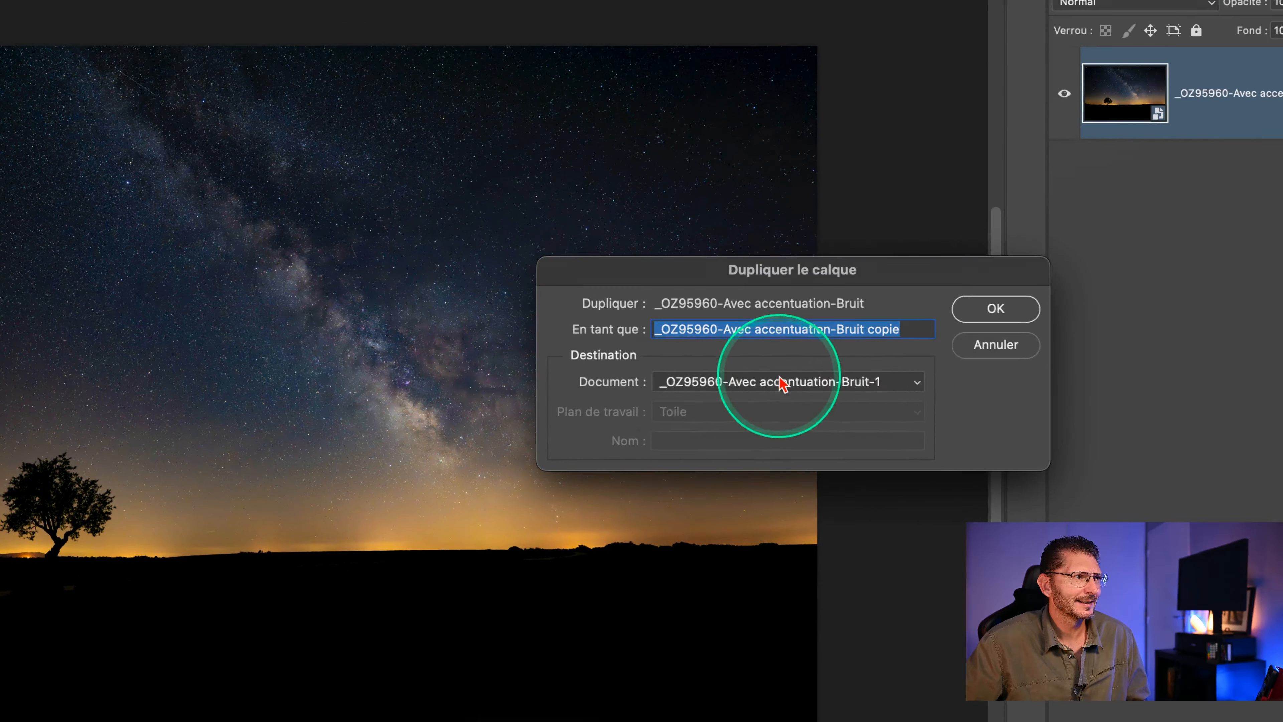
click(575, 516)
click(816, 361)
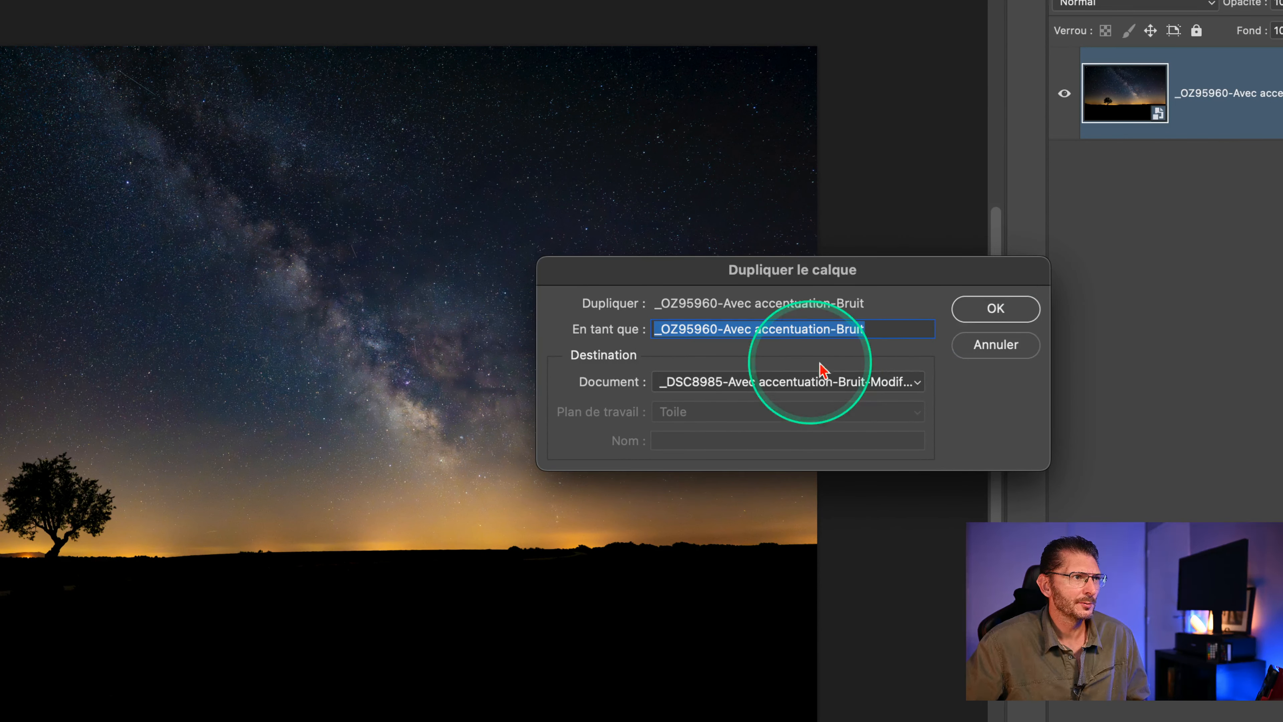
click(993, 312)
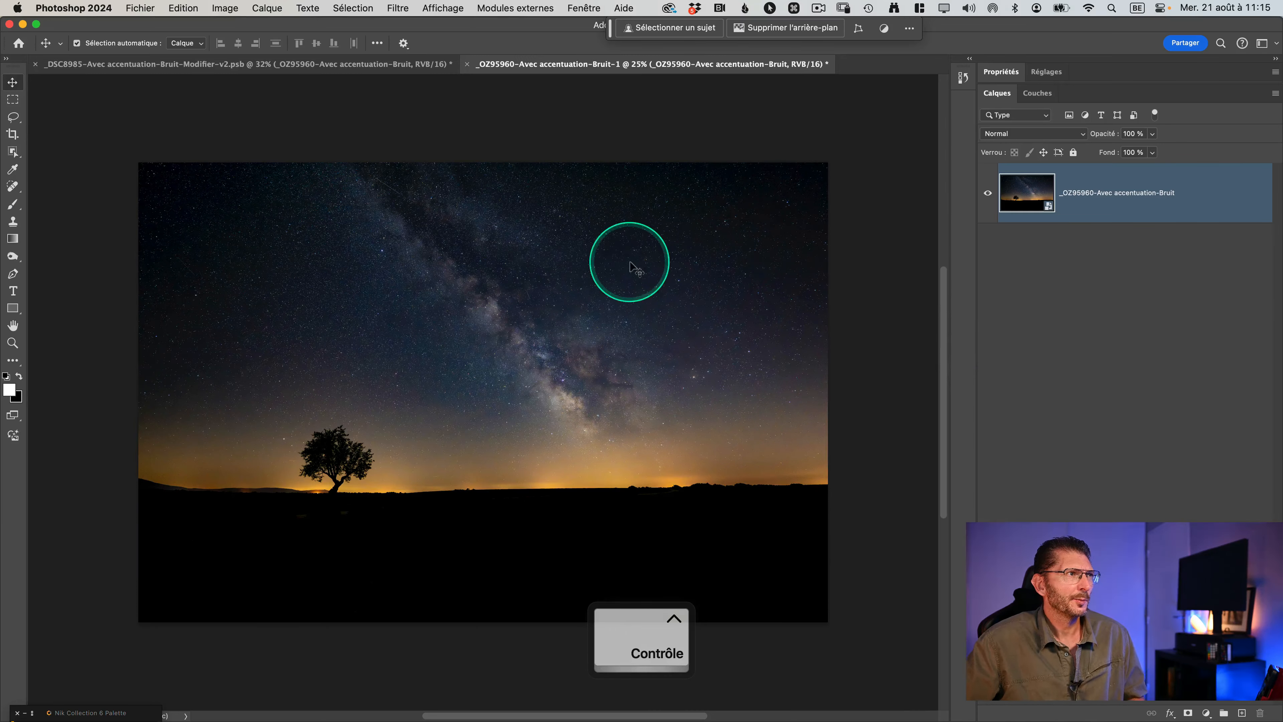
key(super+w)
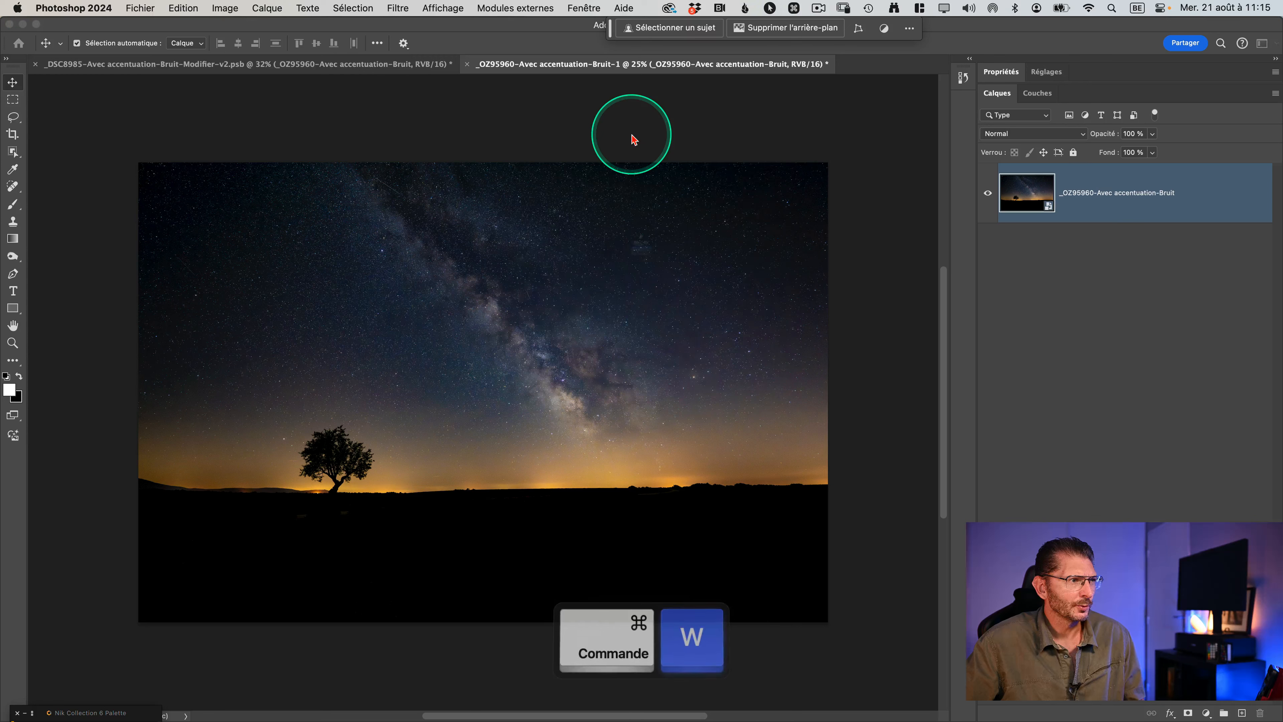
click(625, 298)
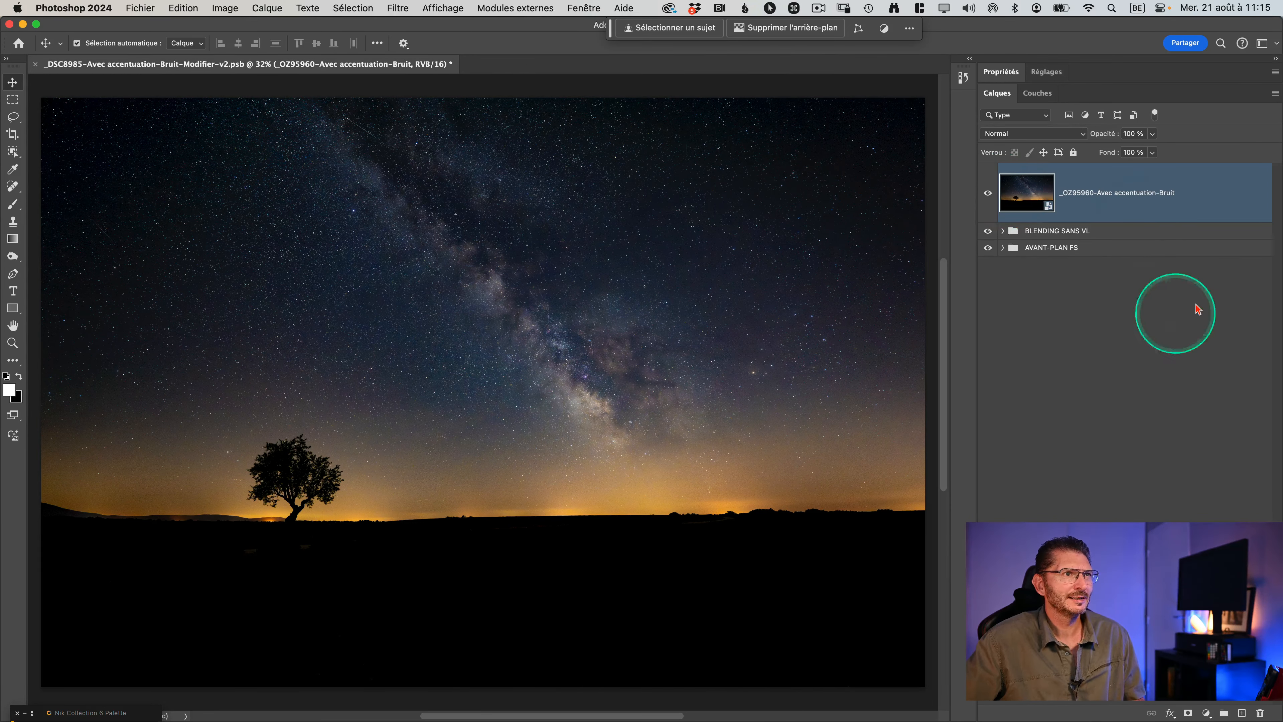
Toggle the Milky Way layer's visibility and leave it hidden over the lavender scene
click(990, 195)
click(990, 195)
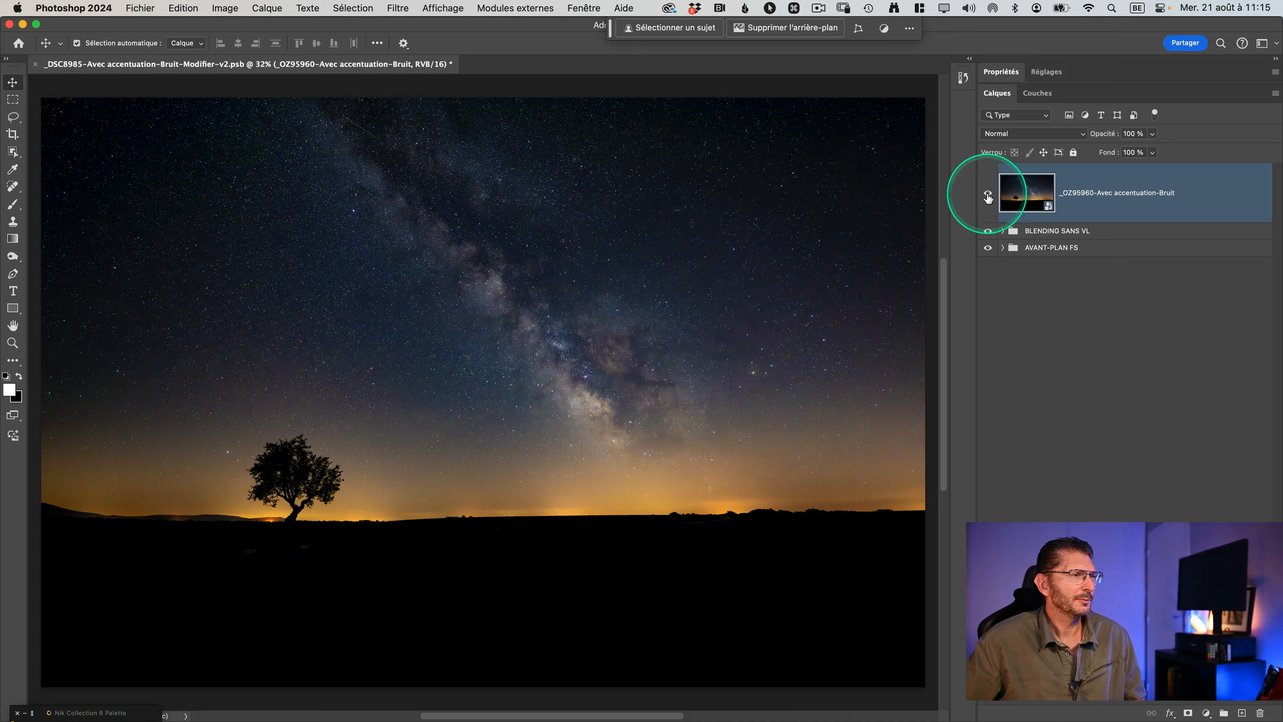
click(987, 192)
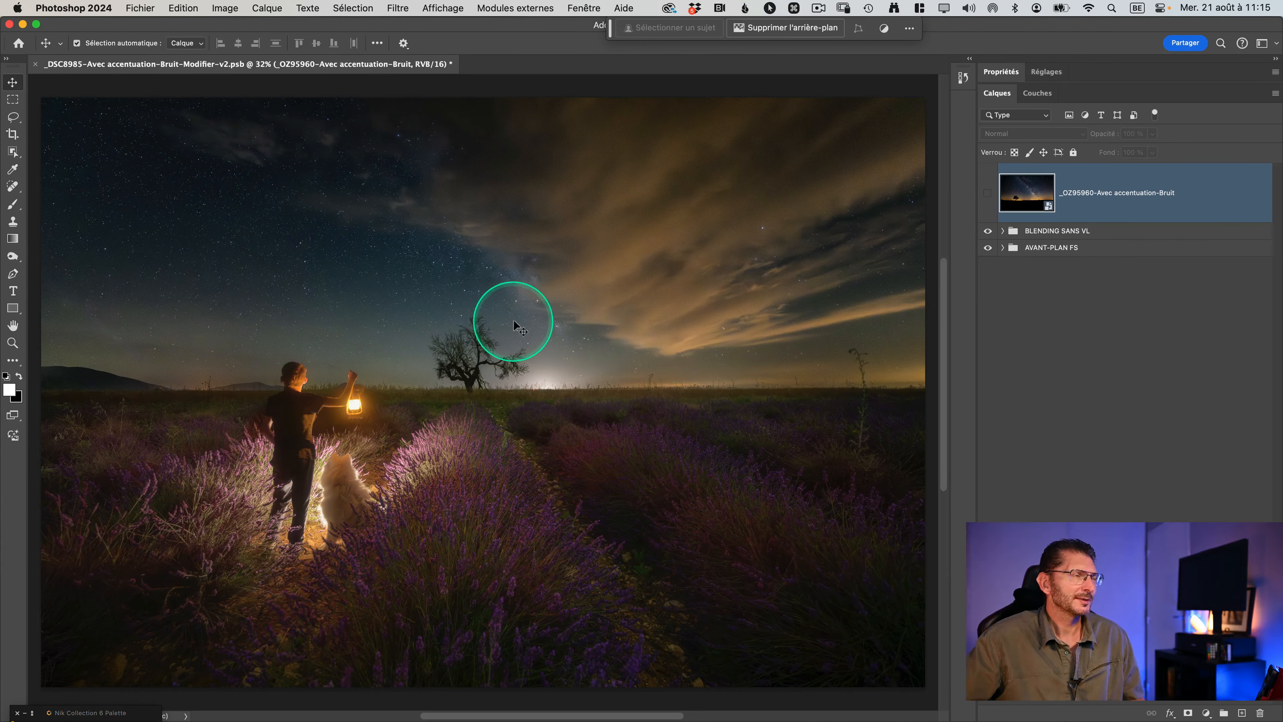
Show the rulers and place a horizontal guide on the horizon at about 2711 px and a vertical guide through the lone tree
key(super)
key(super+r)
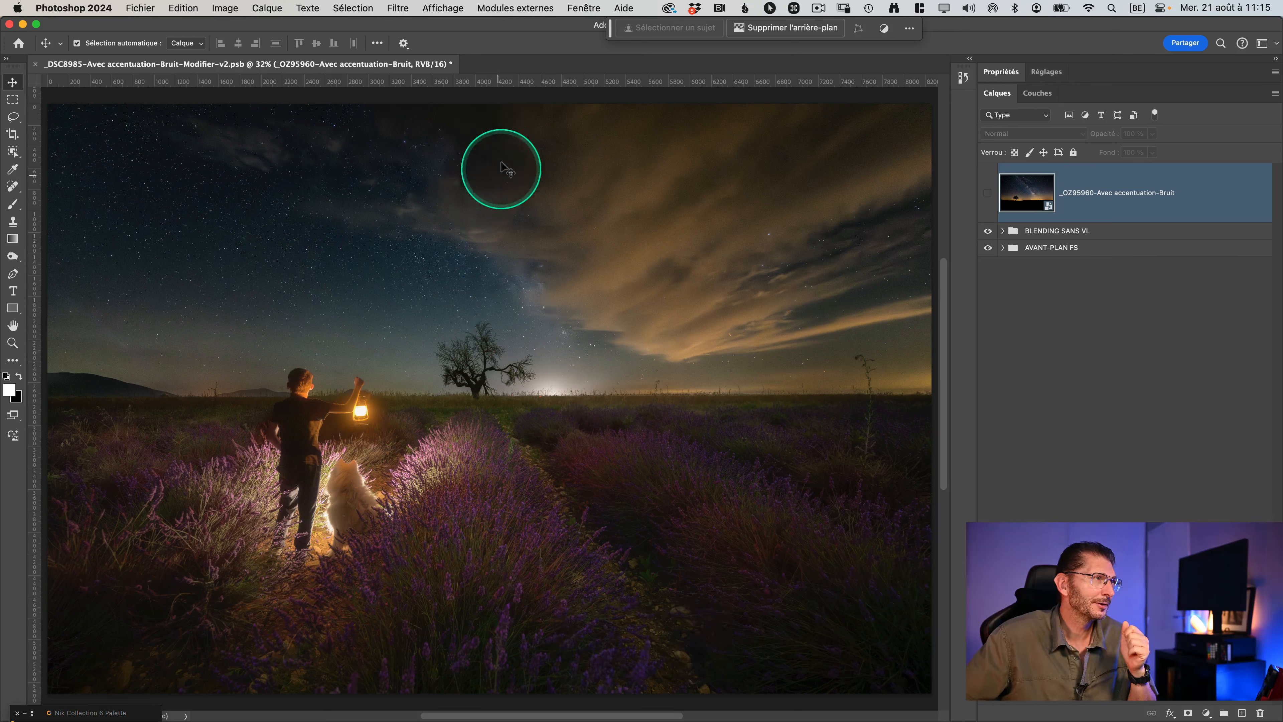
click(463, 85)
key(super)
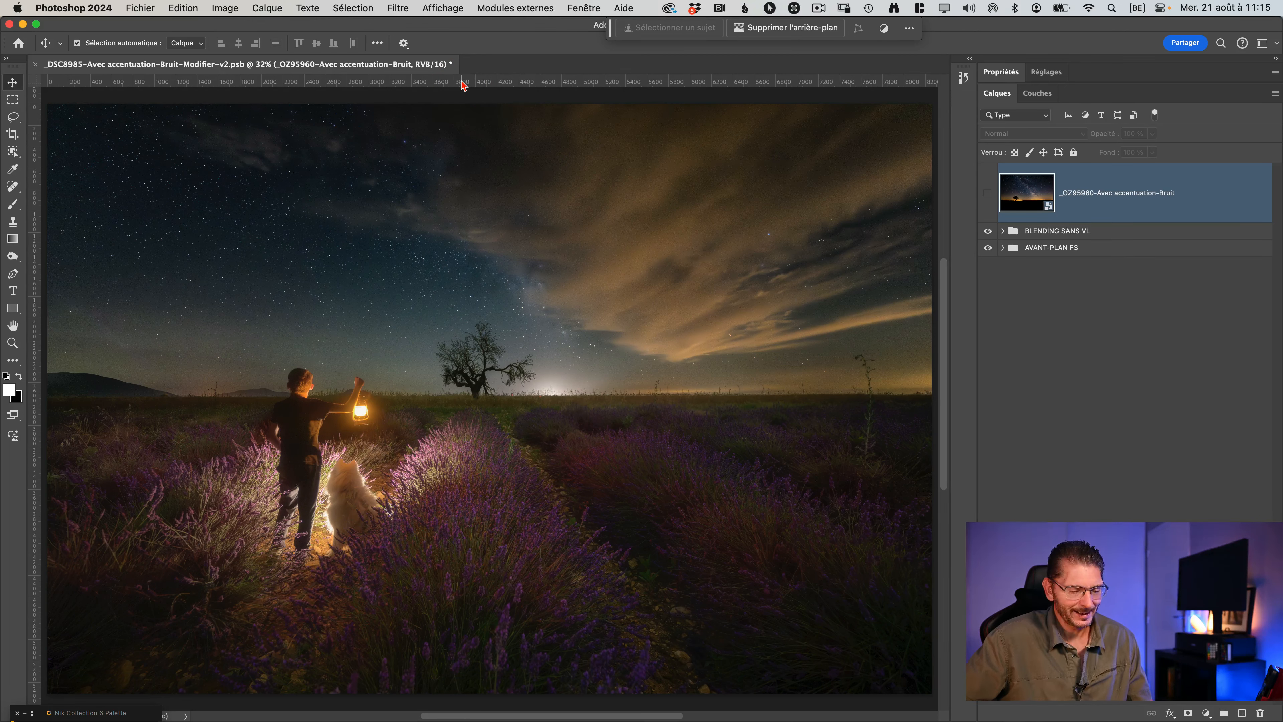
key(super+r)
key(super+r)
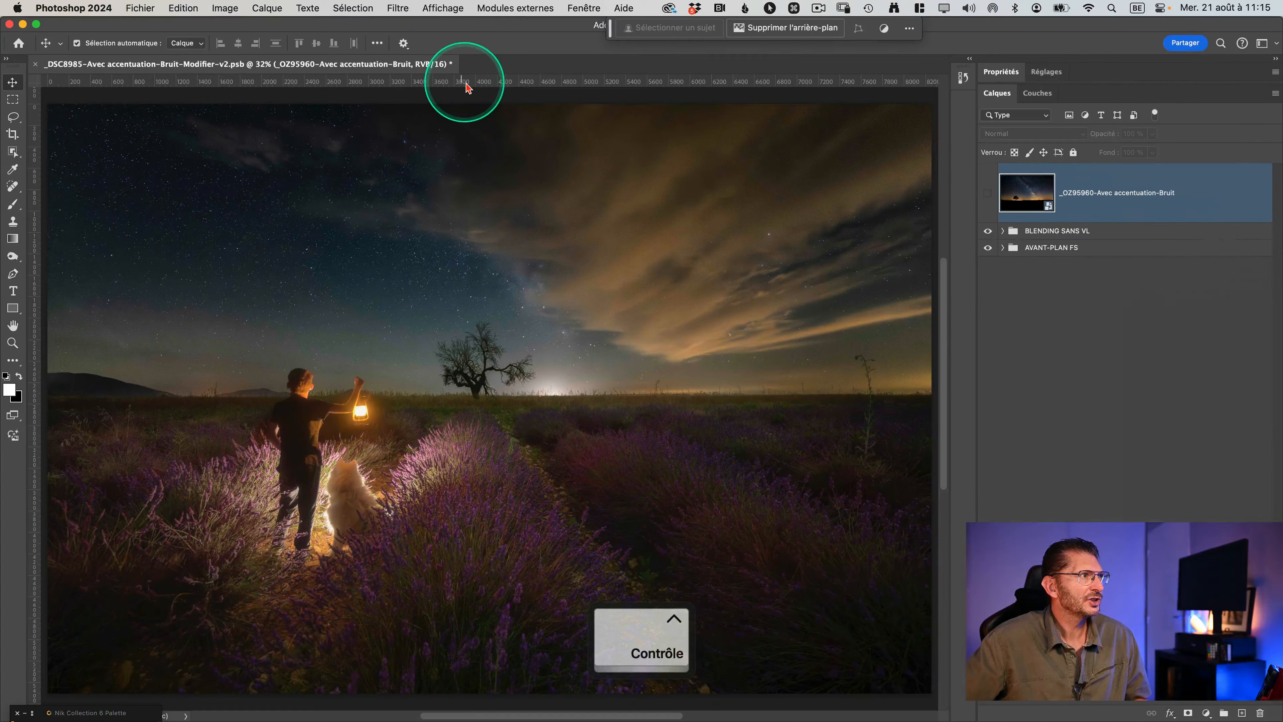
drag(461, 81, 454, 394)
key(ctrl)
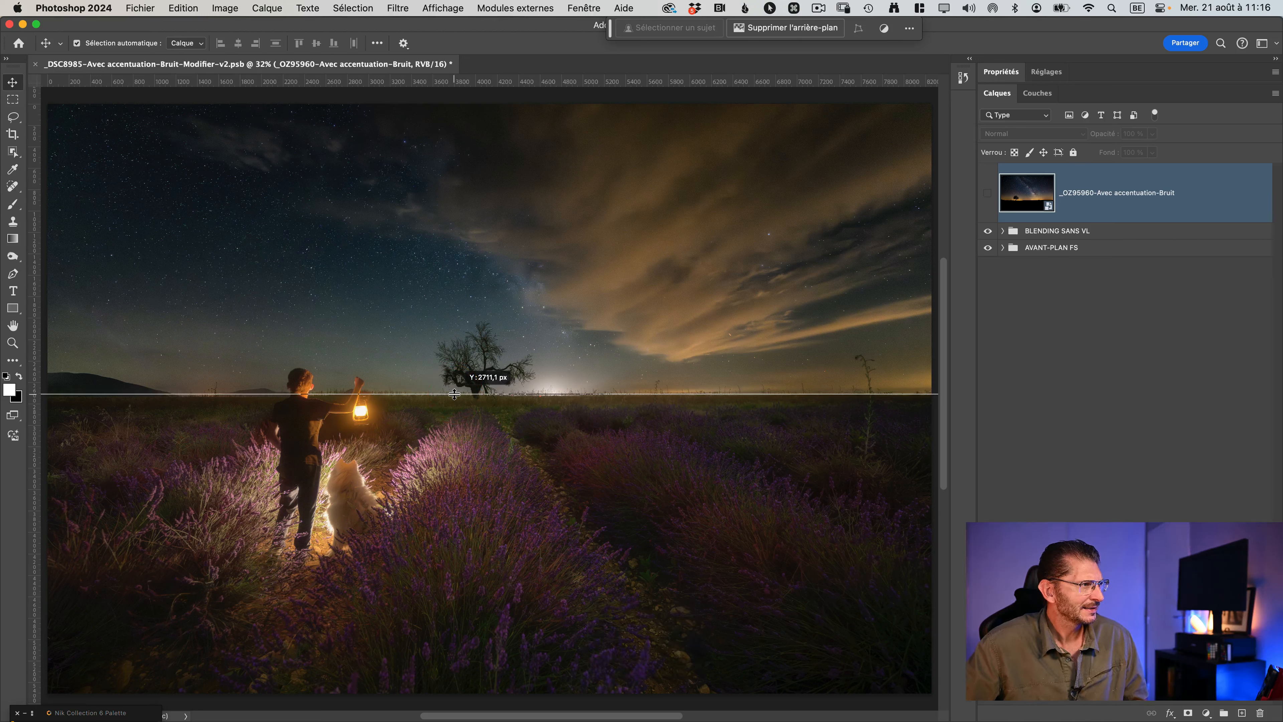
drag(455, 393, 454, 393)
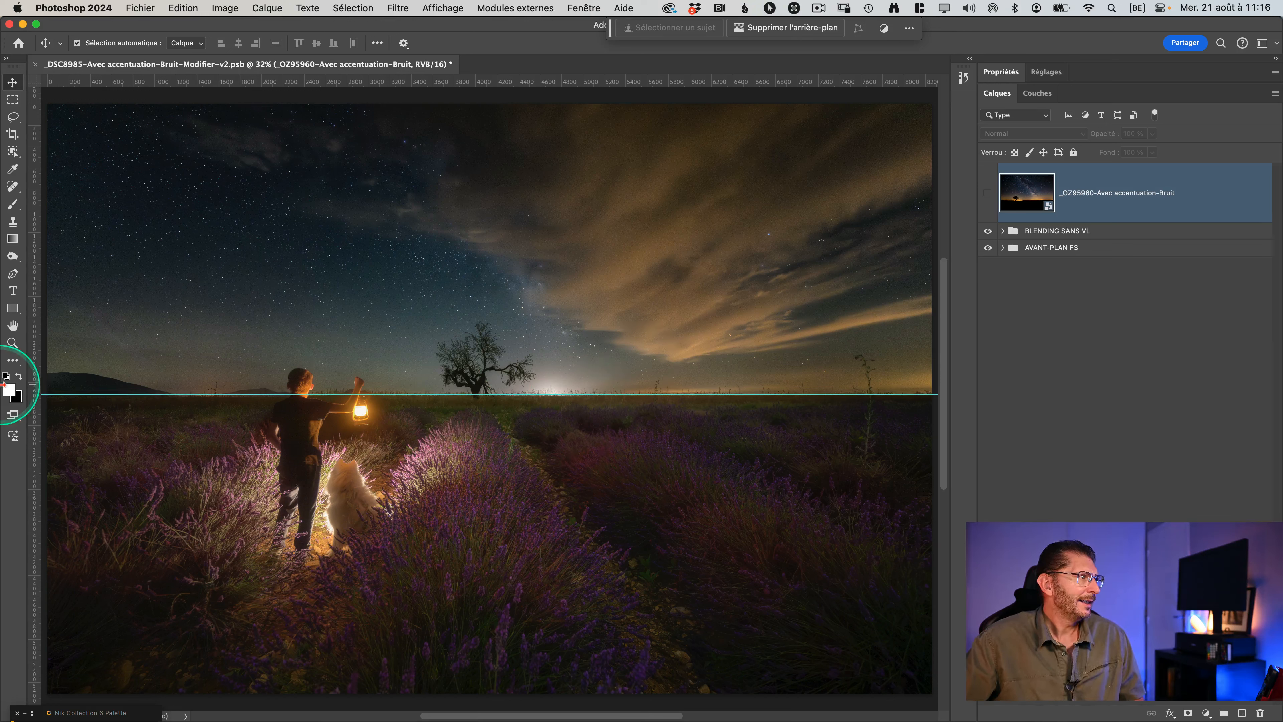
drag(33, 387, 476, 433)
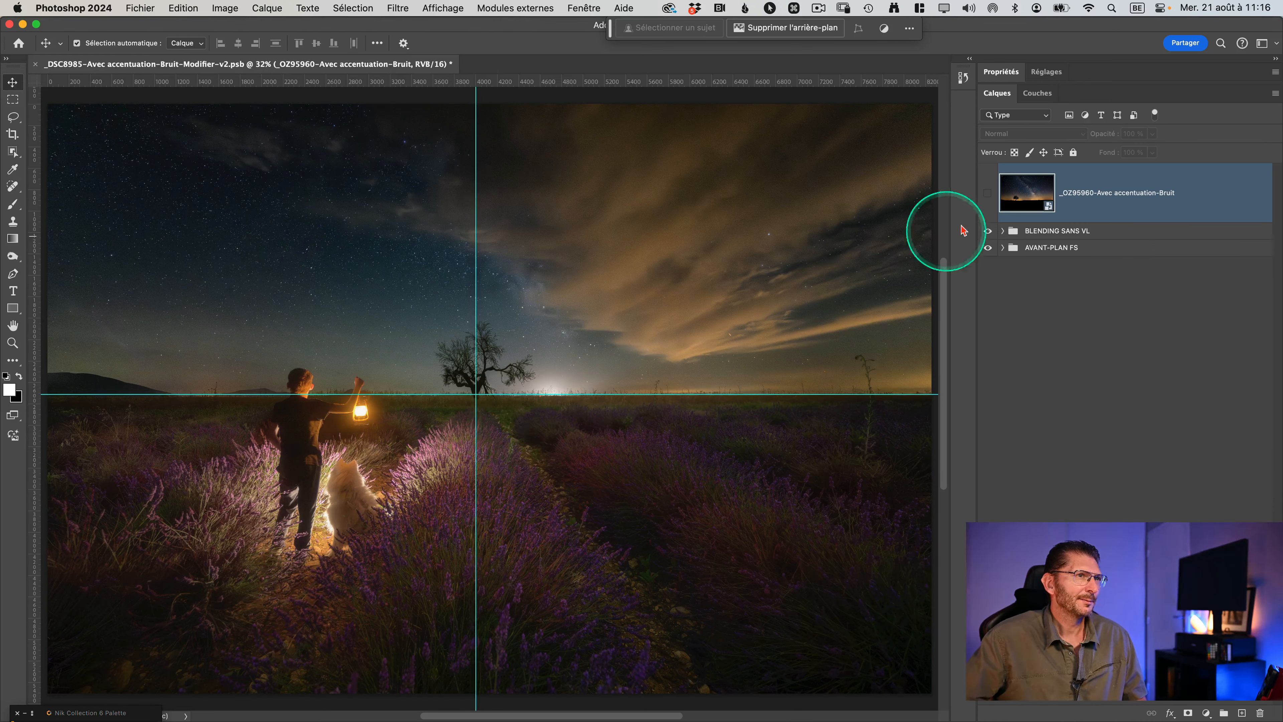
Show the Milky Way layer and move it so its horizon sits on the horizontal guide and its core nears the vertical guide
click(987, 193)
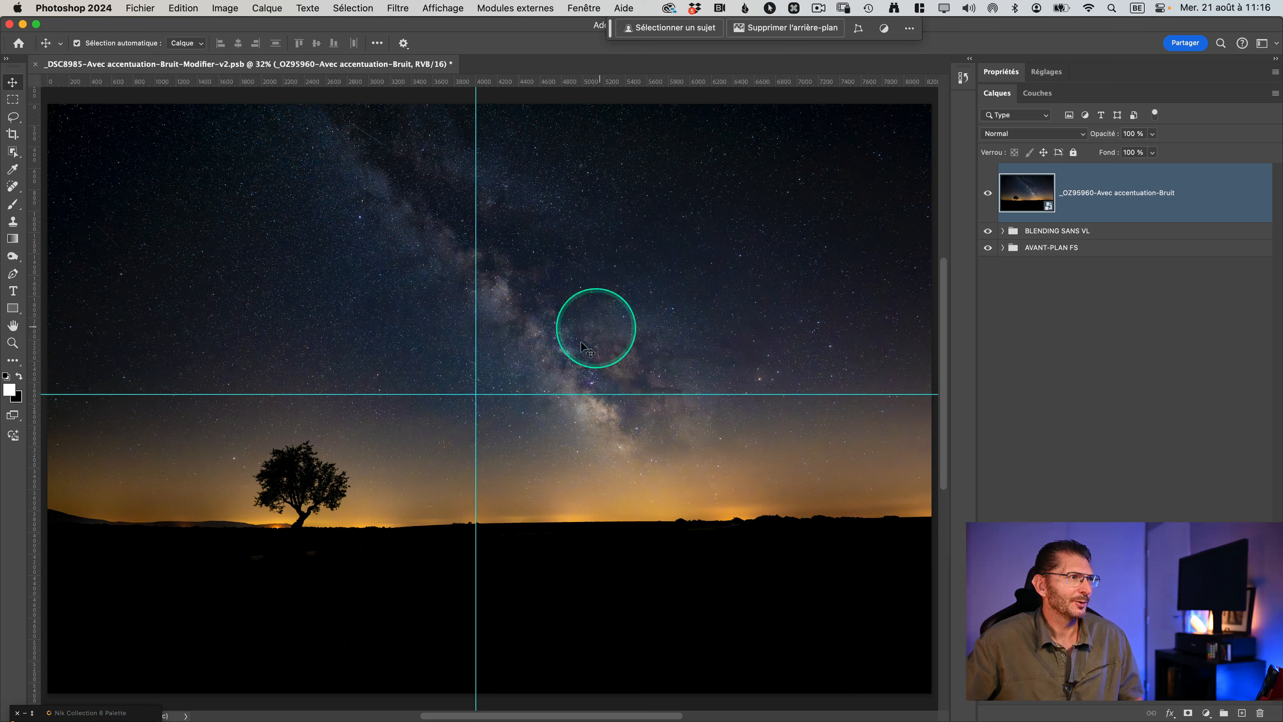
click(583, 355)
drag(583, 355, 584, 216)
drag(630, 272, 457, 277)
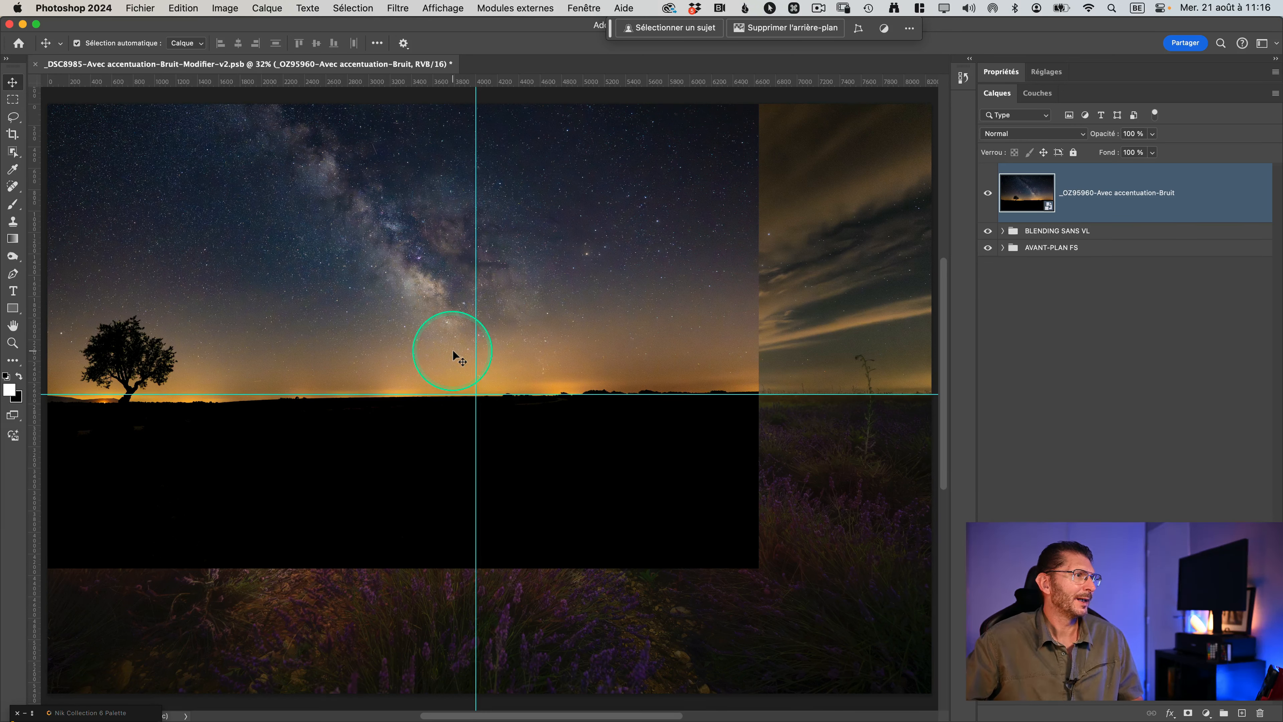
Nudge the Milky Way layer slightly left along the horizon guide
drag(450, 351, 442, 351)
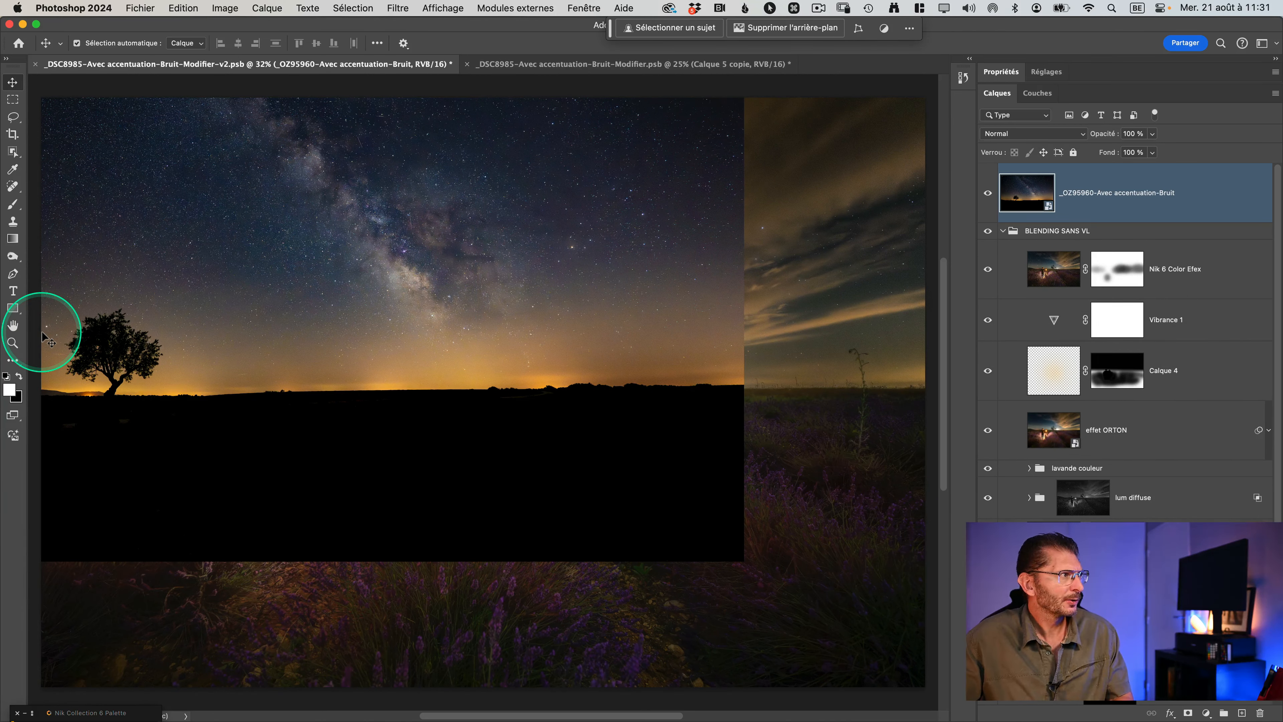
Lasso around the silhouetted tree on the Milky Way layer and remove it with Generative Fill without a prompt
key(l)
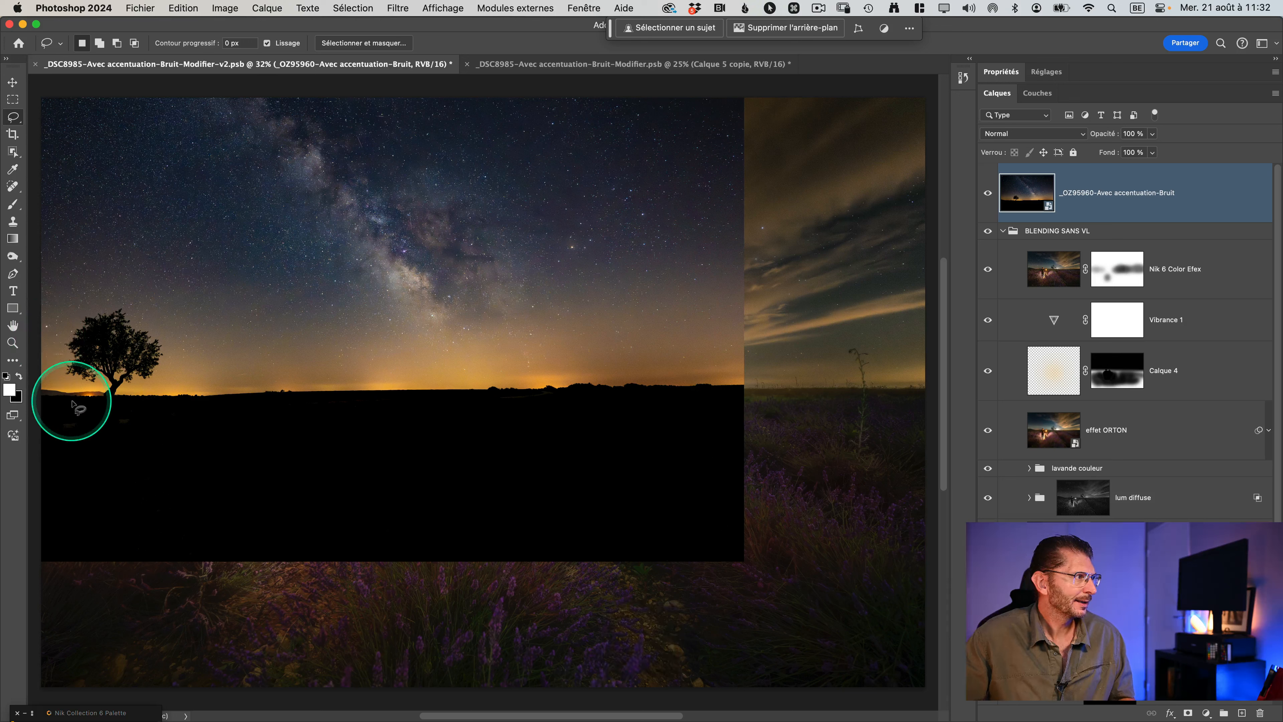
drag(70, 400, 59, 333)
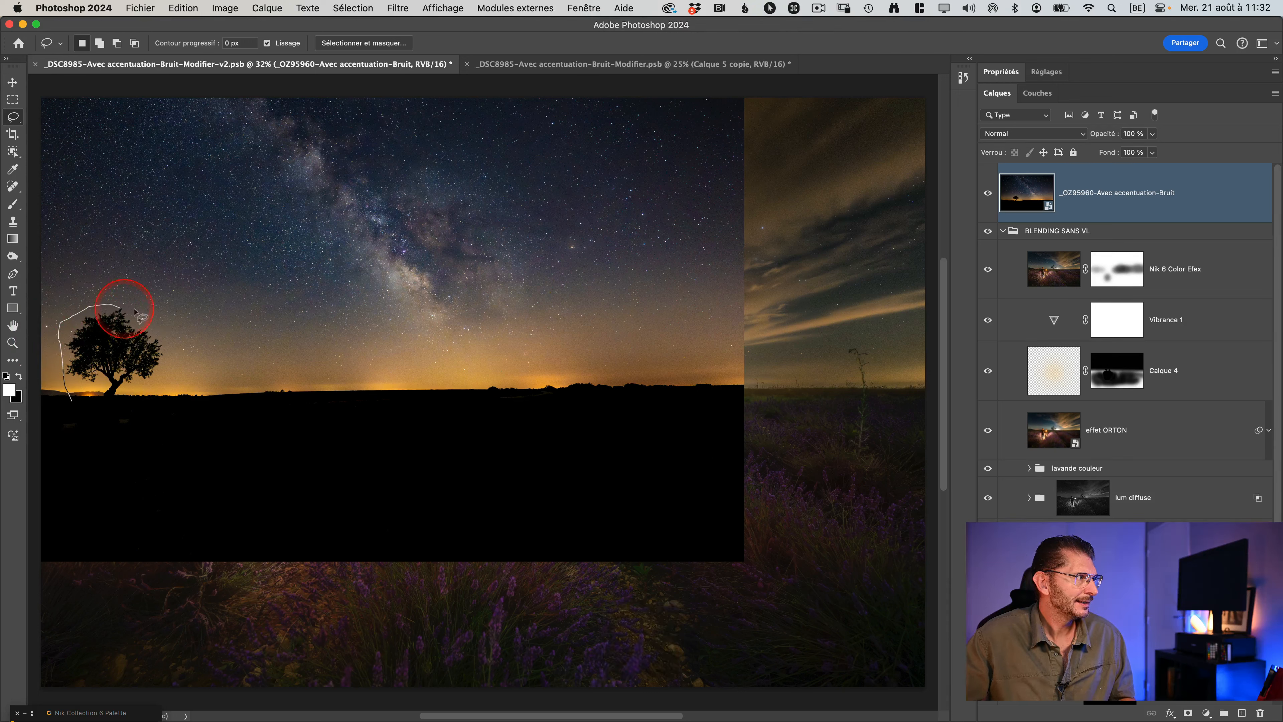
mouse_move(135, 312)
mouse_down()
mouse_move(166, 321)
mouse_move(179, 371)
mouse_move(126, 416)
mouse_move(112, 414)
mouse_up()
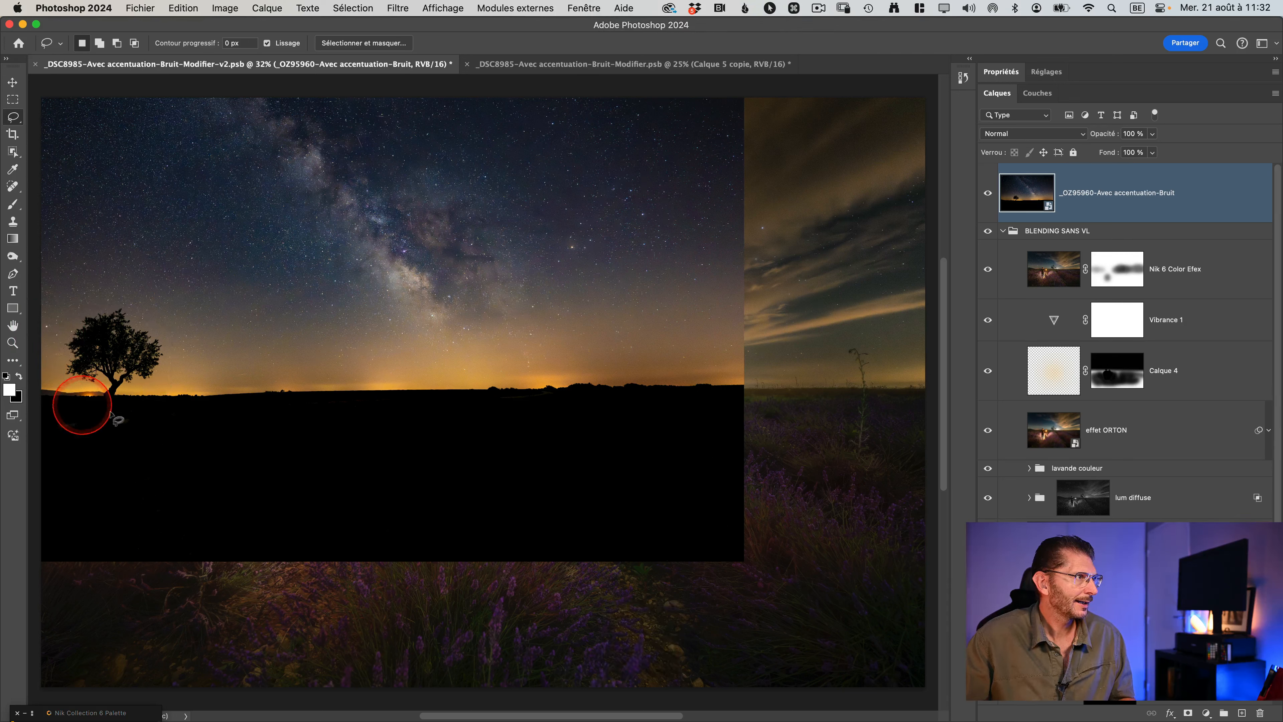
drag(610, 33, 555, 209)
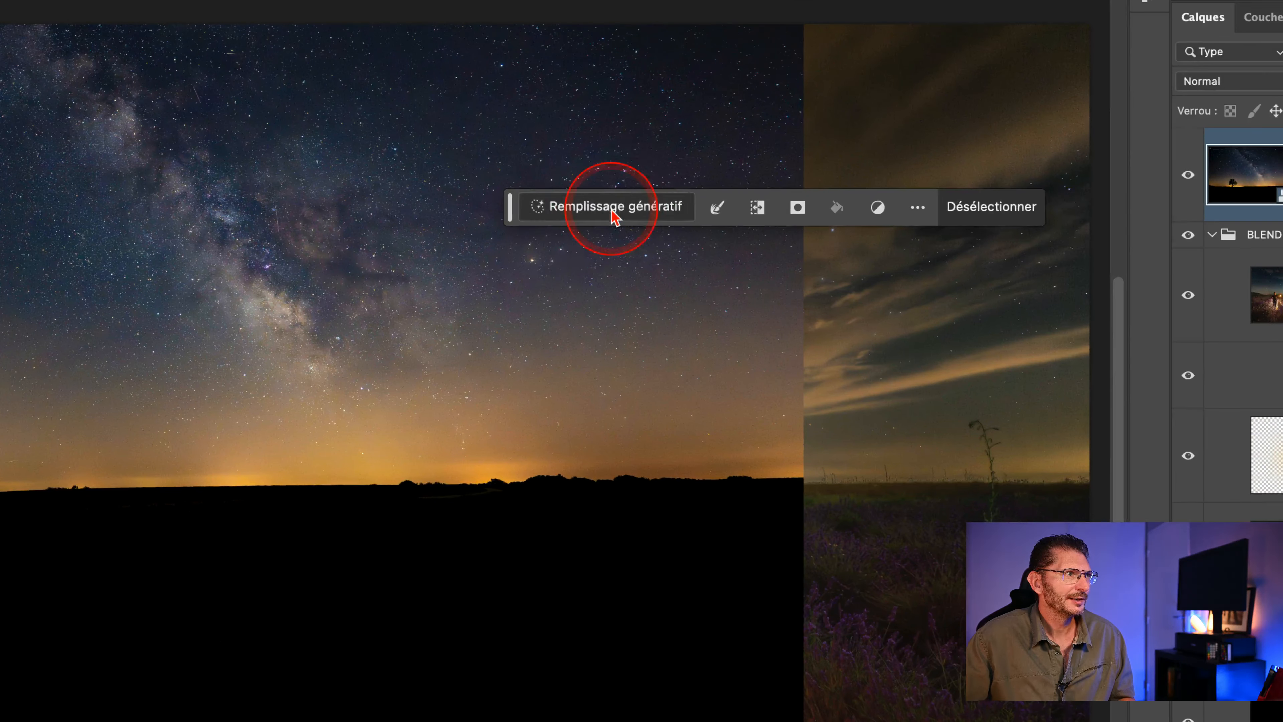
click(614, 215)
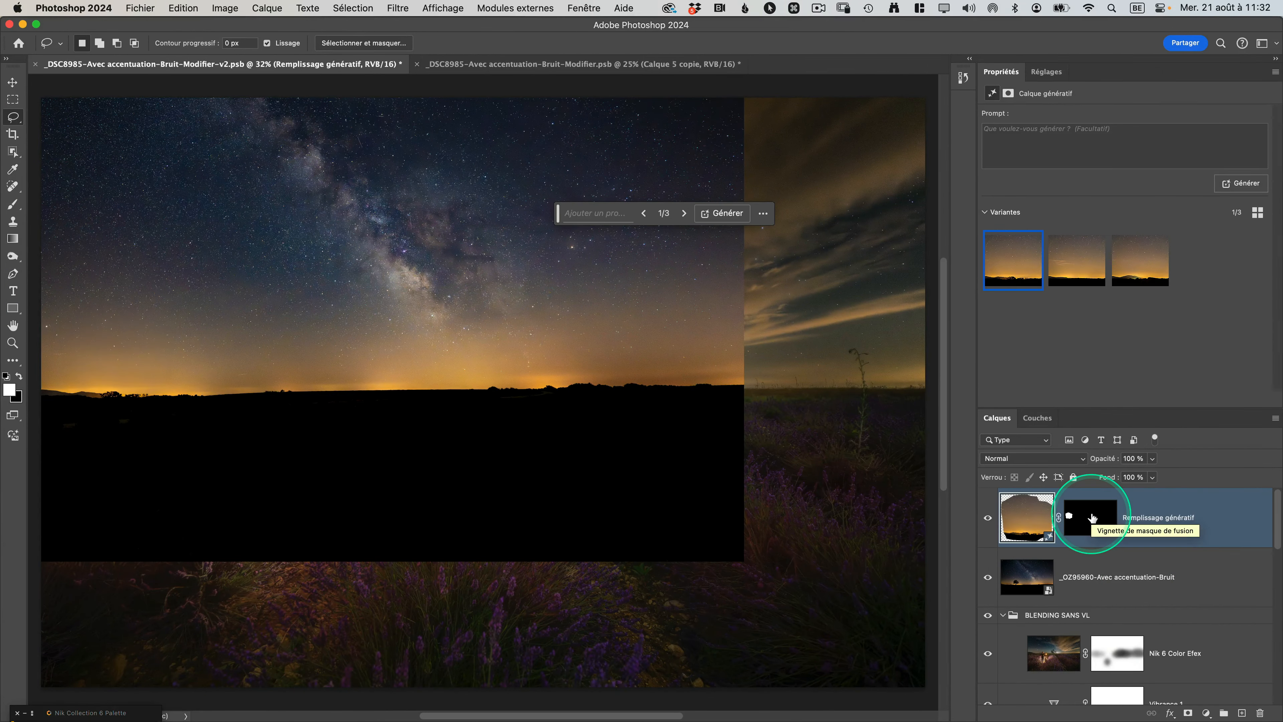
key(ctrl)
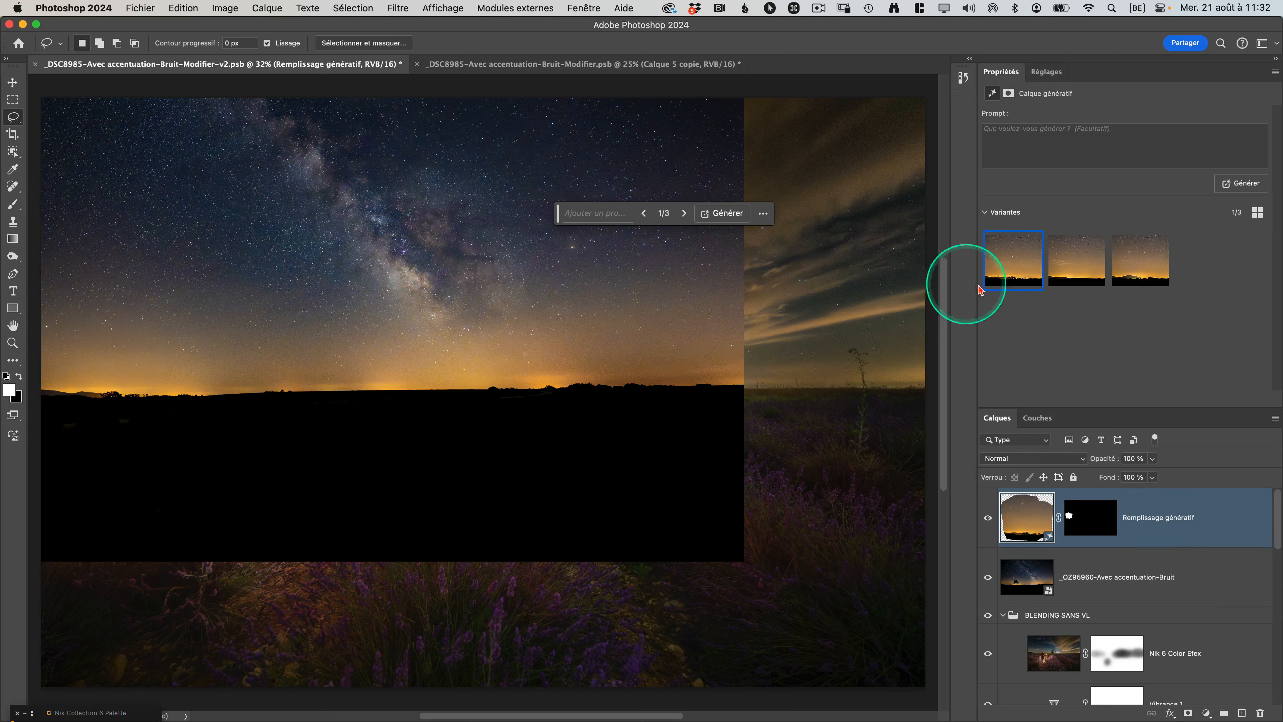
Compare the generated variants of the tree removal, keep the second one and delete the other two
click(1144, 265)
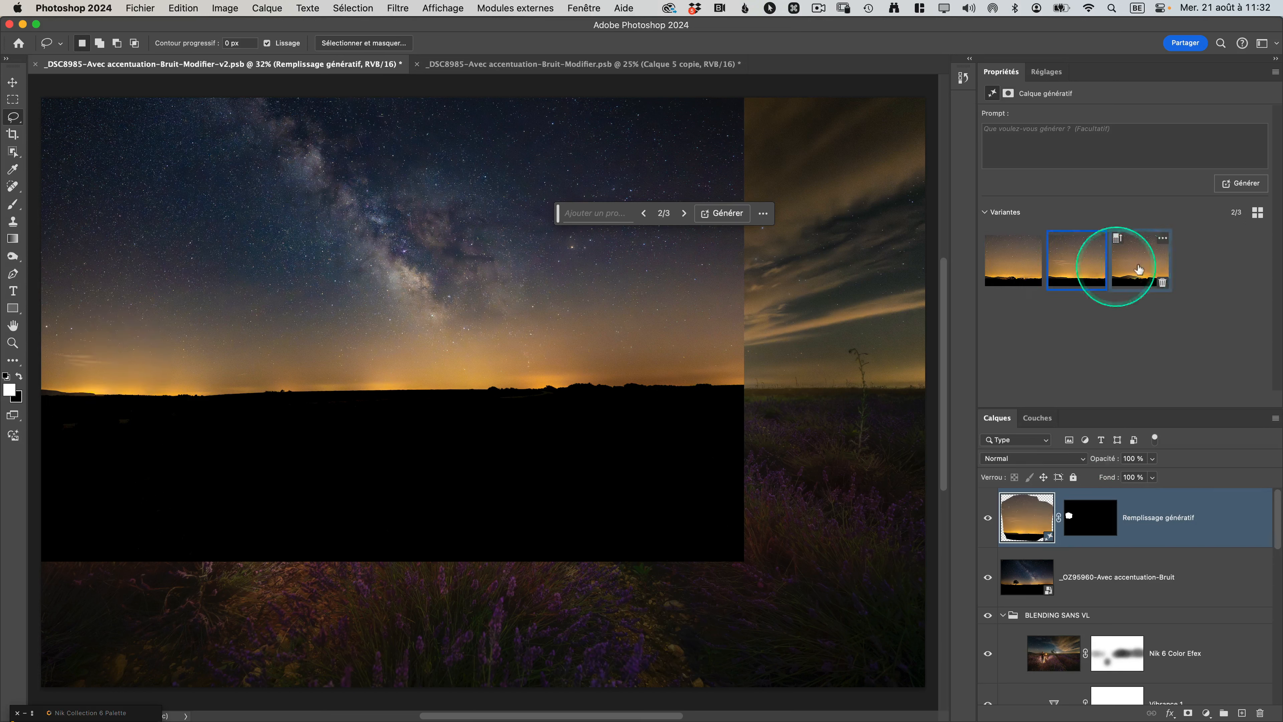
click(989, 518)
click(1079, 260)
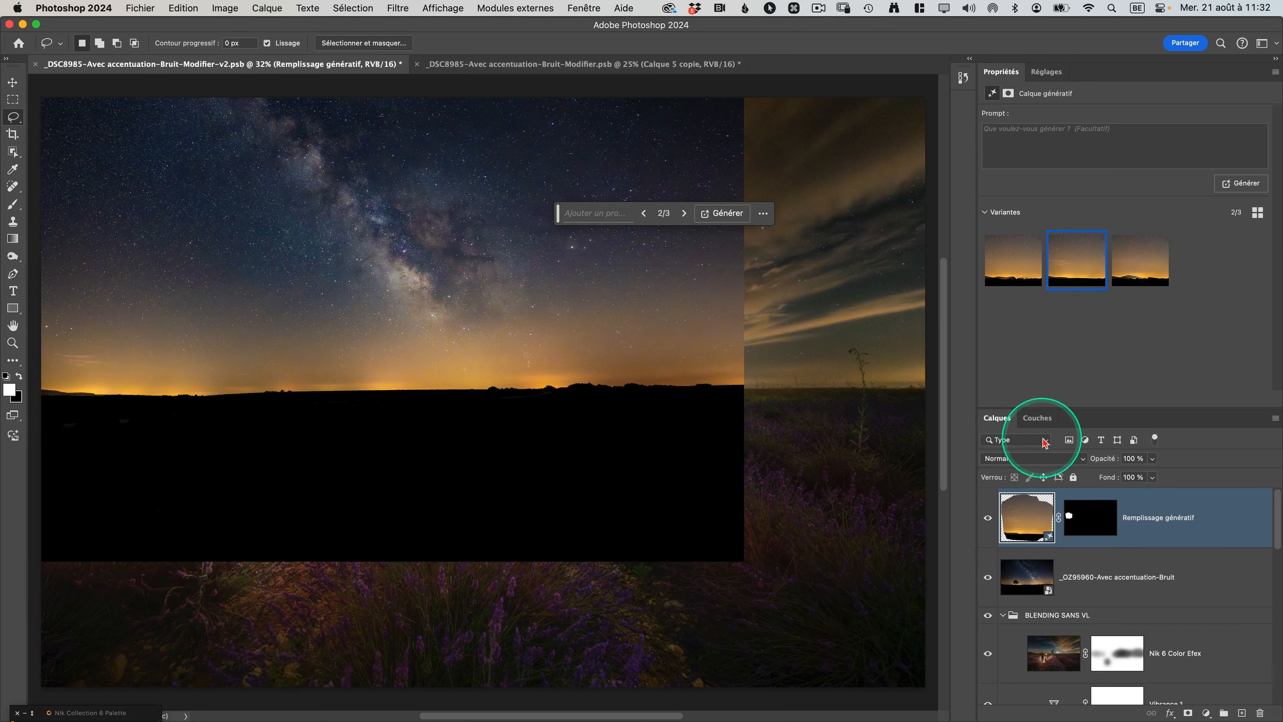
click(989, 520)
click(989, 519)
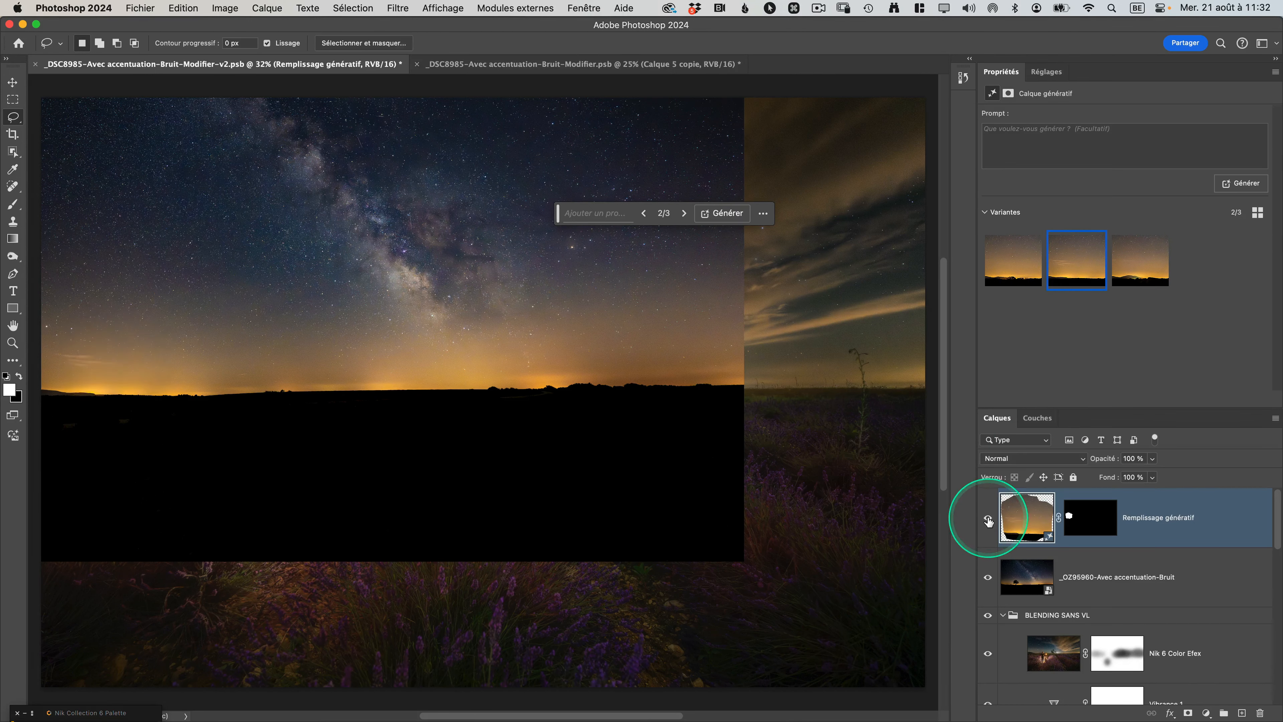
key(super+0)
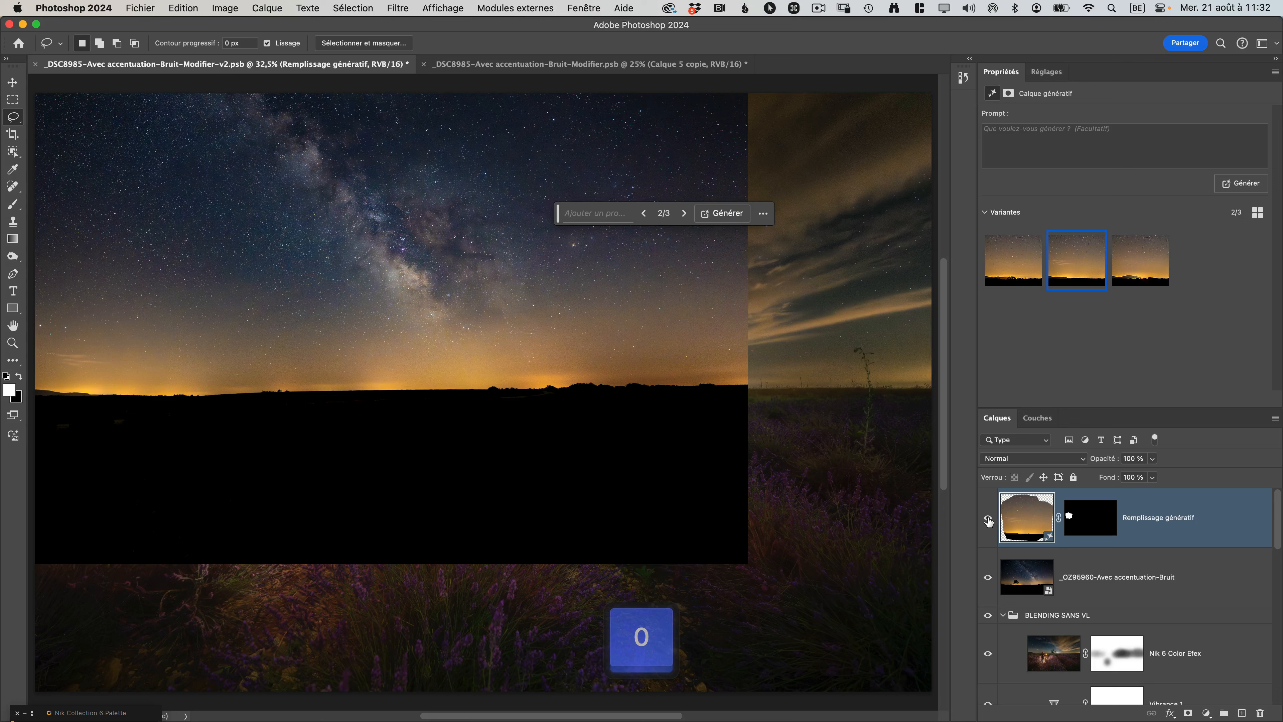
click(1159, 275)
click(1164, 283)
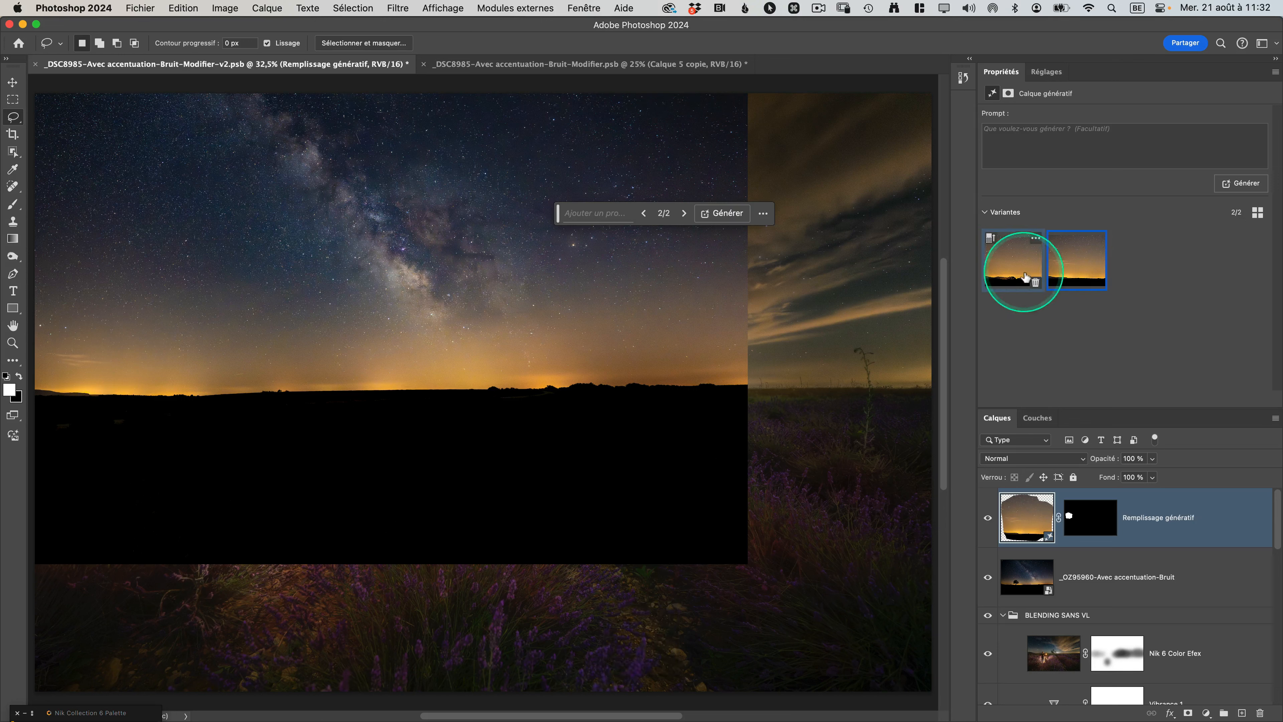
click(1036, 283)
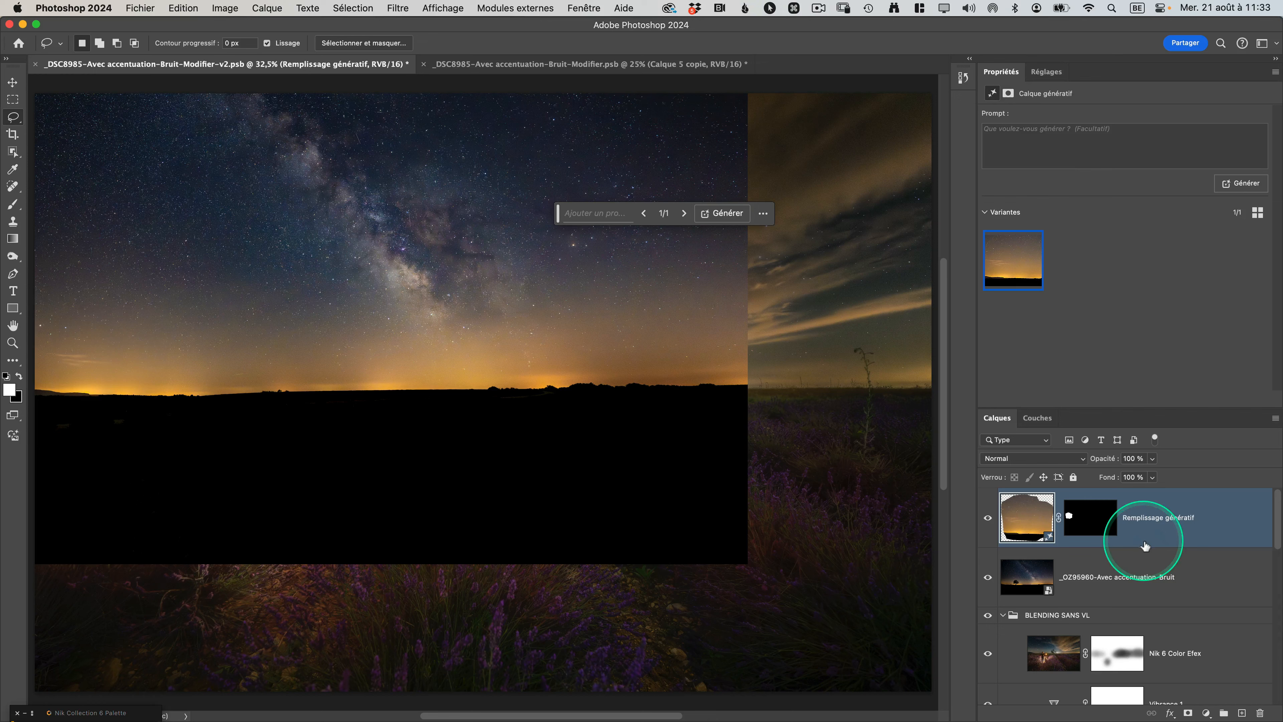
click(1002, 75)
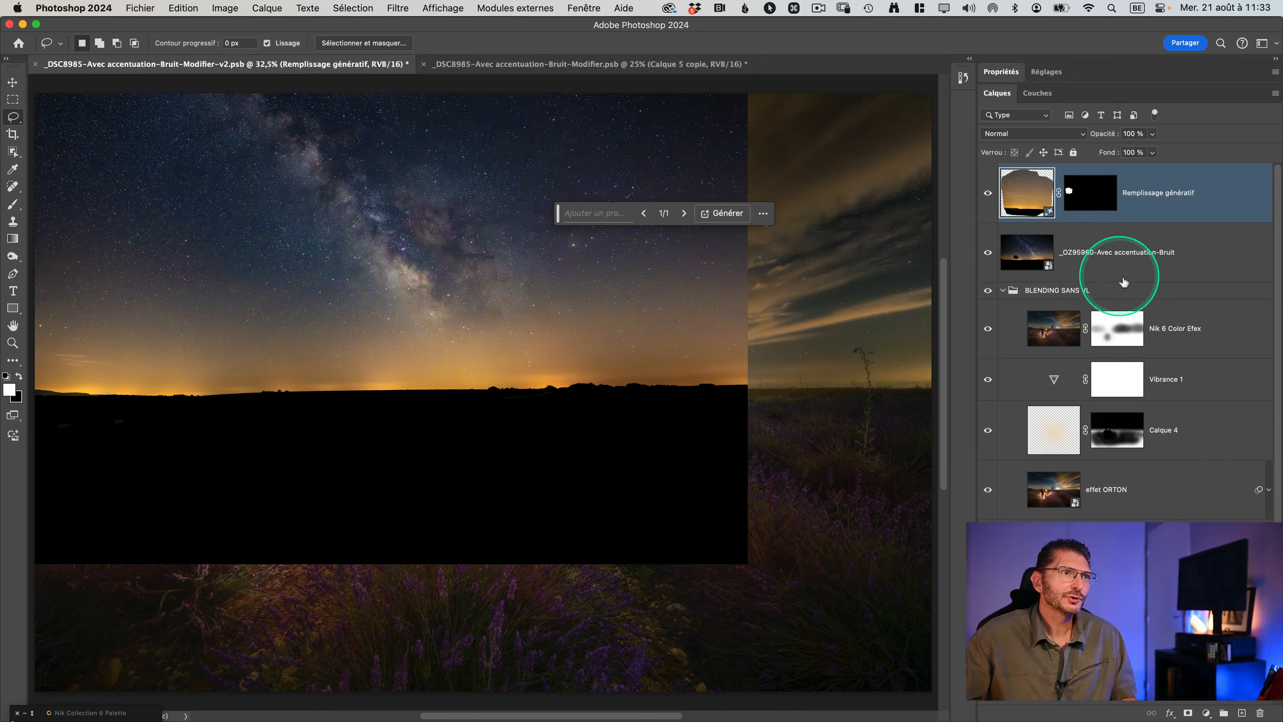
Try raising the Milky Way smart object's Camera Raw exposure to +2,15, and undo the change
click(1071, 255)
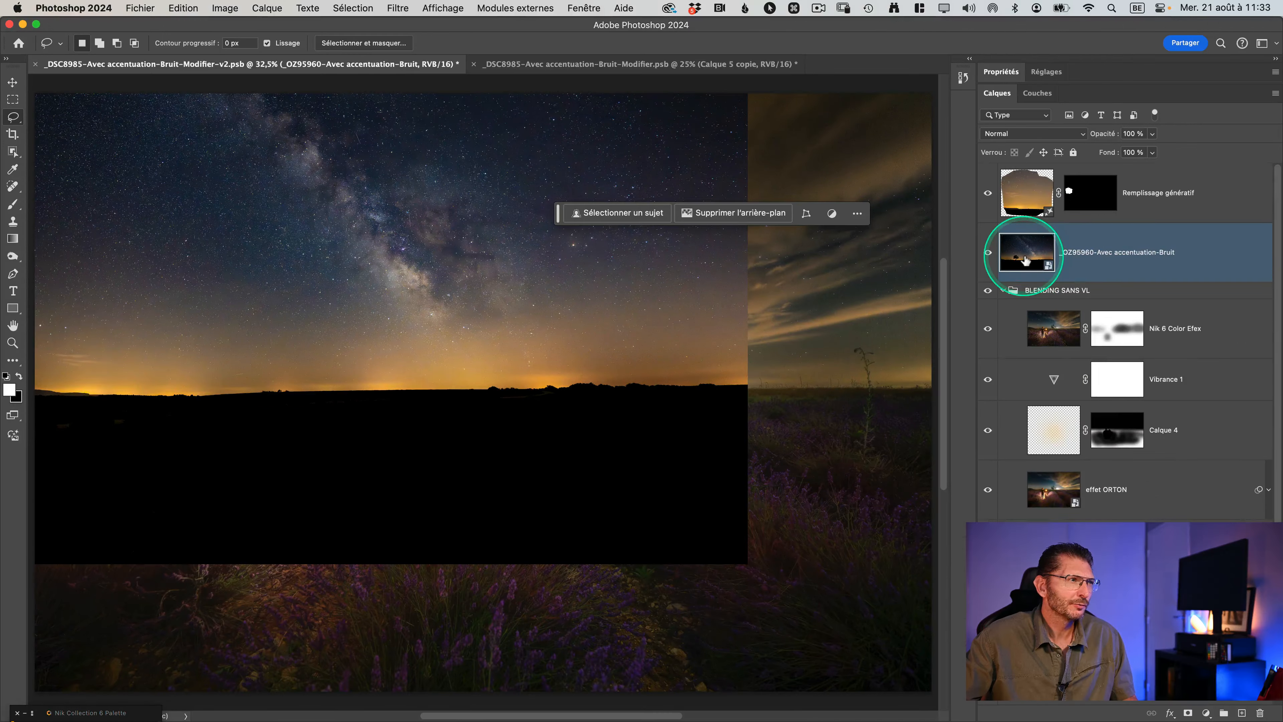
double_click(1027, 260)
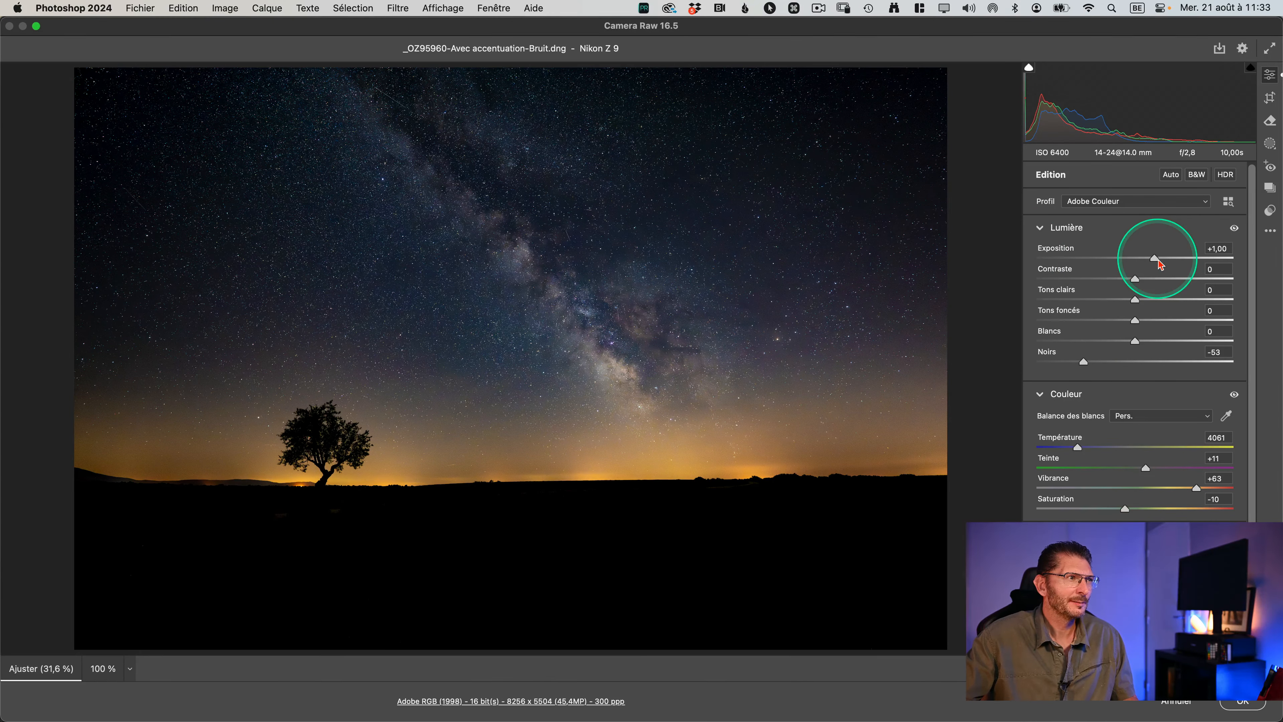
drag(1158, 260, 1182, 262)
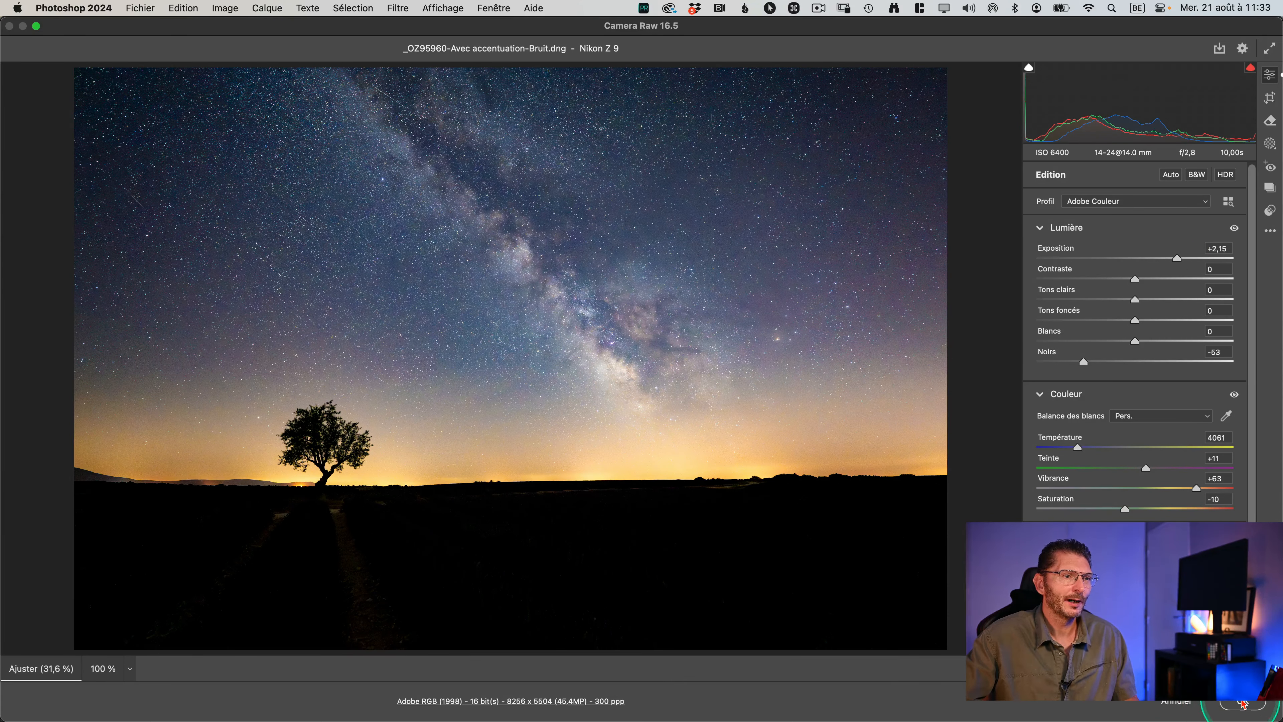
click(1242, 702)
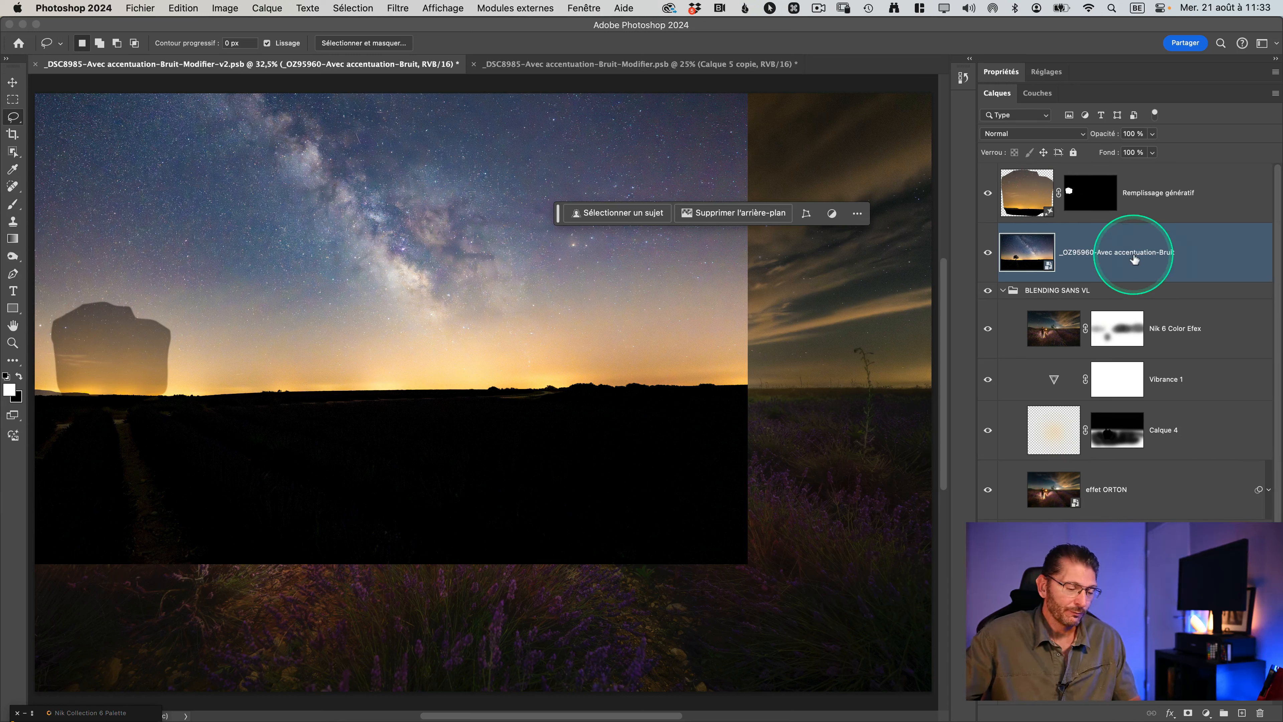
key(ctrl+z)
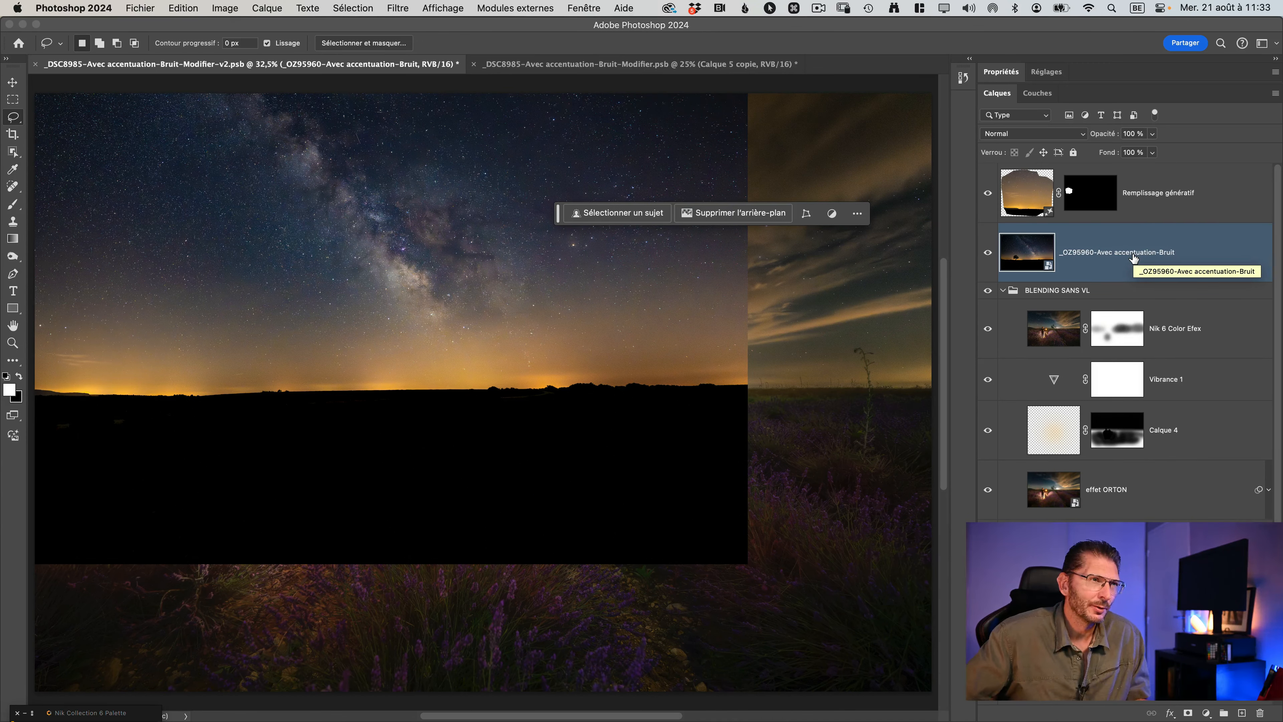
Merge the Remplissage génératif layer with the _OZ95960 Milky Way layer and rename the result VL
click(1167, 212)
key(shift)
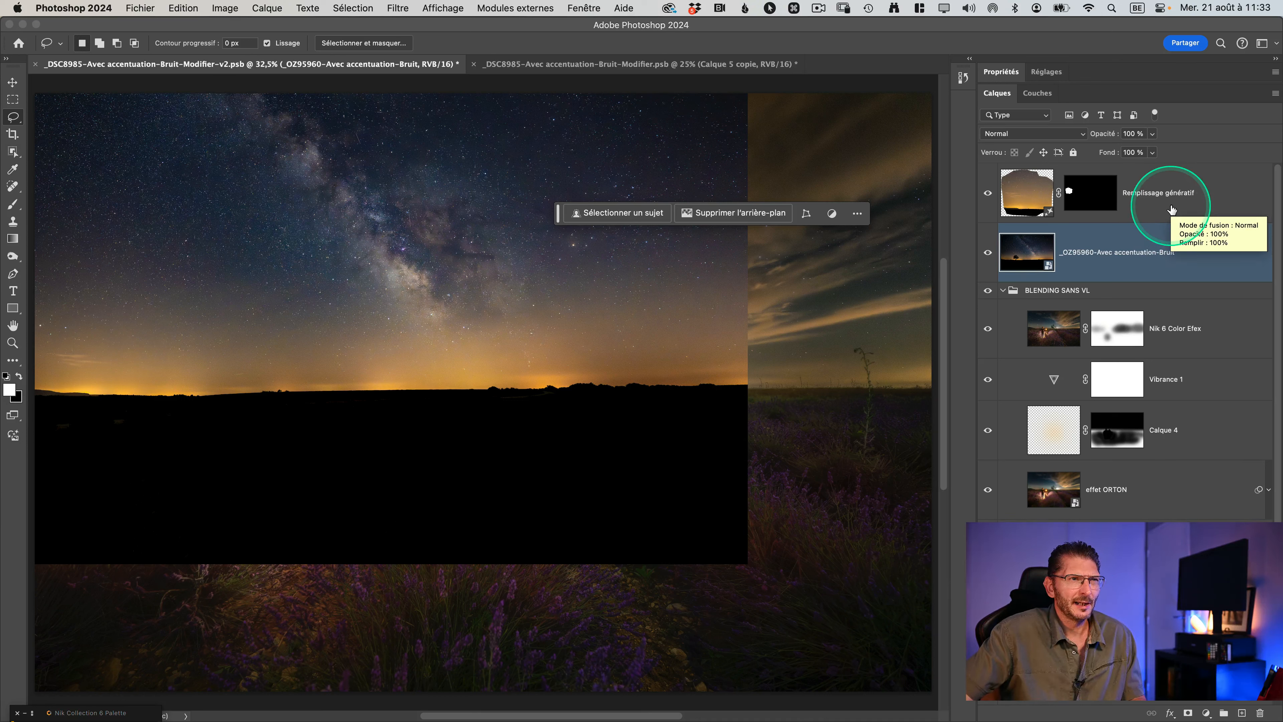
shift+click(1173, 203)
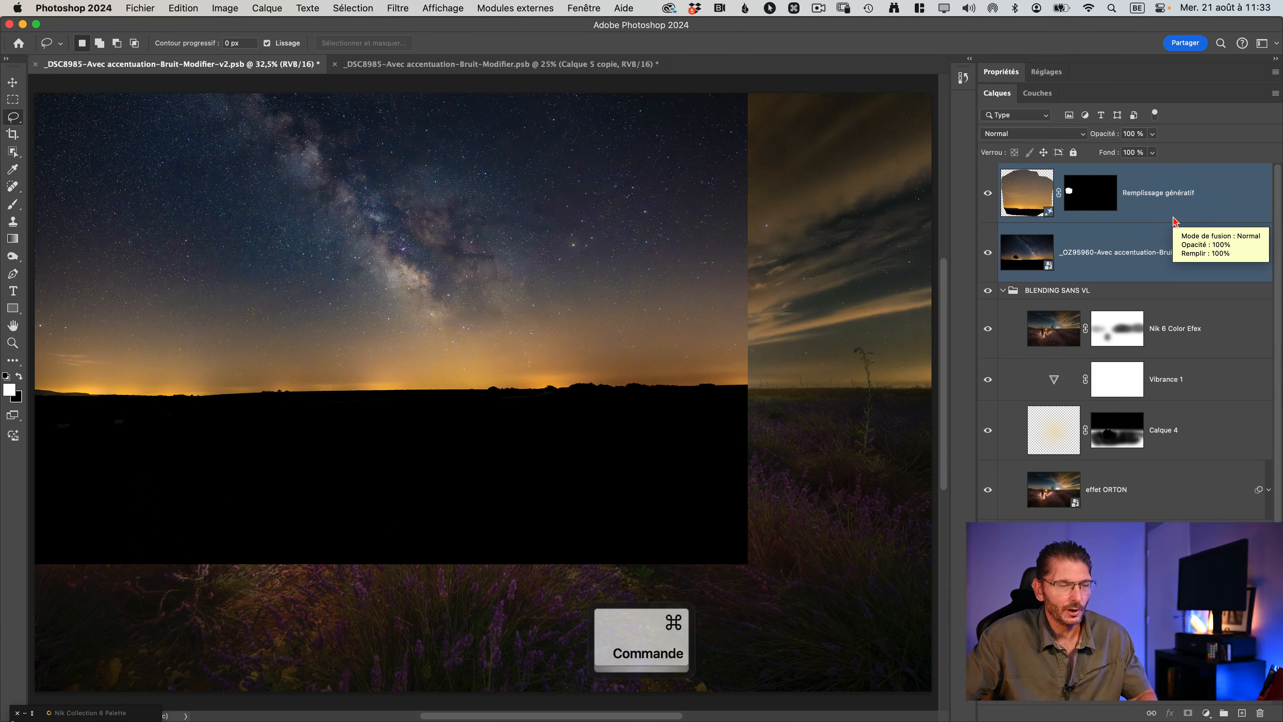
key(super+e)
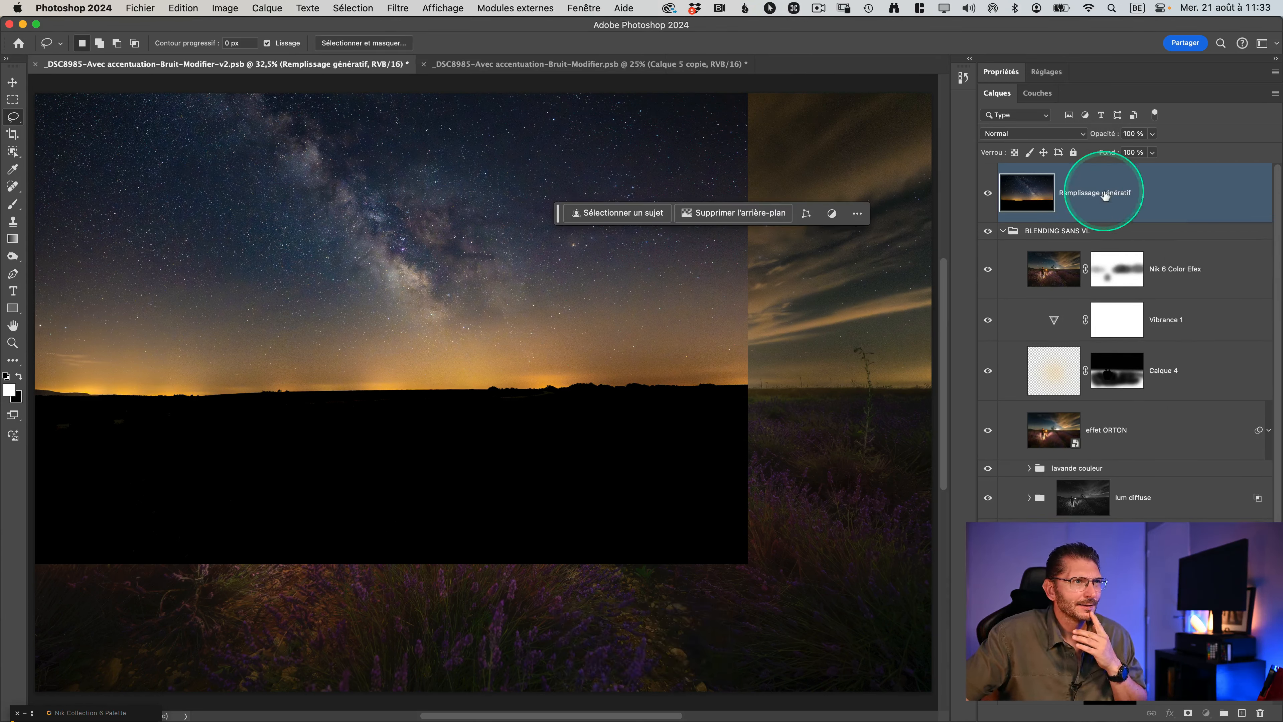
text(VL)
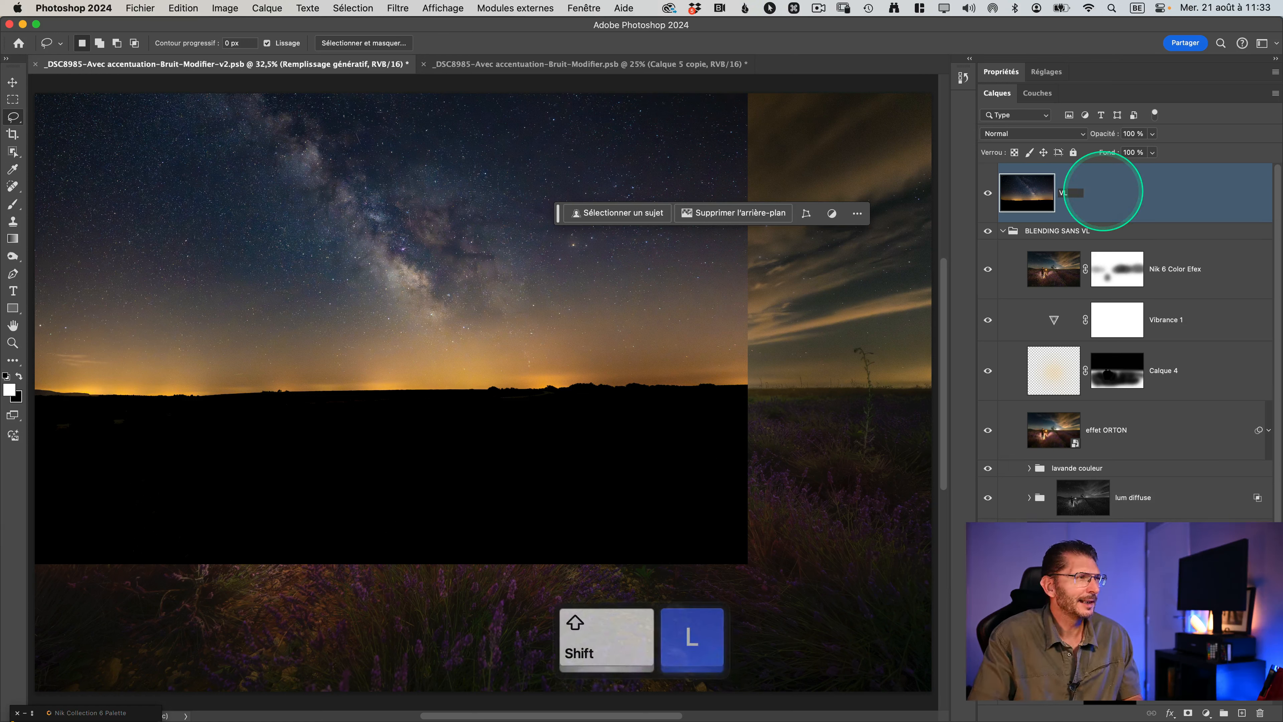
key(Return)
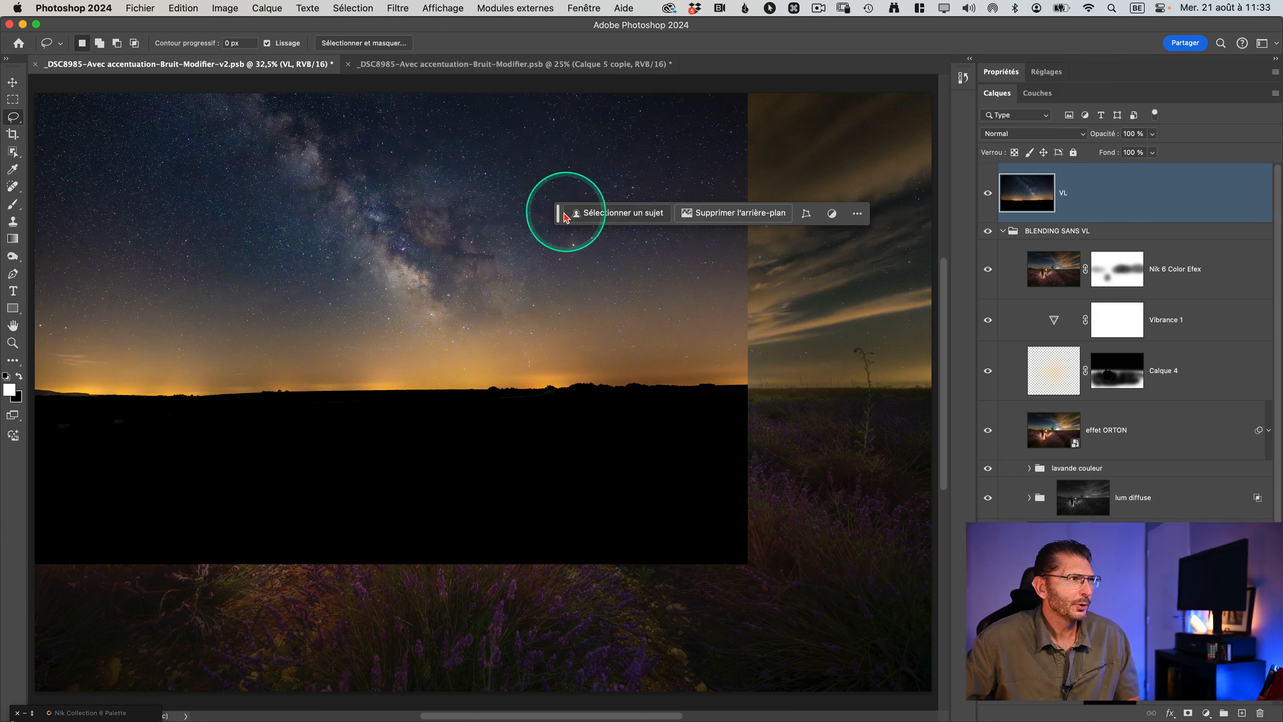
Compare the lavender scene with and without the VL layer, leaving the layer shown
drag(559, 213, 591, 50)
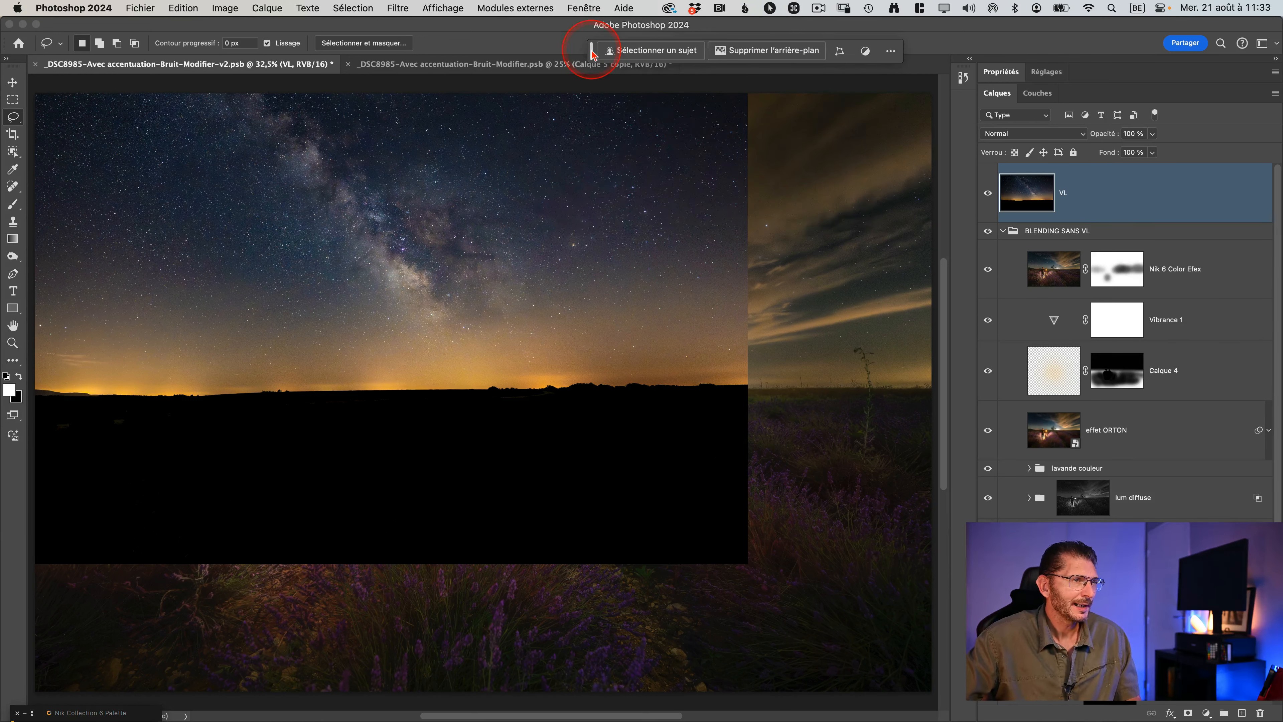
click(989, 194)
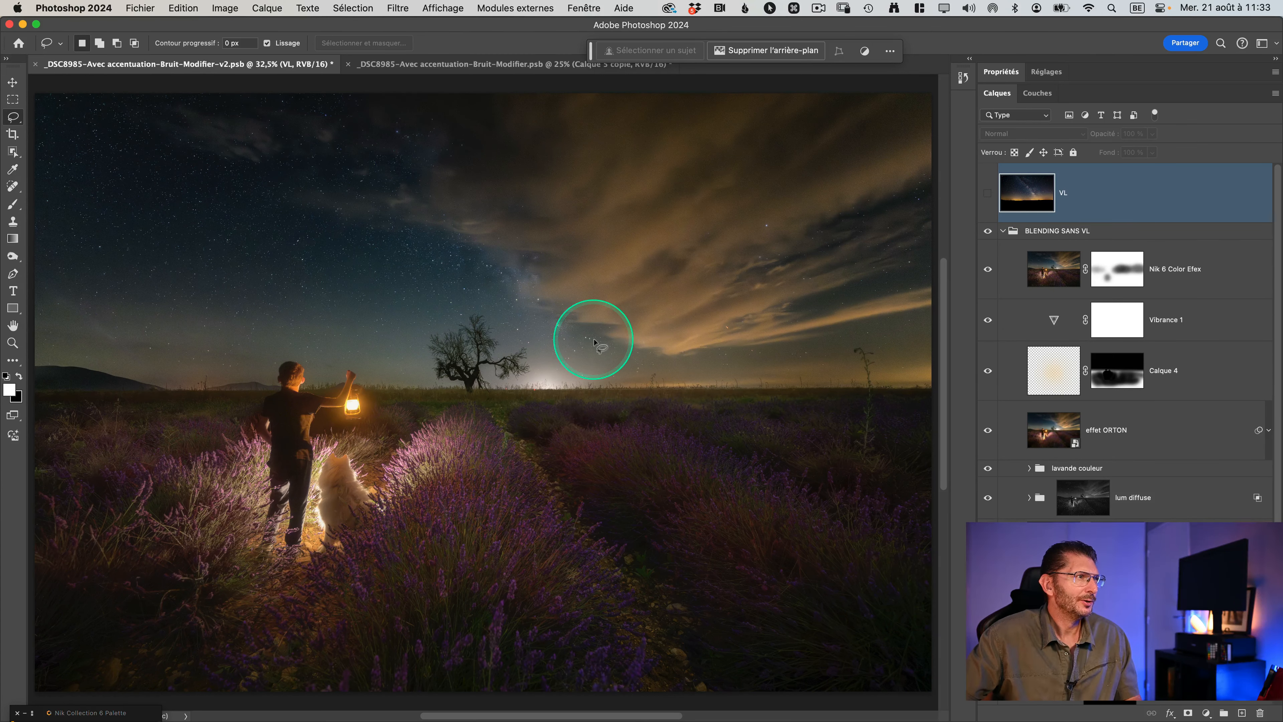
click(987, 195)
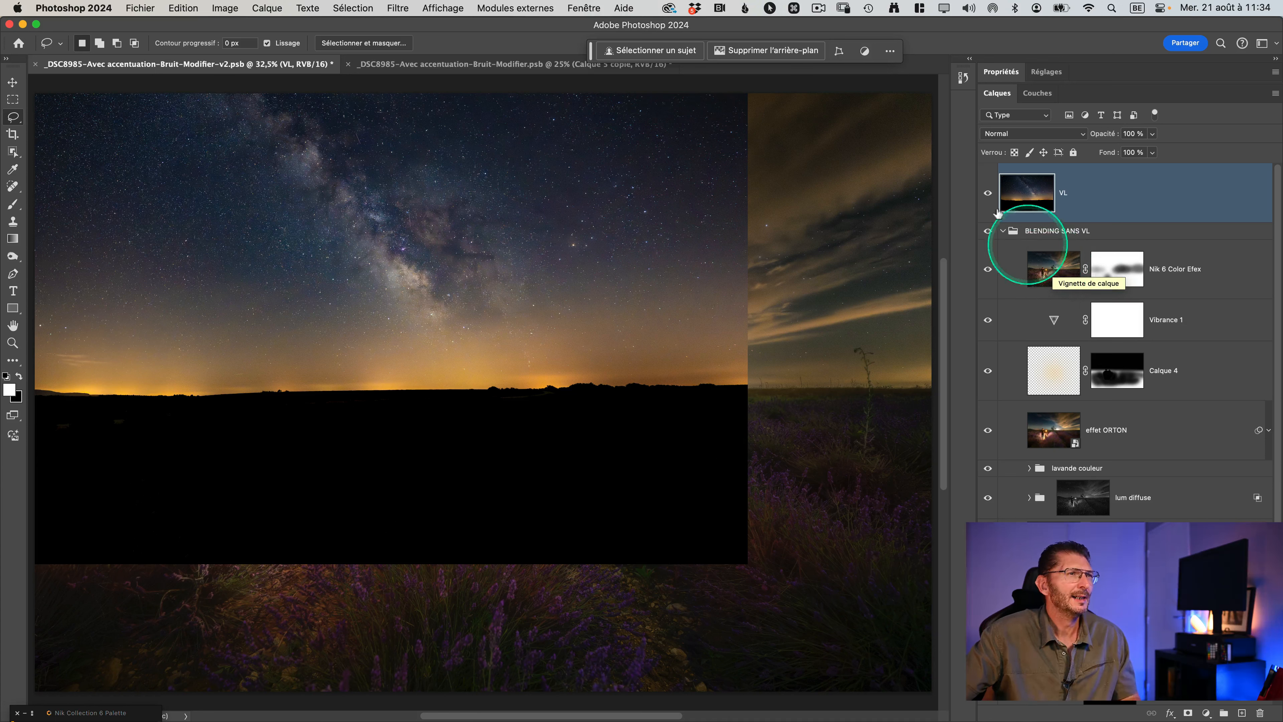
click(988, 193)
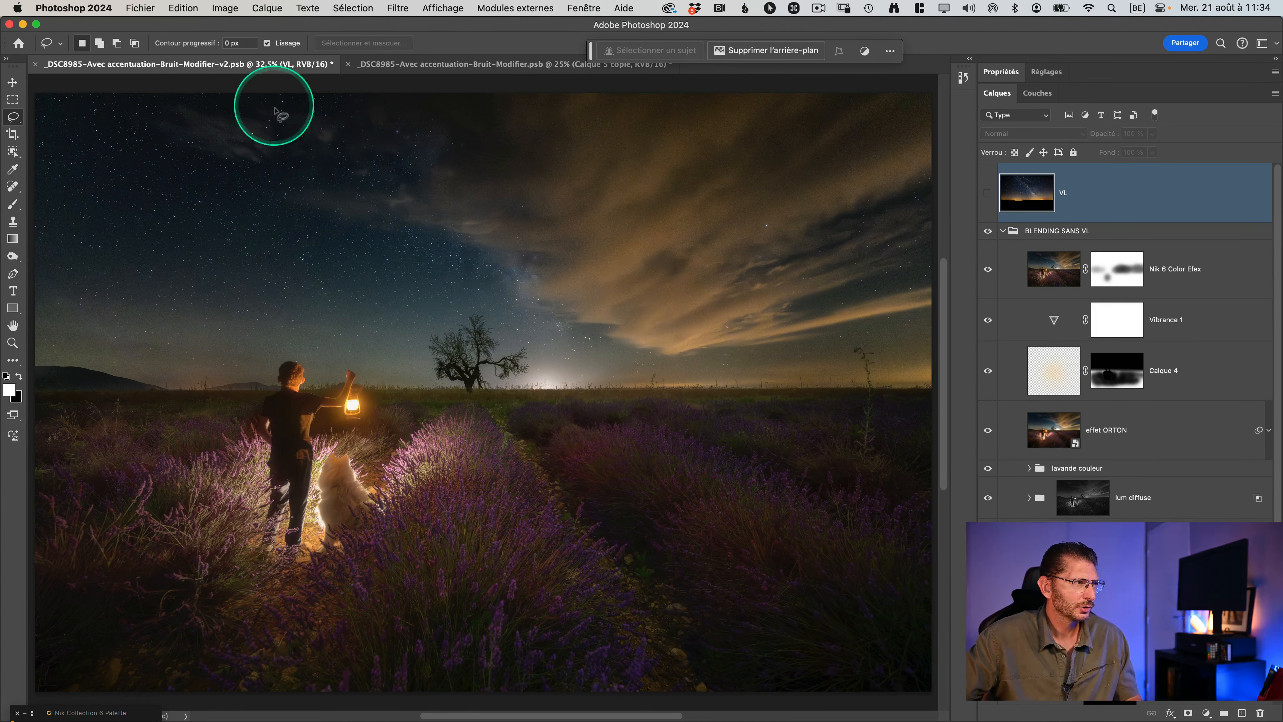
click(988, 193)
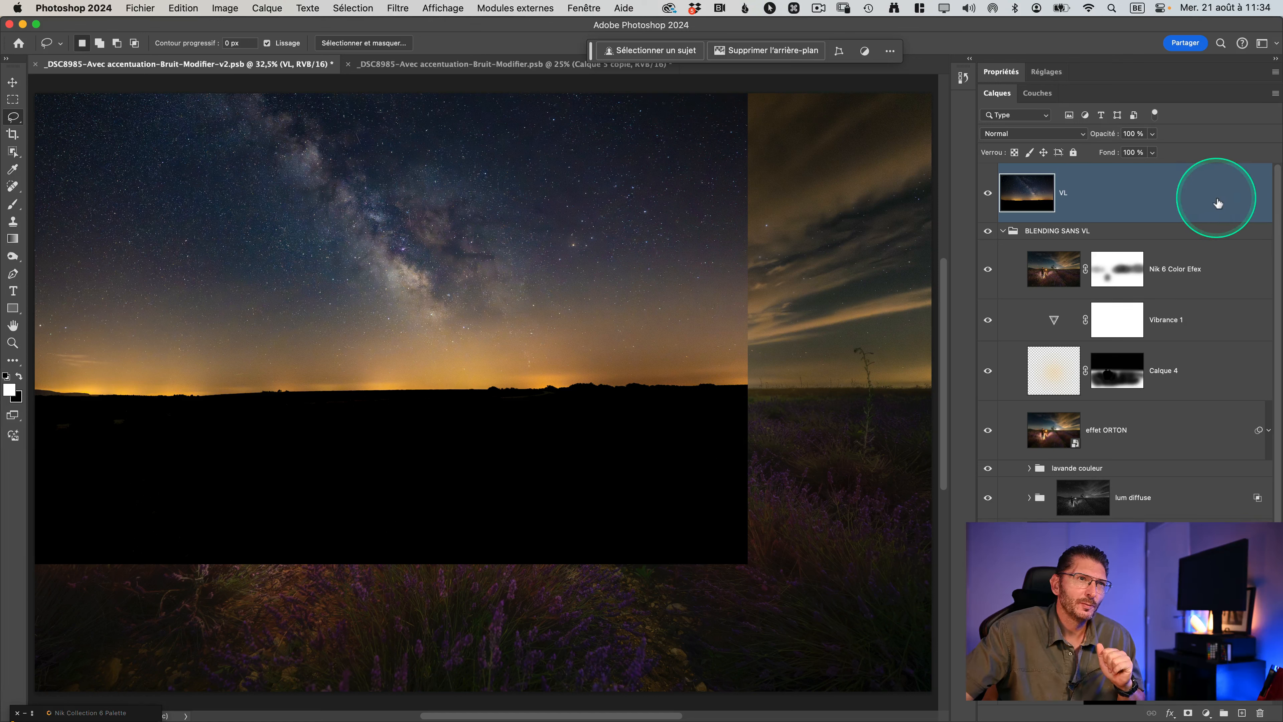
In the VL layer's blending options, set the active layer's dark slider to 25 and split it to 25 / 110
double_click(1184, 270)
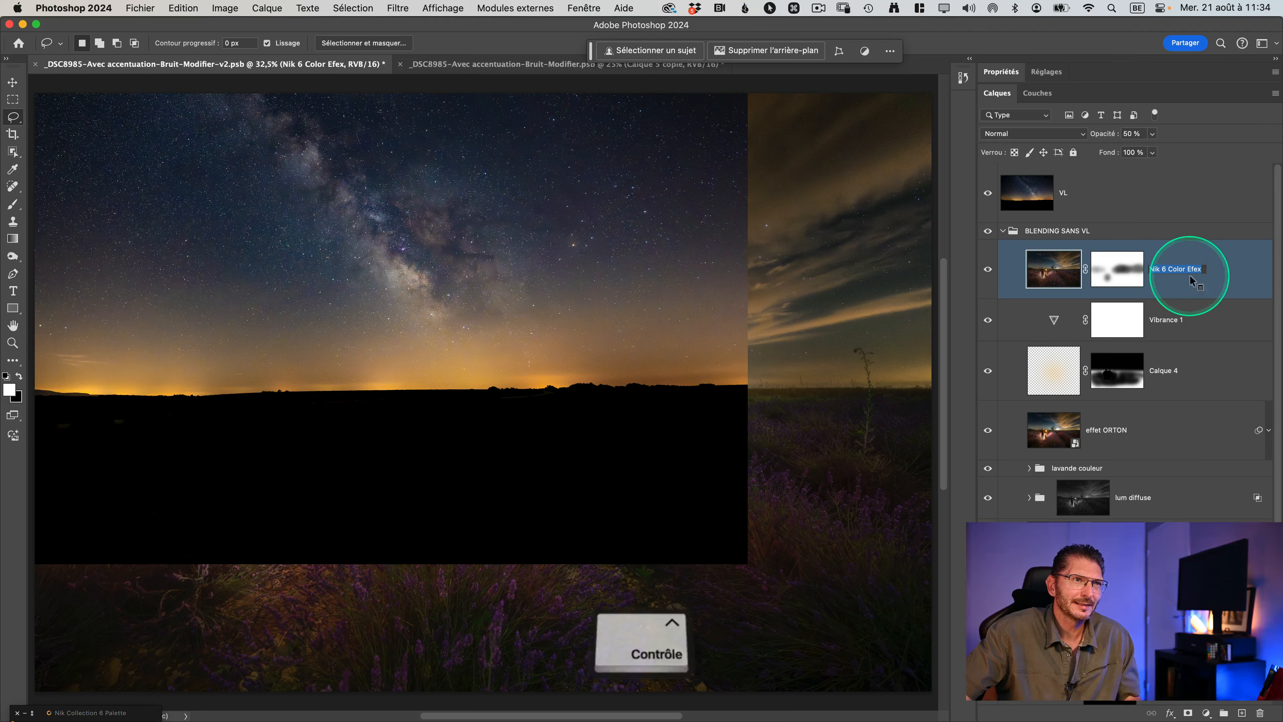
scroll(1192, 276, up, 5)
scroll(1172, 275, down, 4)
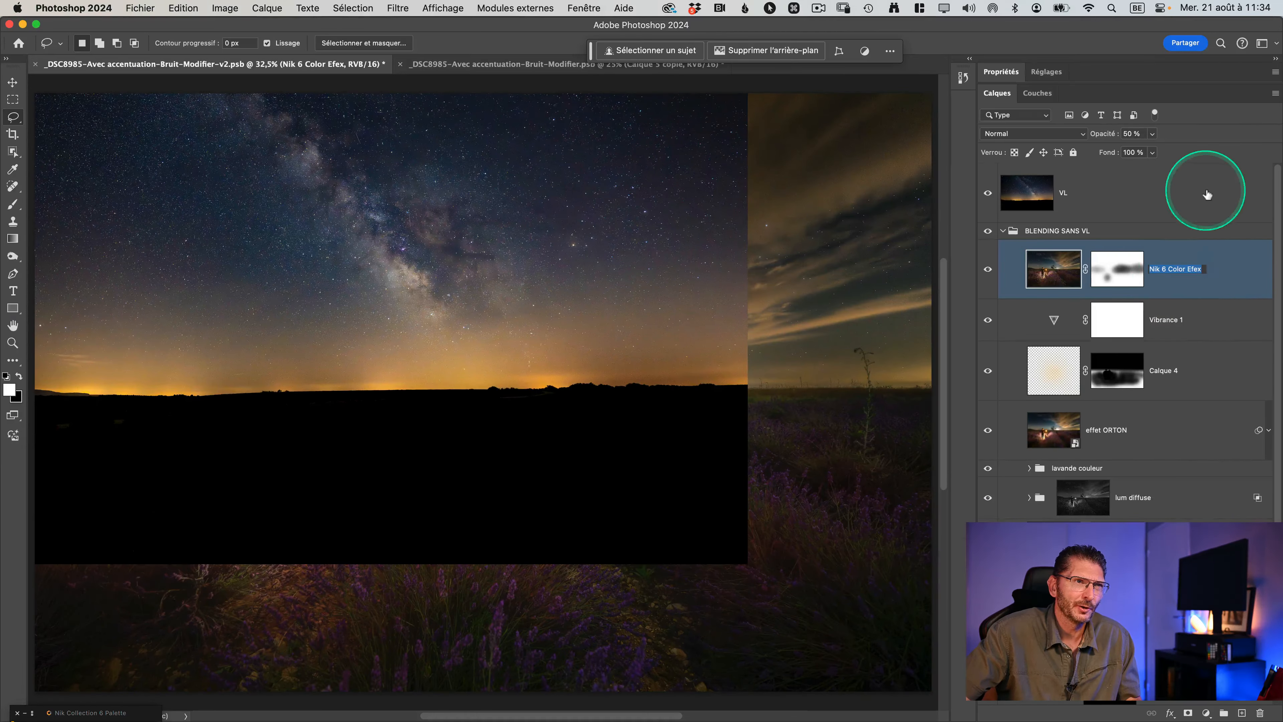
click(1228, 167)
double_click(1223, 194)
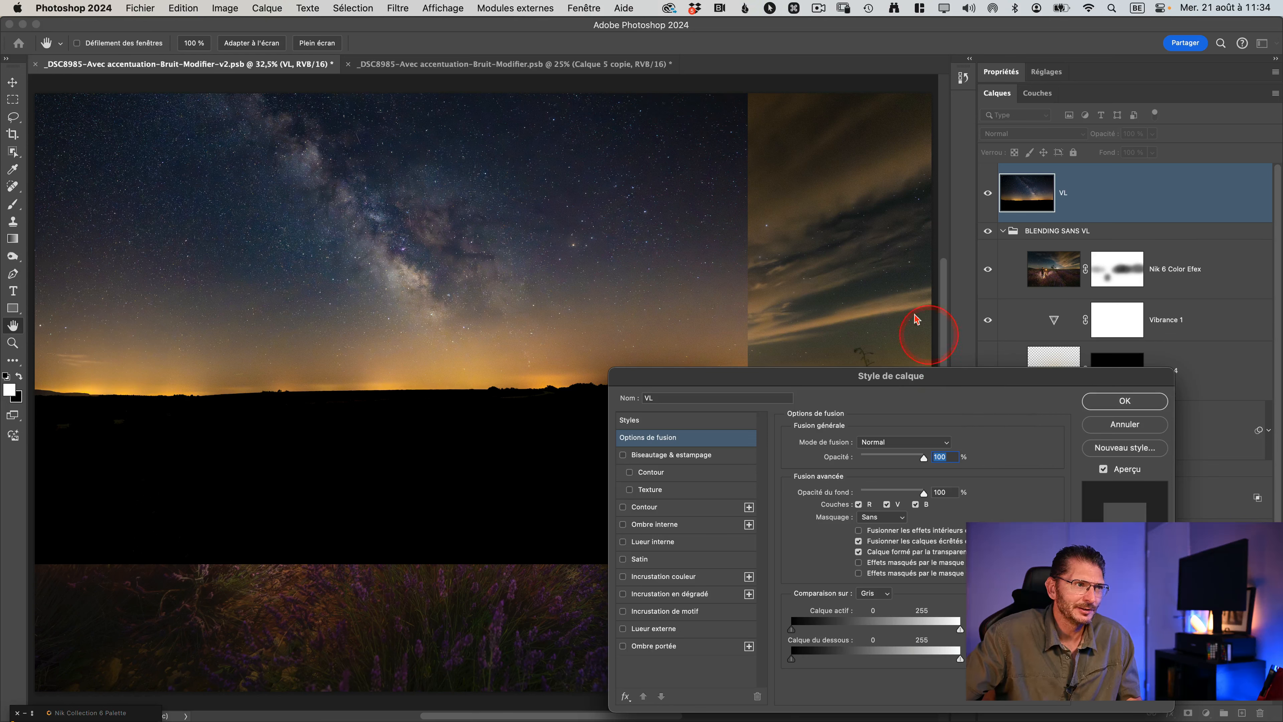
drag(919, 380, 877, 305)
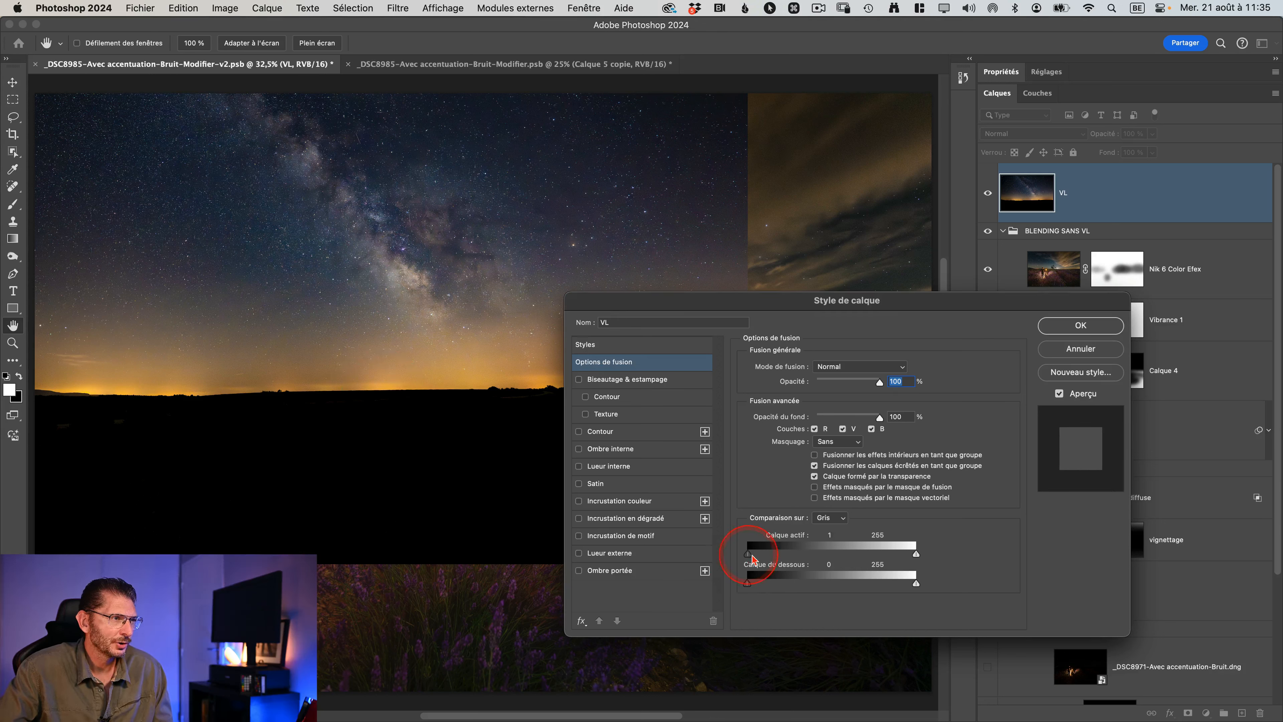
drag(752, 558, 770, 558)
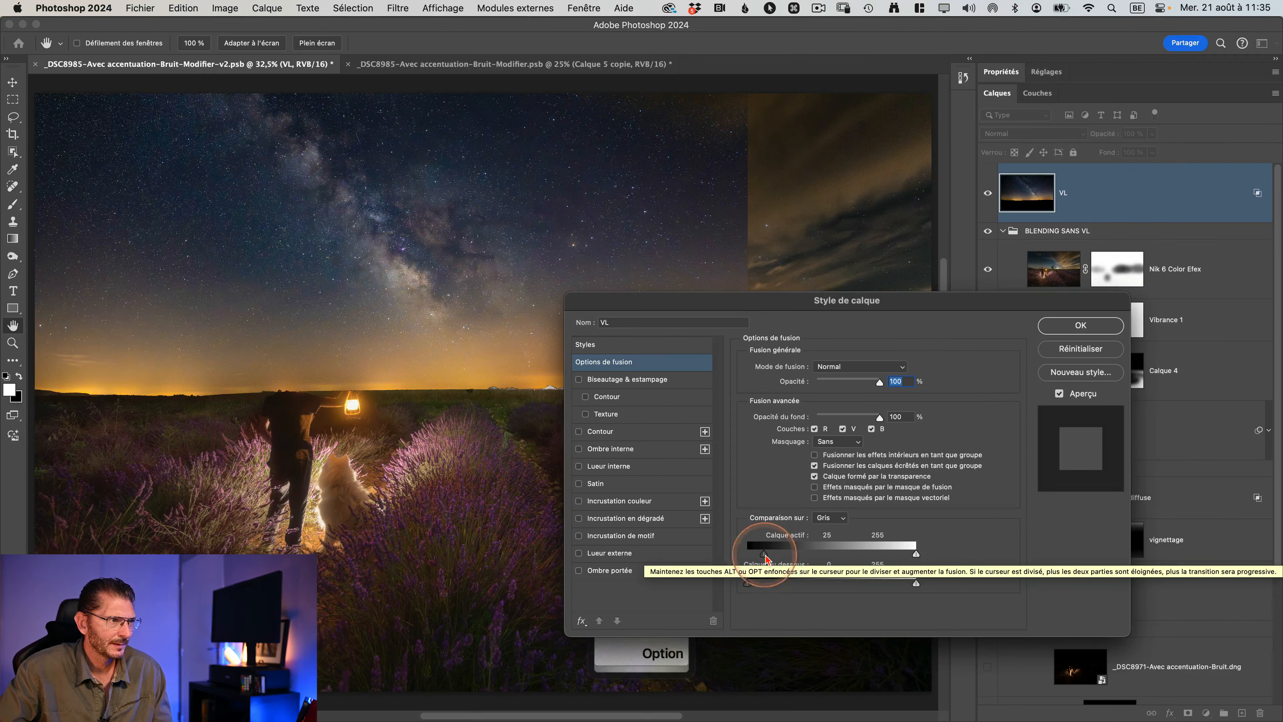
drag(761, 552, 818, 559)
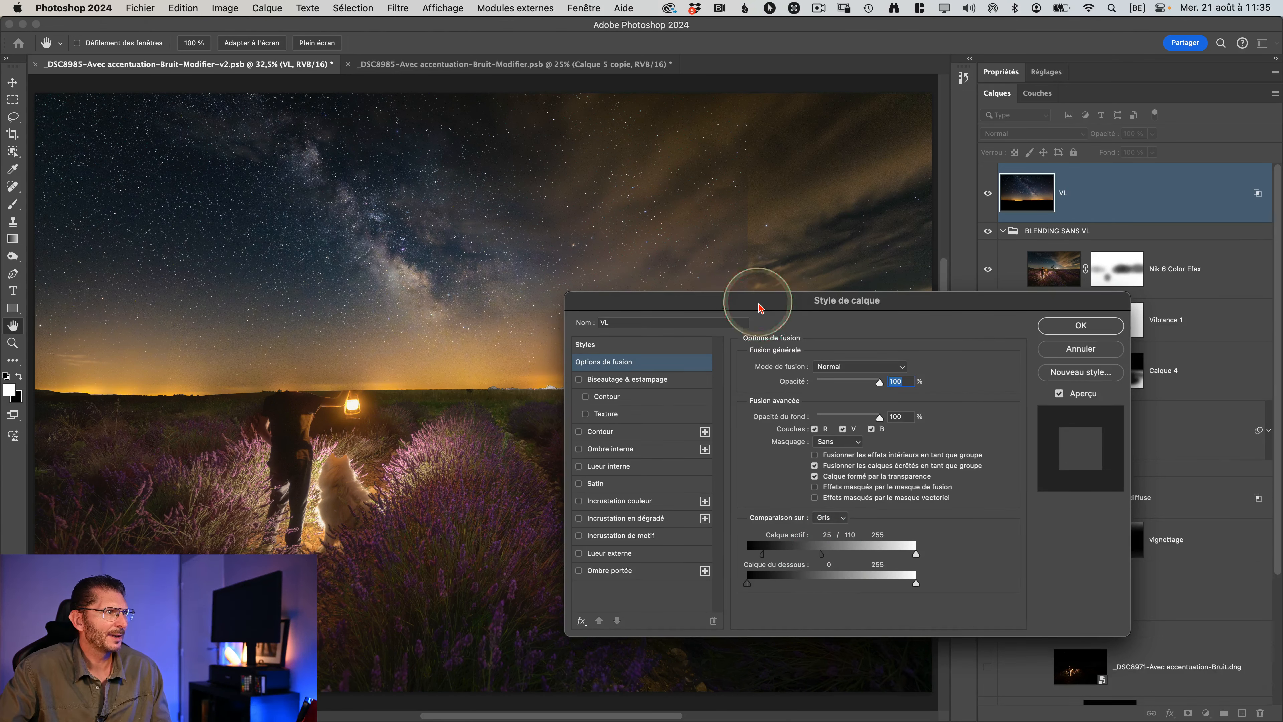
drag(760, 306, 948, 418)
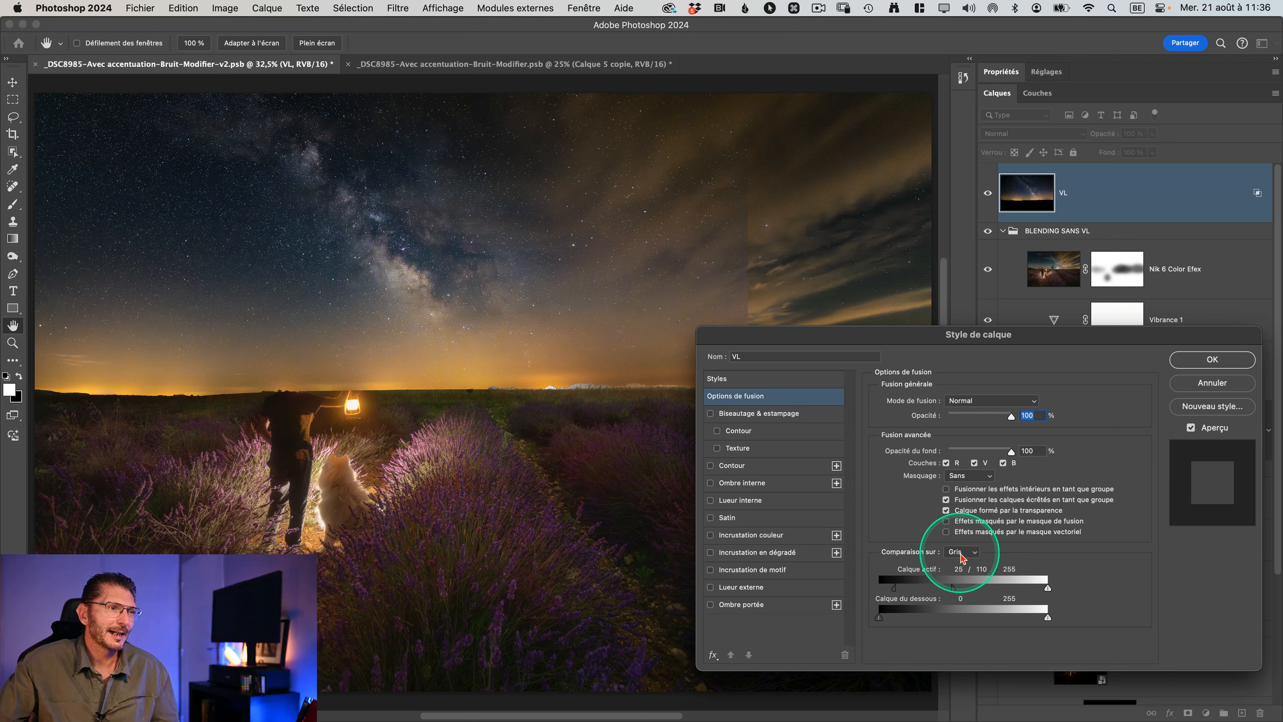
click(961, 552)
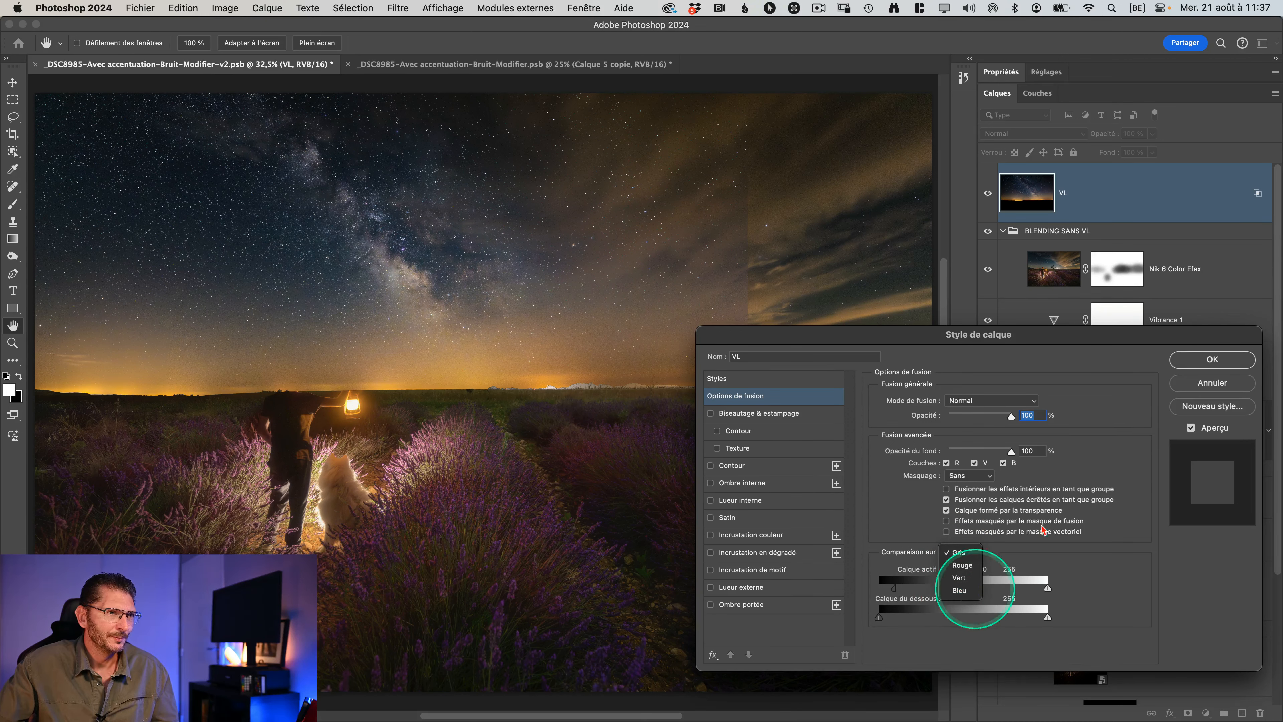
click(1139, 357)
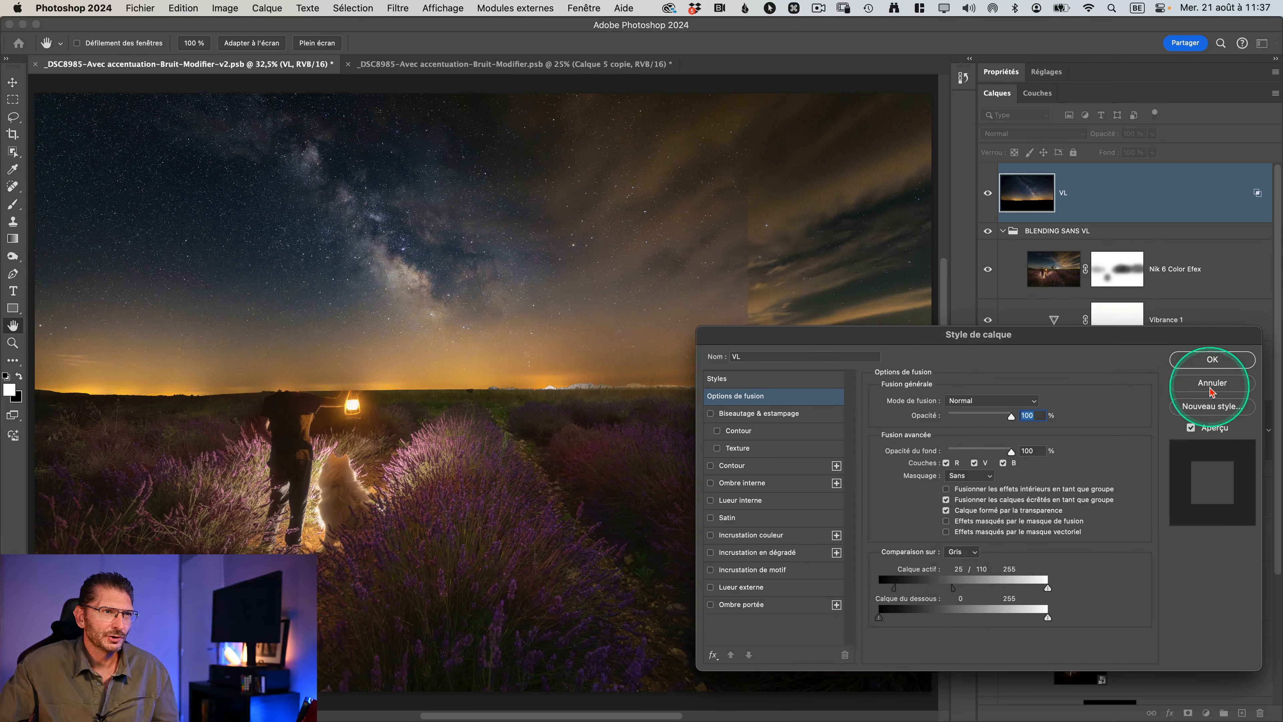
click(1211, 386)
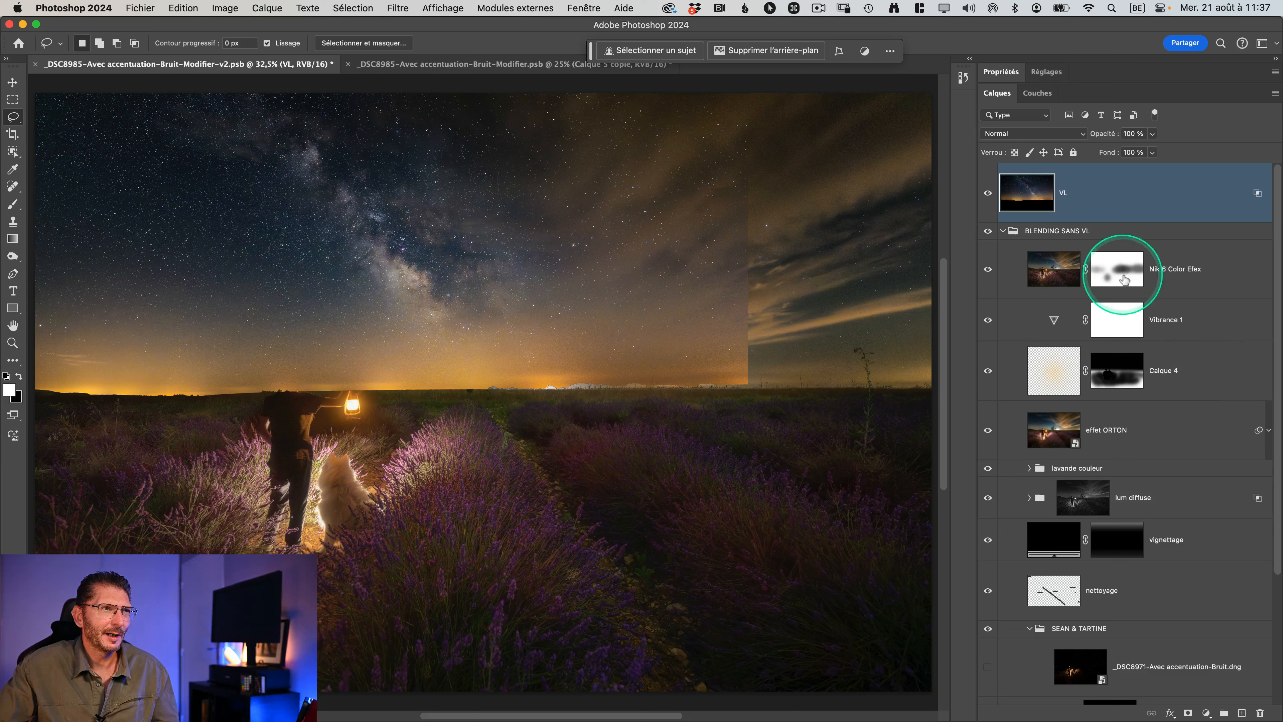
Hide the VL layer, examine the scene's Rouge, Vert and Bleu channels one by one, and restore the RVB composite and the VL layer
click(991, 199)
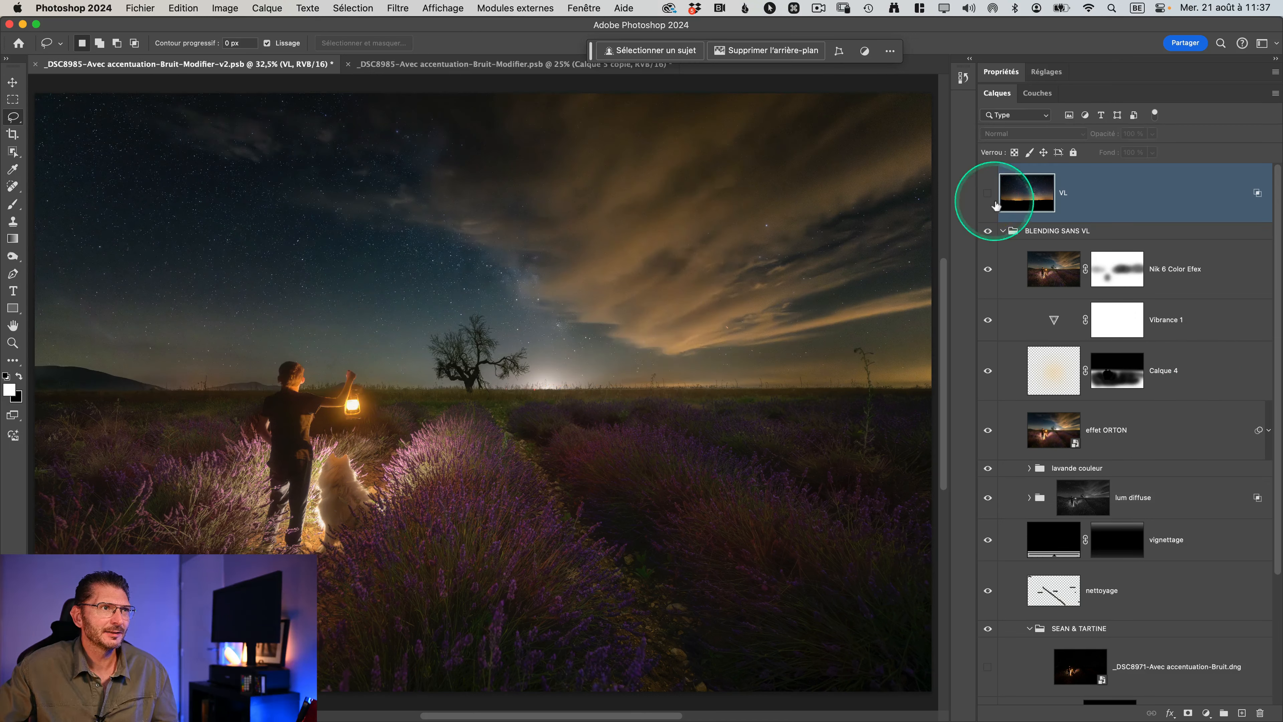
click(1039, 94)
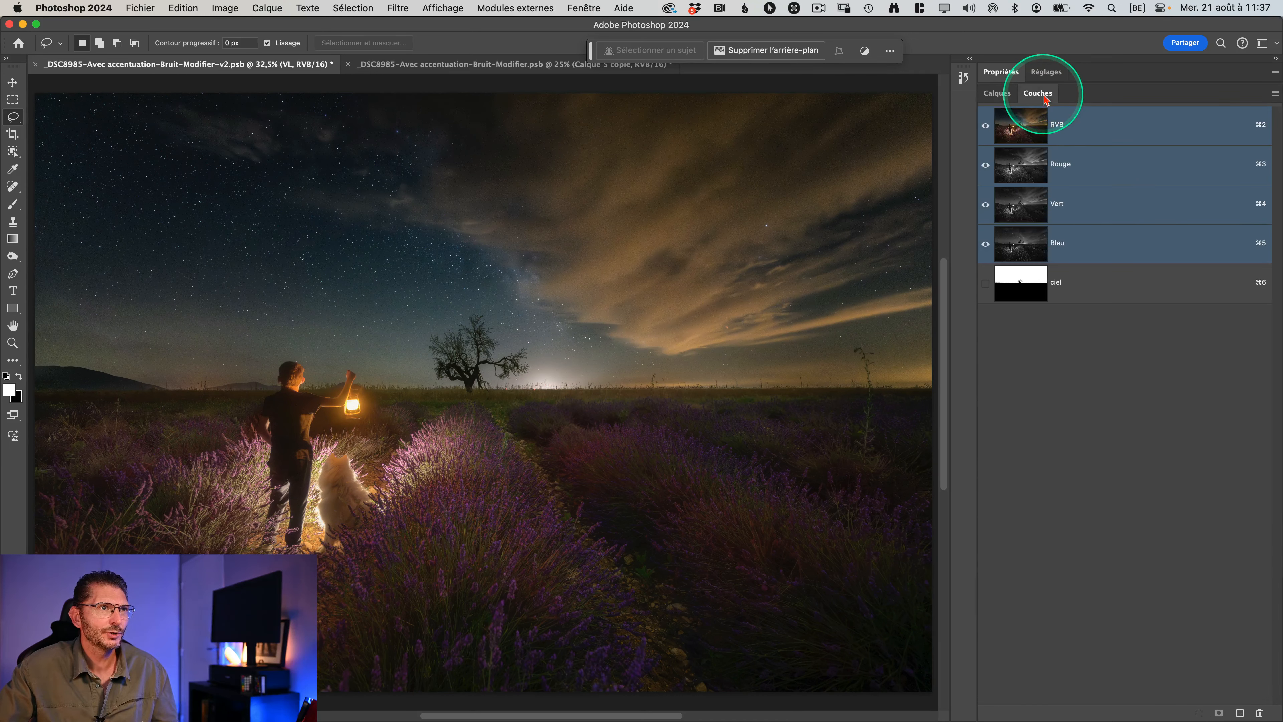
click(1086, 172)
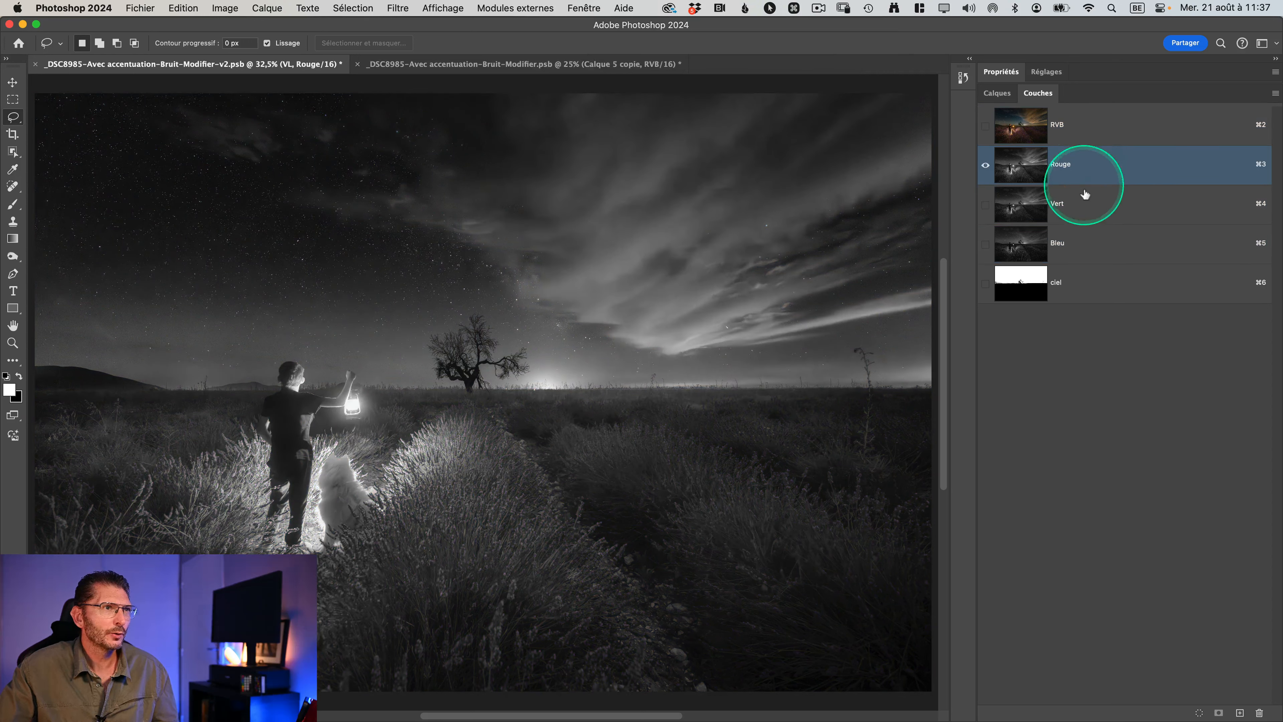
click(1078, 221)
click(1076, 242)
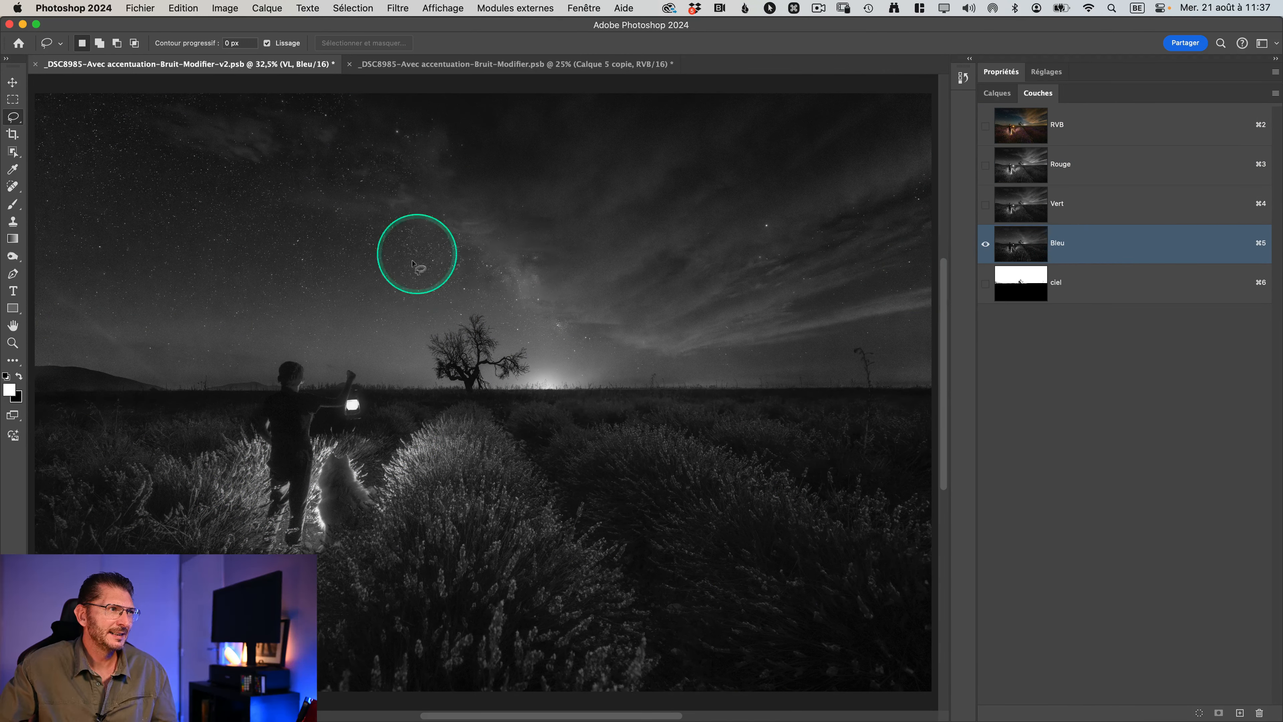
click(1071, 162)
click(1071, 204)
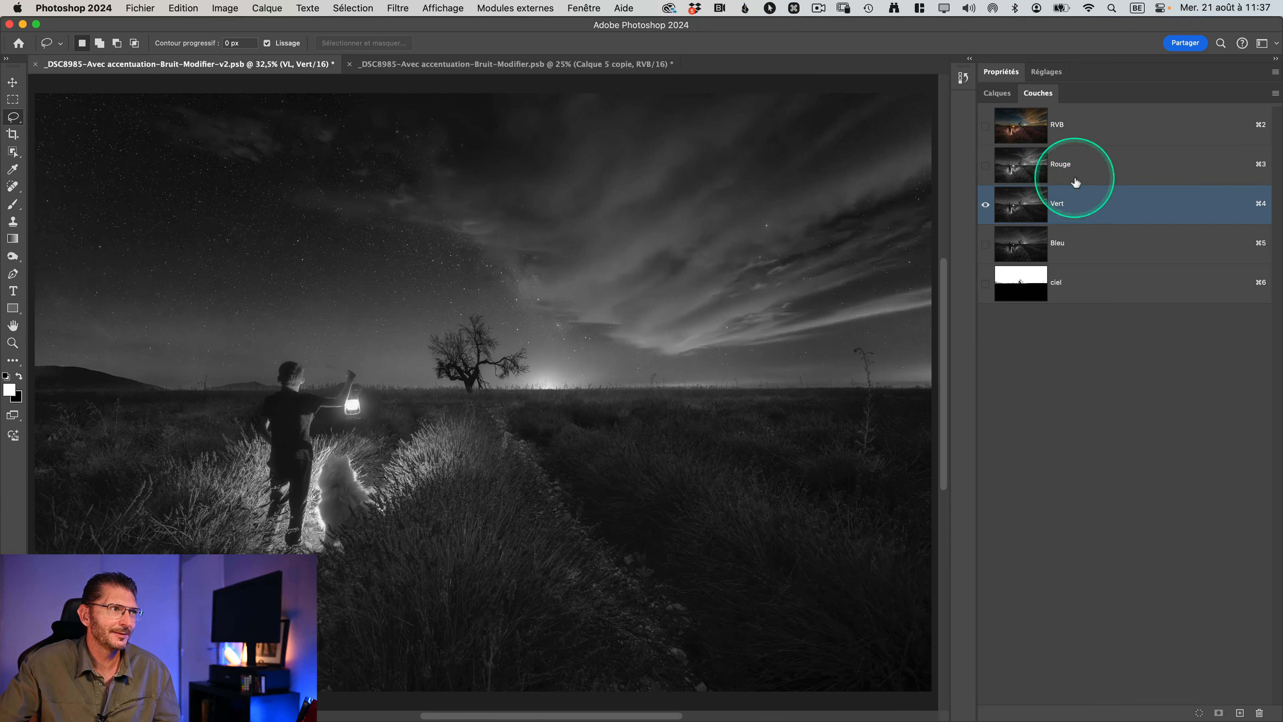
click(1058, 174)
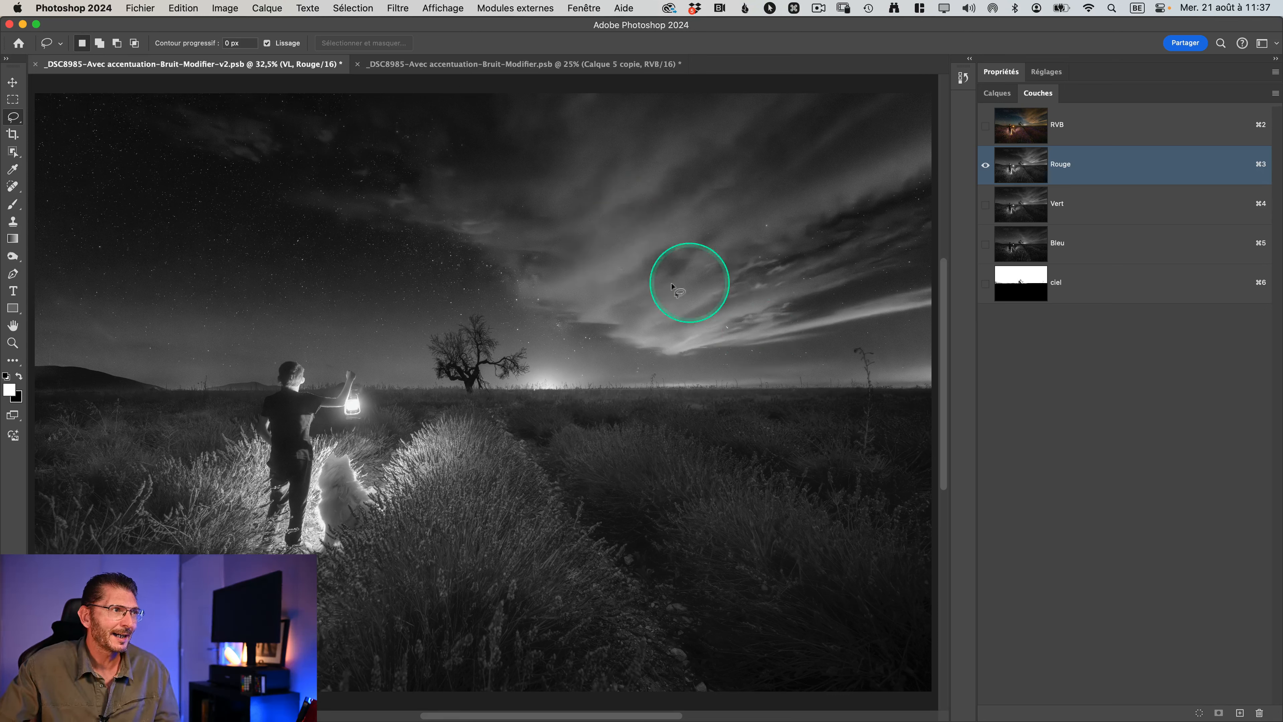
click(1076, 129)
click(997, 93)
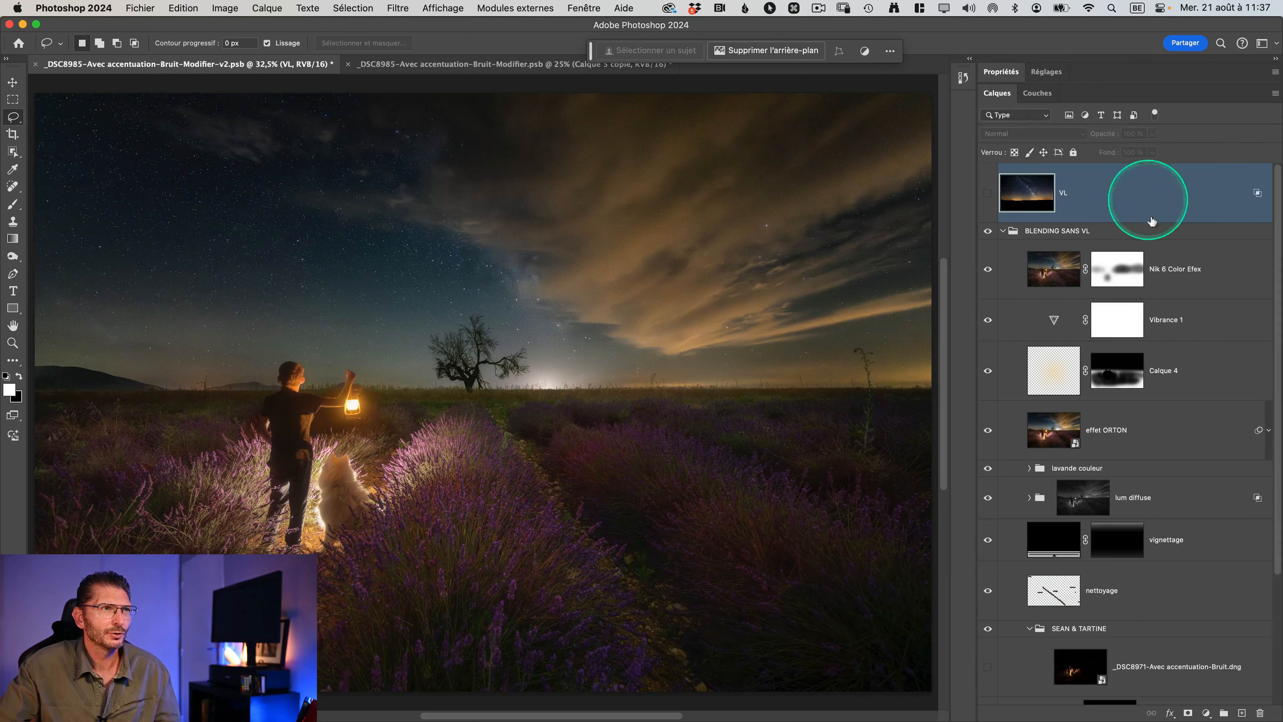
click(988, 192)
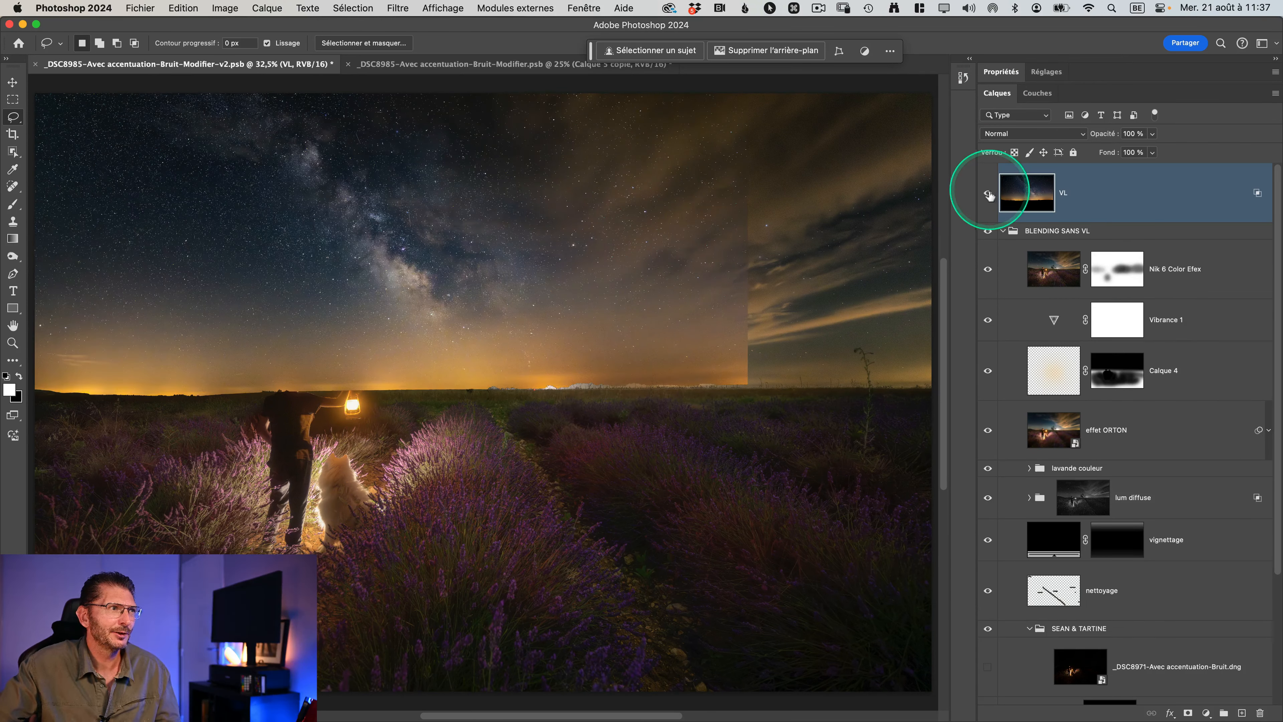
In the VL layer's blending options, compare on the Rouge channel and set the underlying layer's light slider to 78
double_click(1253, 204)
key(ctrl)
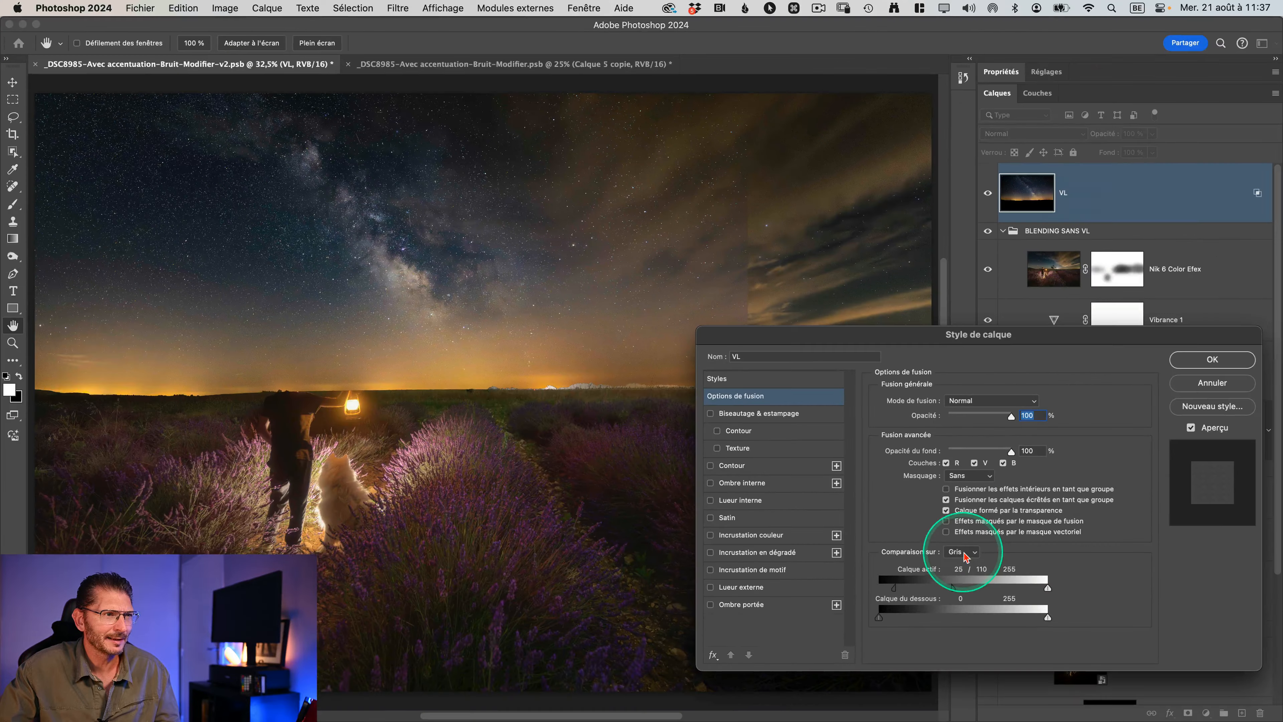
click(960, 537)
key(ctrl)
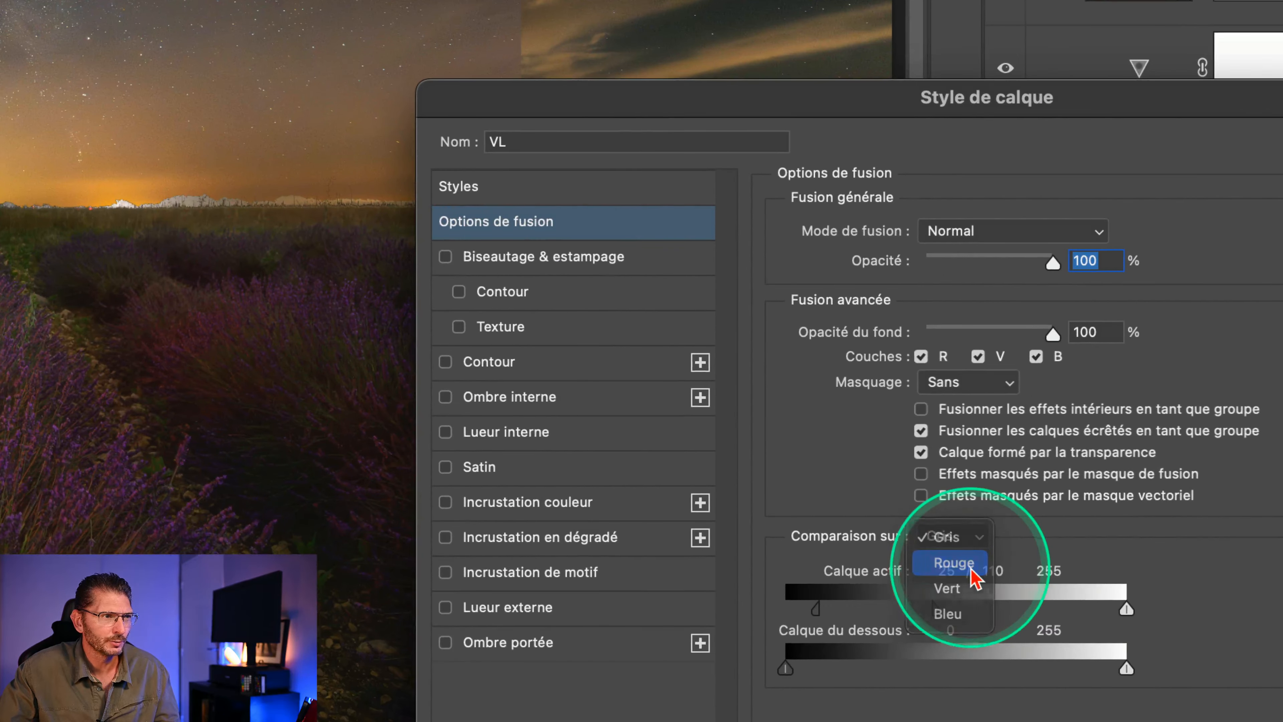
click(970, 569)
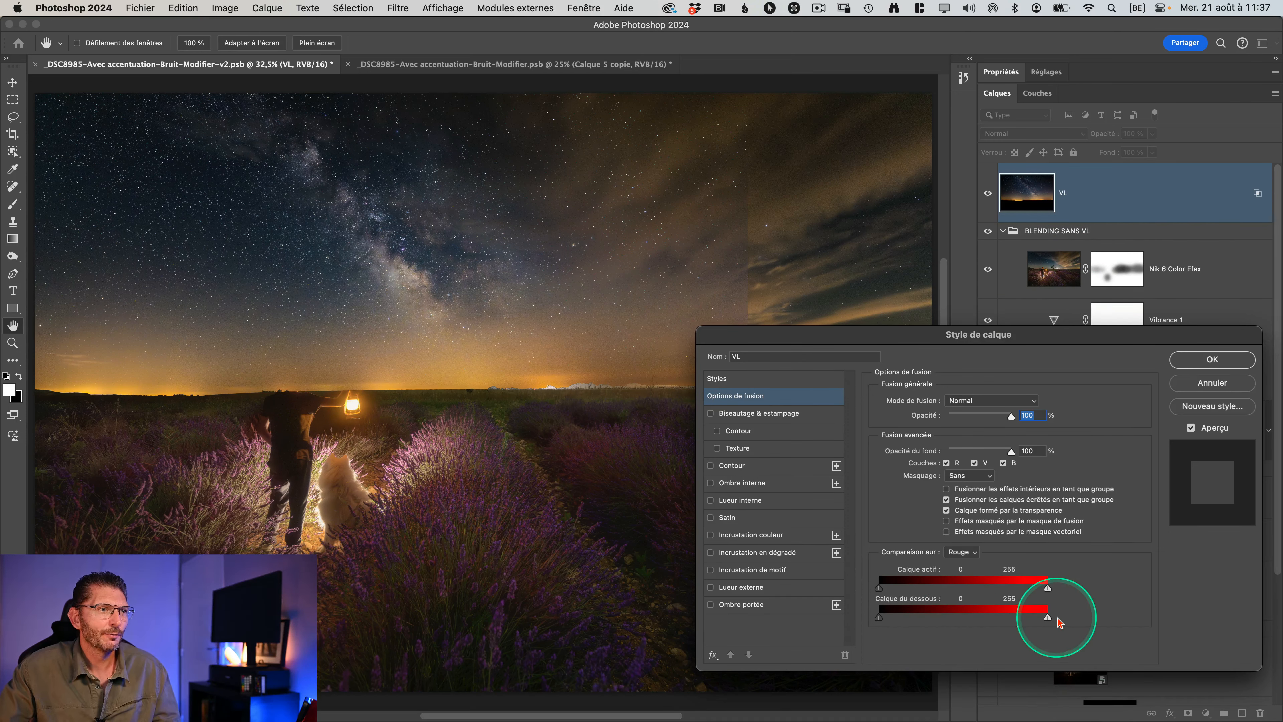
key(ctrl)
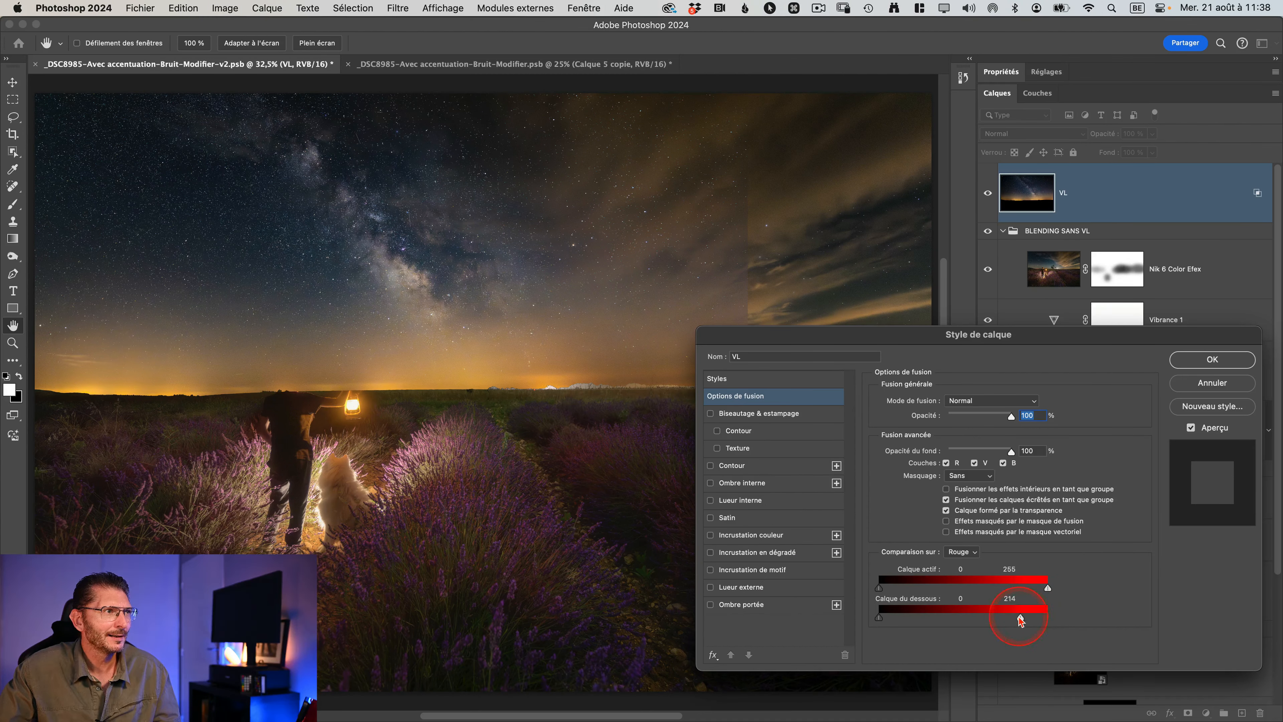
mouse_move(934, 619)
mouse_down()
mouse_move(979, 619)
mouse_move(931, 621)
mouse_up()
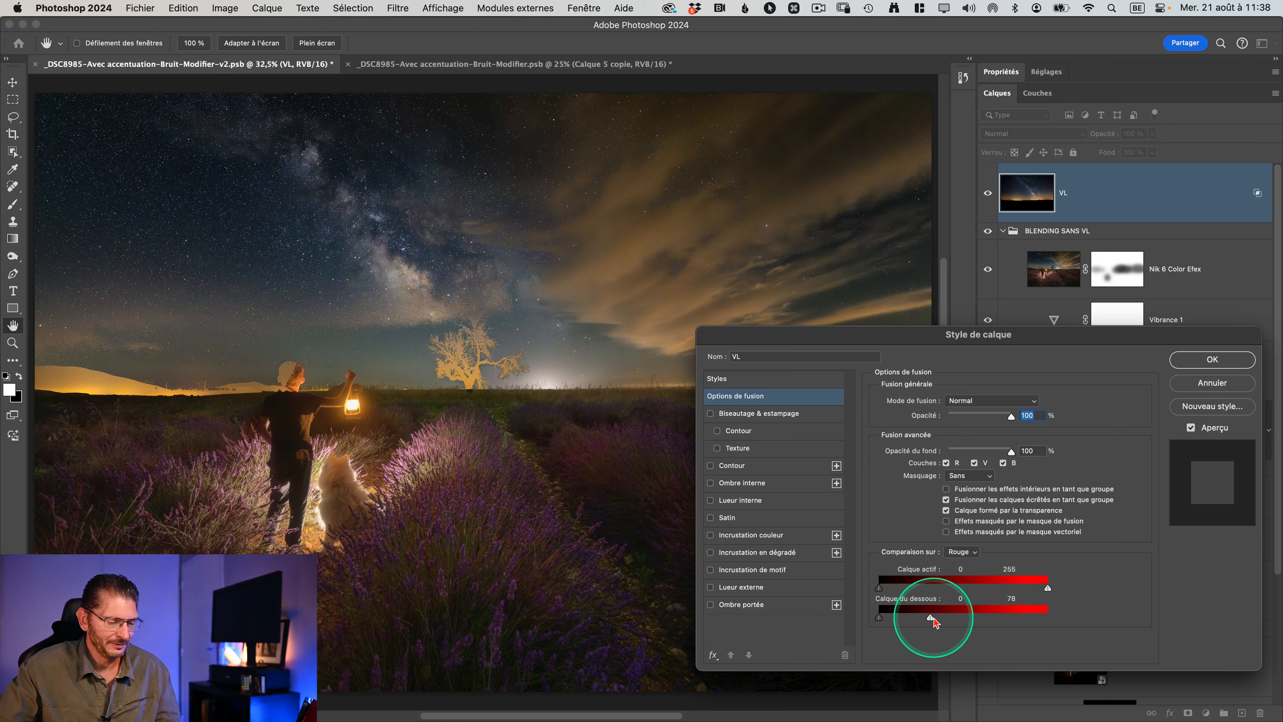
Split the underlying layer's light slider to 82 / 170, apply the blending options, and compare the scene with and without VL
key(alt)
drag(931, 618, 1003, 621)
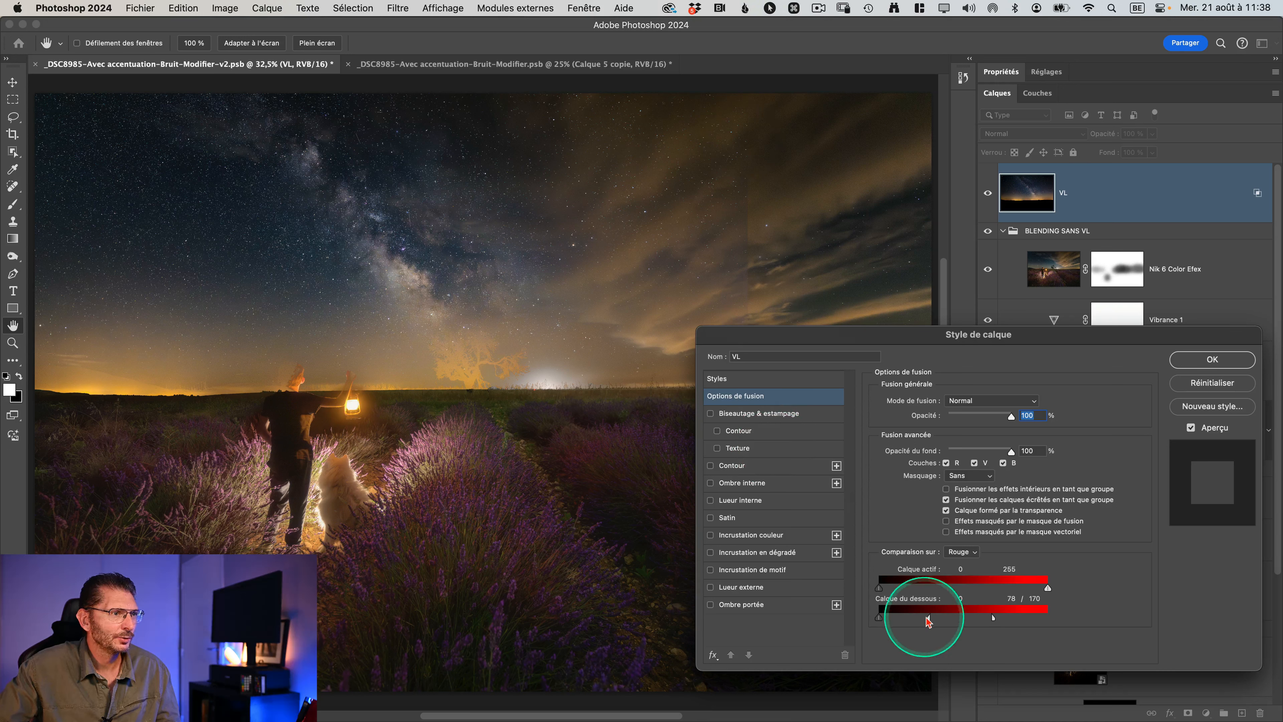
drag(948, 620, 944, 624)
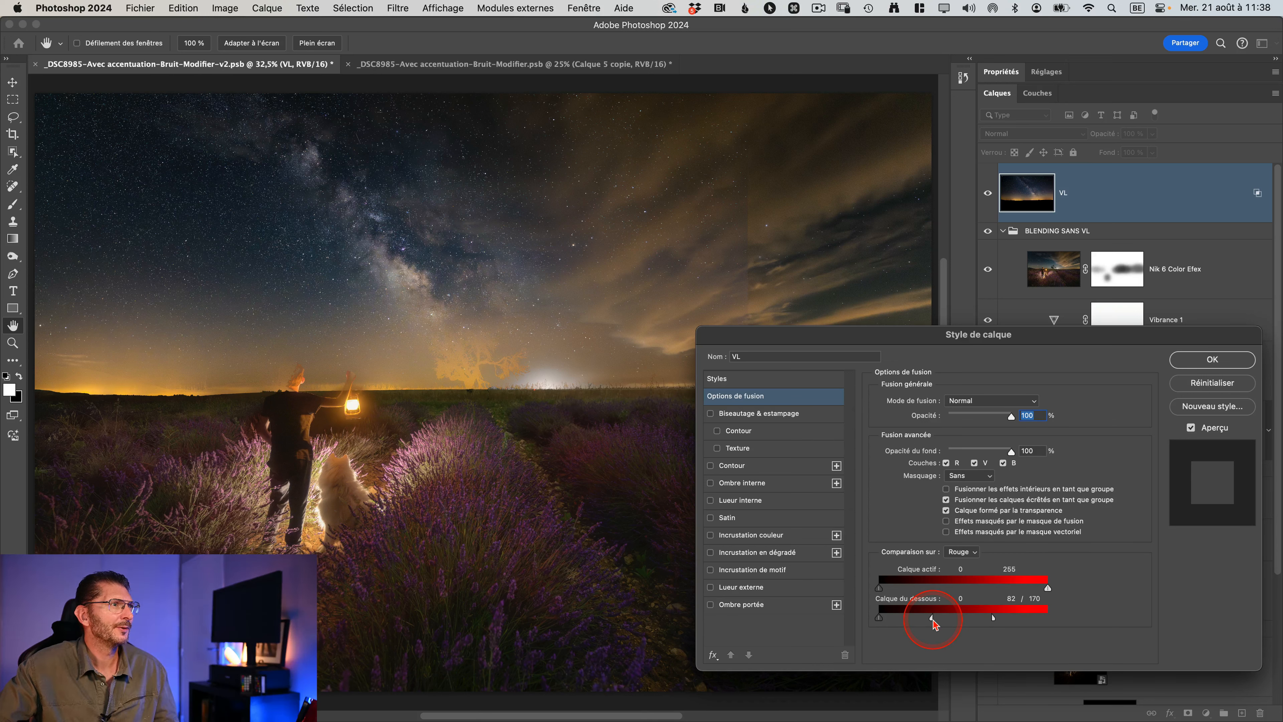
click(1202, 360)
click(986, 194)
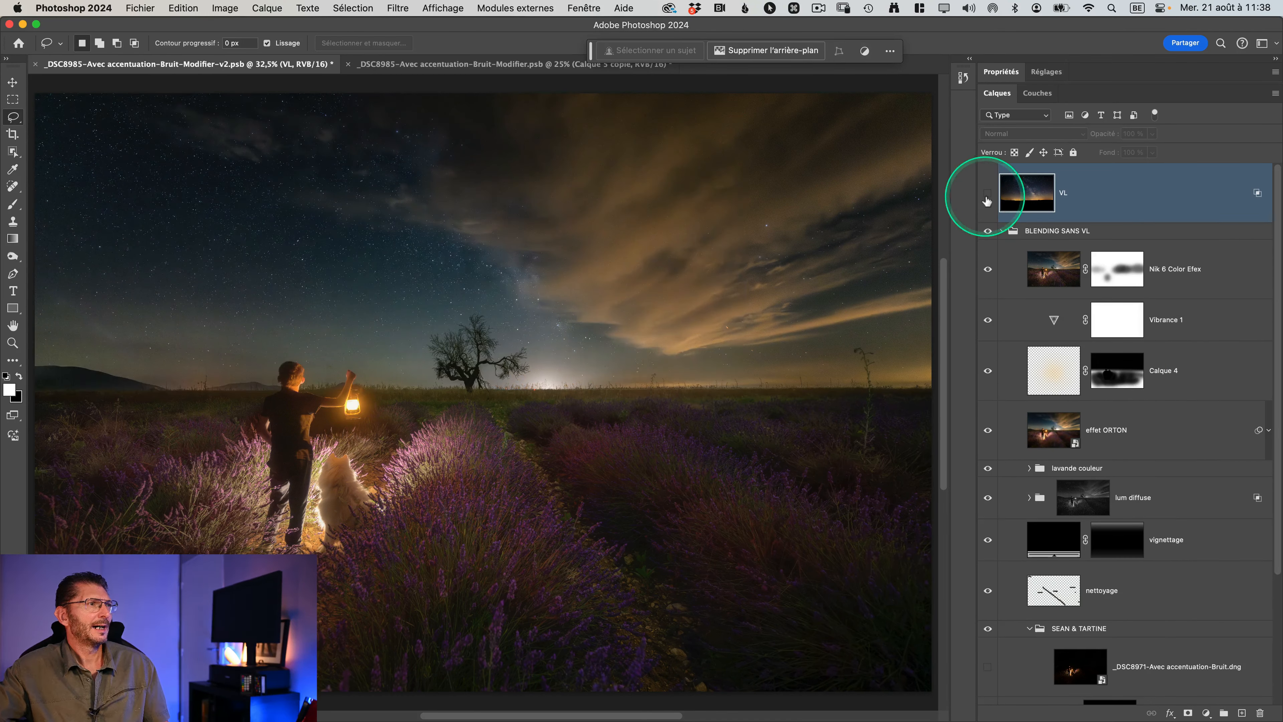
click(987, 194)
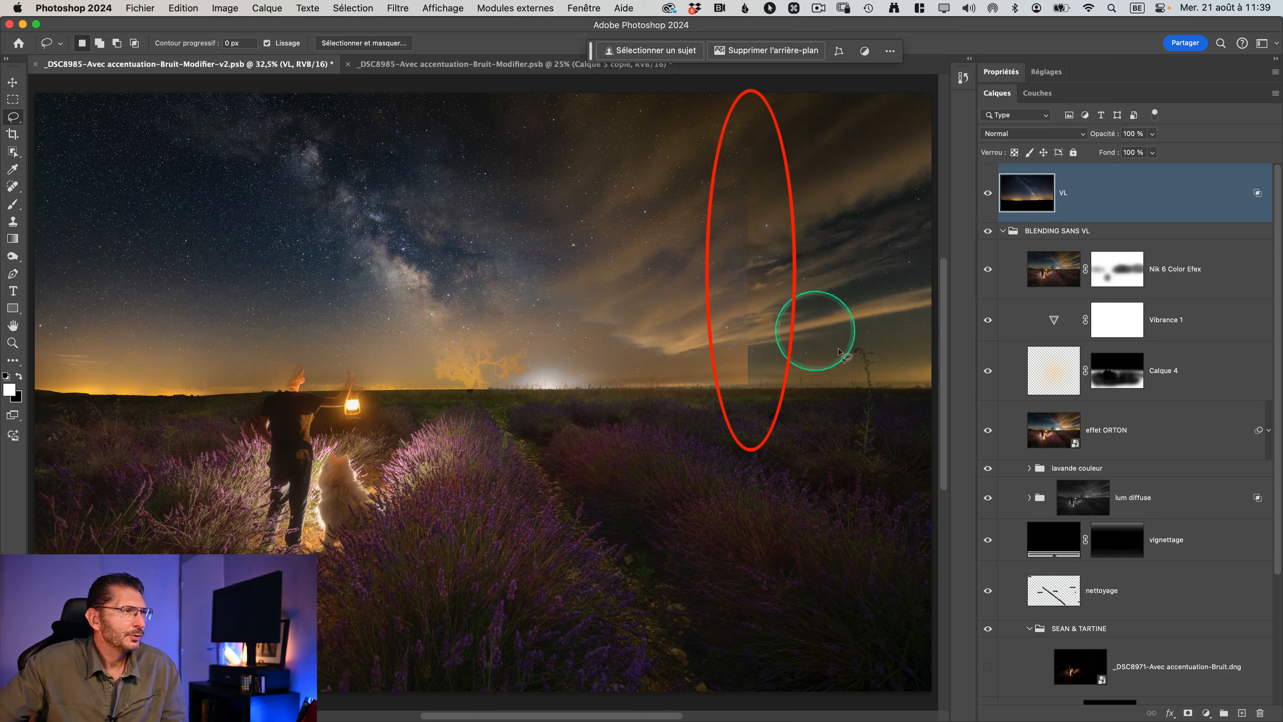
Add a layer mask to VL and set up the Gradient tool with the basic black-to-white preset in Produit mode
click(1188, 712)
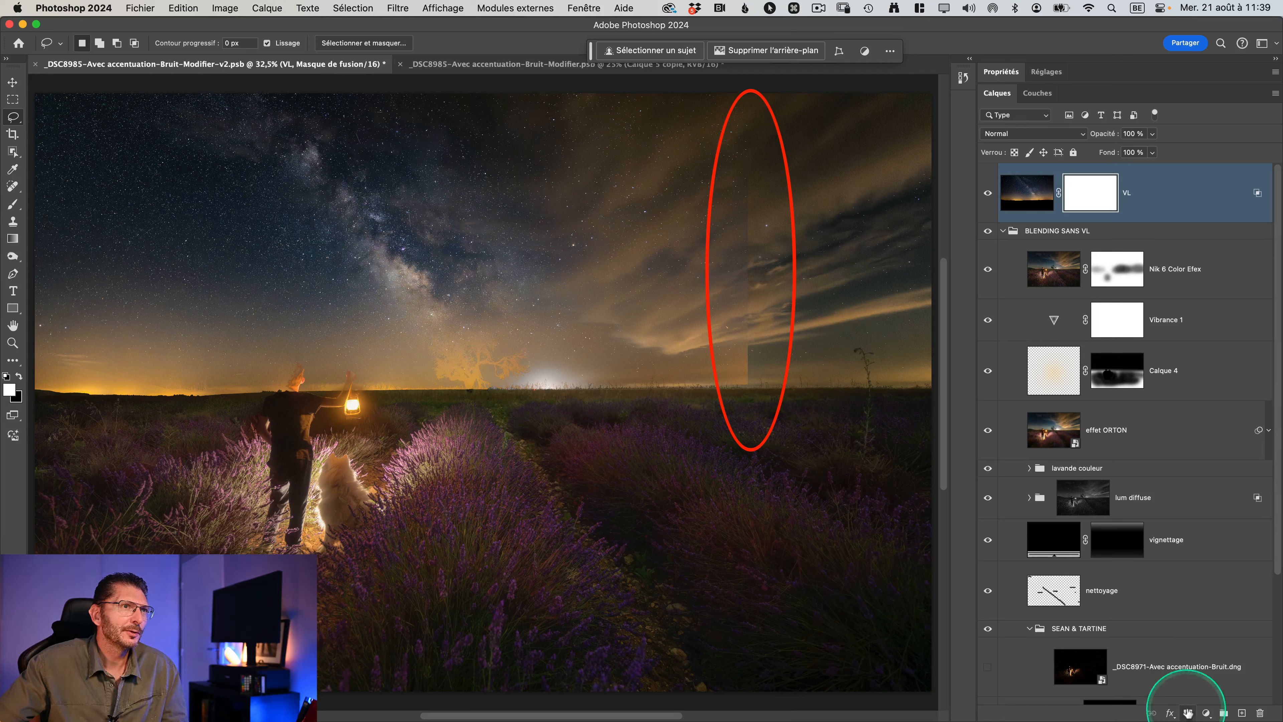
key(g)
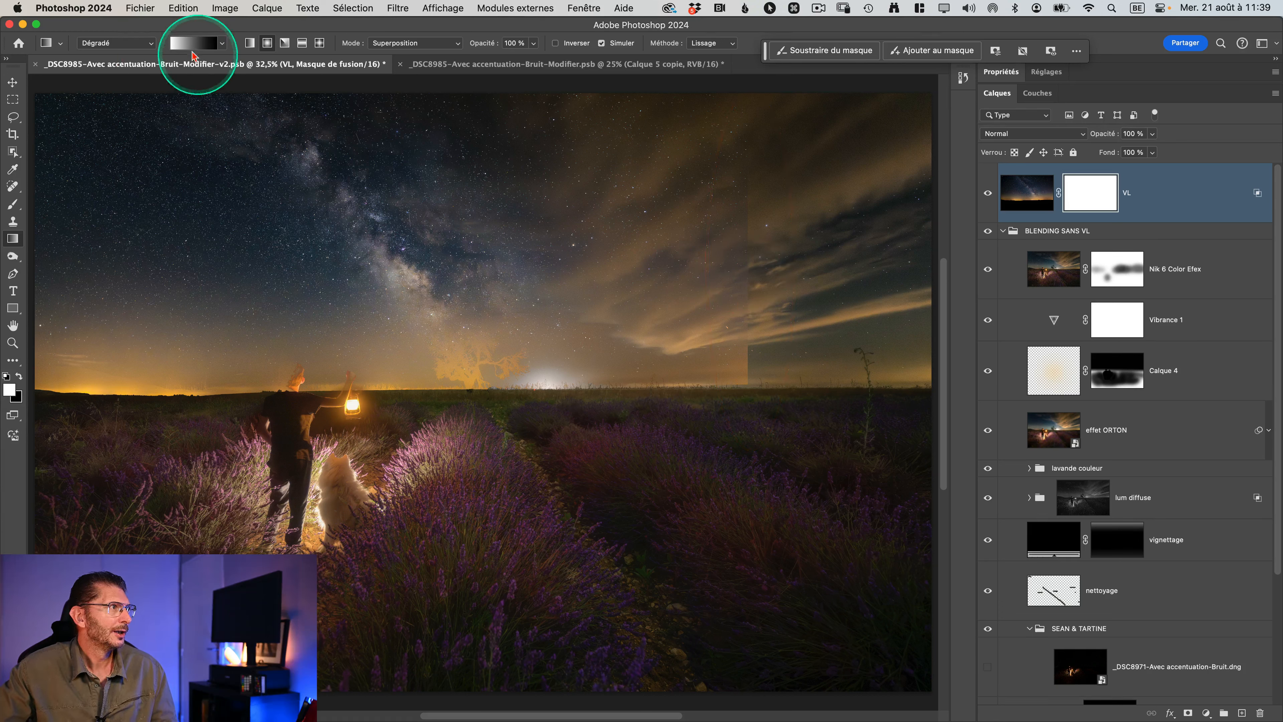
click(19, 377)
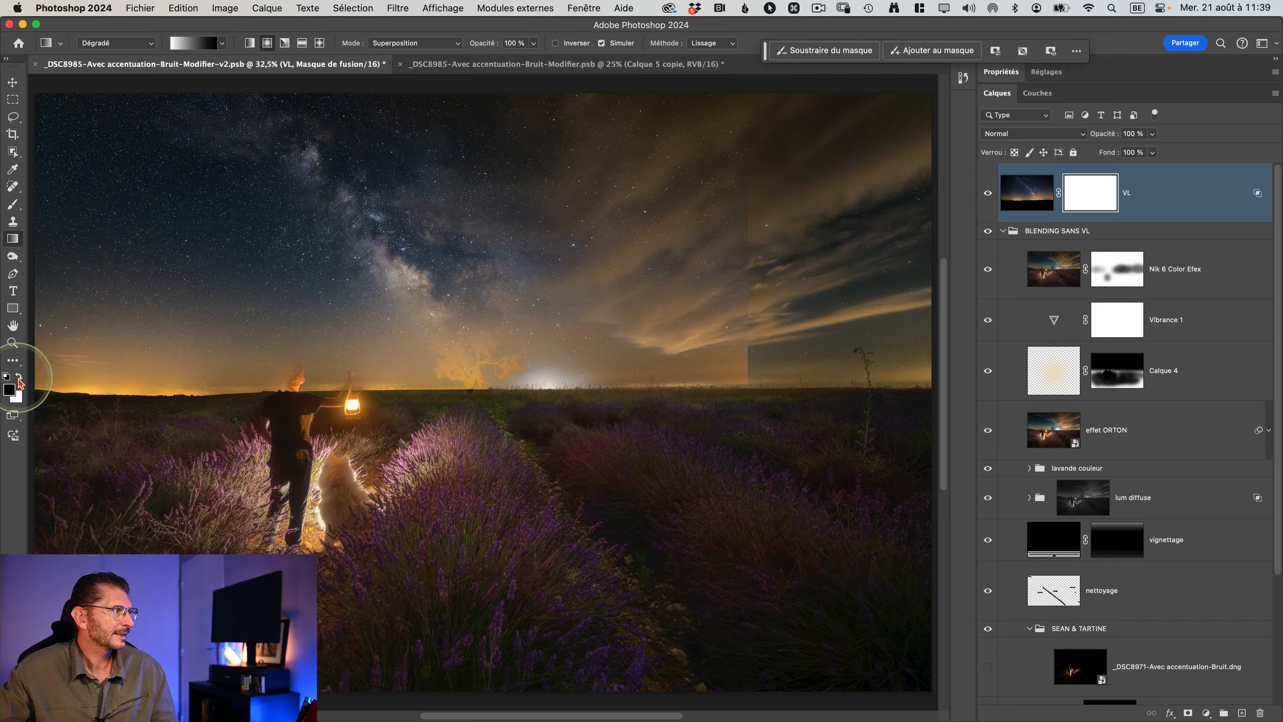
key(ctrl)
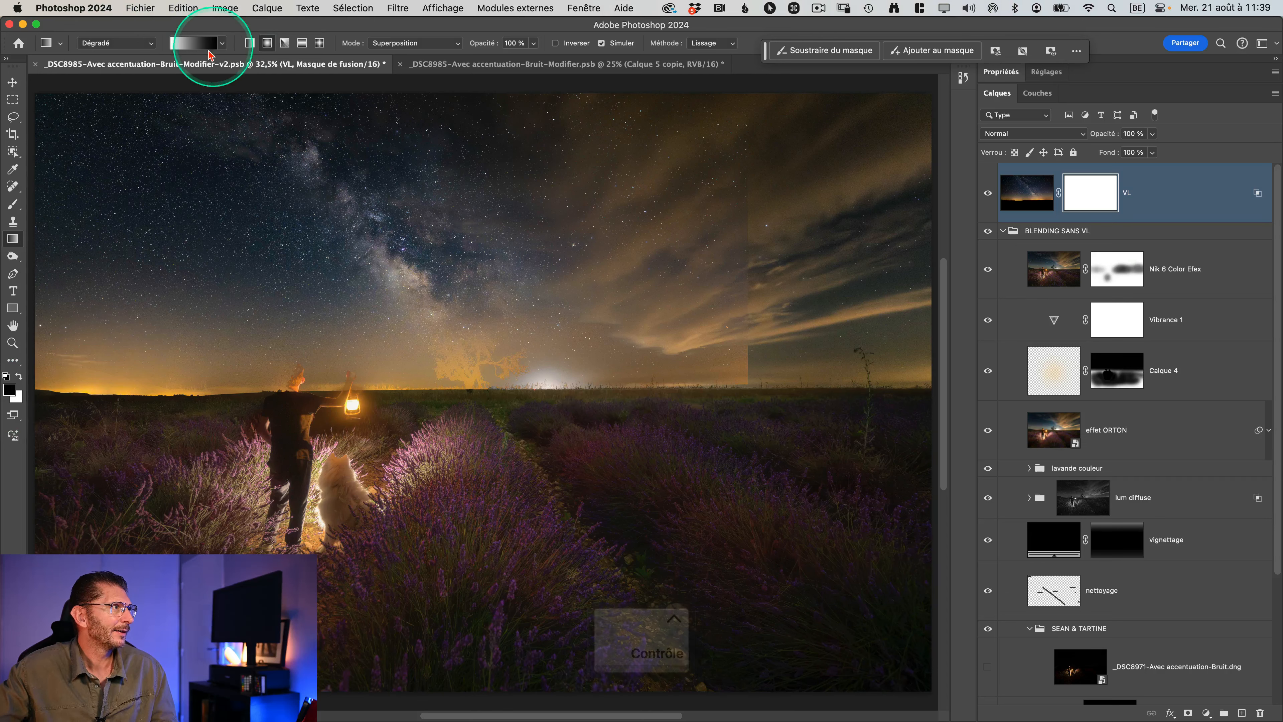
click(222, 43)
click(152, 97)
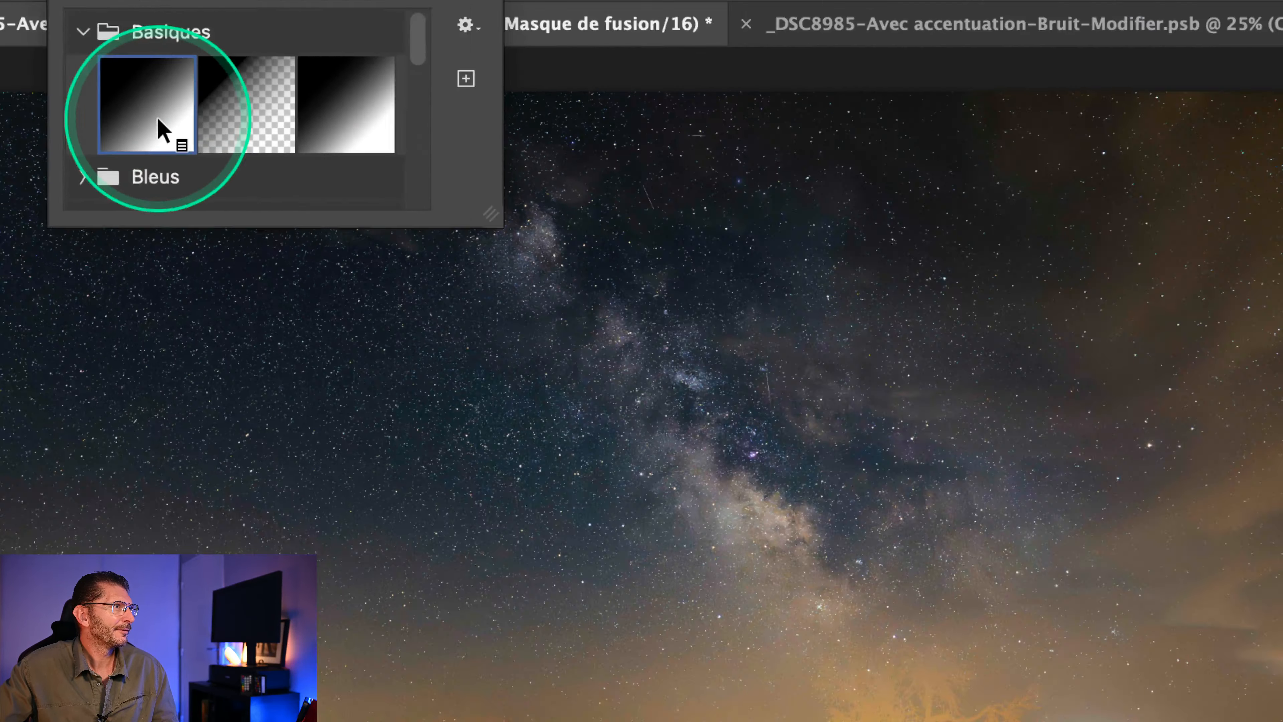
click(388, 46)
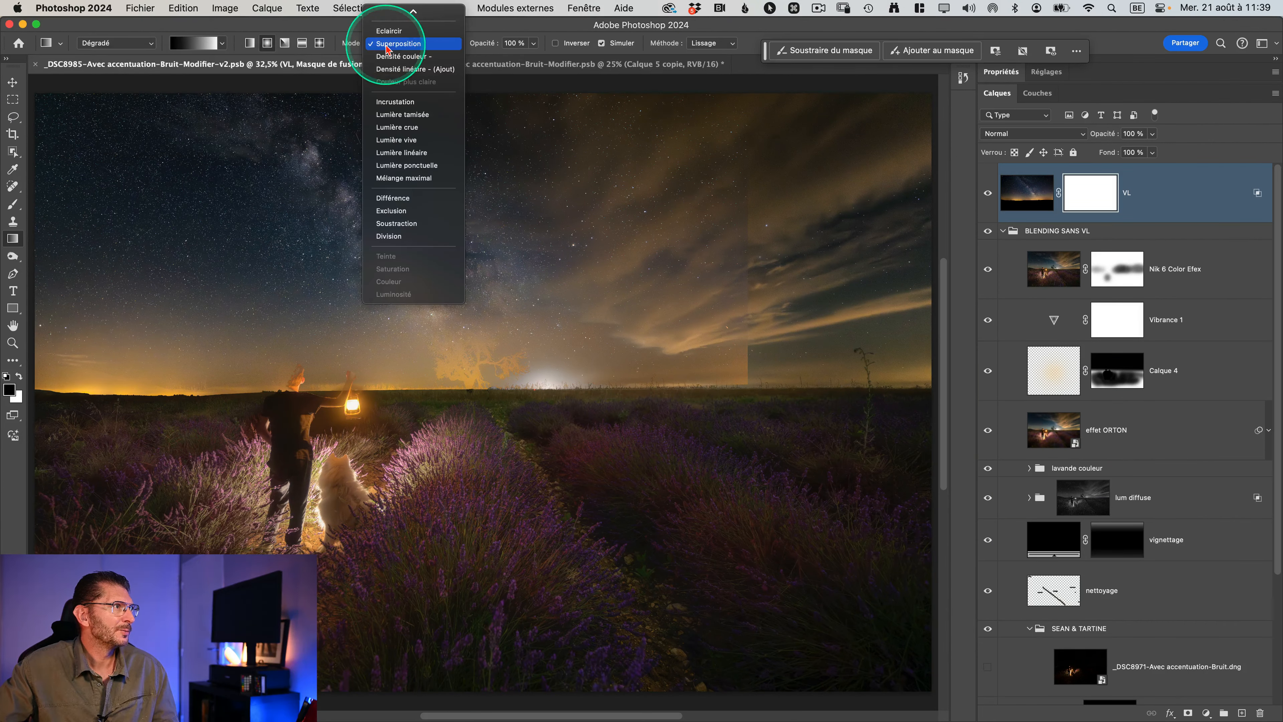
mouse_move(404, 12)
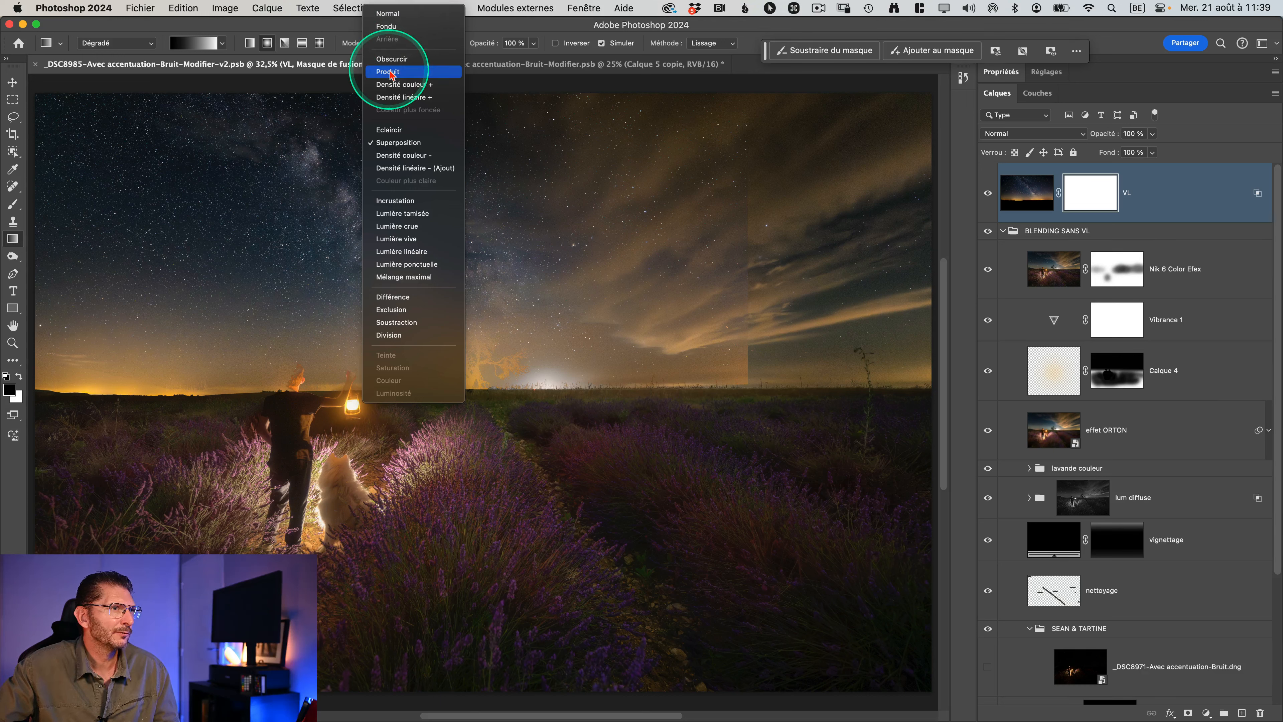
click(391, 72)
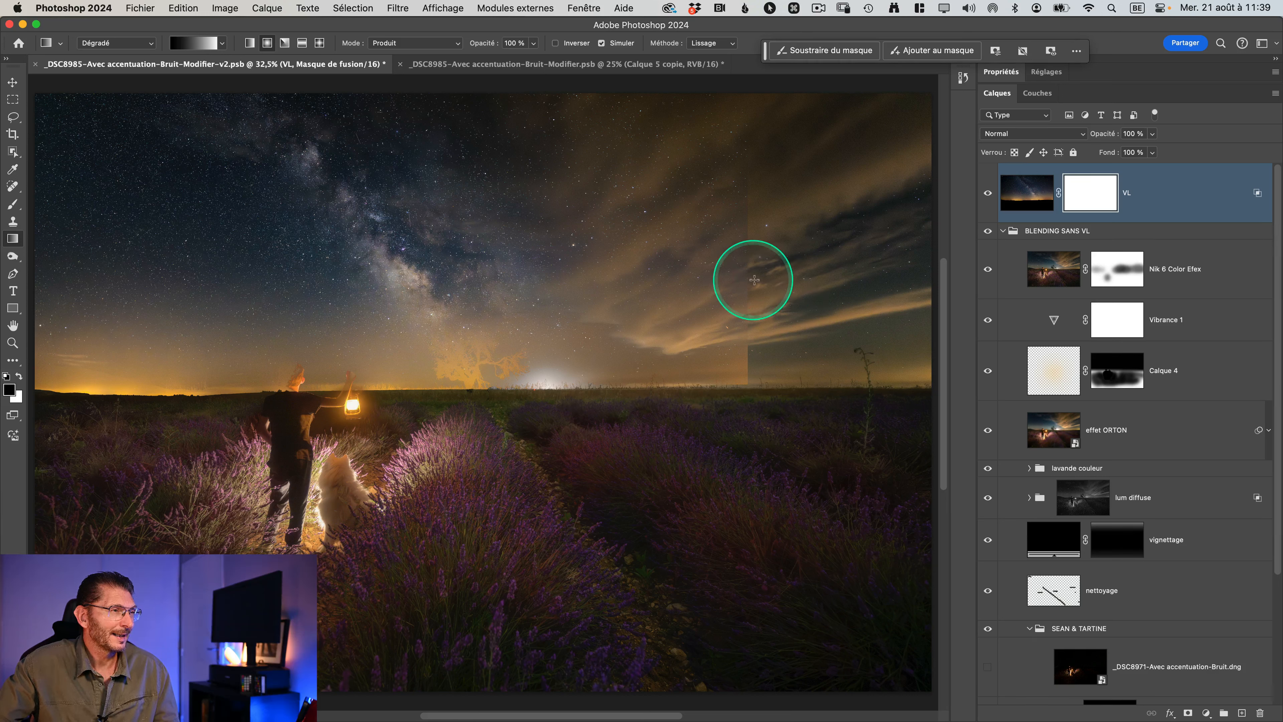
Mask out VL's vertical seam in the clouds with a linear gradient drawn from the seam toward the Milky Way
drag(719, 278, 673, 279)
key(cmd+z)
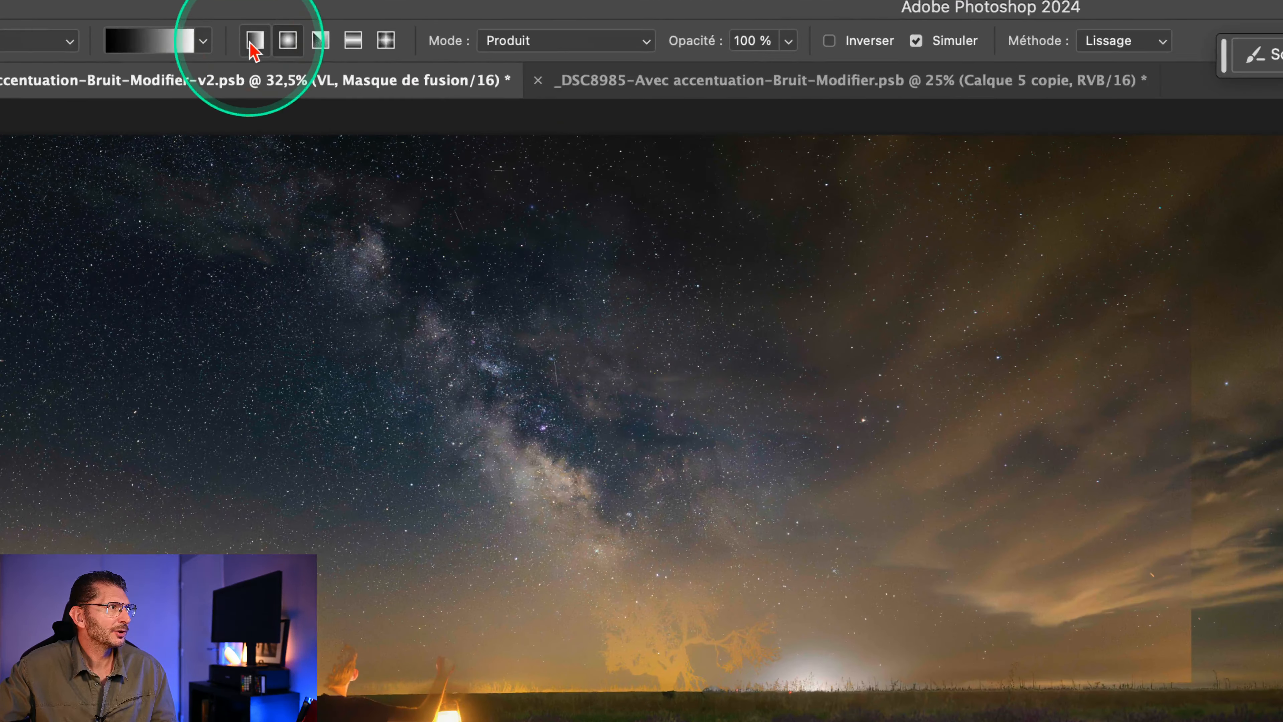
click(249, 43)
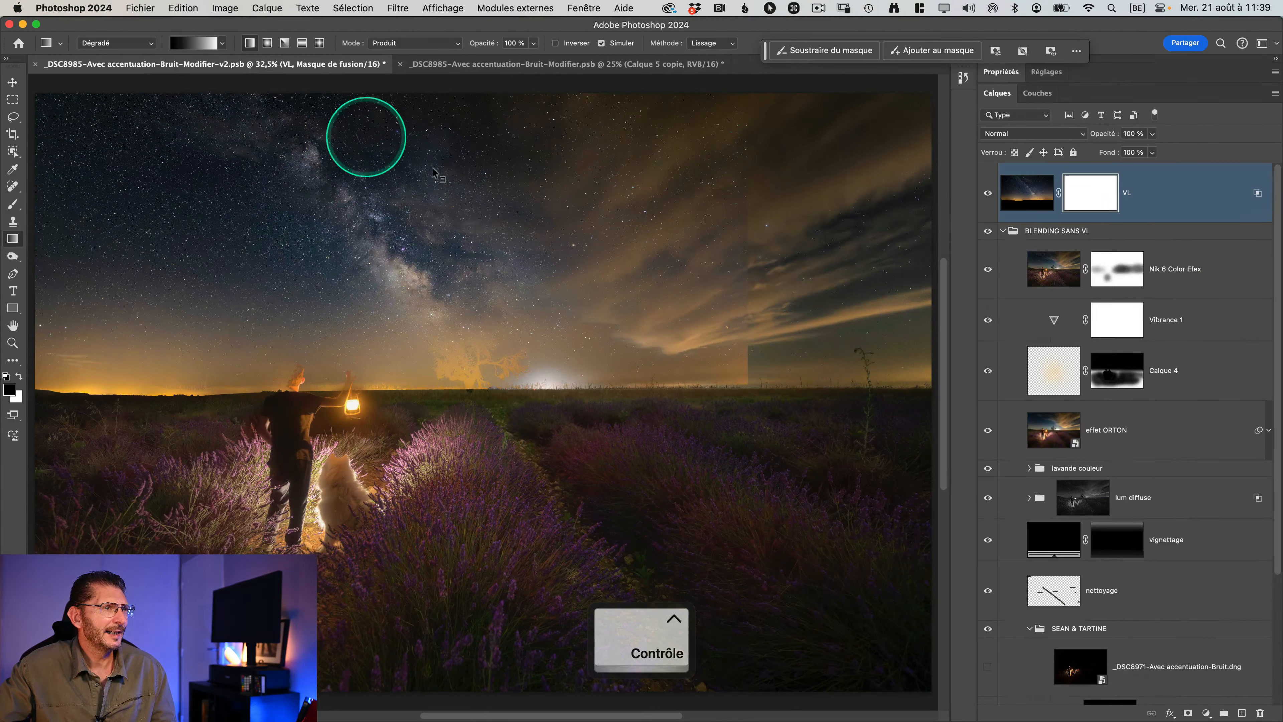
drag(742, 257, 621, 262)
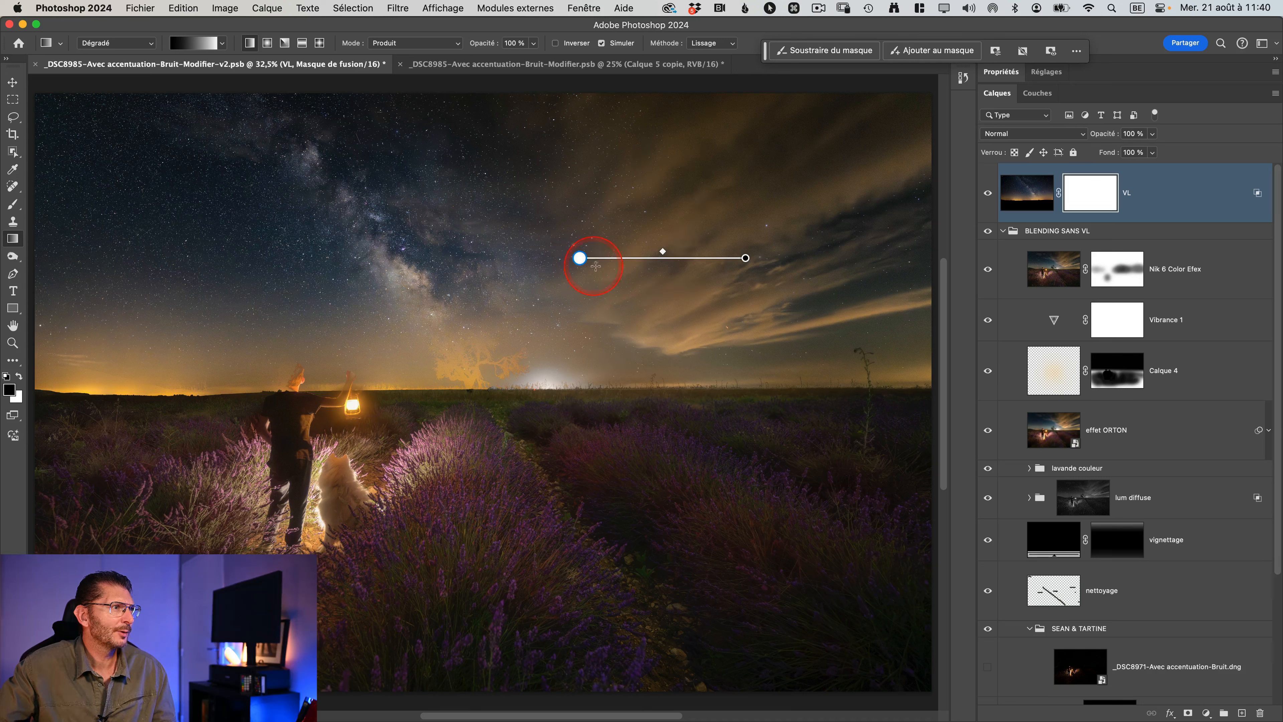
drag(607, 267, 604, 267)
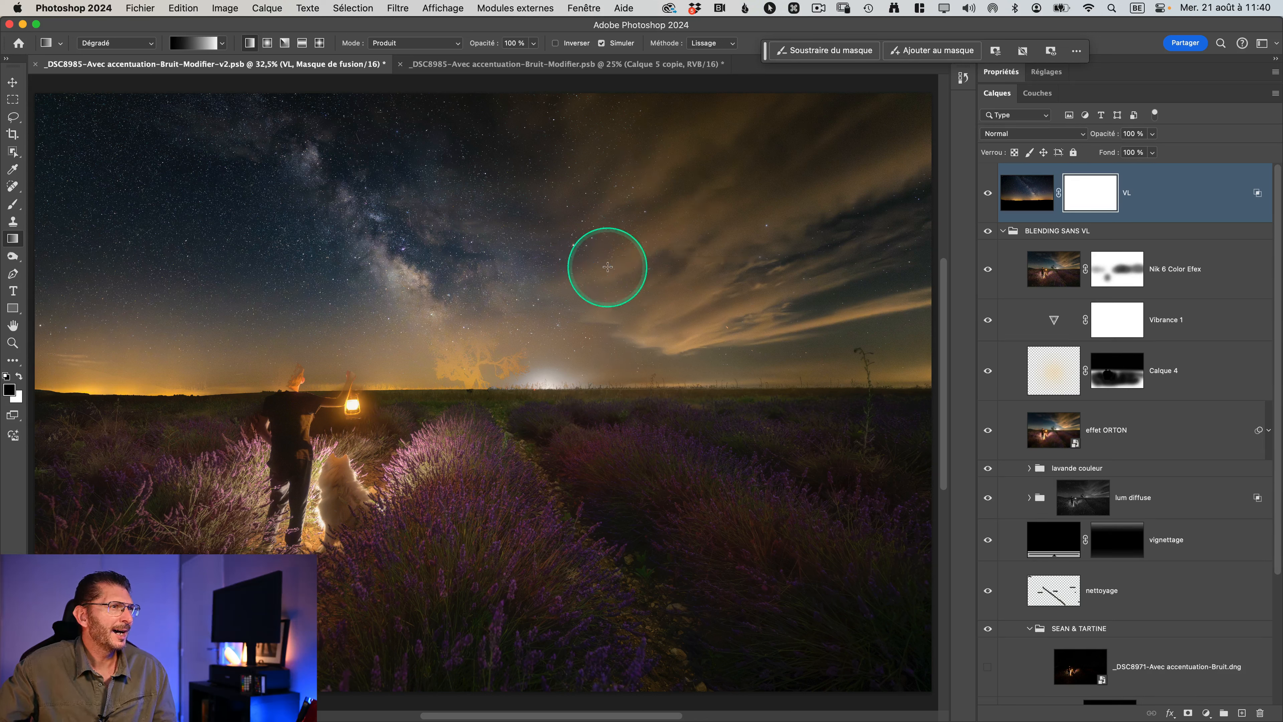
Mask out VL's foreground with a short linear gradient drawn upward from the horizon at the tree, and show the guides
drag(473, 399, 472, 350)
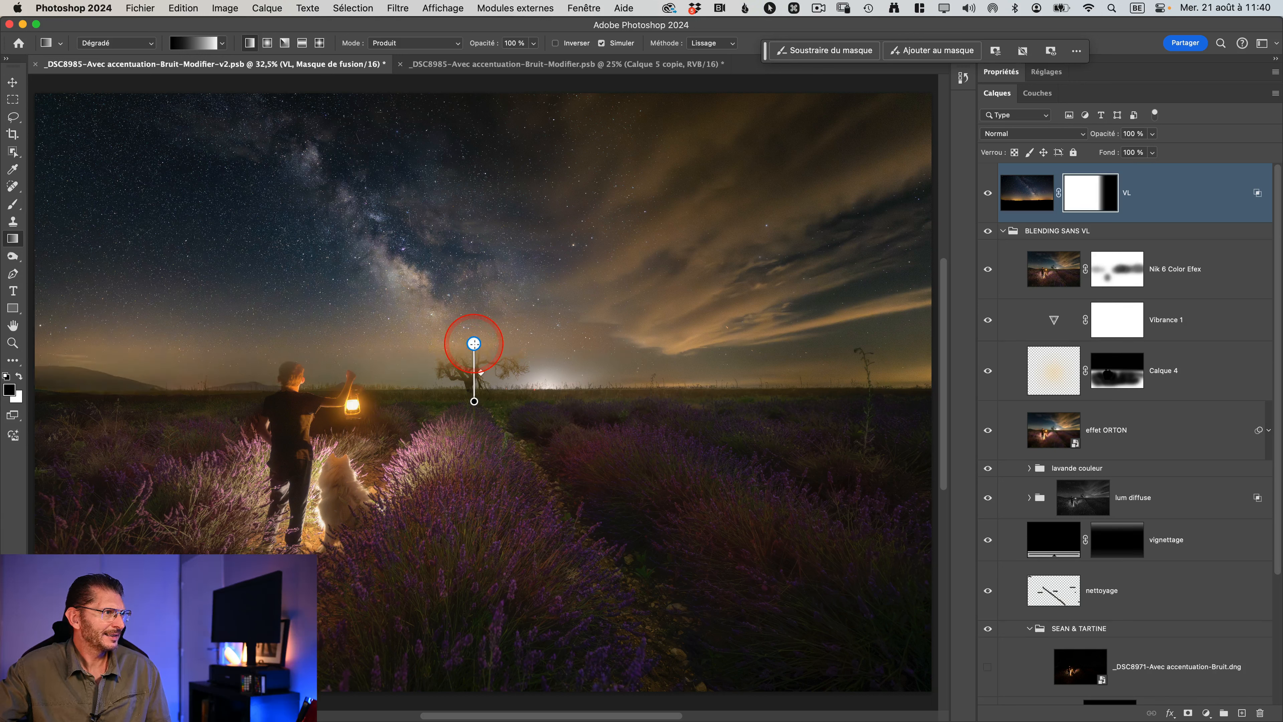
key(super+h)
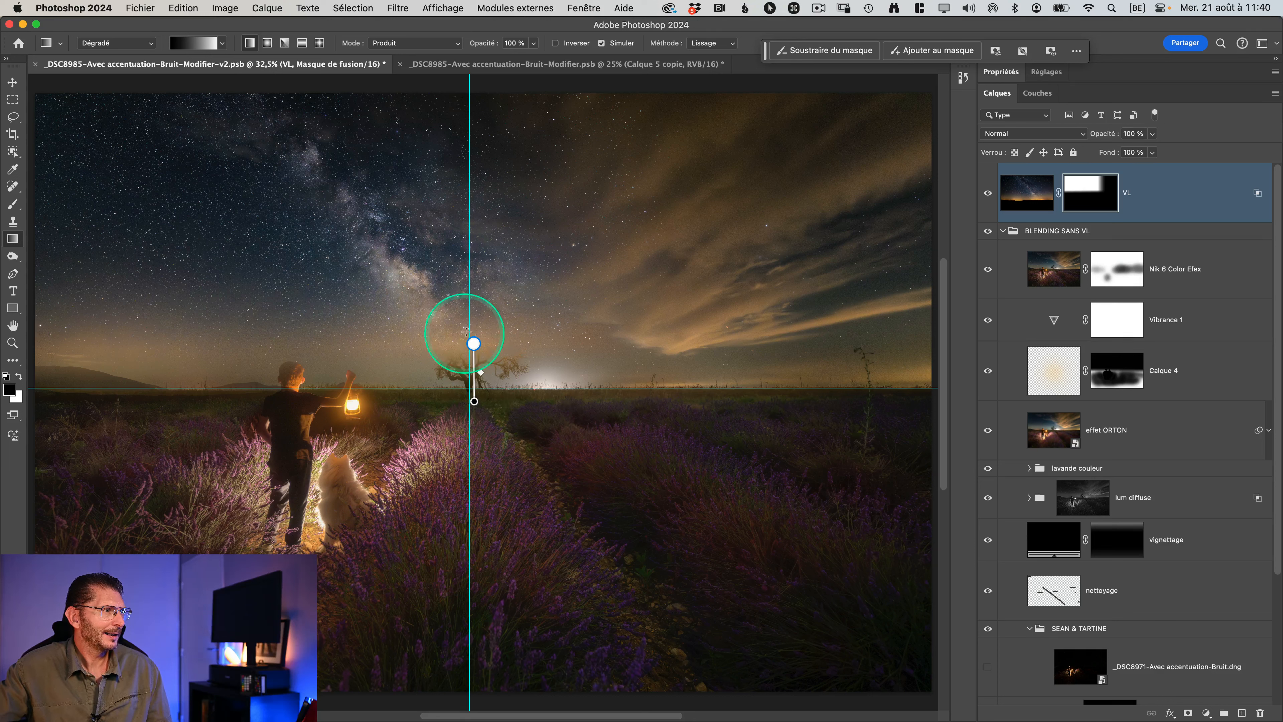
Clear all the guides from the canvas
key(v)
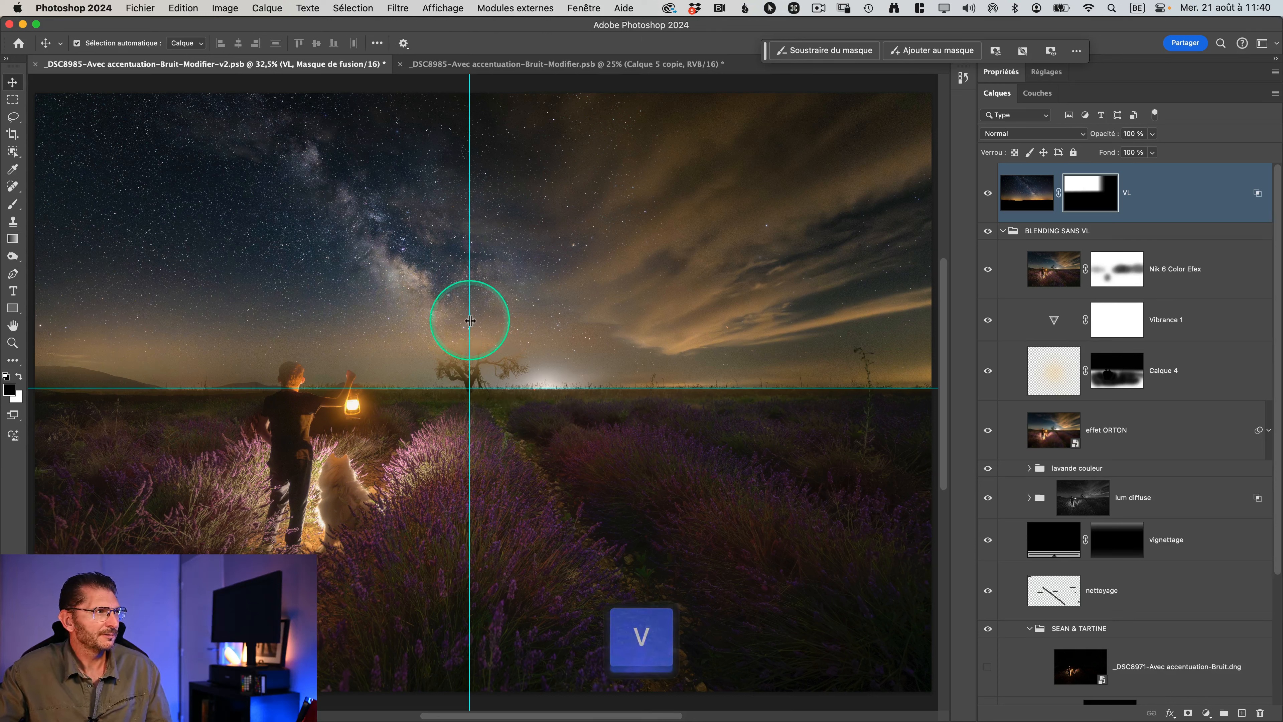
right_click(470, 320)
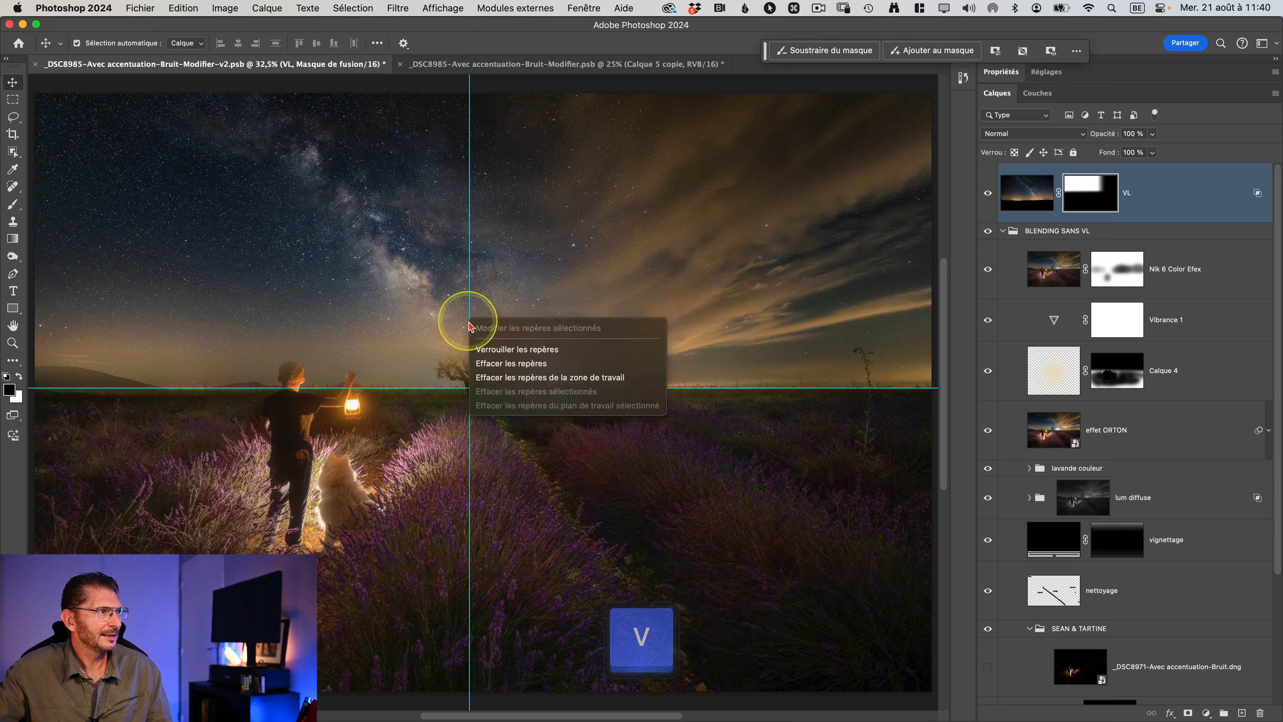
click(505, 363)
key(super+h)
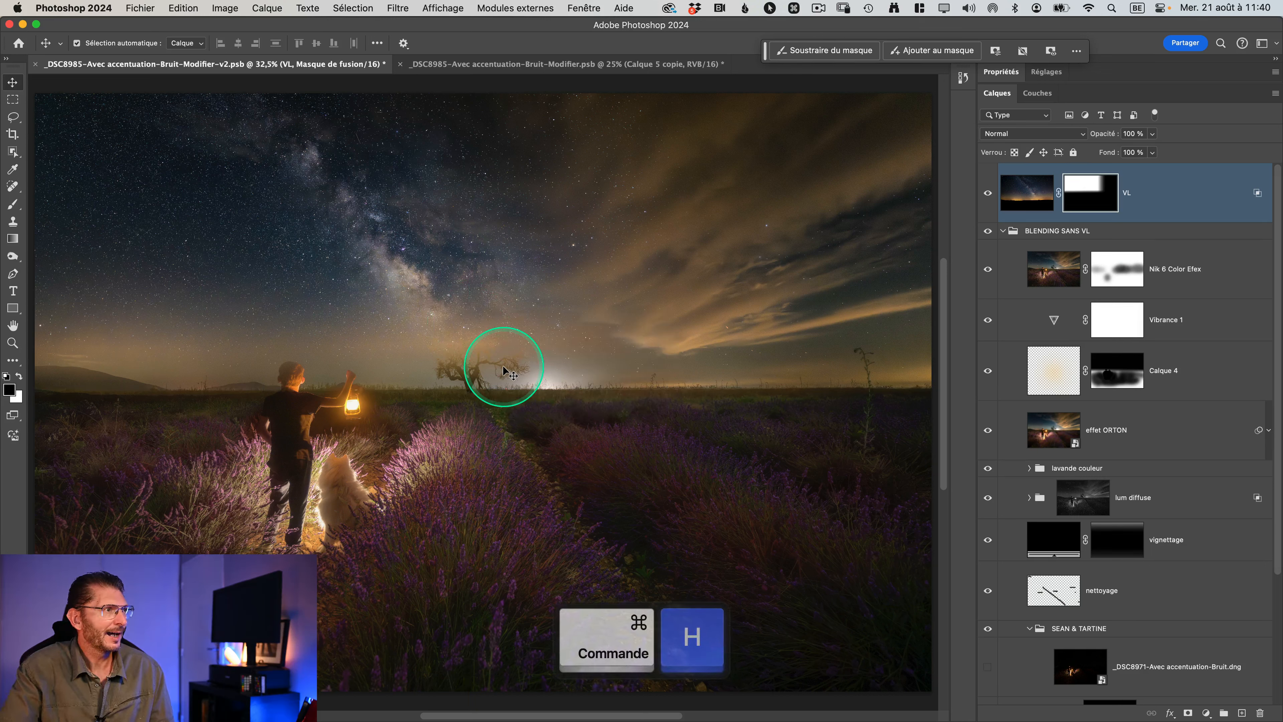
Adjust the foreground gradient on VL's mask so it runs from the horizon line to just above the tree
key(g)
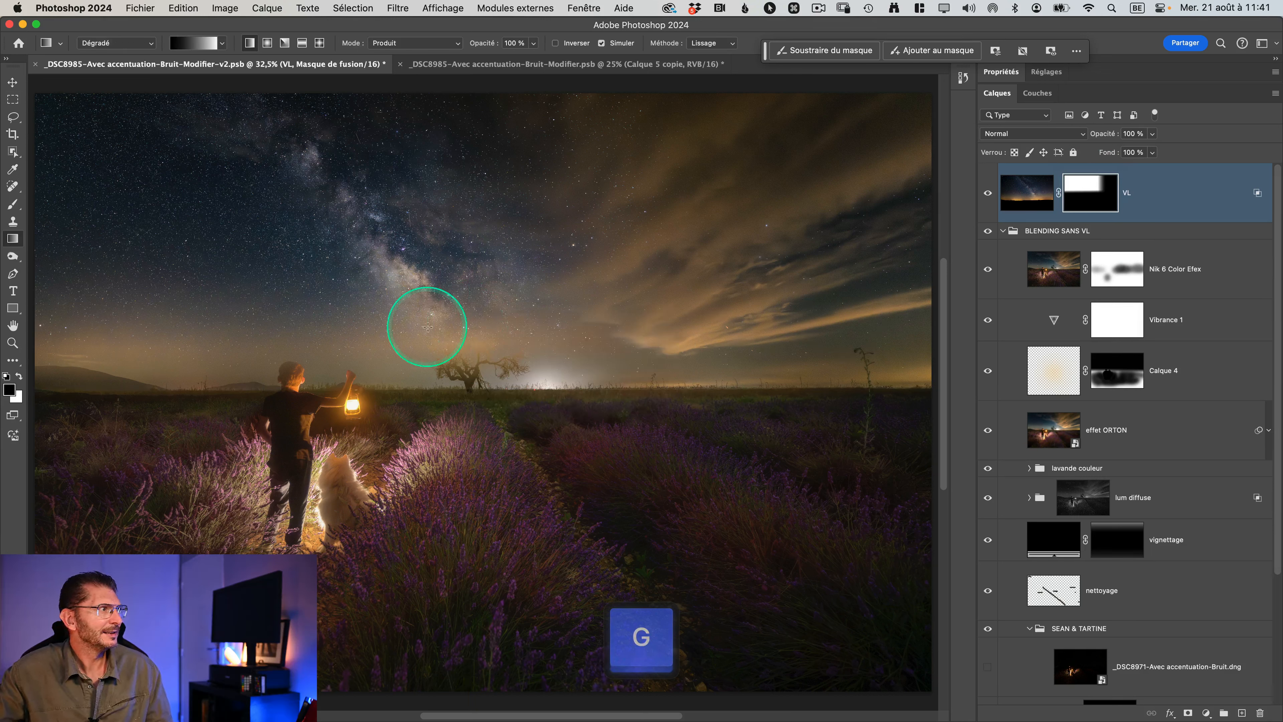
key(super+h)
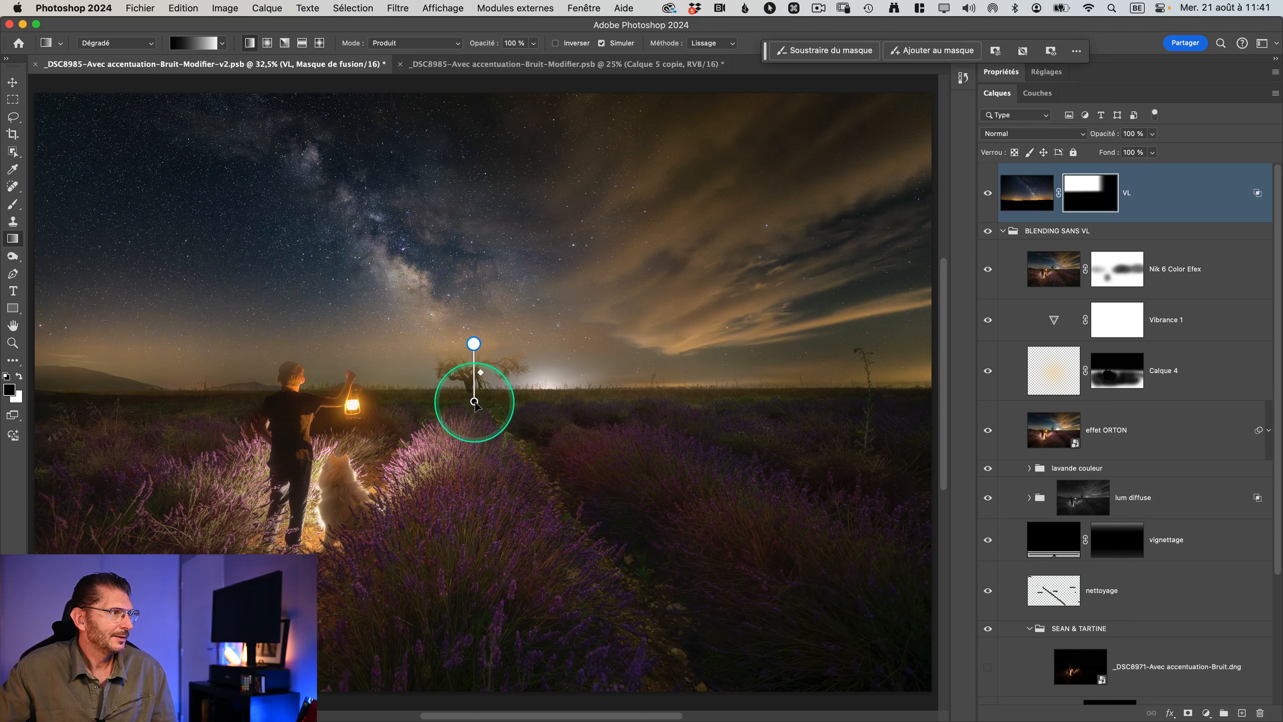
drag(474, 403, 474, 313)
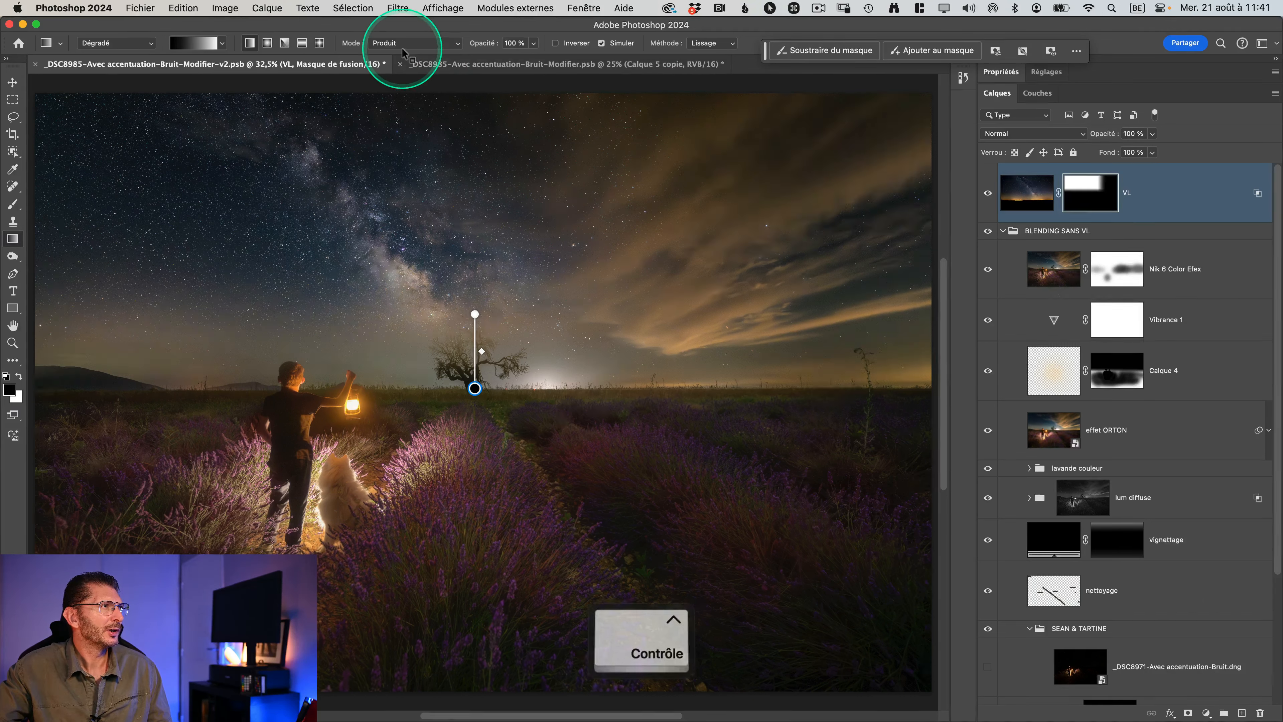
scroll(408, 54, up, 5)
scroll(354, 51, down, 5)
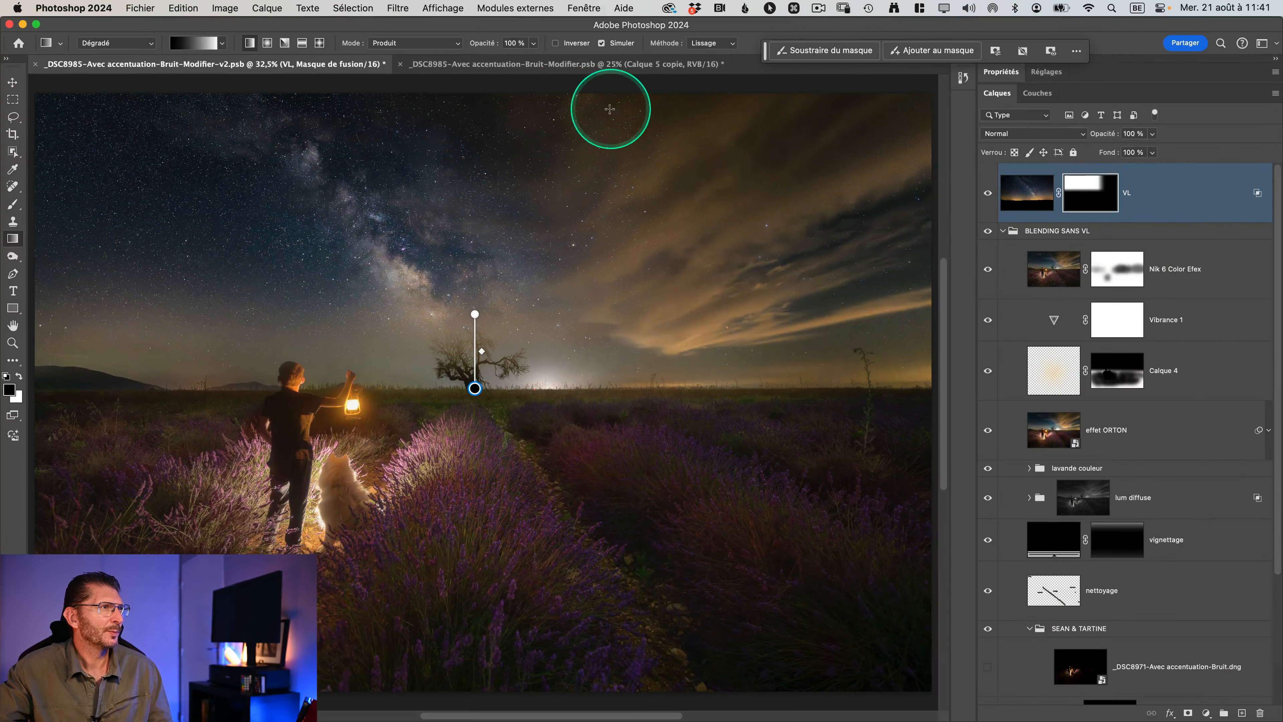
Blend VL's mask at the upper cloud edge with linear gradients drawn toward the Milky Way, and compare the scene with and without VL
drag(621, 110, 532, 171)
drag(532, 112, 502, 154)
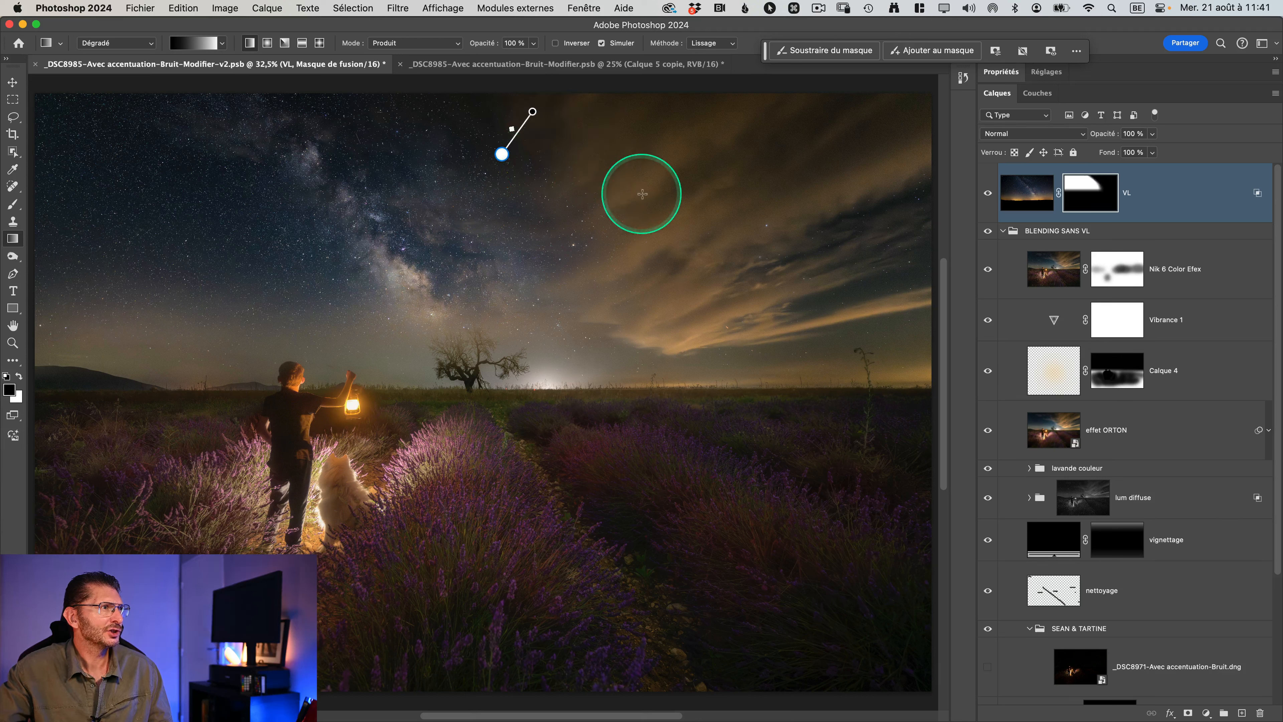
drag(642, 194, 542, 228)
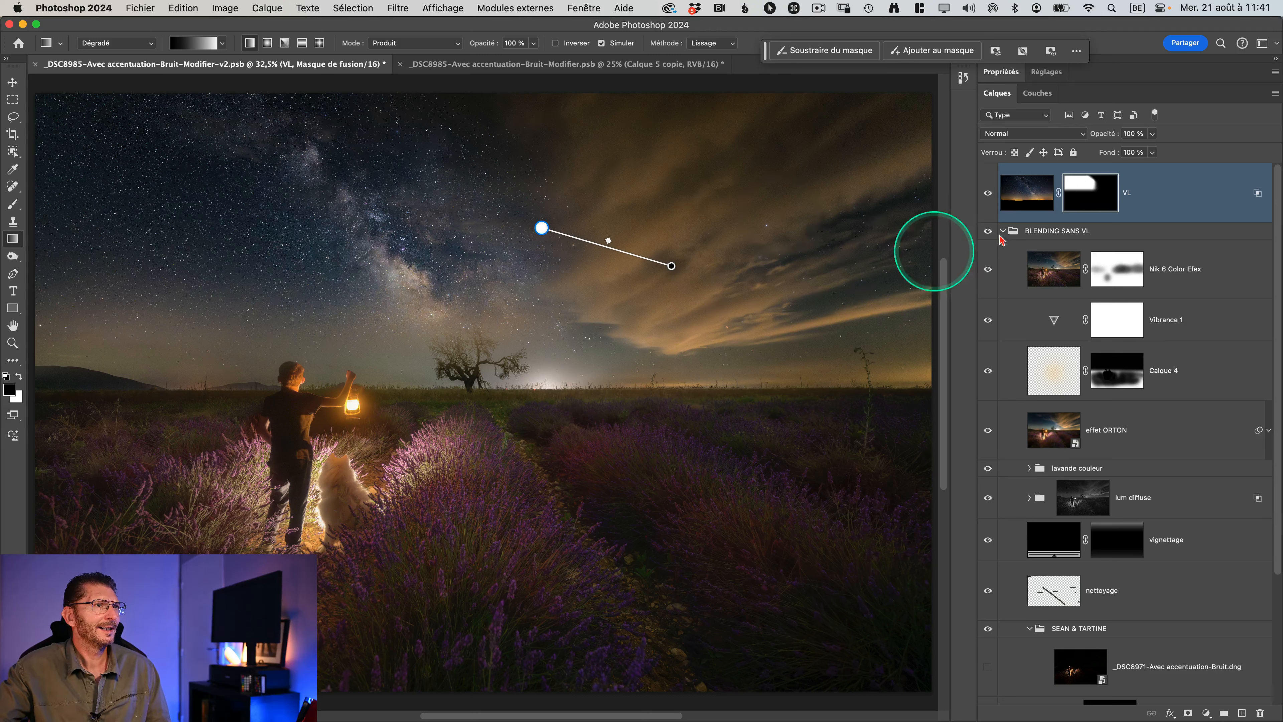
click(987, 195)
click(987, 194)
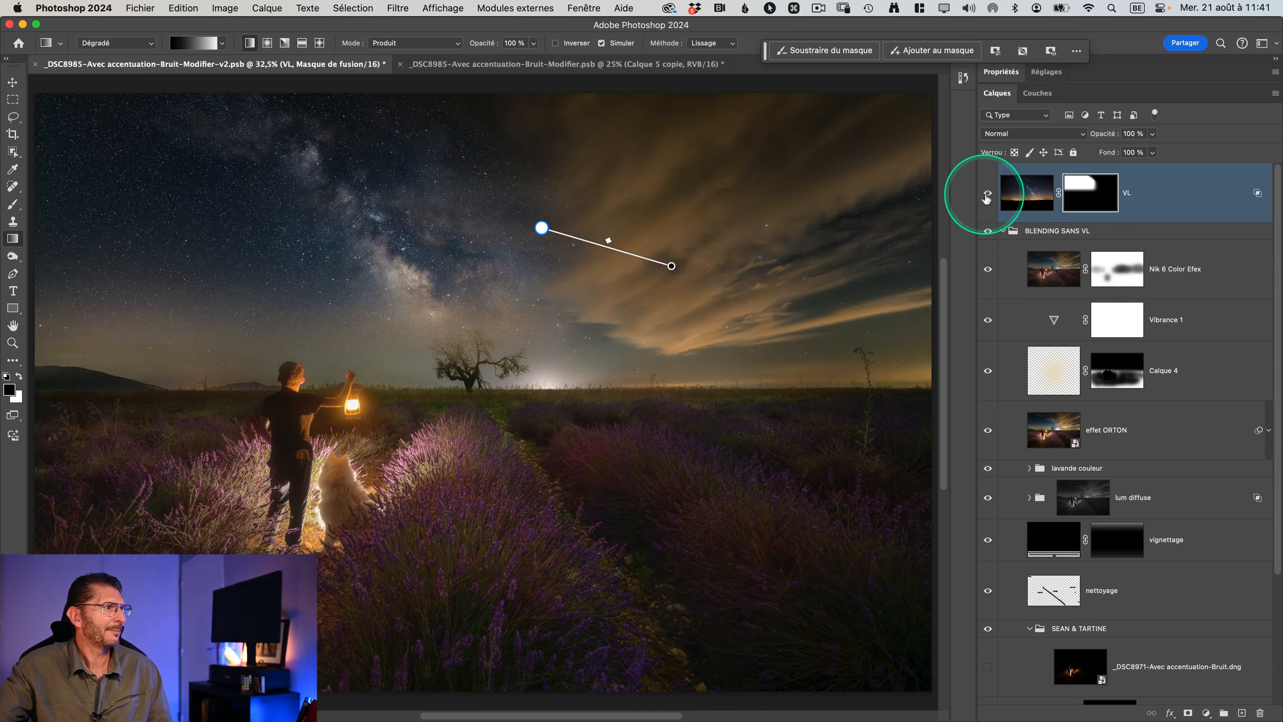
Mask VL over the distant hills with a linear gradient drawn upward from the horizon, and compare the scene with and without VL
drag(48, 380, 71, 280)
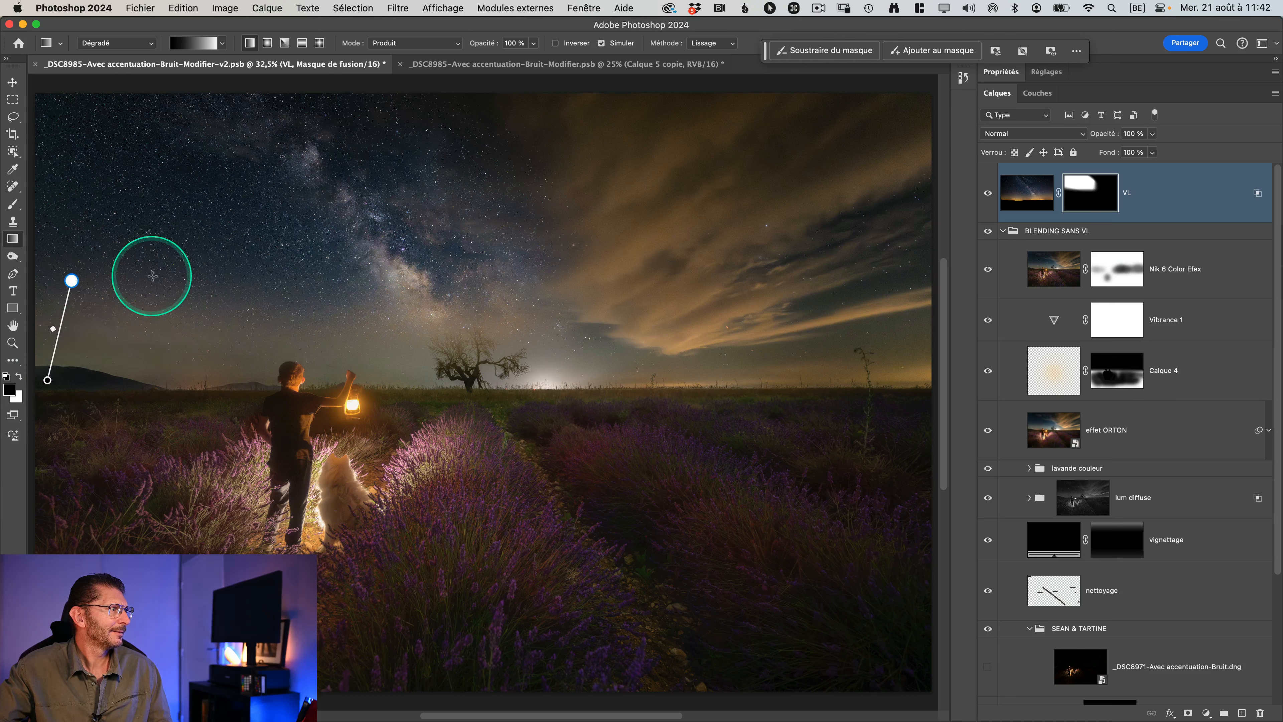
click(988, 192)
click(989, 193)
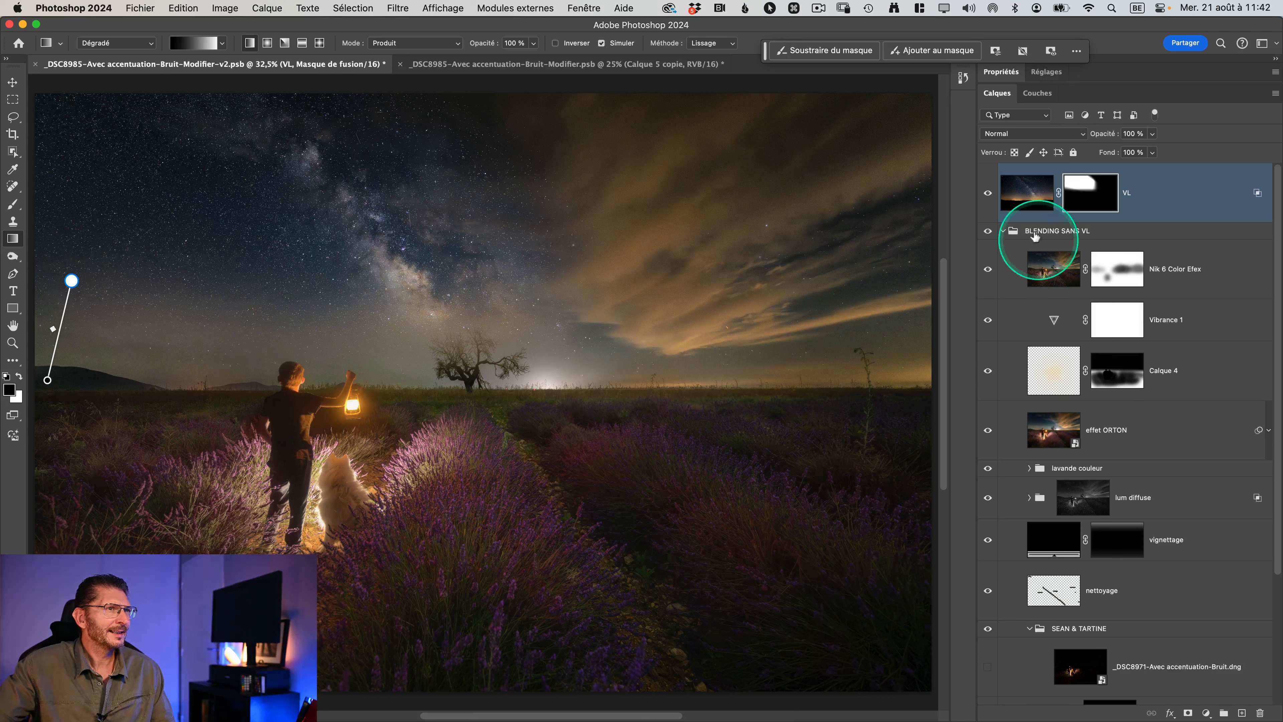
click(988, 193)
click(988, 192)
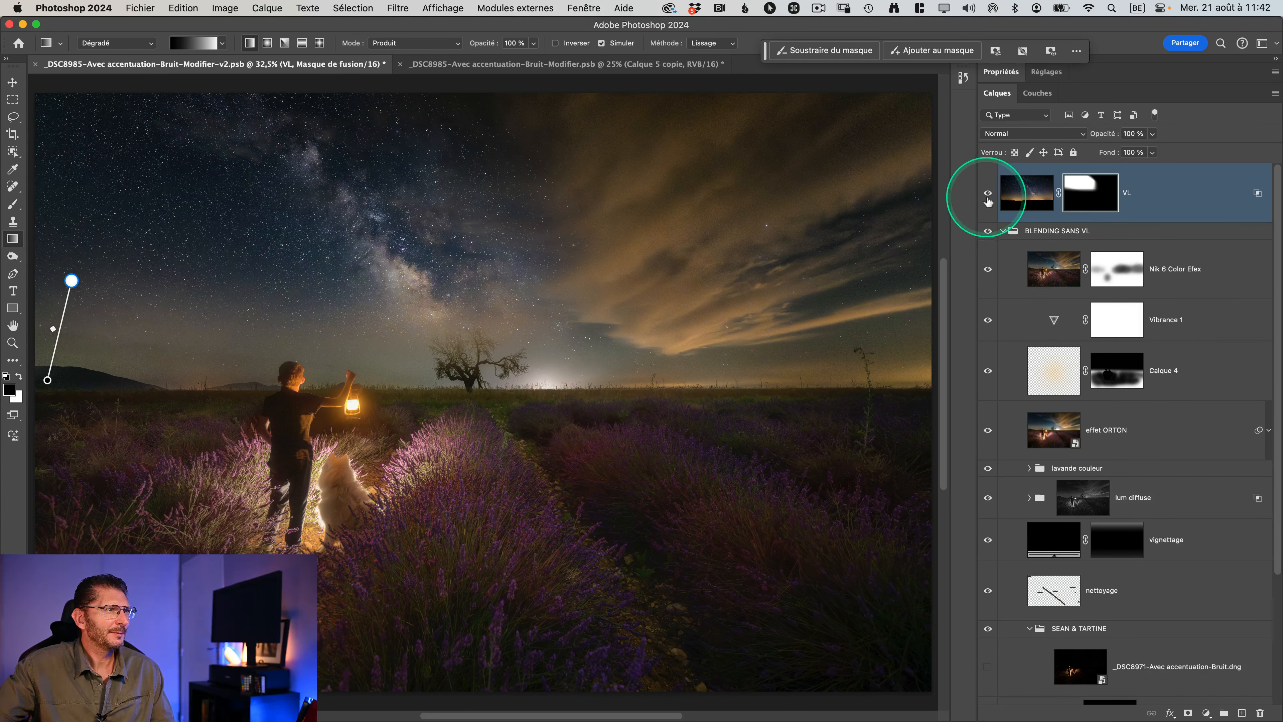
click(988, 192)
click(988, 193)
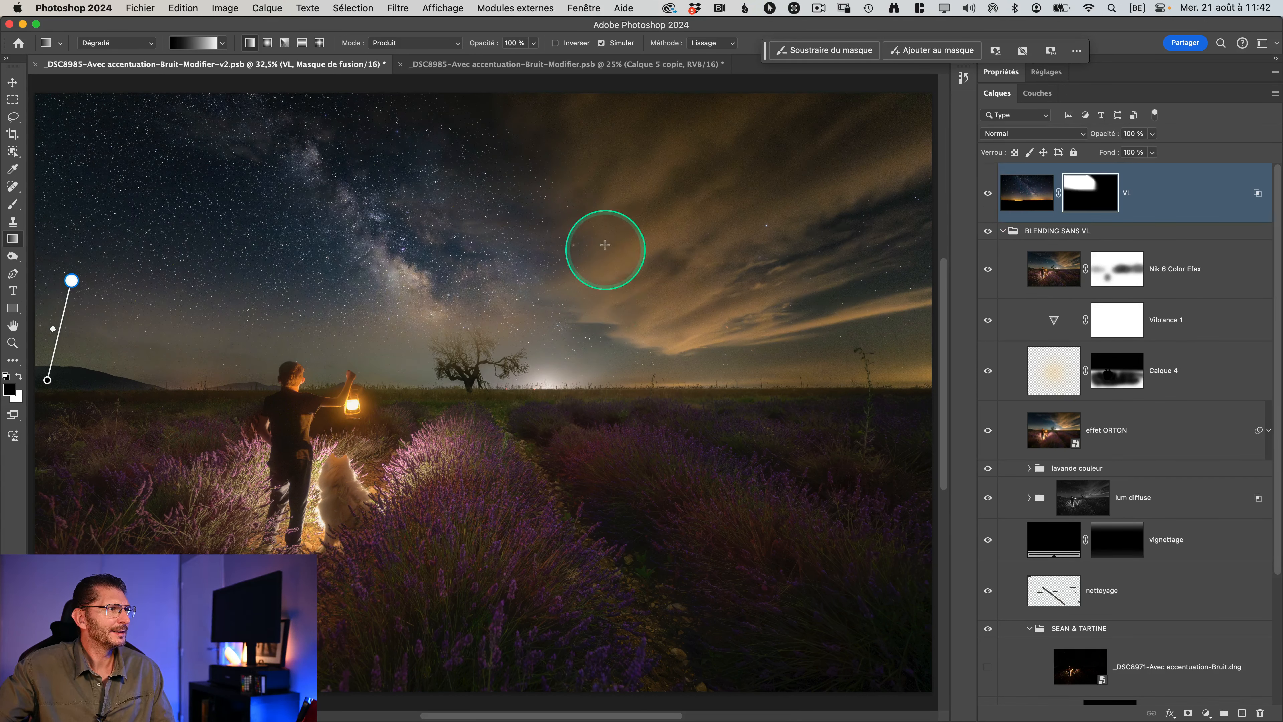
Soften VL's mask along the lower cloud edge with two short horizontal linear gradients drawn toward the Milky Way, and check VL's visibility
drag(593, 242, 521, 239)
drag(568, 296, 519, 297)
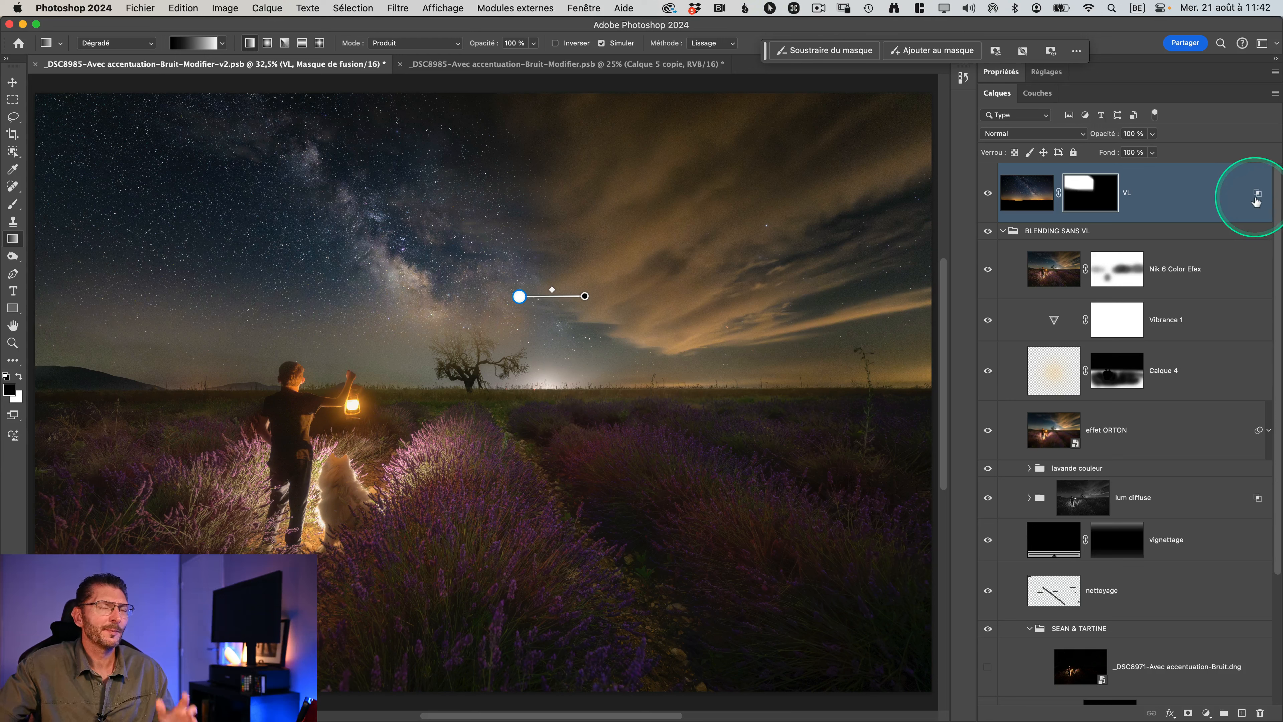
mouse_move(1256, 201)
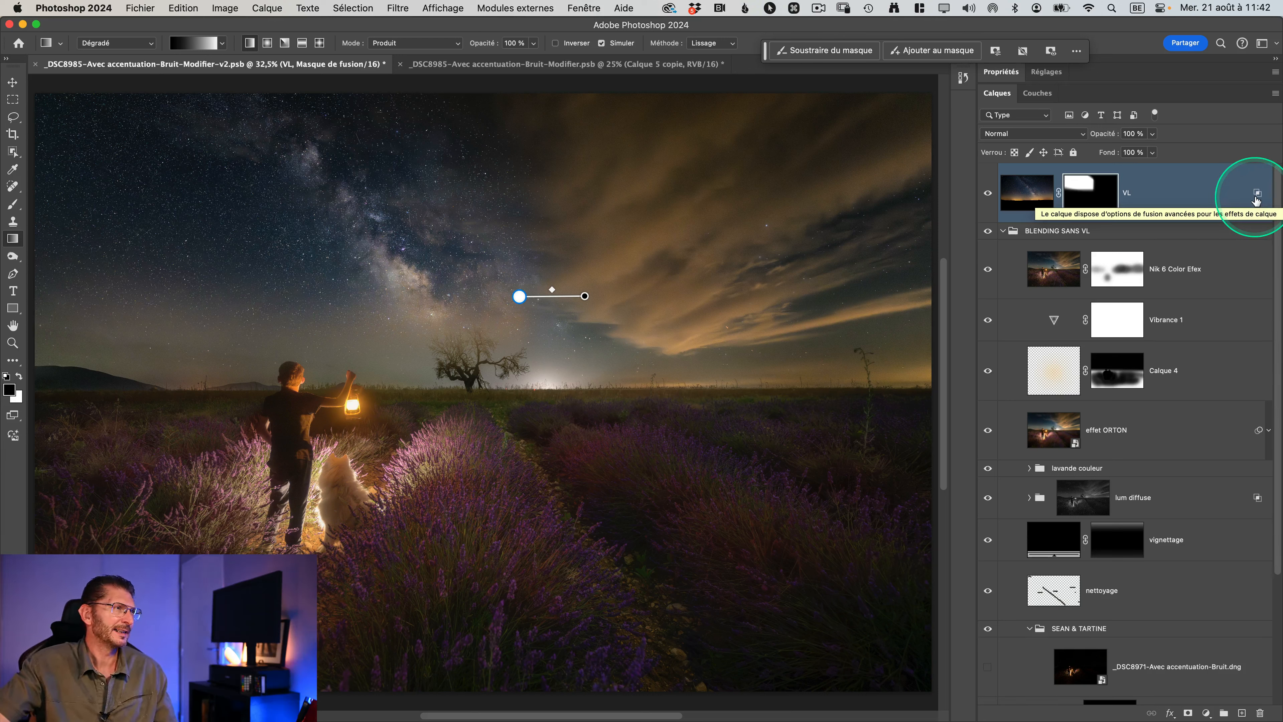
click(987, 195)
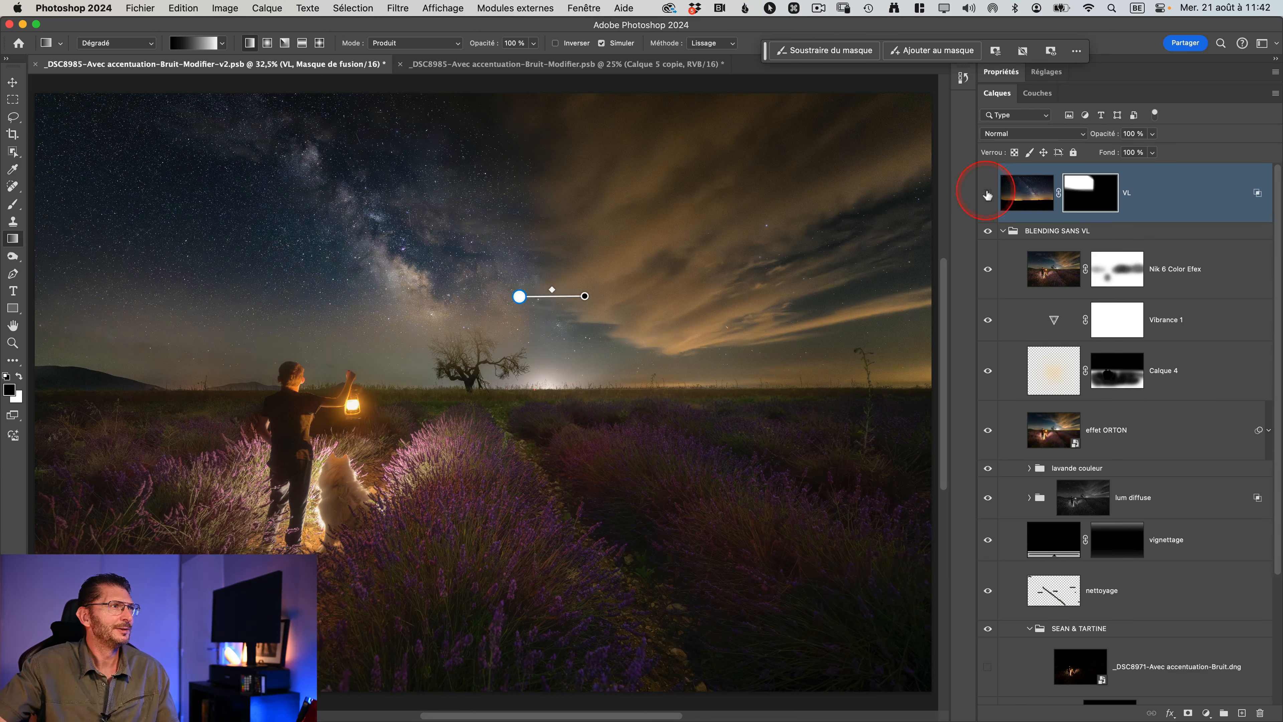
Try radial gradients at 100% opacity on VL's mask between the upper clouds and the Milky Way
key(cmd+z)
drag(544, 120, 433, 142)
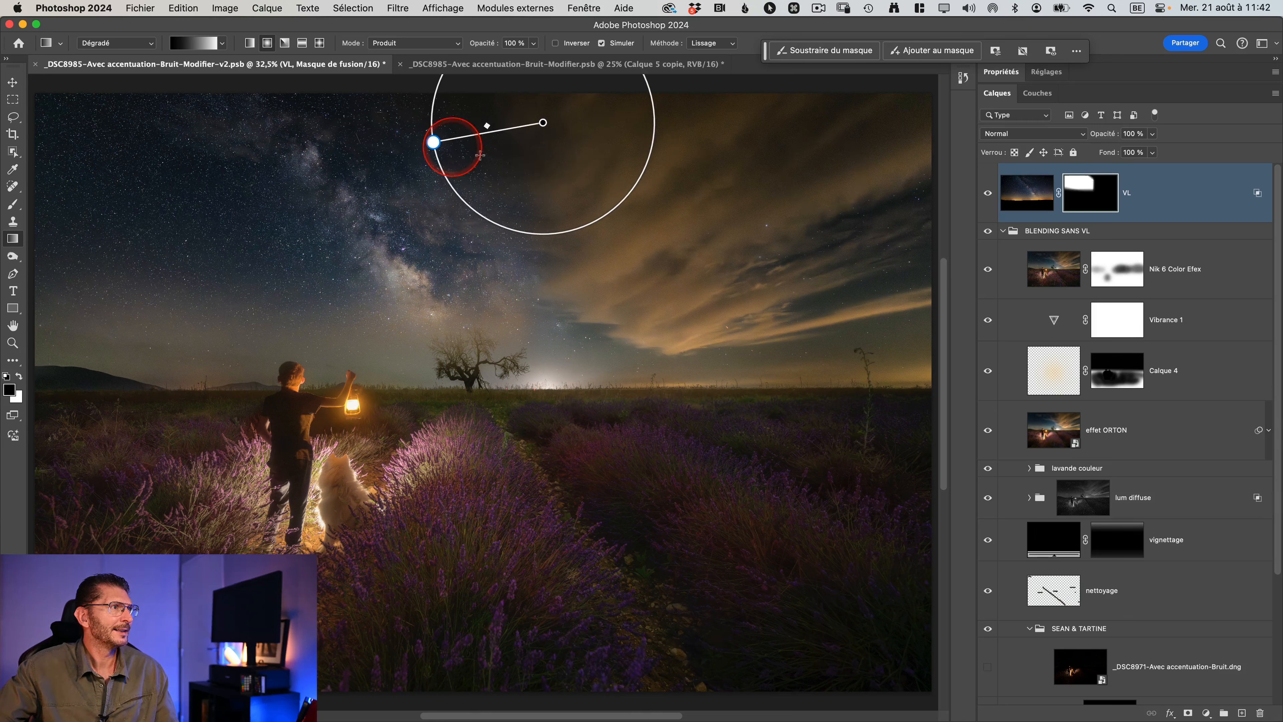
drag(532, 189, 481, 203)
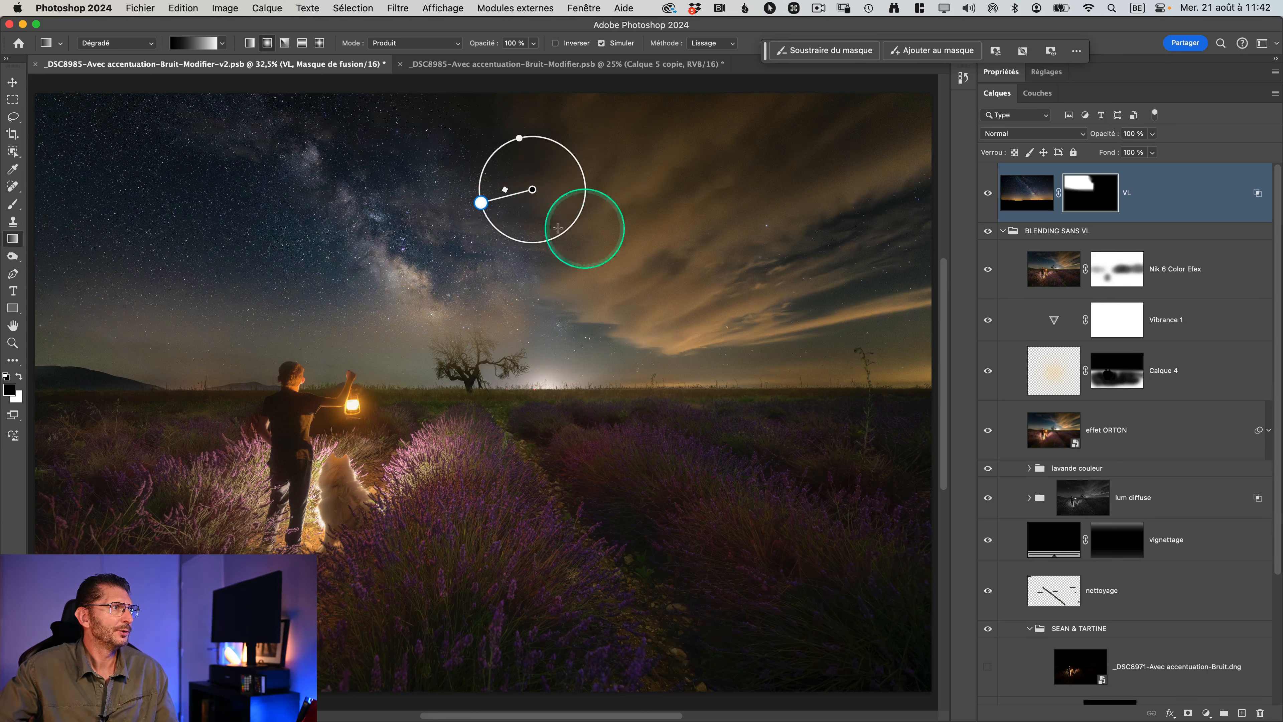
drag(493, 119, 395, 124)
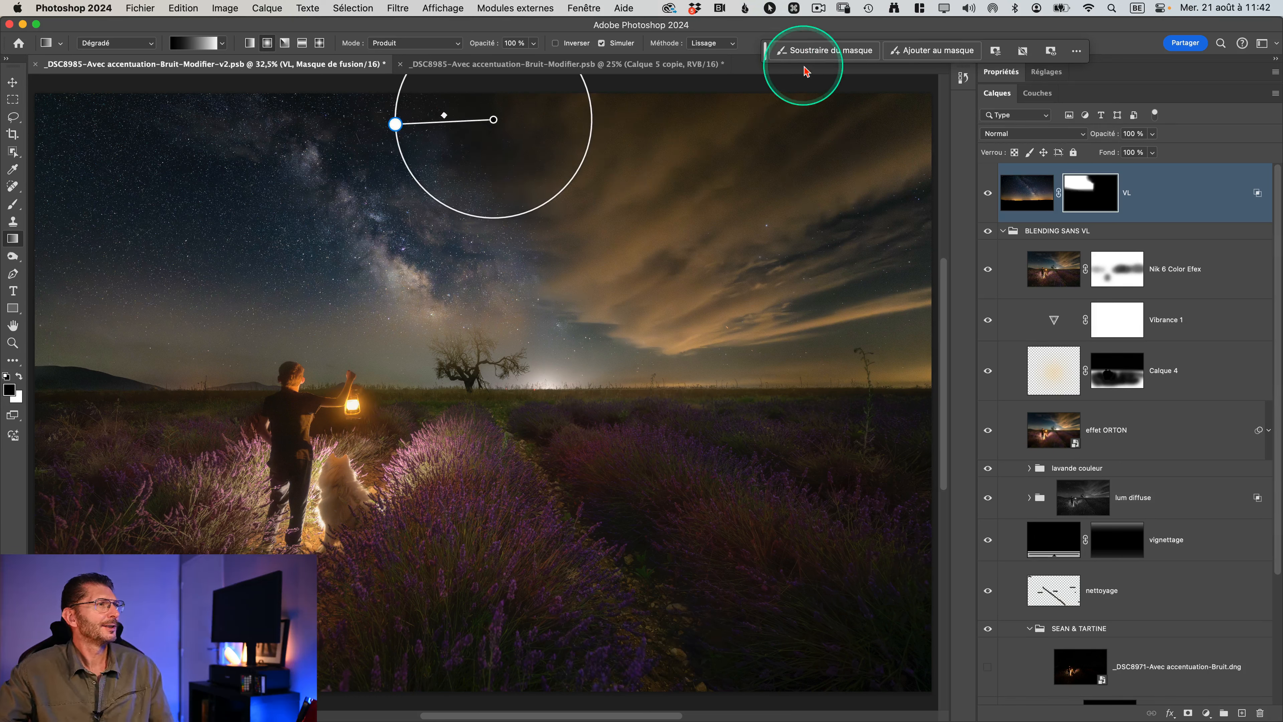
Soften VL's mask near the sky's upper edge with a radial gradient at 53% opacity, and compare the scene with and without VL
drag(486, 44, 455, 45)
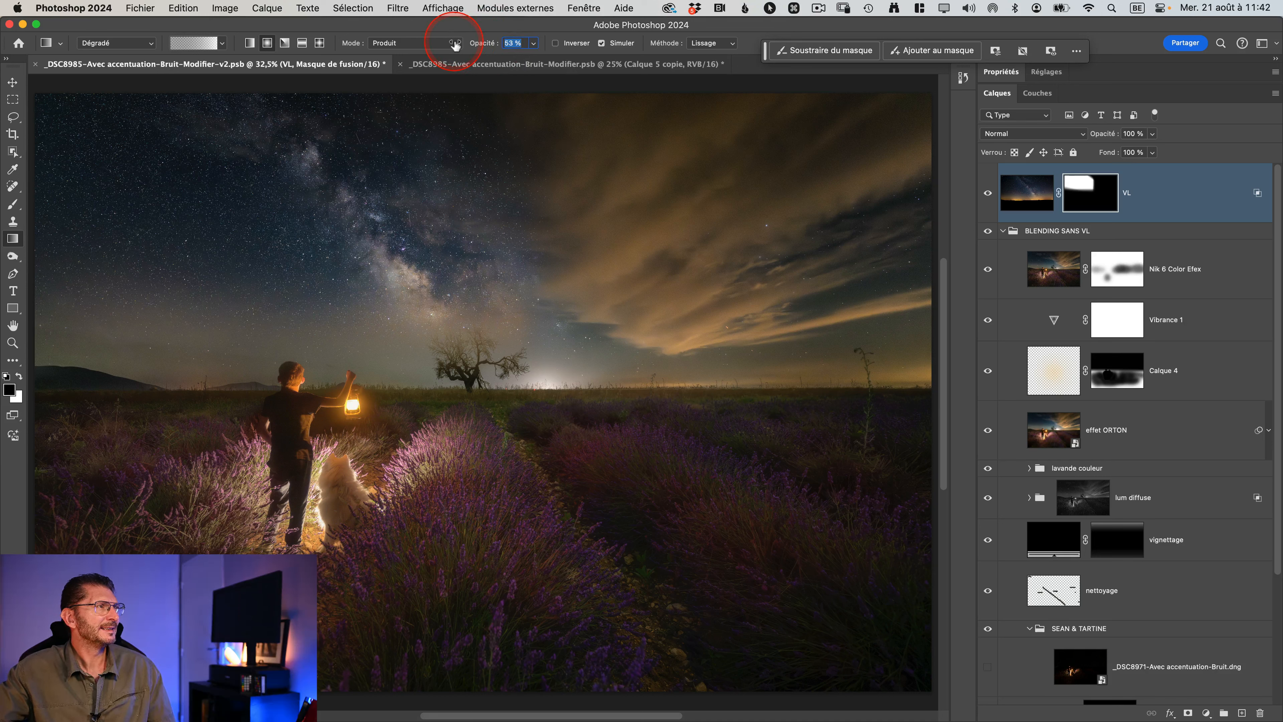
drag(527, 189, 481, 201)
key(cmd+z)
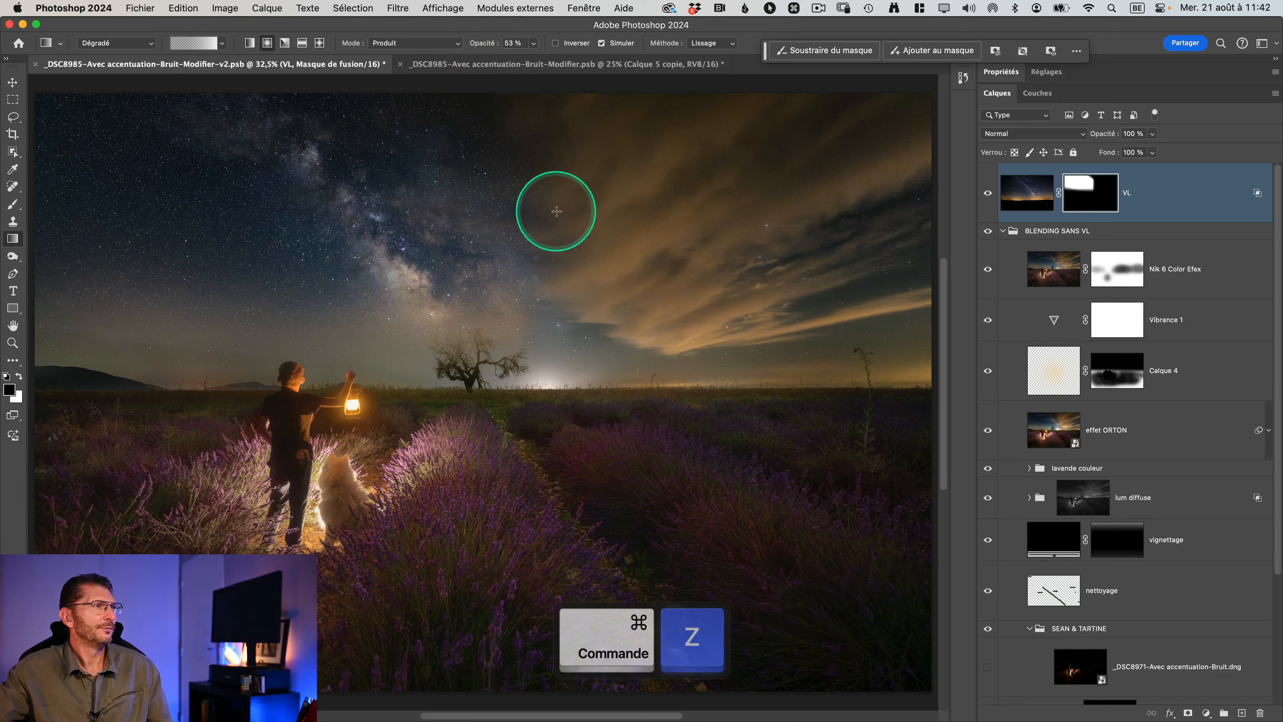
drag(557, 211, 495, 230)
key(cmd+z)
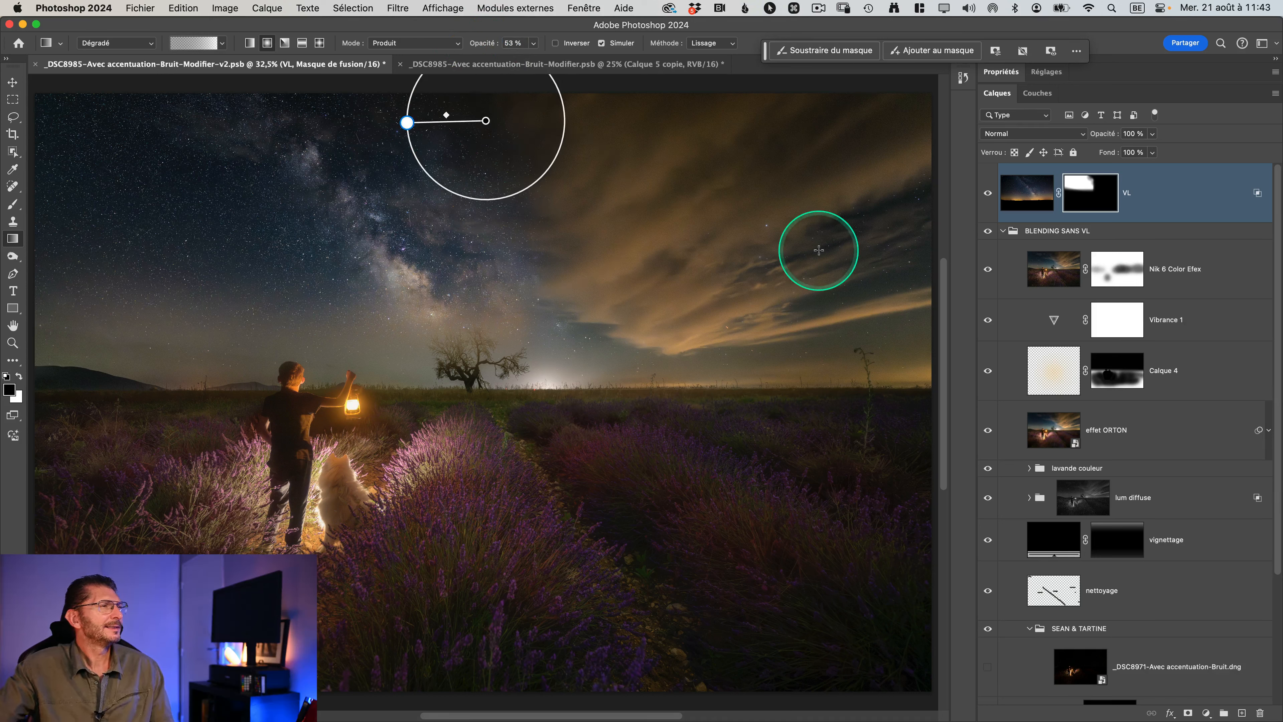
click(987, 192)
click(988, 193)
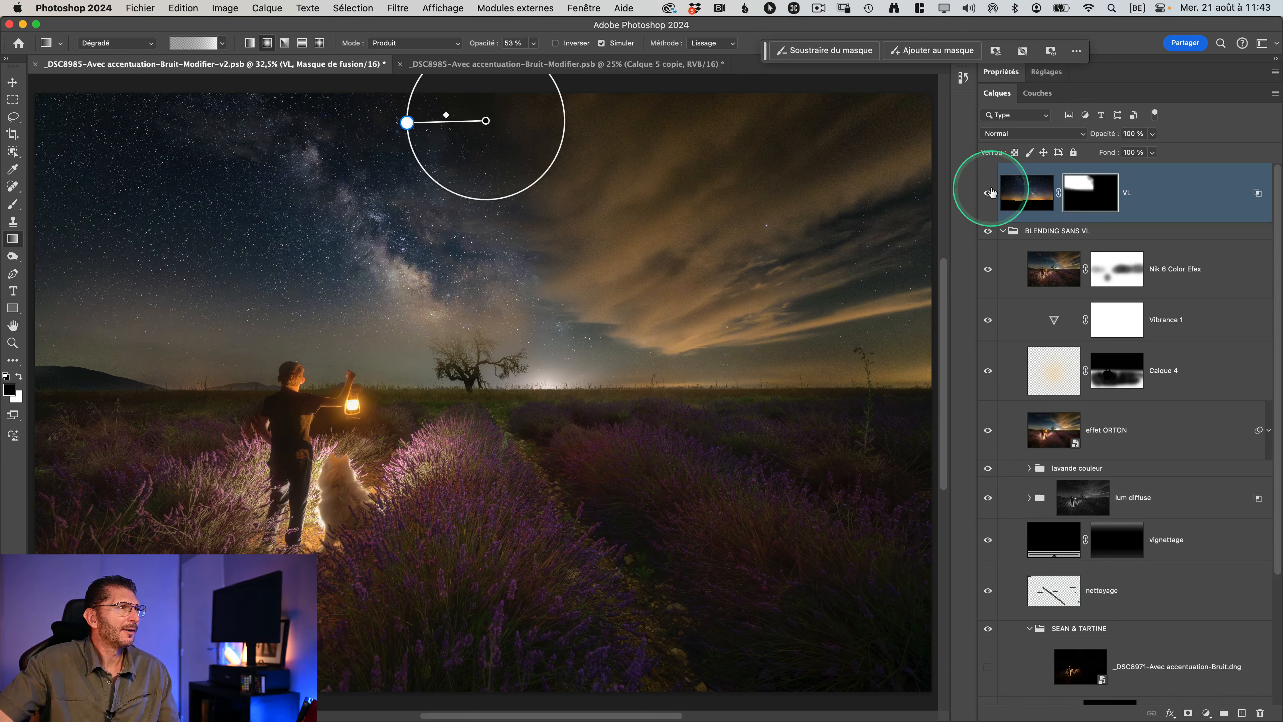
Refine VL's mask with more 53% radial gradients from the Milky Way's edge down toward the tree, and compare with and without VL
drag(498, 213, 429, 219)
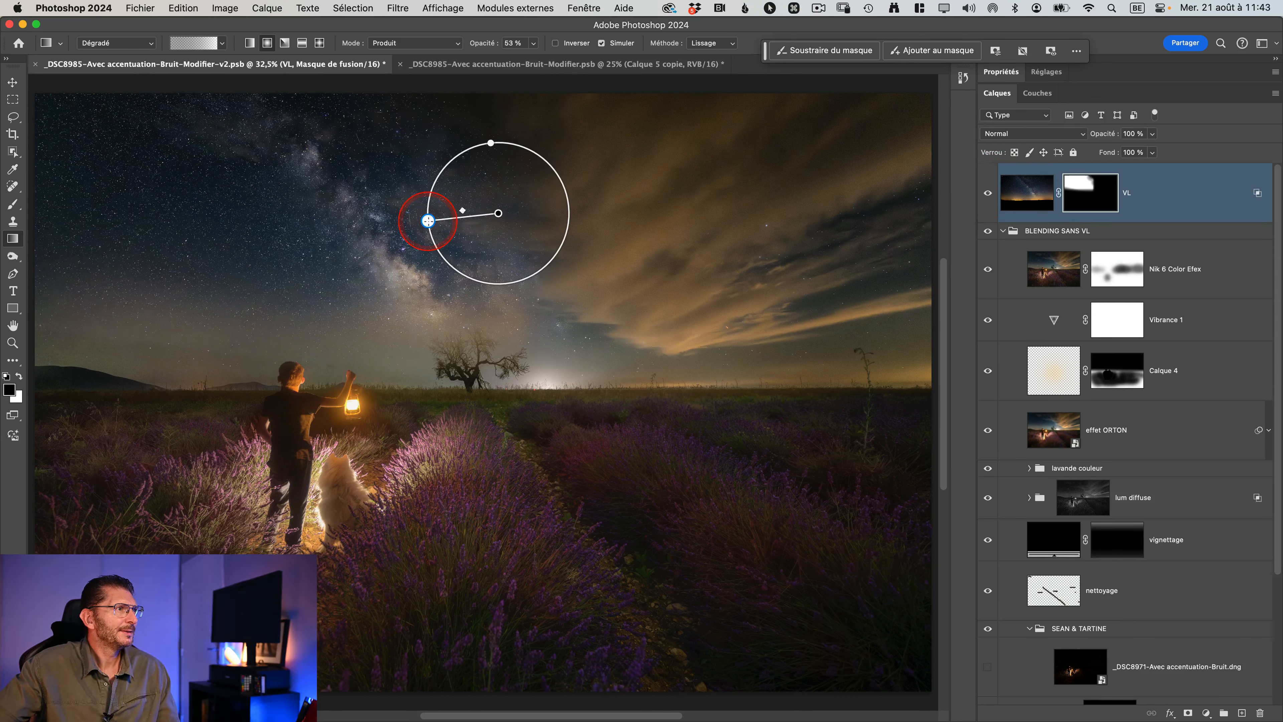
drag(428, 147, 424, 195)
drag(538, 238, 494, 250)
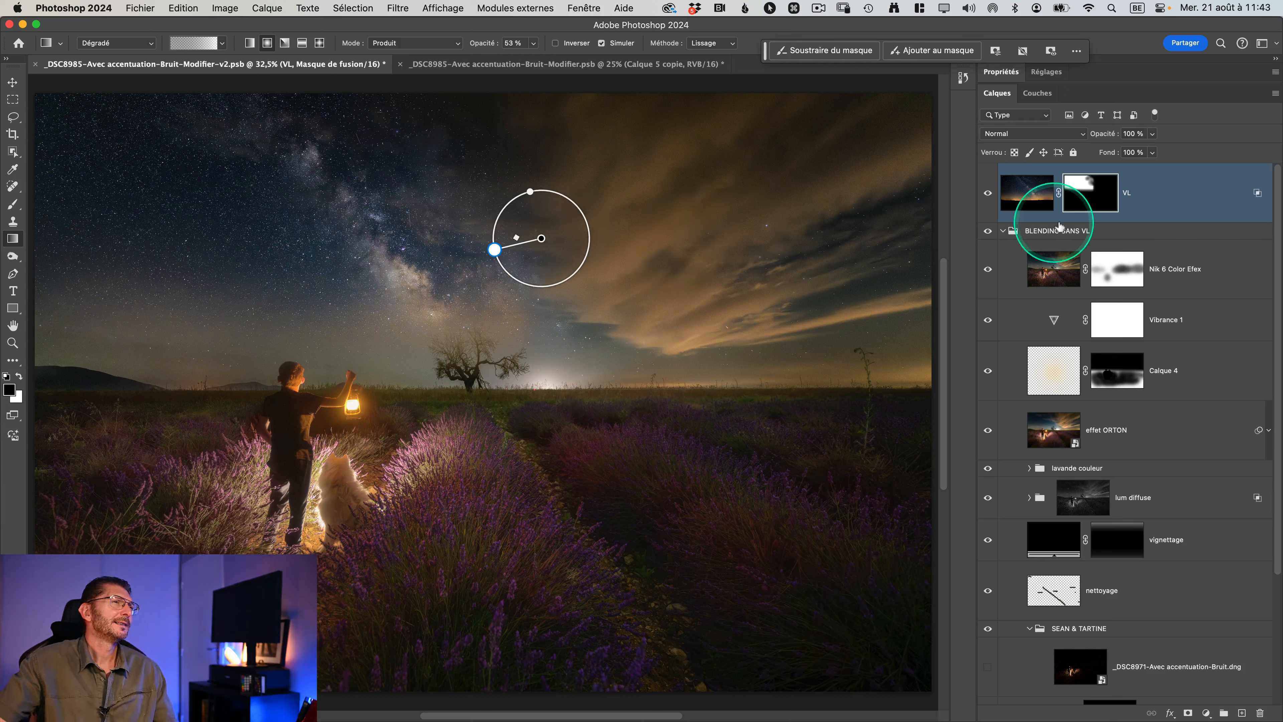
click(988, 192)
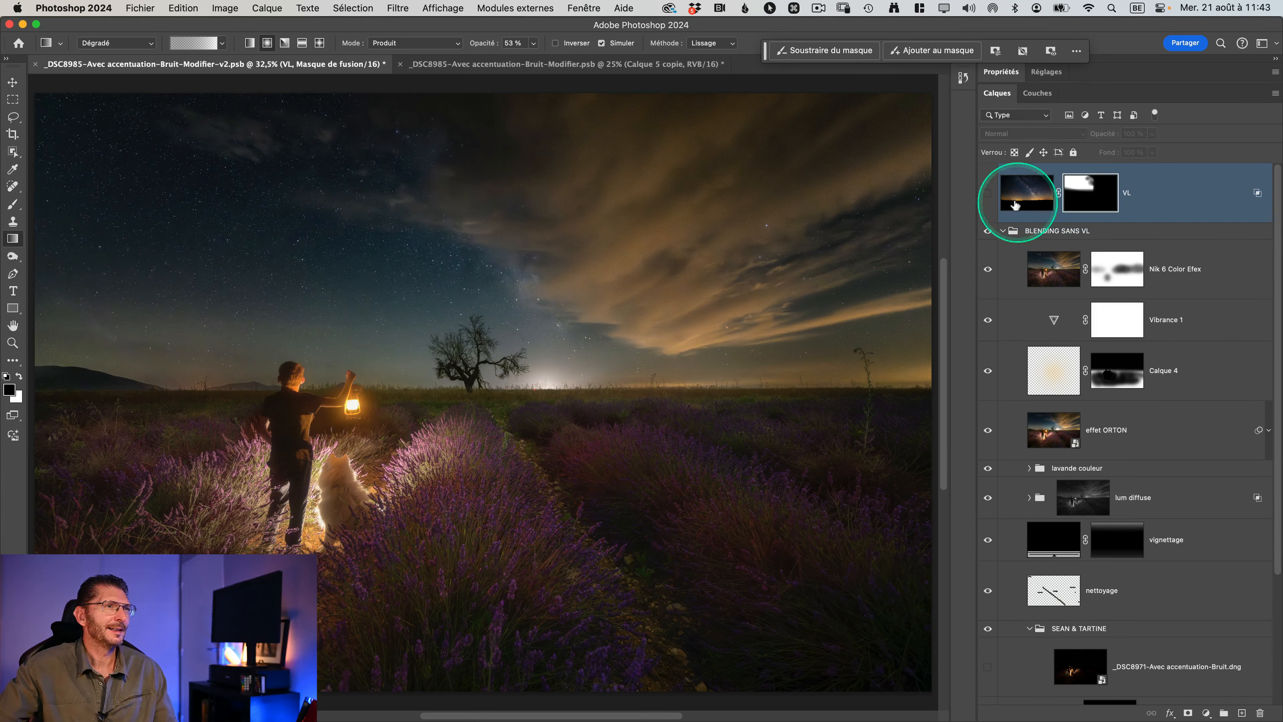
click(988, 193)
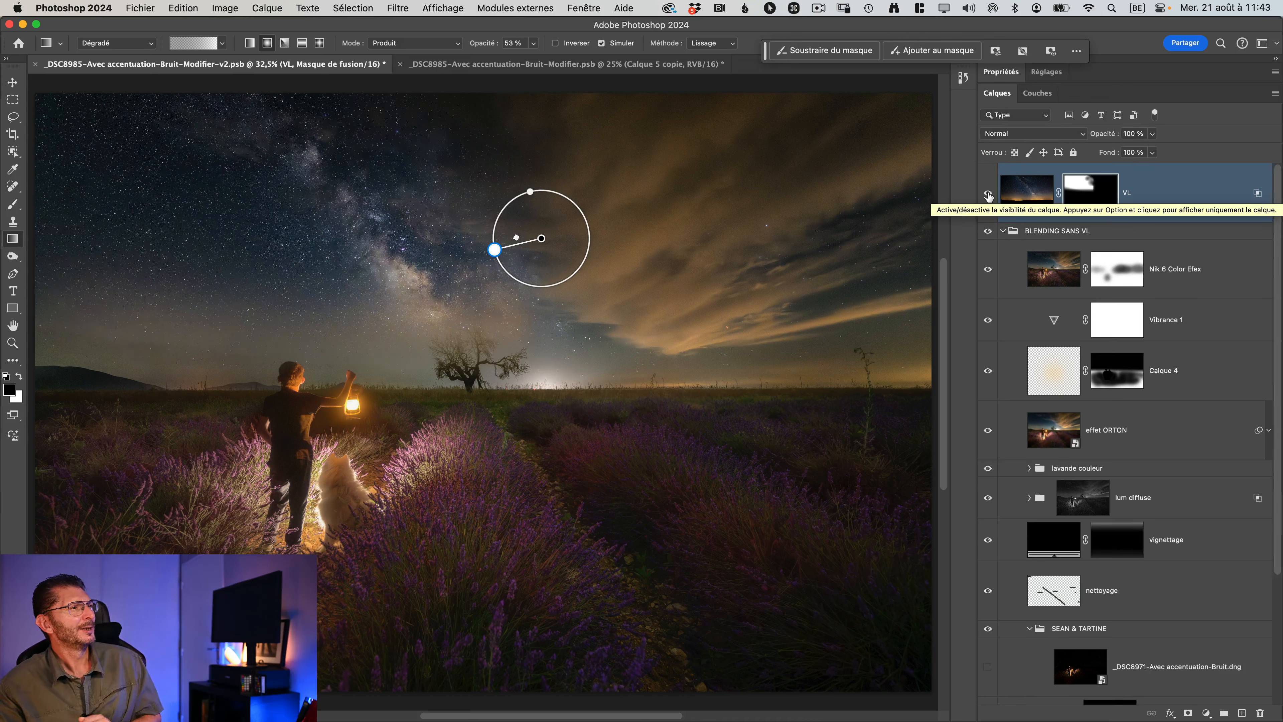
click(987, 194)
click(985, 197)
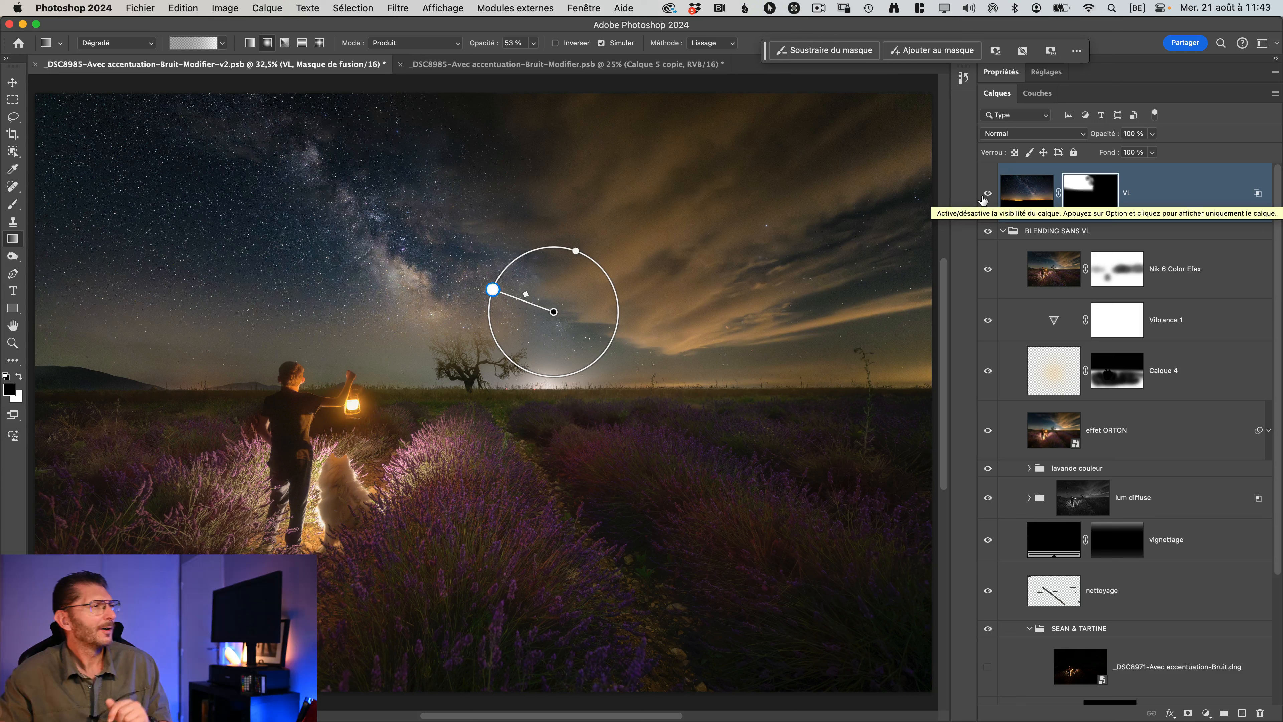
Make the VL layer active instead of its mask, compare the scene with and without it, and hide VL
click(1183, 202)
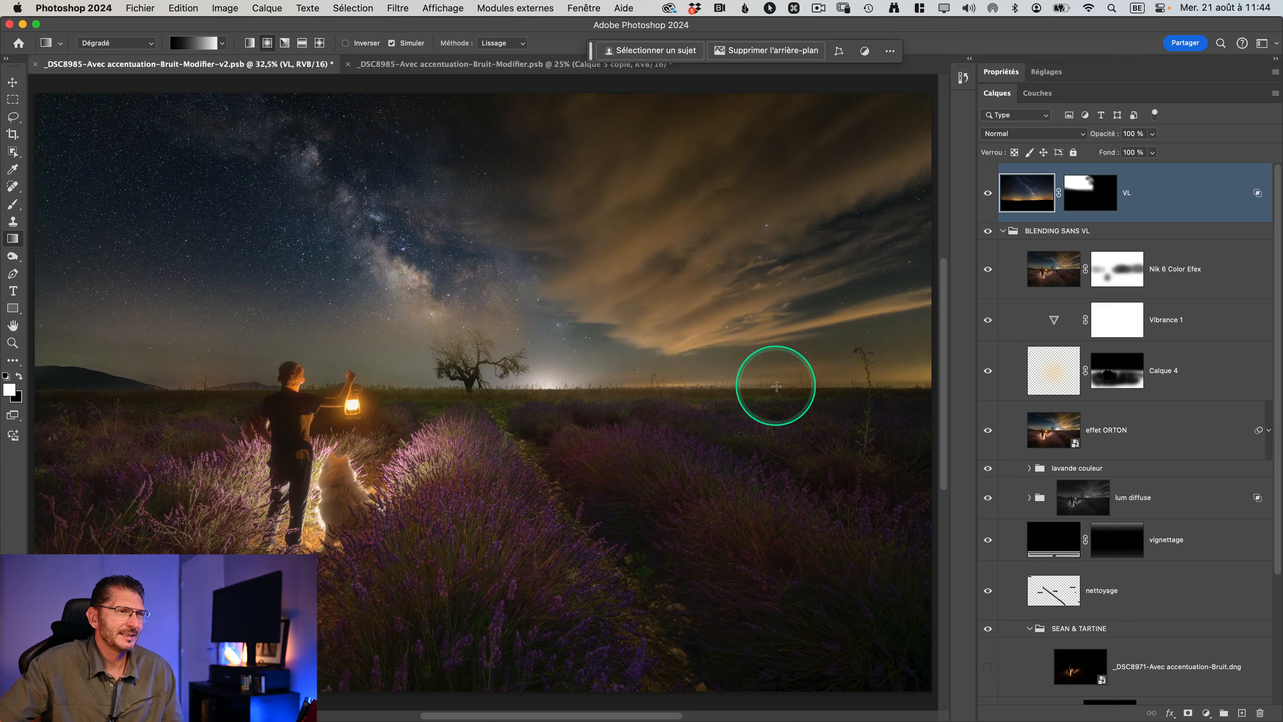
click(987, 193)
click(987, 194)
click(988, 193)
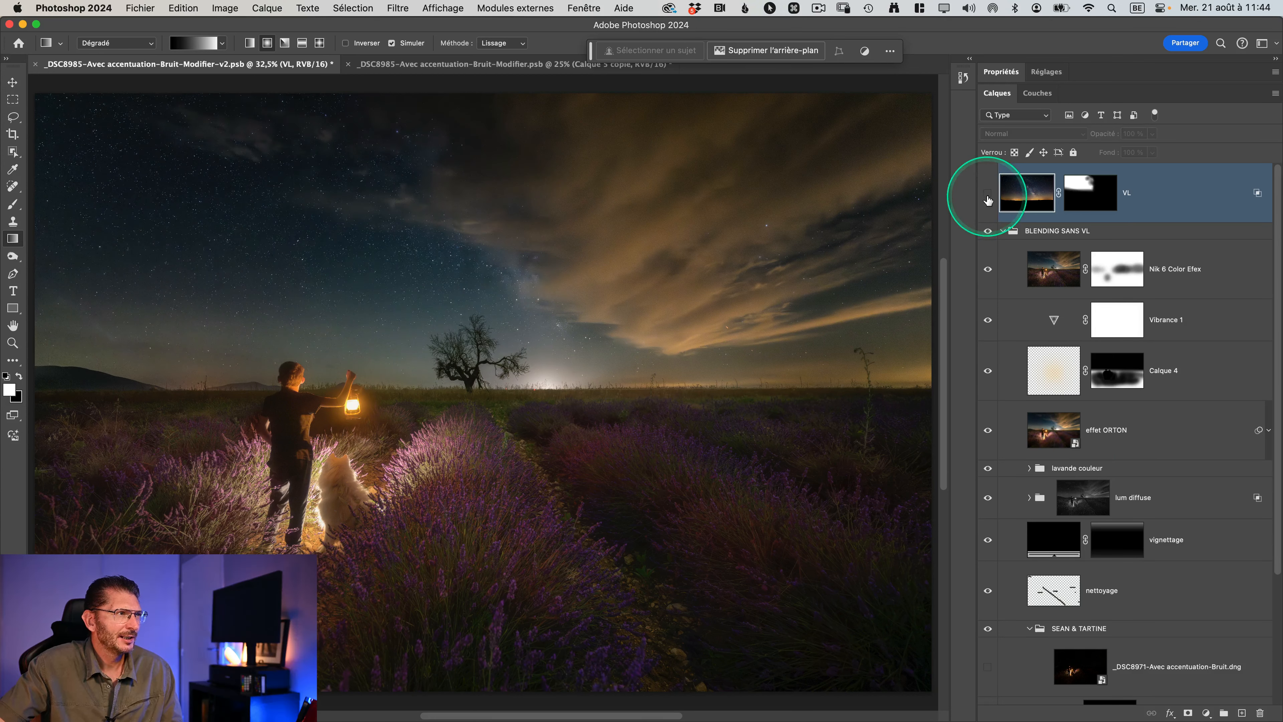
Draw a loose Lasso selection around the lone tree on the horizon, including a little sky around its branches
key(l)
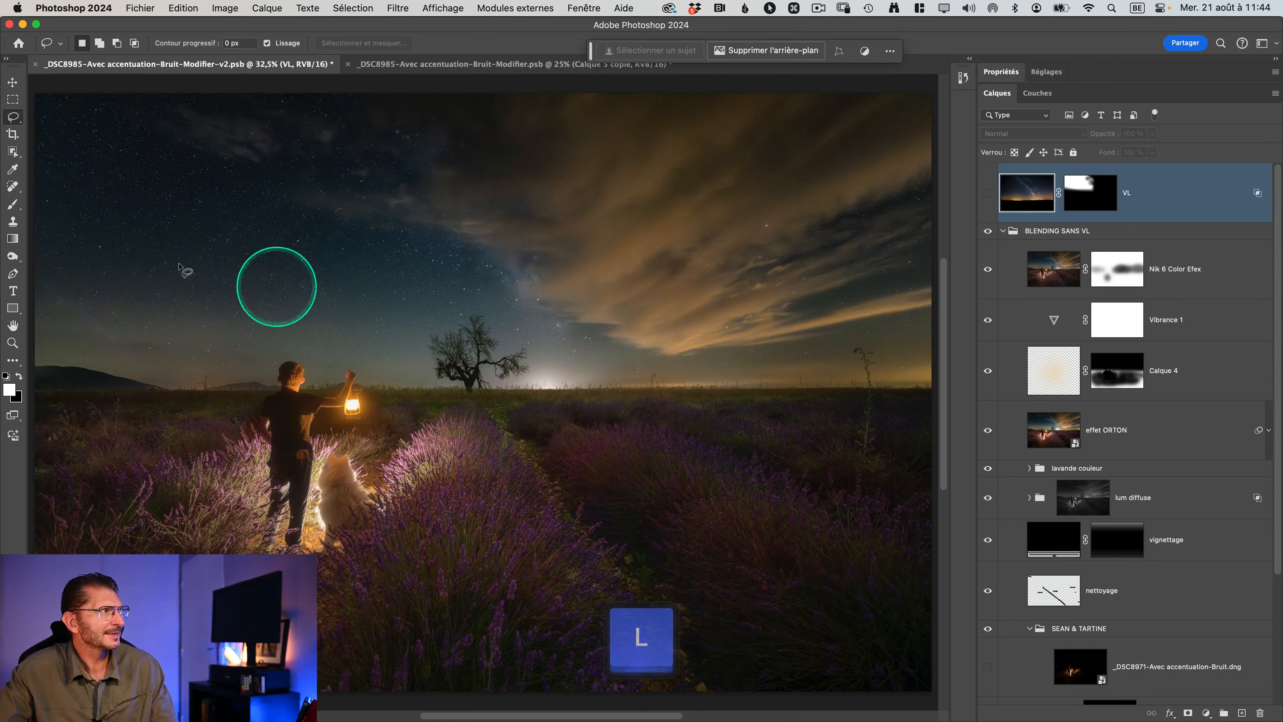
drag(436, 391, 411, 377)
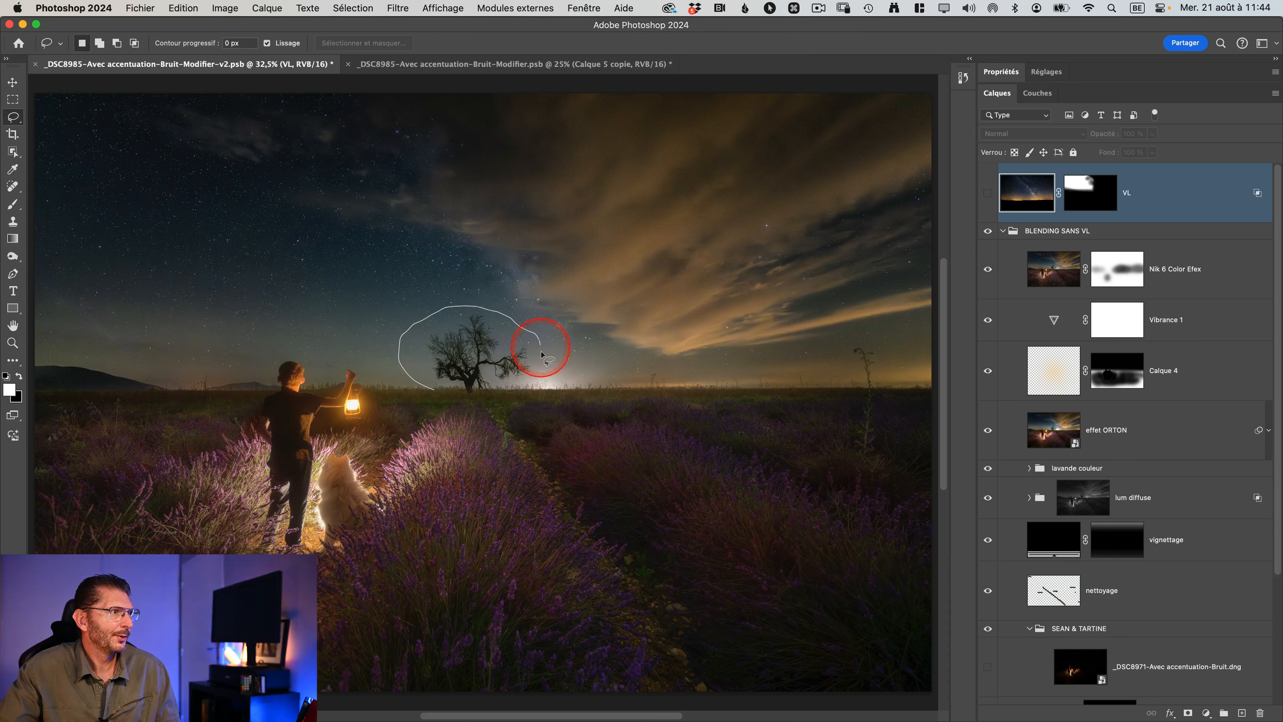
drag(440, 393, 437, 392)
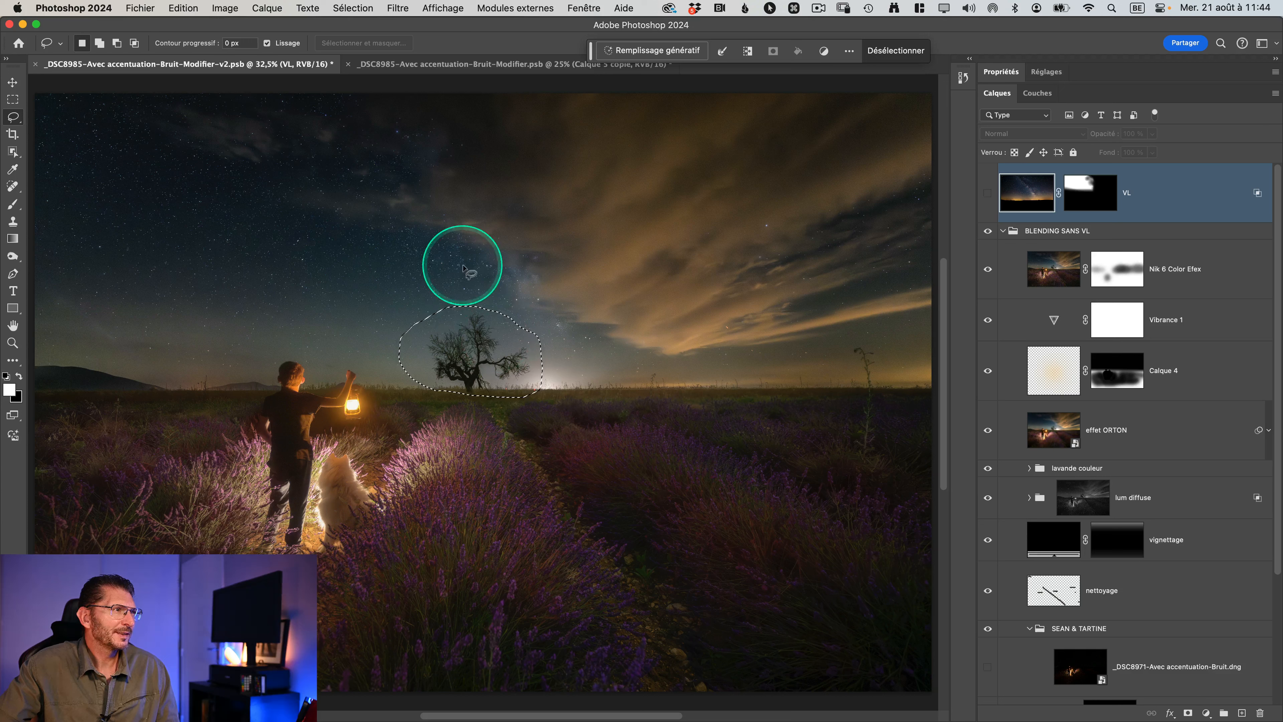
Feather the tree selection by 50 pixels and check its soft edge with the Quick Mask overlay
click(353, 8)
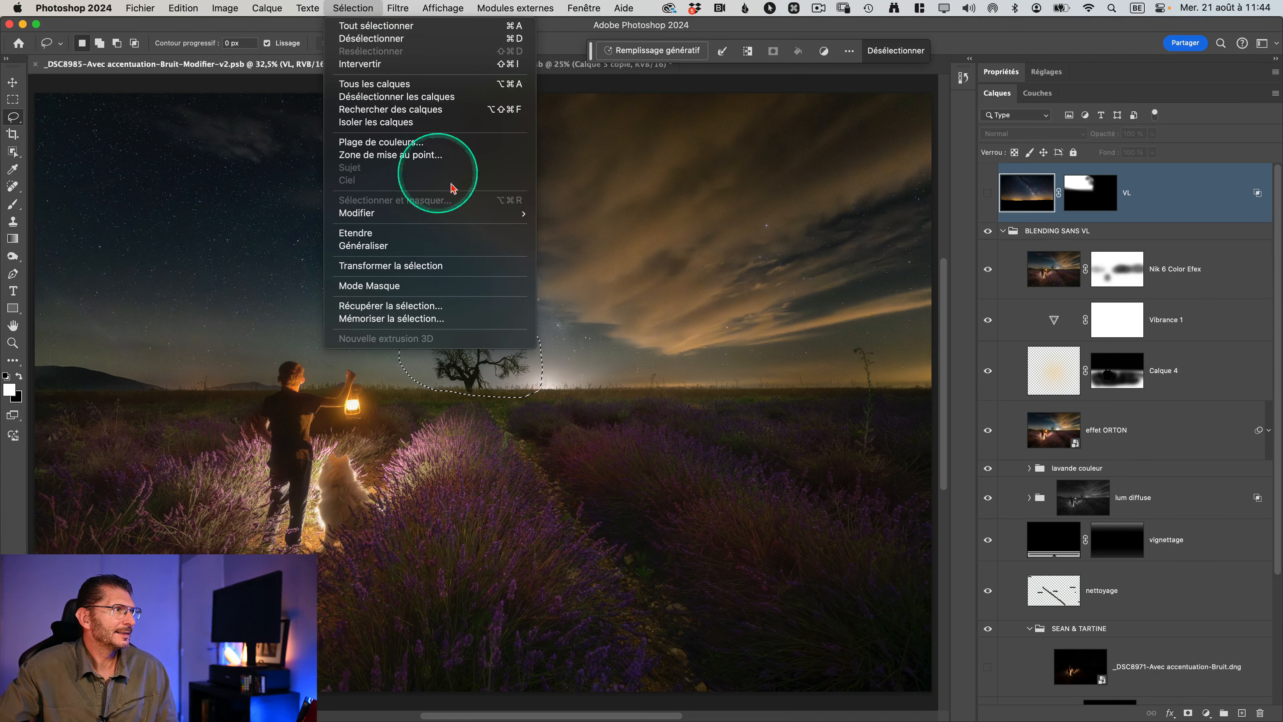
mouse_move(467, 215)
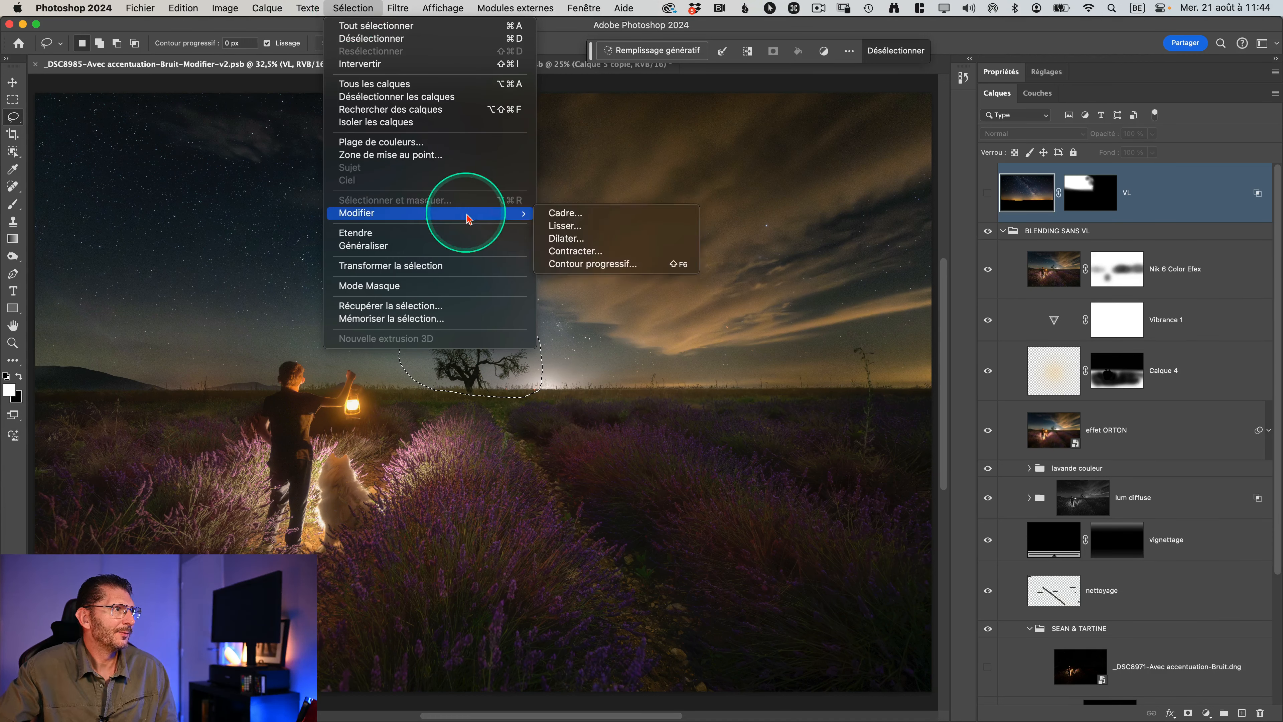
click(587, 264)
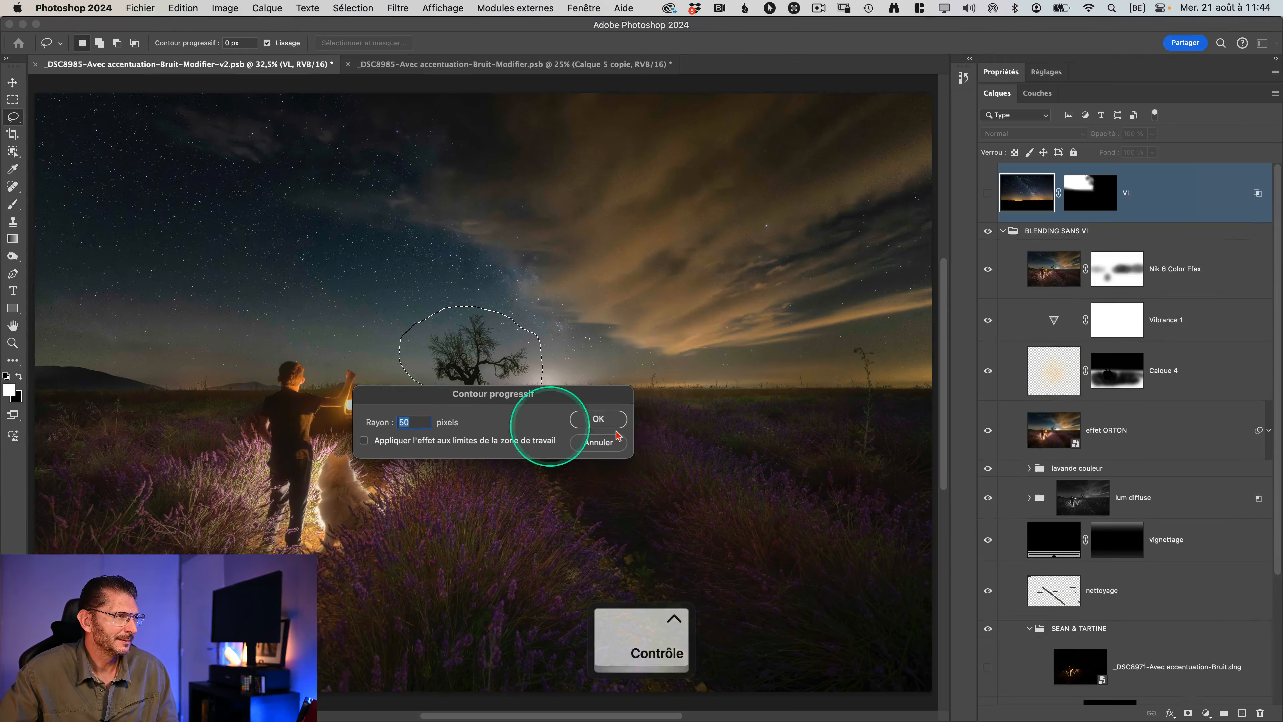
click(600, 425)
key(q)
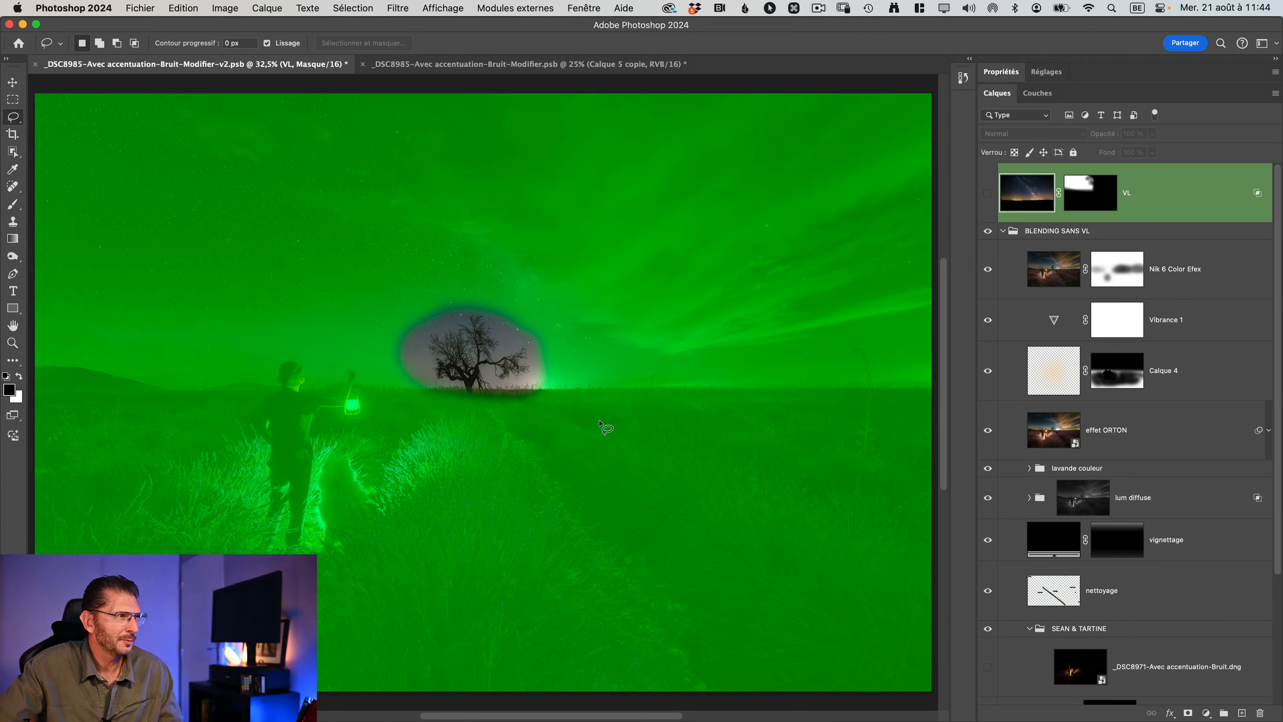
key(q)
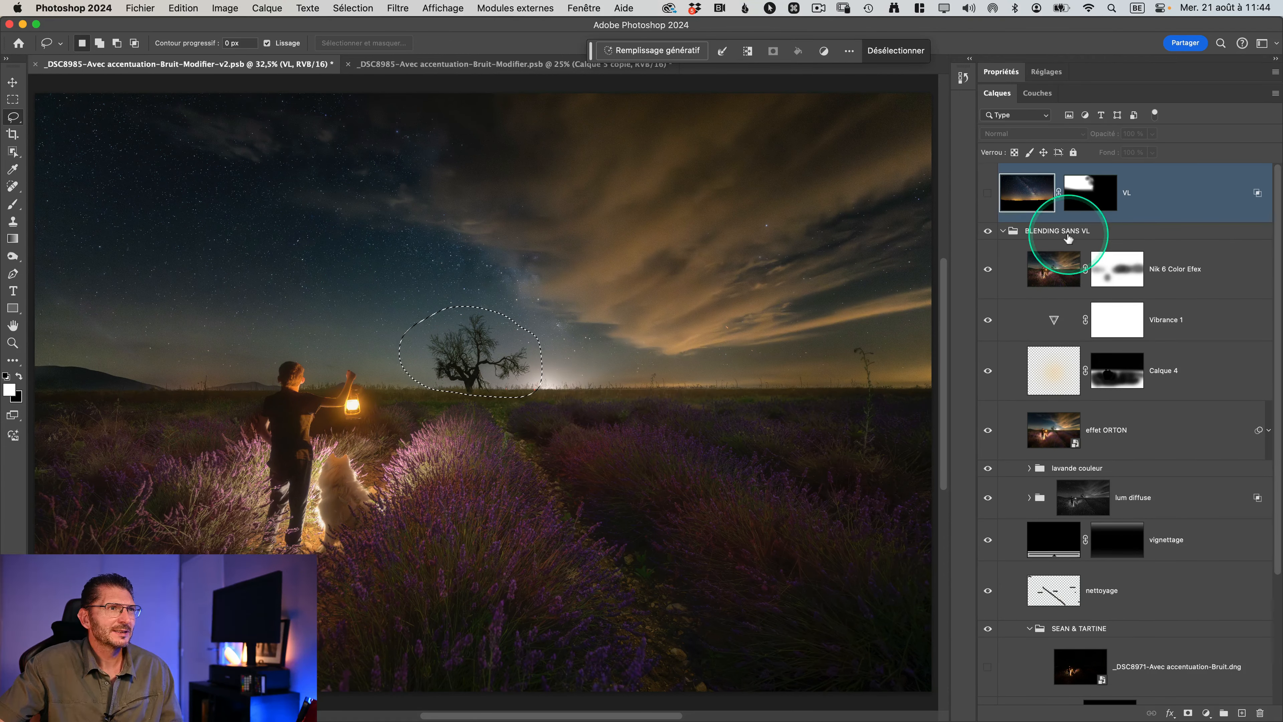
Stamp the visible scene above the collapsed BLENDING SANS VL group, copy the selected tree from it onto its own layer, and delete the stamp
click(1068, 238)
click(1001, 231)
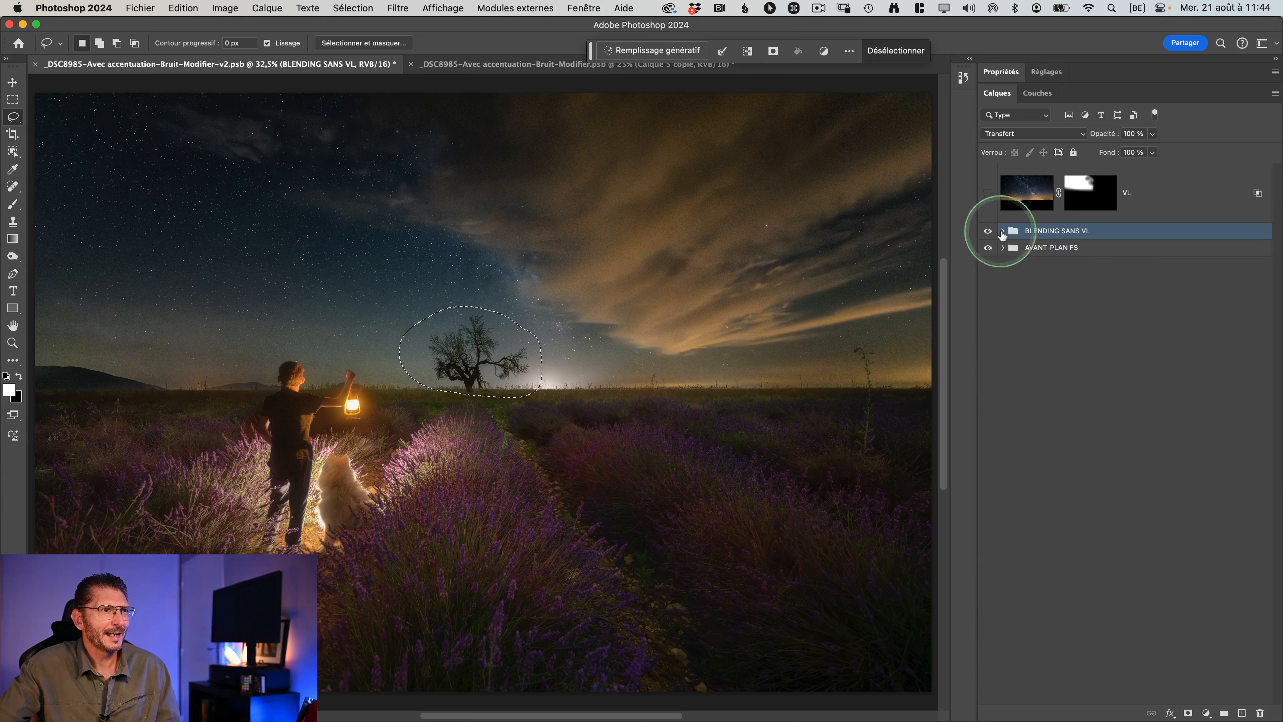
key(shift+alt+super+e)
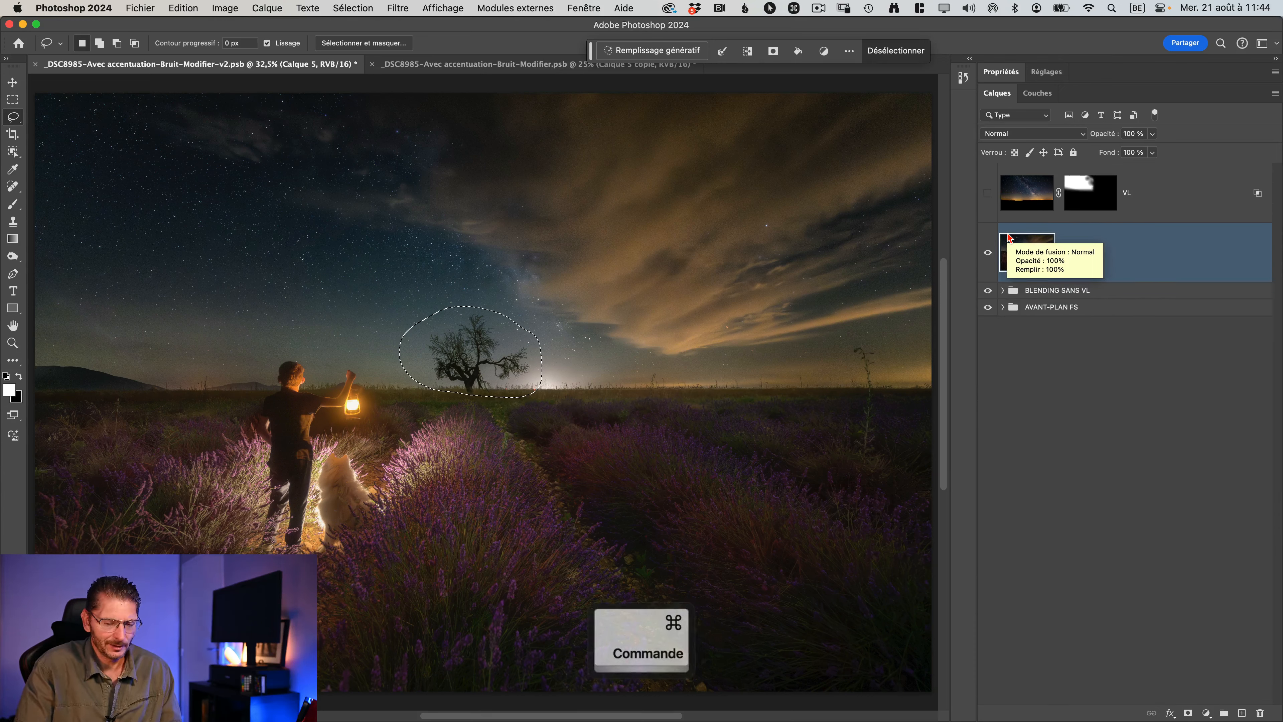
key(super+j)
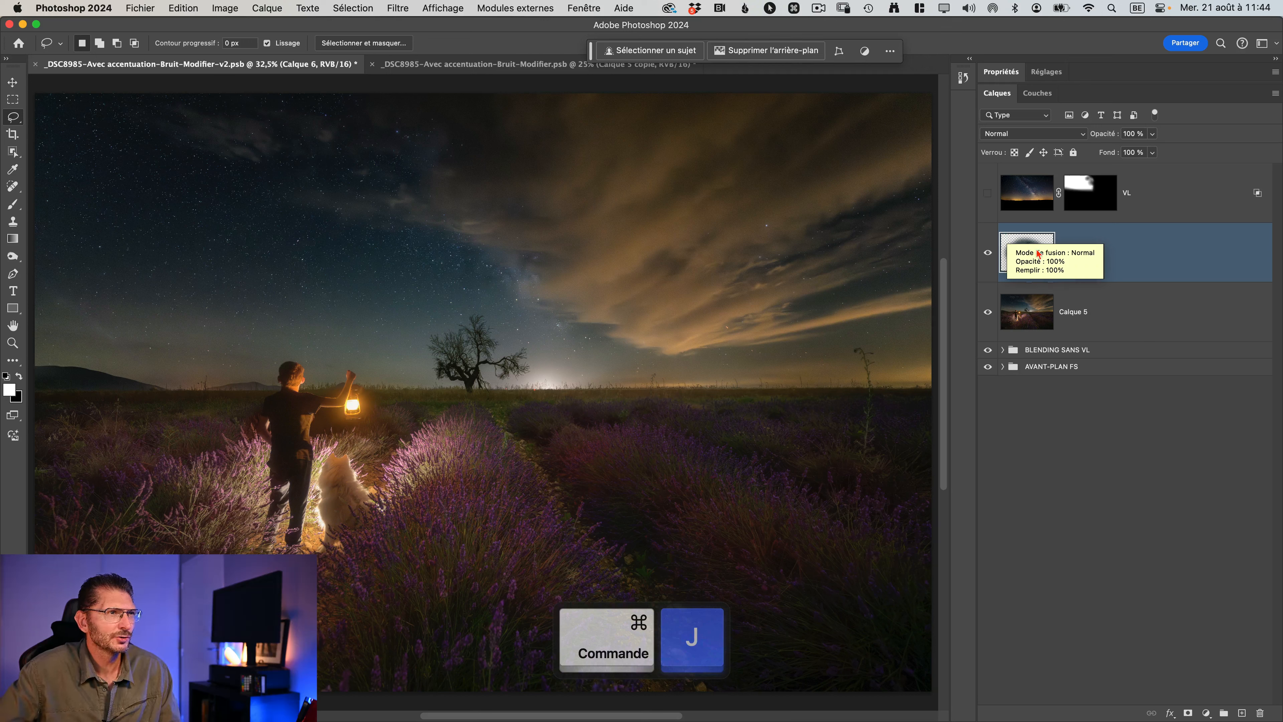
click(1086, 308)
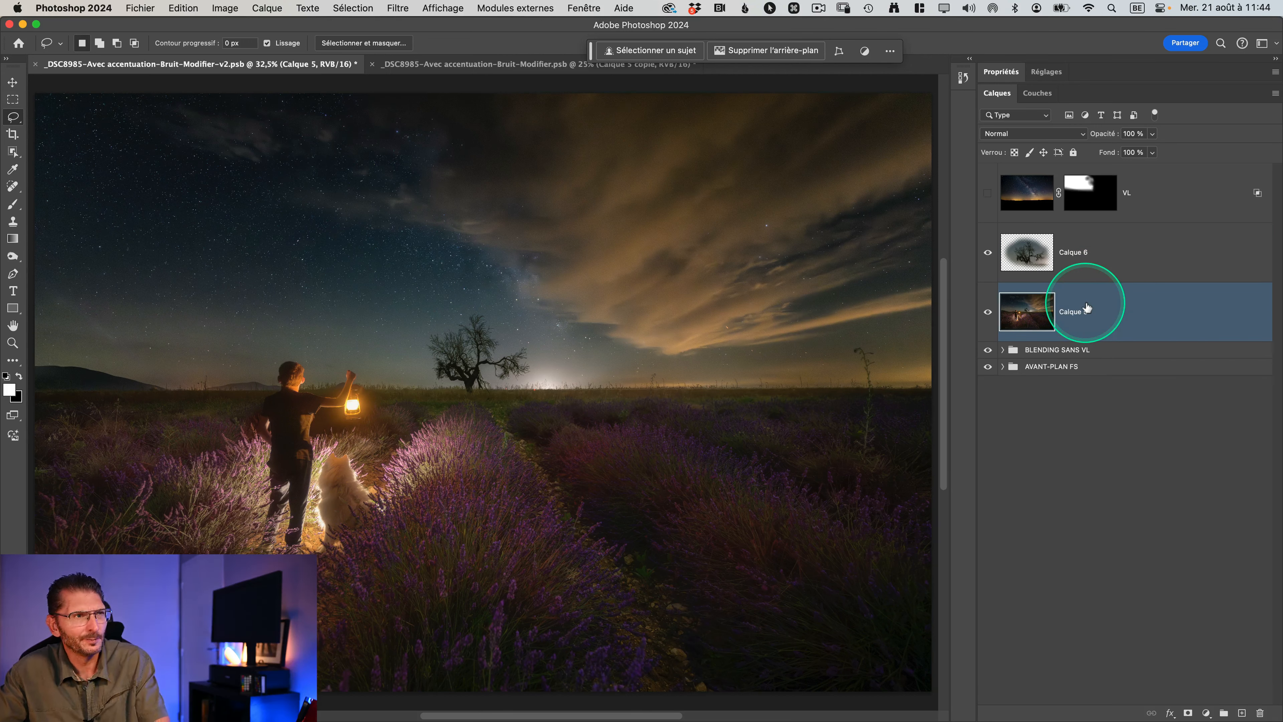
key(BackSpace)
Move the tree layer above VL and make VL visible again
click(1079, 251)
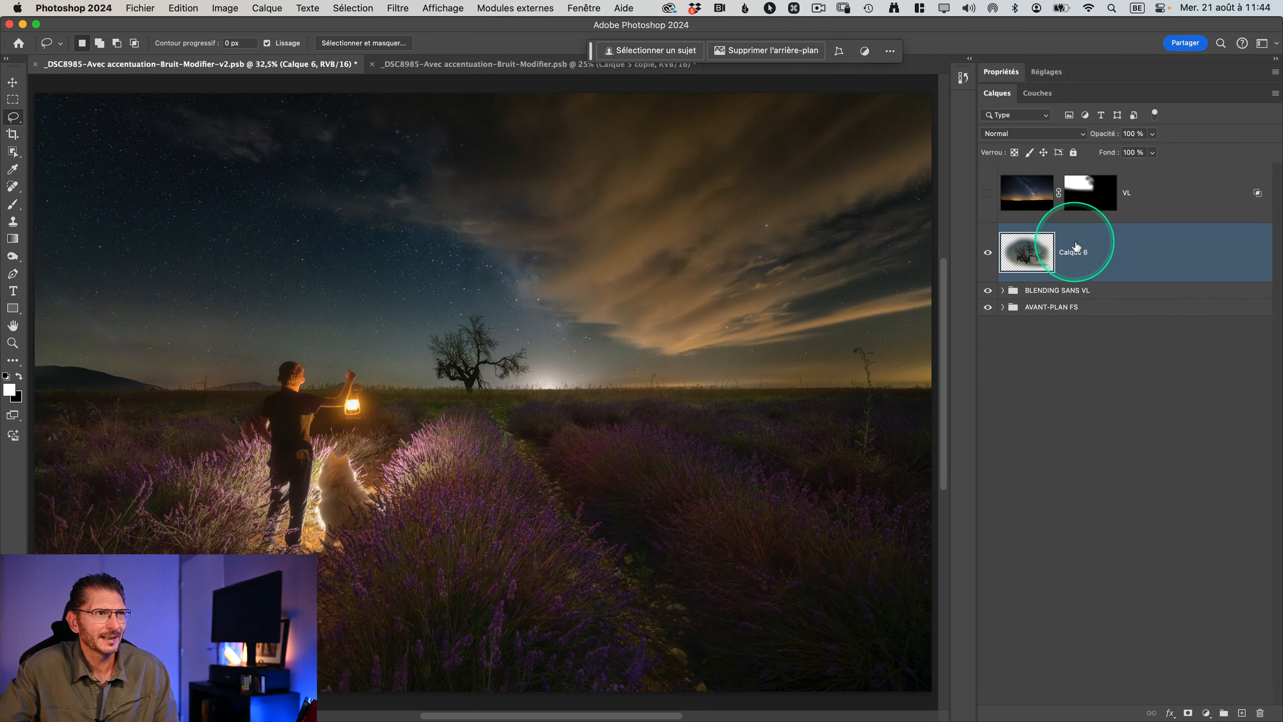
drag(1076, 246, 1085, 170)
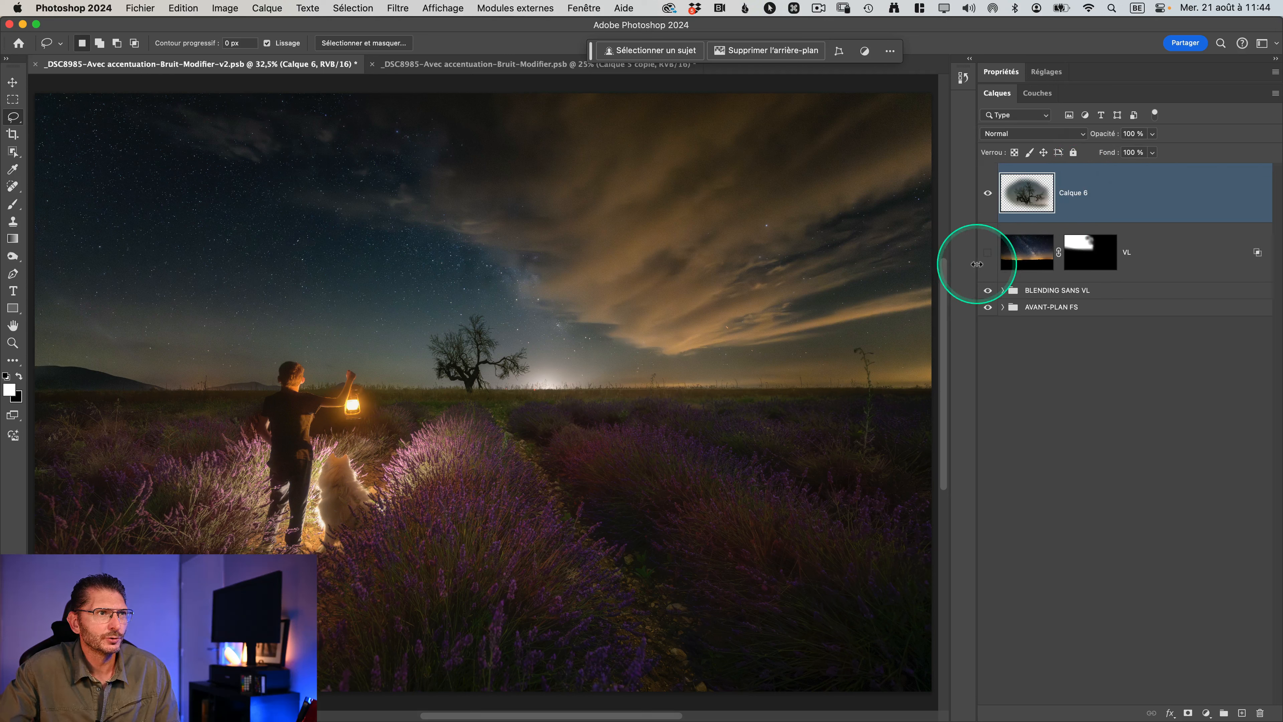
click(988, 252)
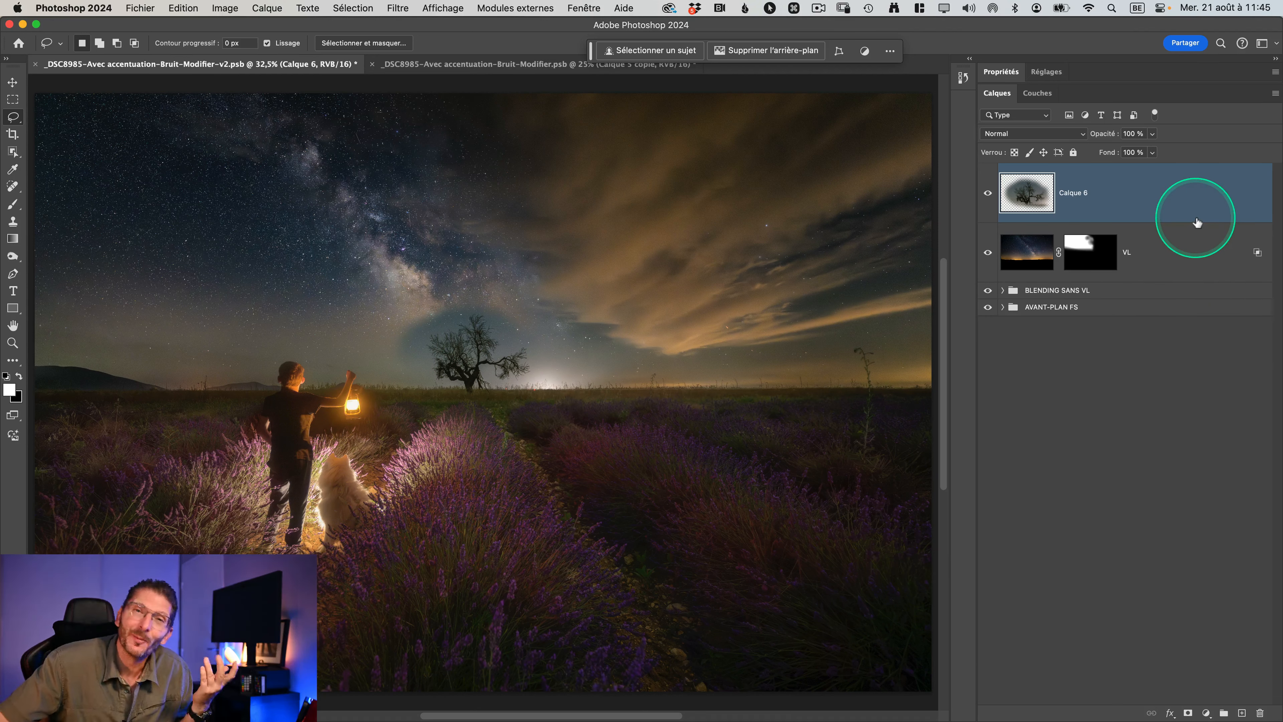
Try removing the tree layer's brighter sky with Blend If on Gris, lowering the active layer's white limit to about 73
double_click(1239, 213)
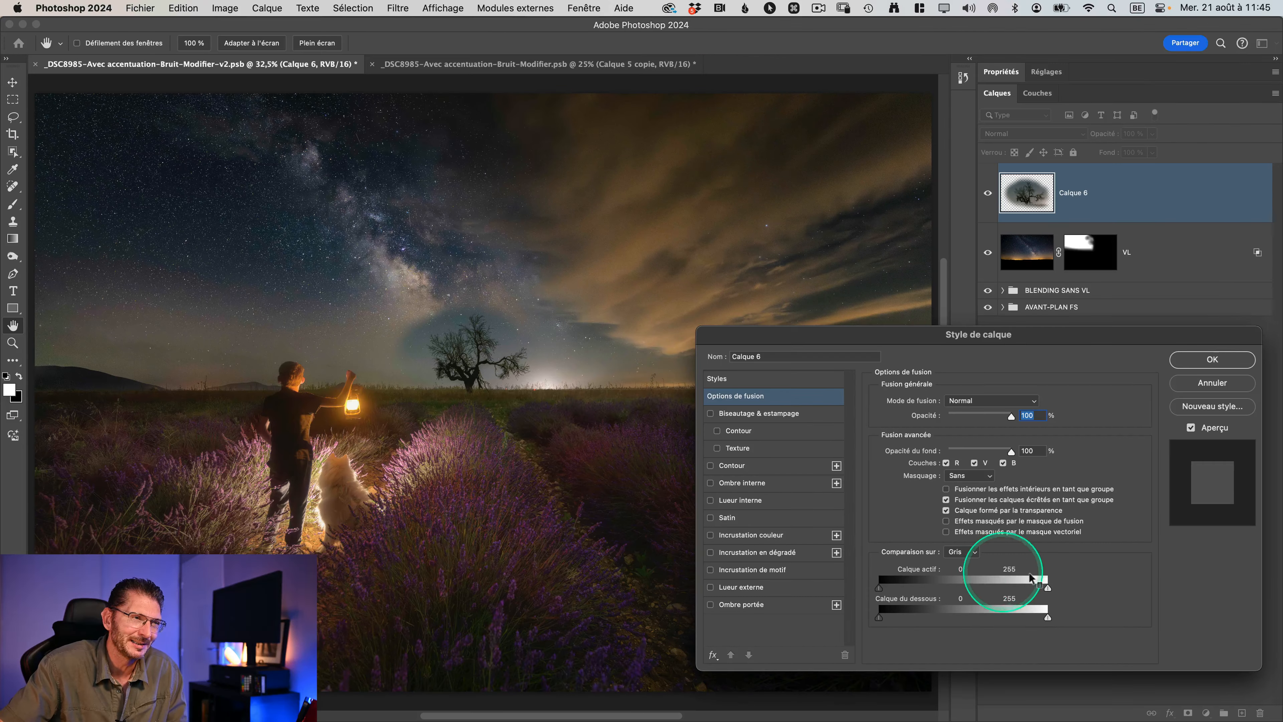
click(1048, 590)
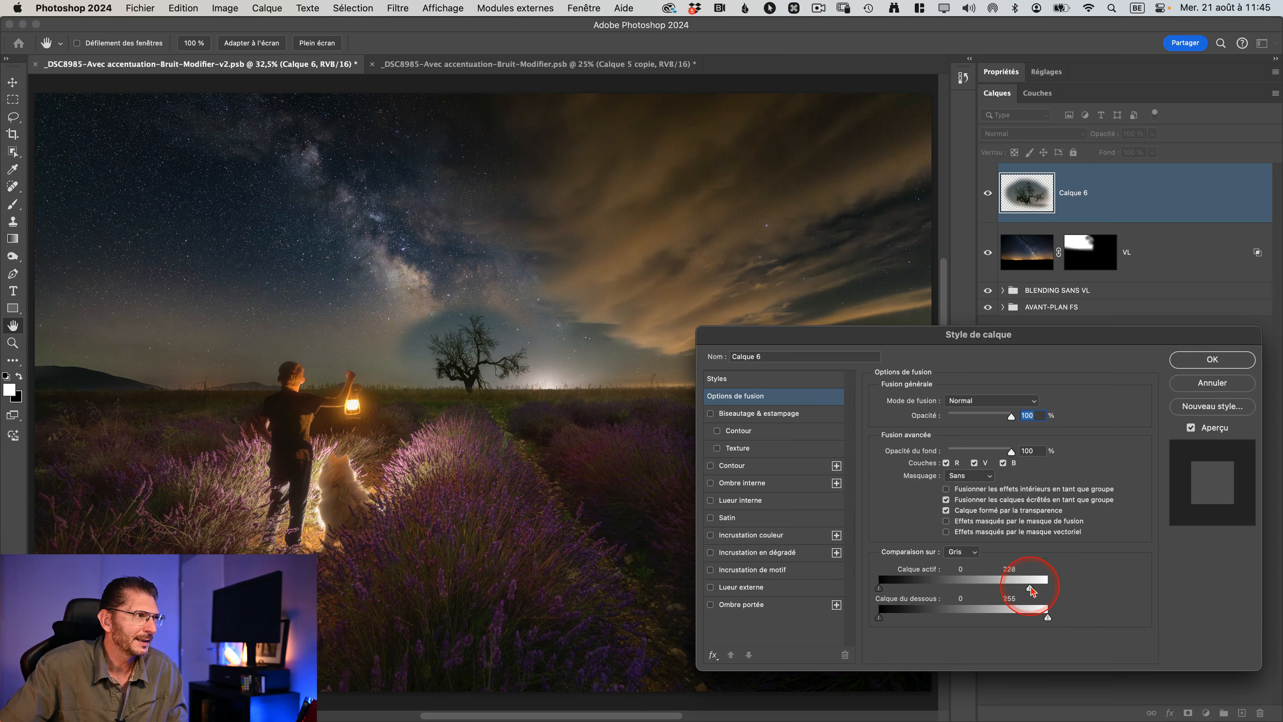
drag(940, 581, 935, 580)
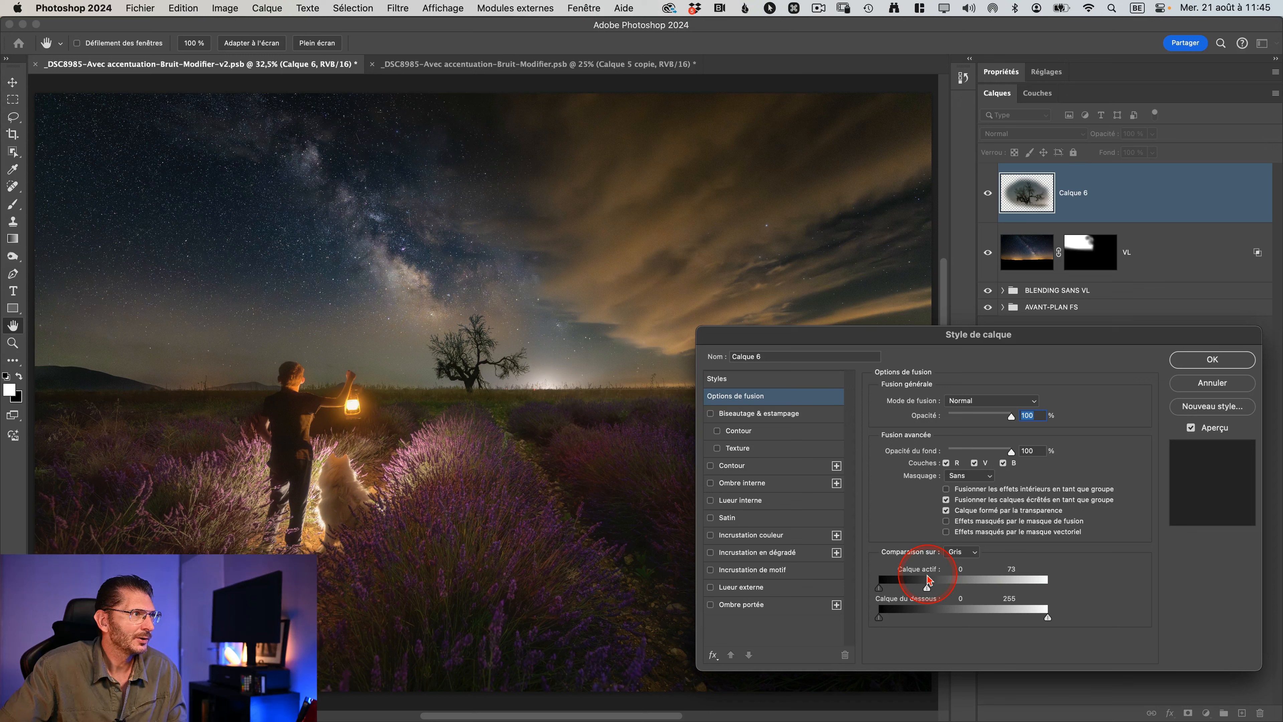
drag(928, 580, 1095, 601)
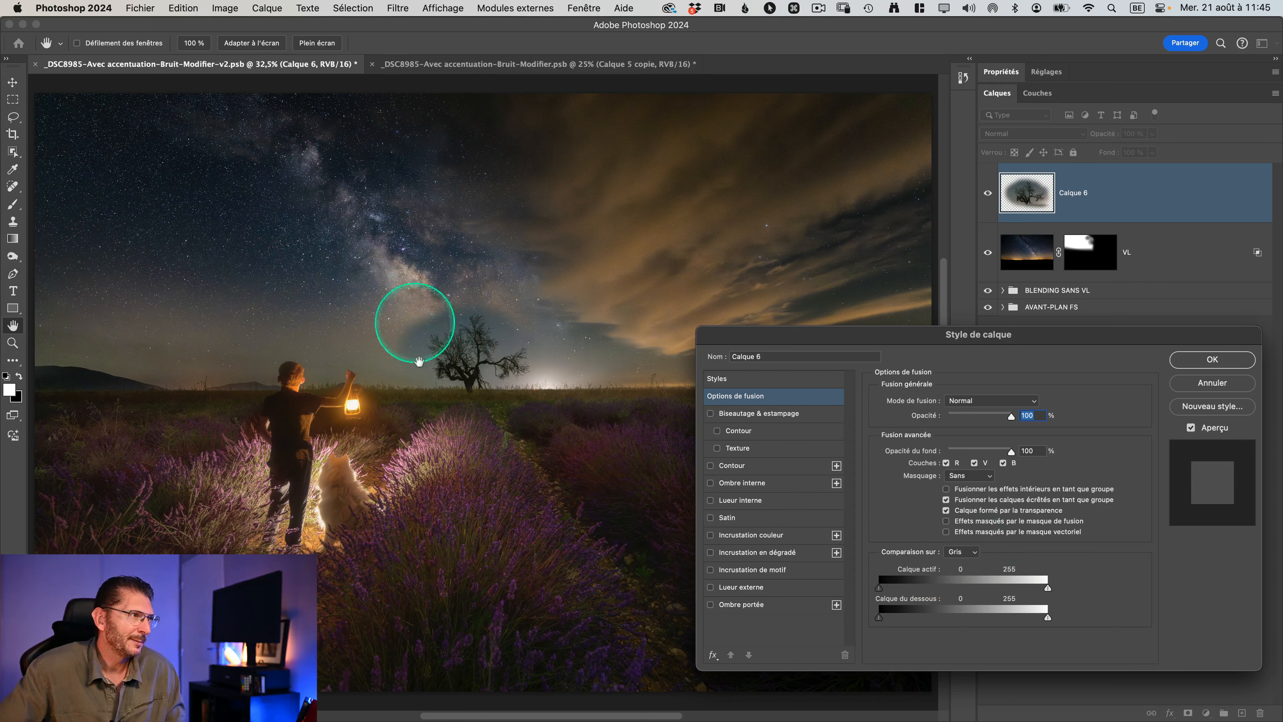
Set the tree layer's Blend If to Bleu with the active layer's white limit split at 62 / 98, and compare with and without the layer
click(975, 555)
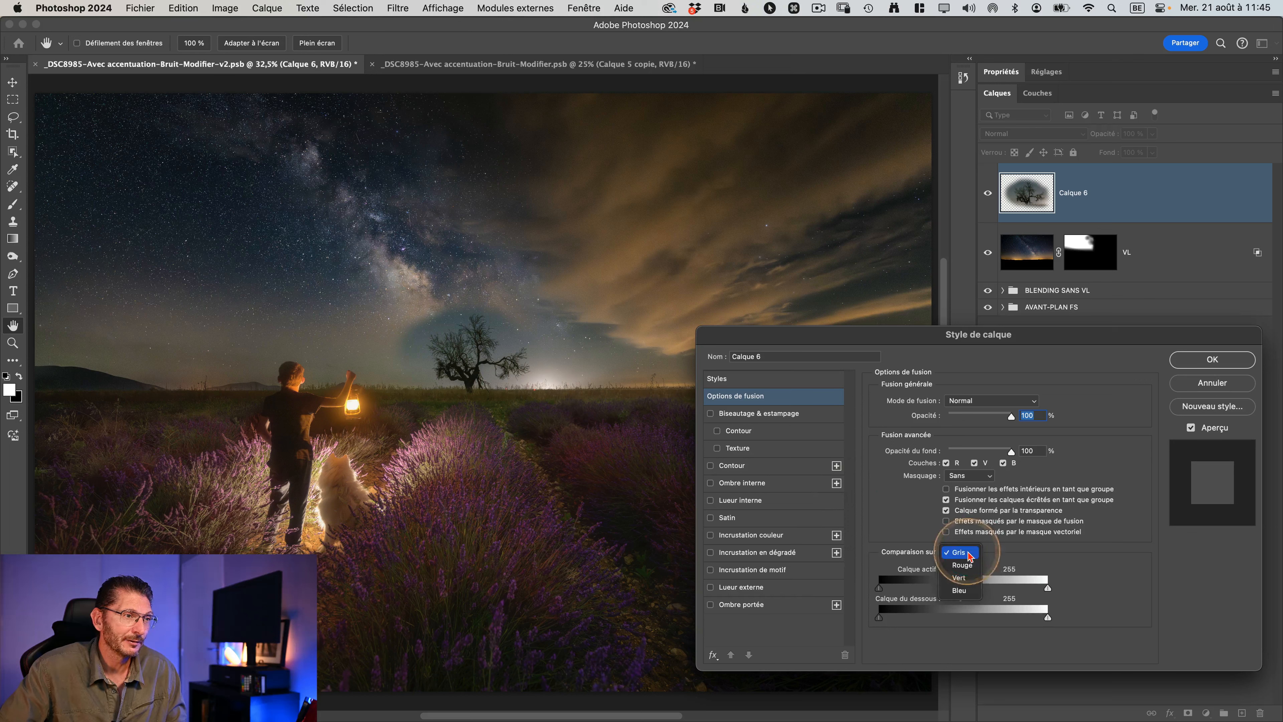
click(962, 591)
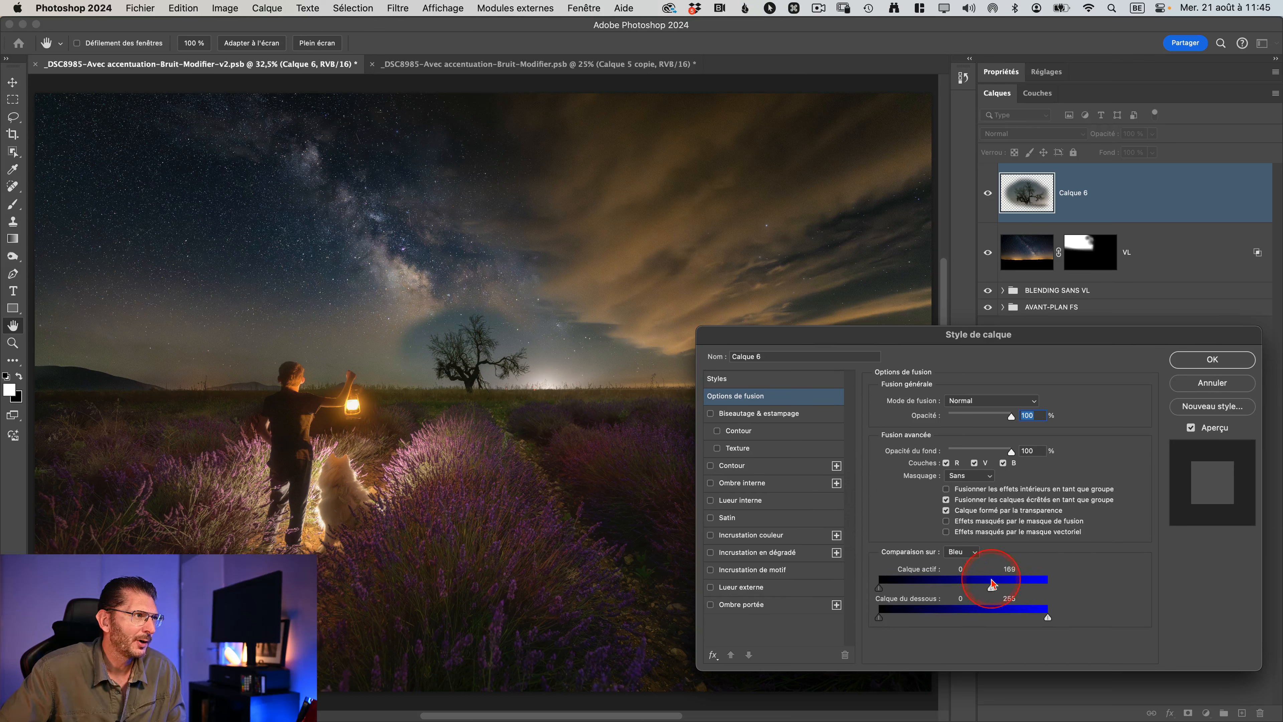
mouse_move(949, 577)
mouse_down()
mouse_move(926, 575)
mouse_move(940, 583)
mouse_up()
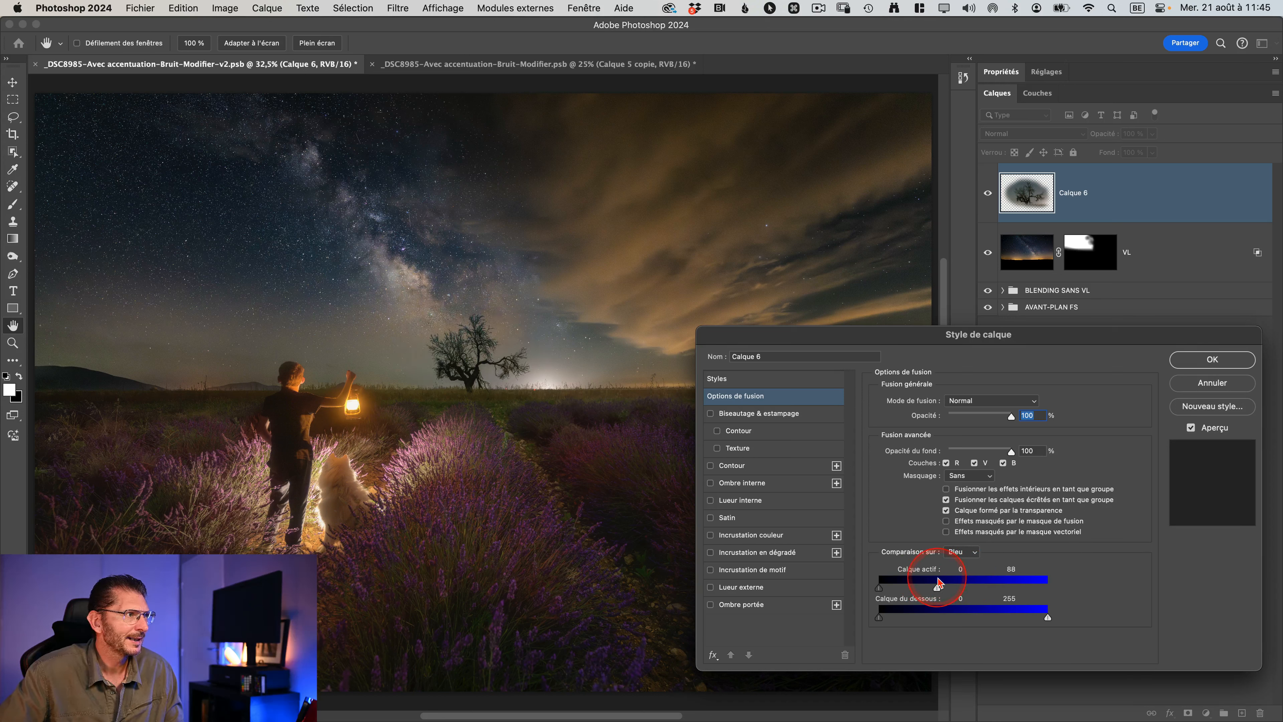
key(alt)
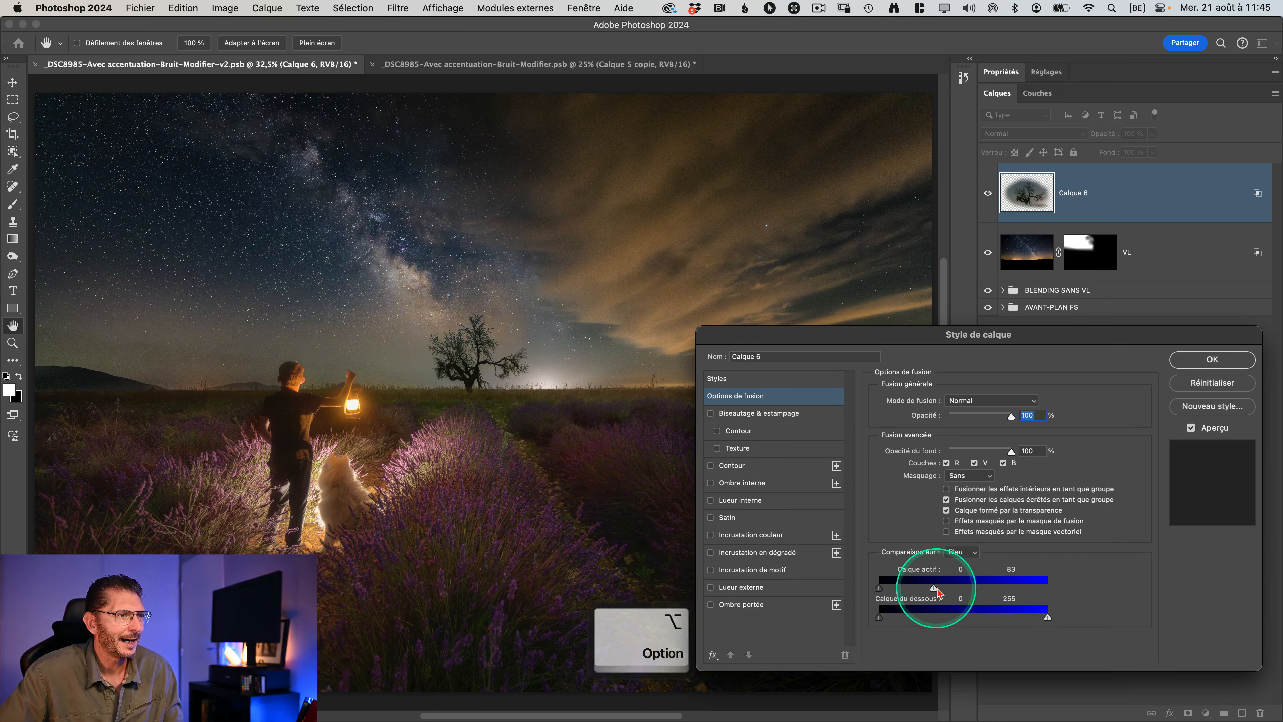
mouse_move(935, 590)
mouse_down()
mouse_move(954, 591)
mouse_move(931, 592)
mouse_up()
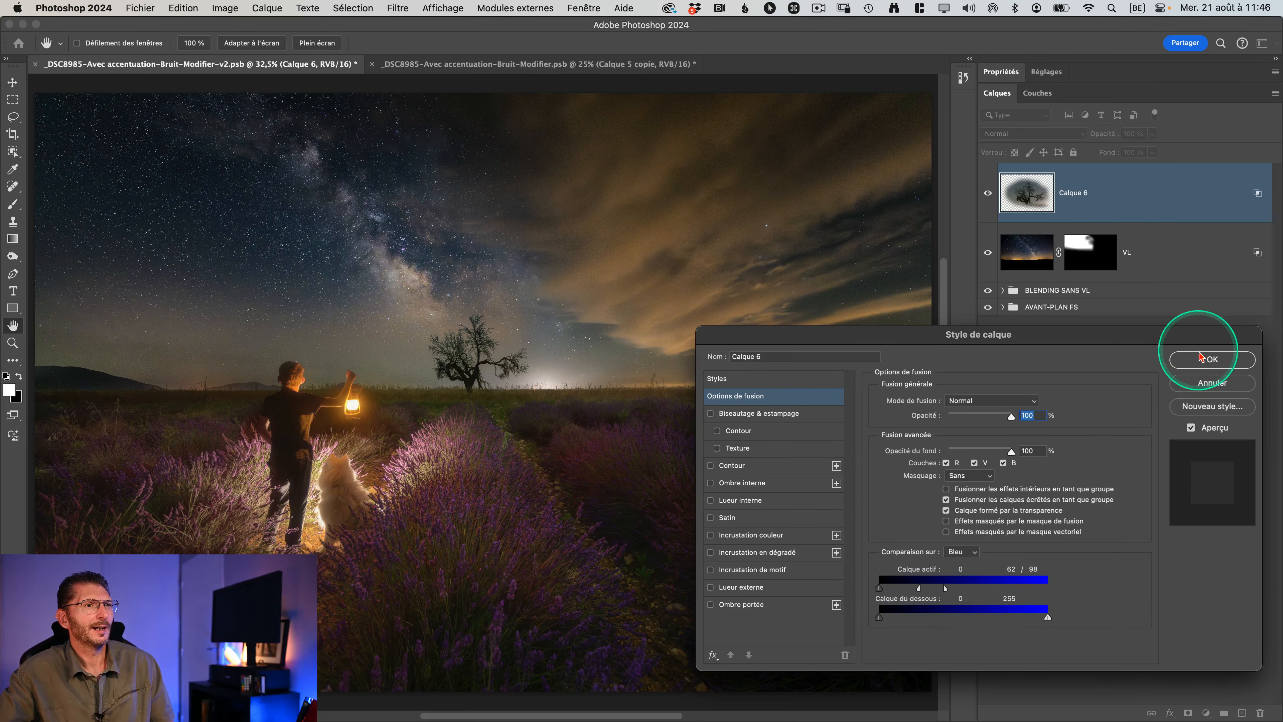
click(1204, 360)
click(987, 193)
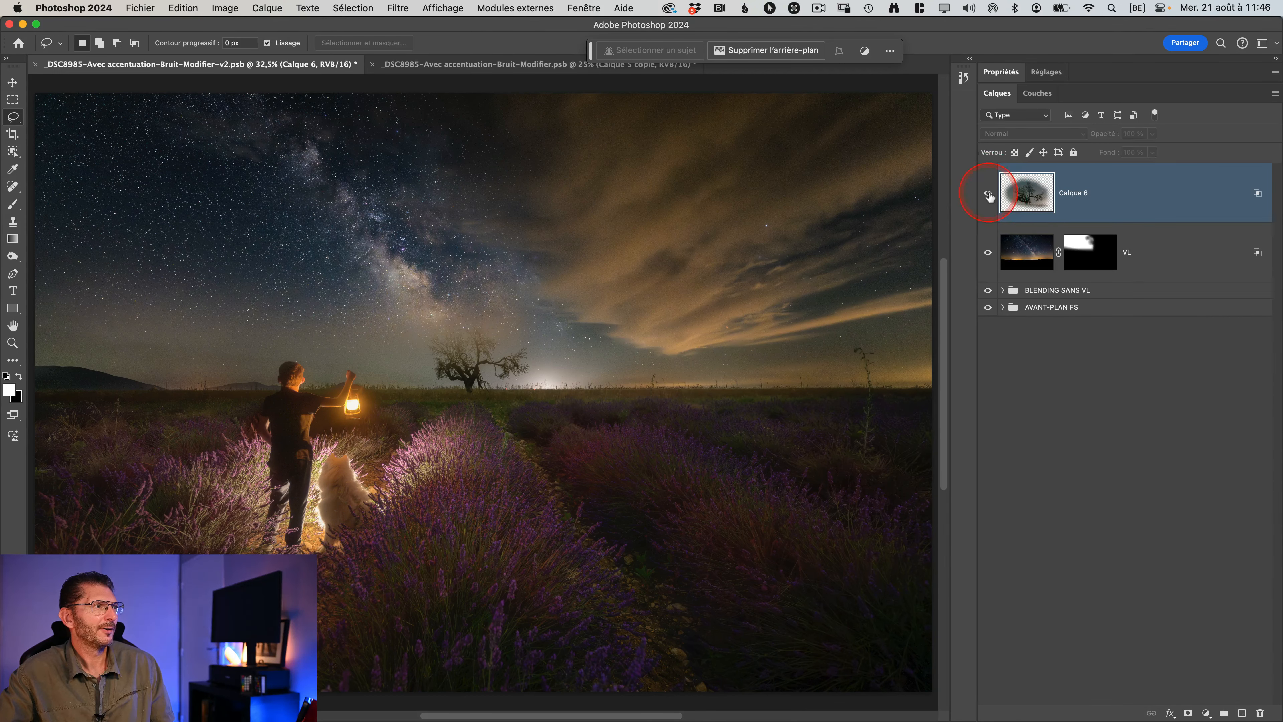
click(988, 194)
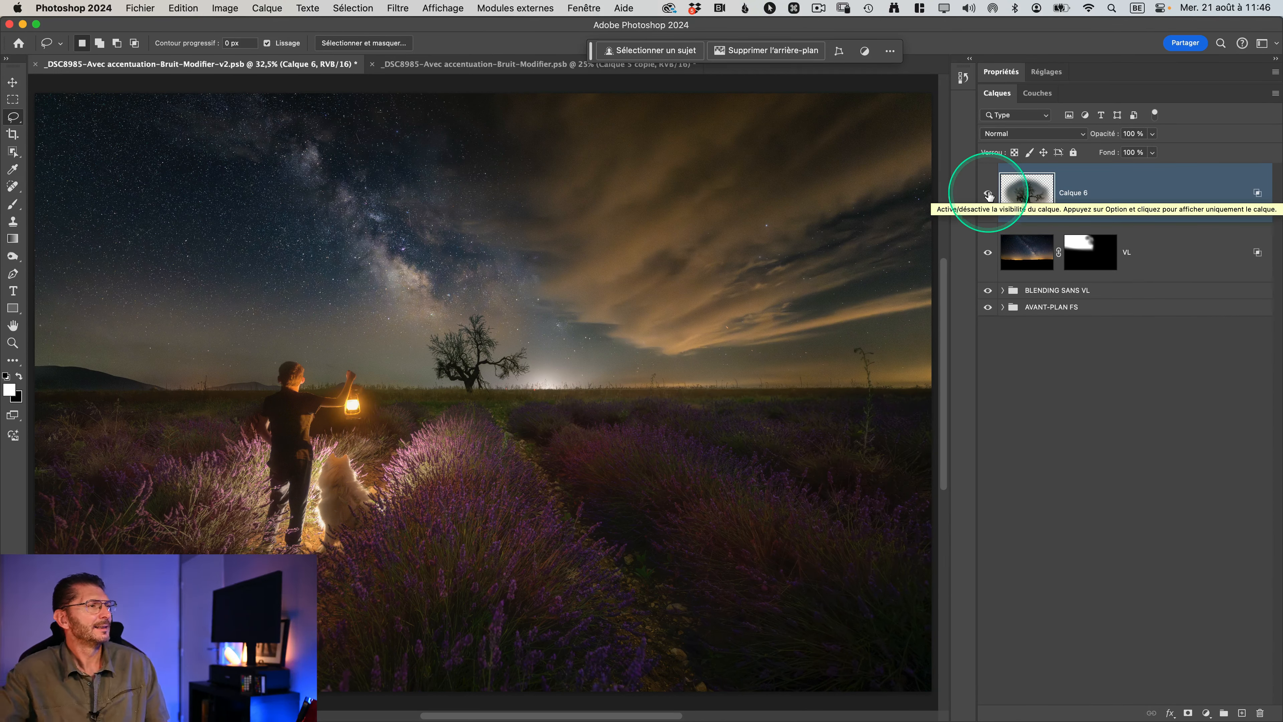
key(super+0)
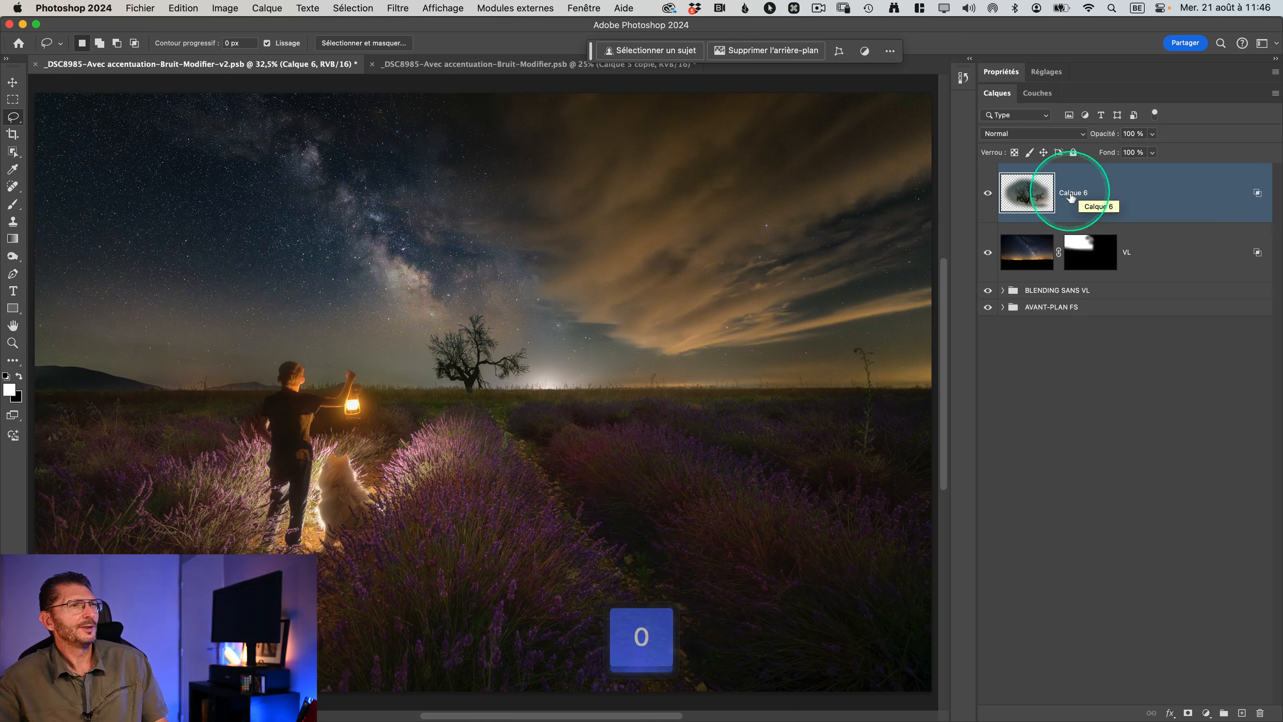
Group the tree layer and the VL layer together and name the group VL
shift+click(1177, 255)
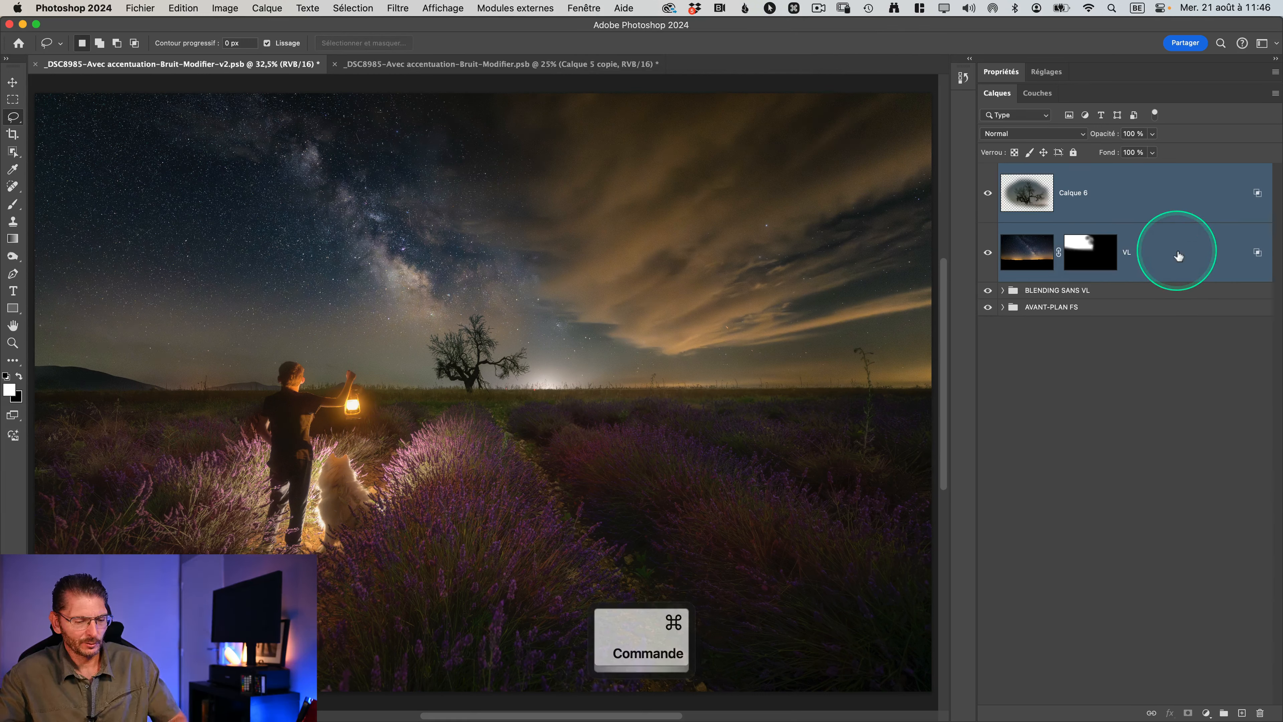
key(super+g)
text(VL)
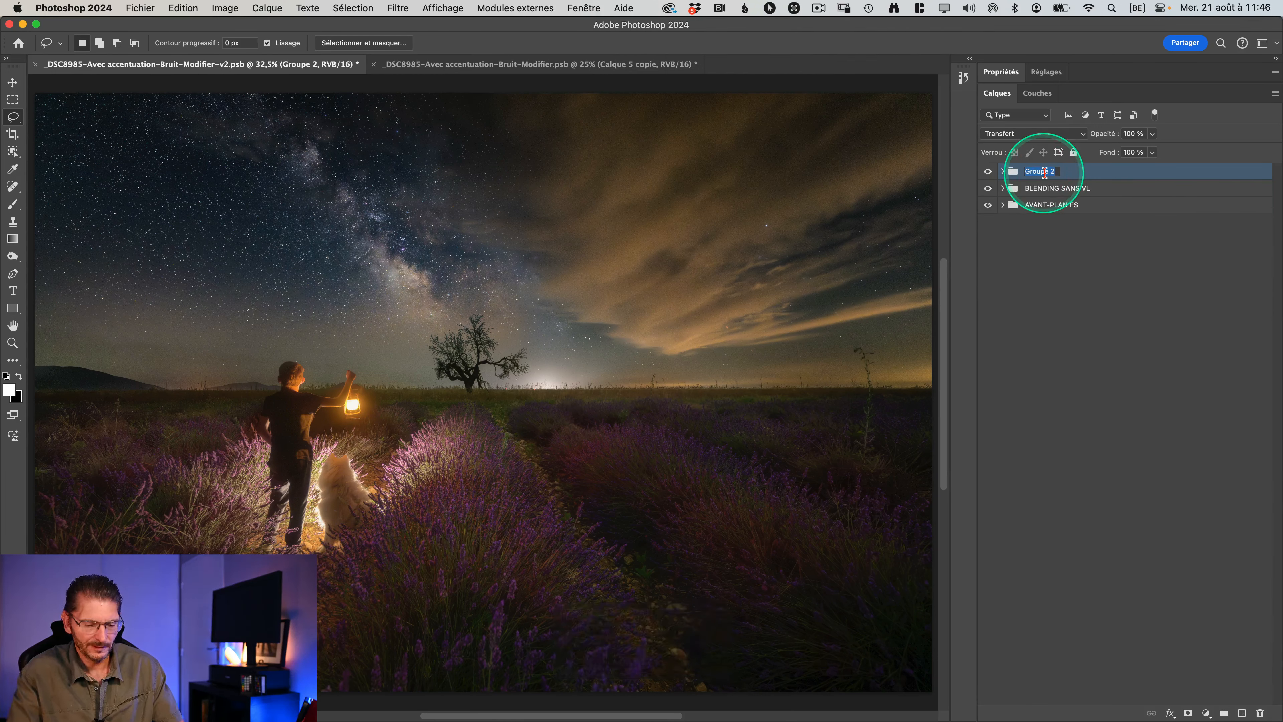
Compare the scene repeatedly with and without the VL group to judge how the Milky Way blends around the tree and clouds
click(988, 172)
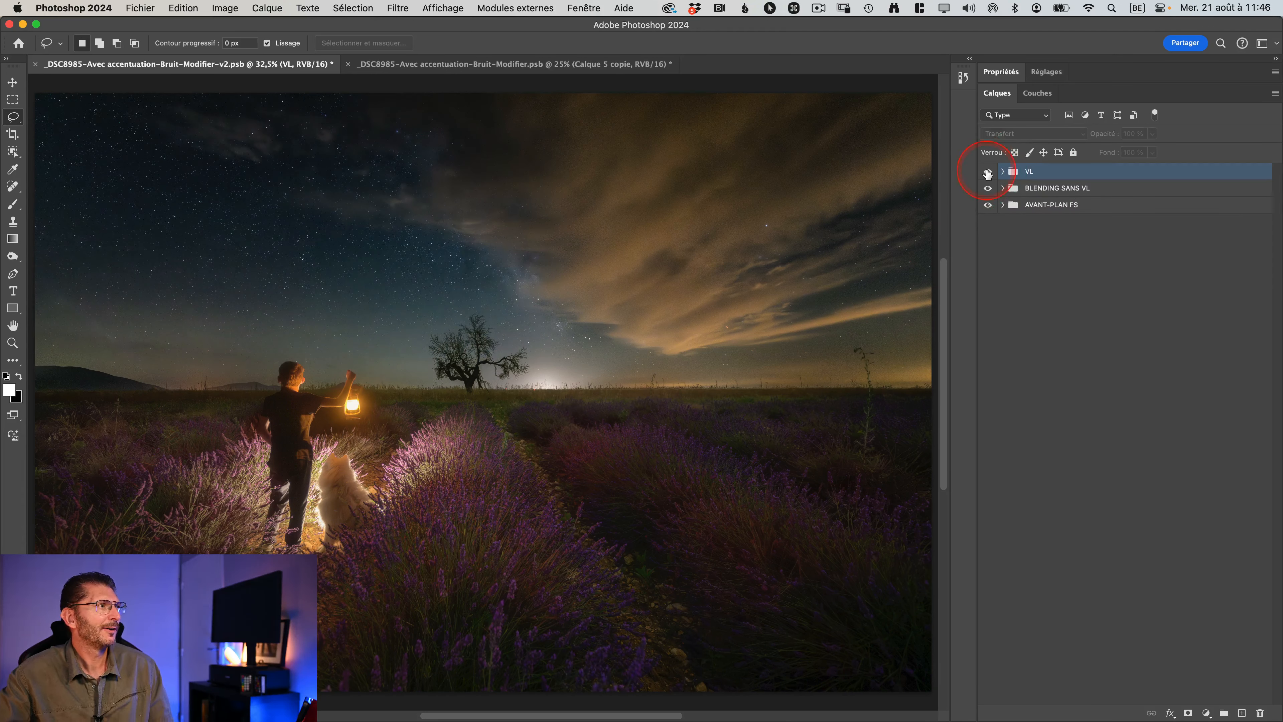
click(987, 171)
click(988, 172)
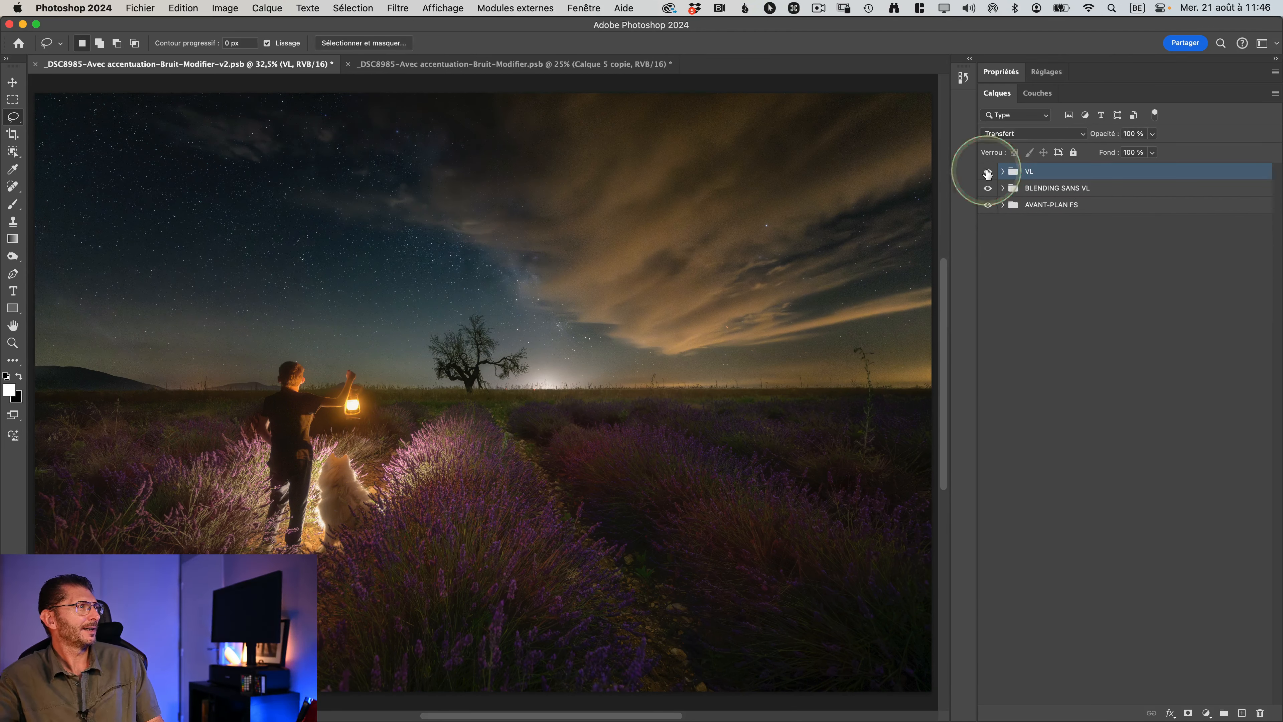
click(988, 172)
click(988, 172)
click(988, 171)
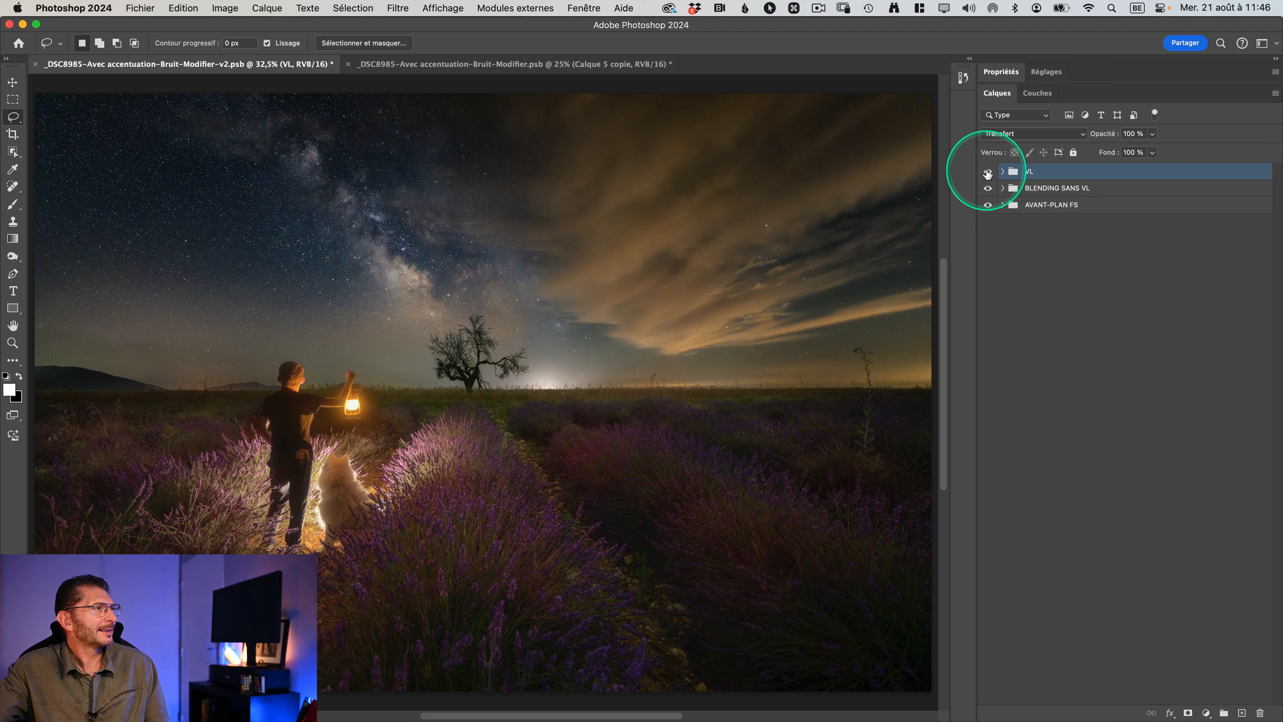
click(988, 172)
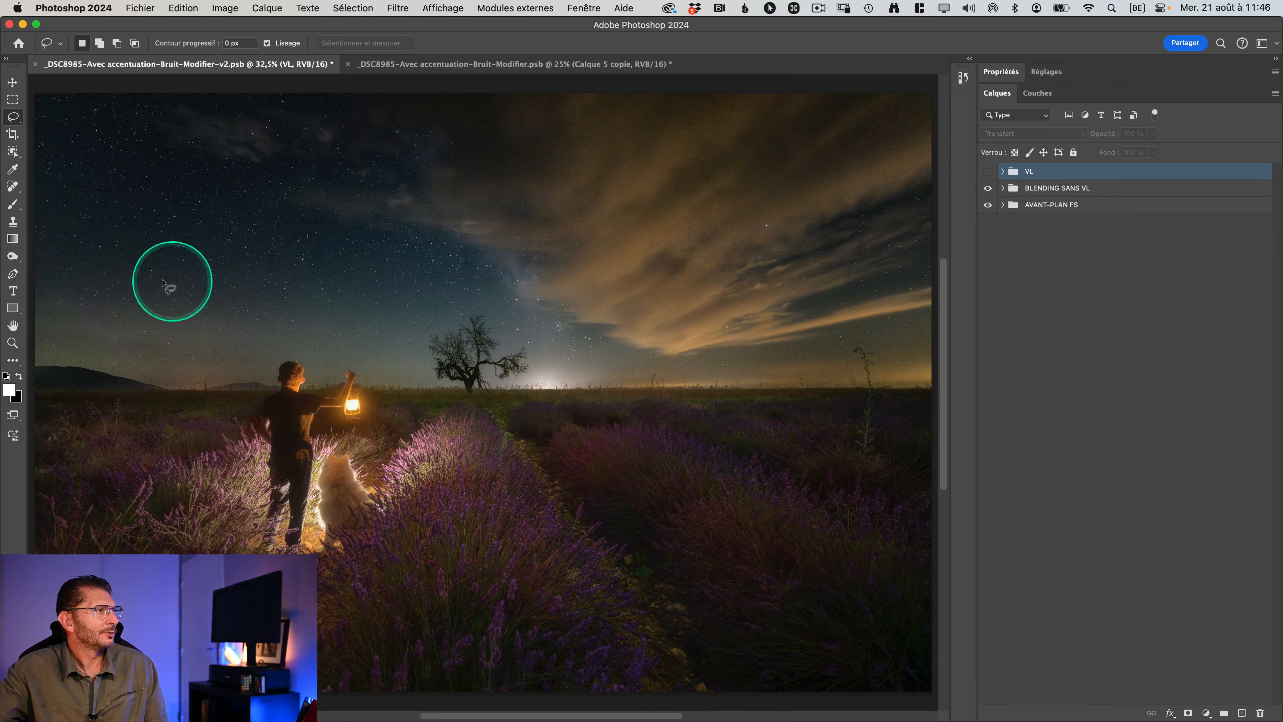
click(987, 172)
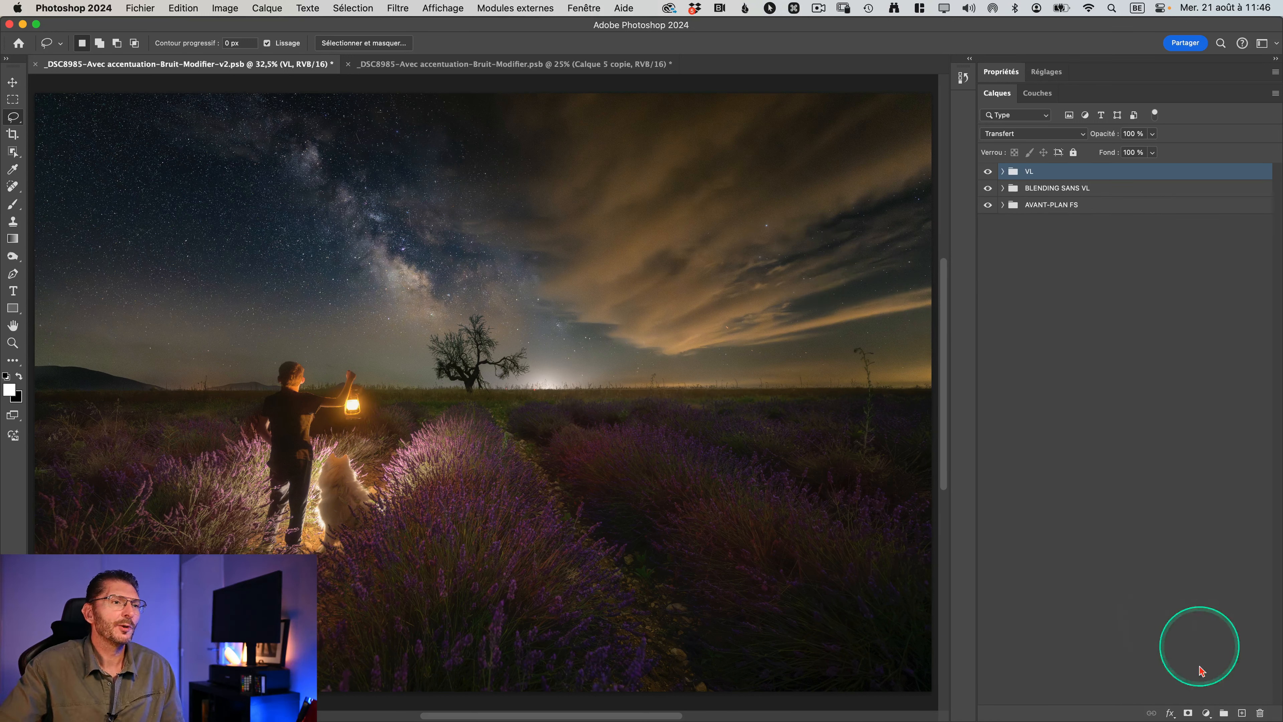
Add a white layer mask to the VL group
click(1188, 713)
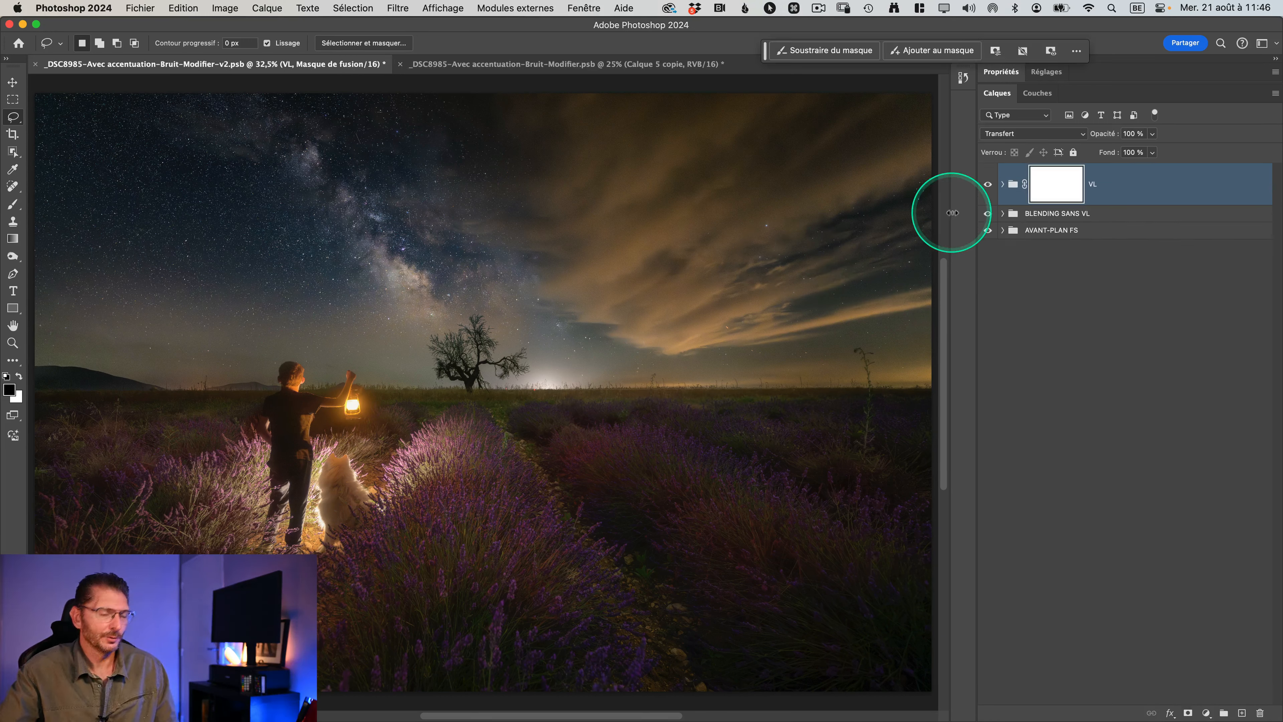
Draw a black linear gradient at 53% opacity on the VL group's mask, from the left sky toward the Milky Way
key(g)
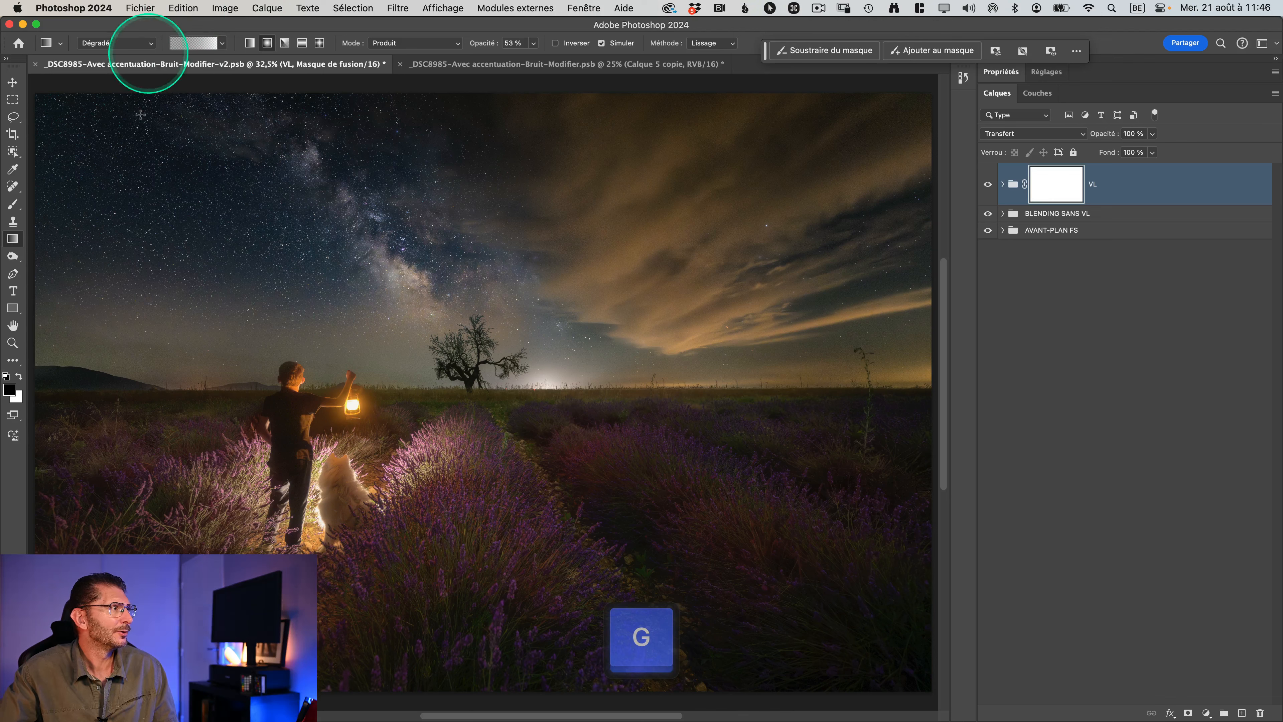
key(ctrl)
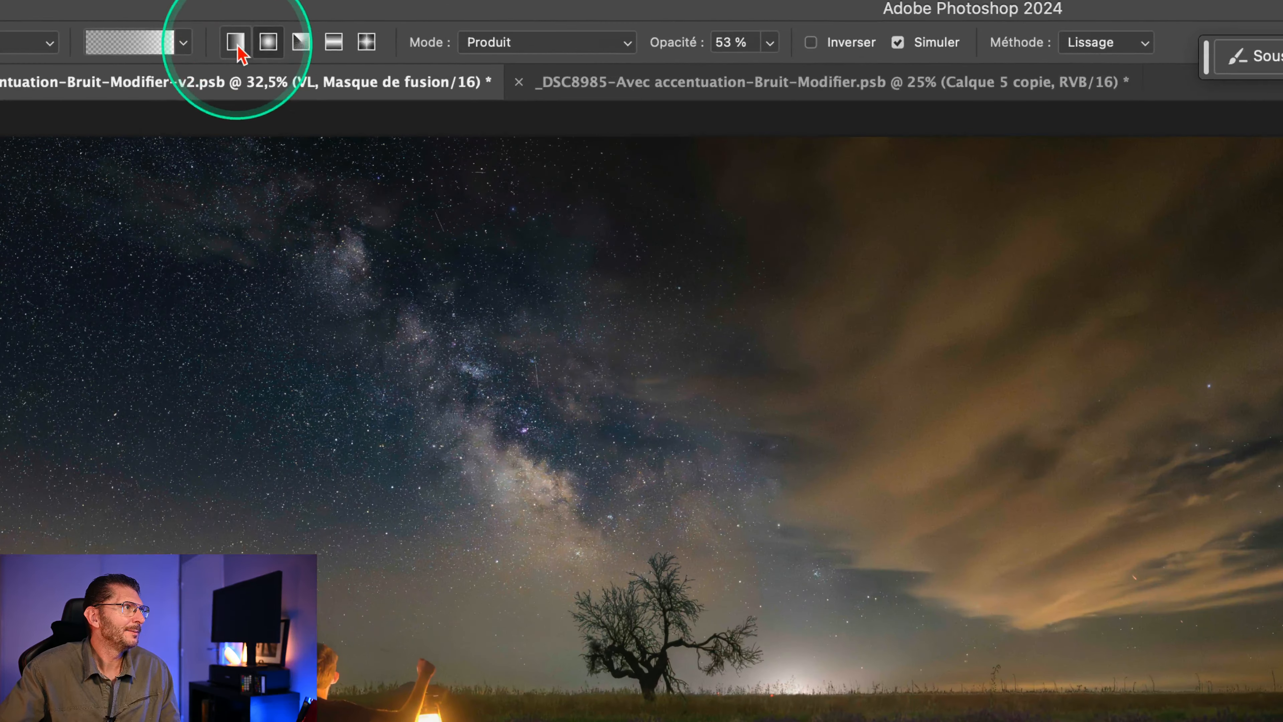
click(238, 46)
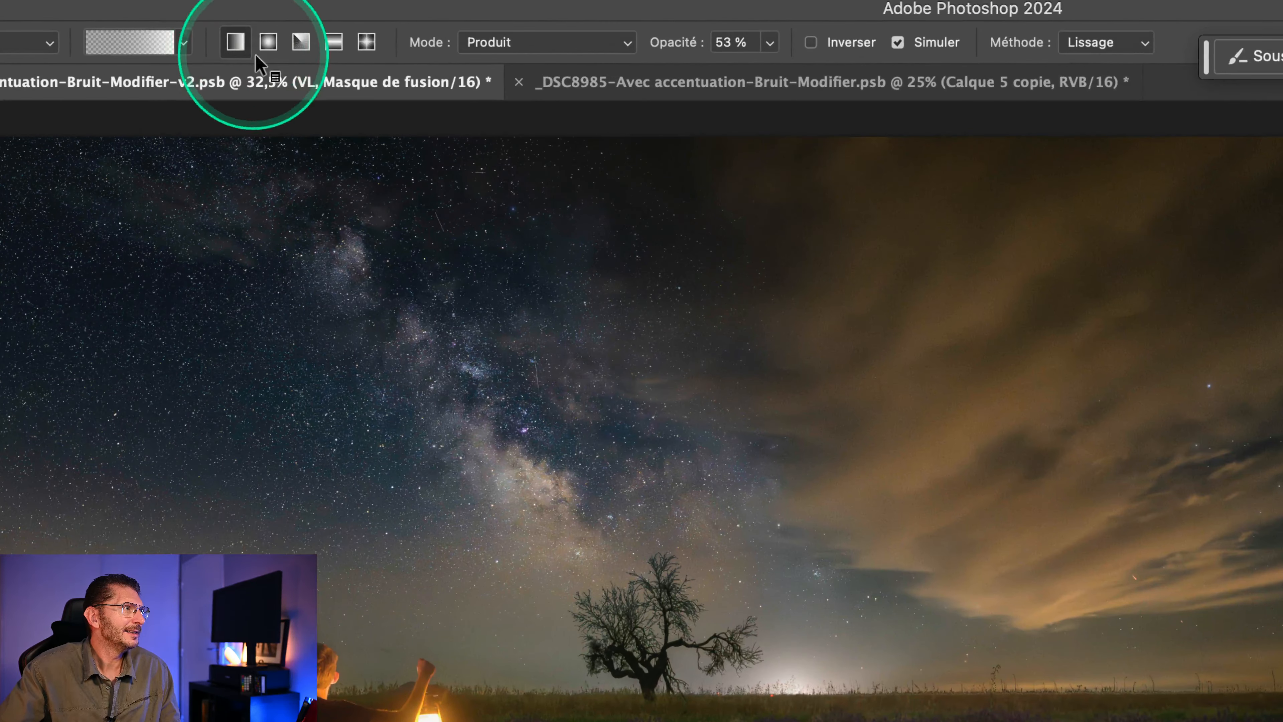
drag(94, 248, 326, 231)
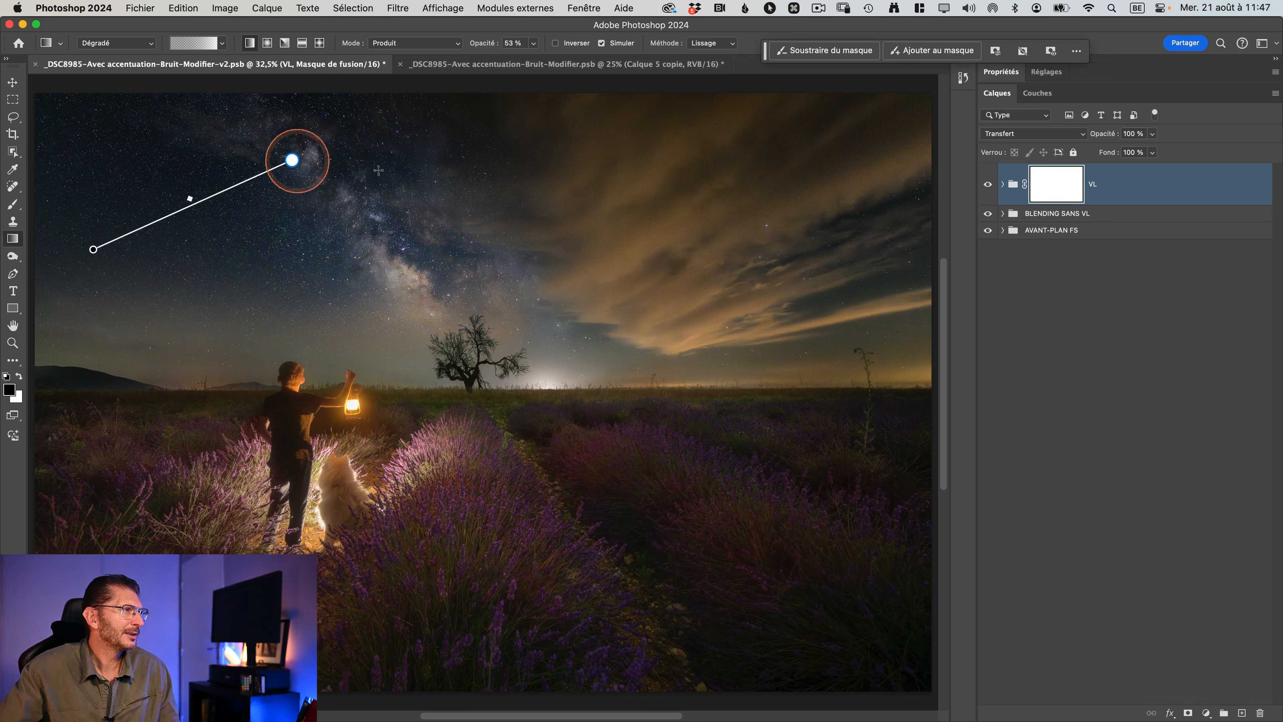
drag(292, 160, 292, 160)
Compare the scene with and without the VL mask and group, inspect the mask alone, and hide the gradient's on-canvas controls
shift+click(1056, 194)
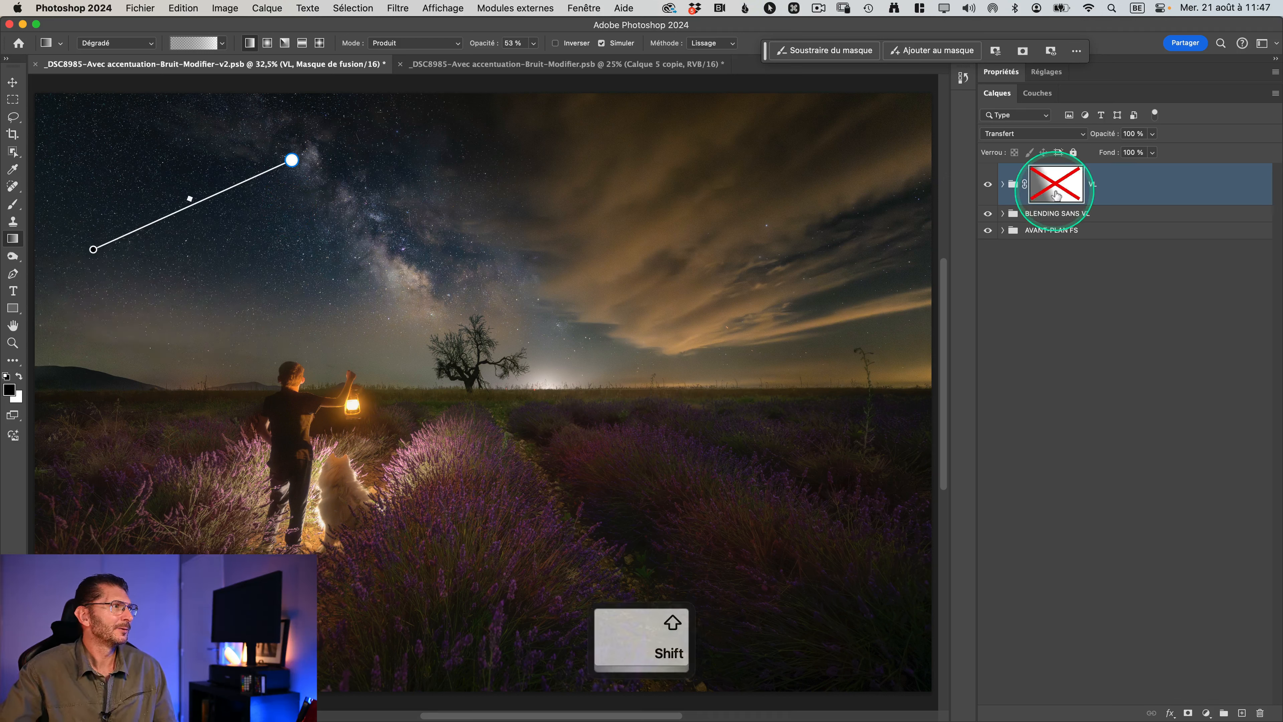
shift+click(1056, 195)
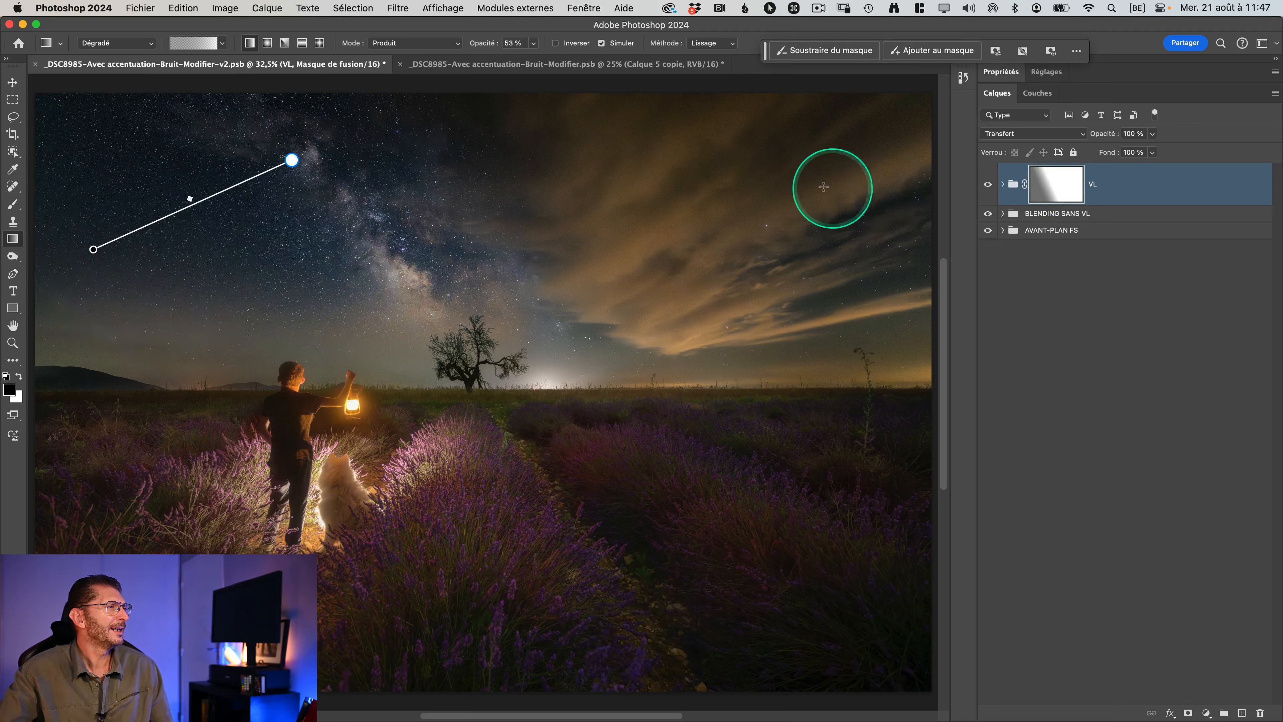
key(super+h)
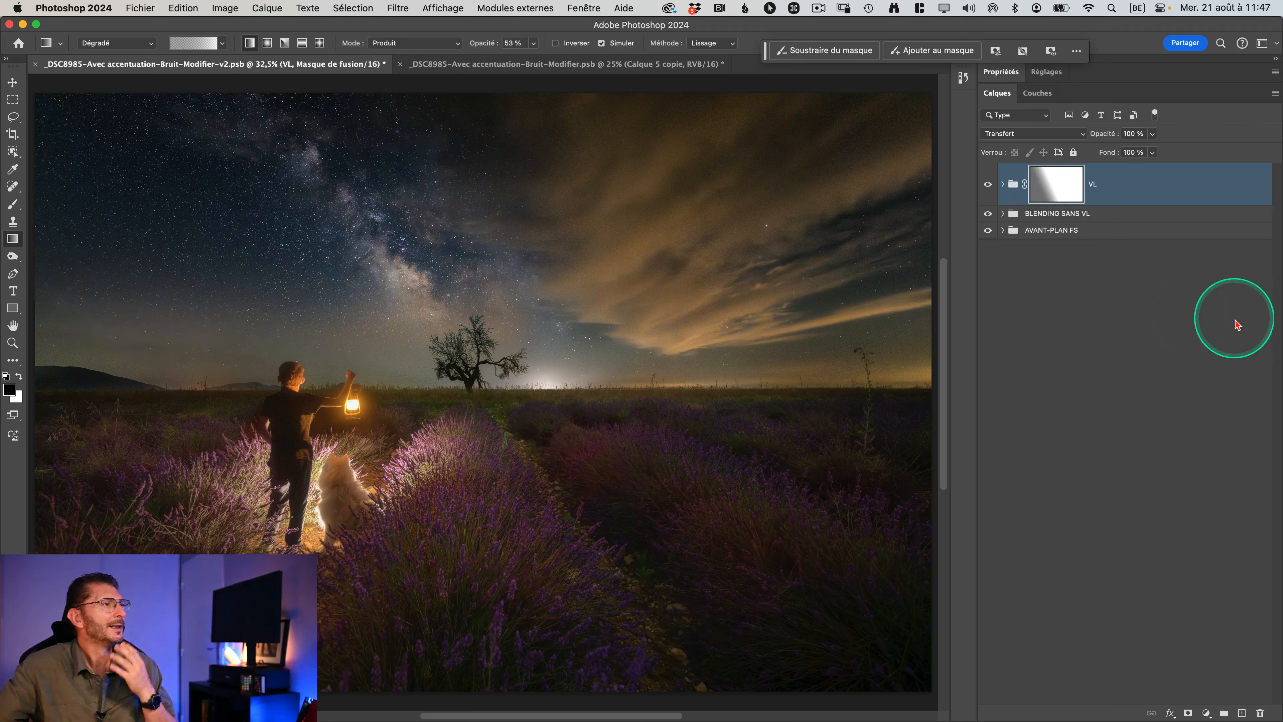
alt+click(1056, 192)
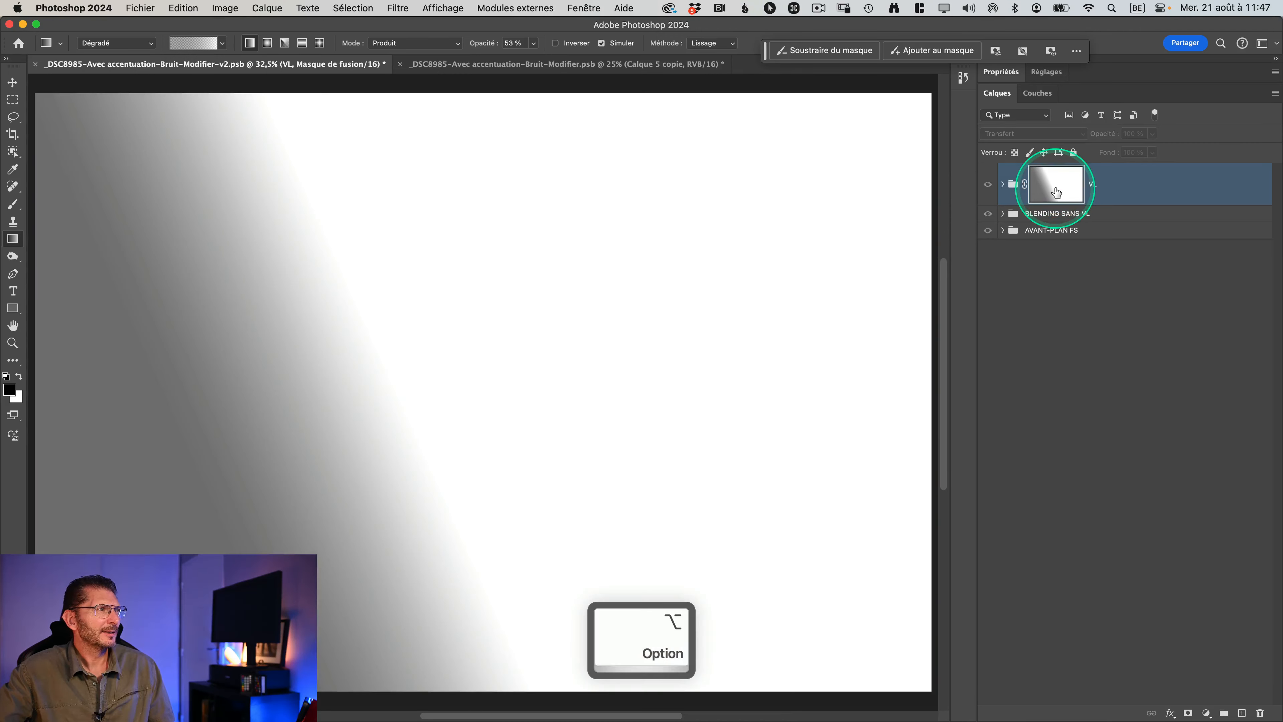
click(1056, 192)
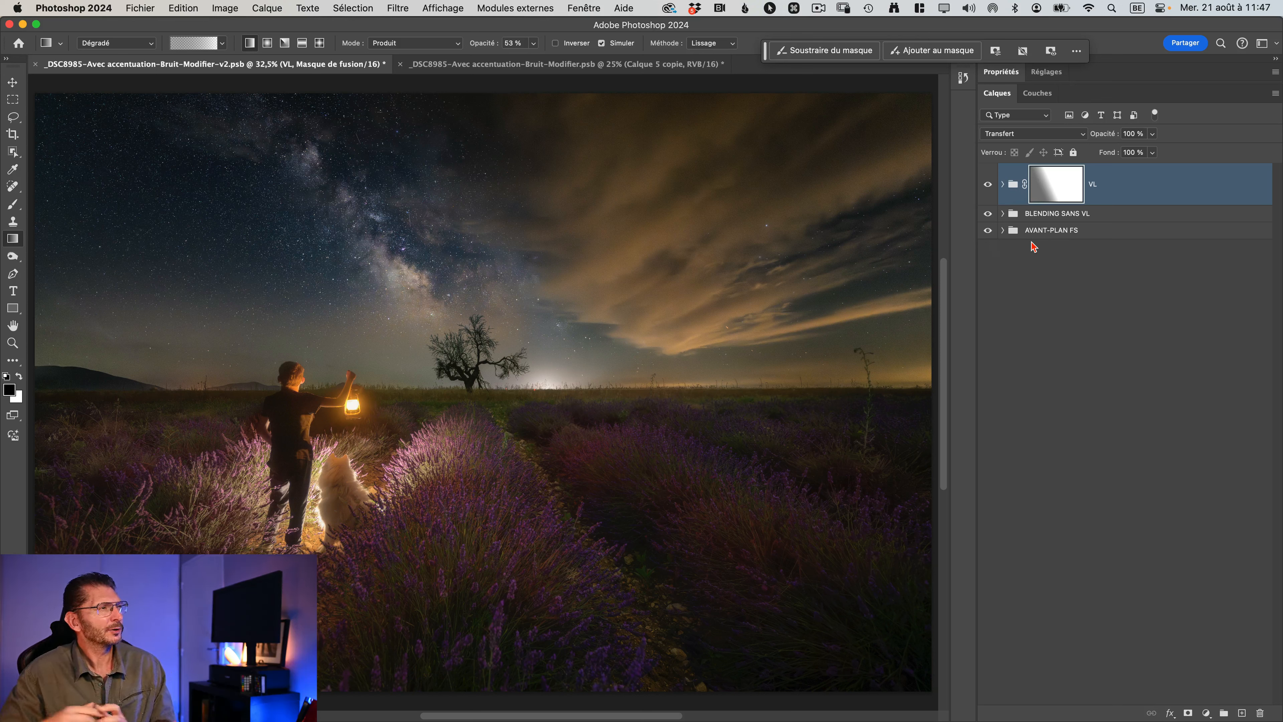
click(987, 185)
click(986, 185)
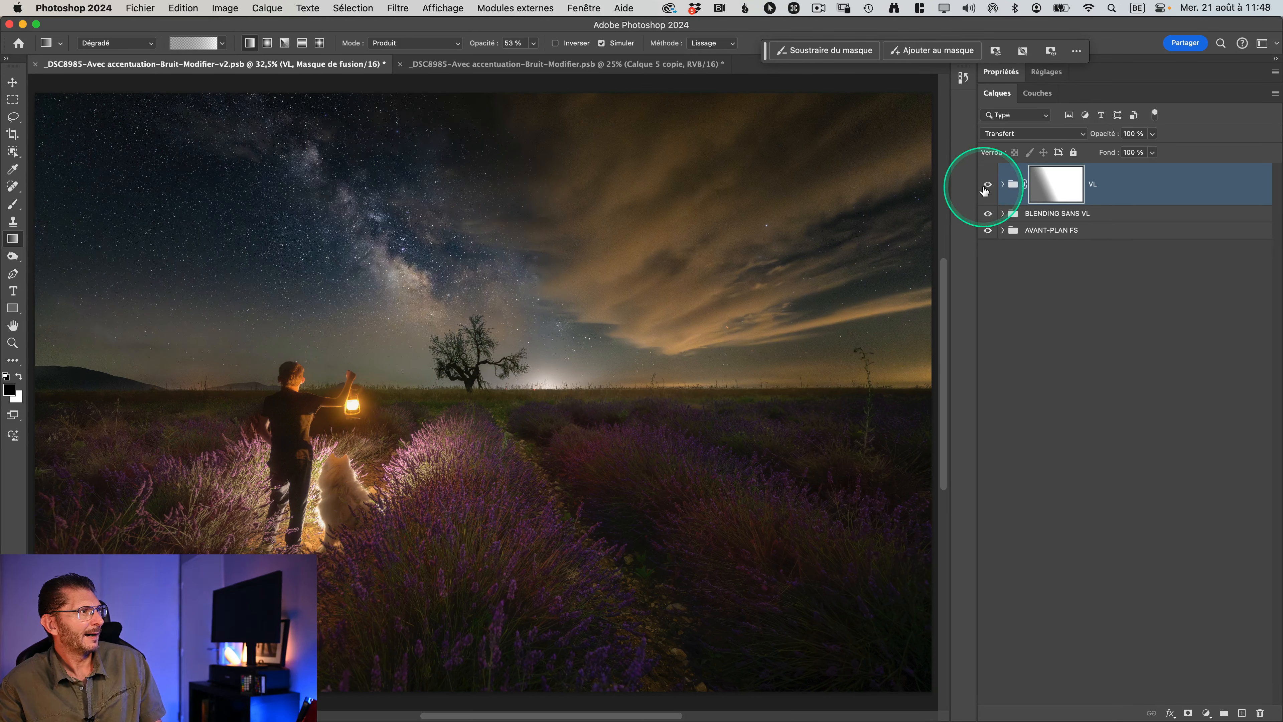
Switch to Chrome and view both lantern photos in the YouTube community post
key(super+Tab)
key(super+Tab)
key(super+Tab)
key(super+Tab)
key(super+Tab)
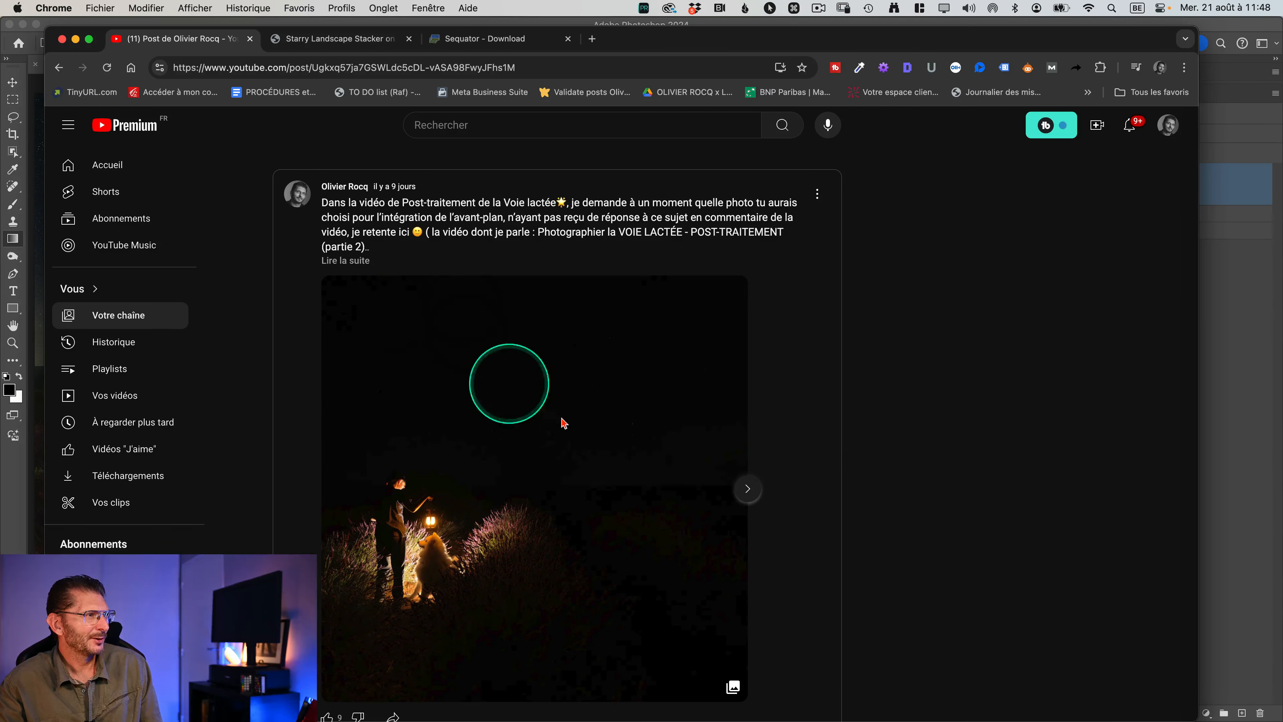
click(747, 488)
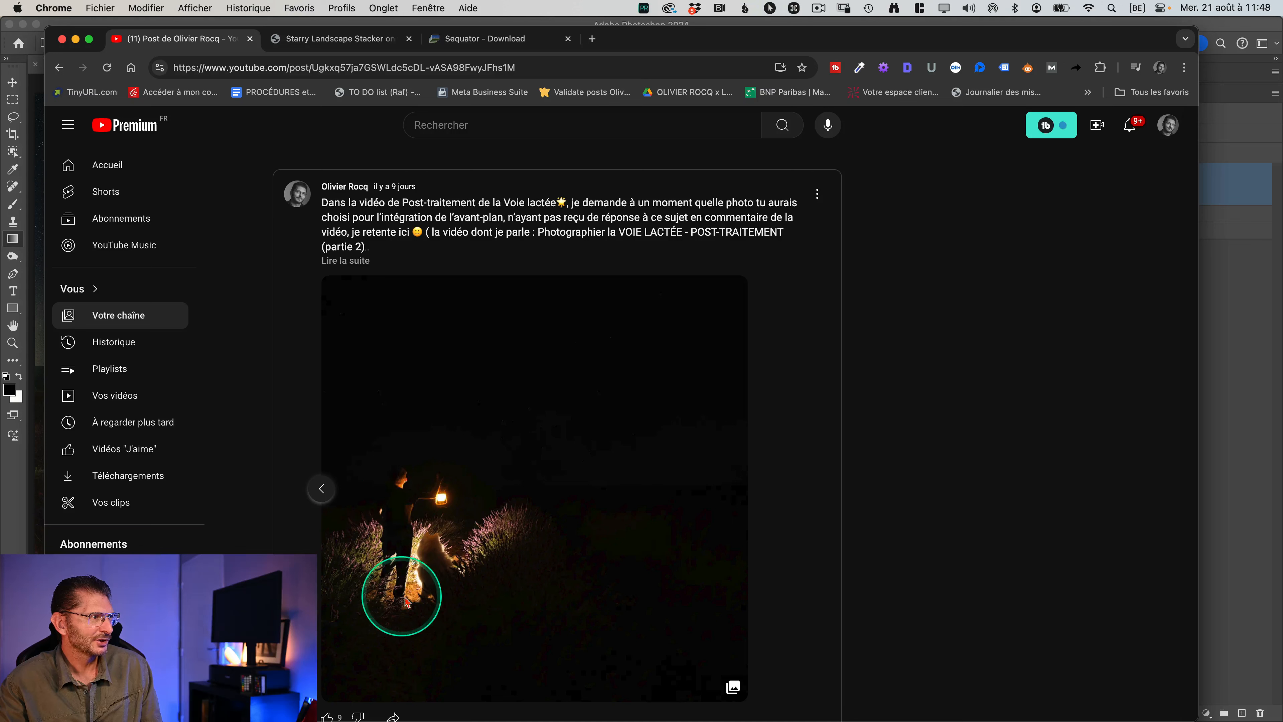
click(319, 493)
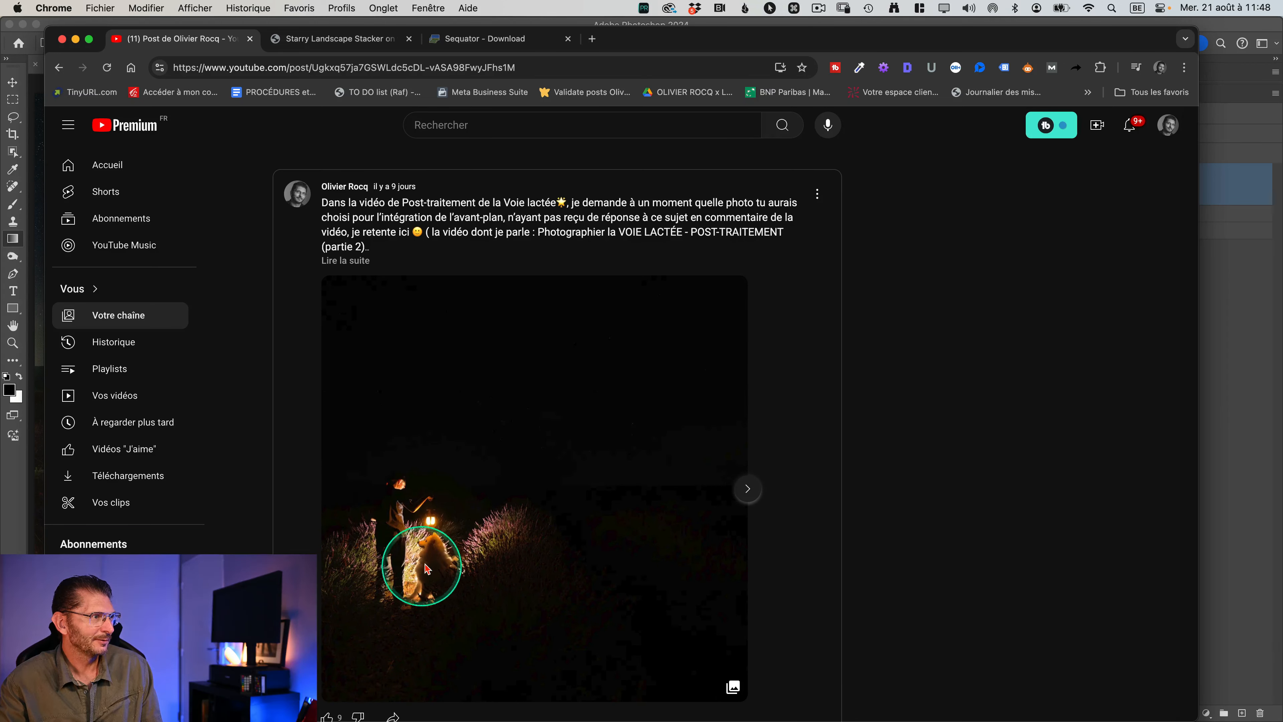
Read the post's comments to see which of the two foreground photos viewers prefer
scroll(870, 558, down, 2)
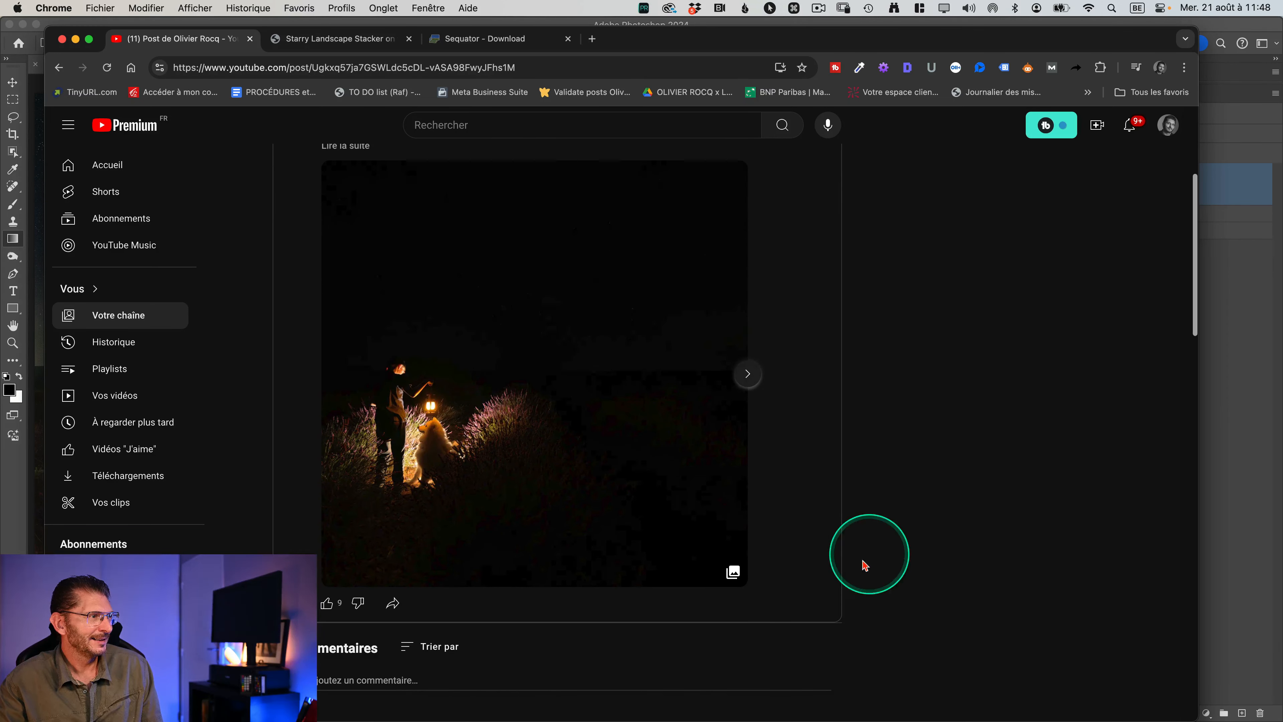
scroll(473, 583, down, 12)
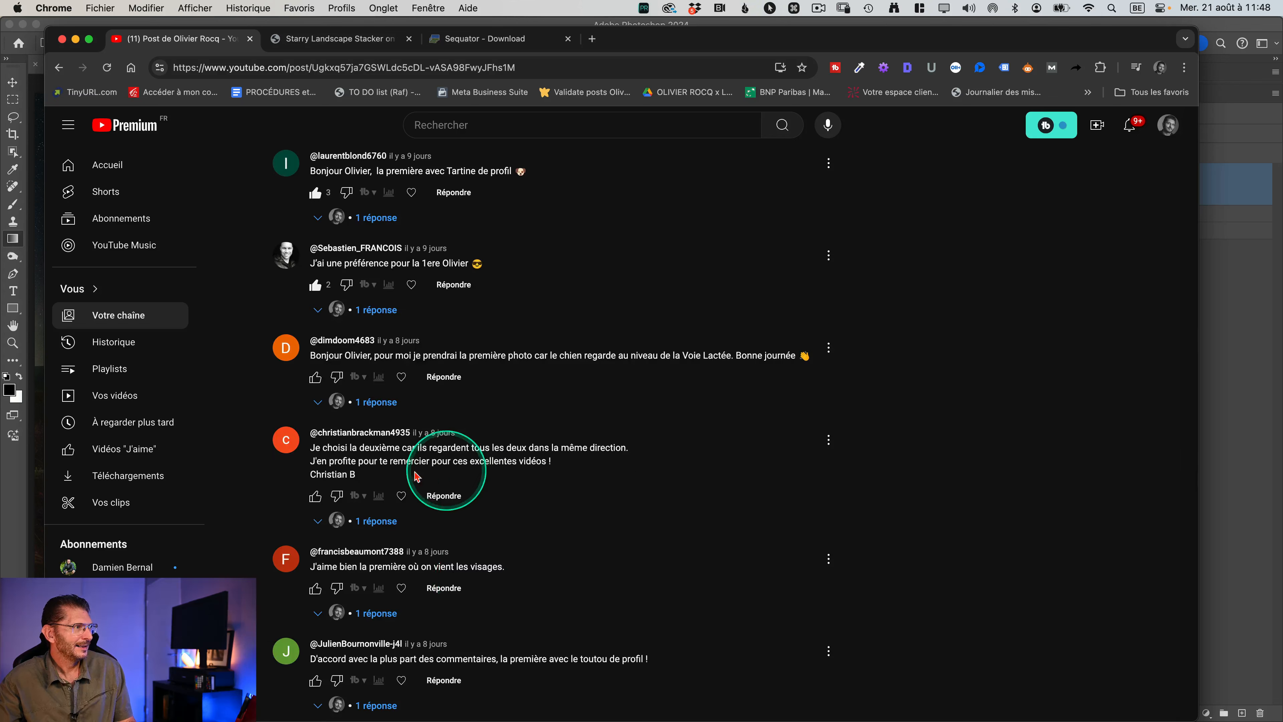
scroll(472, 587, down, 3)
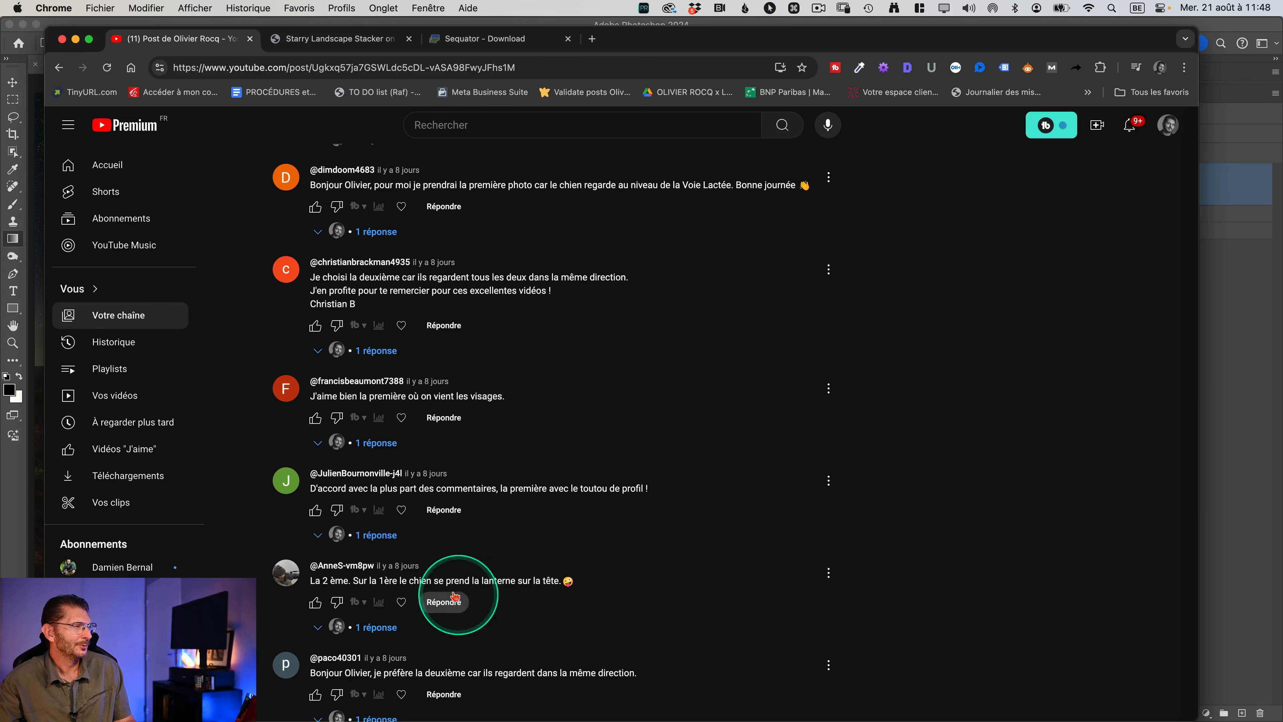
scroll(410, 583, down, 1)
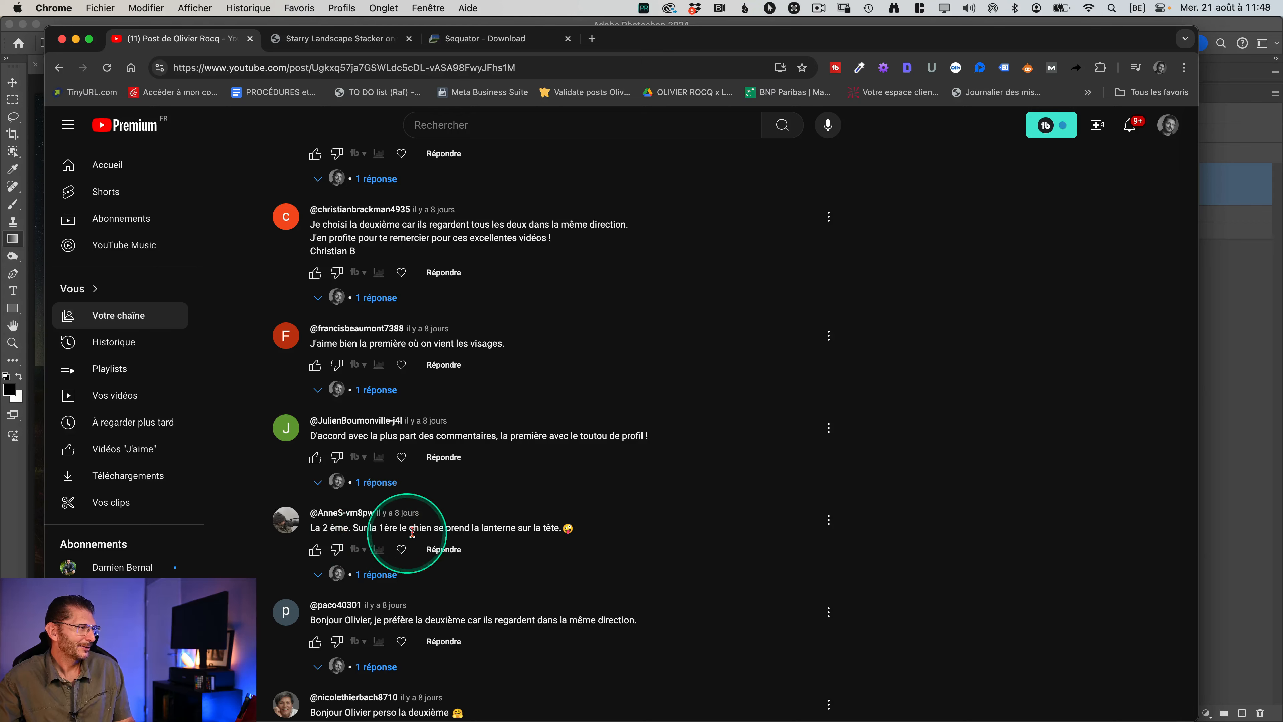
scroll(414, 535, up, 5)
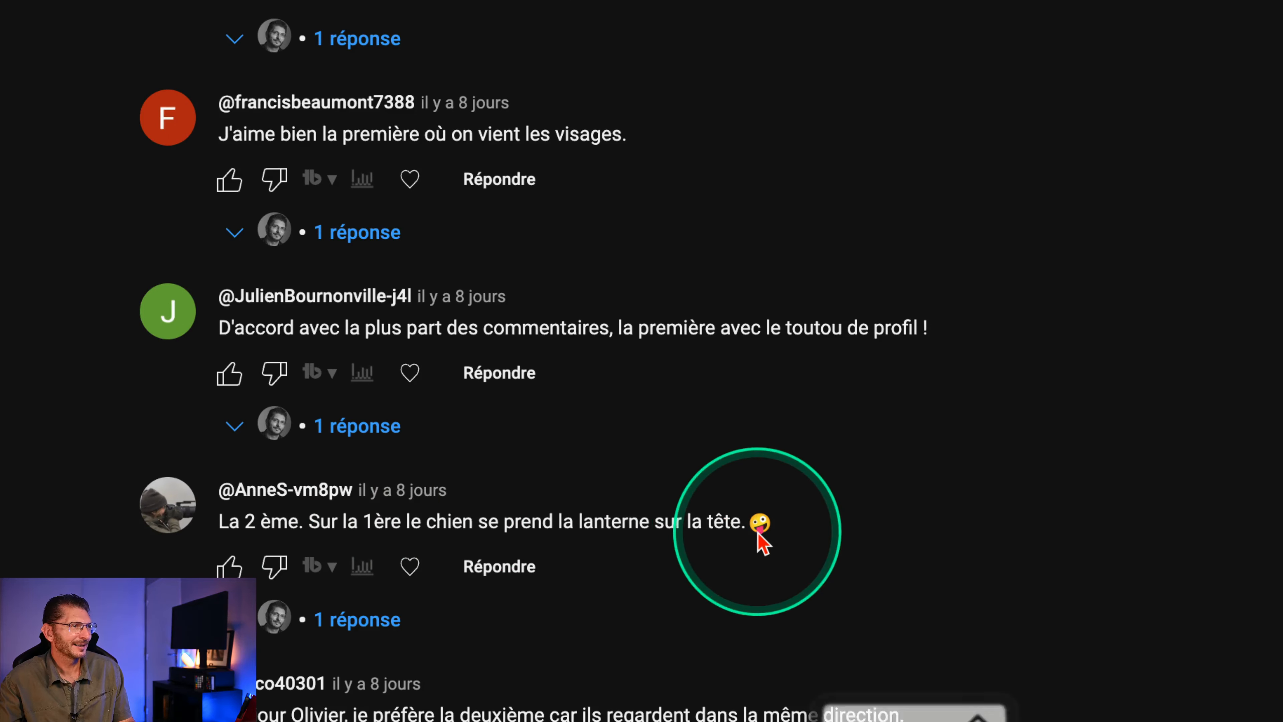
scroll(759, 533, down, 5)
Switch to Lightroom Classic, open _DSC8971-Avec accentuation-Bruit.dng as a smart object in Photoshop, and switch to Photoshop
key(super+Tab)
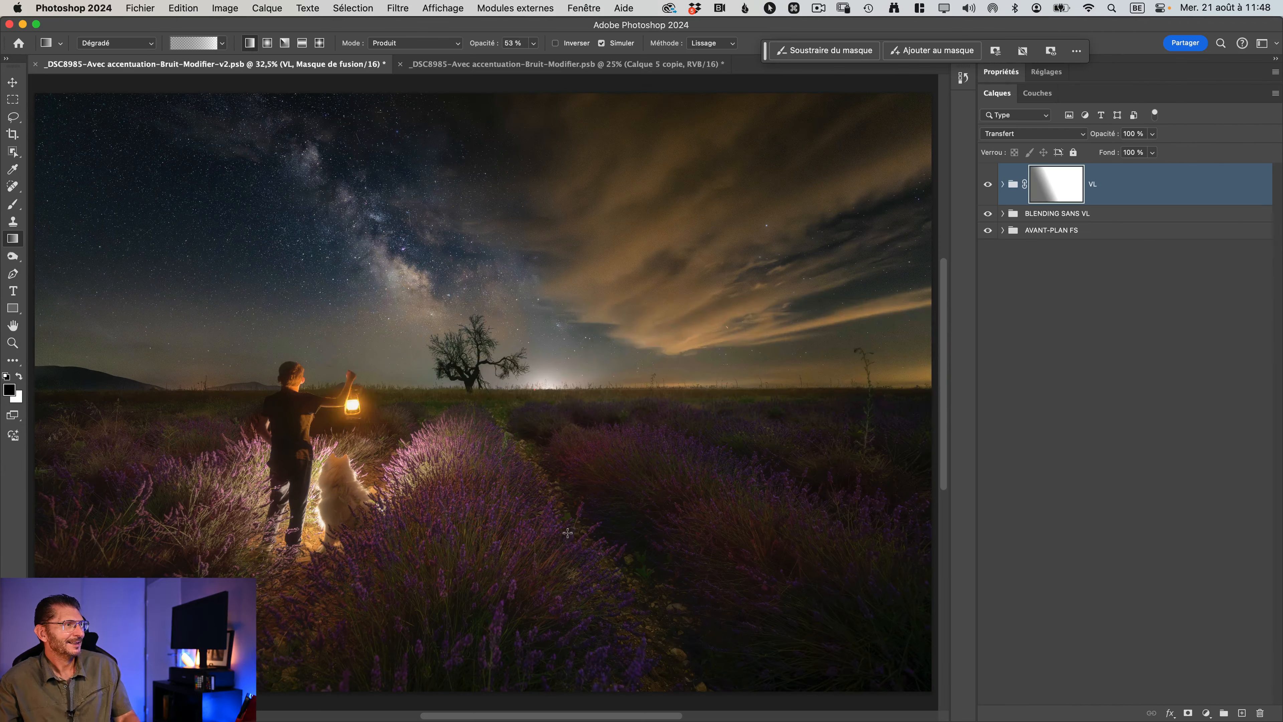
key(super+Tab)
key(super+Tab)
key(super+Tab)
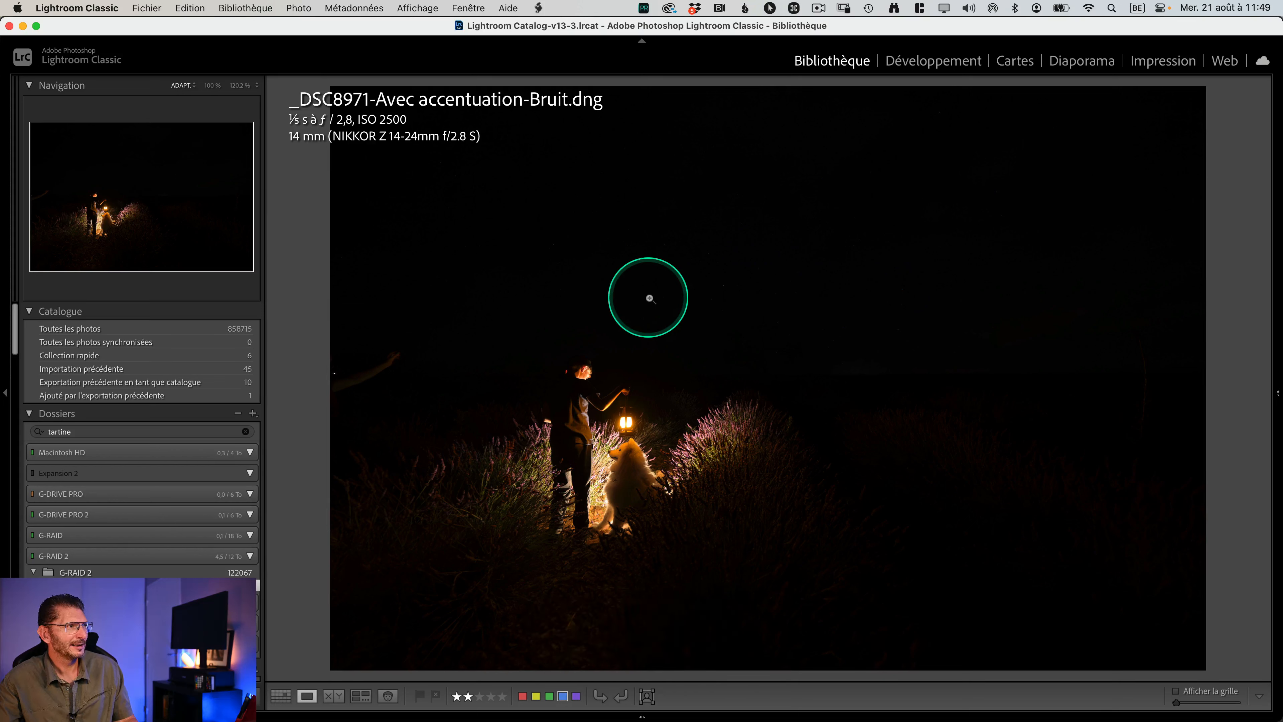
right_click(451, 259)
mouse_move(662, 328)
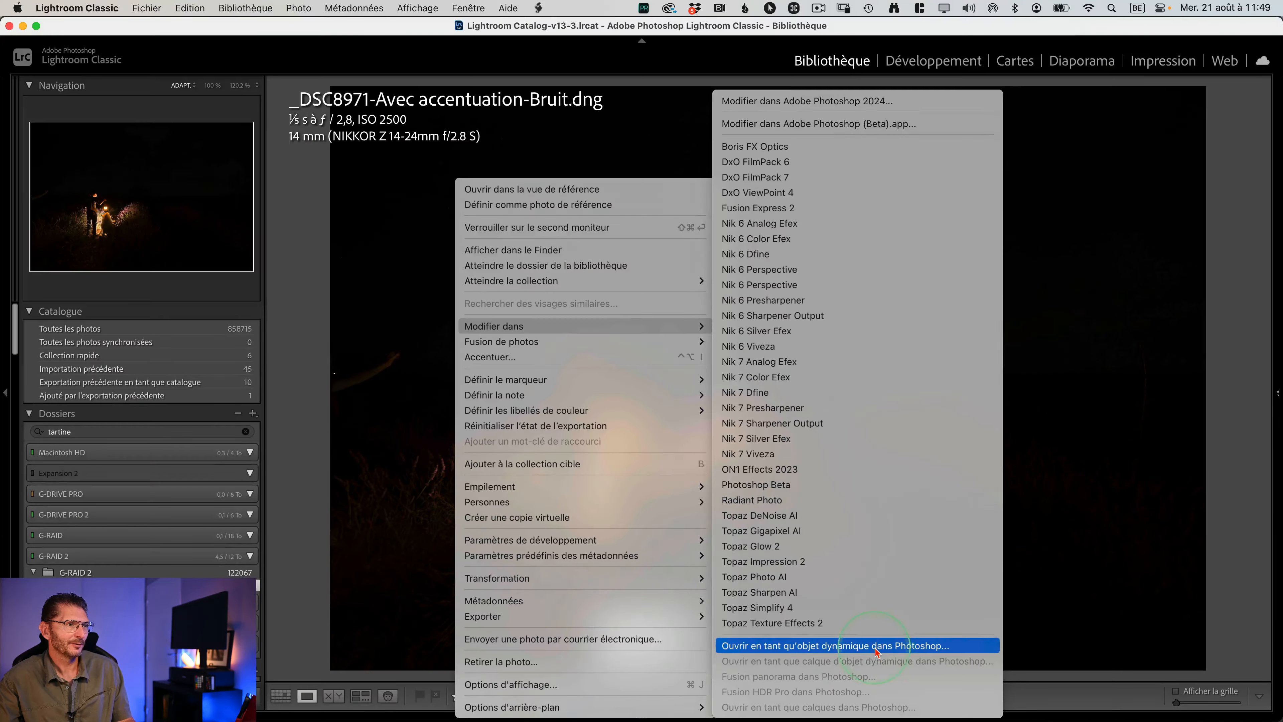
click(876, 651)
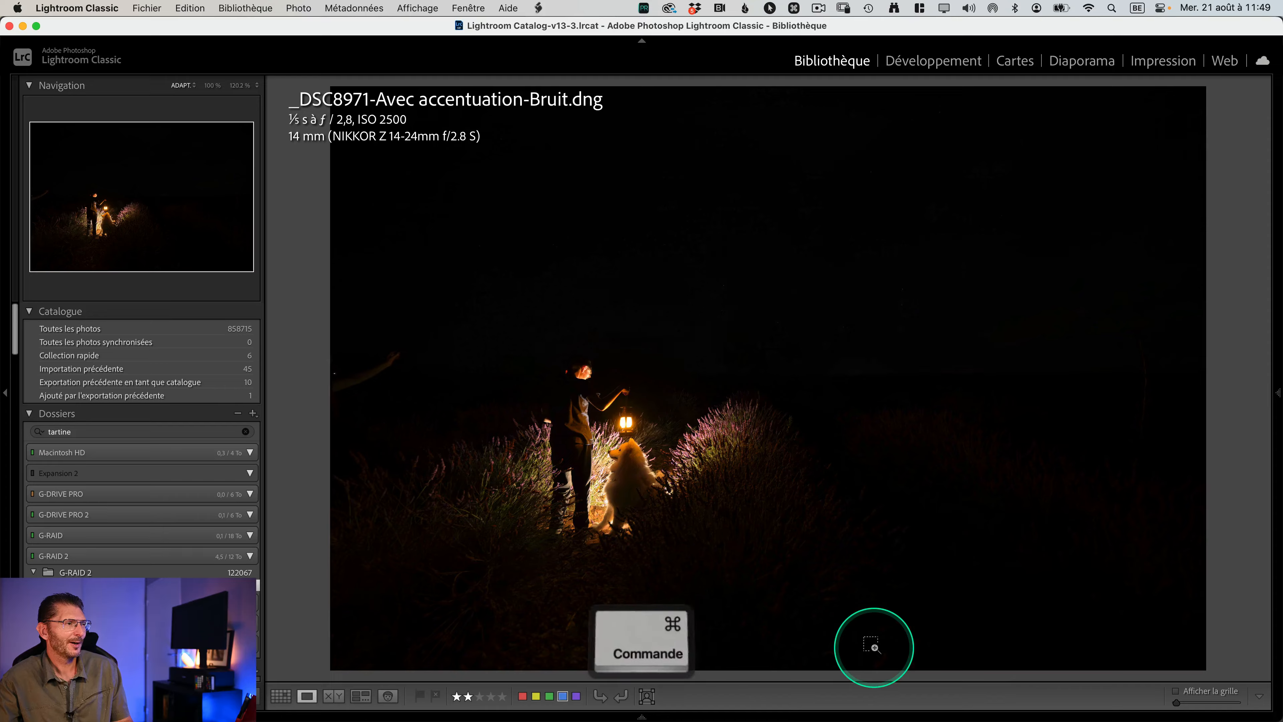
key(super+Tab)
Duplicate the _DSC8971 smart object layer into the _DSC8985 v2 document and close the source document without saving
right_click(1145, 207)
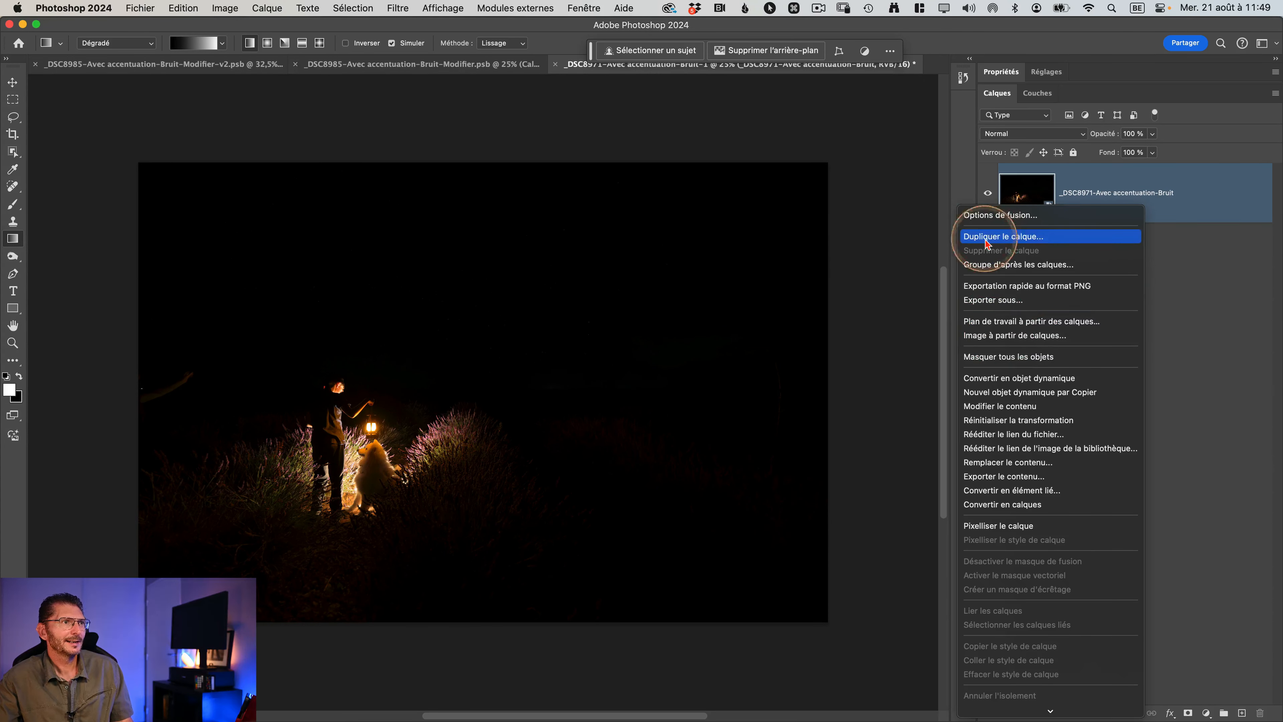
click(1002, 236)
click(756, 380)
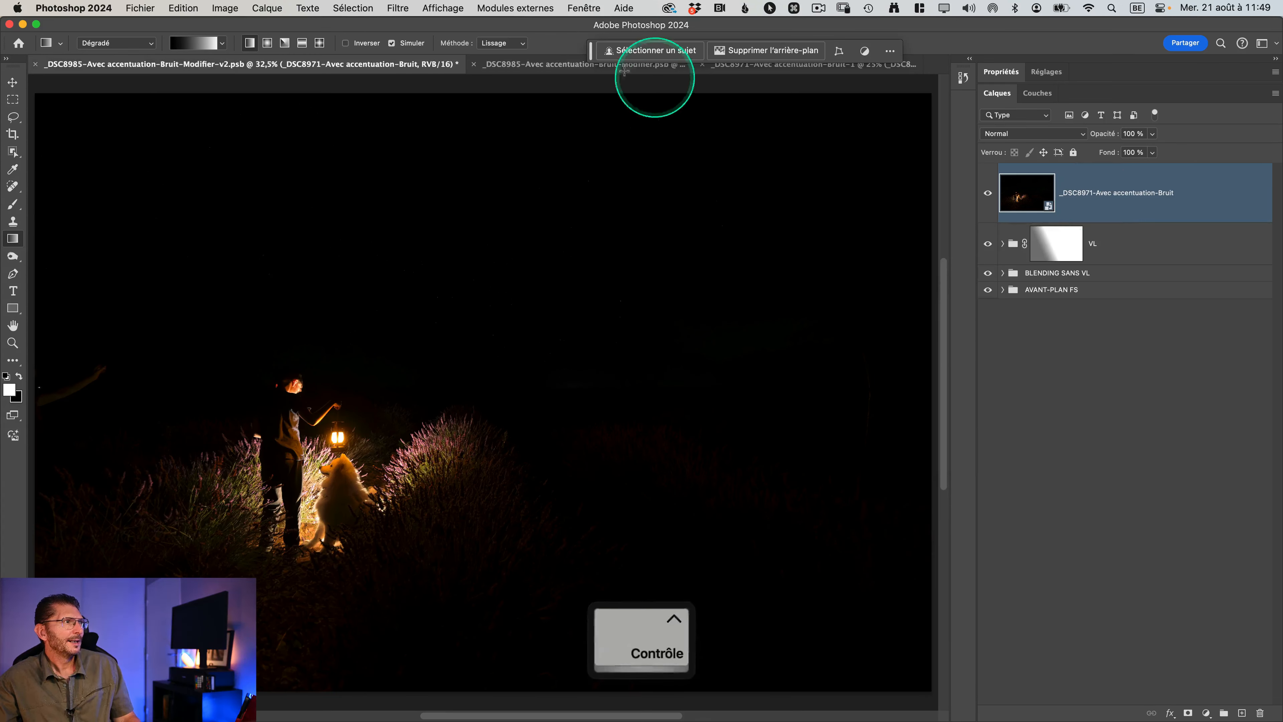
click(777, 64)
key(super+w)
click(622, 299)
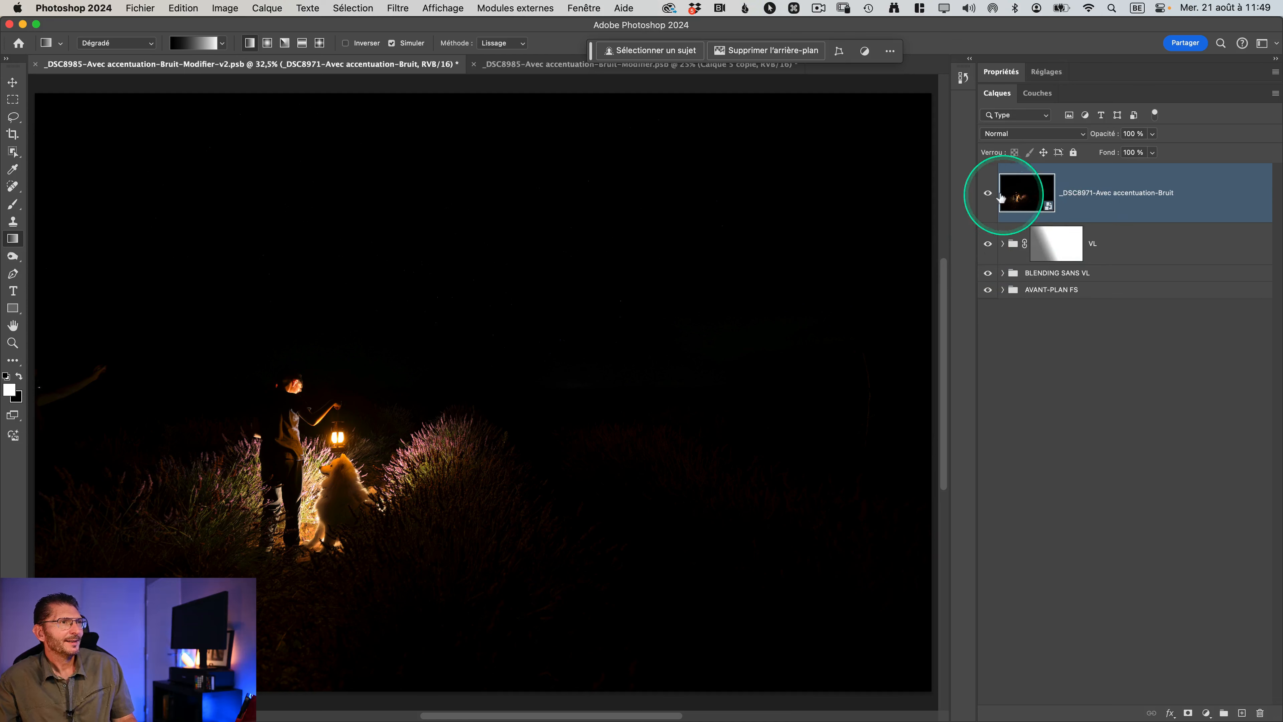
Compare the _DSC8971 layer's alignment with the scene using visibility and the Différence blend mode, and restore the mode to Normal
click(987, 193)
click(987, 193)
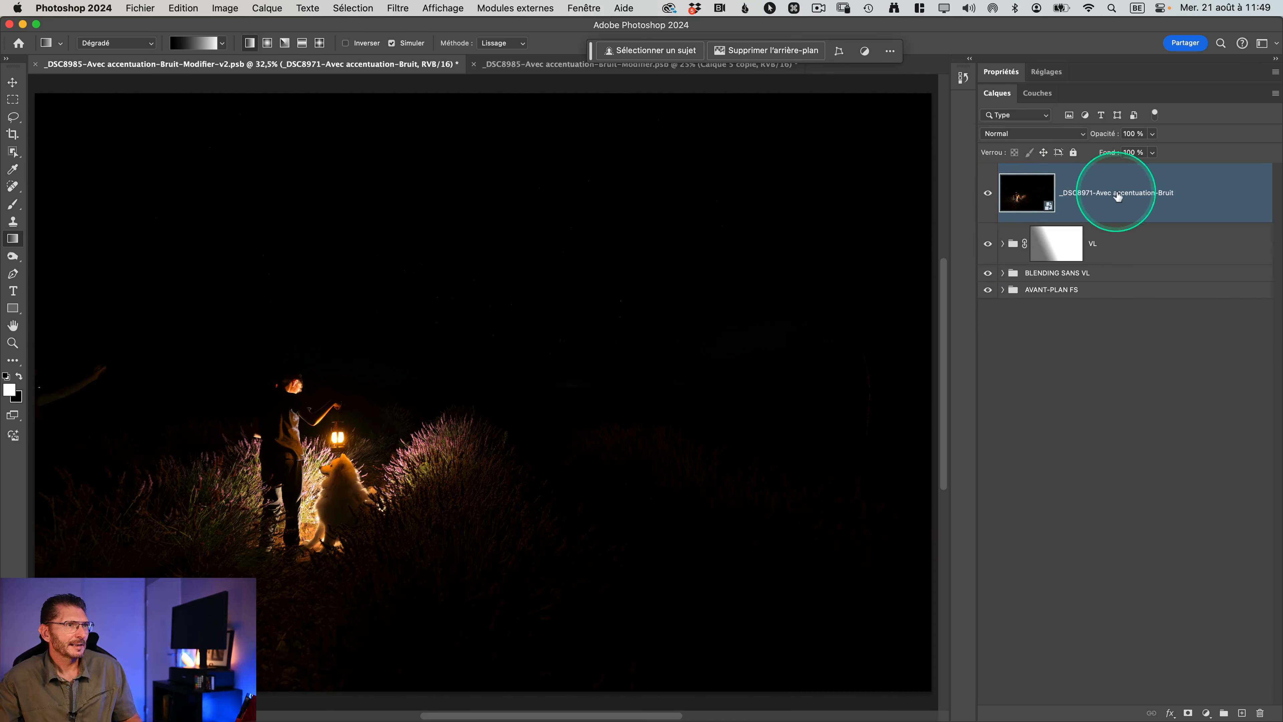
click(1081, 133)
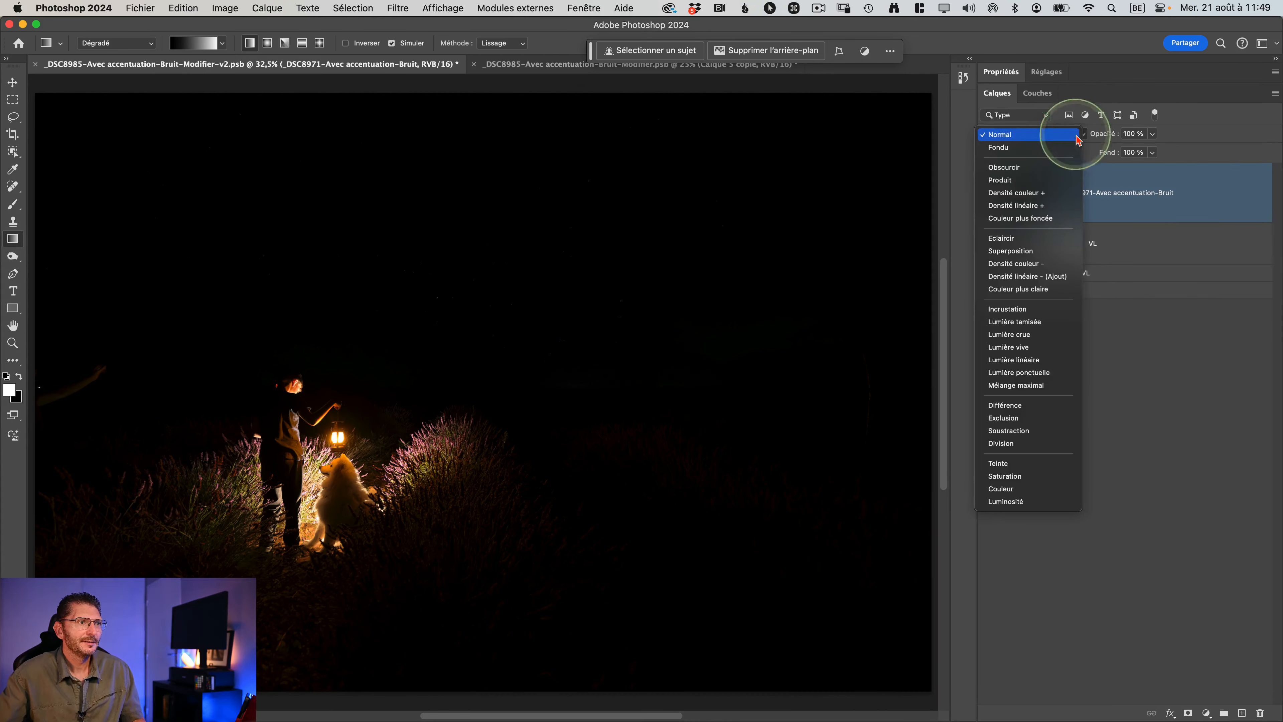
click(1022, 406)
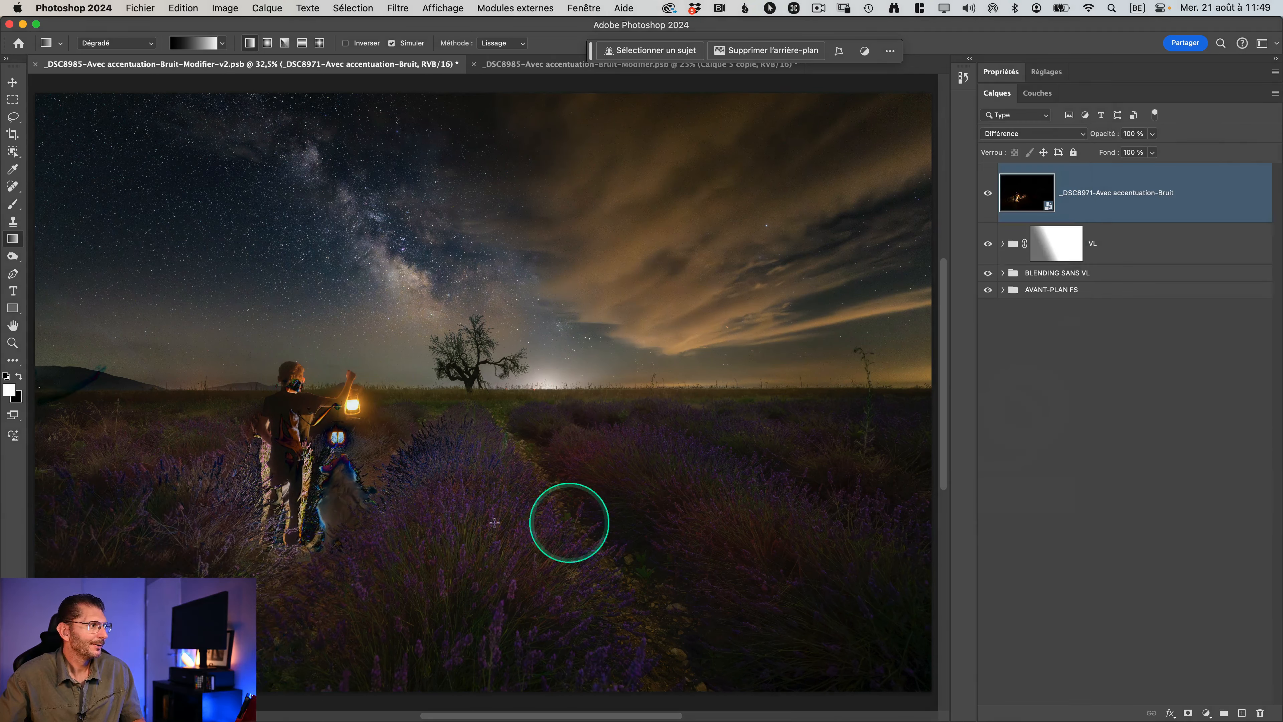
key(z)
drag(326, 465, 429, 449)
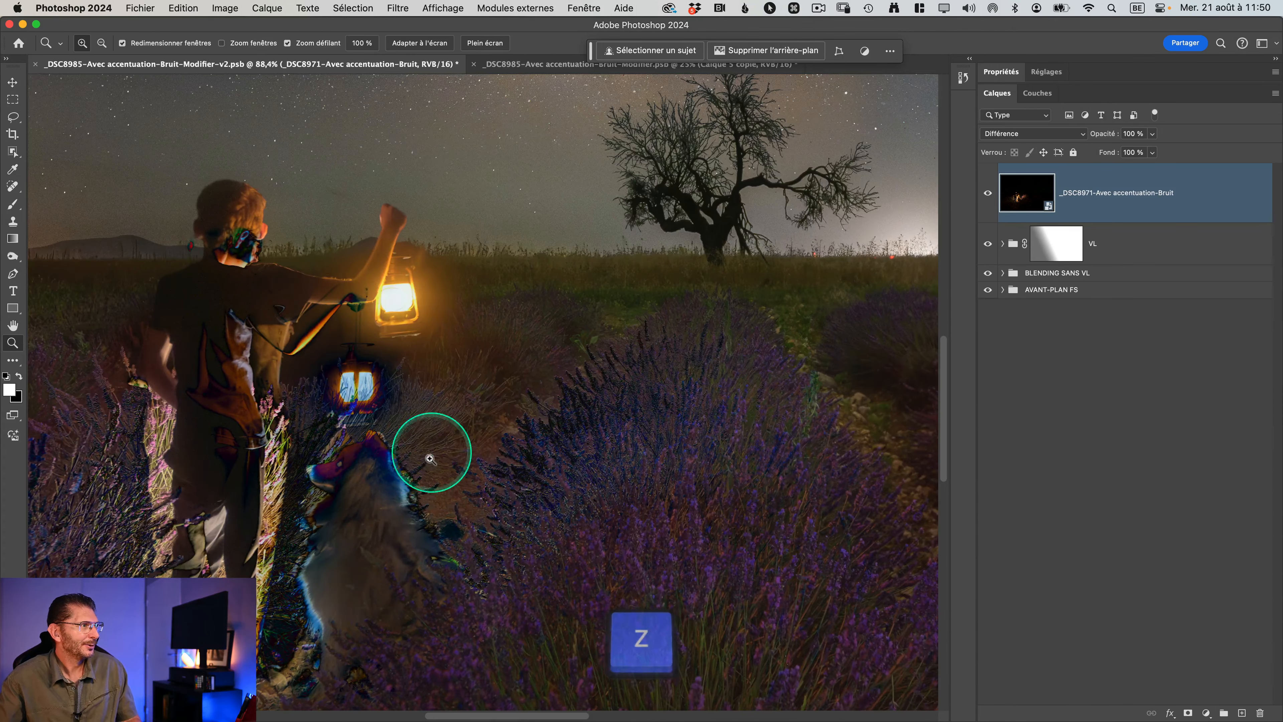
click(1030, 135)
click(1005, 15)
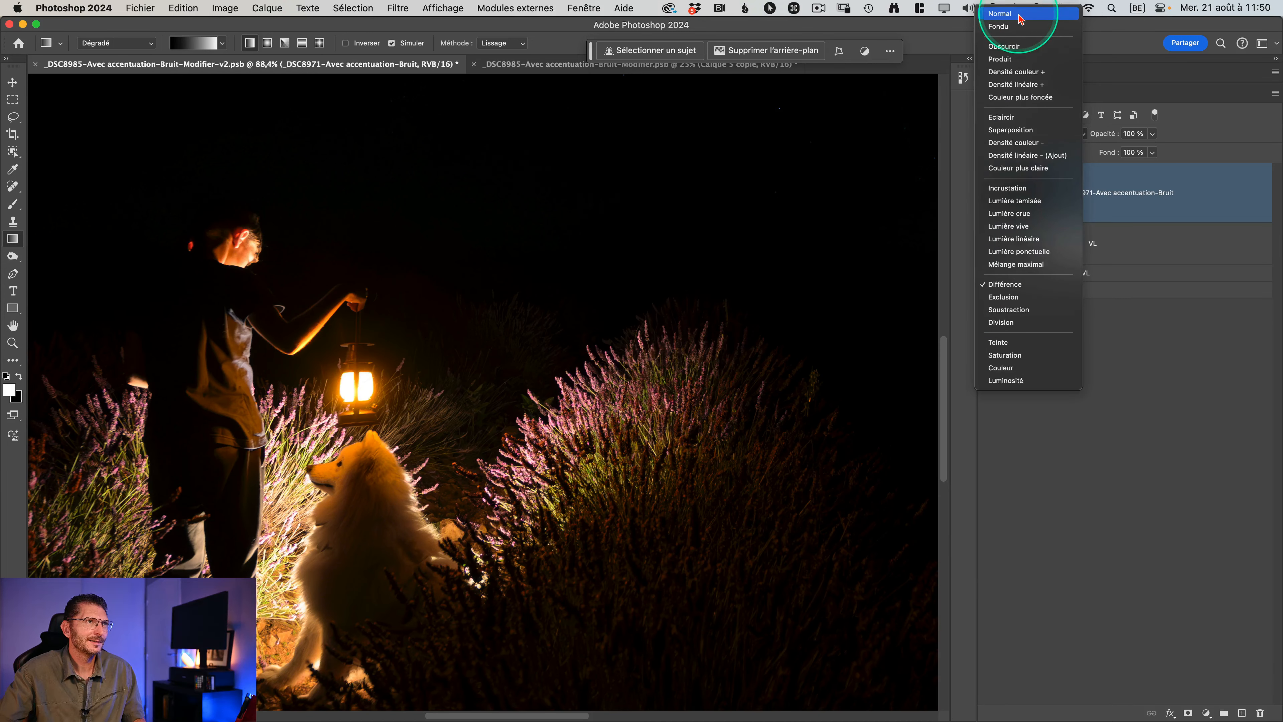
Add a black layer mask to the _DSC8971 layer to hide it completely
key(alt)
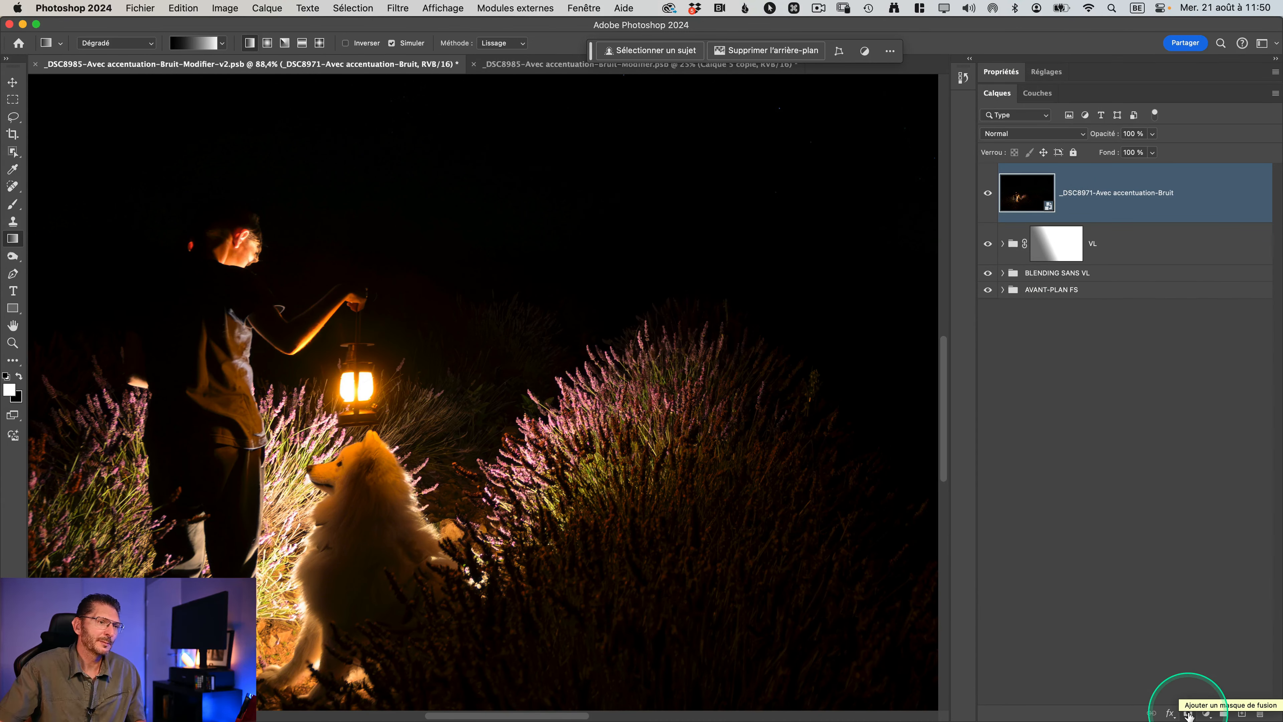
key(alt)
alt+click(1189, 713)
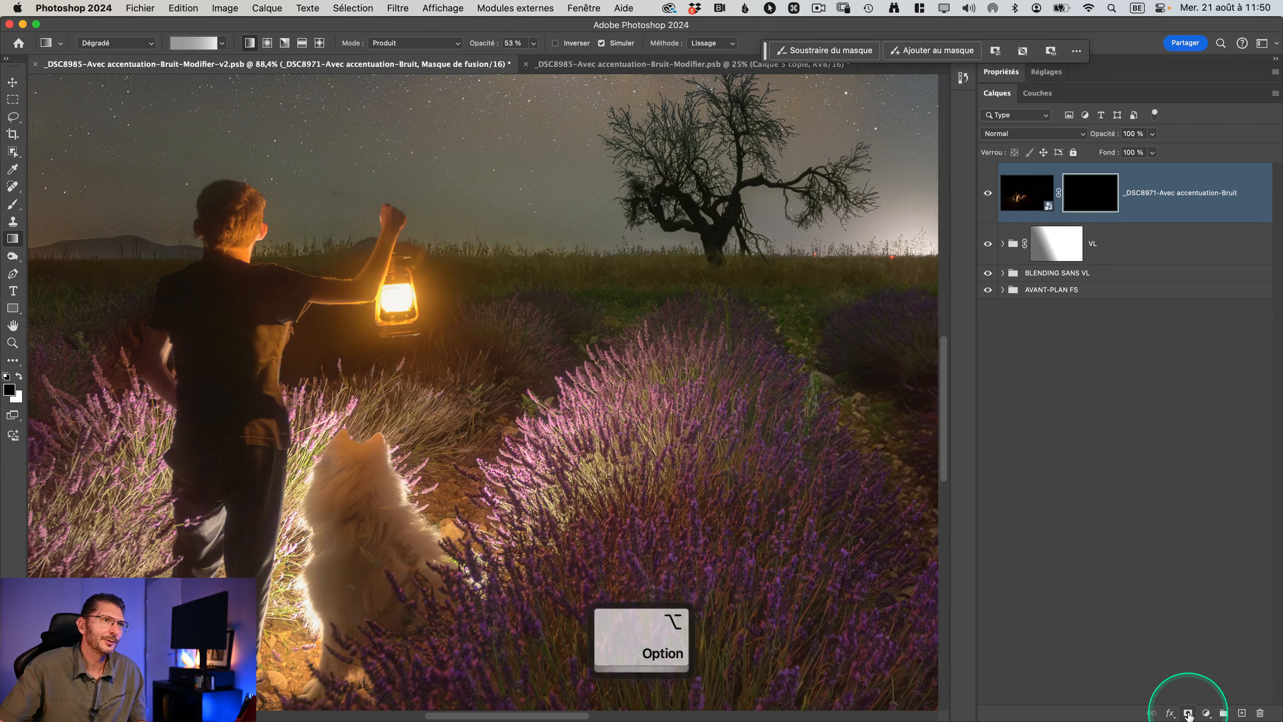
Set up the Gradient tool with white foreground, the first Basiques preset, 100% opacity and Superposition mode
key(g)
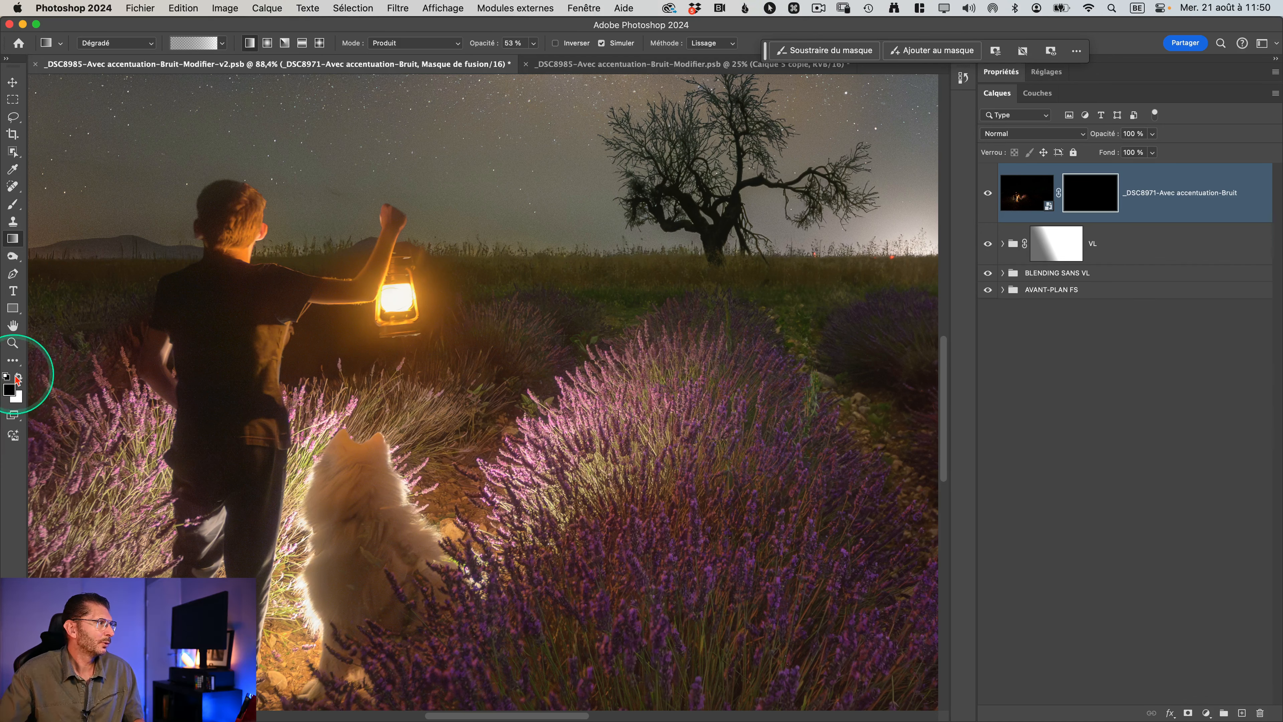
key(ctrl)
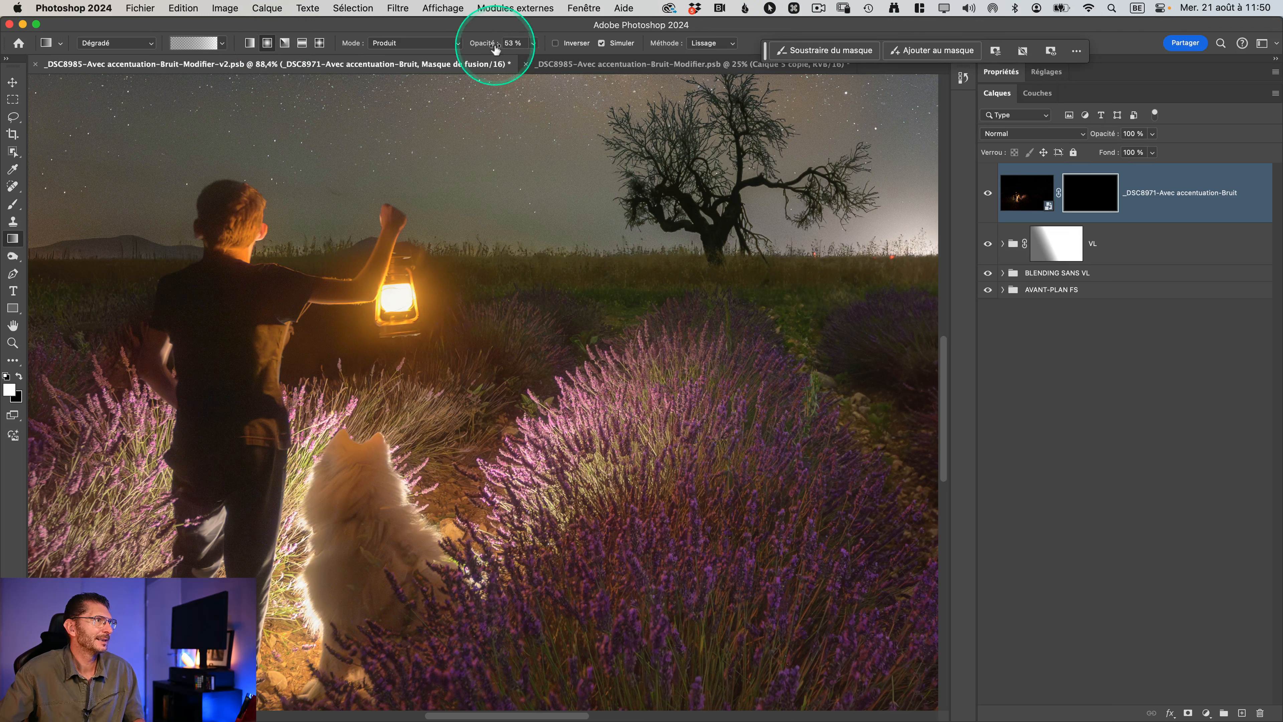
drag(483, 44, 575, 55)
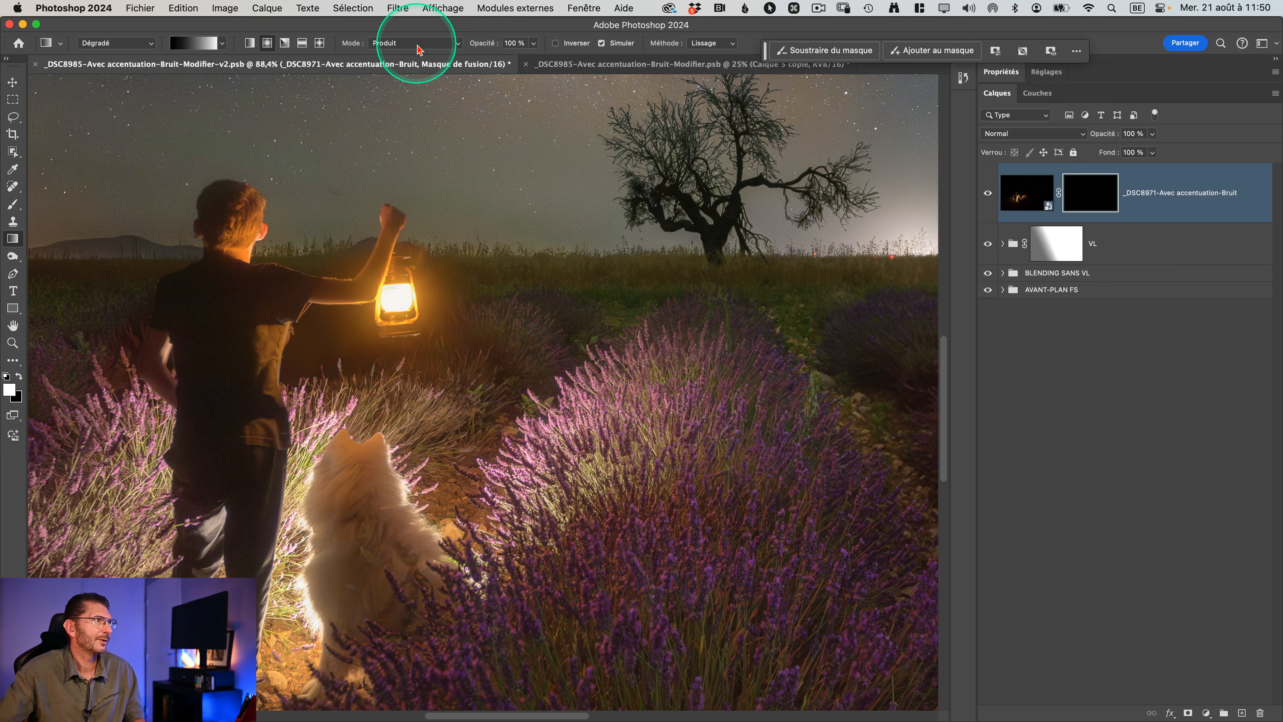
click(193, 47)
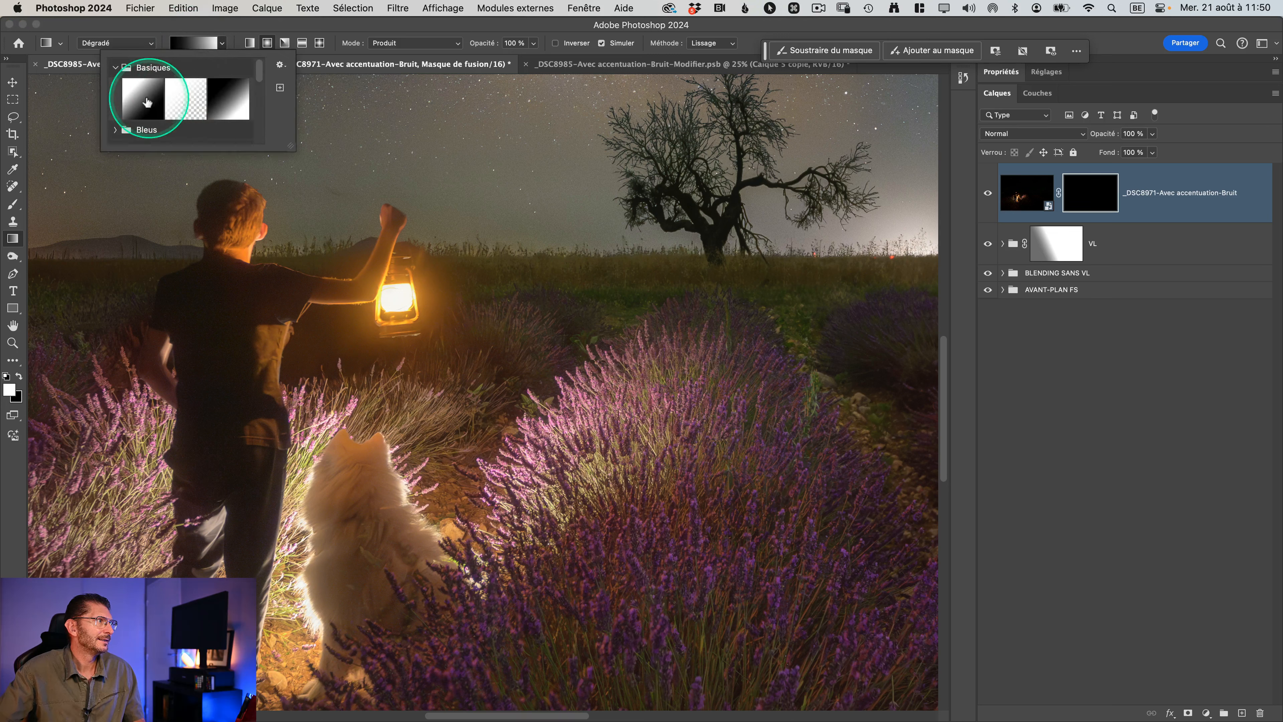
click(142, 98)
click(207, 33)
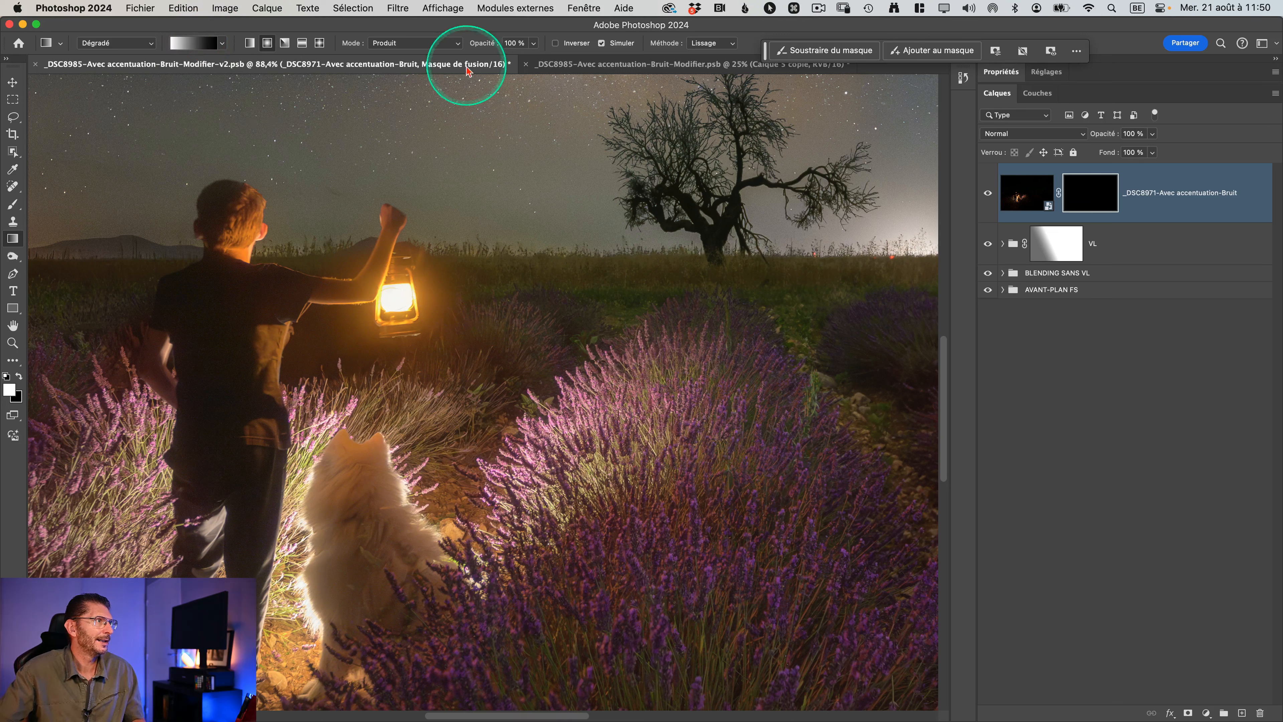
click(418, 43)
mouse_move(415, 17)
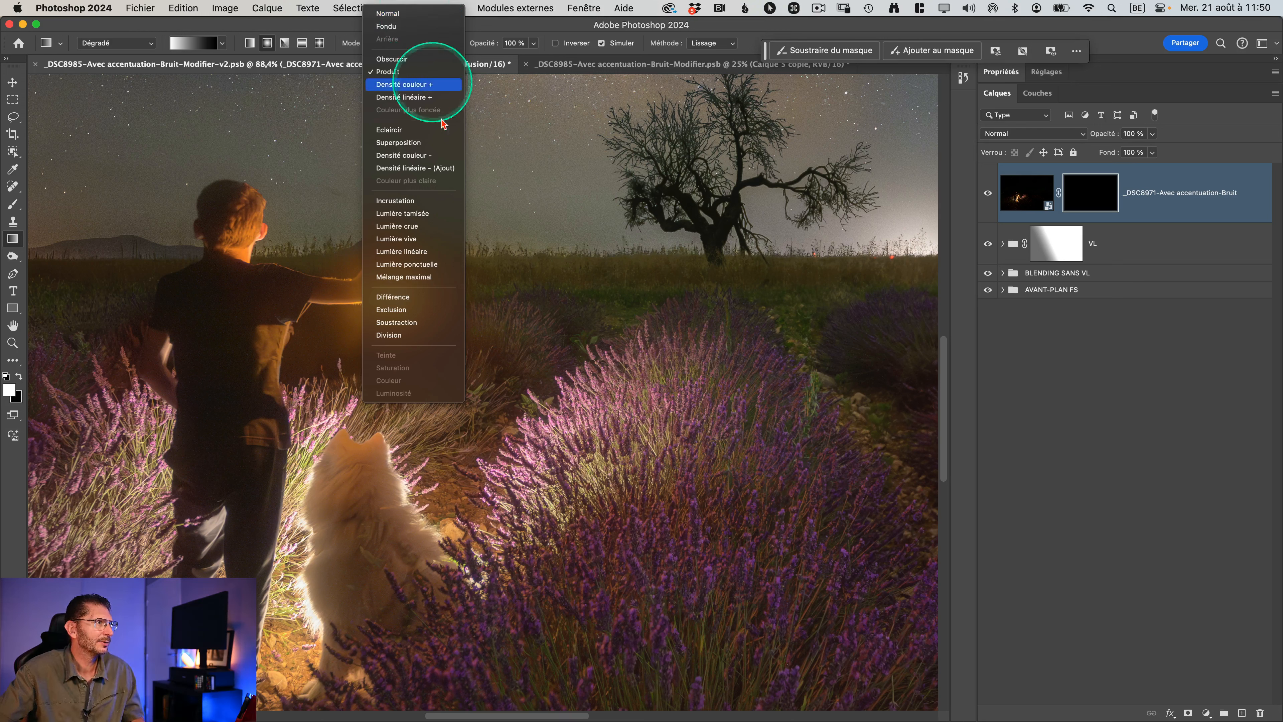
click(410, 147)
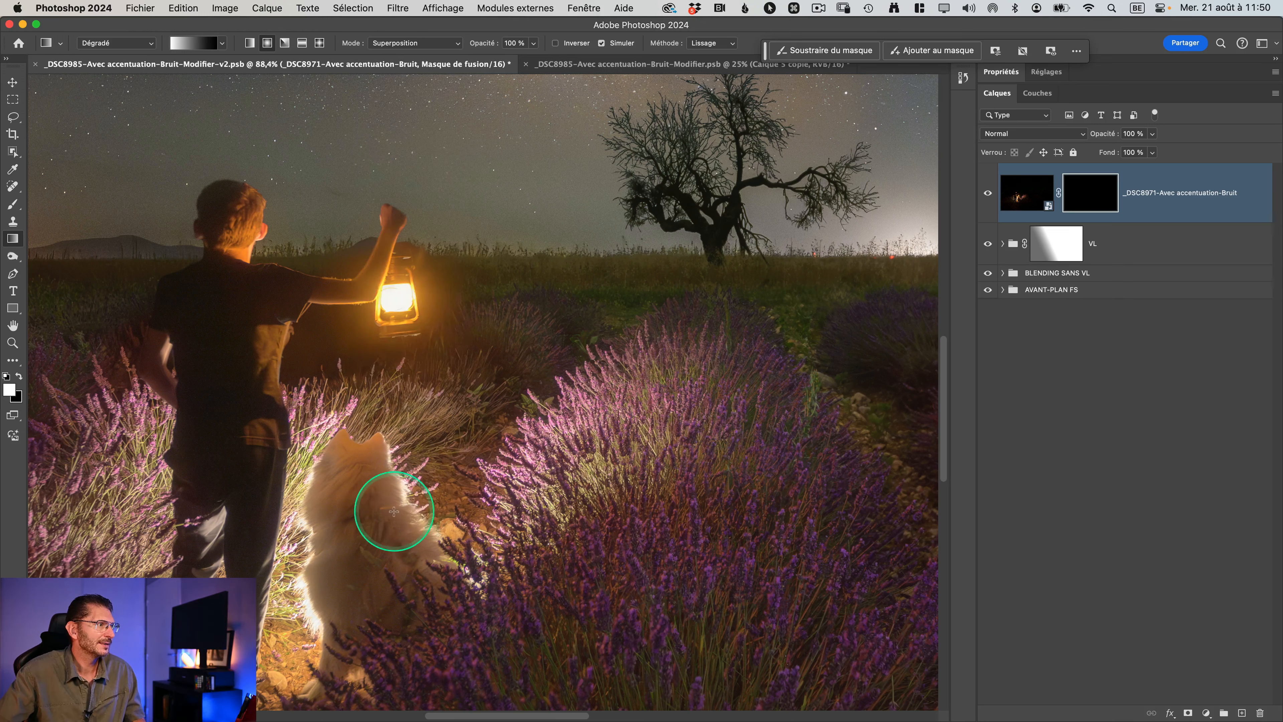
Reveal the lantern-lit dog with several overlapping white radial gradients on the _DSC8971 layer mask, covering its head, muzzle, body and back
drag(391, 510, 286, 449)
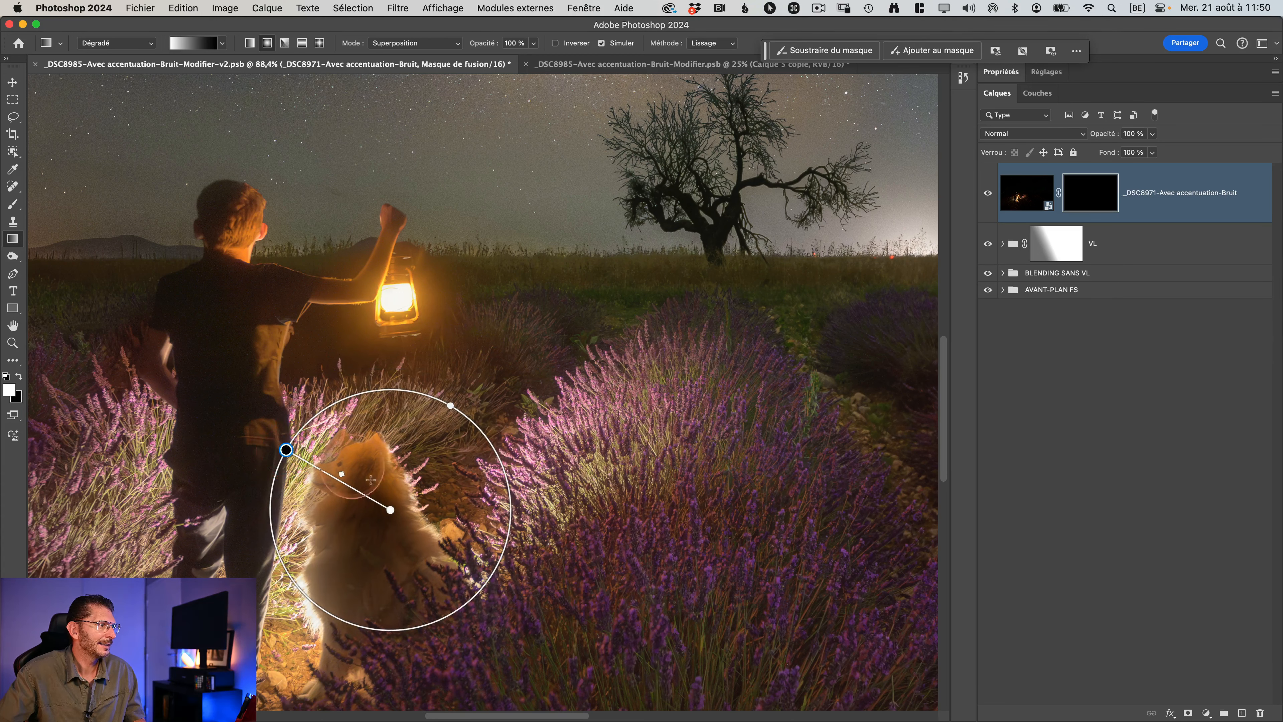
key(Return)
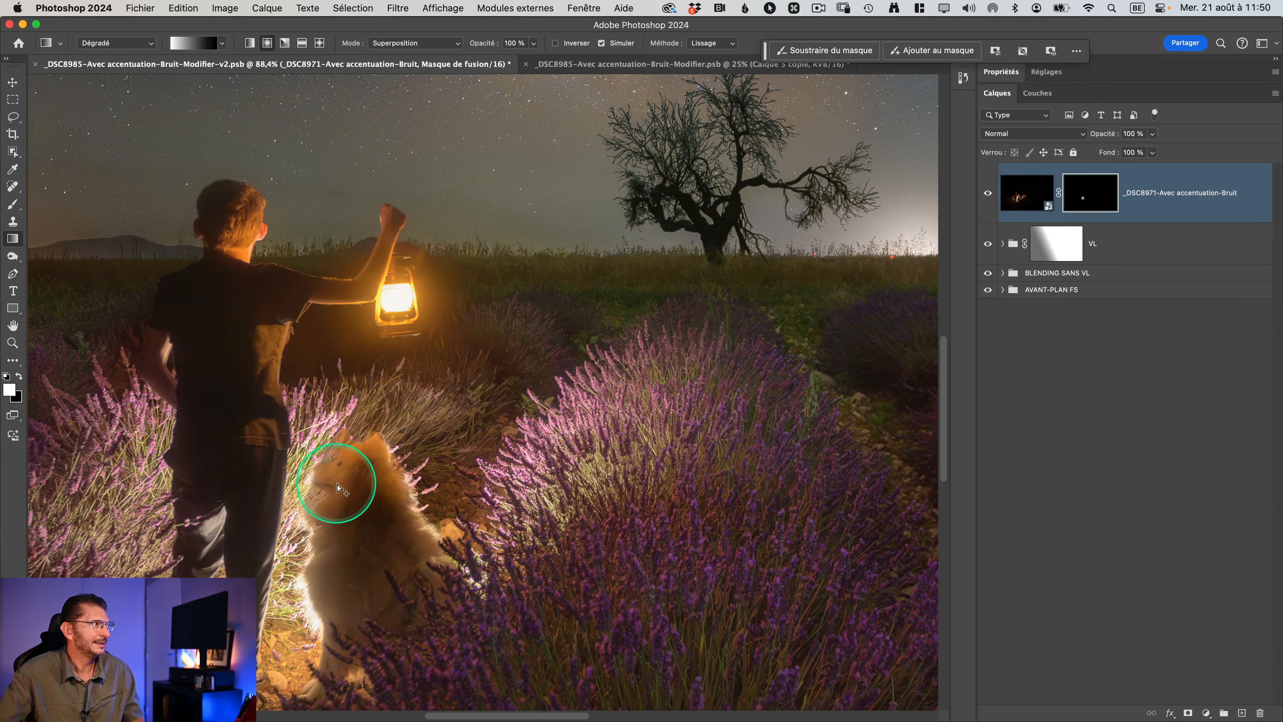
drag(348, 470, 273, 477)
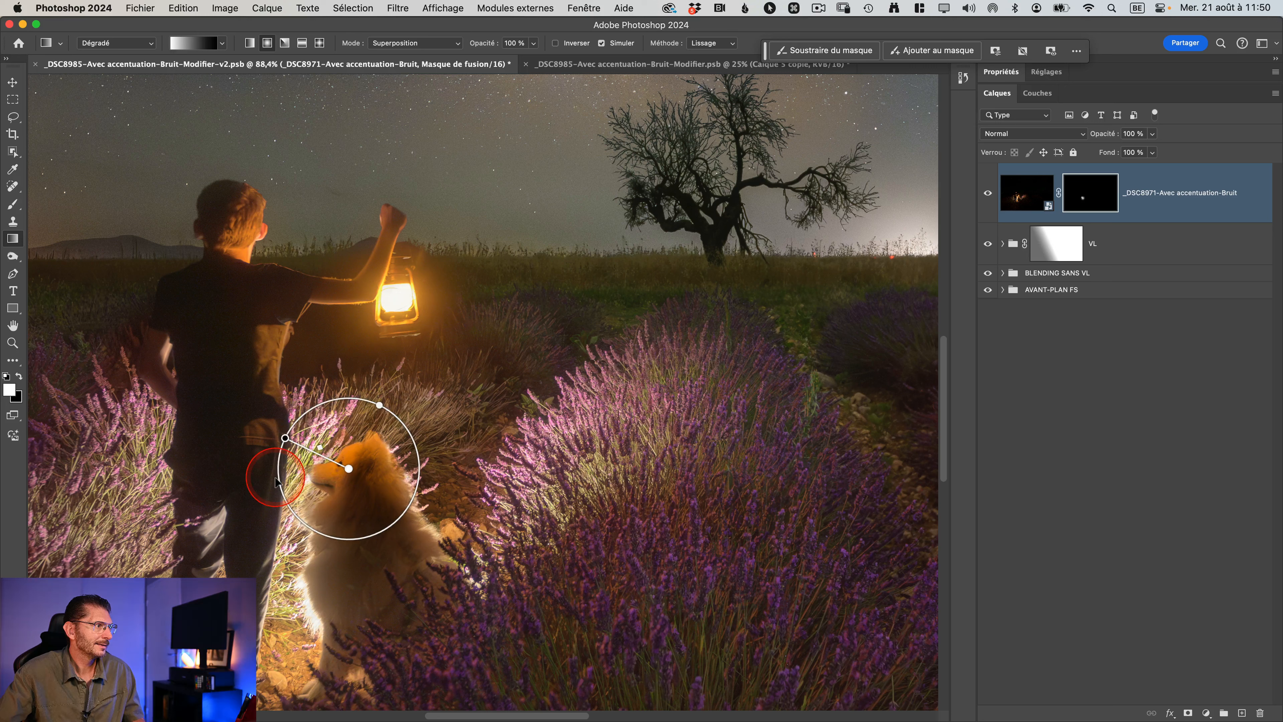
key(Return)
drag(337, 553, 273, 535)
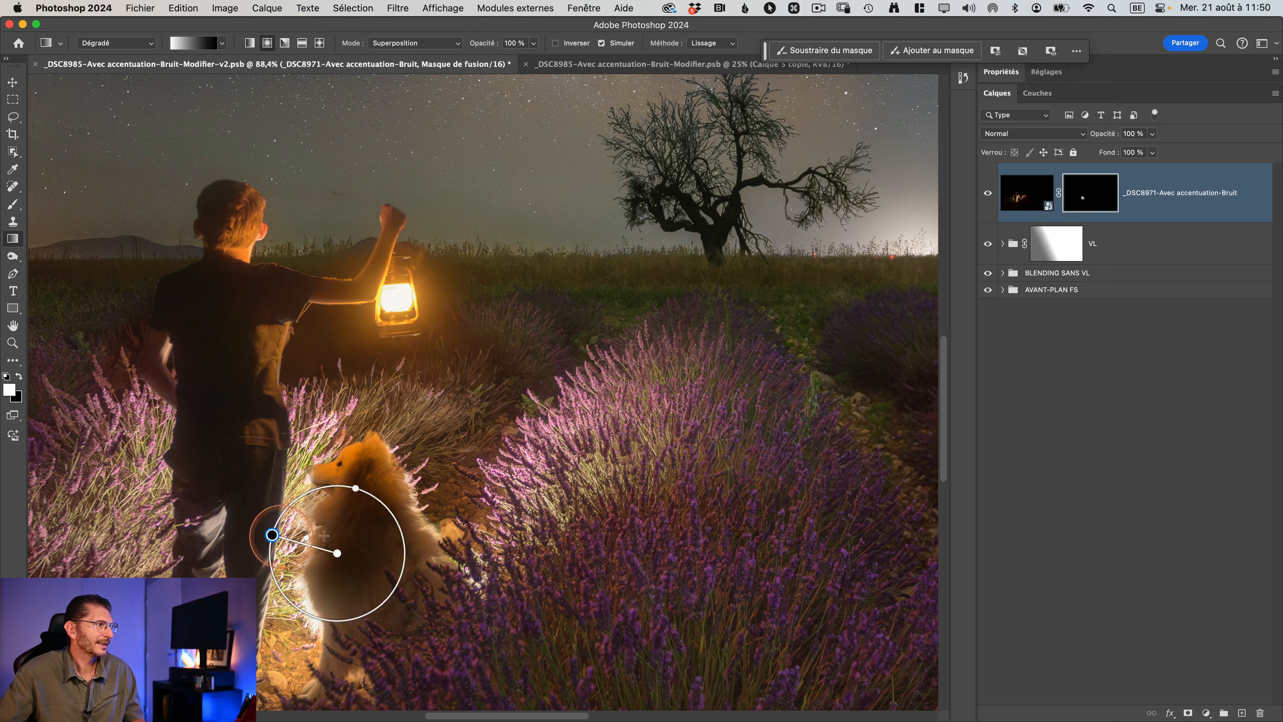
key(Return)
drag(429, 520, 418, 526)
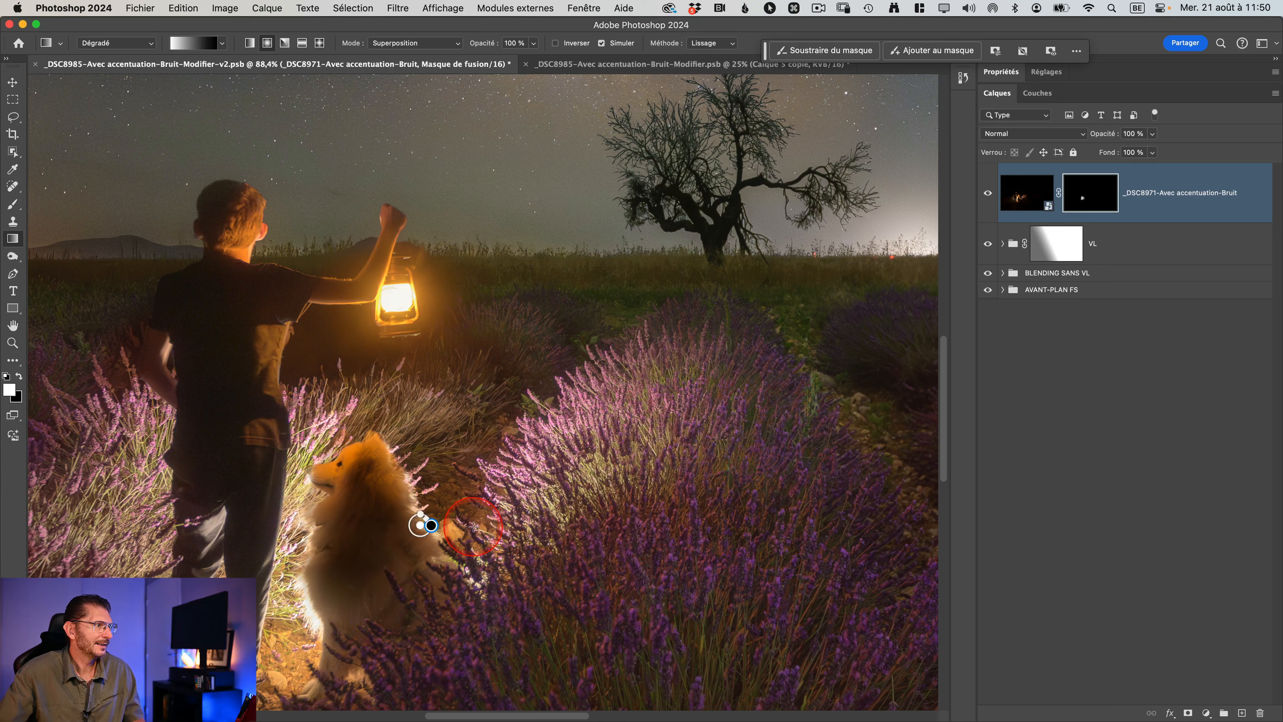
key(Return)
drag(311, 468, 284, 463)
key(Return)
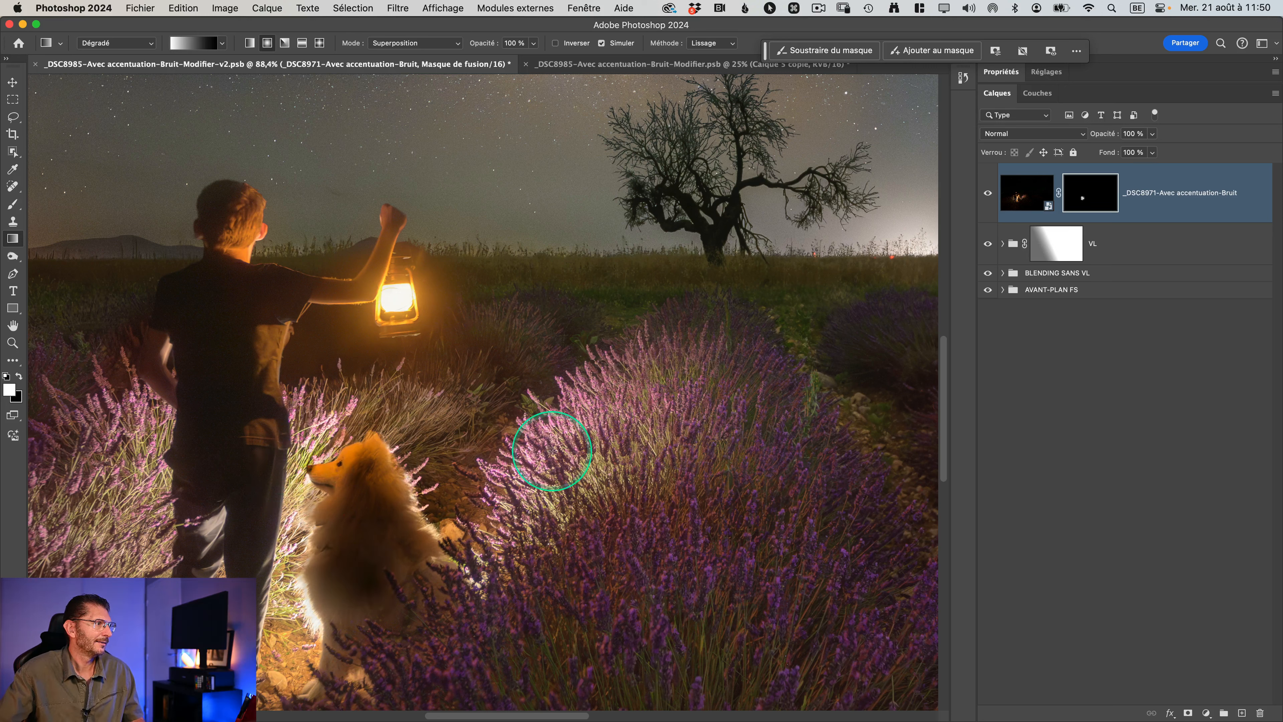
Compare the dog with and without the masked _DSC8971 layer by toggling its visibility, leaving the layer shown
click(987, 194)
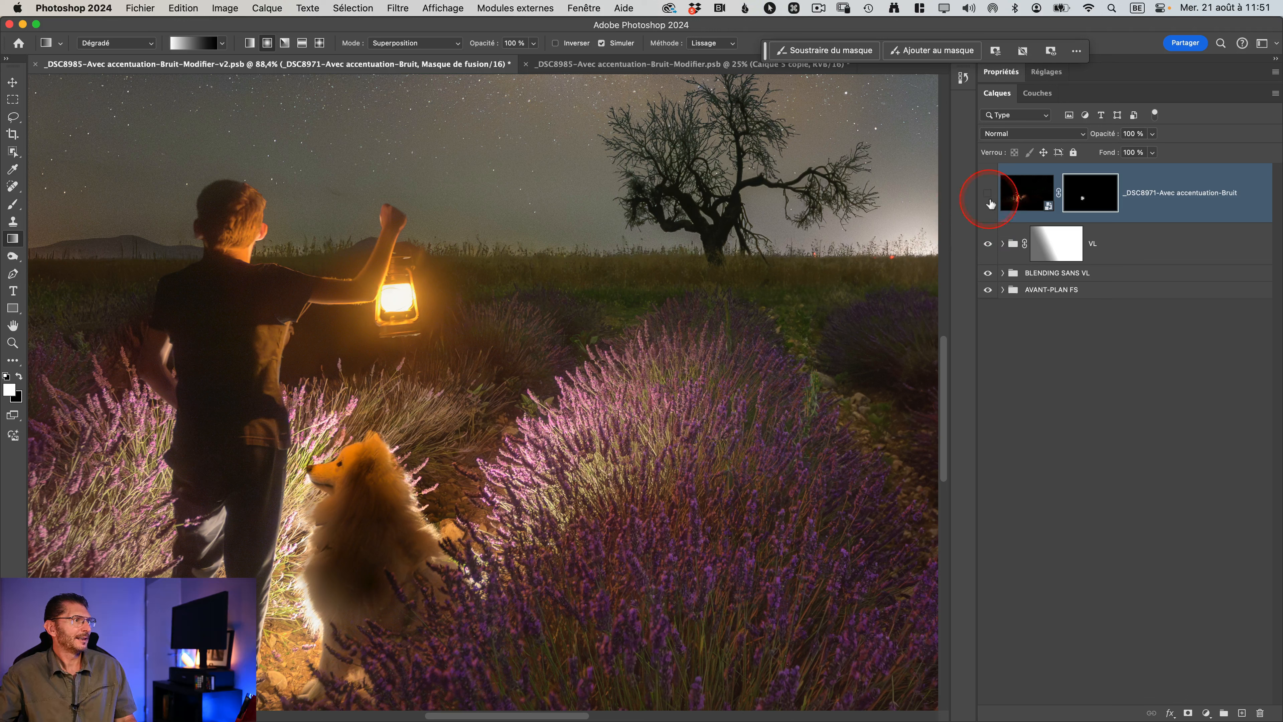
click(988, 194)
click(987, 194)
click(988, 195)
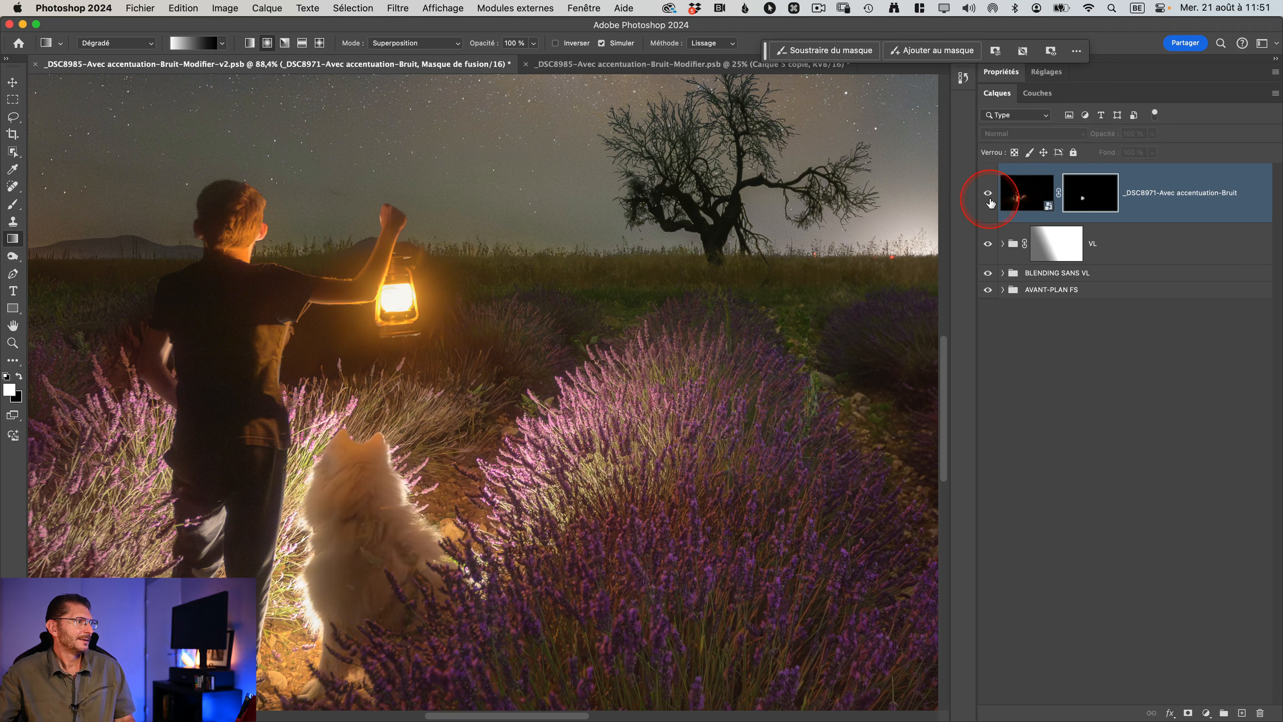
click(988, 194)
click(987, 194)
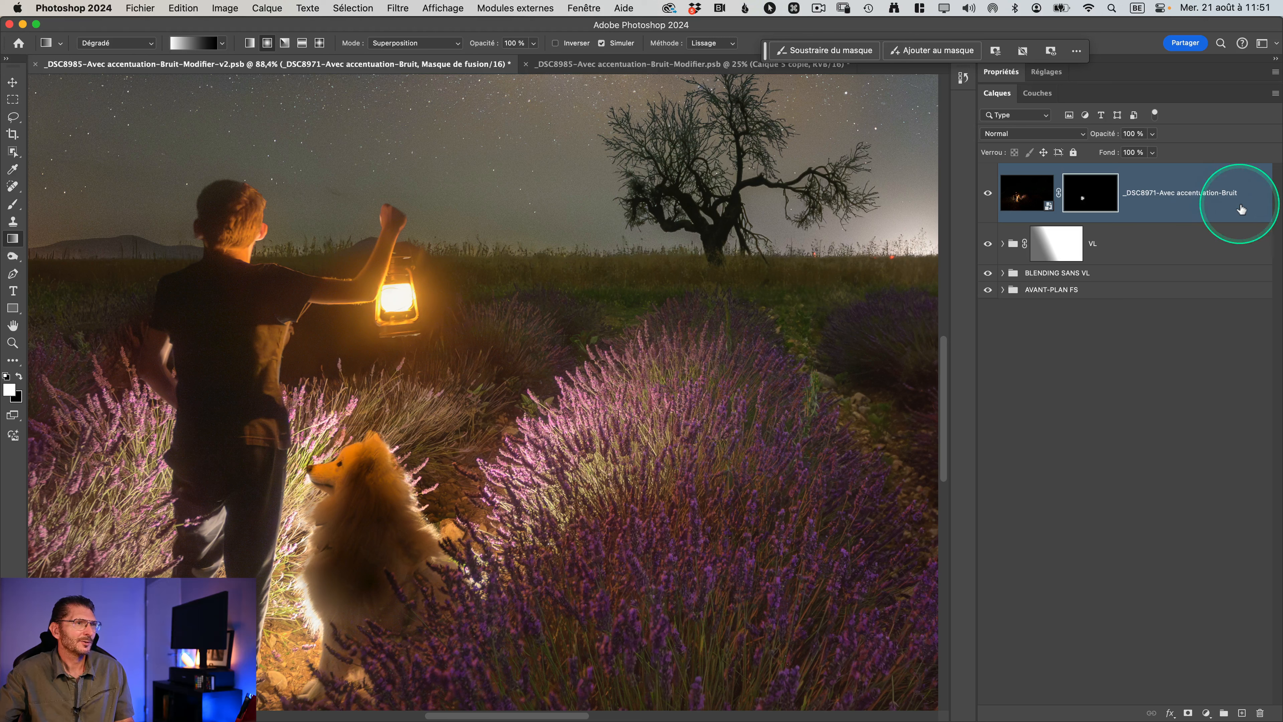
Open the _DSC8971 smart object in Camera Raw
double_click(1025, 193)
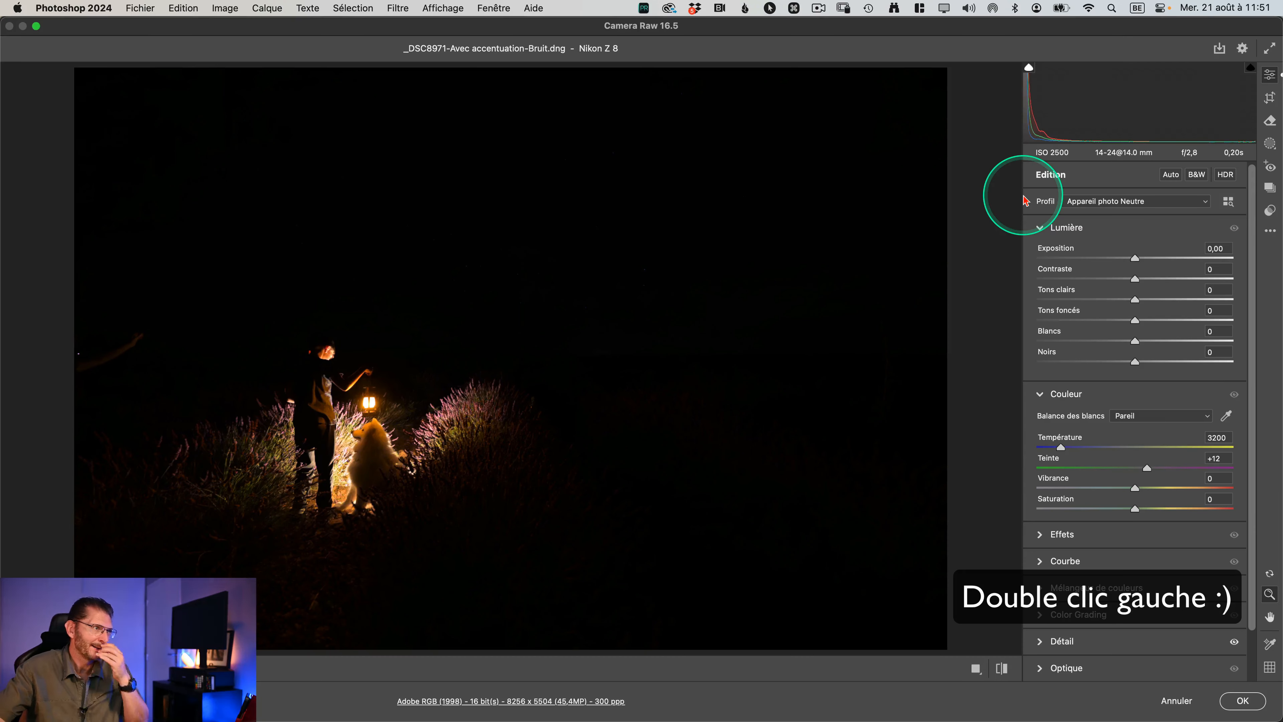